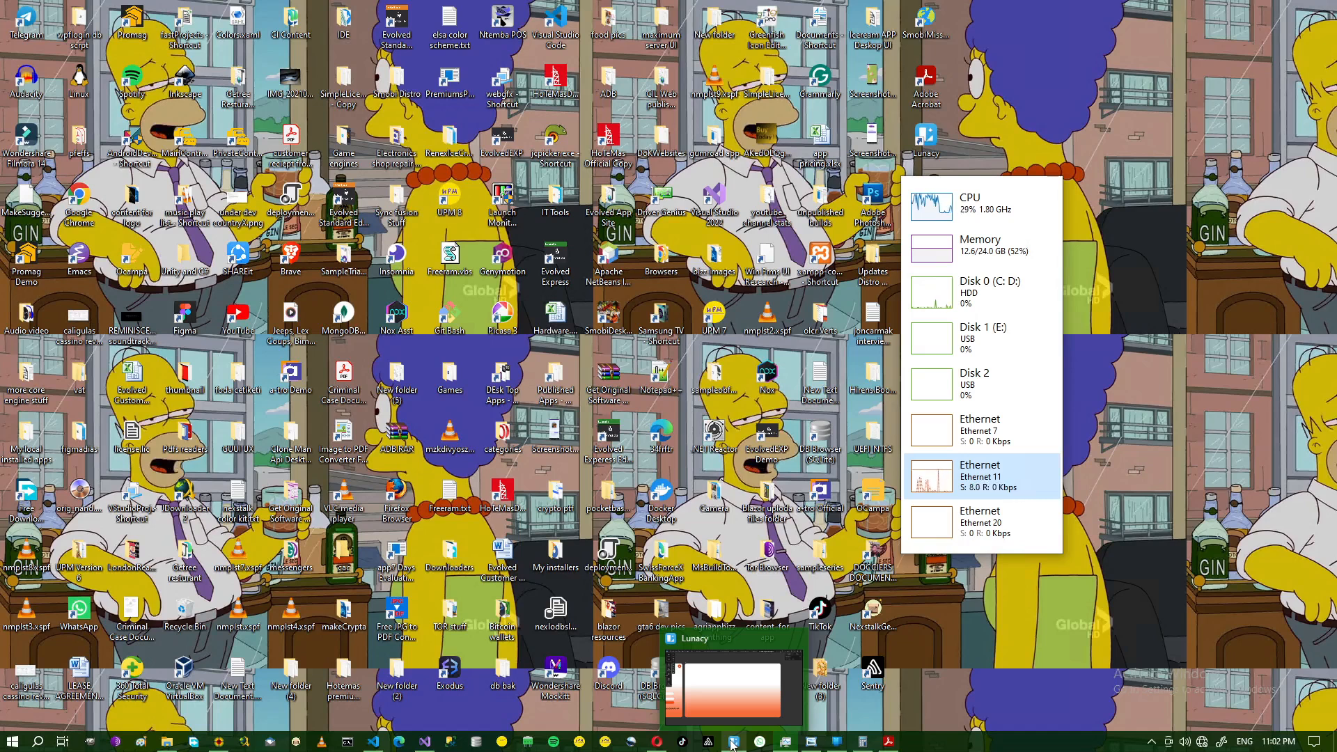
# - Bring the Lunacy window with the empty gradient HD frame to the front
pyautogui.click(732, 744)
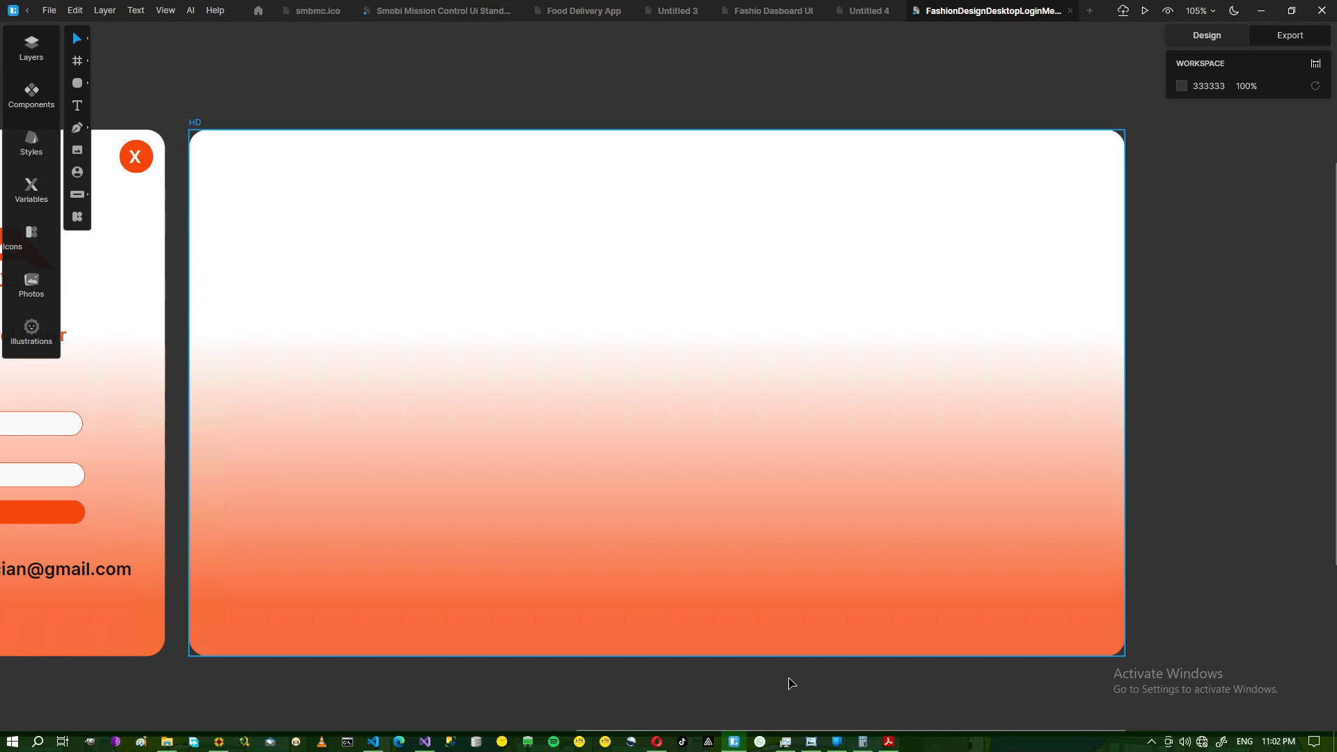
pyautogui.moveTo(805, 732); pyautogui.dragTo(484, 732)
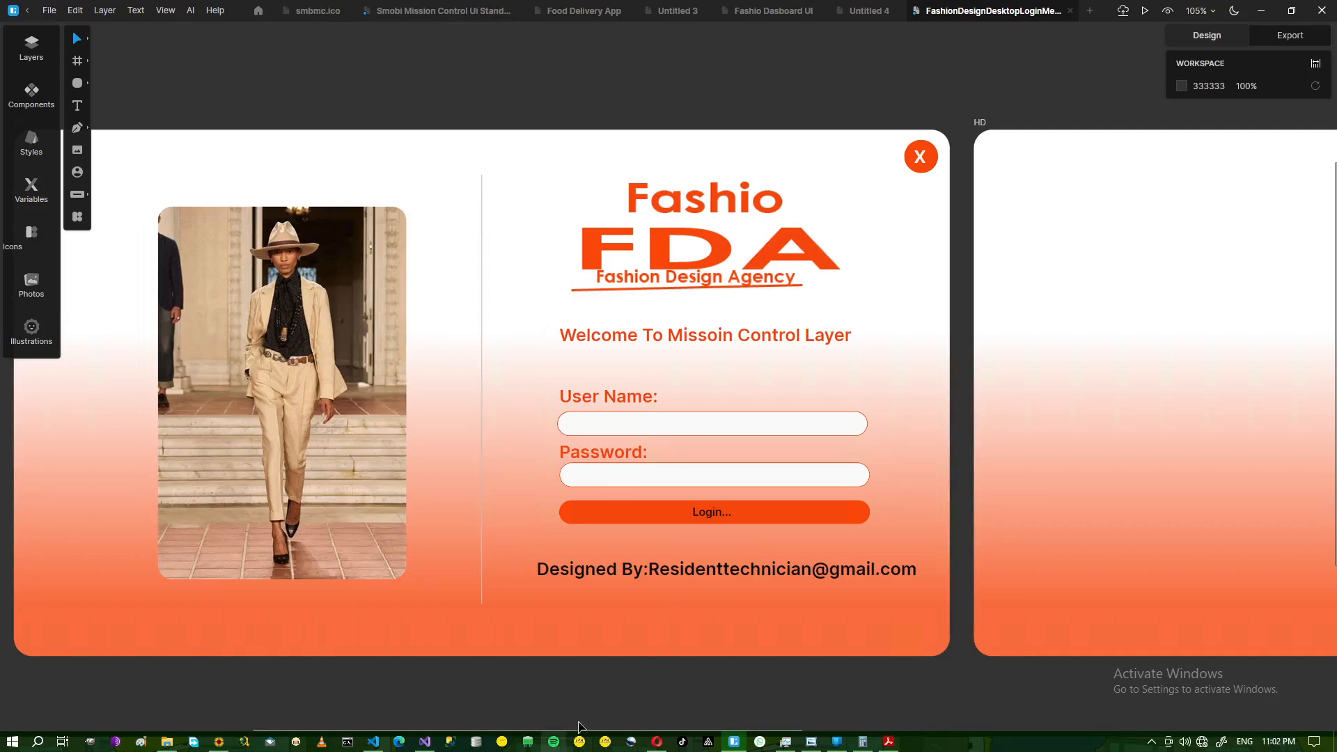
pyautogui.moveTo(696, 728); pyautogui.dragTo(1008, 726)
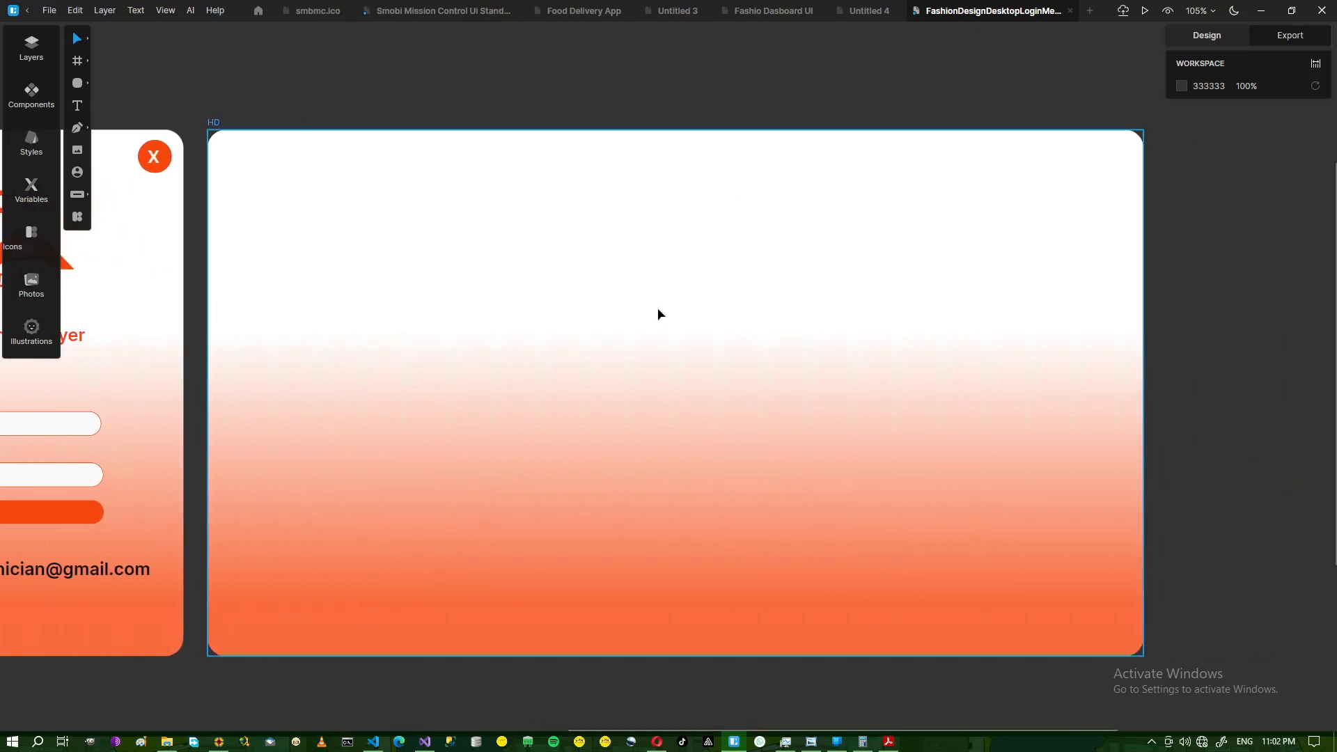
pyautogui.click(619, 398)
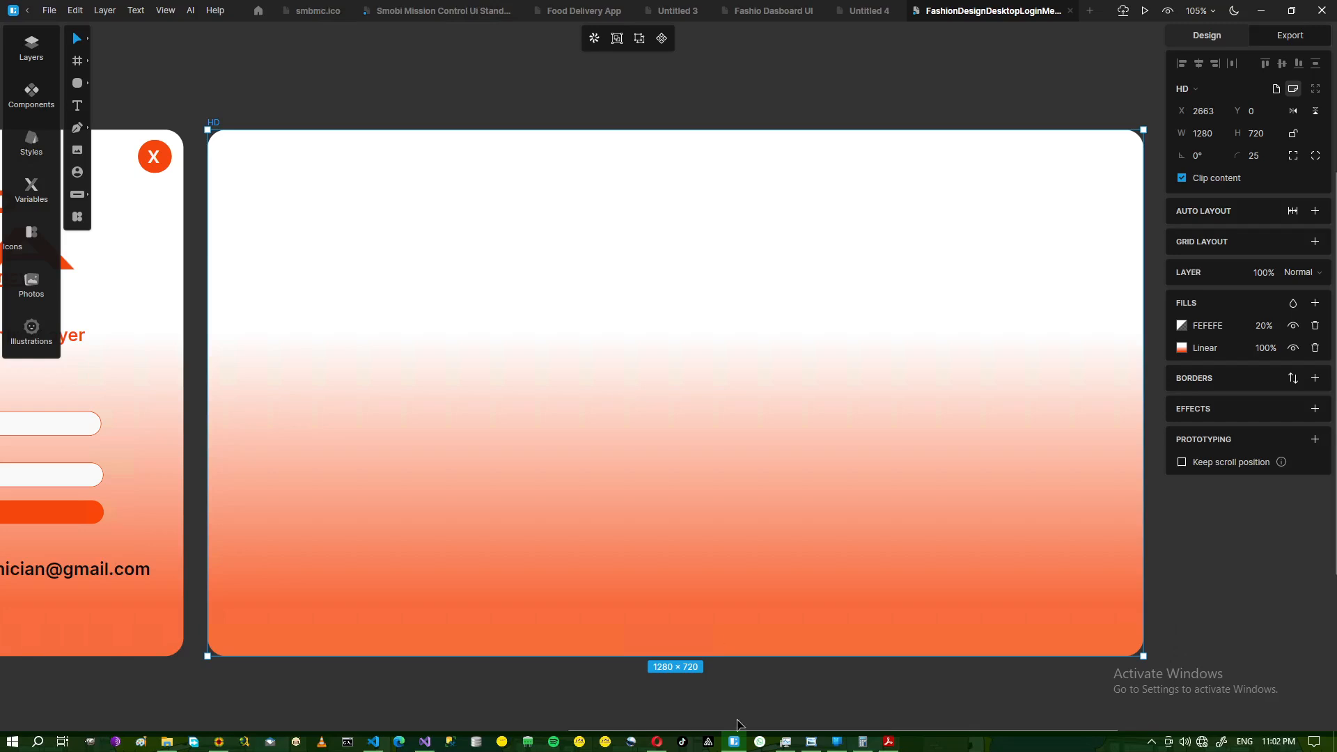
pyautogui.click(813, 743)
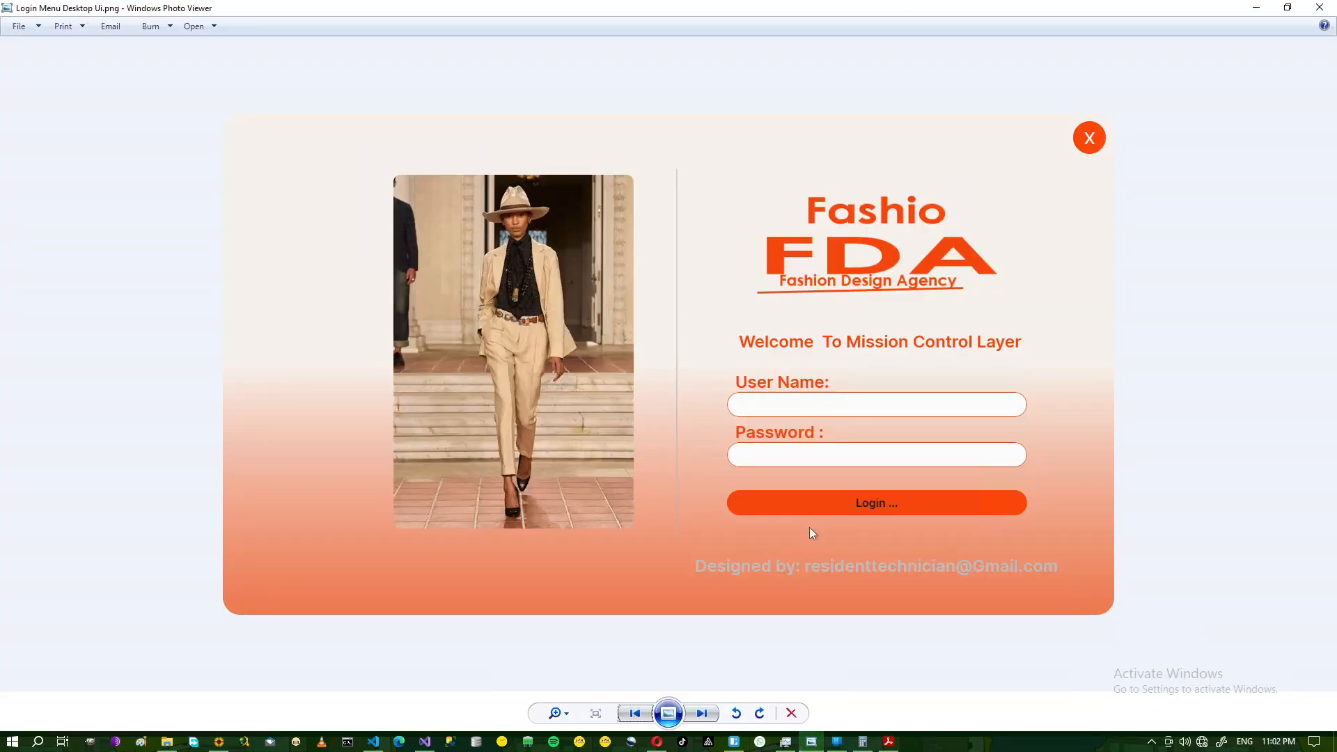
pyautogui.click(699, 715)
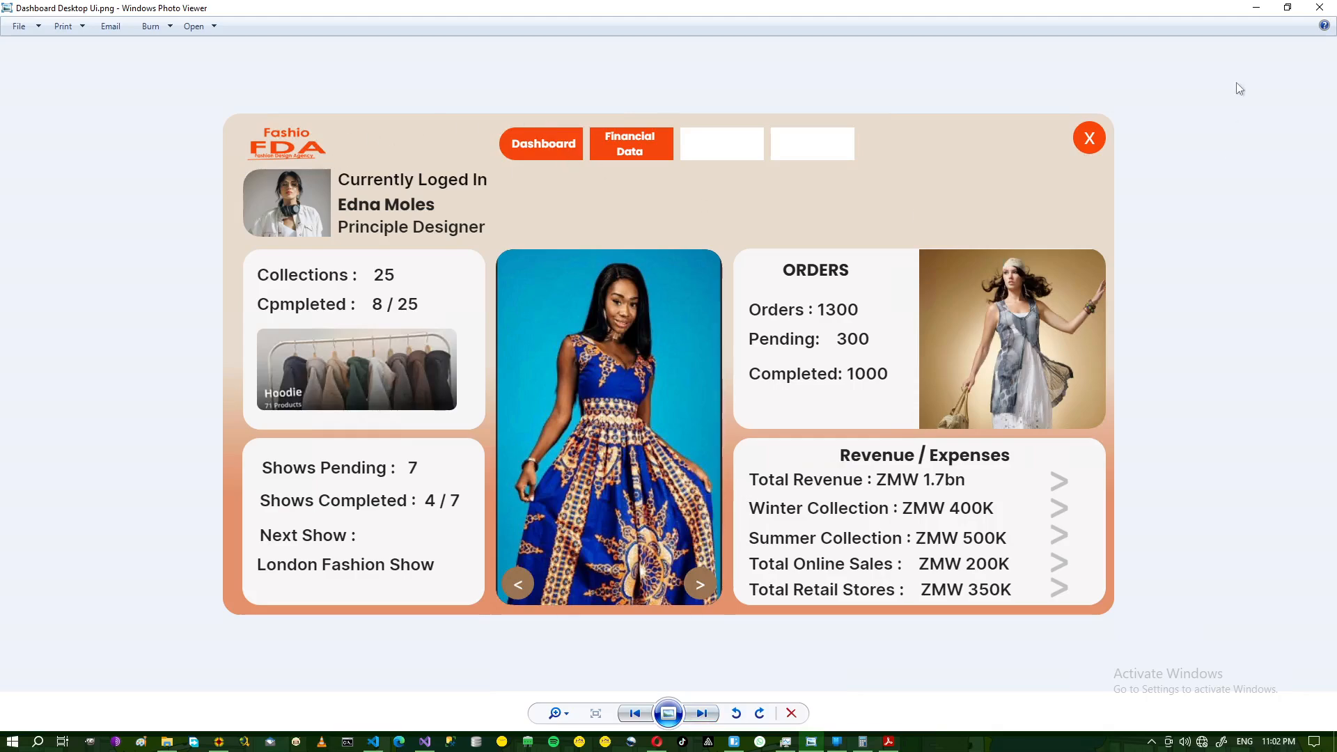
pyautogui.click(1256, 7)
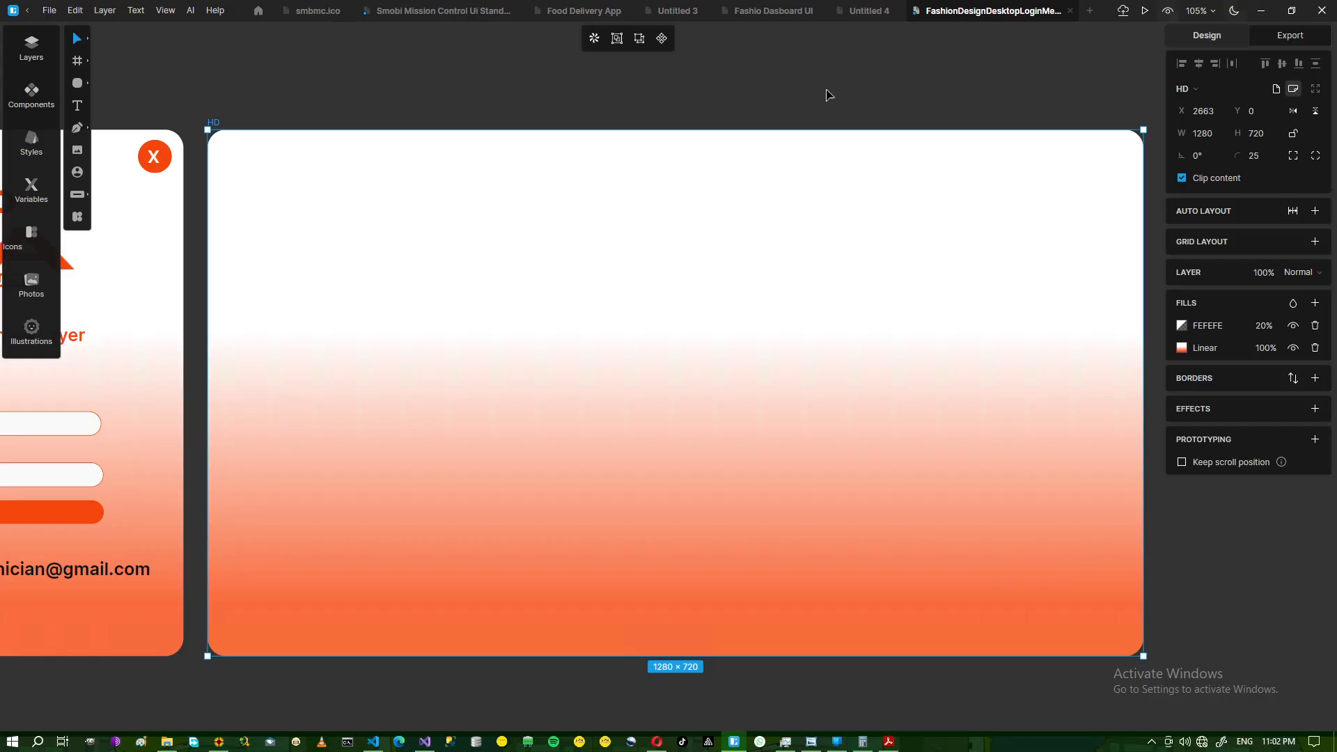
# - Duplicate the orange X close-button circle, then clear the selection
pyautogui.rightClick(151, 171)
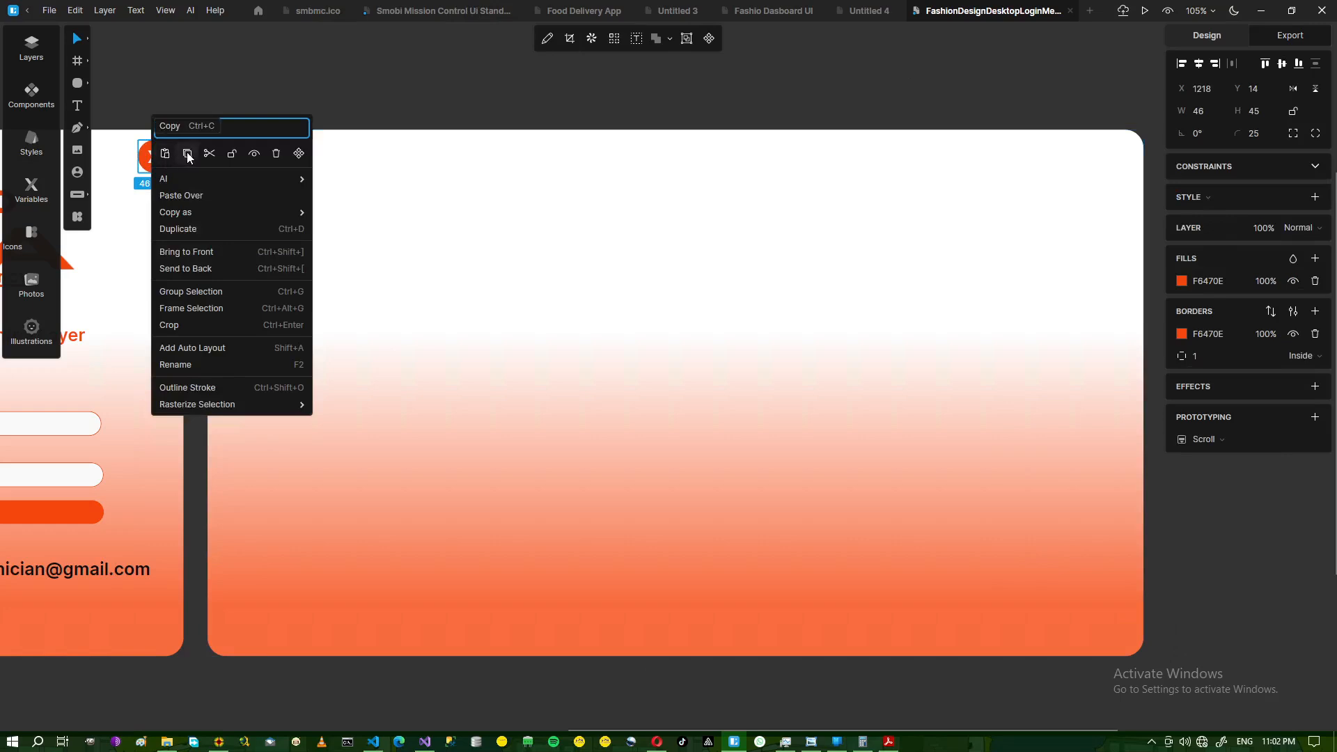
pyautogui.click(188, 229)
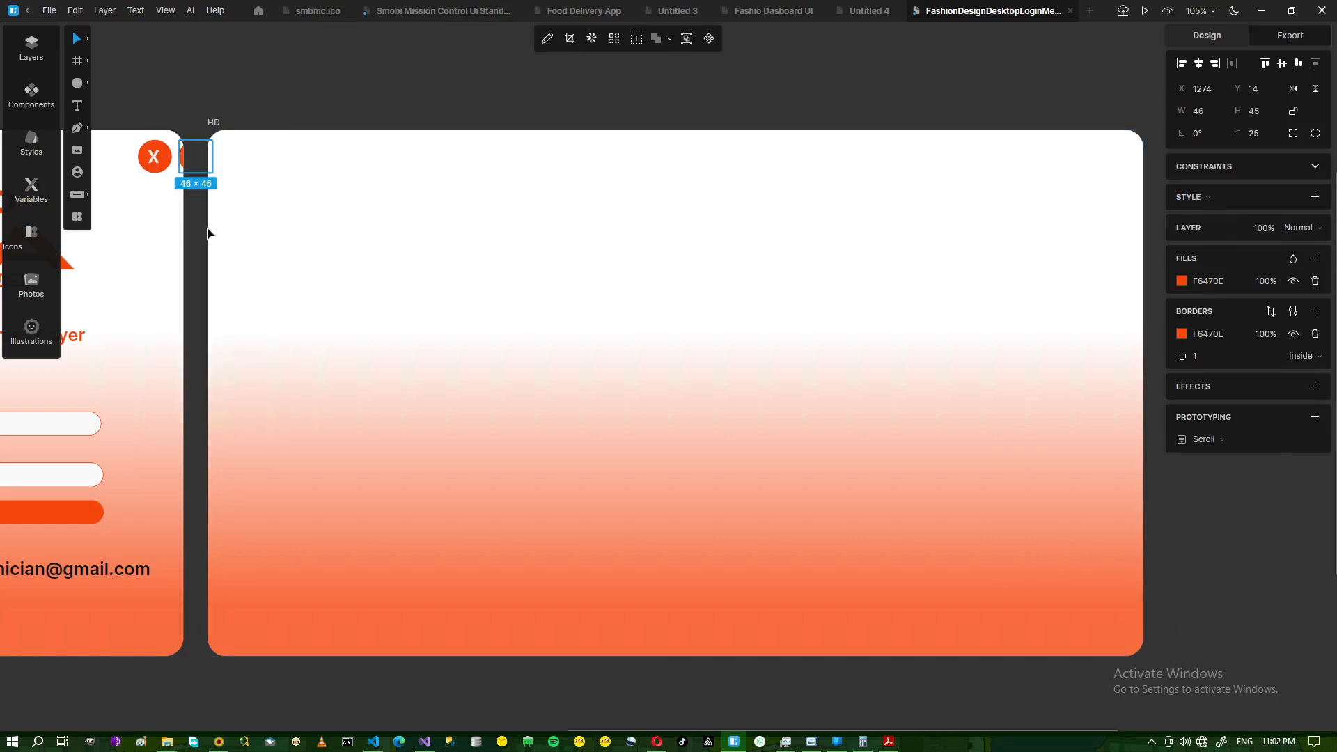
pyautogui.click(323, 179)
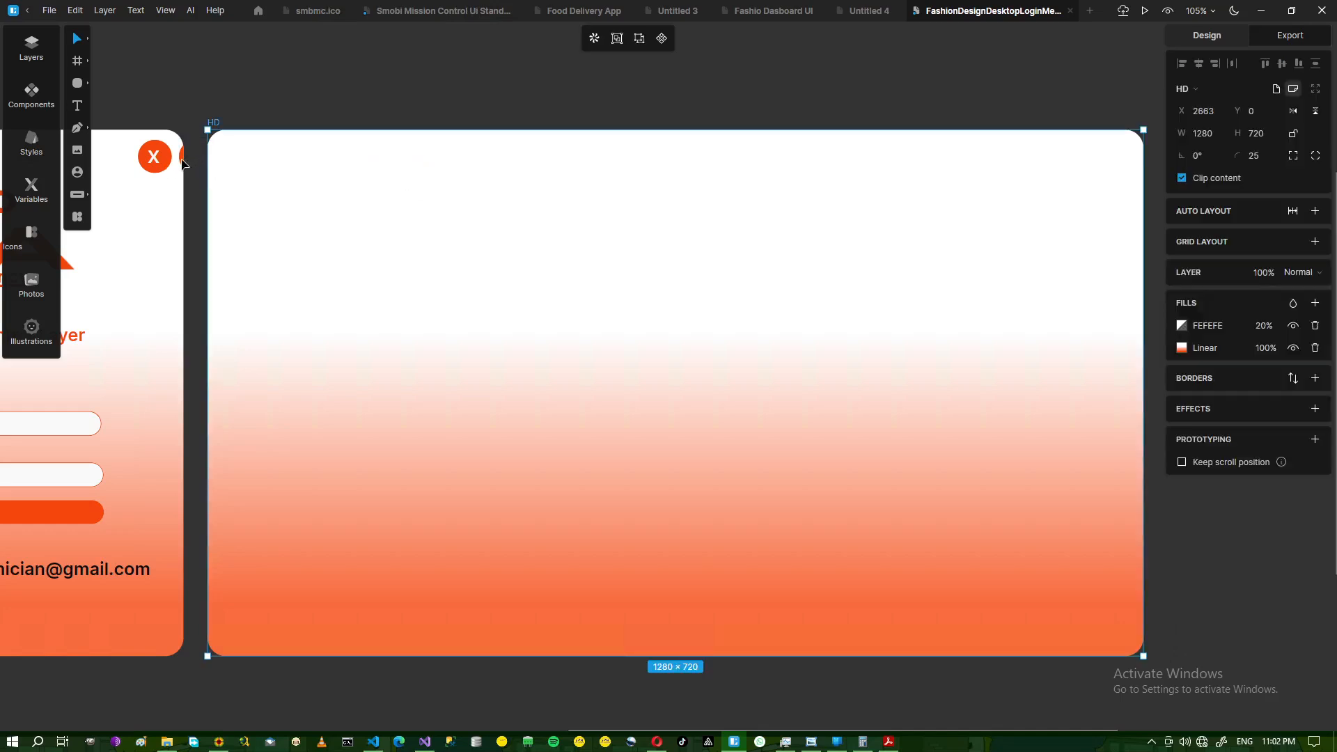
pyautogui.press('Escape')
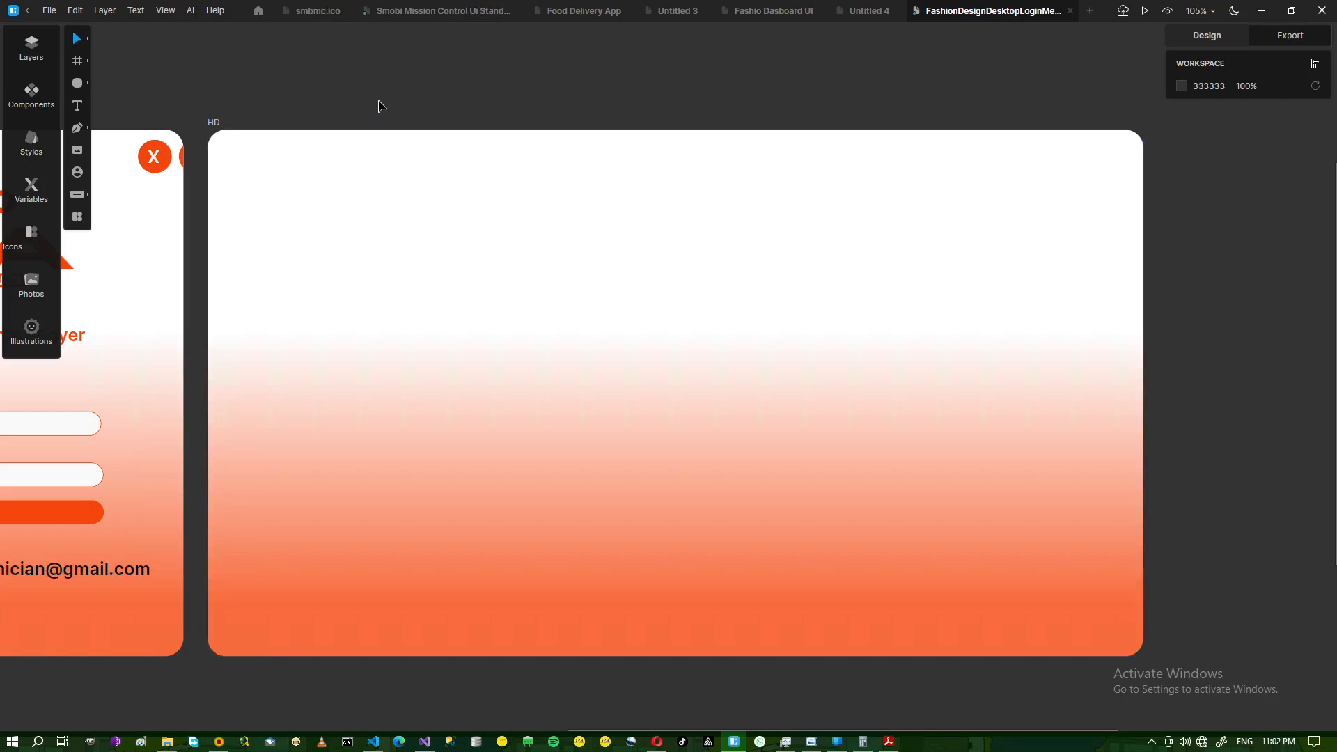
# - Draw a 53×52 circle in the HD frame's top-right corner
pyautogui.click(88, 83)
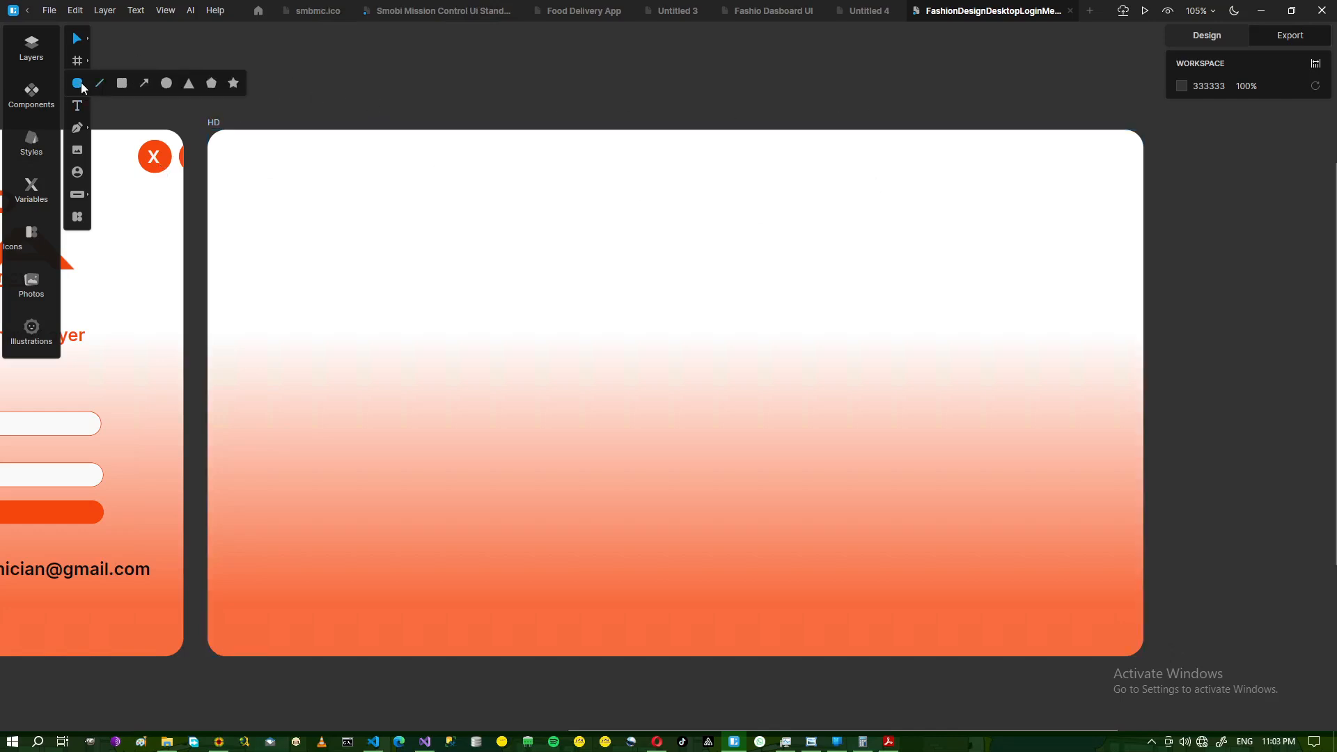
pyautogui.click(123, 85)
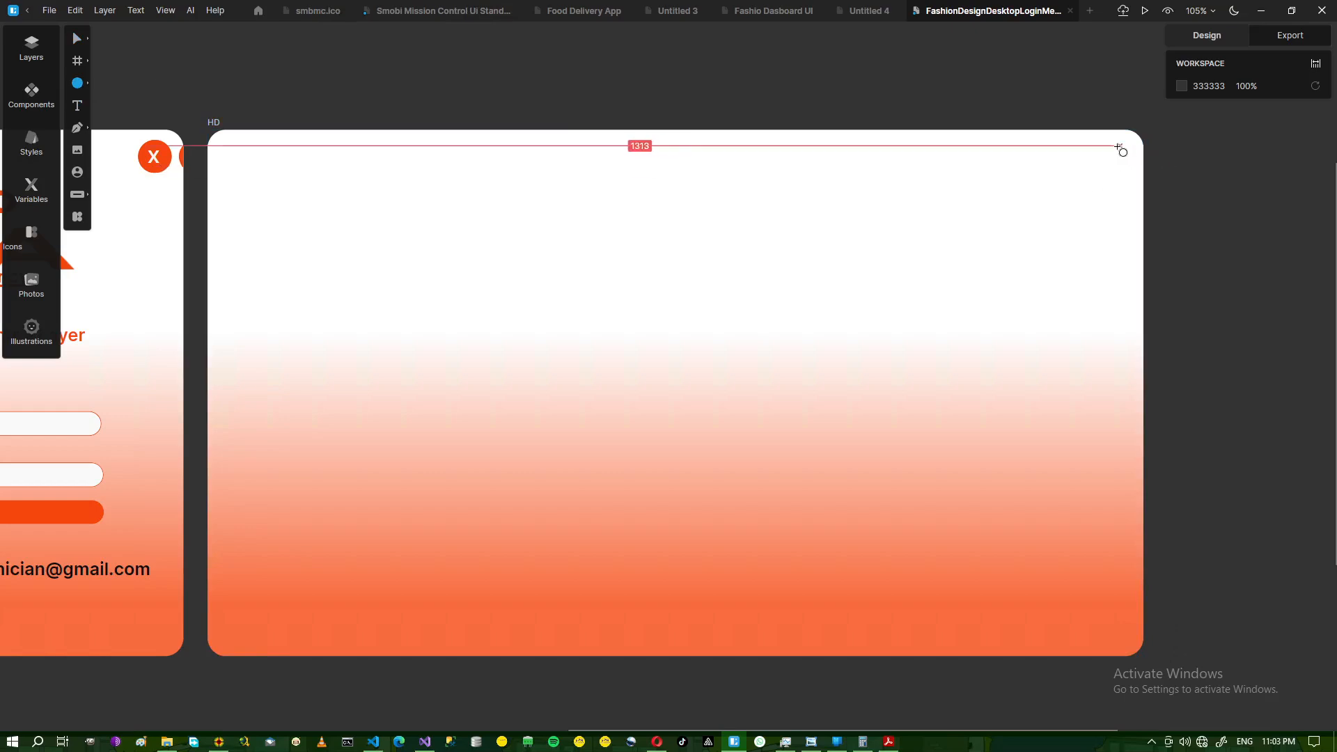
pyautogui.moveTo(1090, 146)
pyautogui.mouseDown()
pyautogui.moveTo(1134, 200)
pyautogui.moveTo(1127, 183)
pyautogui.mouseUp()
pyautogui.click(766, 82)
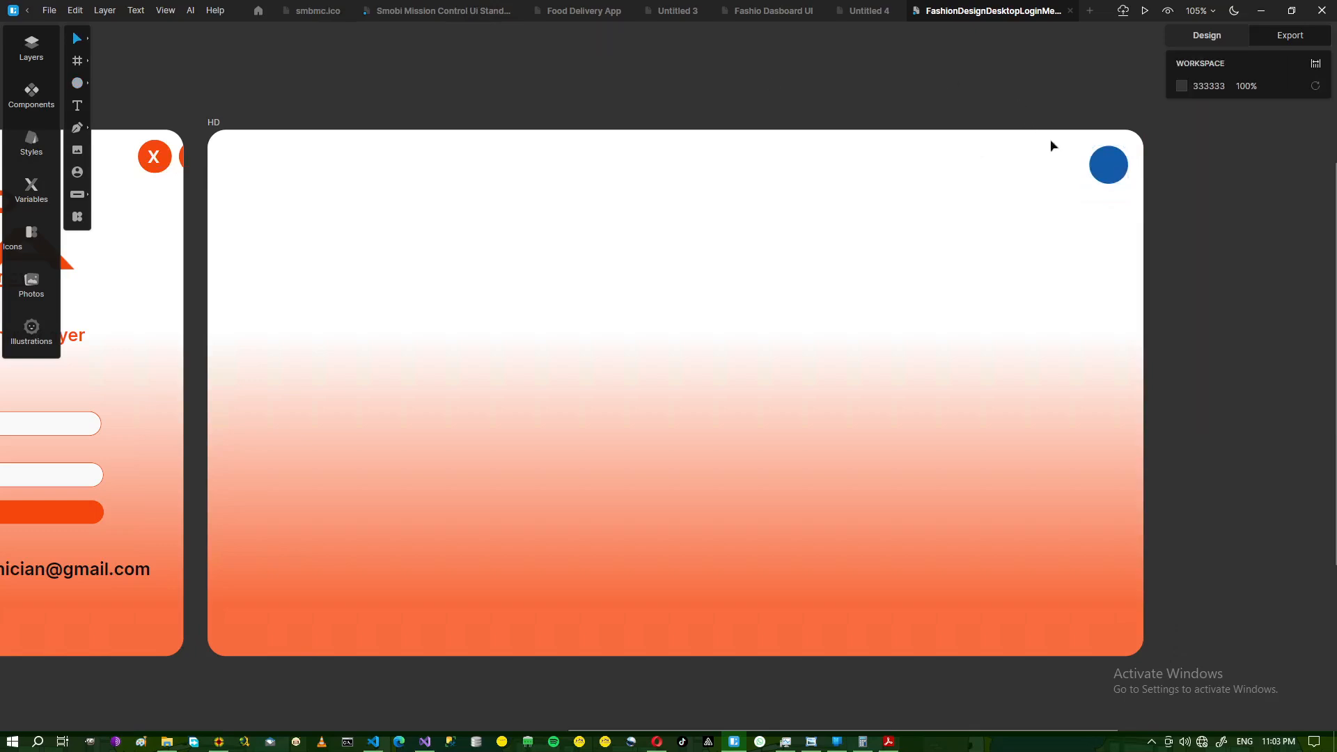
pyautogui.click(1119, 164)
pyautogui.moveTo(1119, 164); pyautogui.dragTo(1117, 161)
pyautogui.doubleClick(1114, 165)
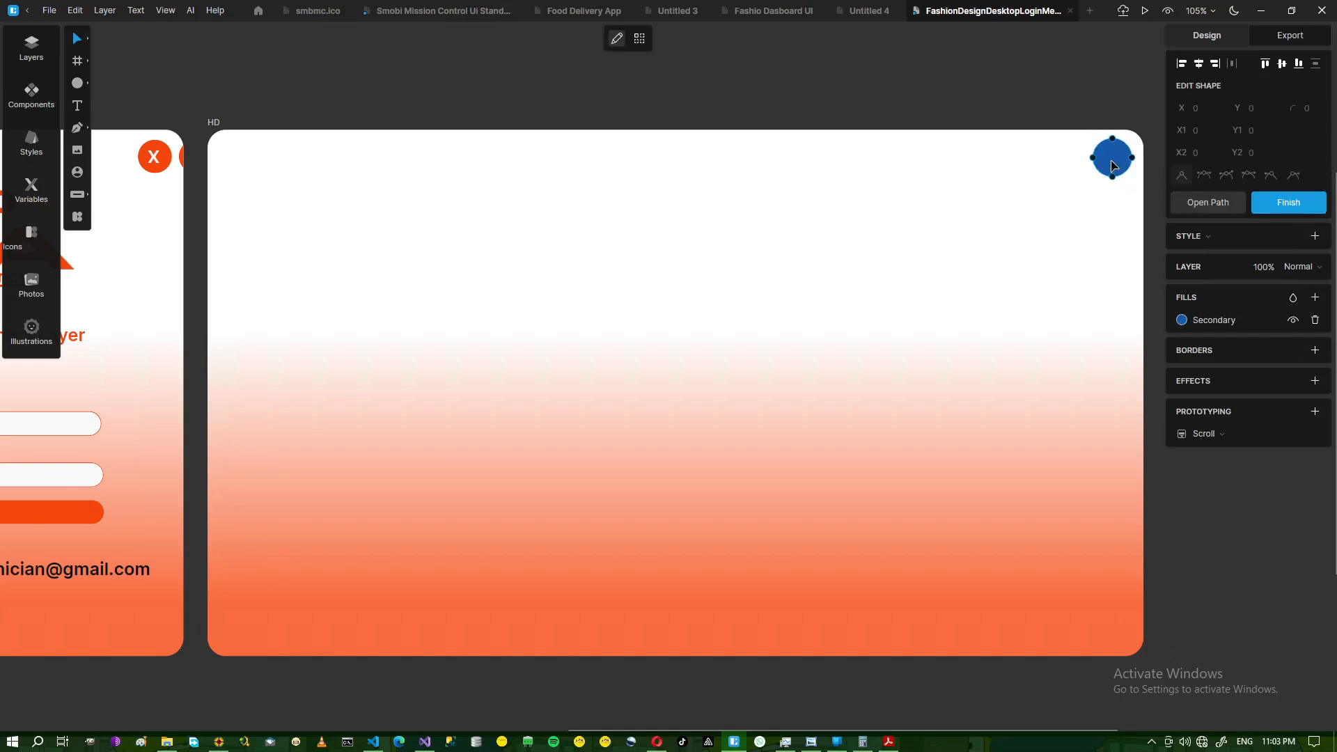
# - Fill the new circle with orange F6470E
pyautogui.click(218, 740)
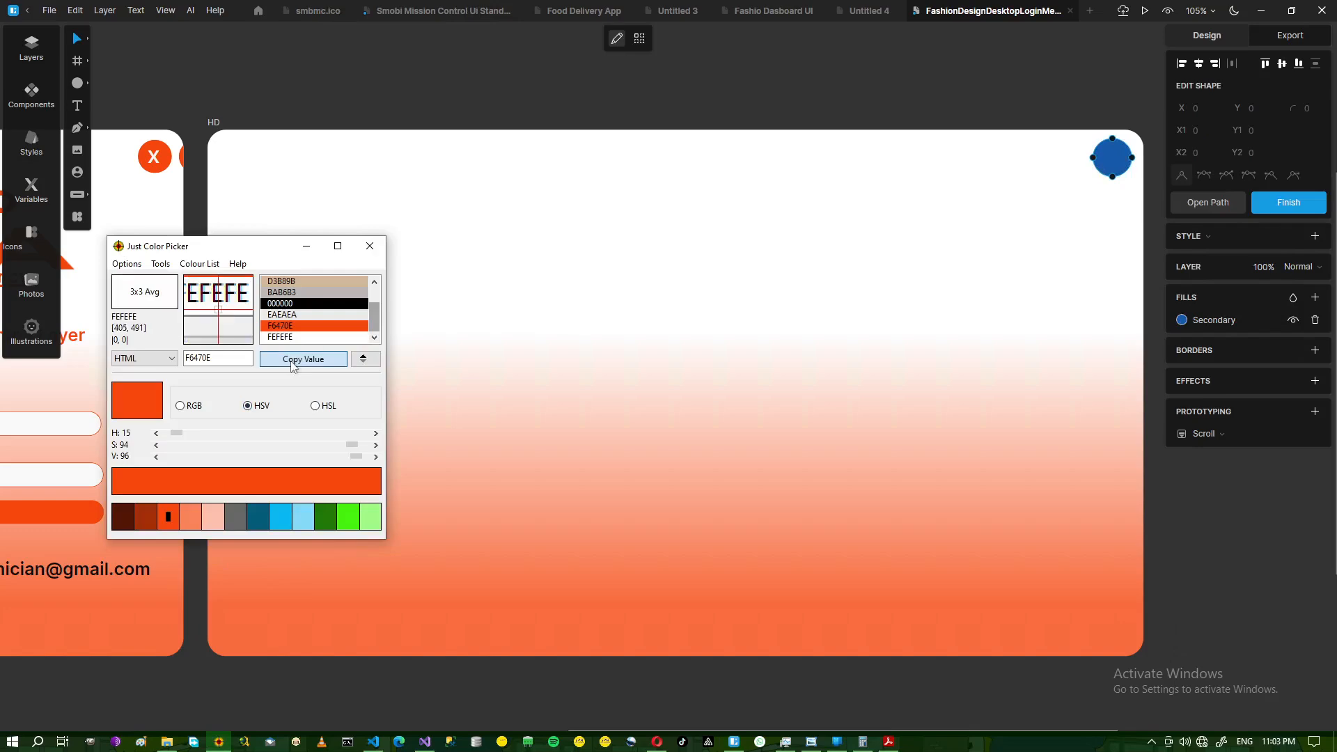
pyautogui.click(969, 75)
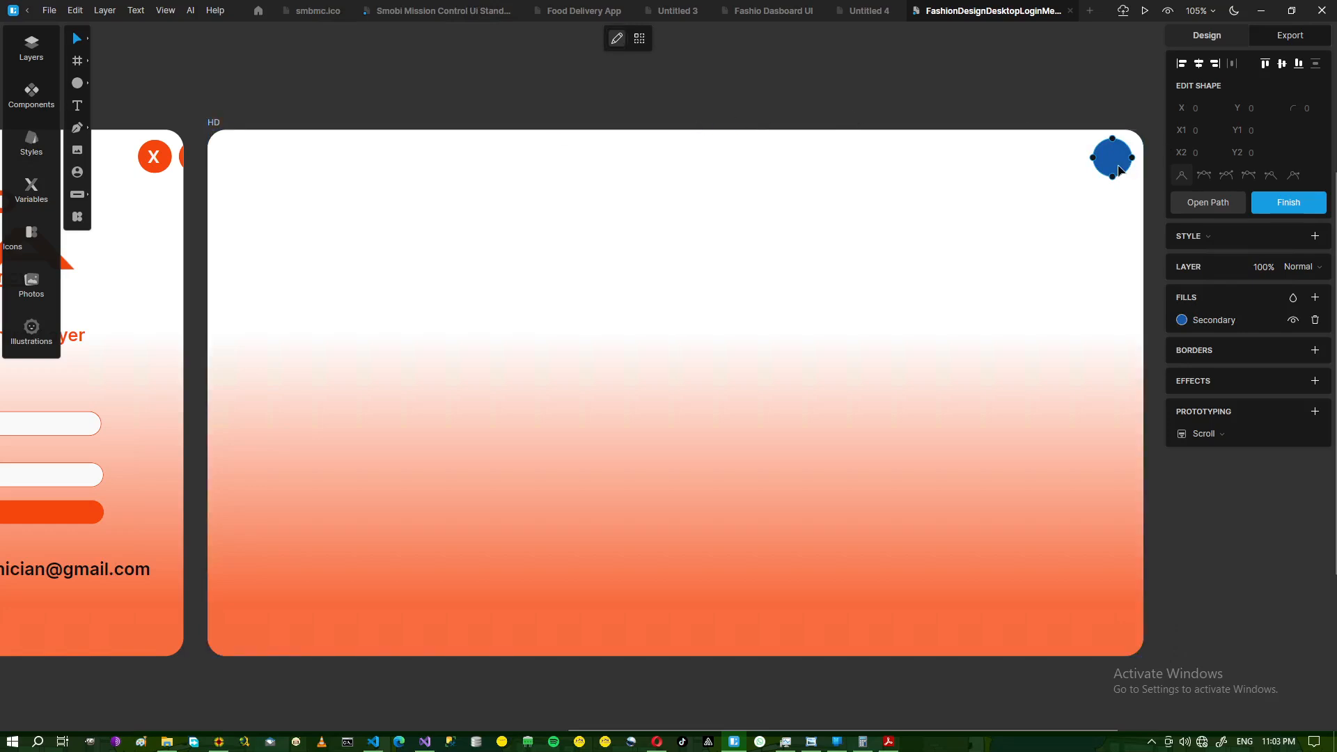
pyautogui.press('Escape')
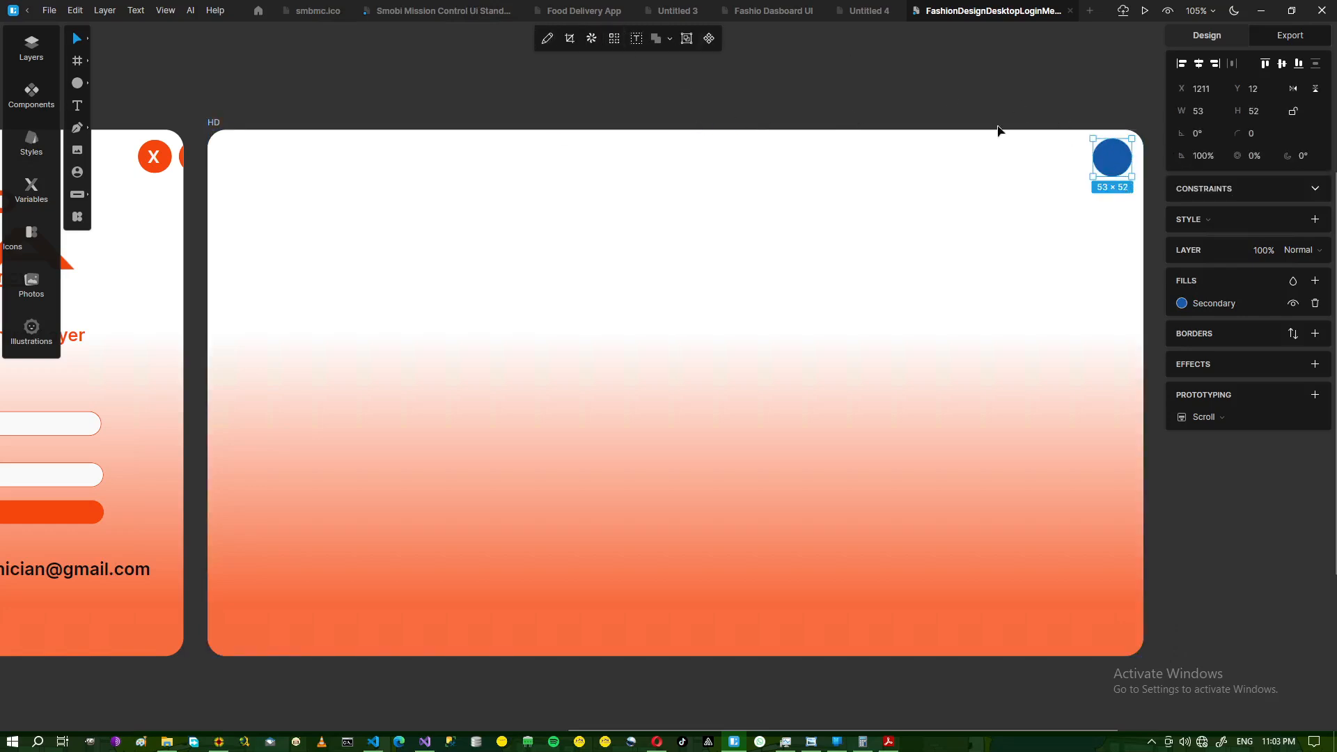
pyautogui.click(1220, 304)
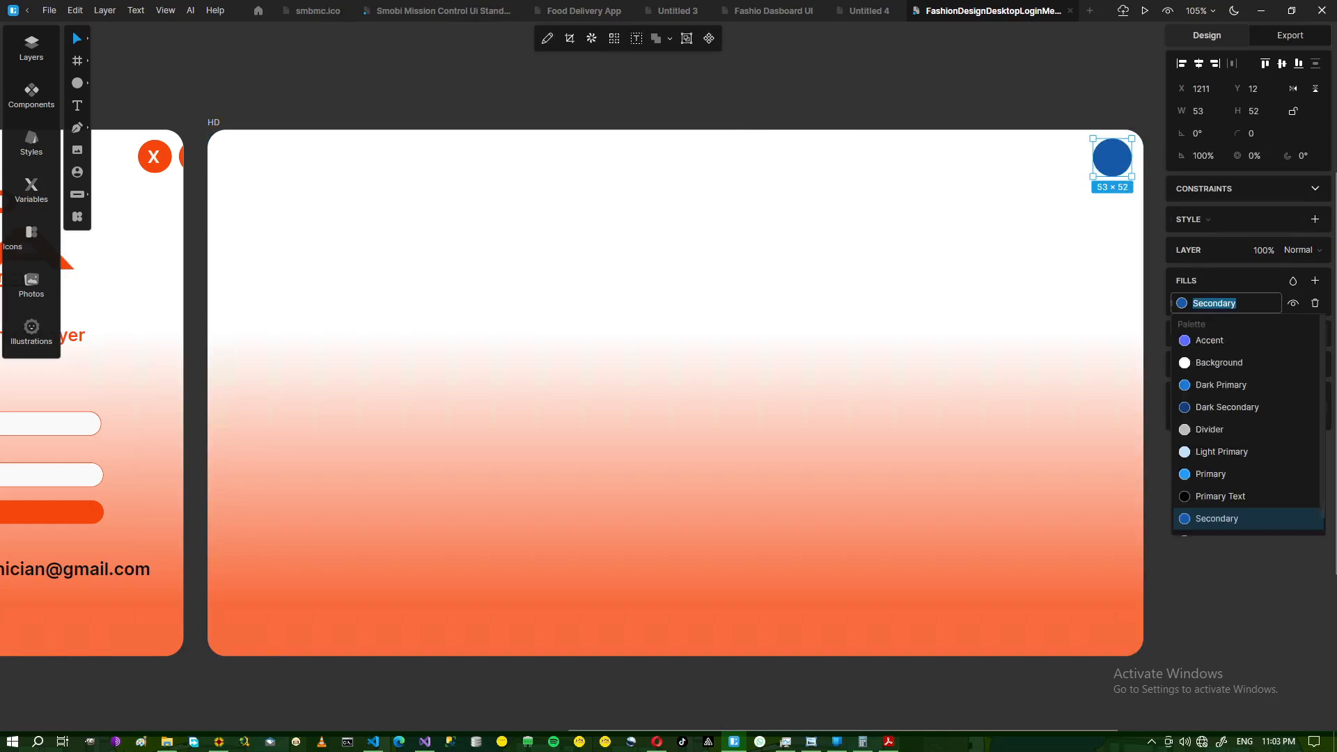
pyautogui.write('F6470E')
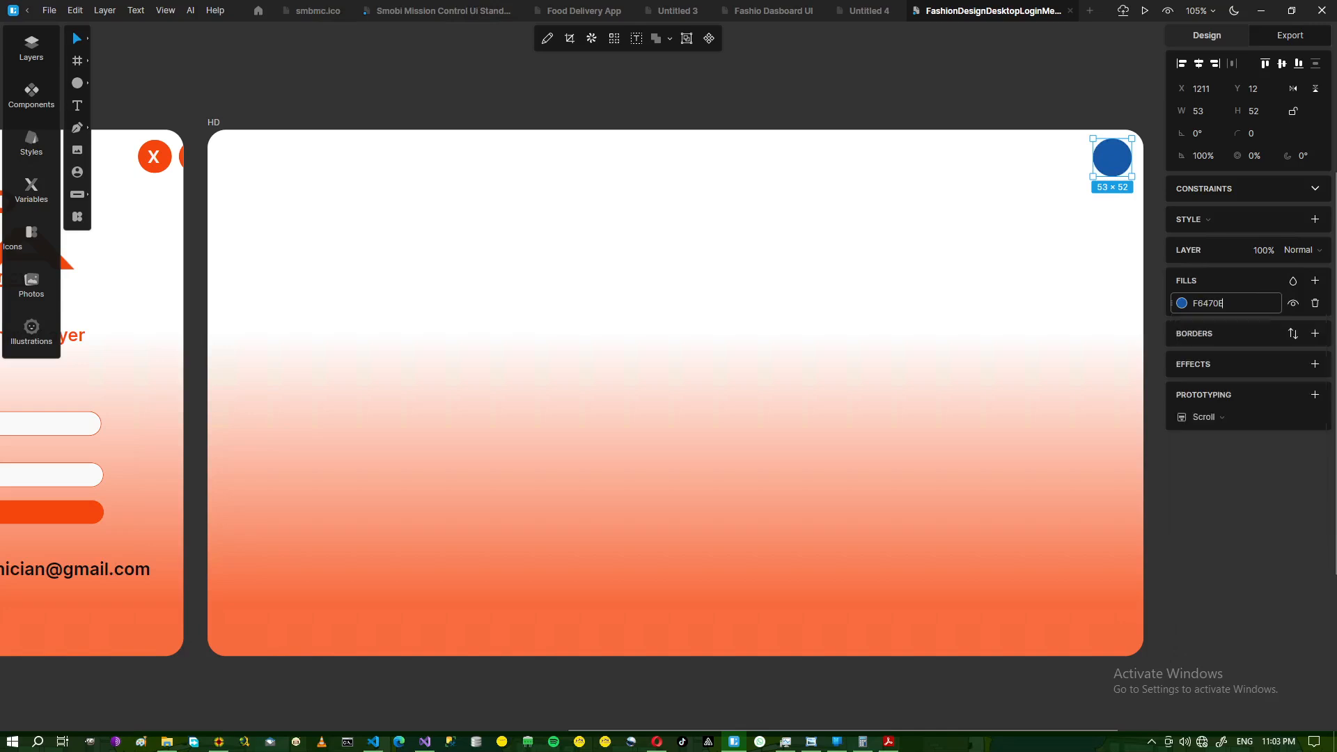
pyautogui.press('Return')
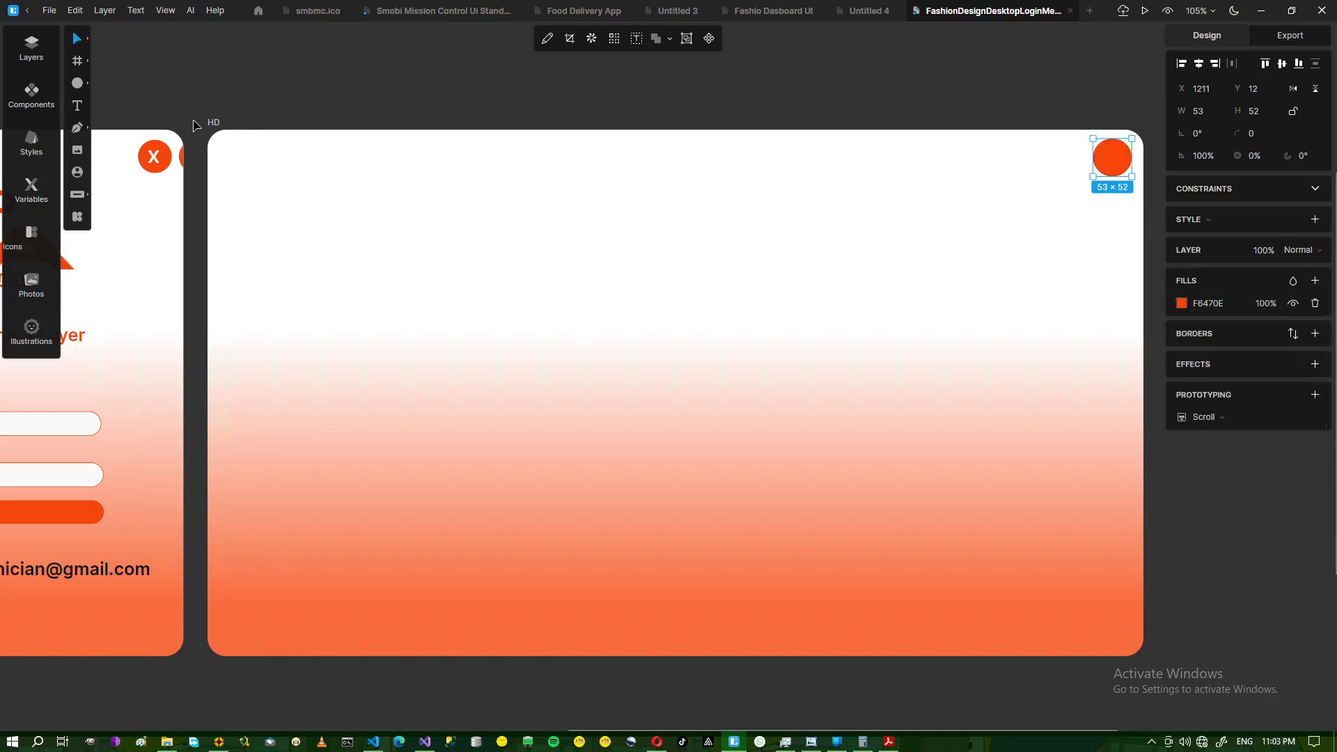
pyautogui.click(77, 106)
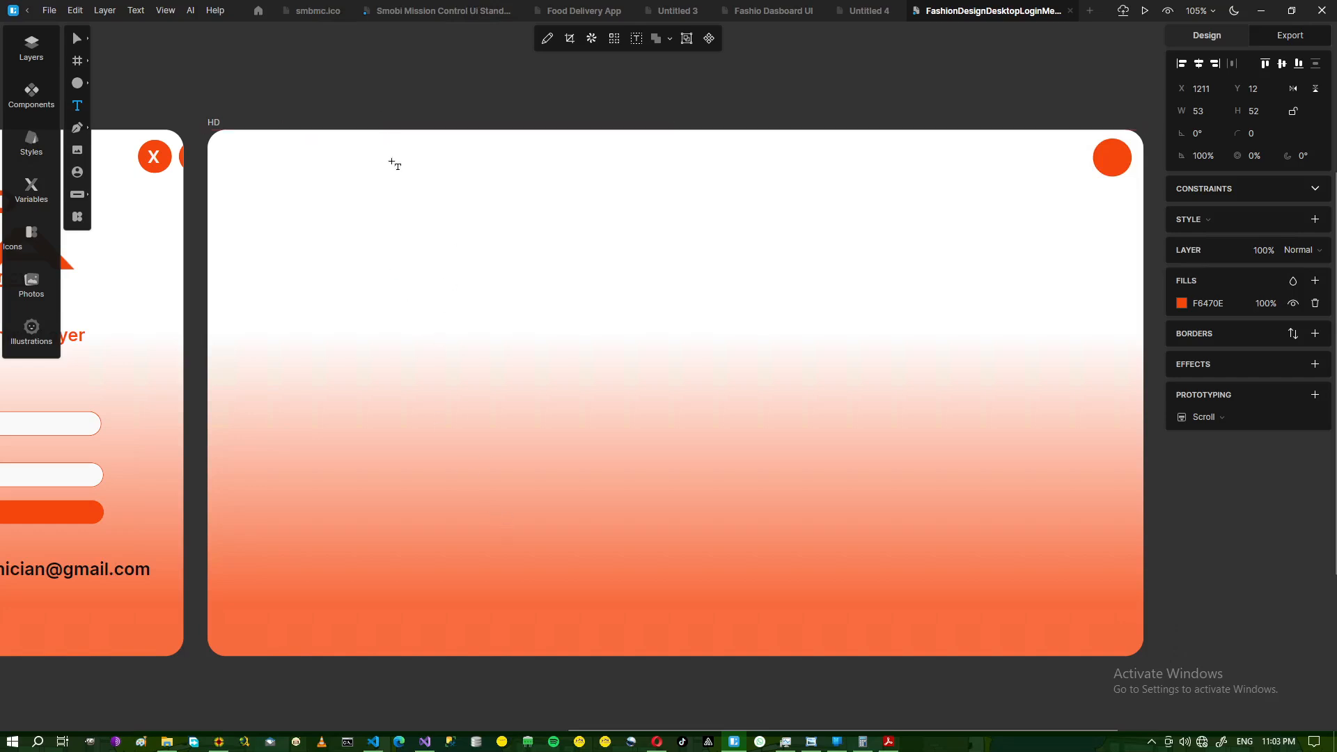
# - Create an 'X' text and move it onto the orange circle
pyautogui.moveTo(407, 64); pyautogui.dragTo(478, 94)
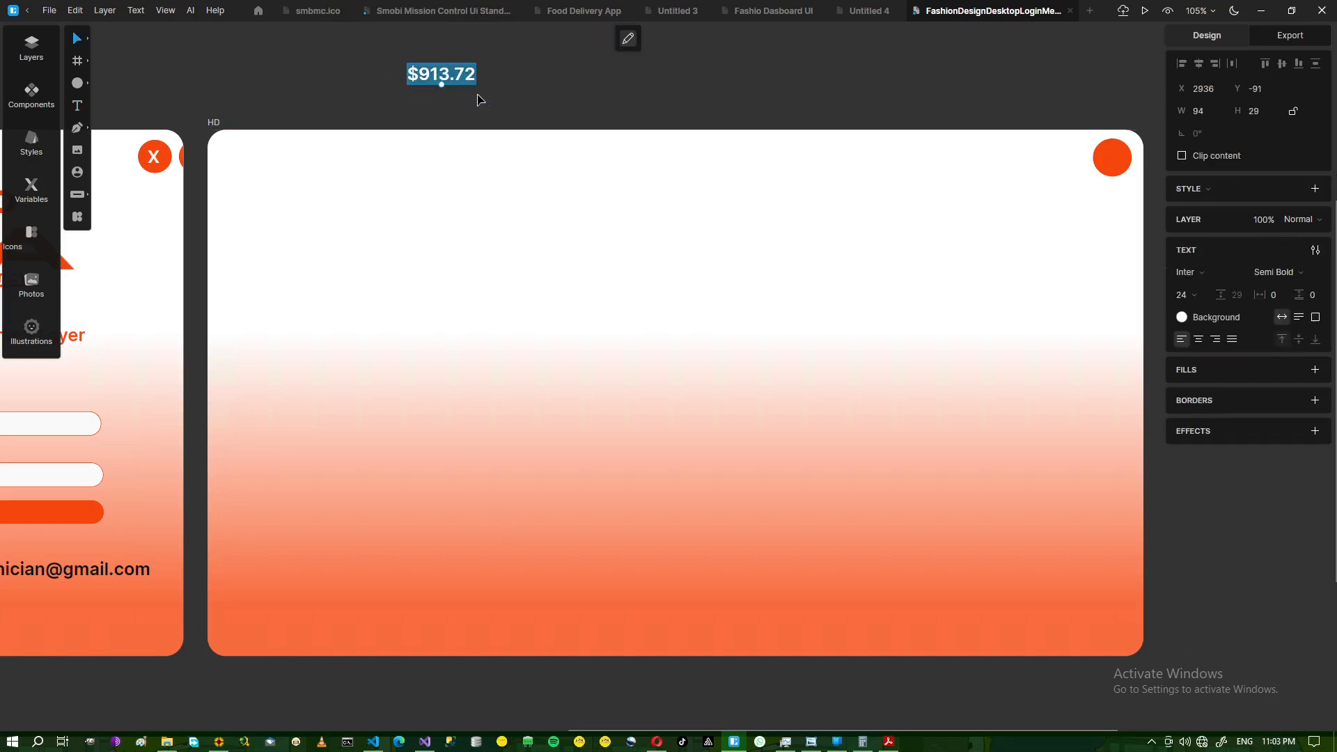
pyautogui.write('X')
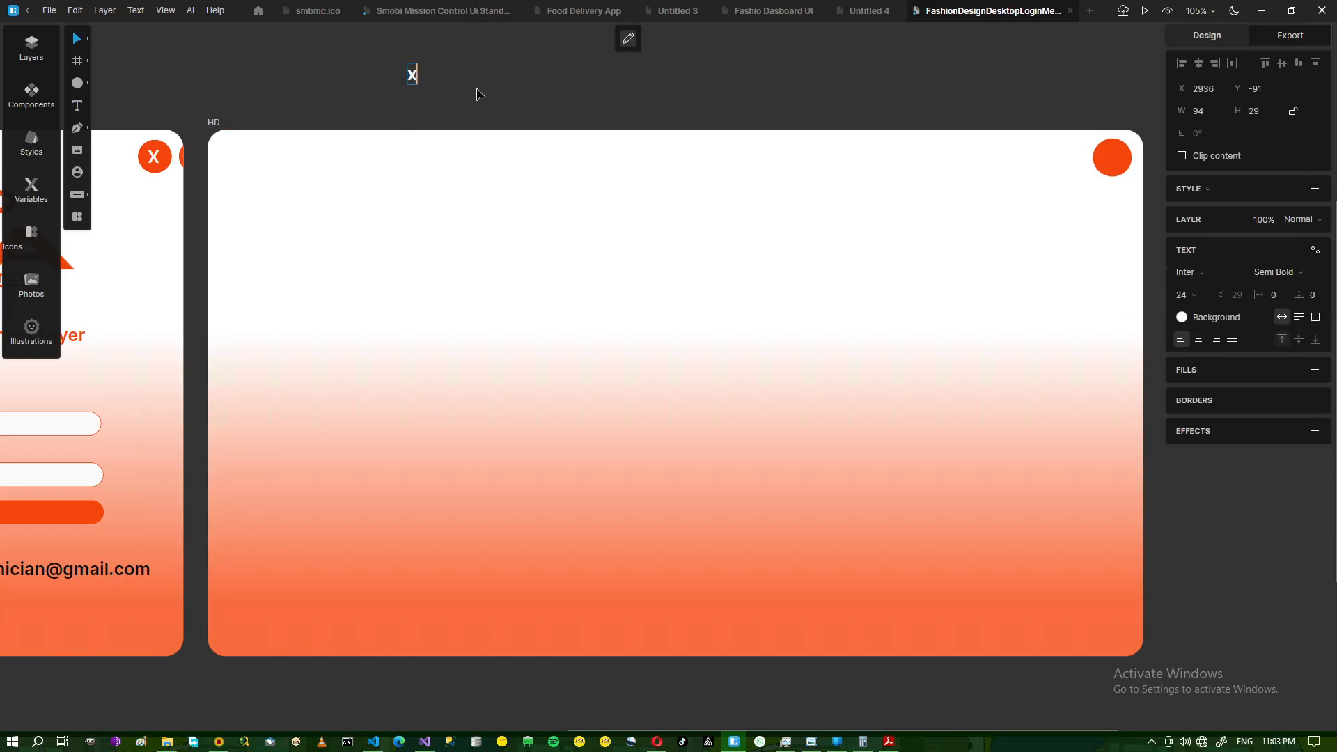
pyautogui.press('Escape')
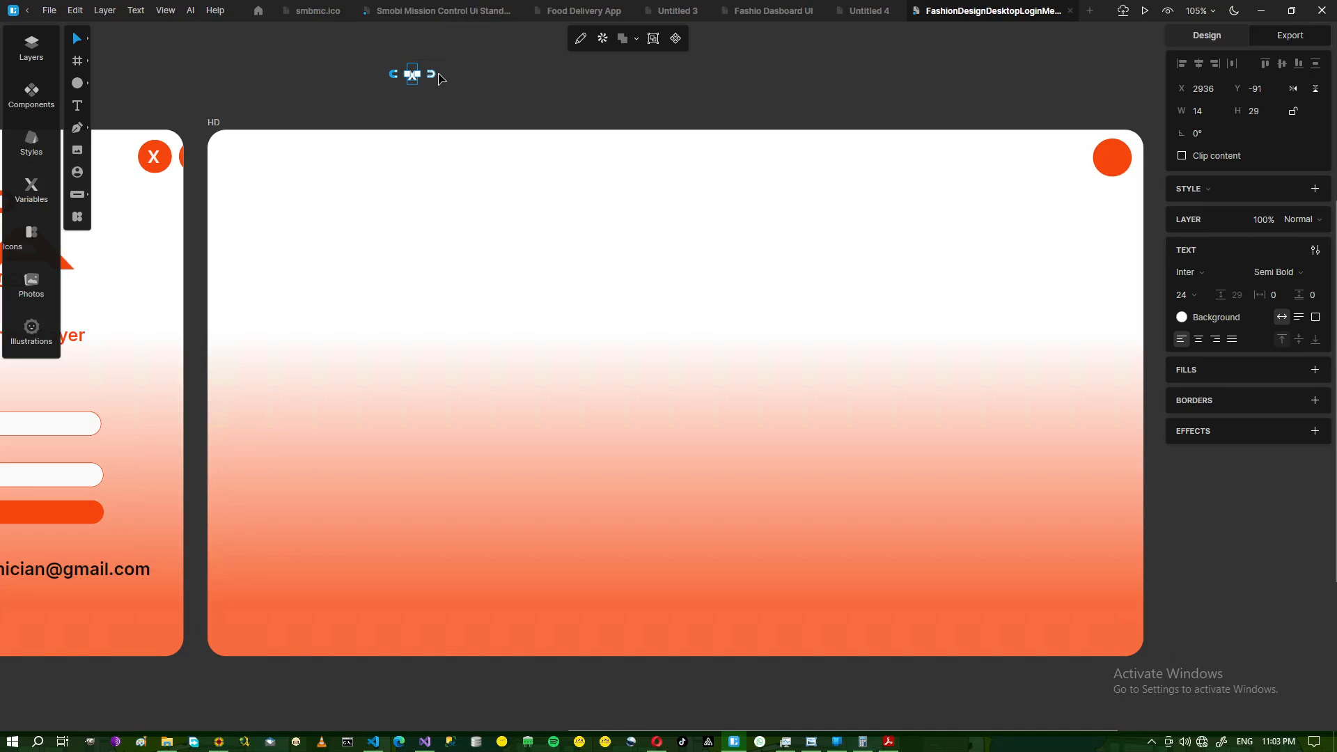
pyautogui.moveTo(412, 83); pyautogui.dragTo(1123, 162)
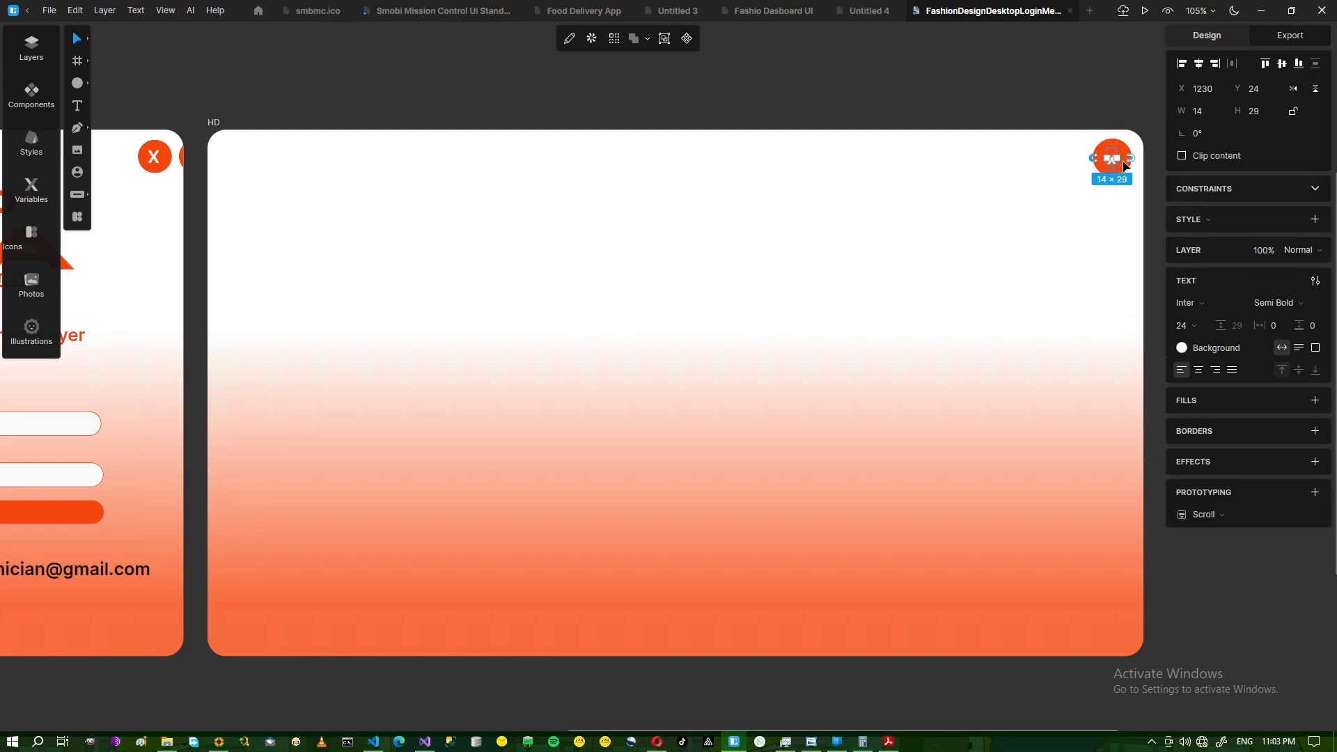
pyautogui.press('Up')
pyautogui.press('Escape')
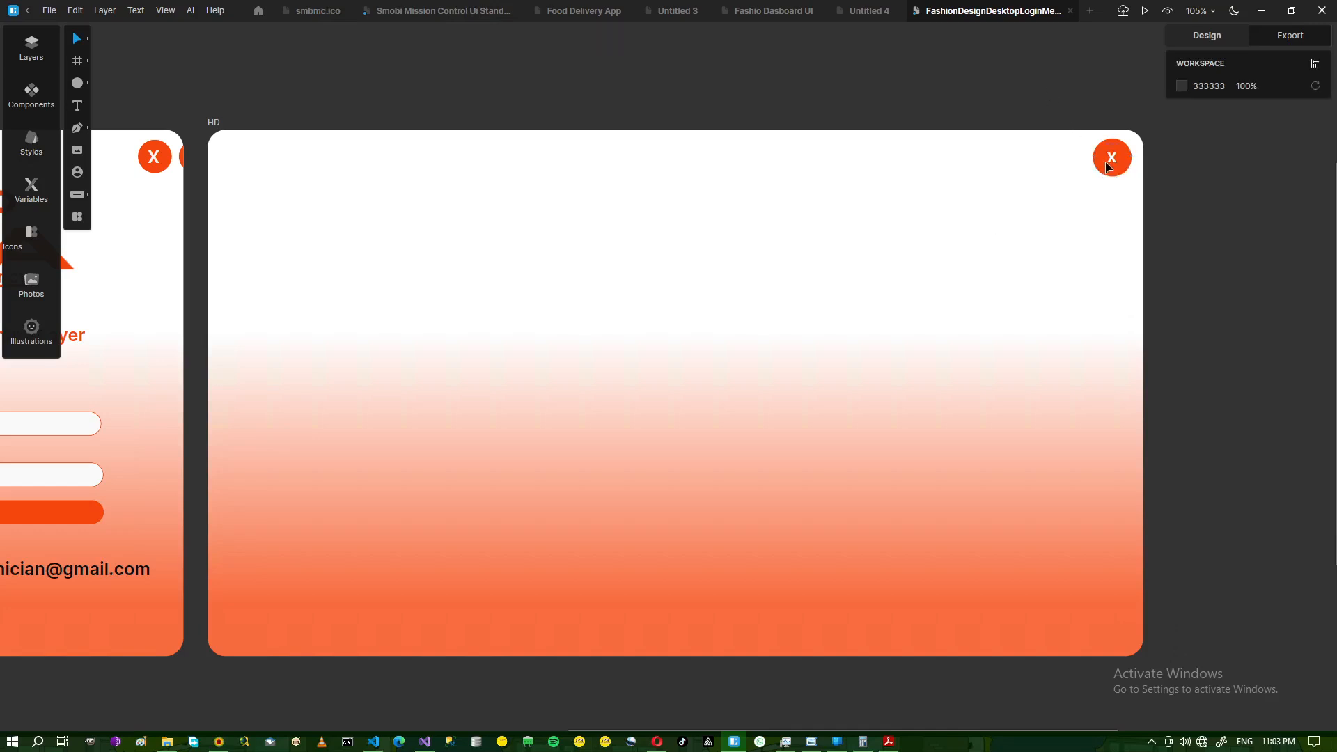
# - Set the X to font size 36 and centre it inside the circle
pyautogui.click(1112, 159)
pyautogui.click(1112, 160)
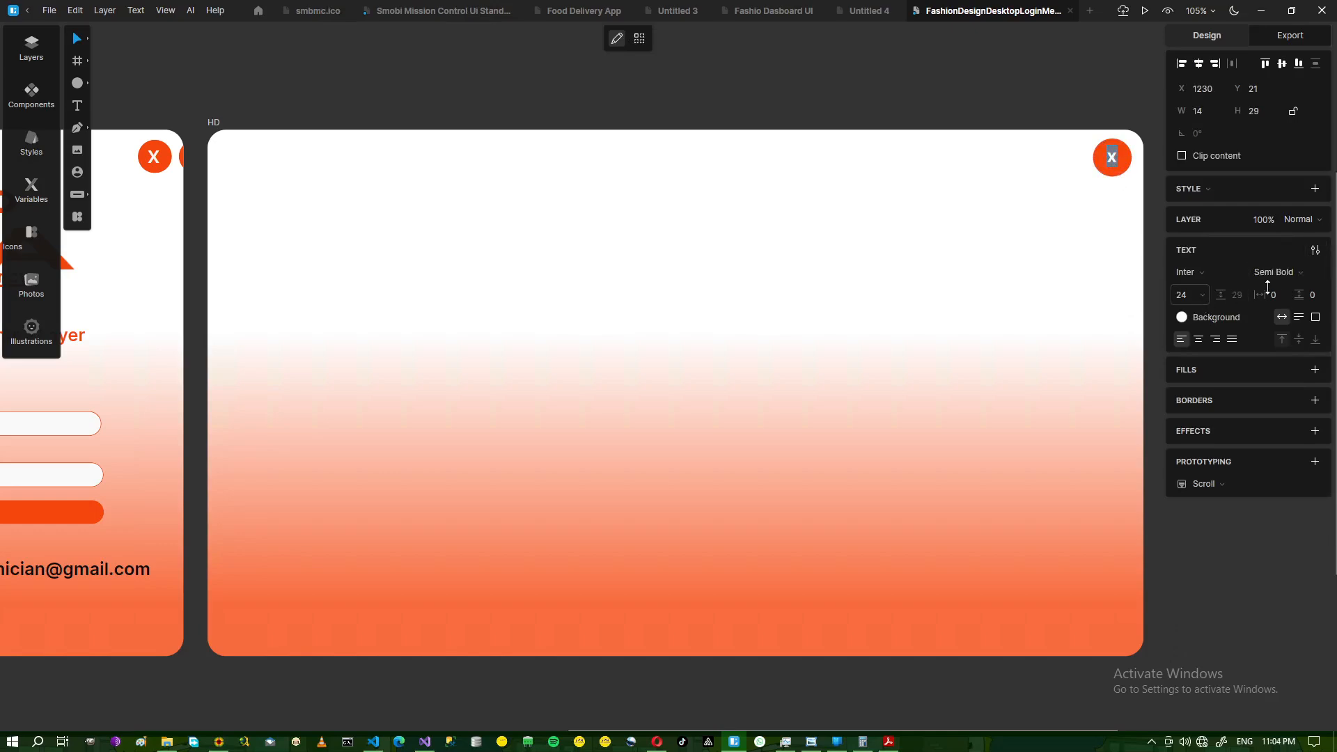
pyautogui.click(1201, 295)
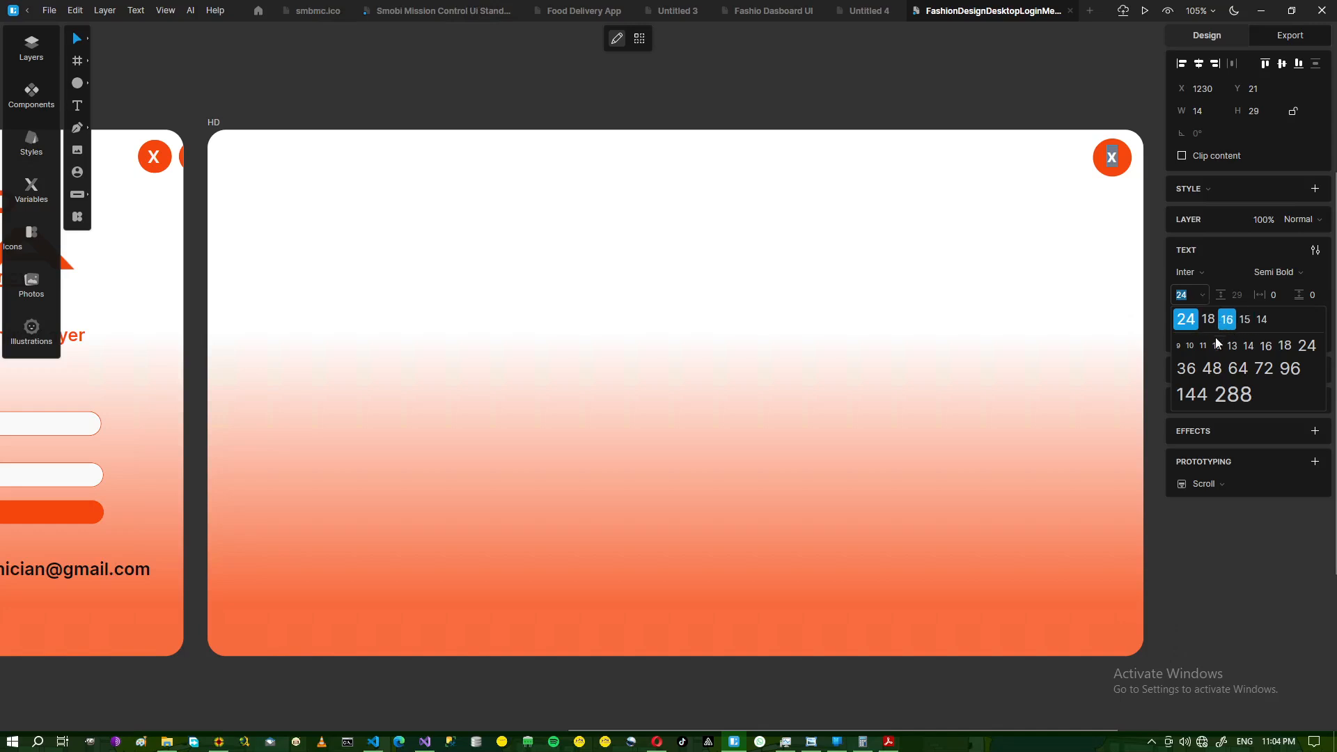
pyautogui.click(1192, 370)
pyautogui.press('Escape')
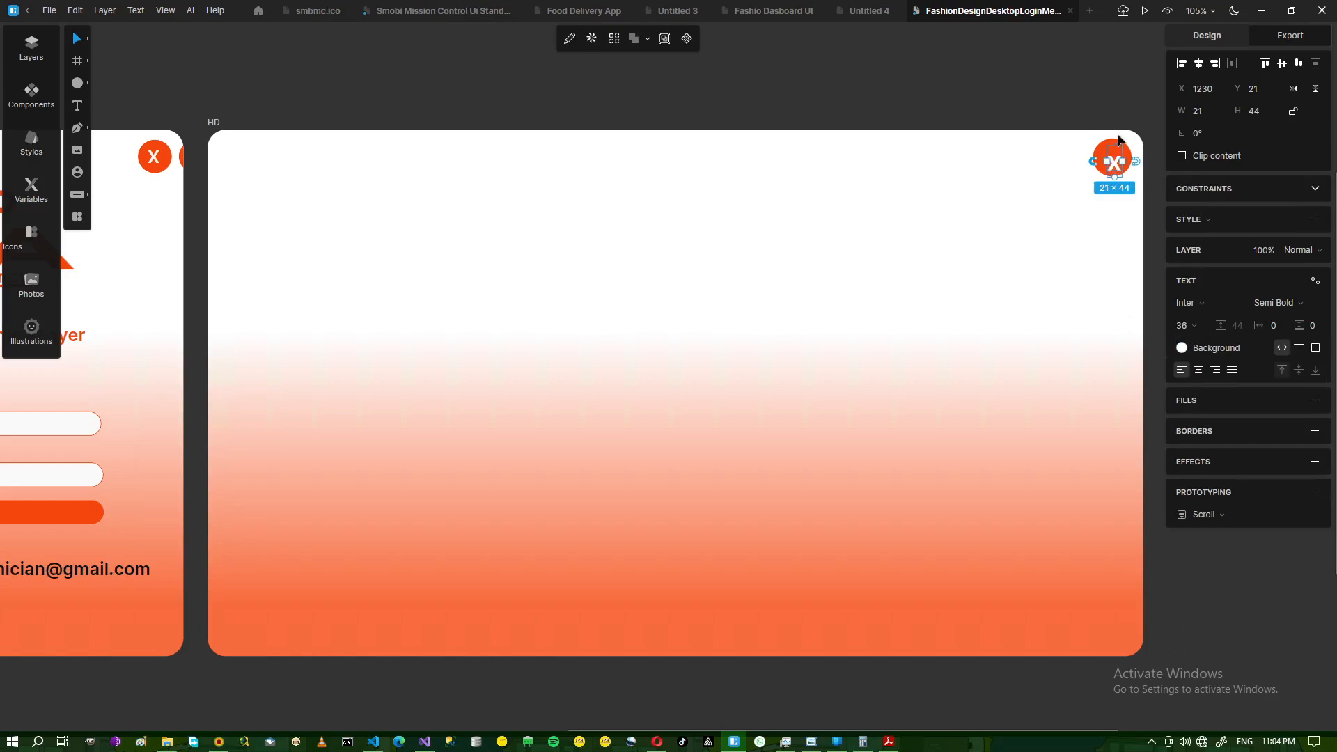
pyautogui.moveTo(1115, 168); pyautogui.dragTo(1113, 158)
pyautogui.press('Up')
pyautogui.press('Up')
pyautogui.press('Up')
pyautogui.click(426, 117)
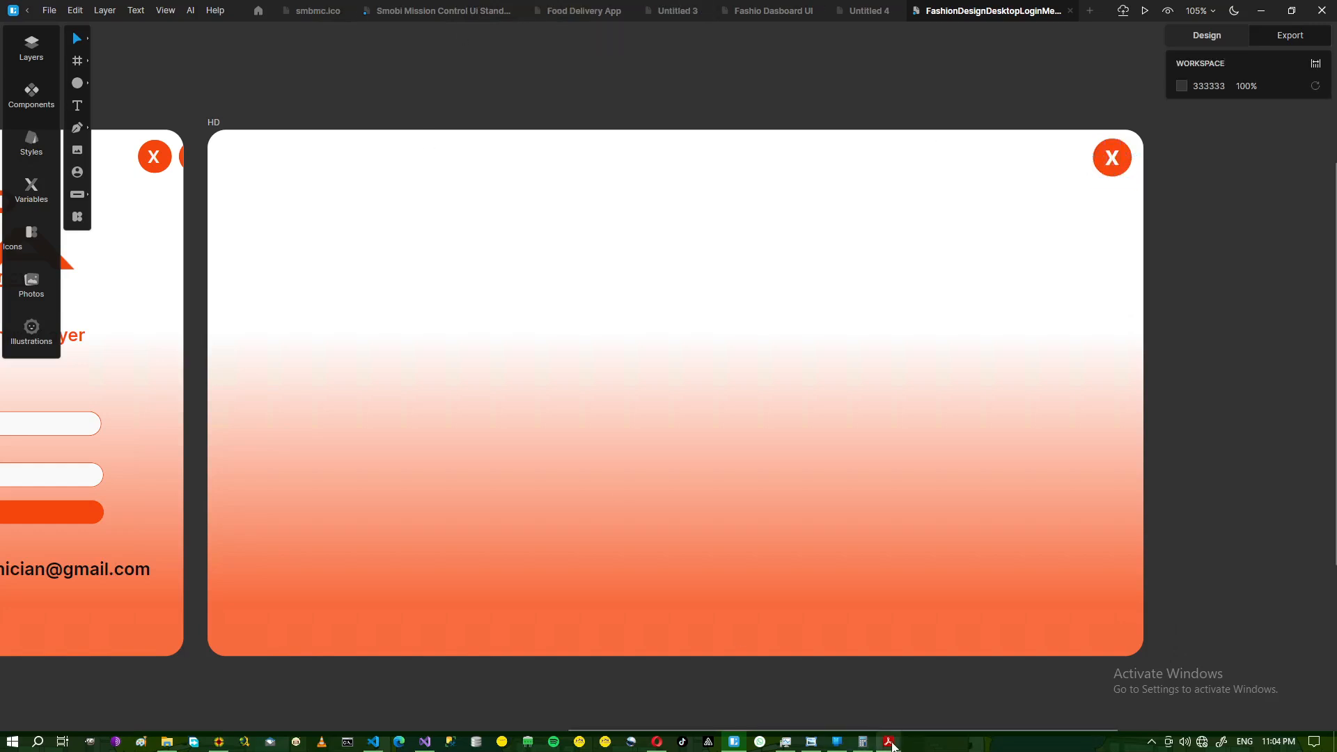
pyautogui.click(811, 742)
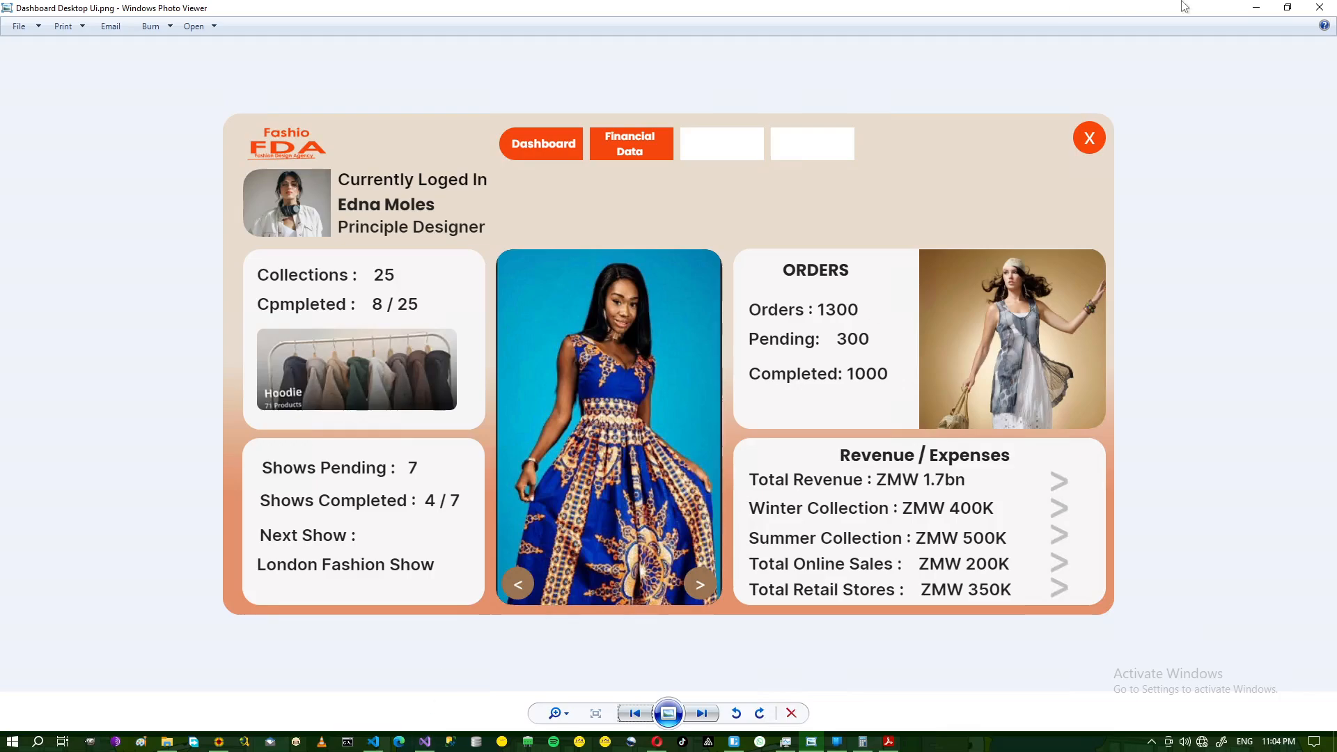
pyautogui.click(1255, 7)
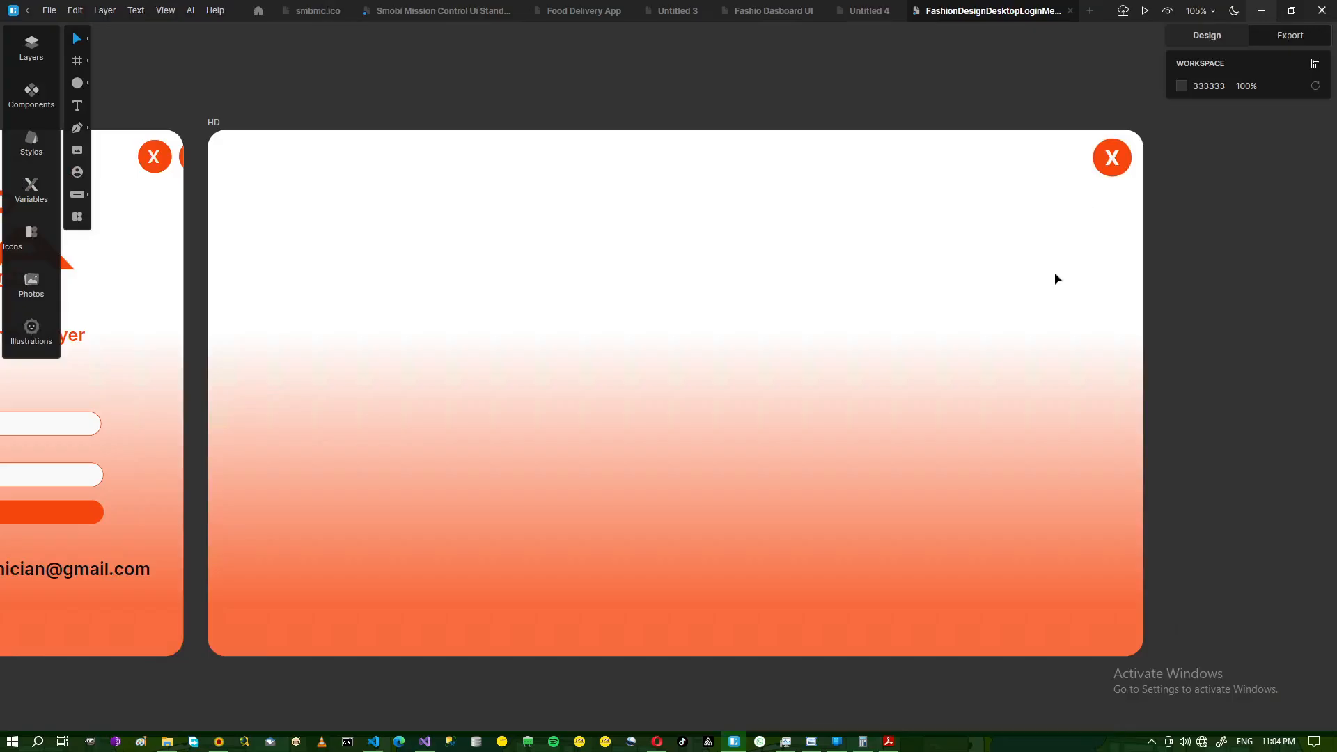
# - Replace the HD frame's FEFEFE top fill with beige D3B89B
pyautogui.click(555, 315)
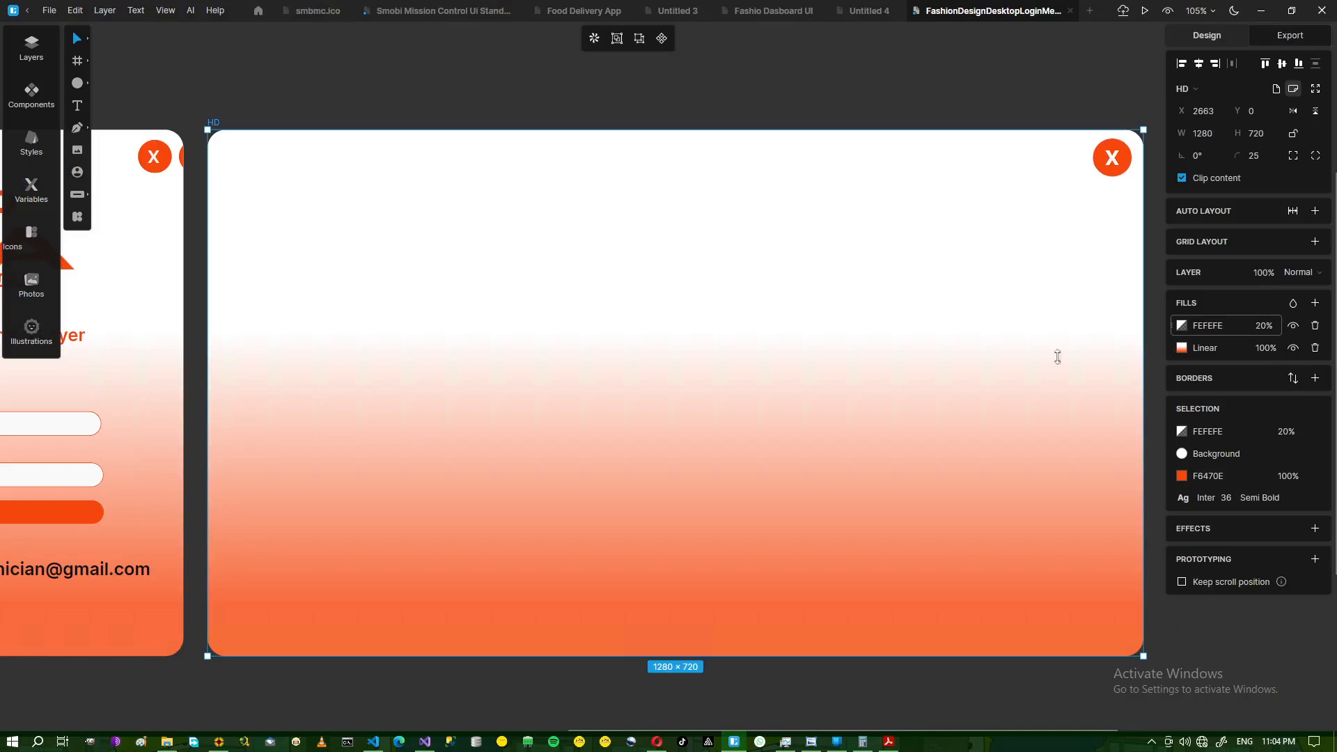
pyautogui.click(218, 741)
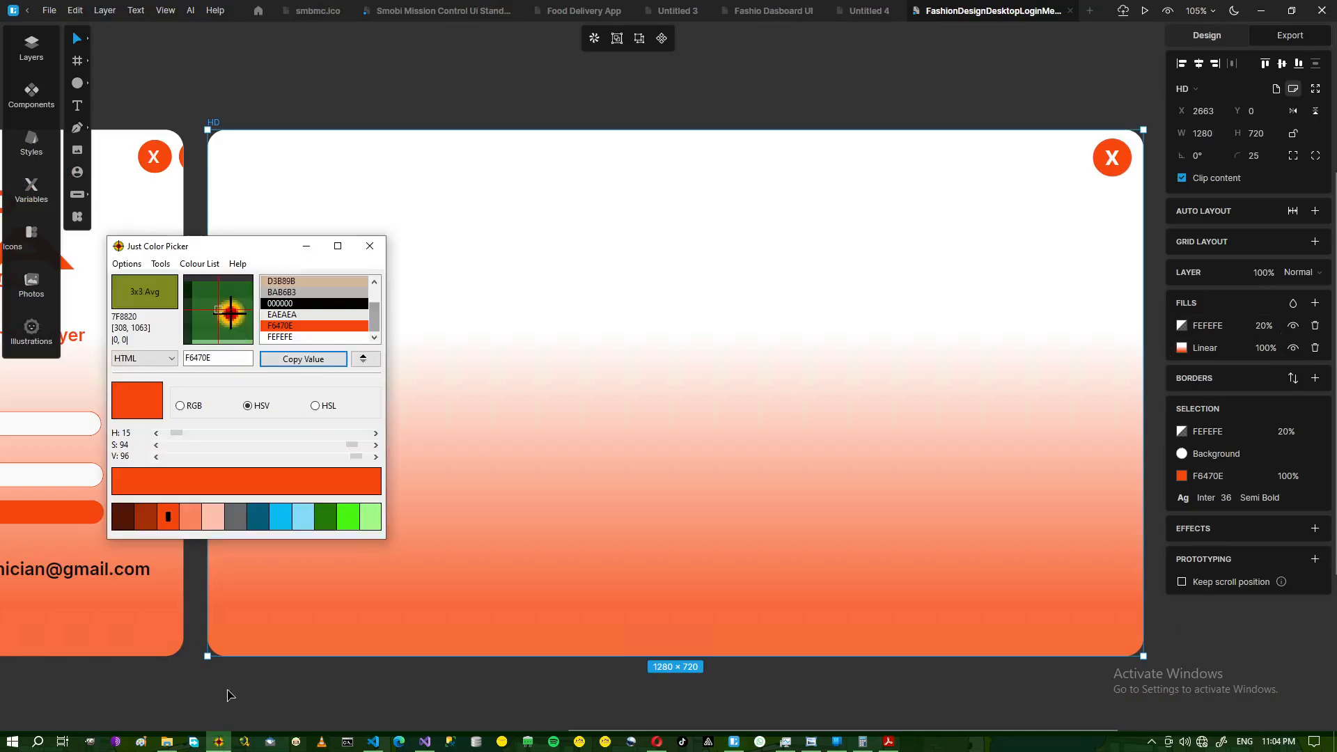
pyautogui.click(299, 281)
pyautogui.click(303, 359)
pyautogui.click(1207, 325)
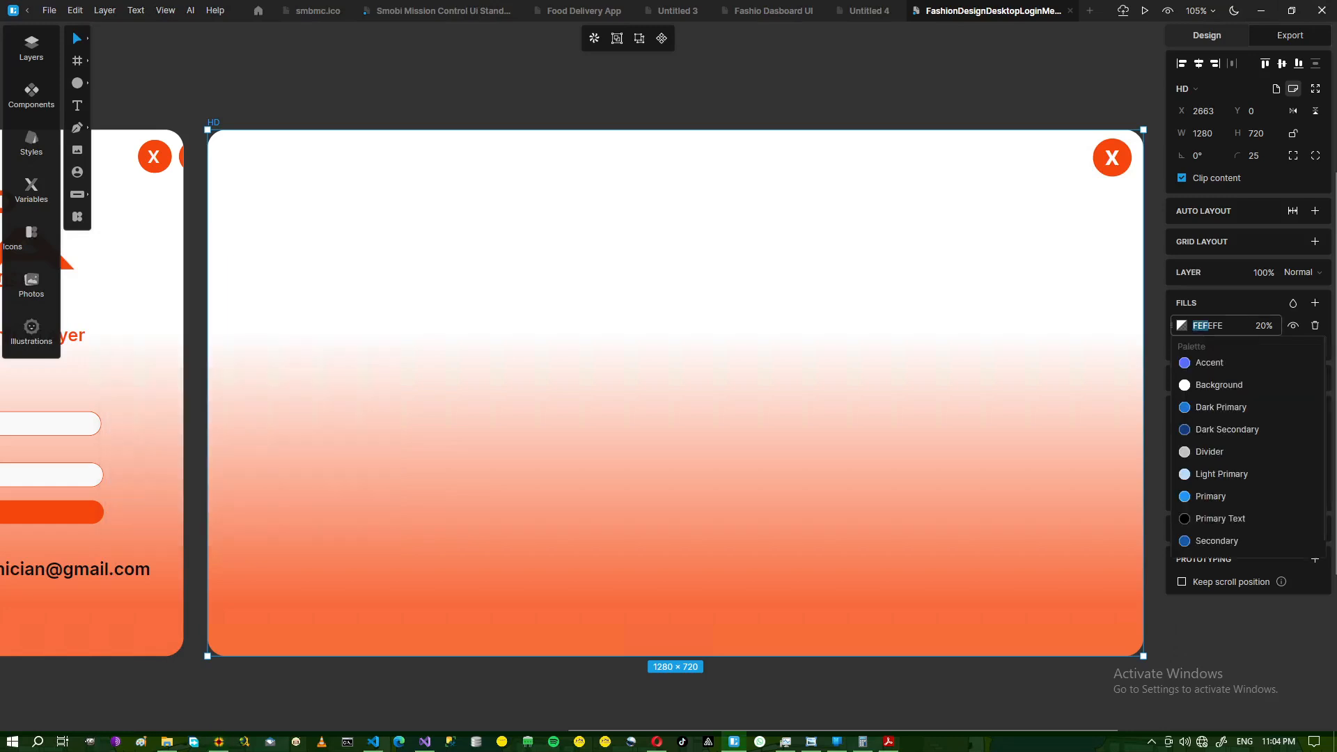
pyautogui.write('D3B89B')
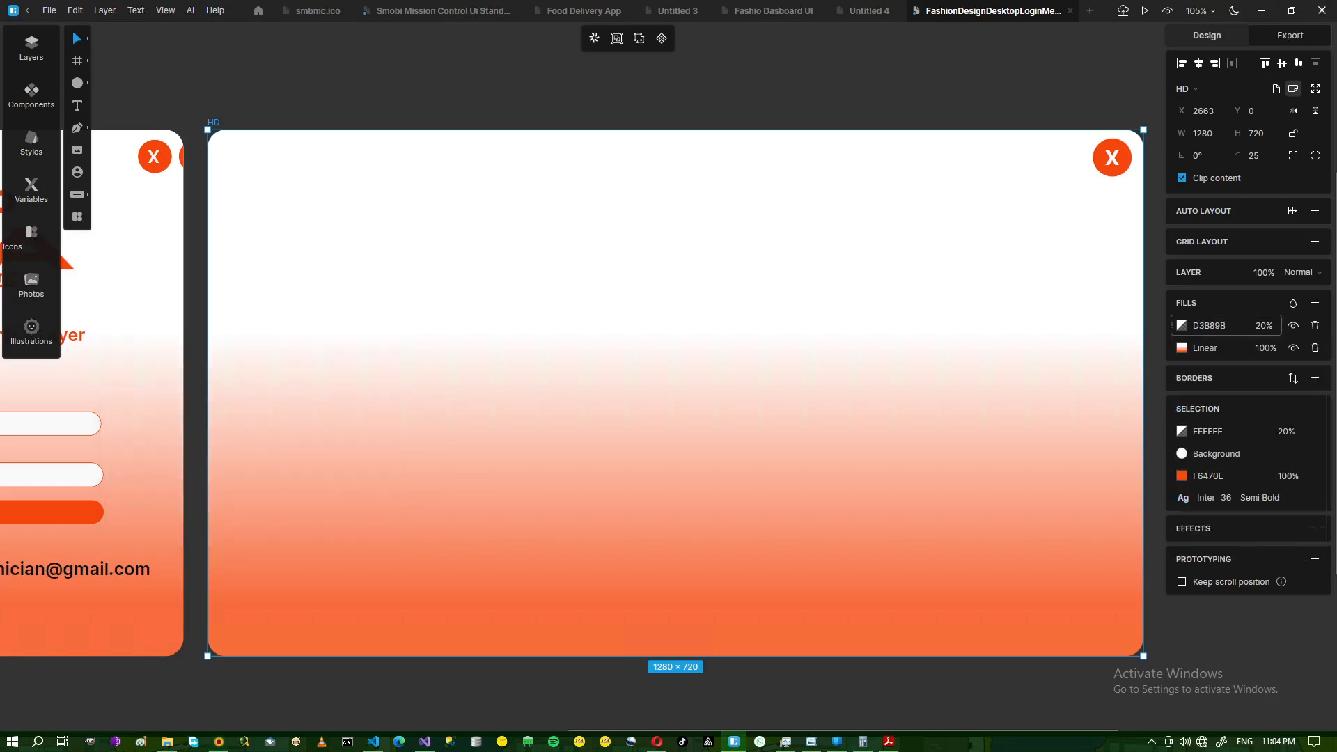
pyautogui.press('Return')
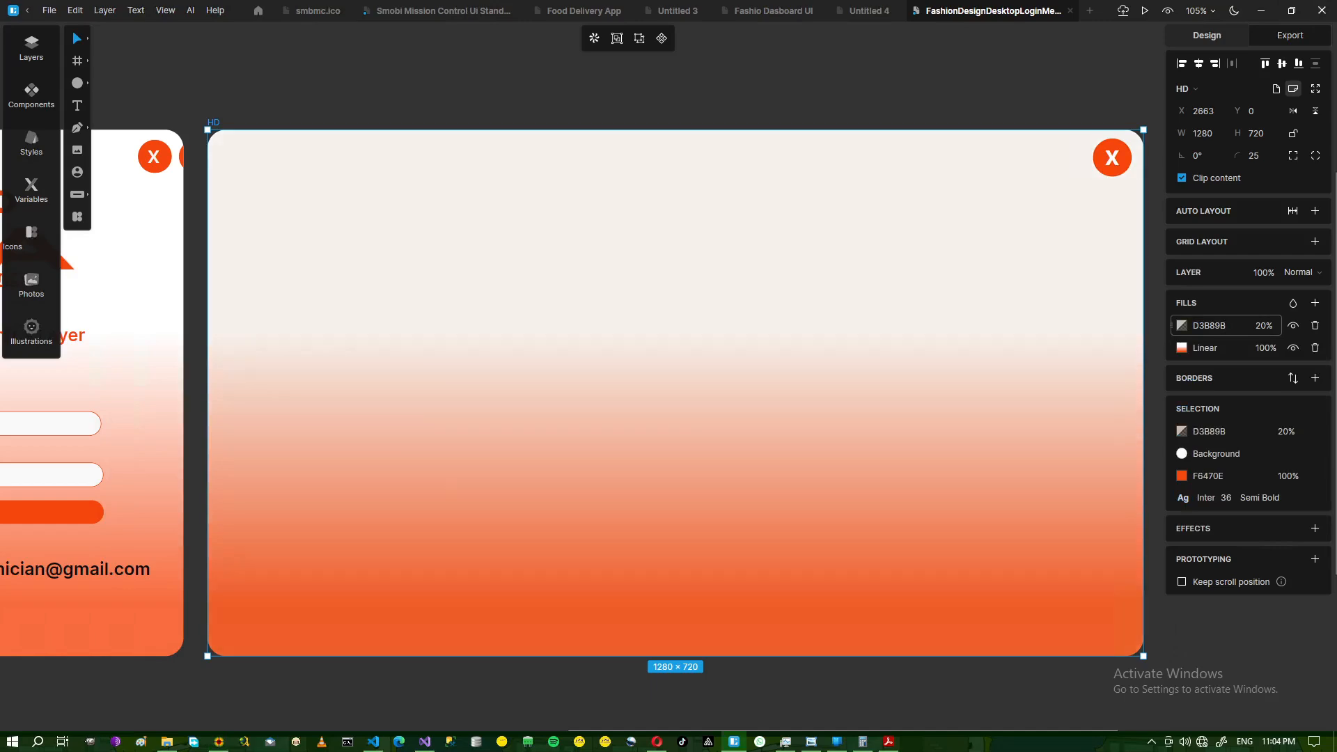
# - Open FDA Logo Base File 3.png from the Fashio Design Agency folder with the Image tool
pyautogui.click(167, 741)
pyautogui.click(167, 741)
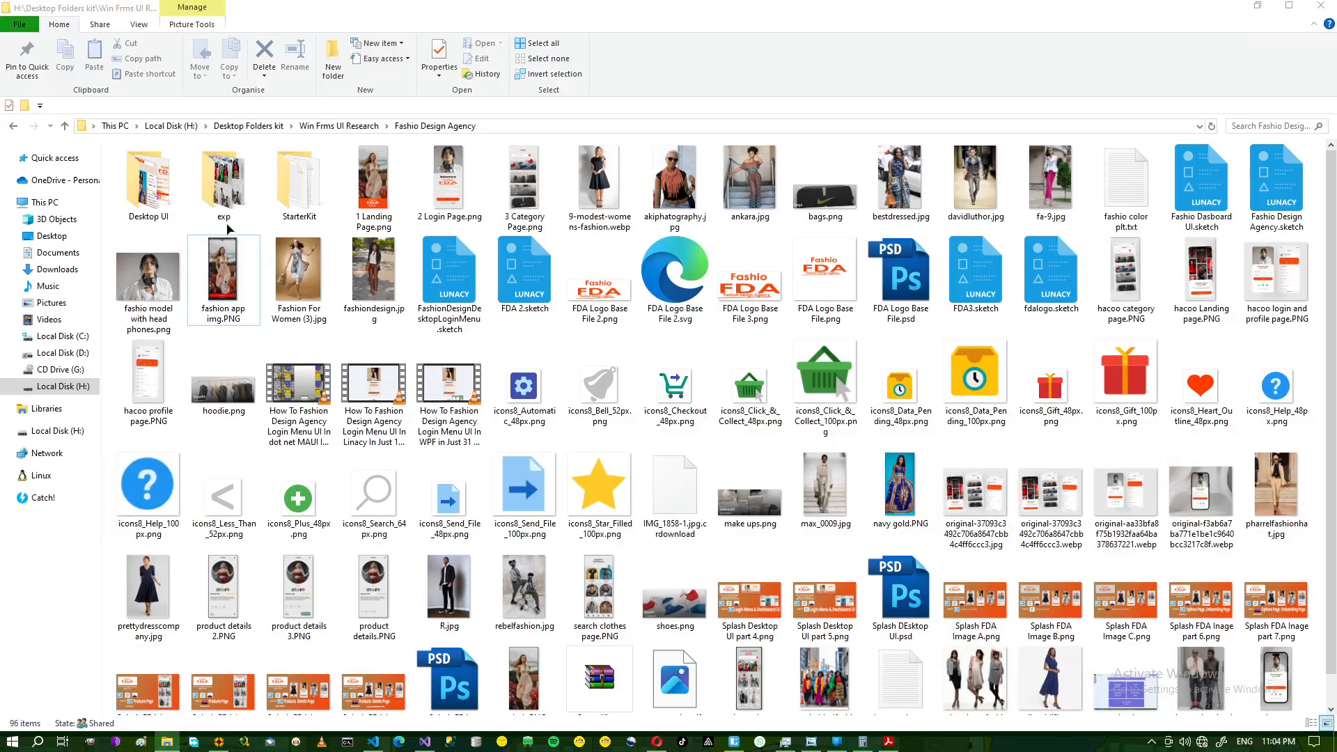
pyautogui.click(78, 150)
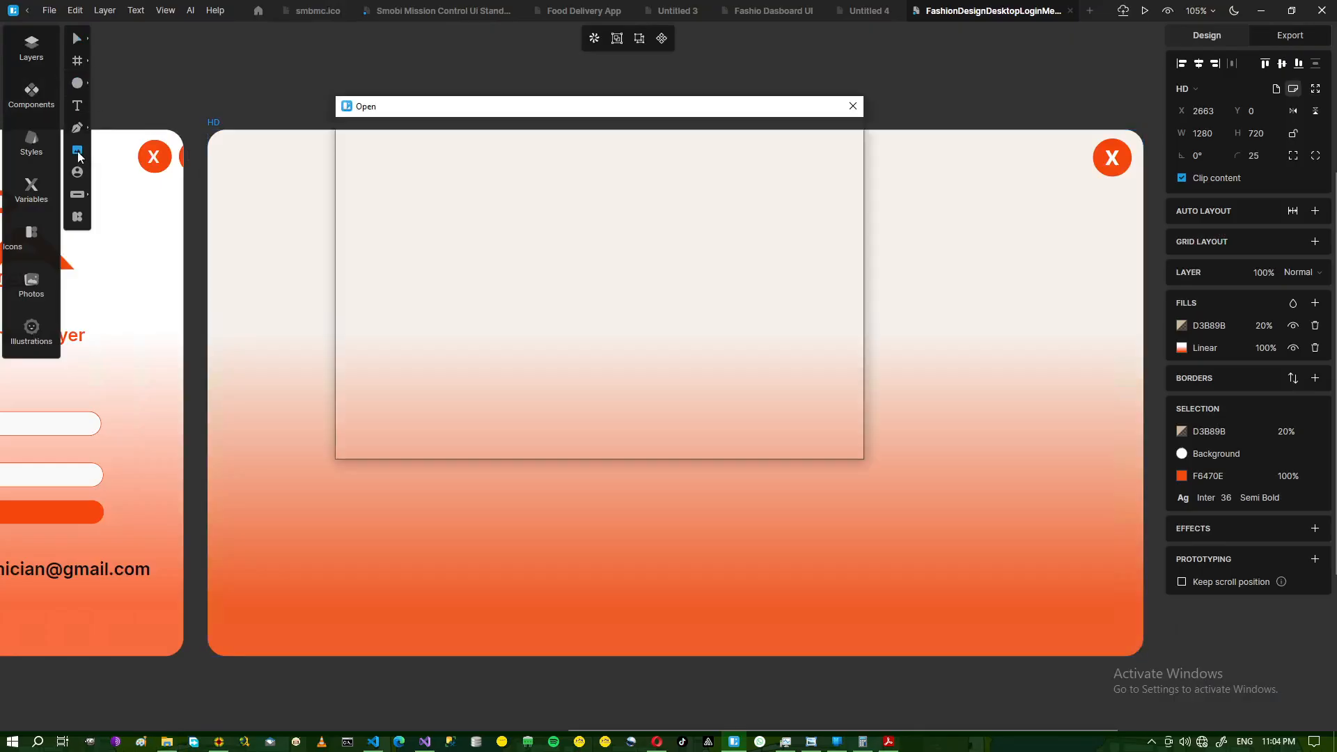
pyautogui.scroll(-5, 763, 244)
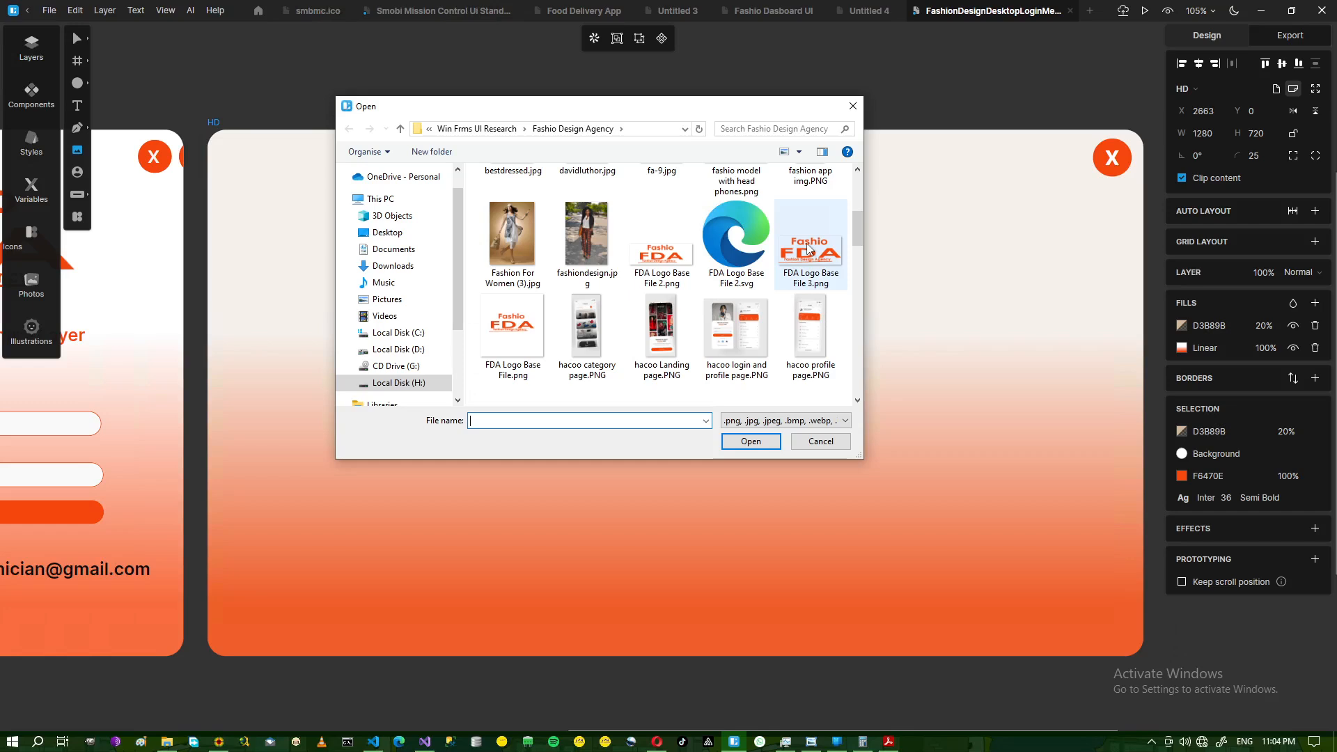
pyautogui.click(802, 263)
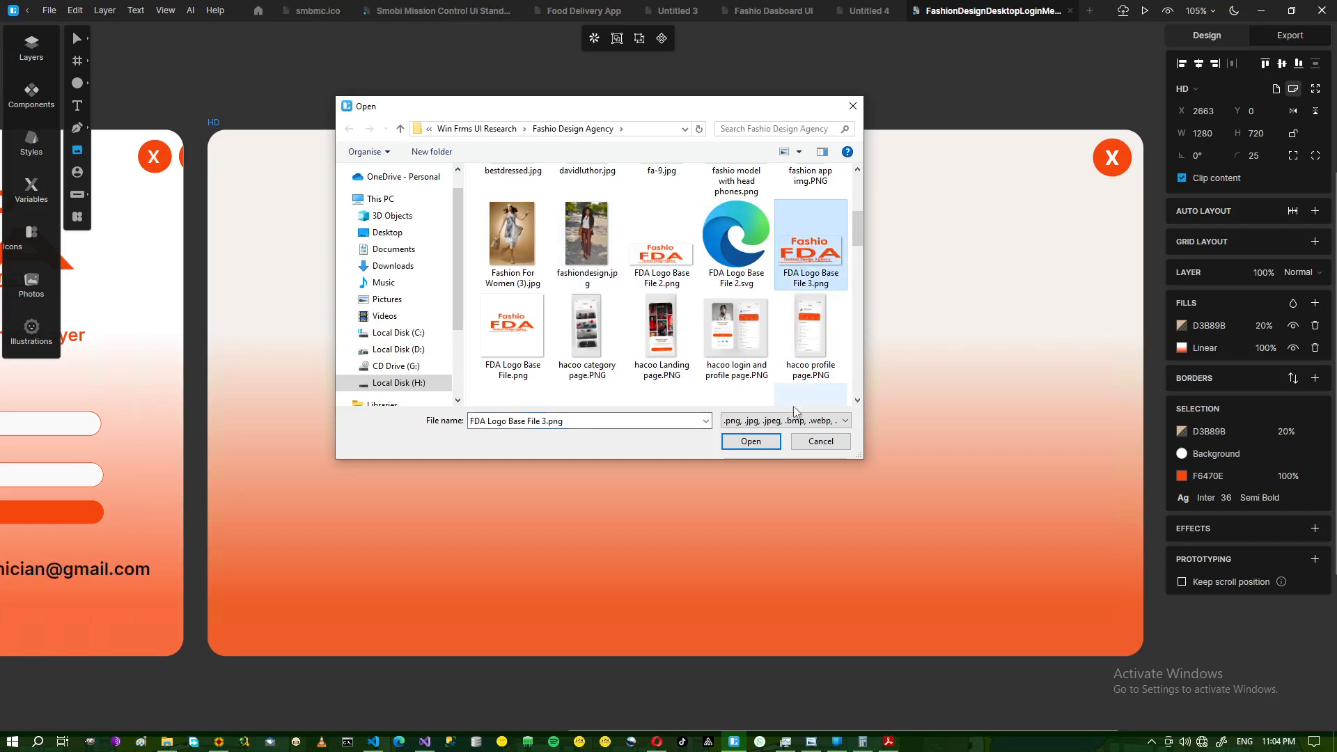
pyautogui.click(750, 441)
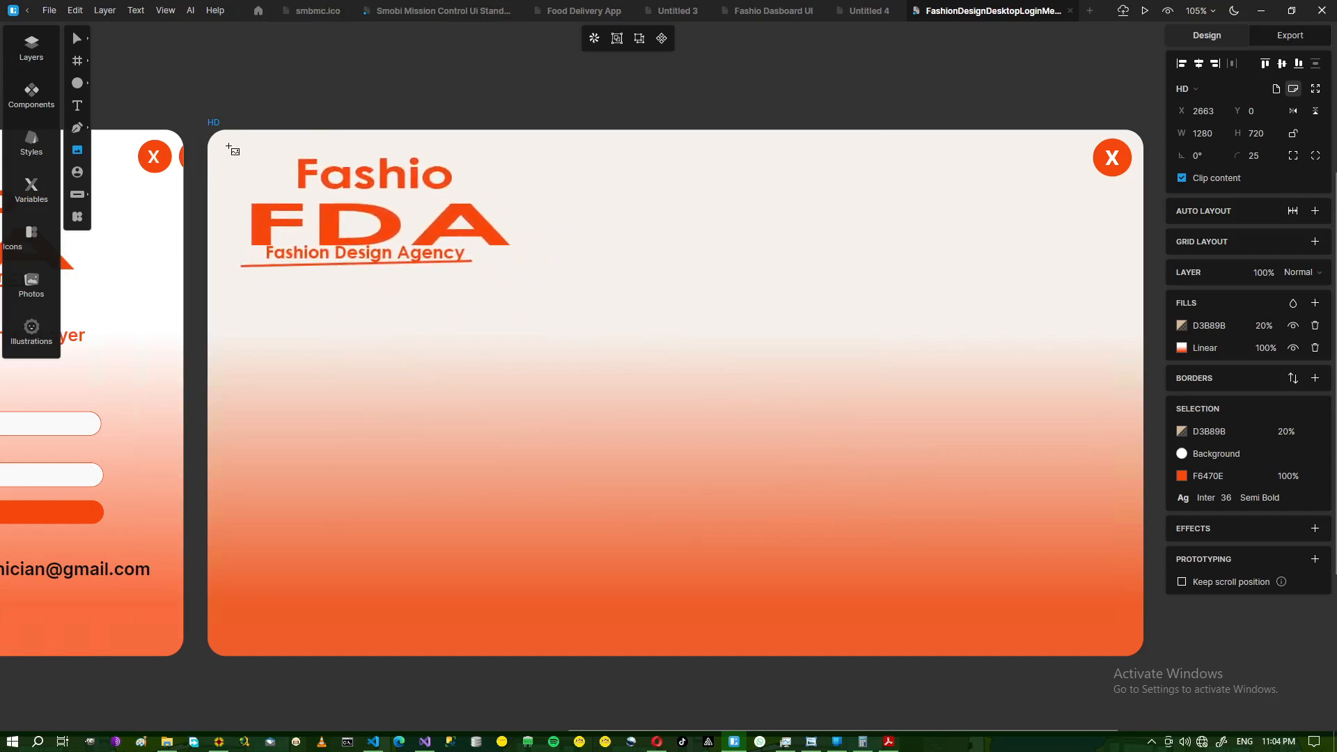
# - Place the FDA logo top-left and shrink it to 116×46 at X 19, Y 21
pyautogui.click(221, 144)
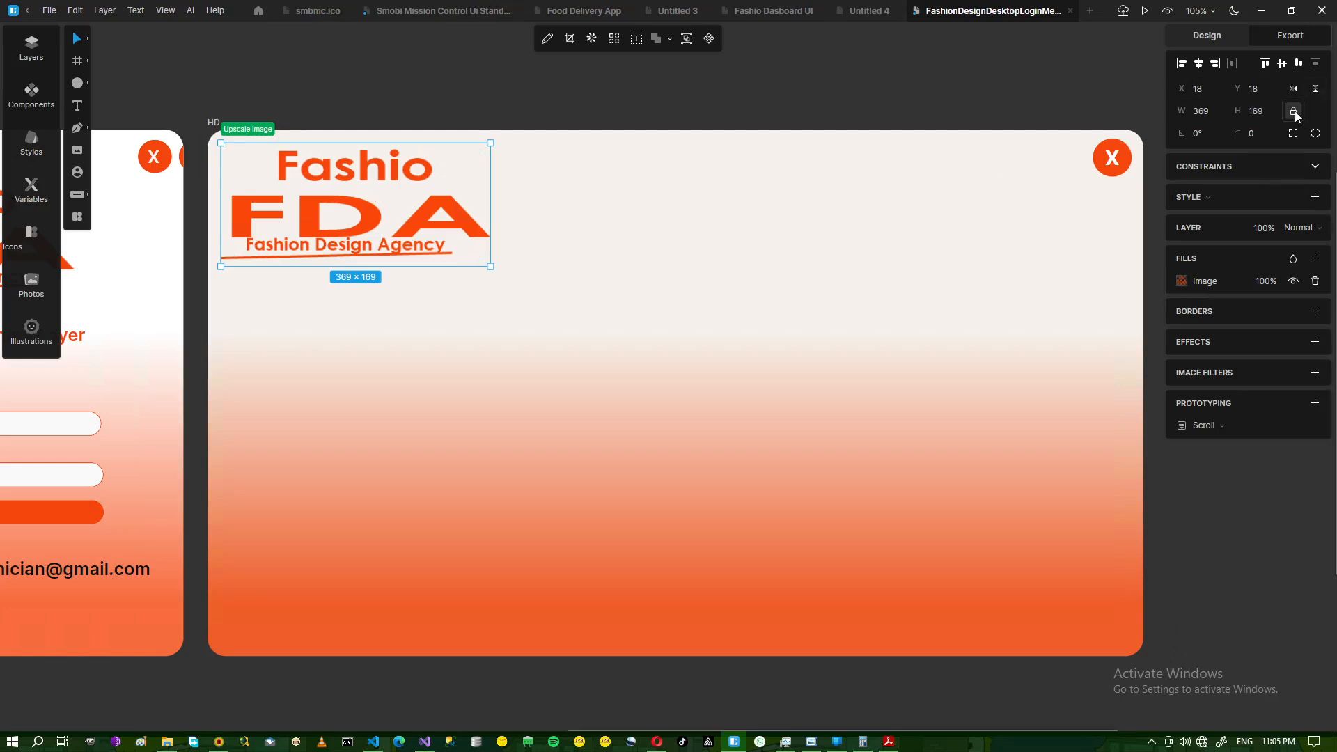
pyautogui.click(768, 109)
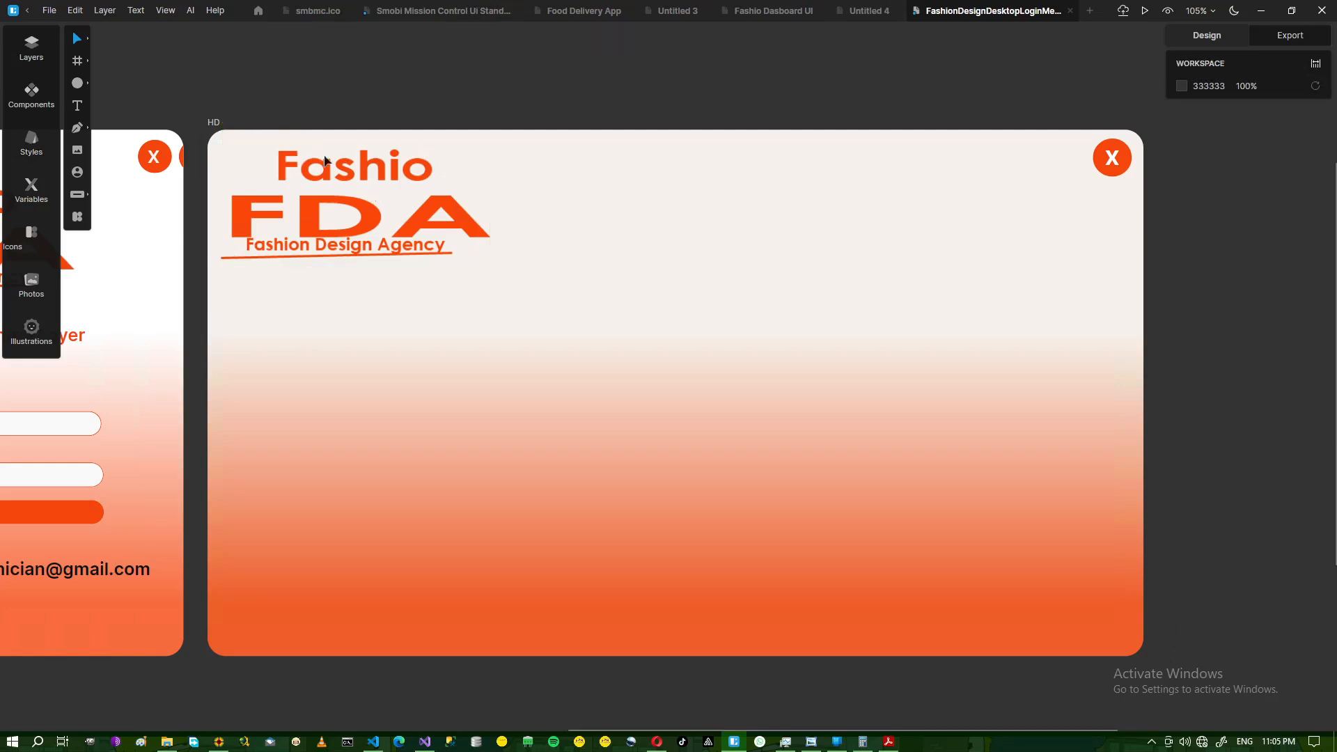
pyautogui.click(421, 228)
pyautogui.moveTo(491, 265); pyautogui.dragTo(305, 179)
pyautogui.click(321, 109)
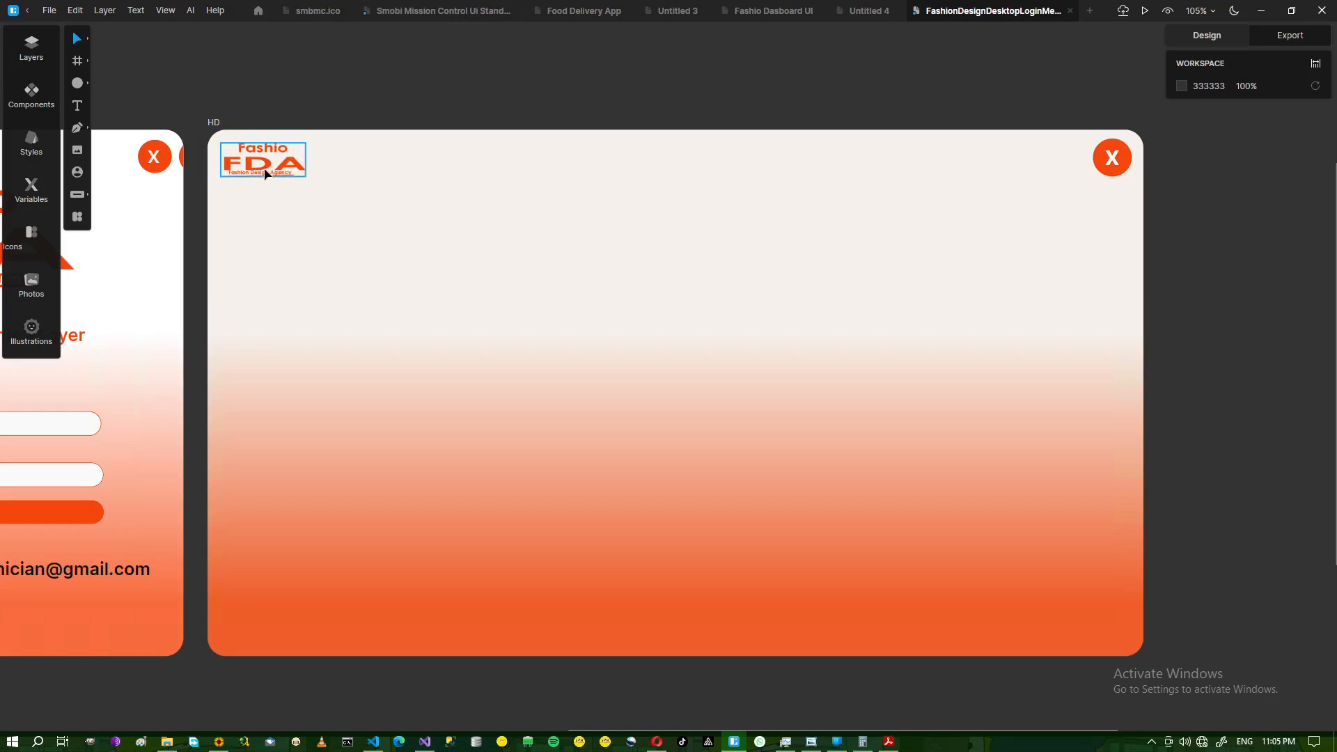
pyautogui.press('Down')
pyautogui.press('Down')
pyautogui.press('Right')
pyautogui.press('Down')
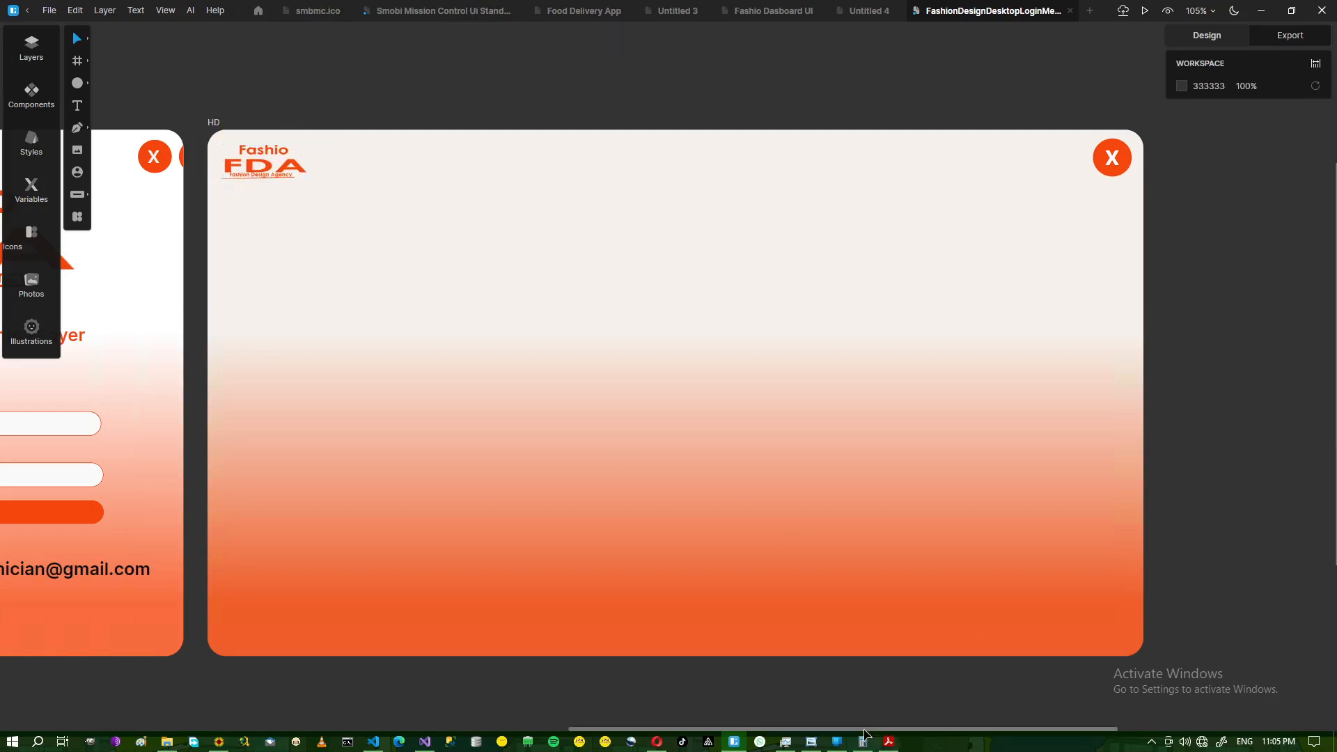
# - Compare the logo placement with the reference dashboard image in Photo Viewer
pyautogui.click(812, 742)
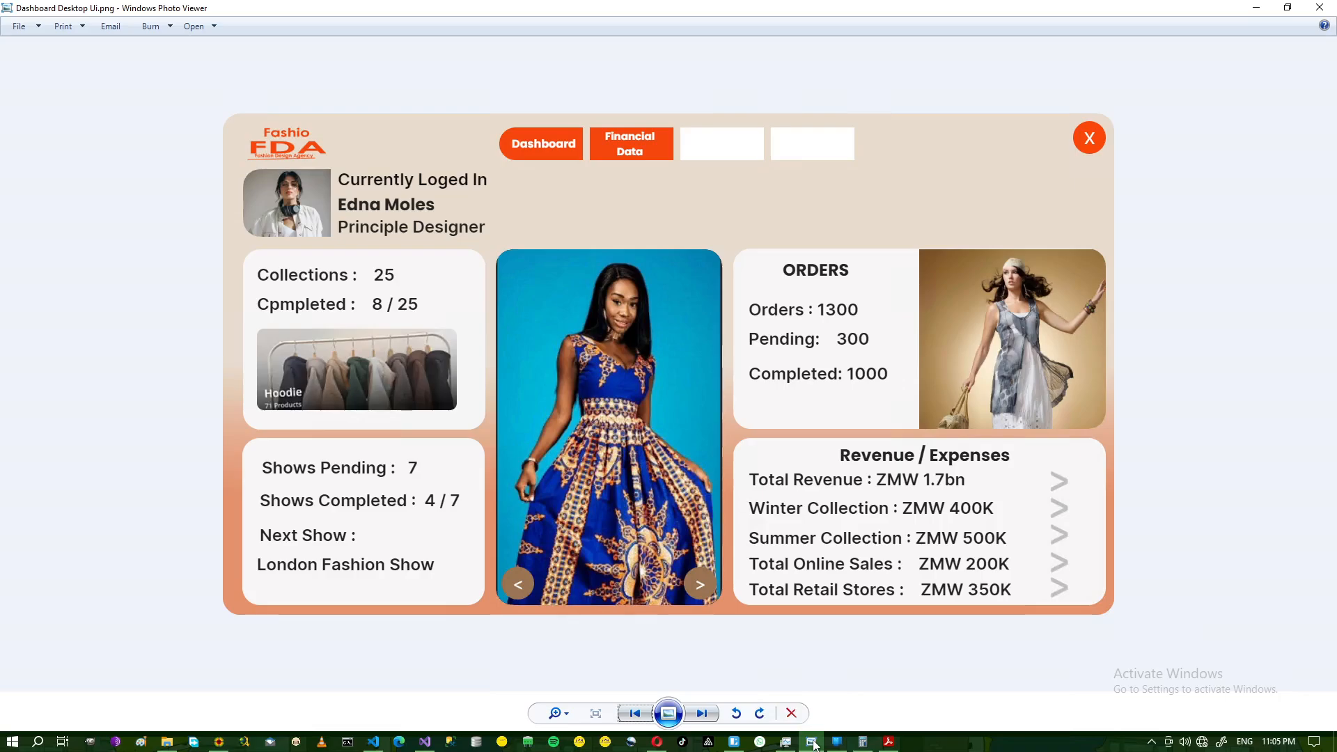
pyautogui.click(811, 742)
pyautogui.click(812, 742)
pyautogui.click(812, 742)
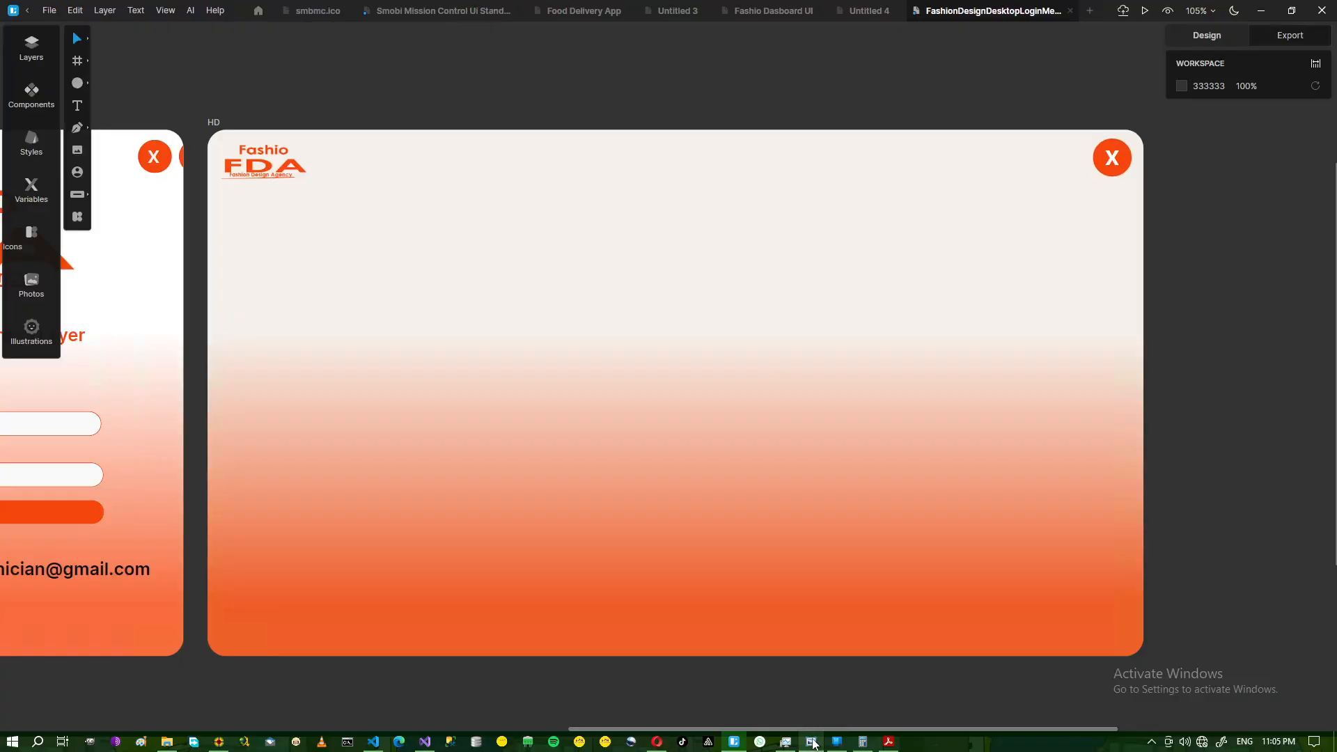
pyautogui.click(1110, 173)
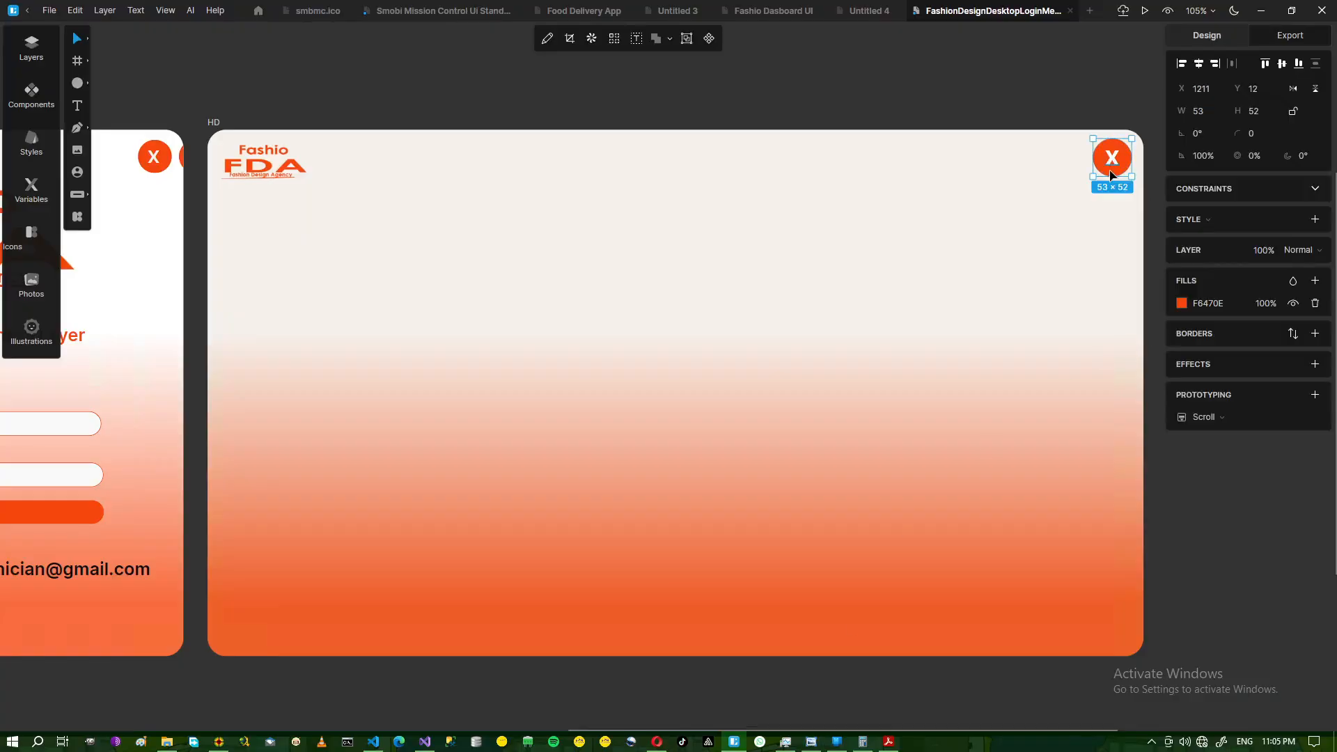
pyautogui.hotkey('ctrl', 'd')
pyautogui.moveTo(1162, 160); pyautogui.dragTo(1141, 160)
pyautogui.press('Left')
pyautogui.press('Left')
pyautogui.press('Left')
pyautogui.press('Left')
pyautogui.press('Left')
pyautogui.press('Left')
pyautogui.press('Left')
pyautogui.press('Left')
pyautogui.press('Left')
pyautogui.press('Left')
pyautogui.press('Left')
pyautogui.press('Left')
pyautogui.press('Left')
pyautogui.press('Left')
pyautogui.press('Left')
pyautogui.press('Left')
pyautogui.press('Left')
pyautogui.press('Left')
pyautogui.press('Left')
pyautogui.press('Left')
pyautogui.press('Left')
pyautogui.press('Left')
pyautogui.press('Left')
pyautogui.press('Left')
pyautogui.press('Left')
pyautogui.press('Left')
pyautogui.press('Left')
pyautogui.press('Left')
pyautogui.press('Left')
pyautogui.press('Left')
pyautogui.press('Left')
pyautogui.press('Left')
pyautogui.press('Left')
pyautogui.press('Left')
pyautogui.press('Left')
pyautogui.press('Left')
pyautogui.press('Left')
pyautogui.press('Left')
pyautogui.press('Left')
pyautogui.press('Left')
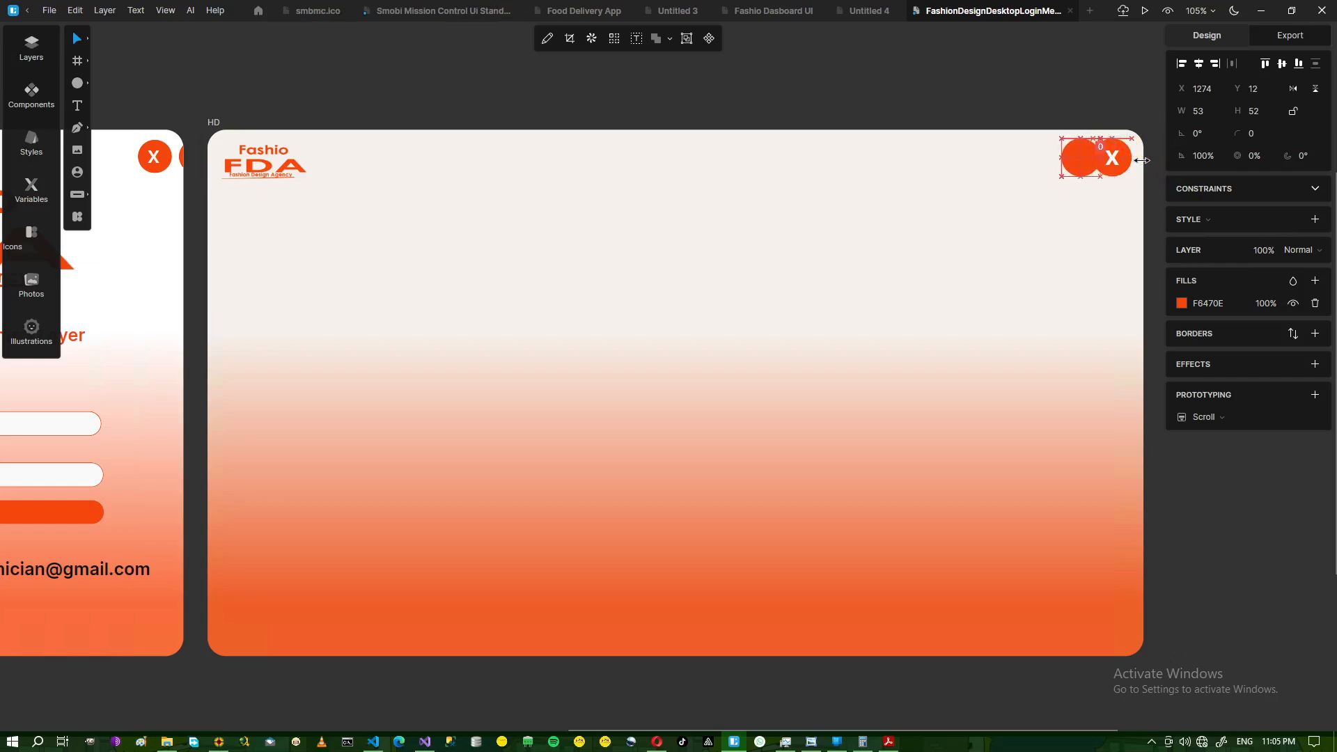
pyautogui.click(1052, 96)
pyautogui.moveTo(1067, 162); pyautogui.dragTo(564, 156)
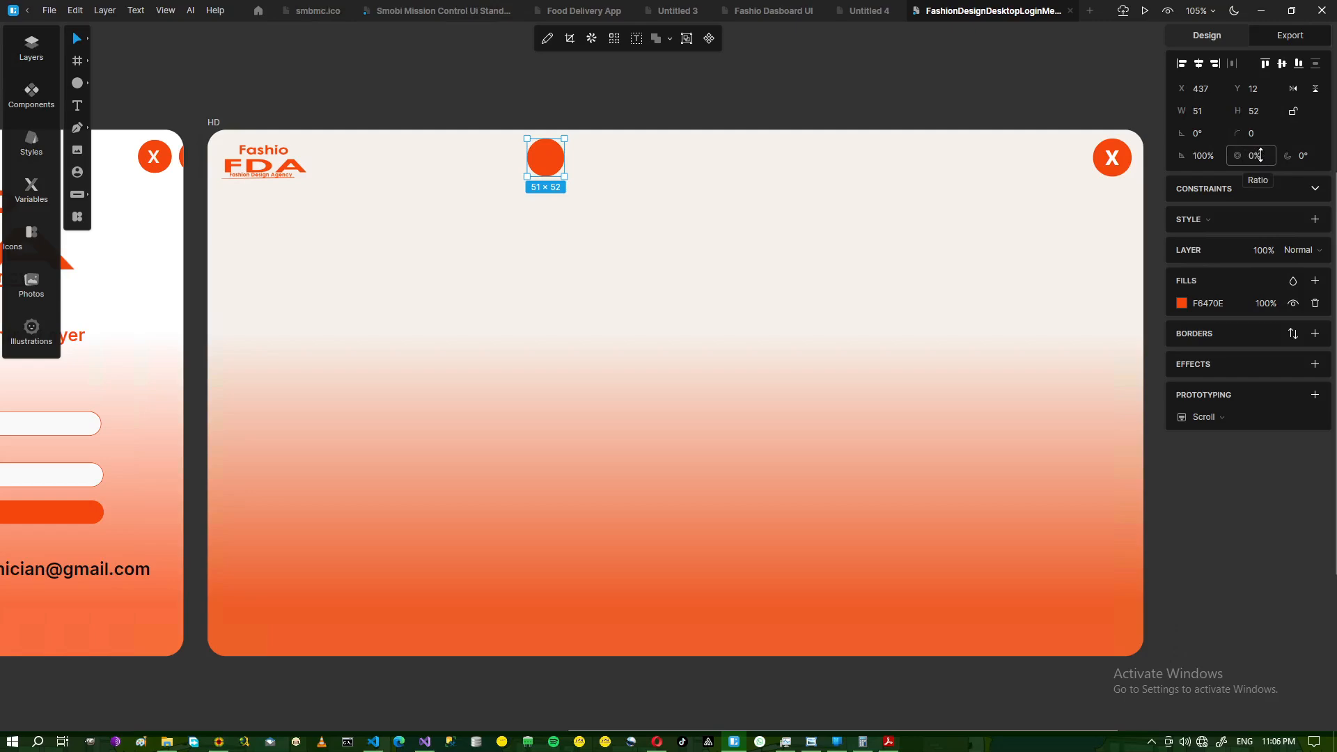
pyautogui.click(547, 109)
pyautogui.click(545, 162)
pyautogui.press('Delete')
pyautogui.click(87, 83)
# - Draw a small rounded-rectangle pill for the first nav tab at the frame's top
pyautogui.click(77, 84)
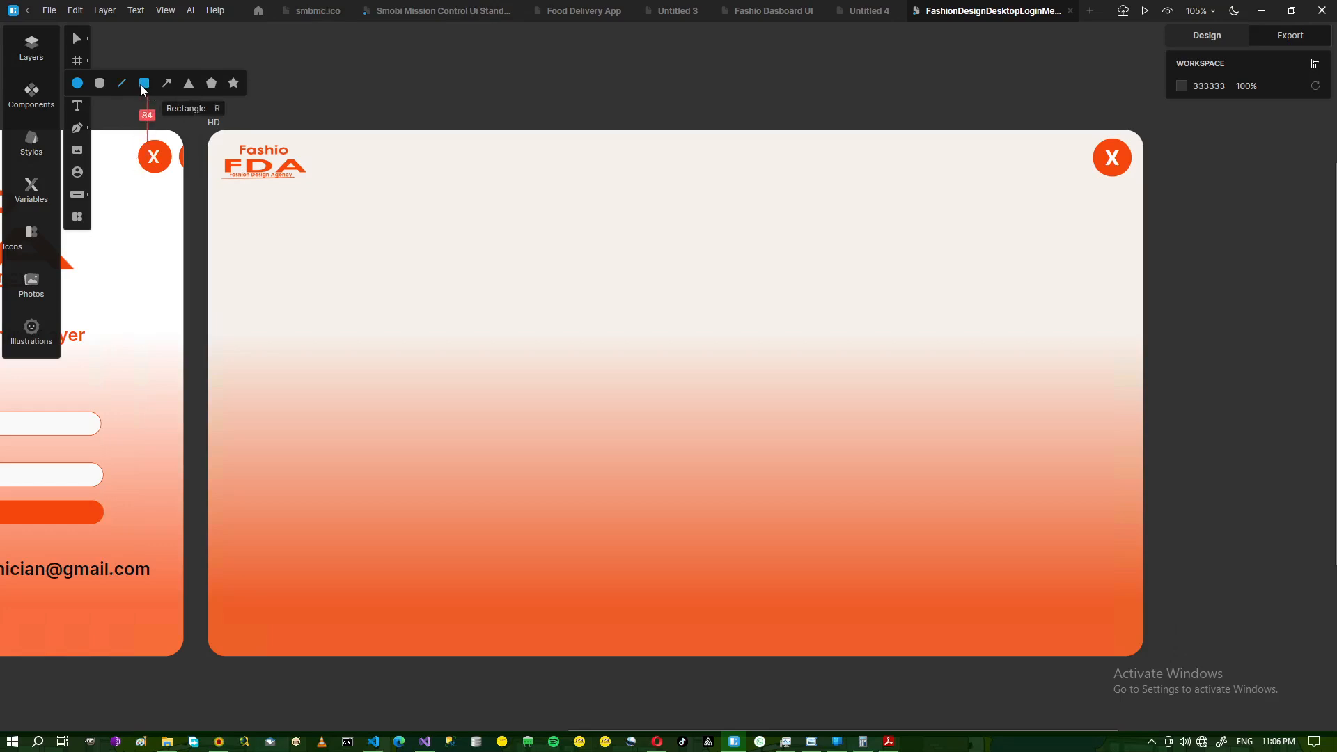
pyautogui.click(100, 84)
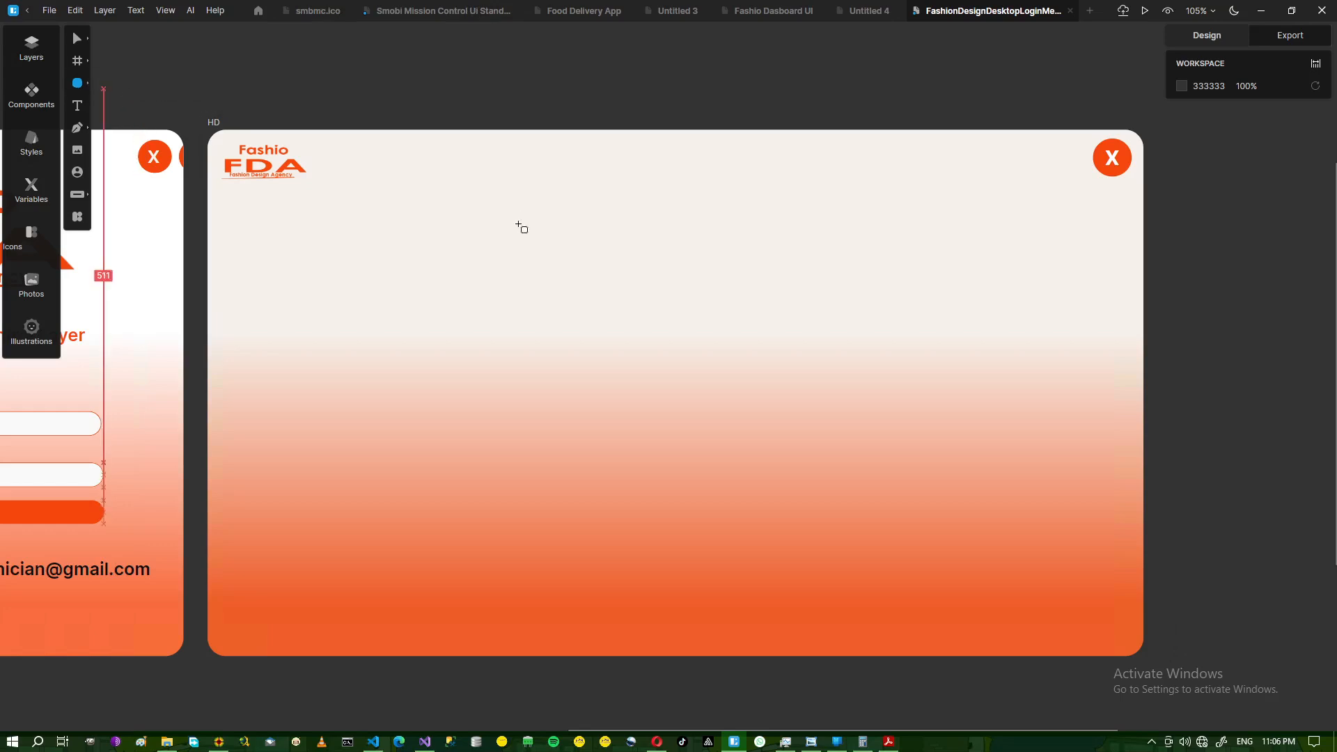
pyautogui.moveTo(477, 144); pyautogui.dragTo(505, 157)
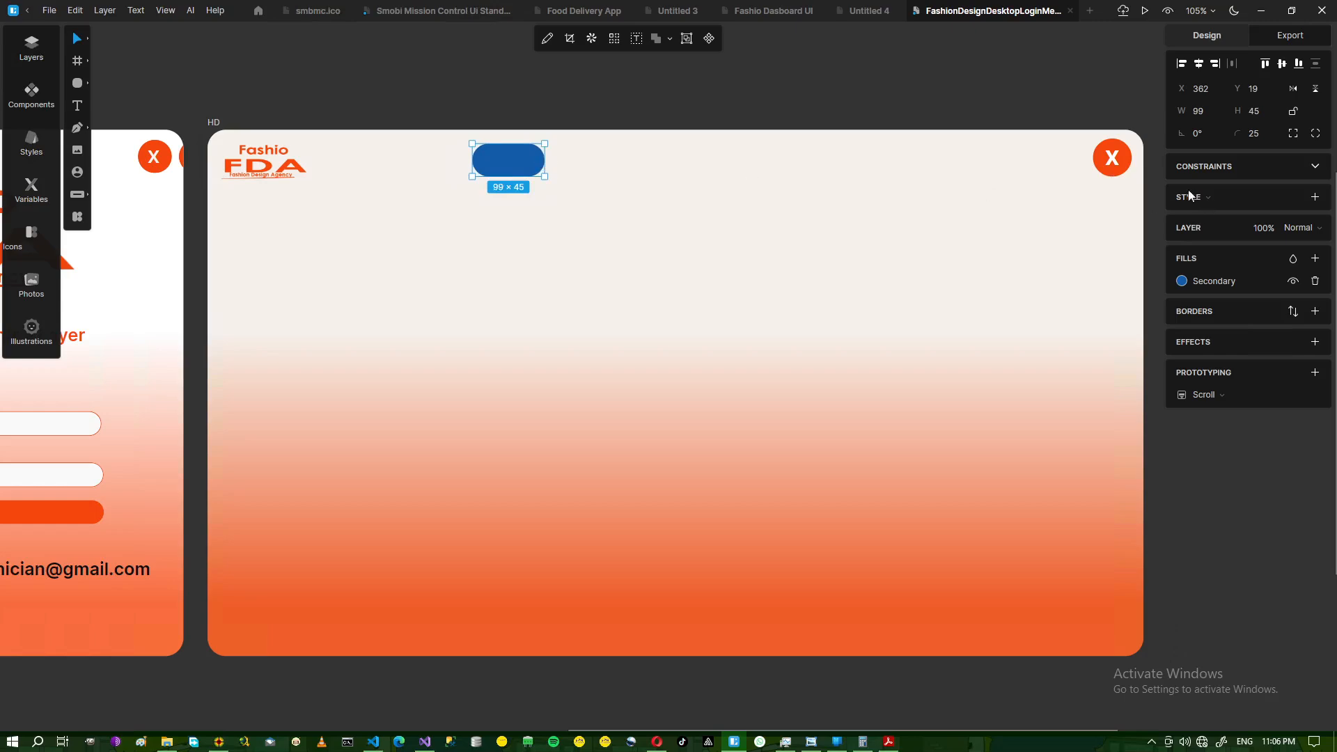
pyautogui.doubleClick(518, 163)
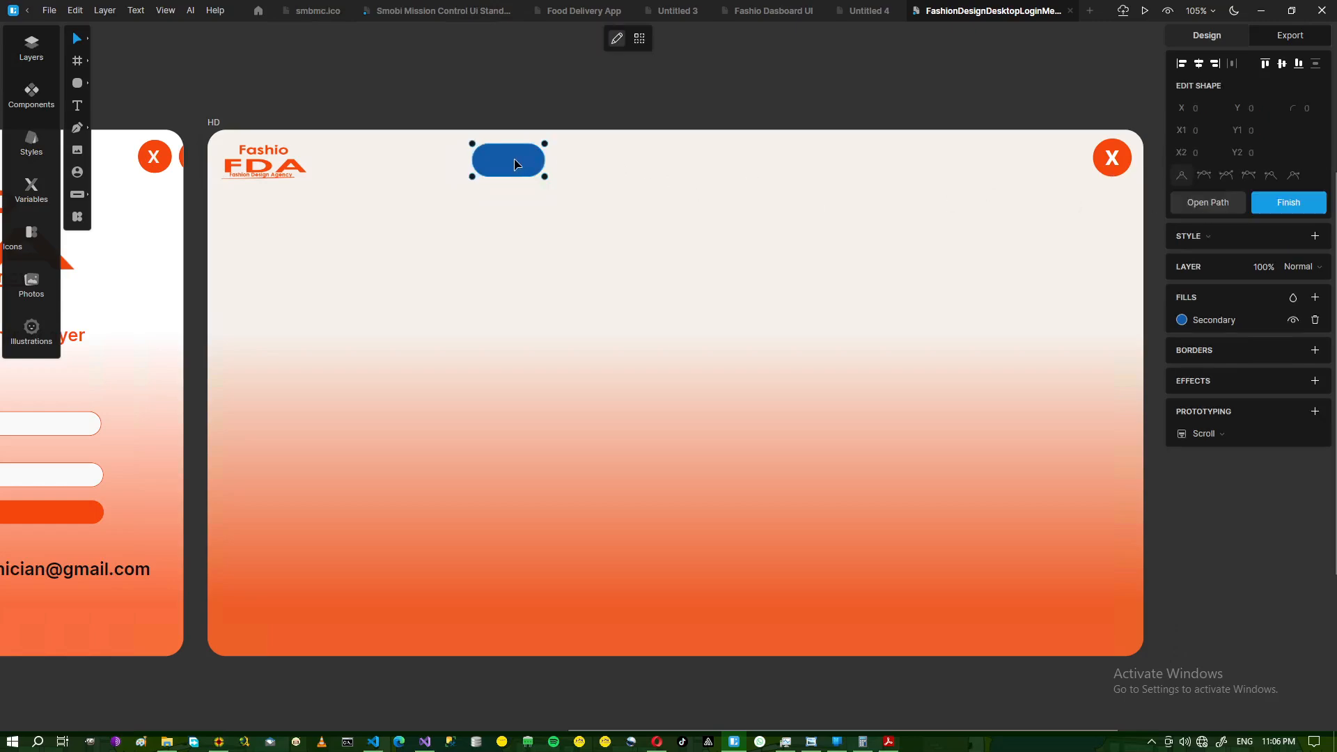
# - Fill the pill with orange F6470E and move it left toward the logo
pyautogui.click(1186, 324)
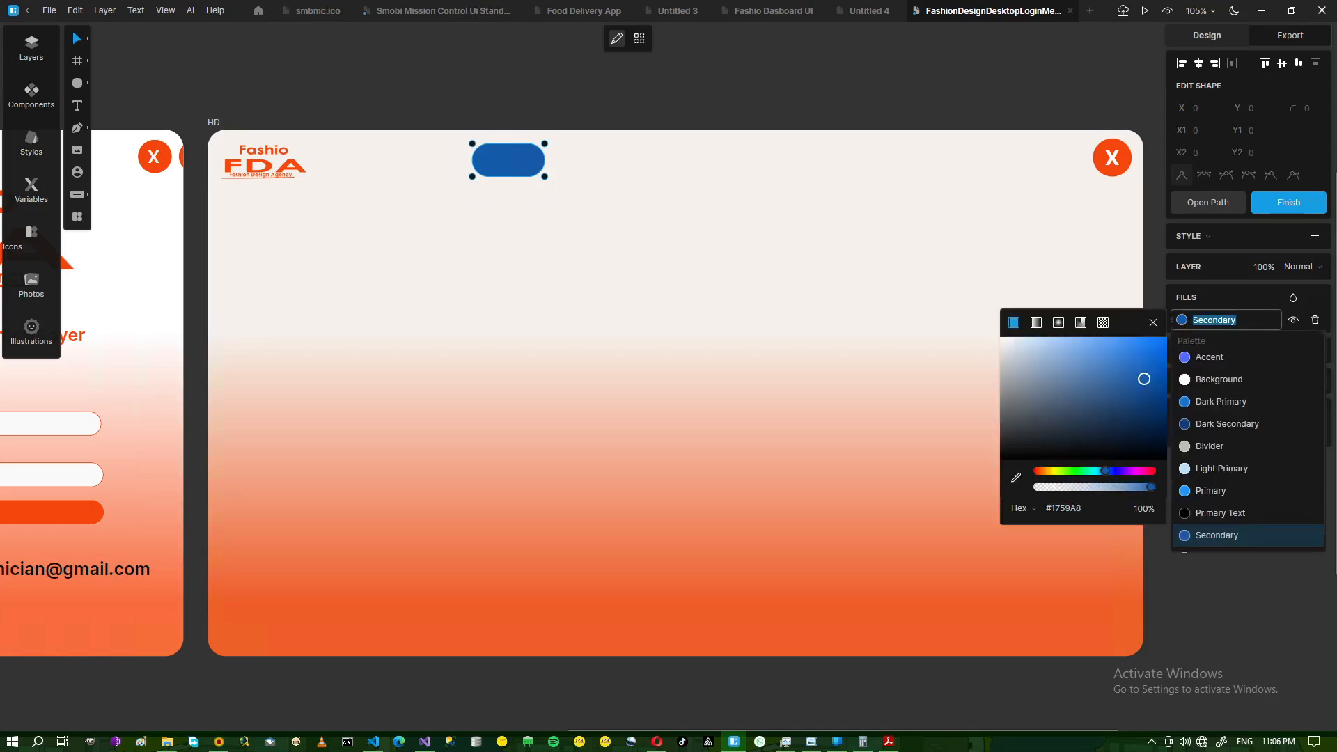
pyautogui.click(219, 742)
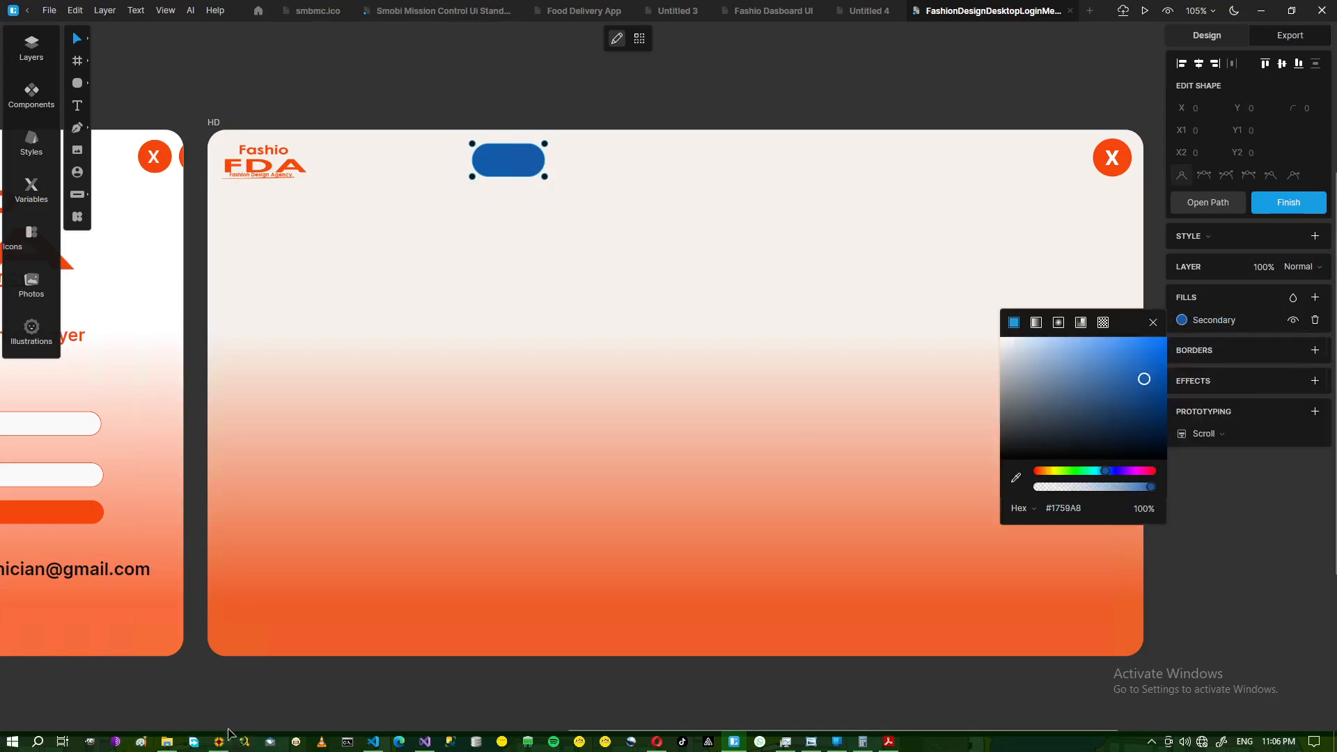
pyautogui.click(286, 325)
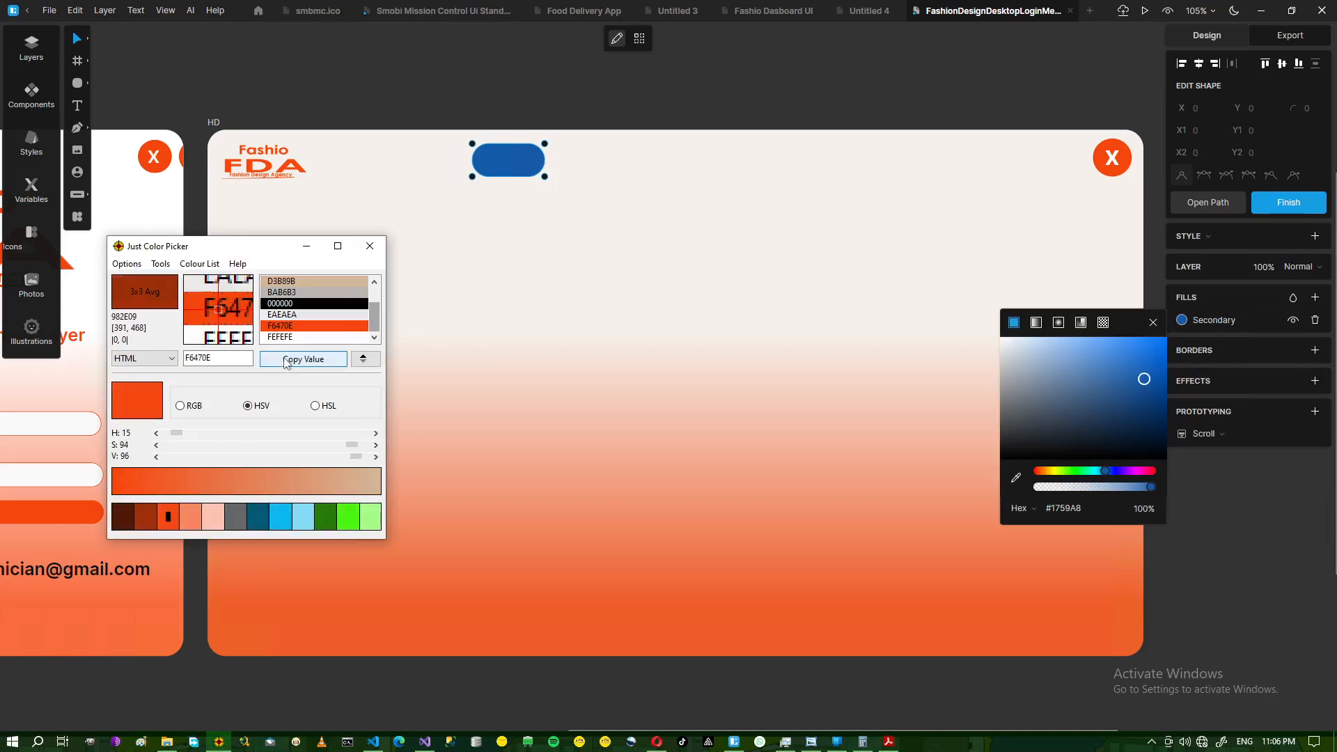
pyautogui.click(304, 246)
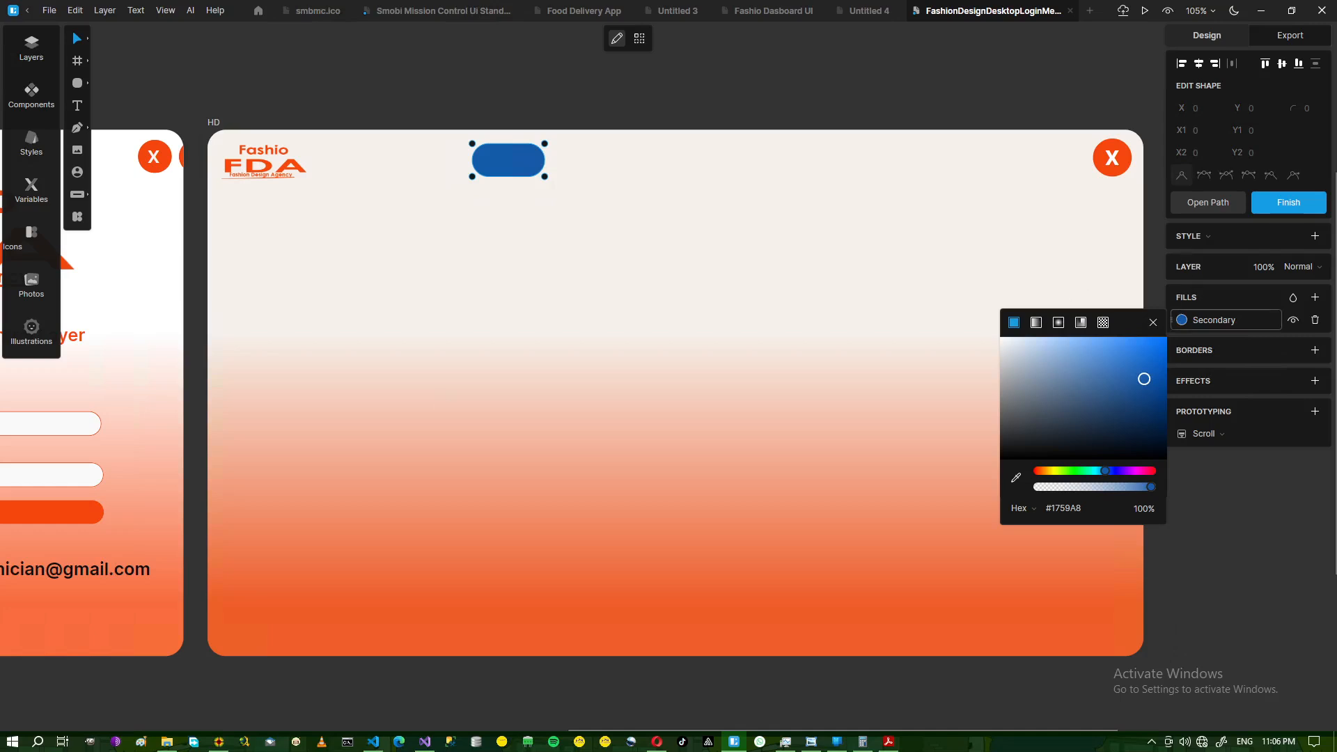
pyautogui.click(1214, 320)
pyautogui.write('F6470E')
pyautogui.press('Return')
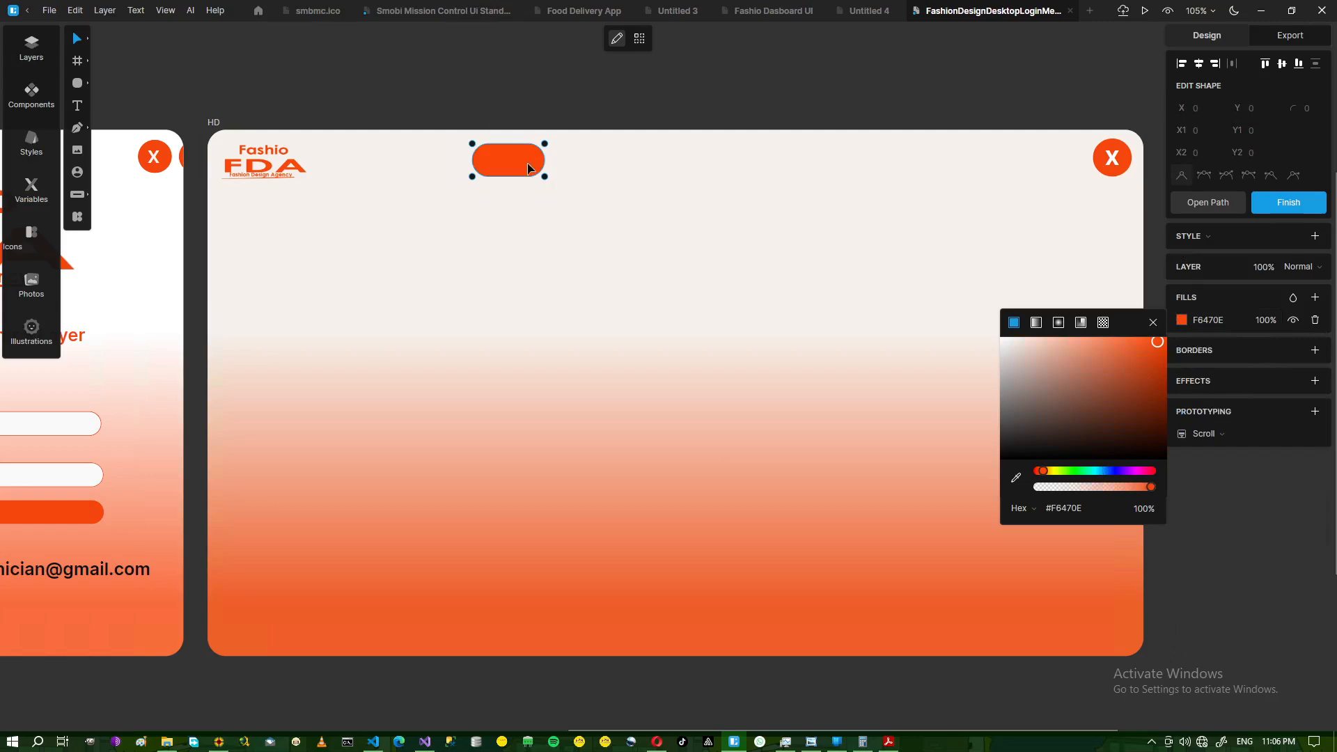
pyautogui.press('Escape')
pyautogui.moveTo(511, 169); pyautogui.dragTo(486, 160)
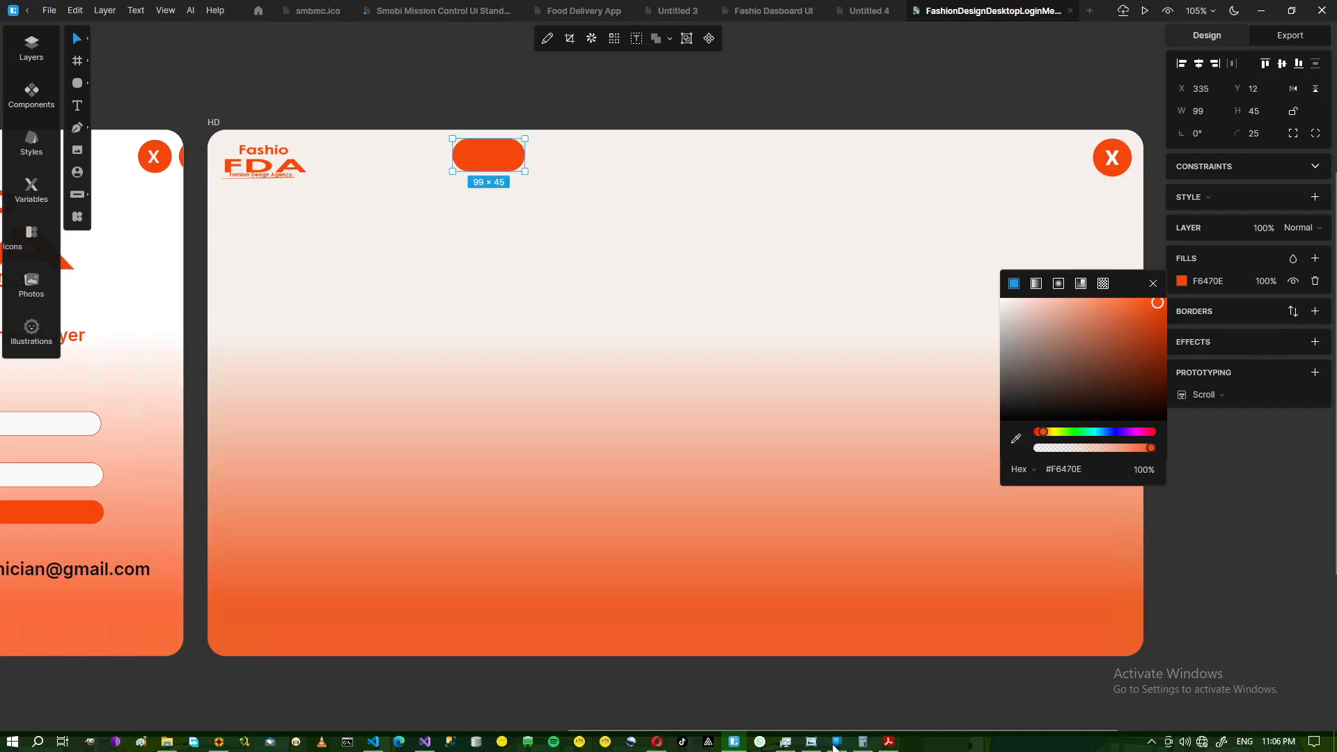
pyautogui.click(809, 744)
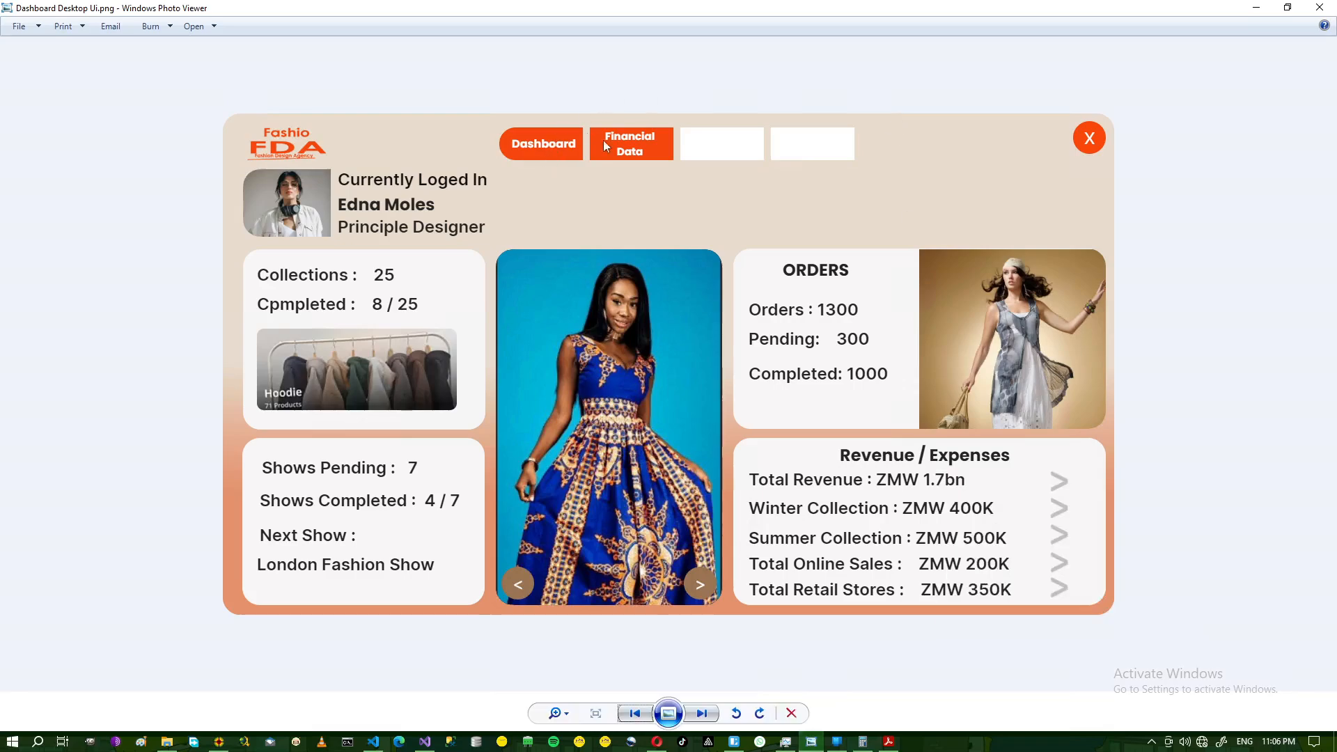
# - Minimize the Photo Viewer reference to show the Lunacy design with the orange pill
pyautogui.click(1256, 8)
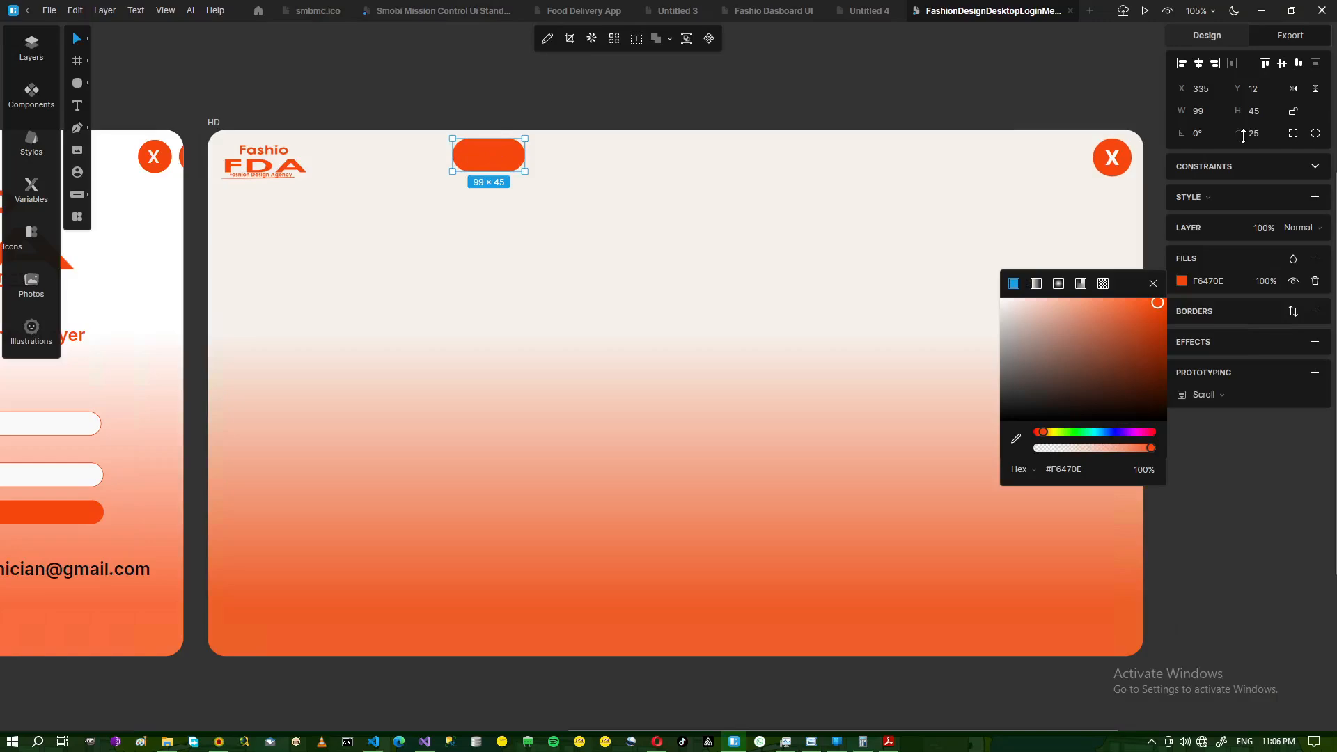
# - Set the first tab's top-right and bottom-right corner radii to 0
pyautogui.click(1292, 141)
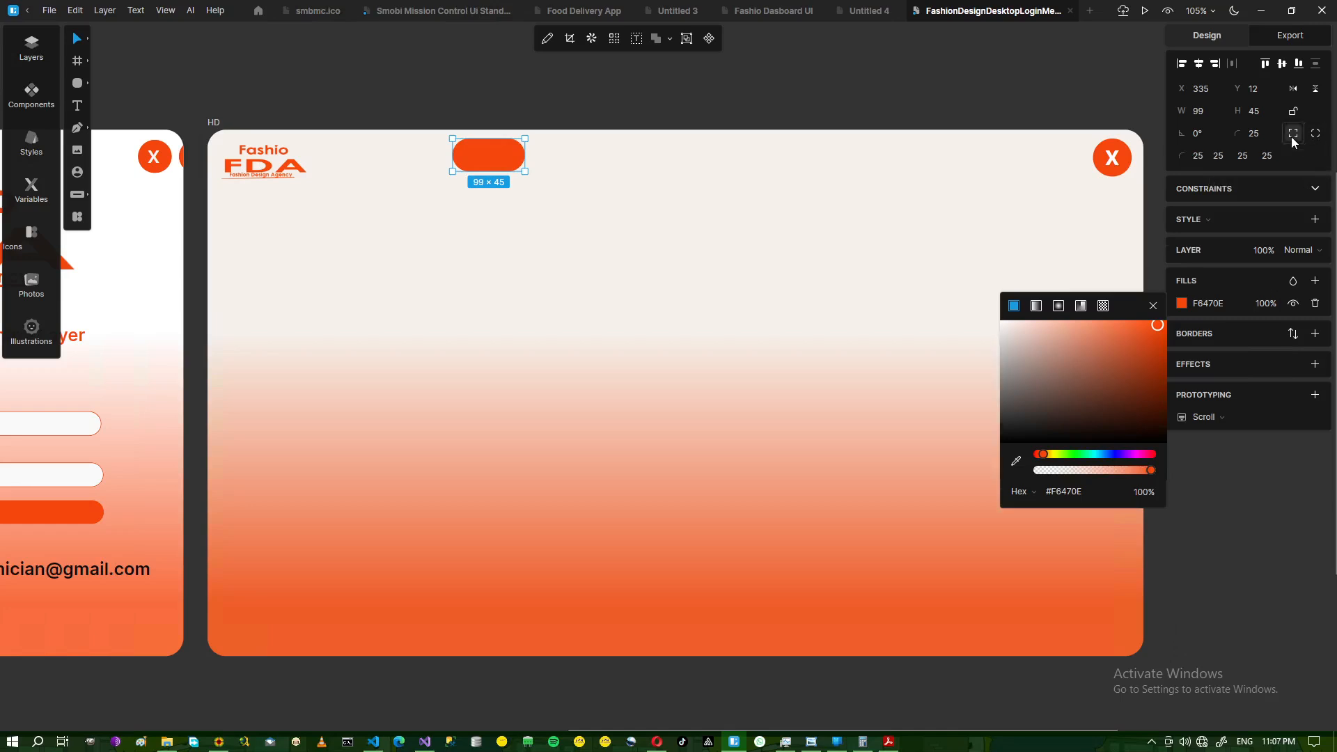
pyautogui.click(1223, 158)
pyautogui.write('0')
pyautogui.click(1249, 160)
pyautogui.write('0')
pyautogui.click(592, 118)
# - Duplicate the orange tab beside the original and check the reference image
pyautogui.click(492, 165)
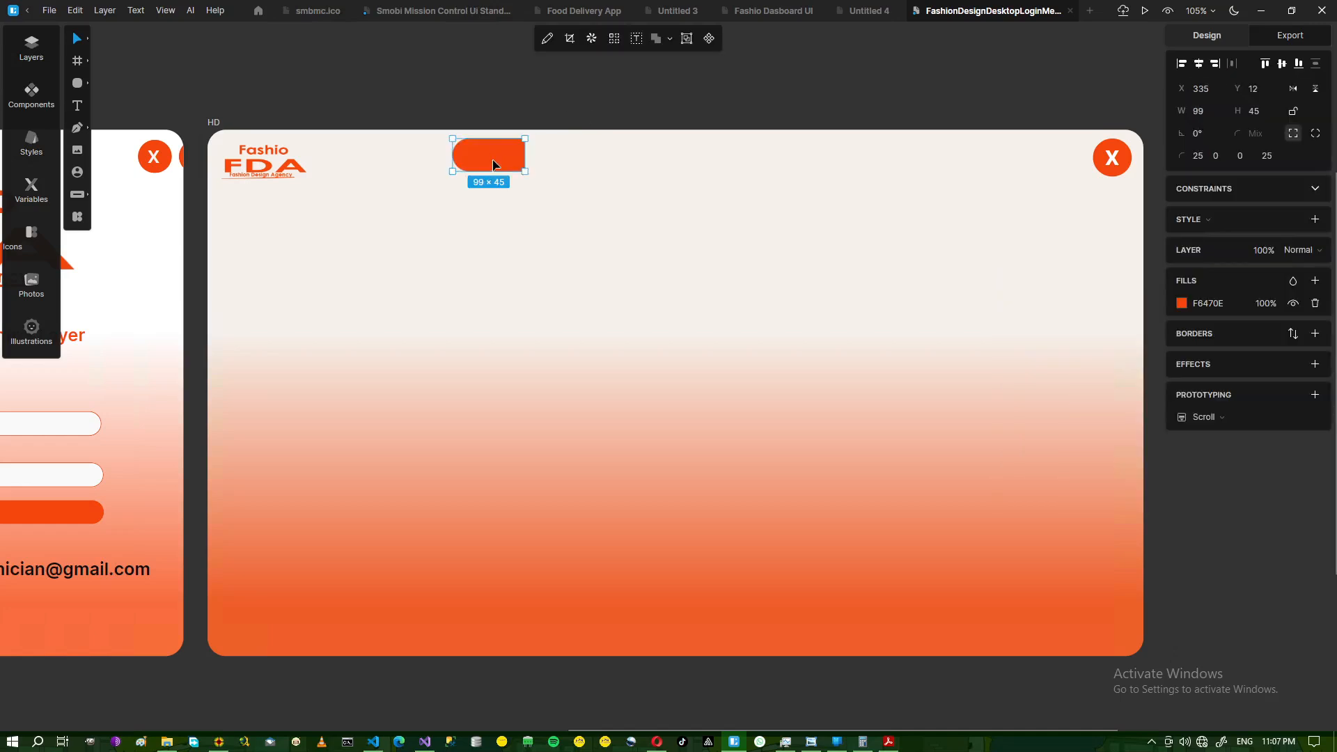
pyautogui.hotkey('ctrl', 'd')
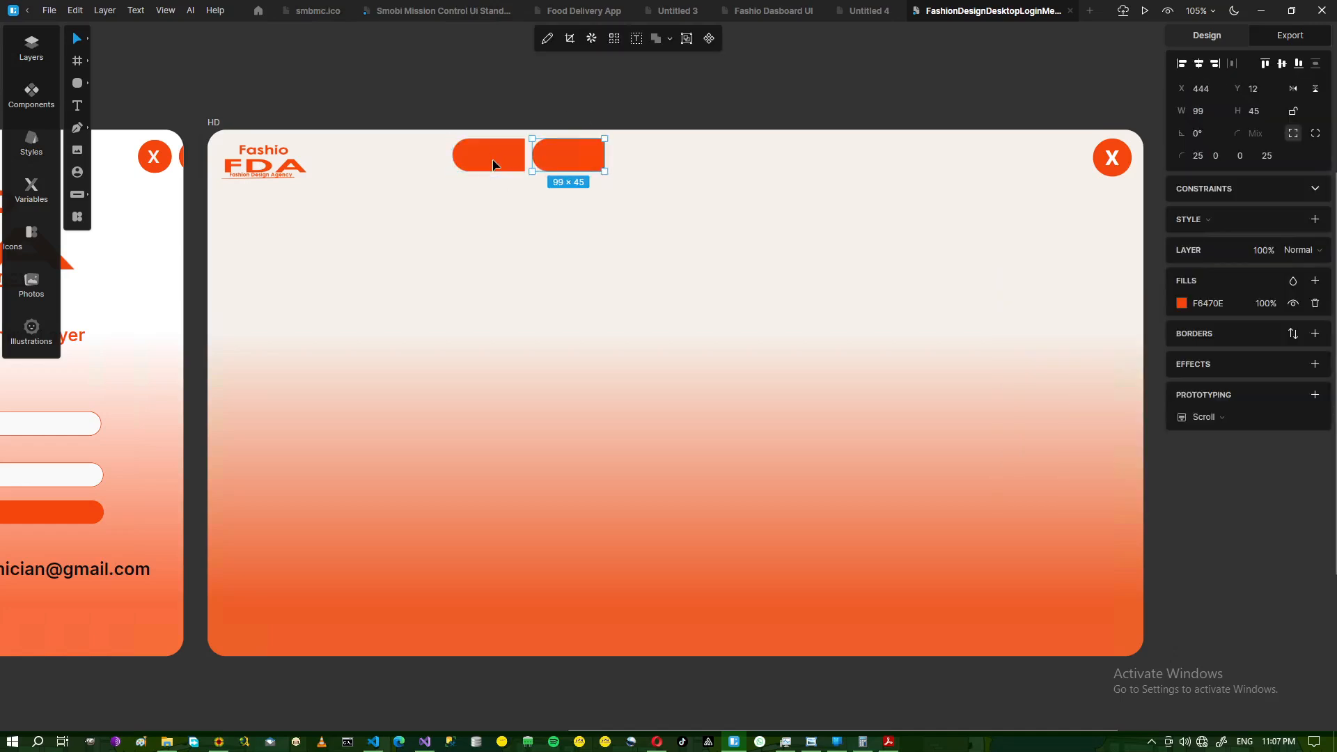
pyautogui.click(618, 117)
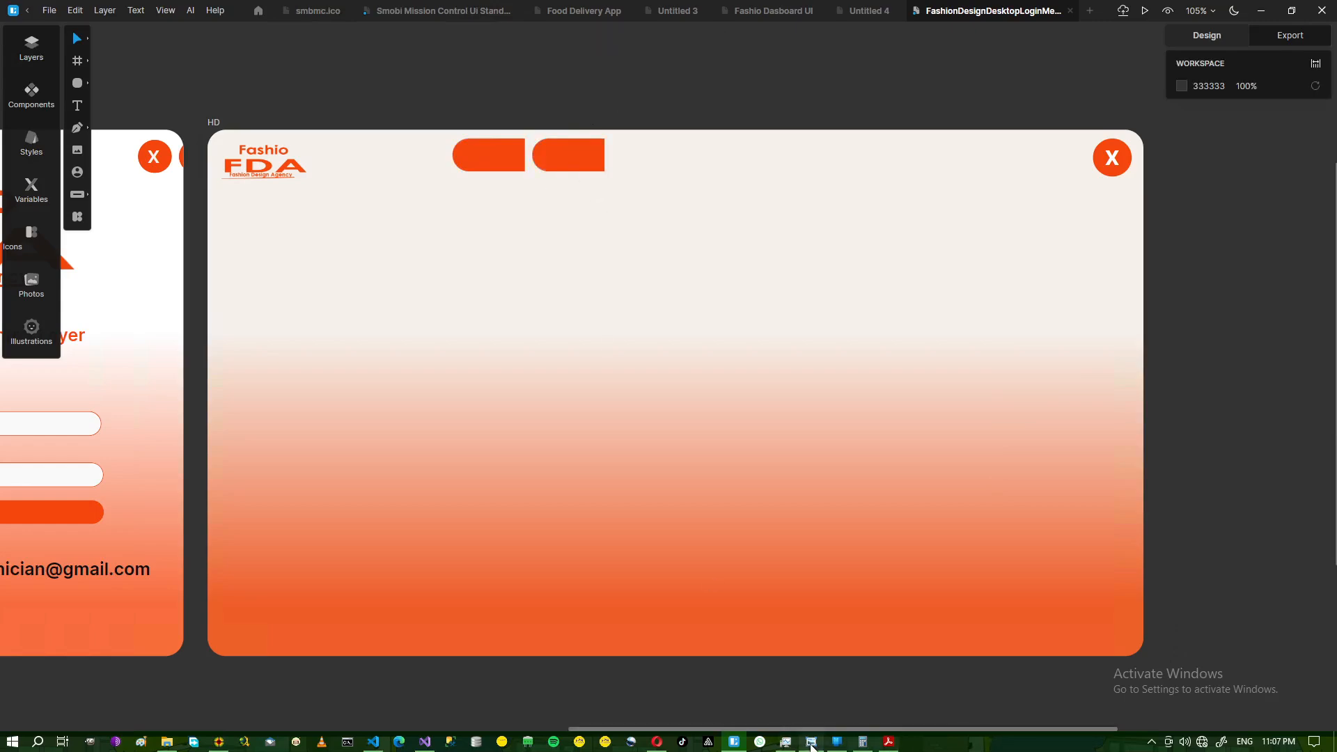
pyautogui.click(811, 743)
pyautogui.click(811, 744)
# - Square the copy's left corners to 0, then duplicate it twice for four tabs
pyautogui.click(584, 150)
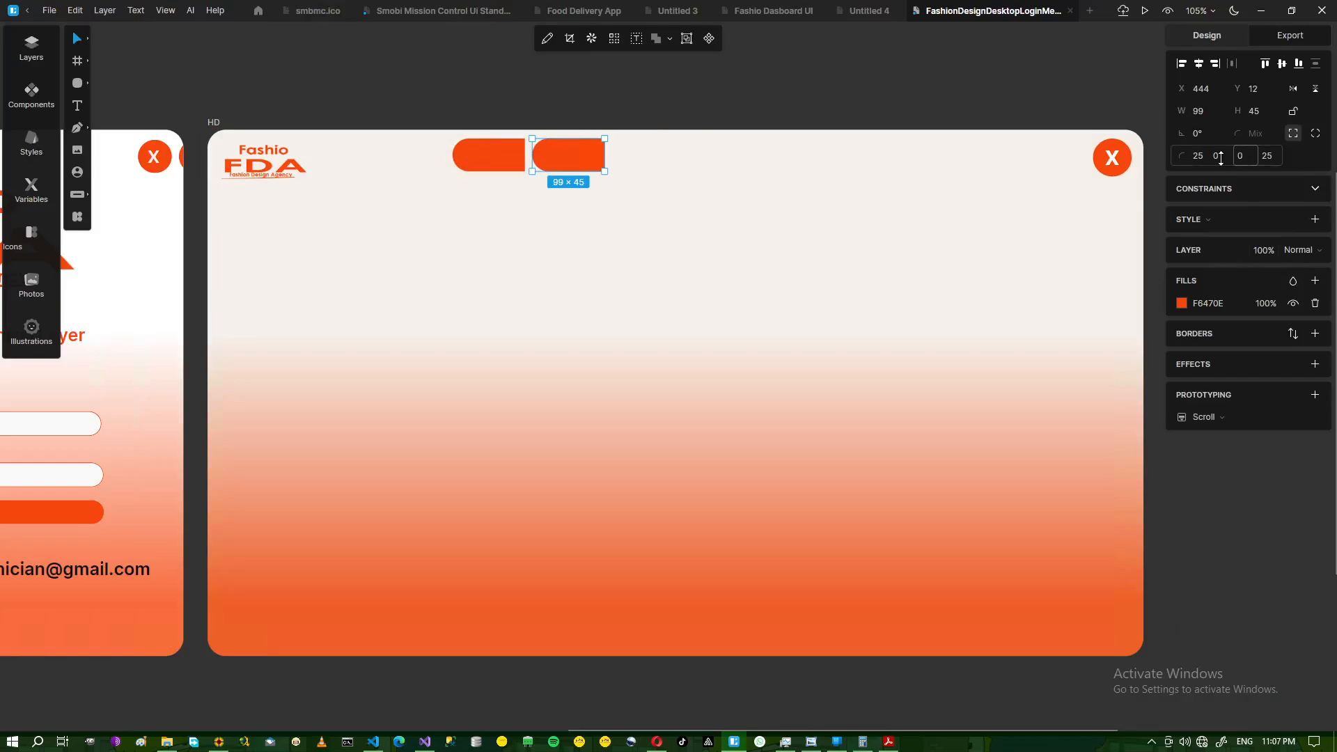
pyautogui.click(1198, 156)
pyautogui.click(1267, 157)
pyautogui.write('0')
pyautogui.press('Return')
pyautogui.click(597, 104)
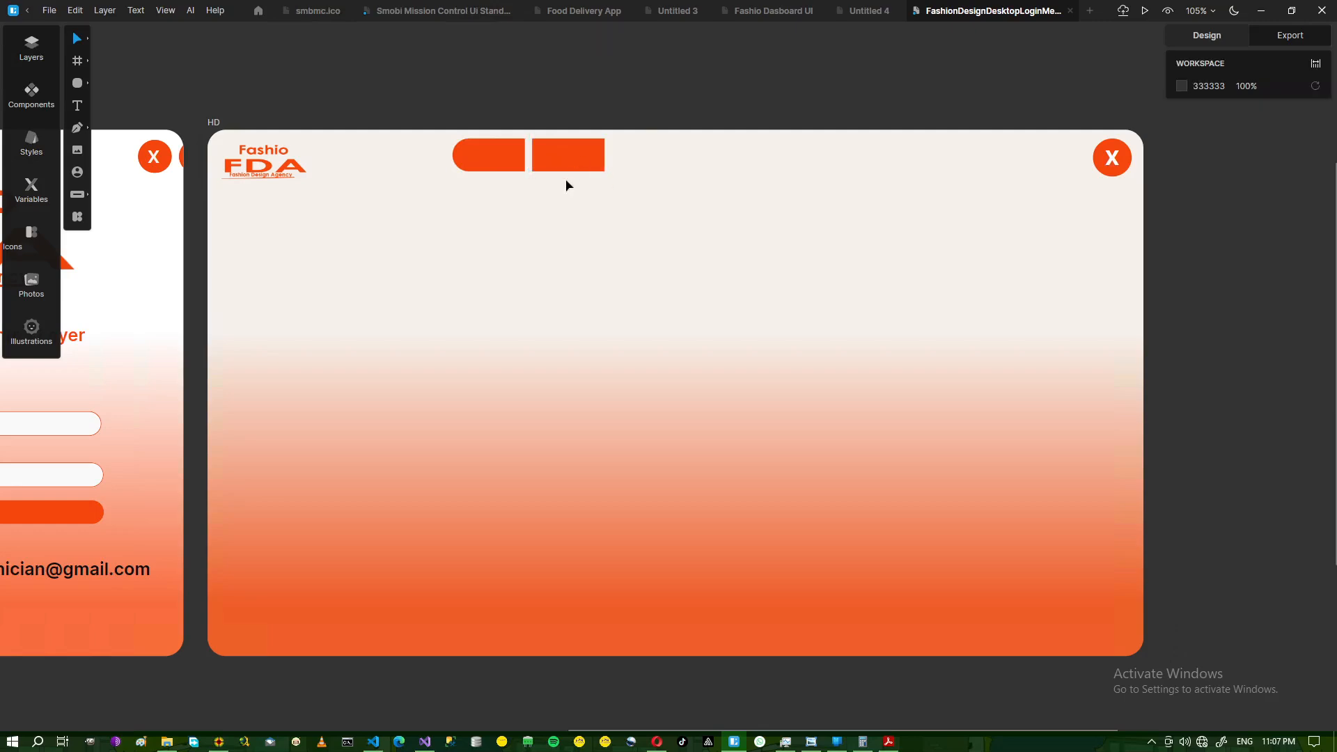
pyautogui.click(562, 162)
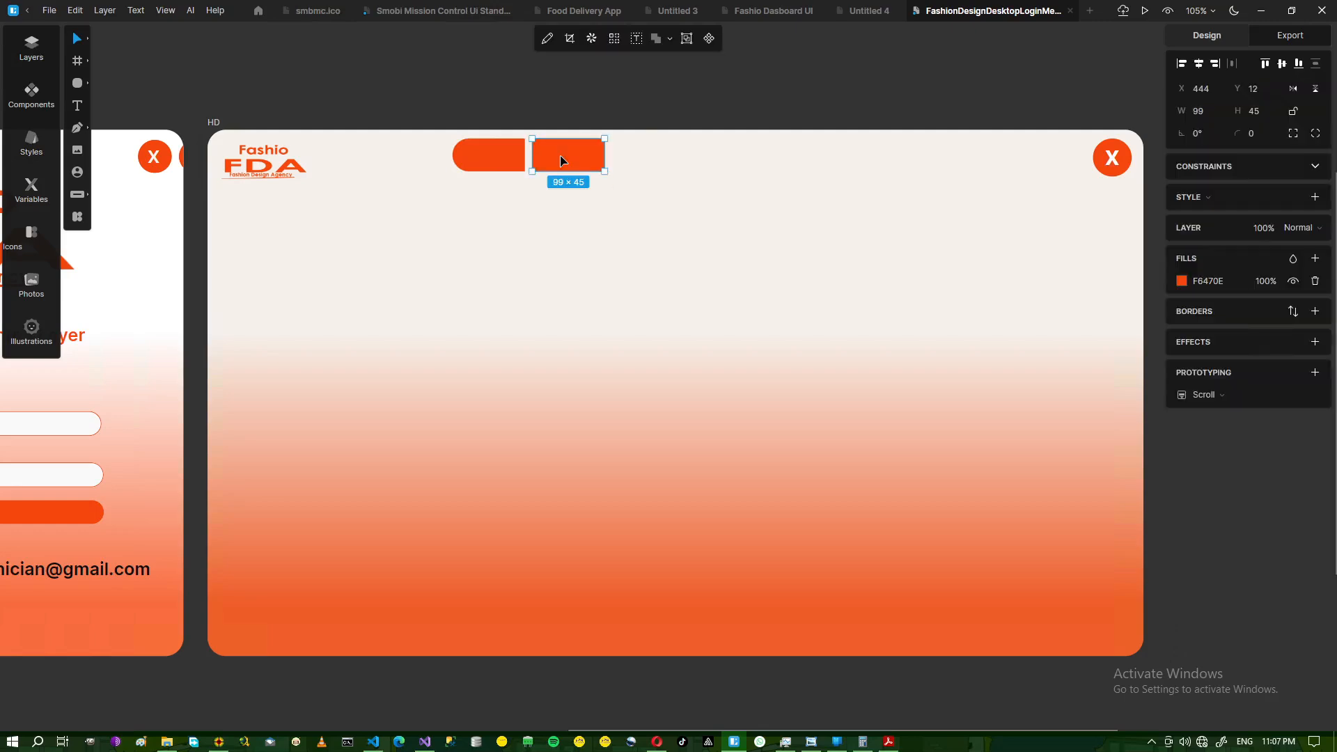
pyautogui.hotkey('ctrl', 'd')
pyautogui.hotkey('ctrl', 'd')
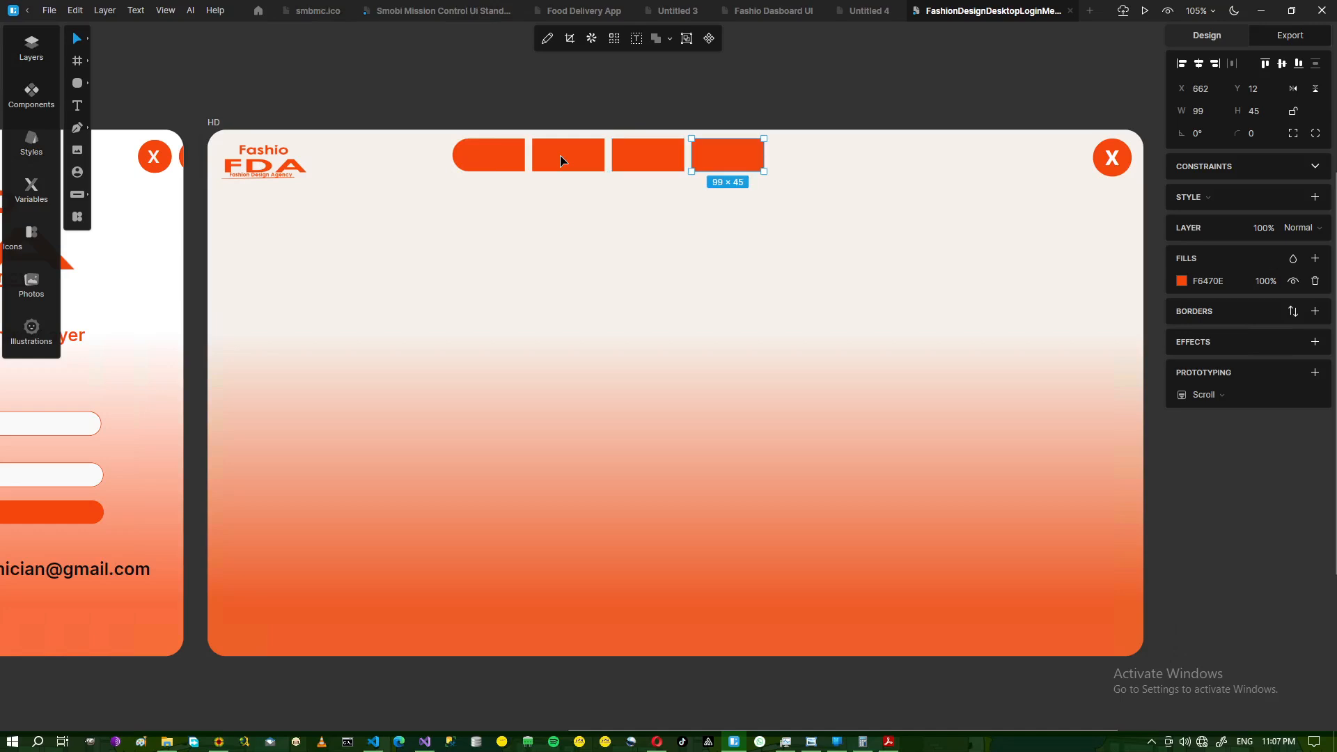
pyautogui.click(616, 104)
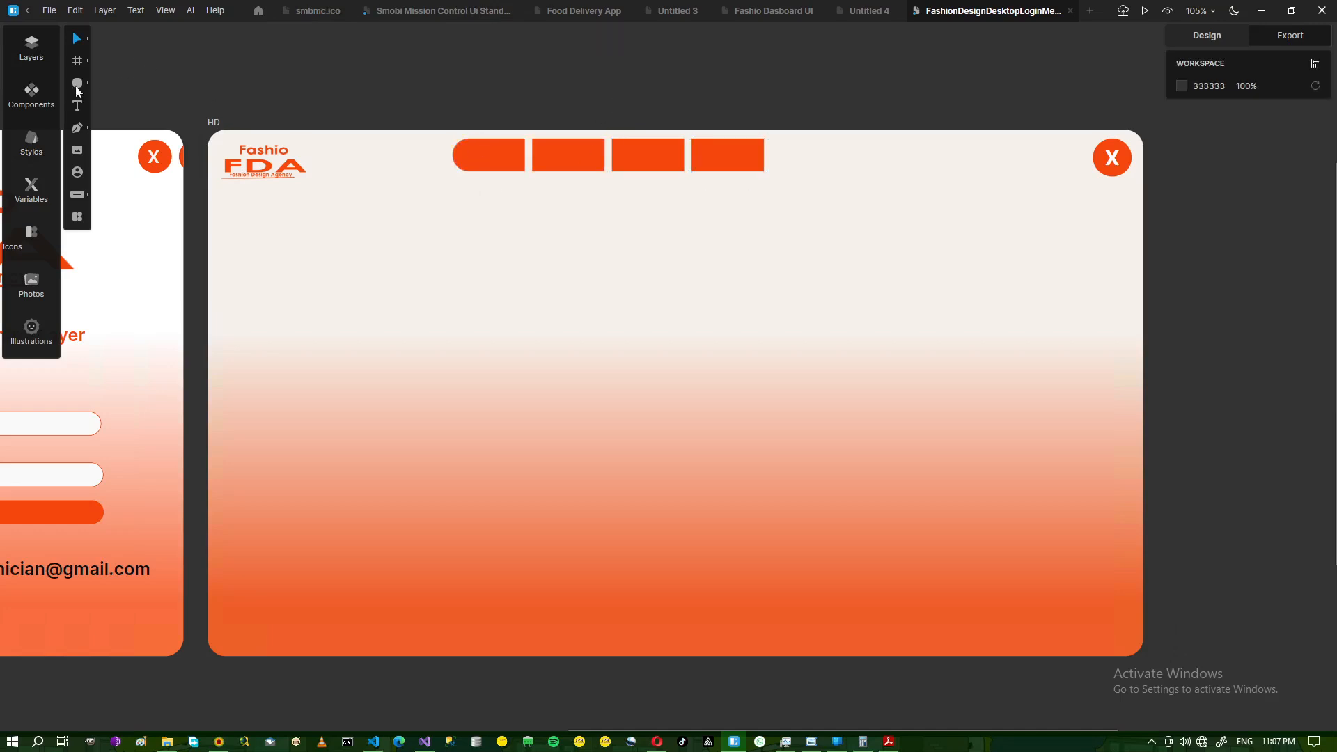
# - Add a 'Dasboard' text label in regular weight, size 16, right-aligned
pyautogui.click(77, 111)
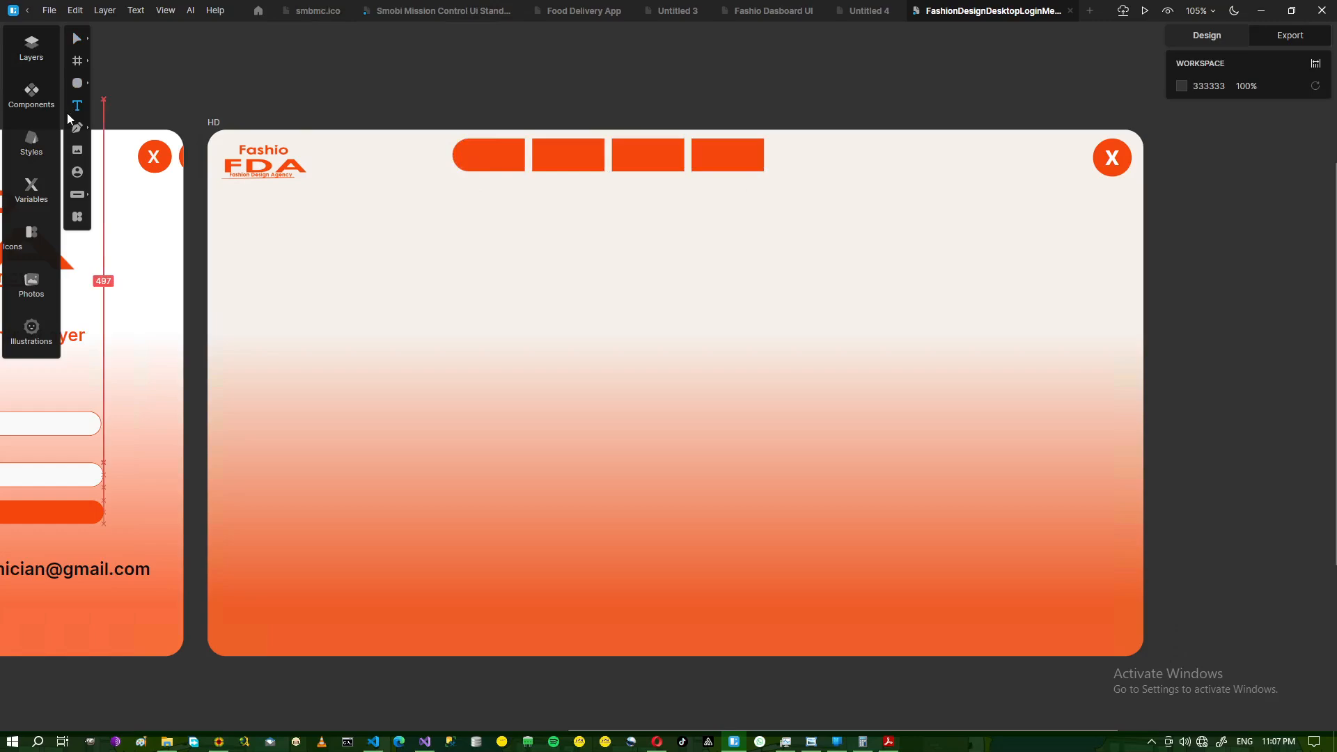
pyautogui.moveTo(291, 66); pyautogui.dragTo(377, 83)
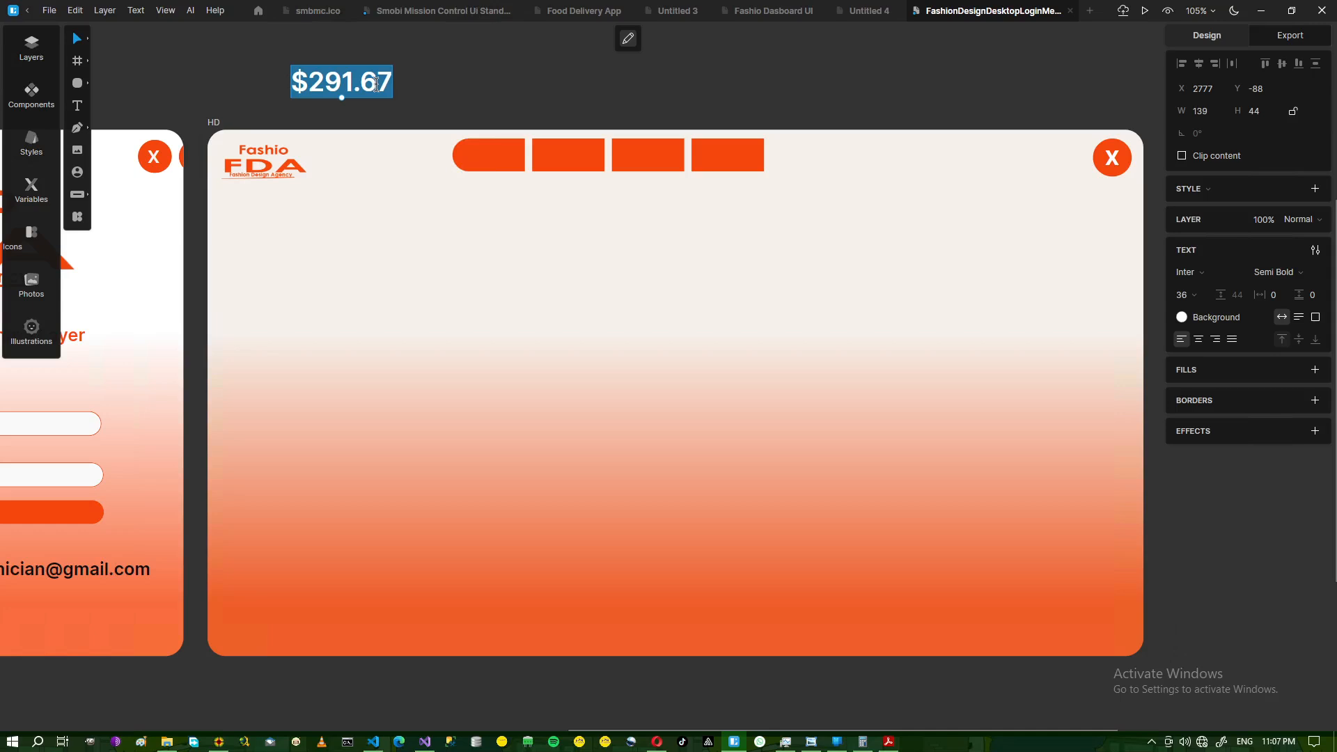
pyautogui.write('Dasboard')
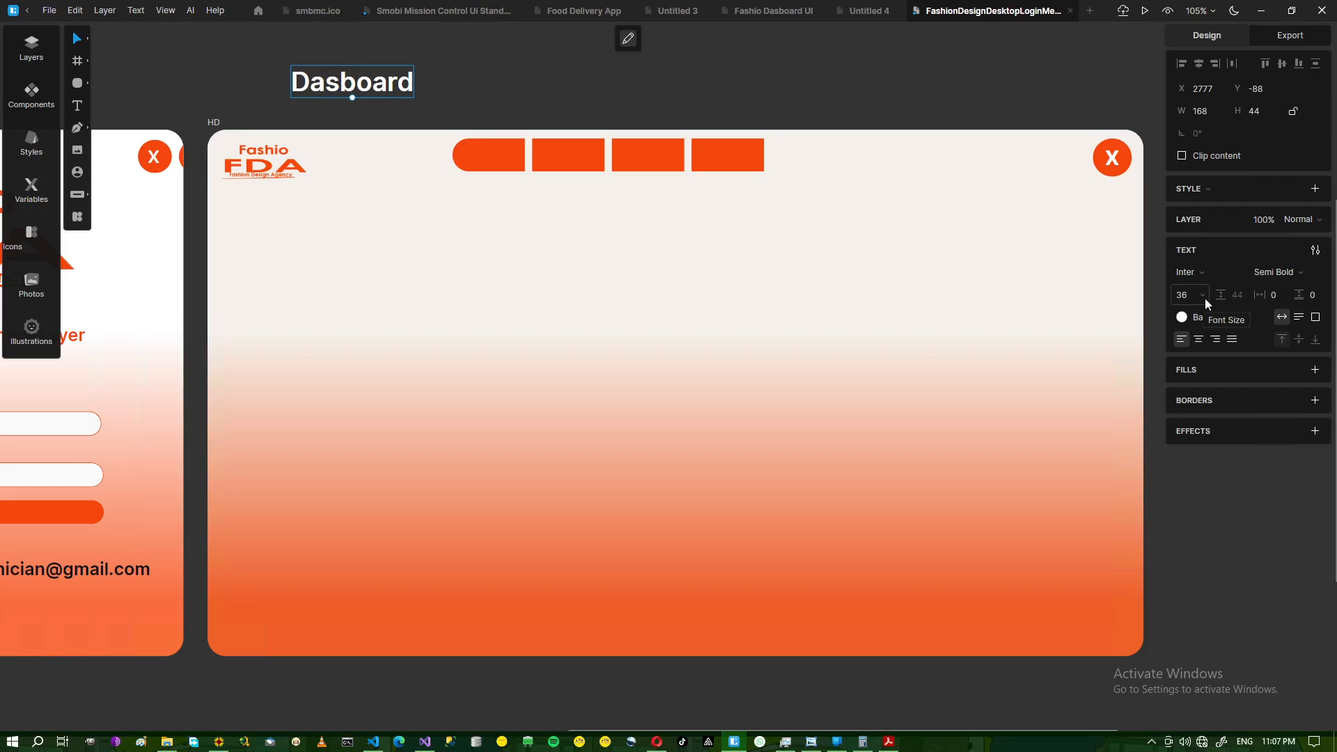
pyautogui.click(1318, 272)
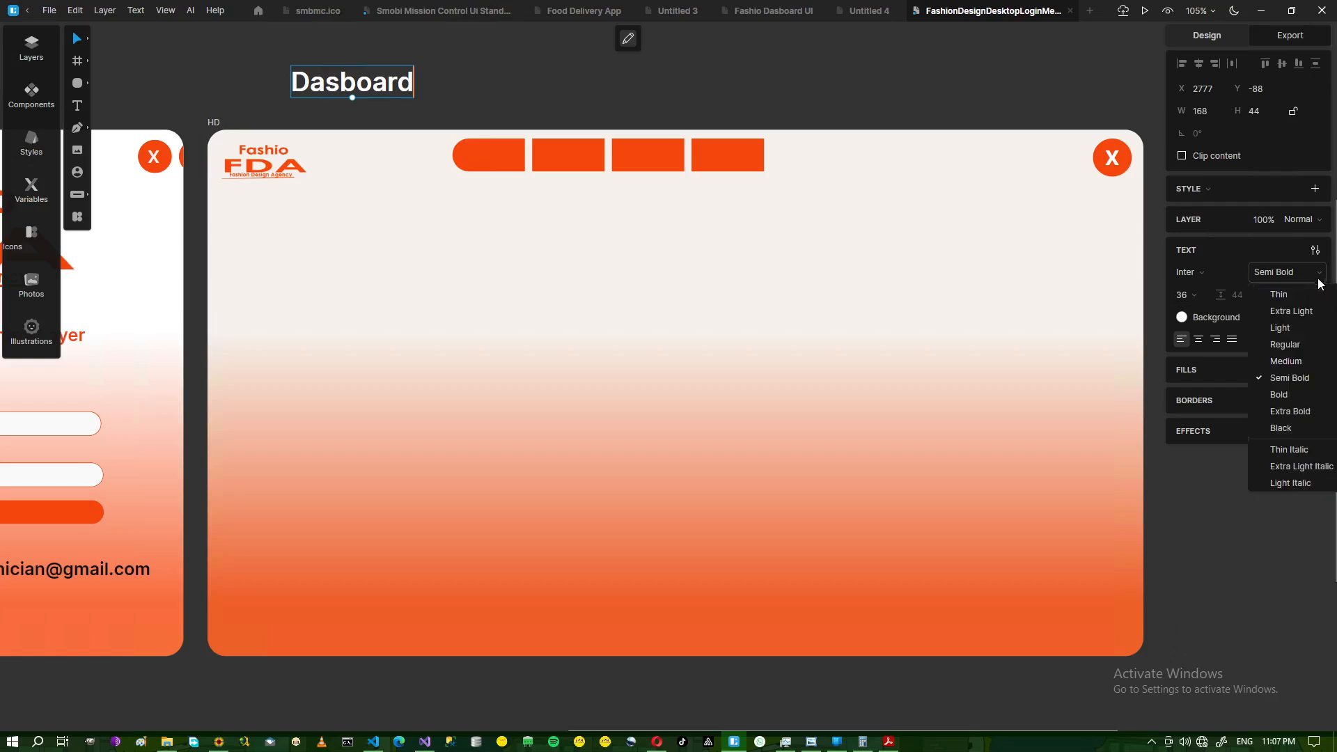
pyautogui.click(1285, 345)
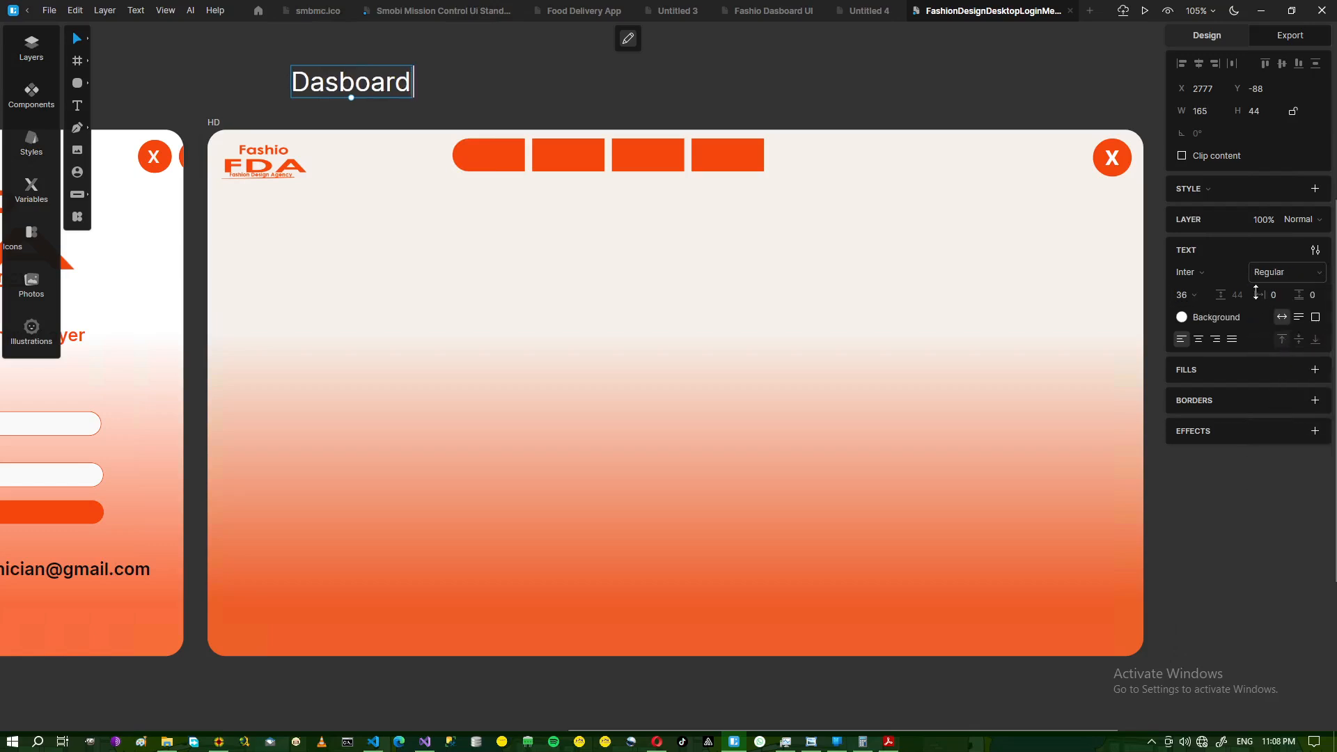
pyautogui.click(1198, 294)
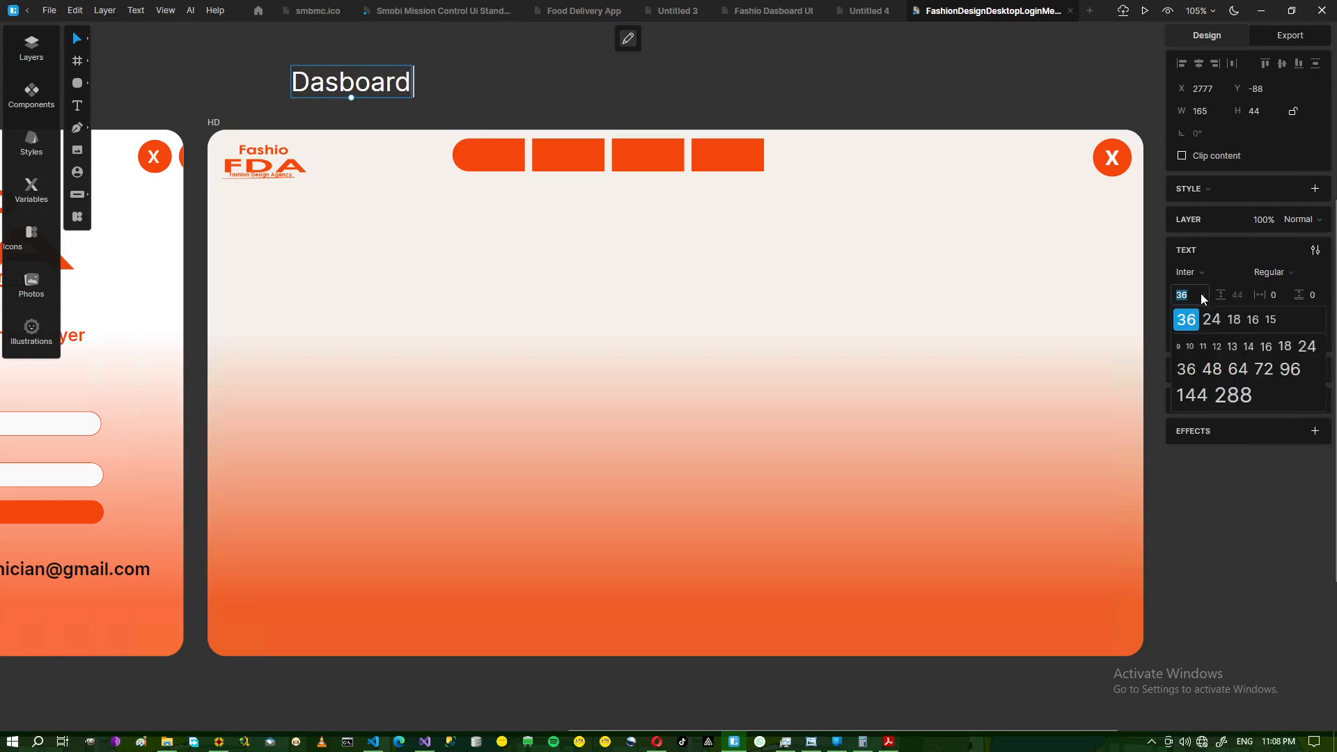
pyautogui.click(1253, 320)
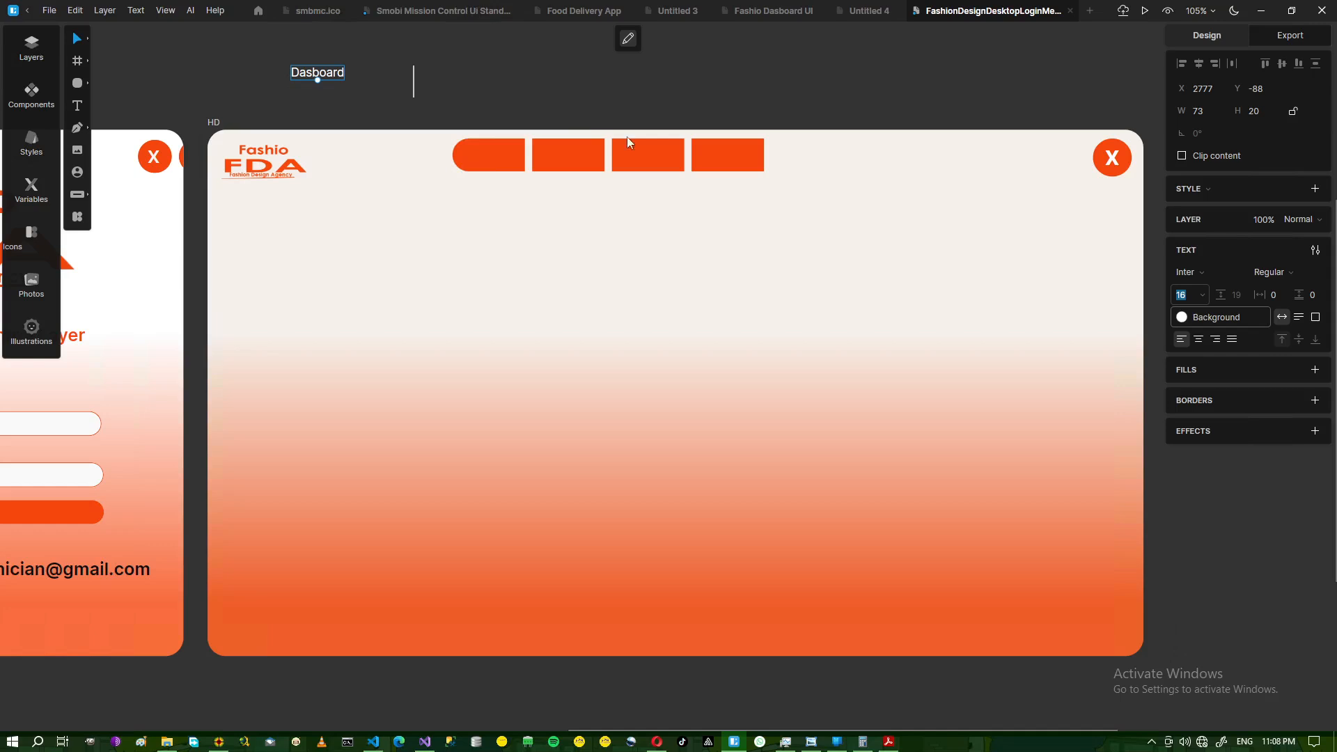
pyautogui.click(313, 74)
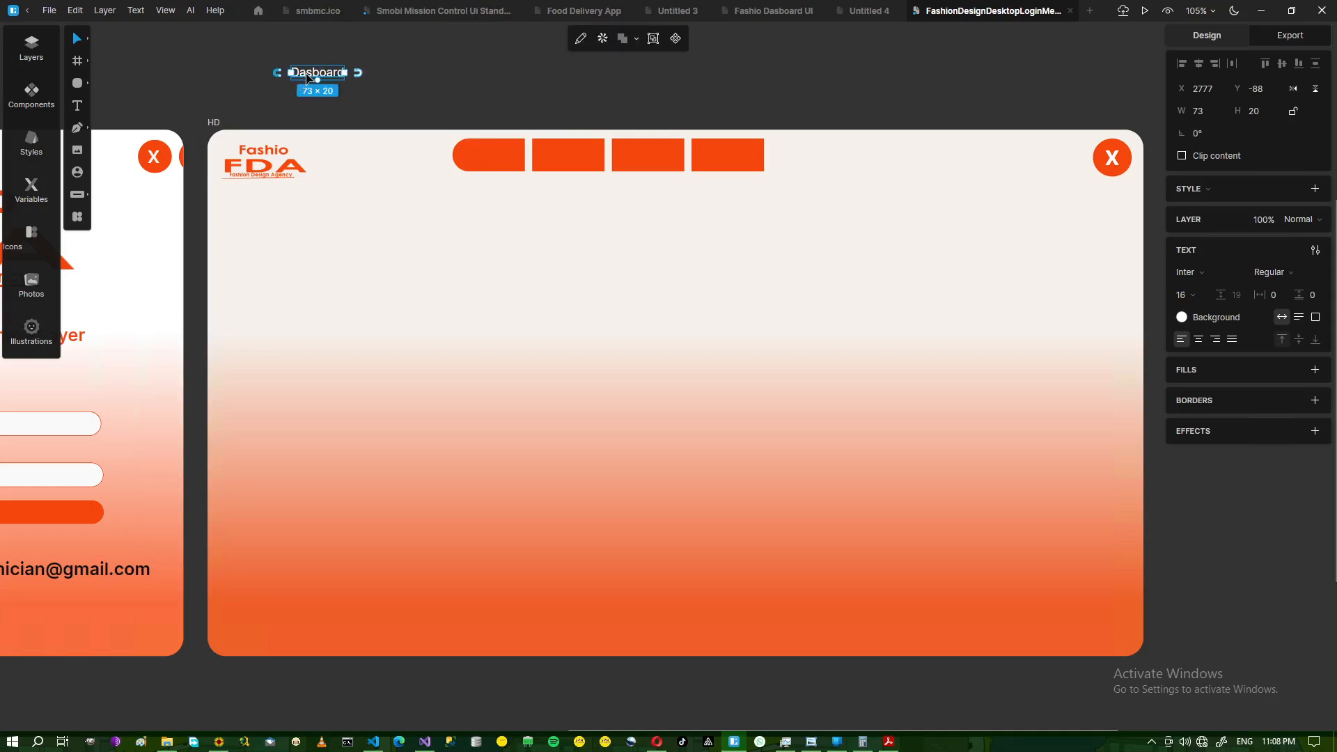
pyautogui.click(359, 72)
# - Duplicate the label, reword the copy to 'Financial Data' and move it aside
pyautogui.hotkey('ctrl', 'd')
pyautogui.doubleClick(394, 74)
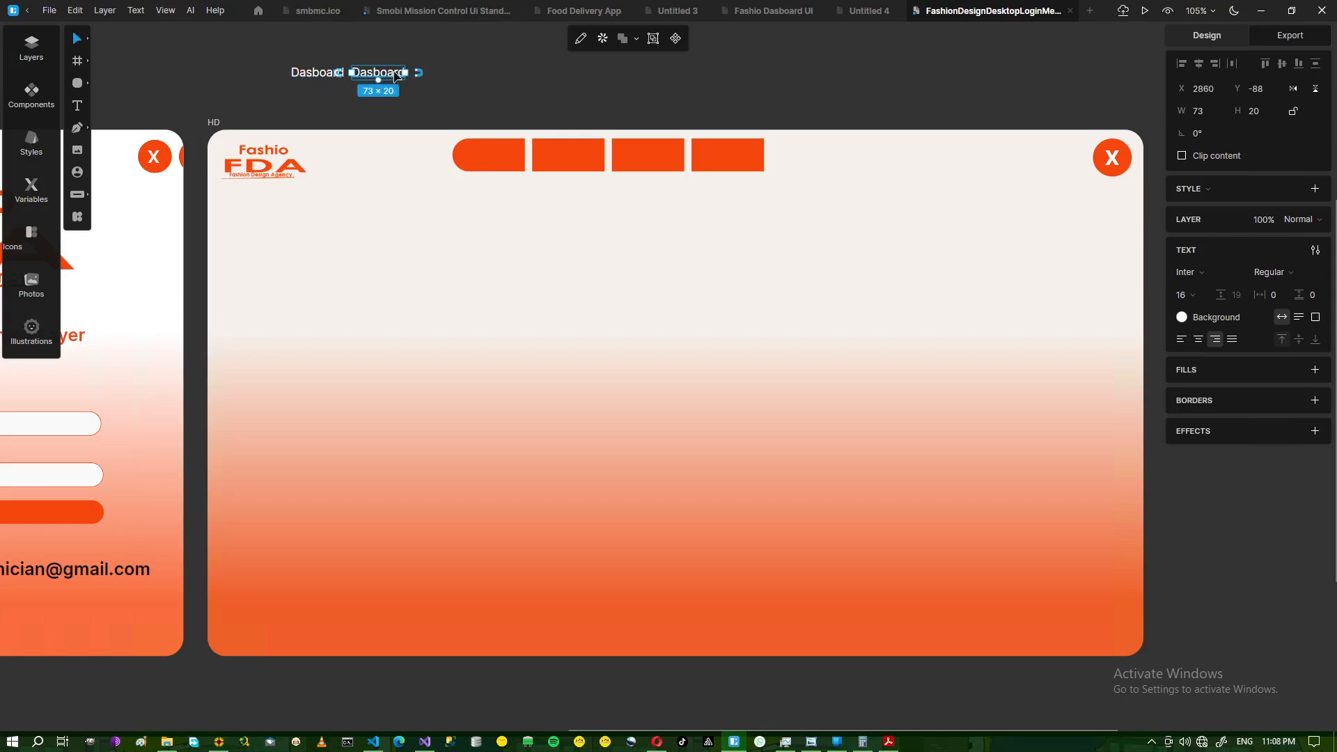
pyautogui.write('Einancia')
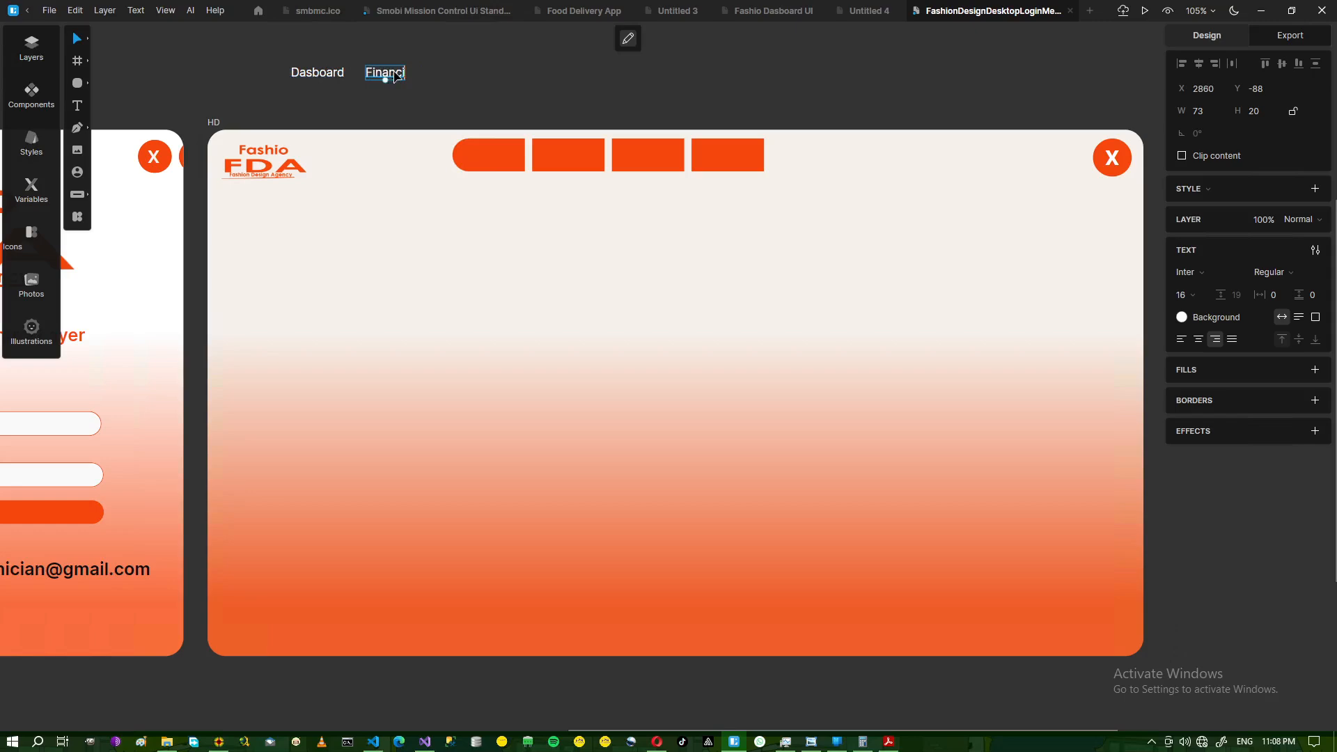
pyautogui.write('l Data')
pyautogui.press('Escape')
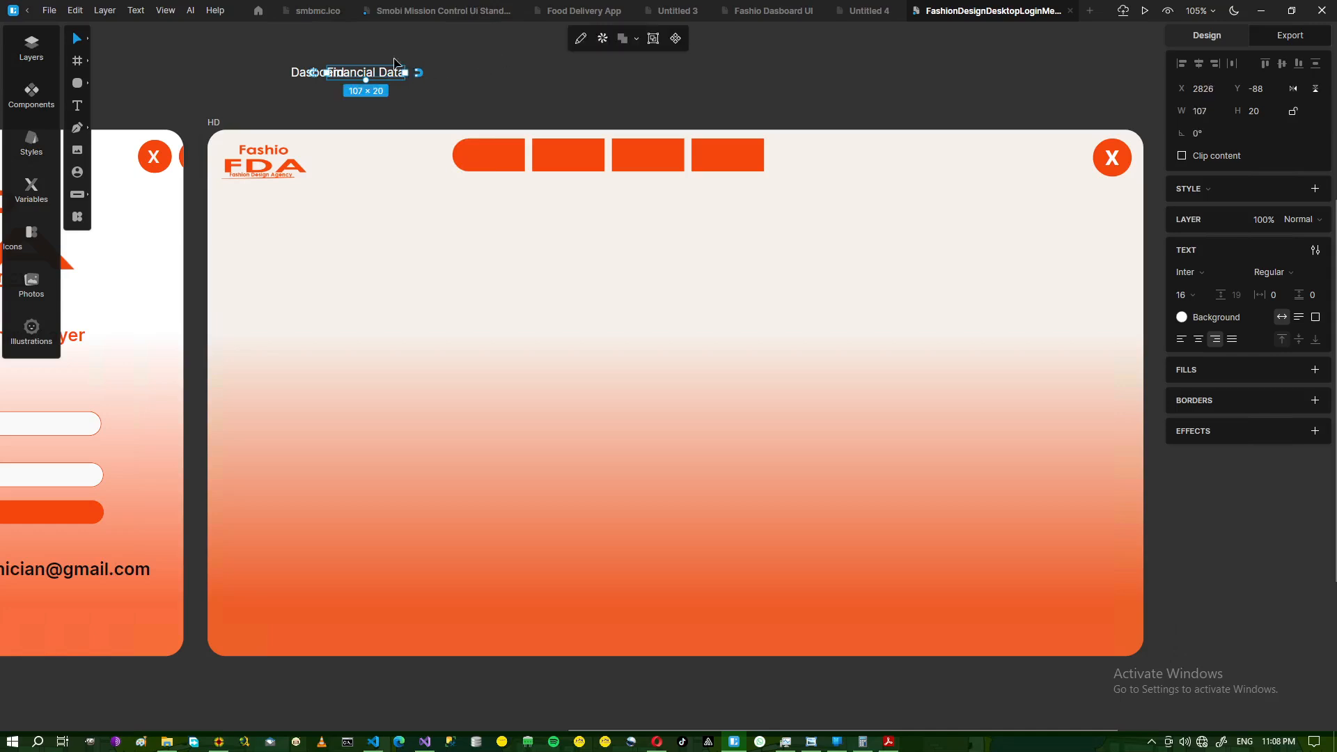
pyautogui.moveTo(360, 79); pyautogui.dragTo(452, 86)
# - Position the 'Dasboard' label inside the first orange tab
pyautogui.moveTo(478, 144); pyautogui.dragTo(507, 161)
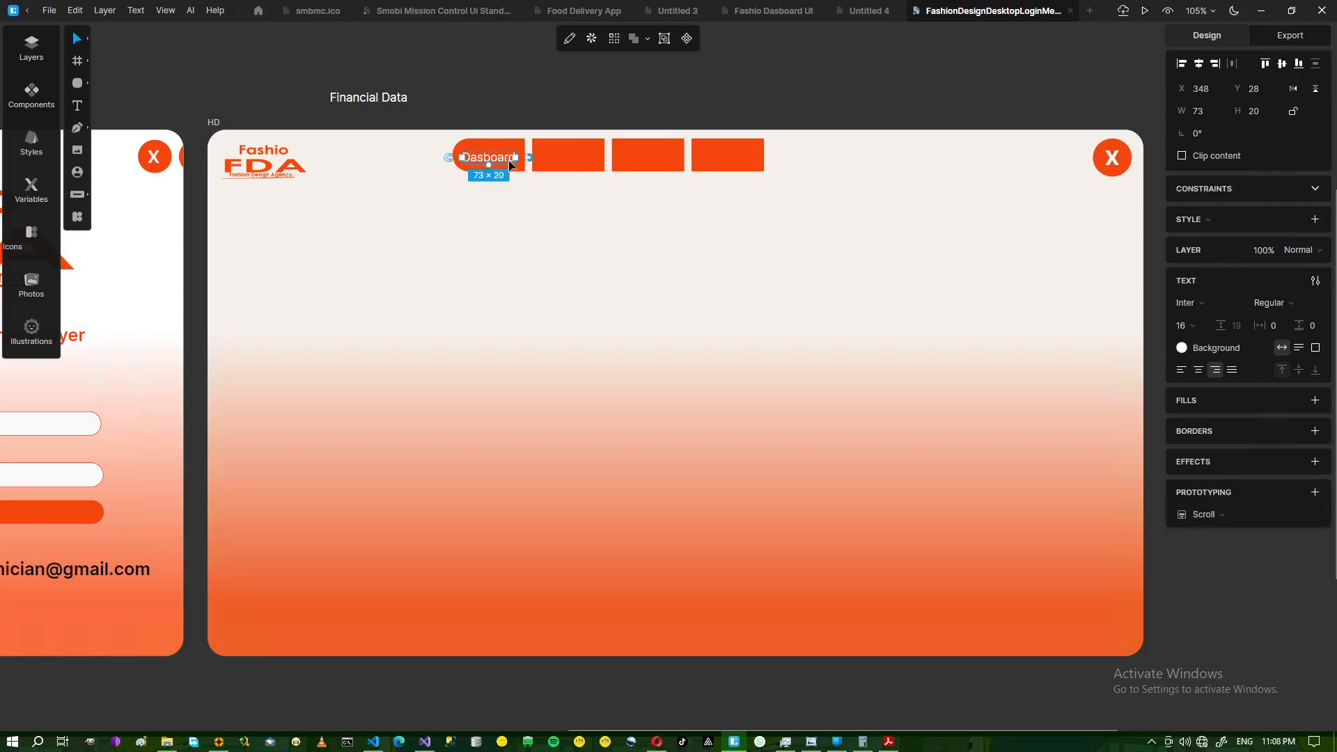
pyautogui.press('Up')
pyautogui.press('Up')
pyautogui.press('Up')
pyautogui.press('Up')
pyautogui.press('Up')
pyautogui.press('Up')
pyautogui.click(409, 123)
# - Move 'Financial Data' onto the second tab and break it onto two lines
pyautogui.moveTo(387, 101); pyautogui.dragTo(585, 154)
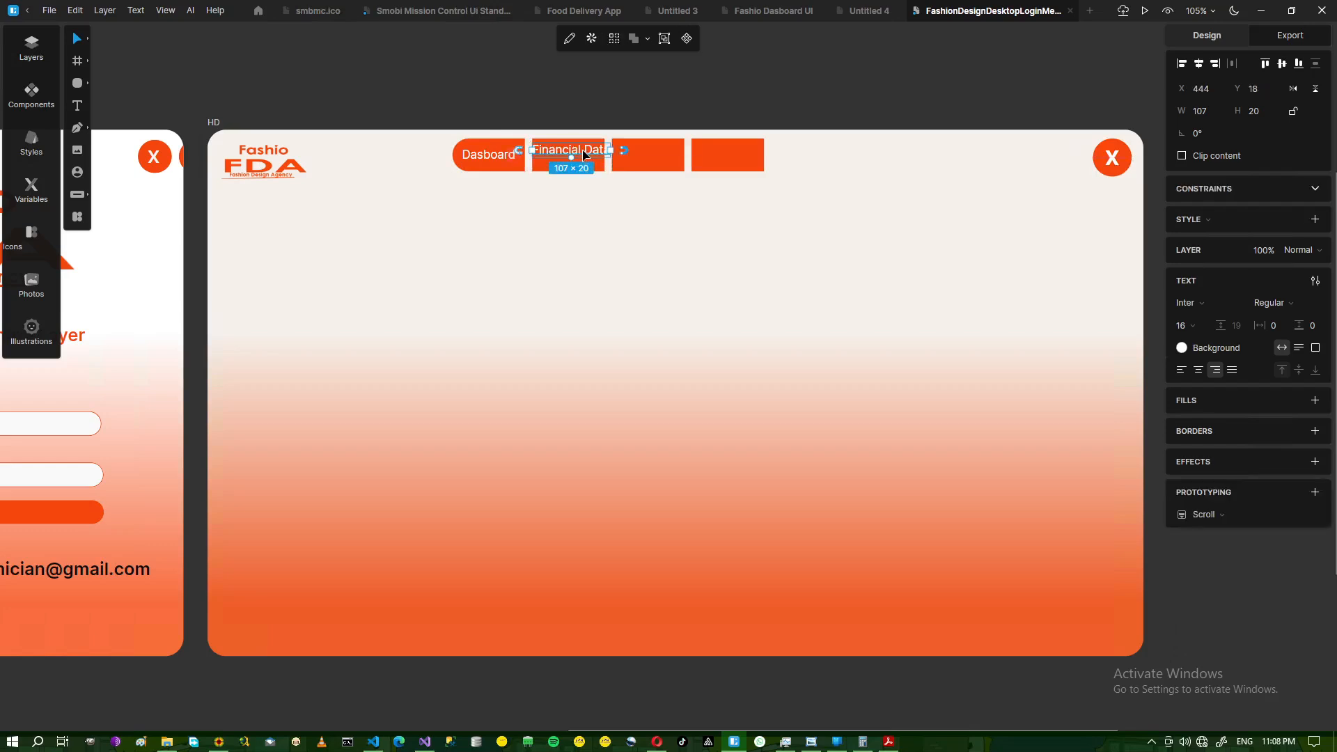
pyautogui.doubleClick(584, 154)
pyautogui.click(583, 155)
pyautogui.press('Return')
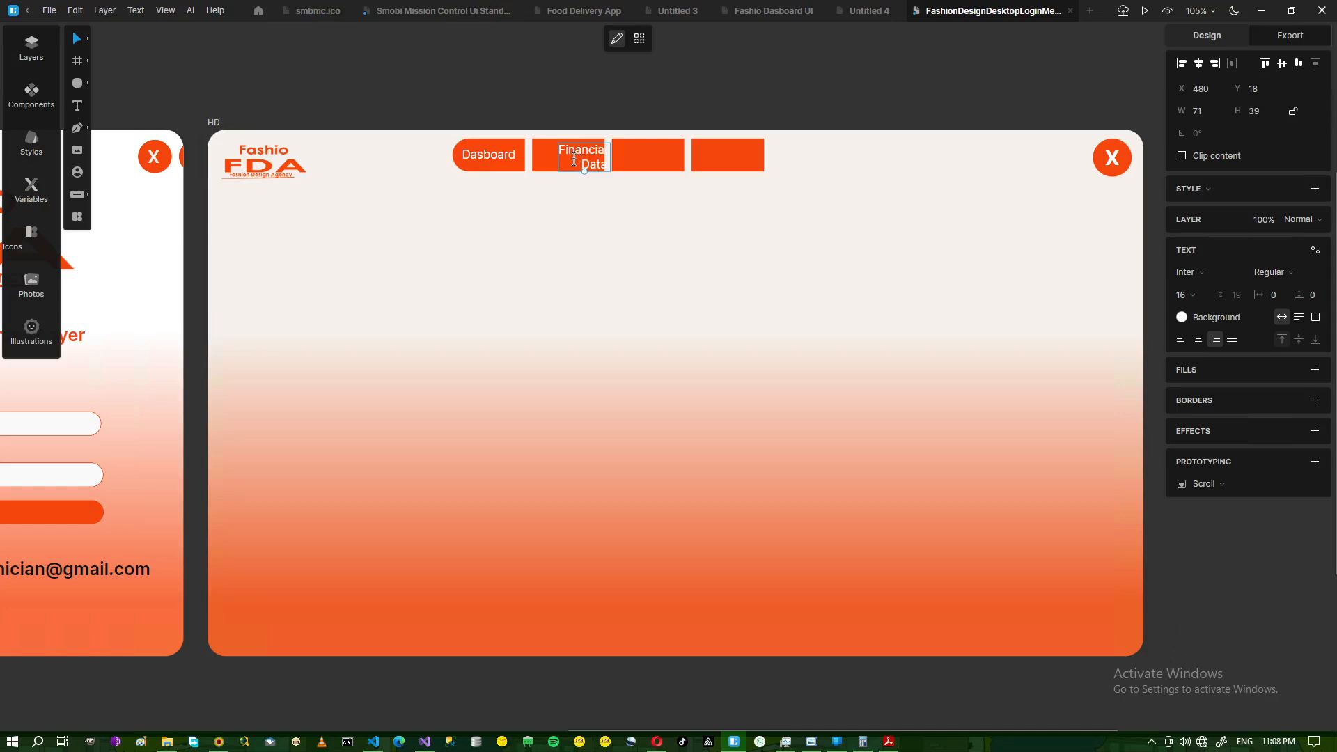
pyautogui.doubleClick(573, 160)
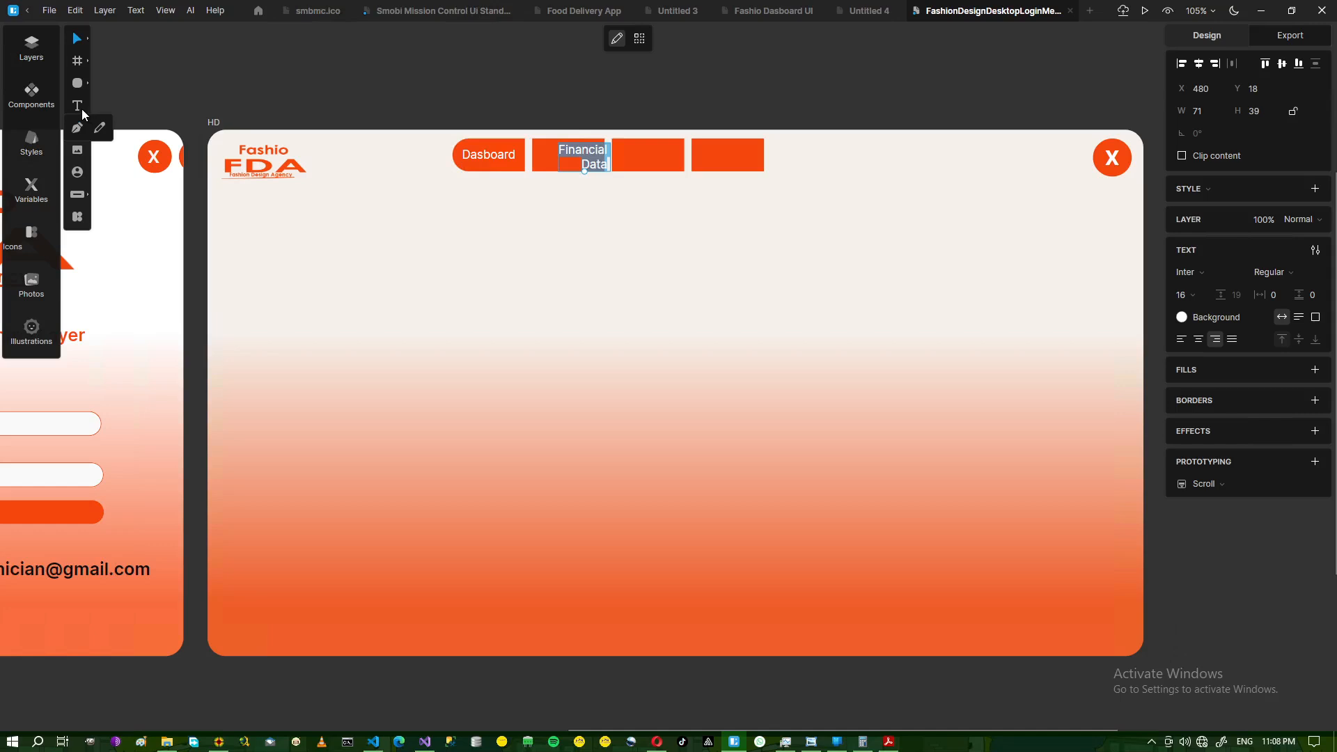
pyautogui.press('Escape')
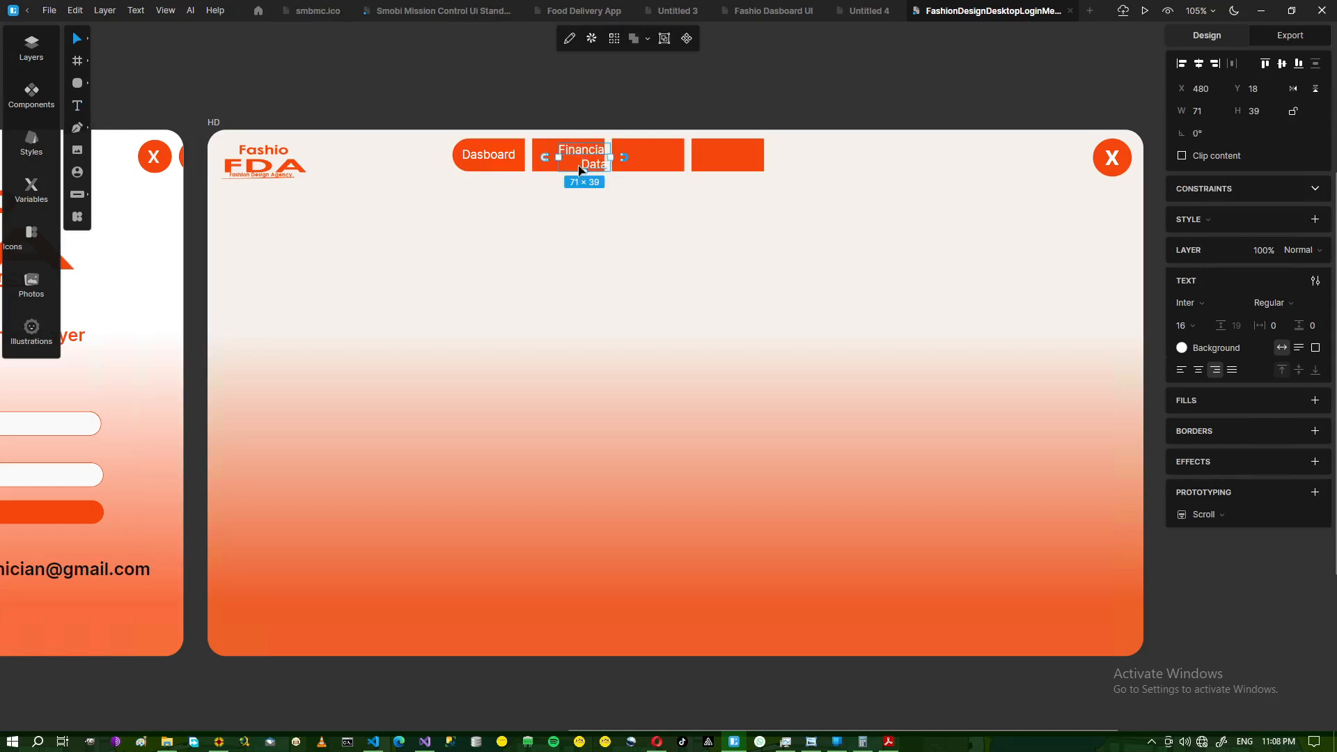
# - Widen the Financial Data box, centre-align its text and nudge it into place
pyautogui.moveTo(550, 159); pyautogui.dragTo(542, 161)
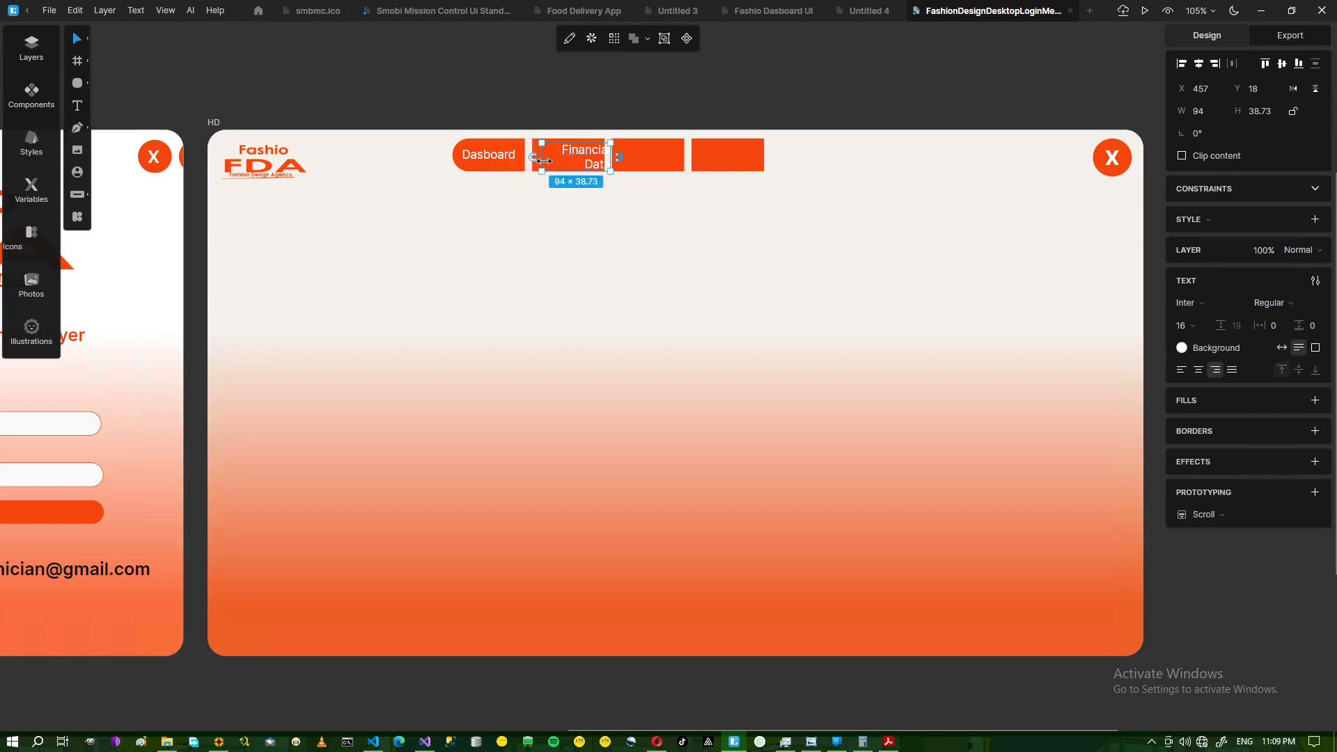
pyautogui.click(619, 159)
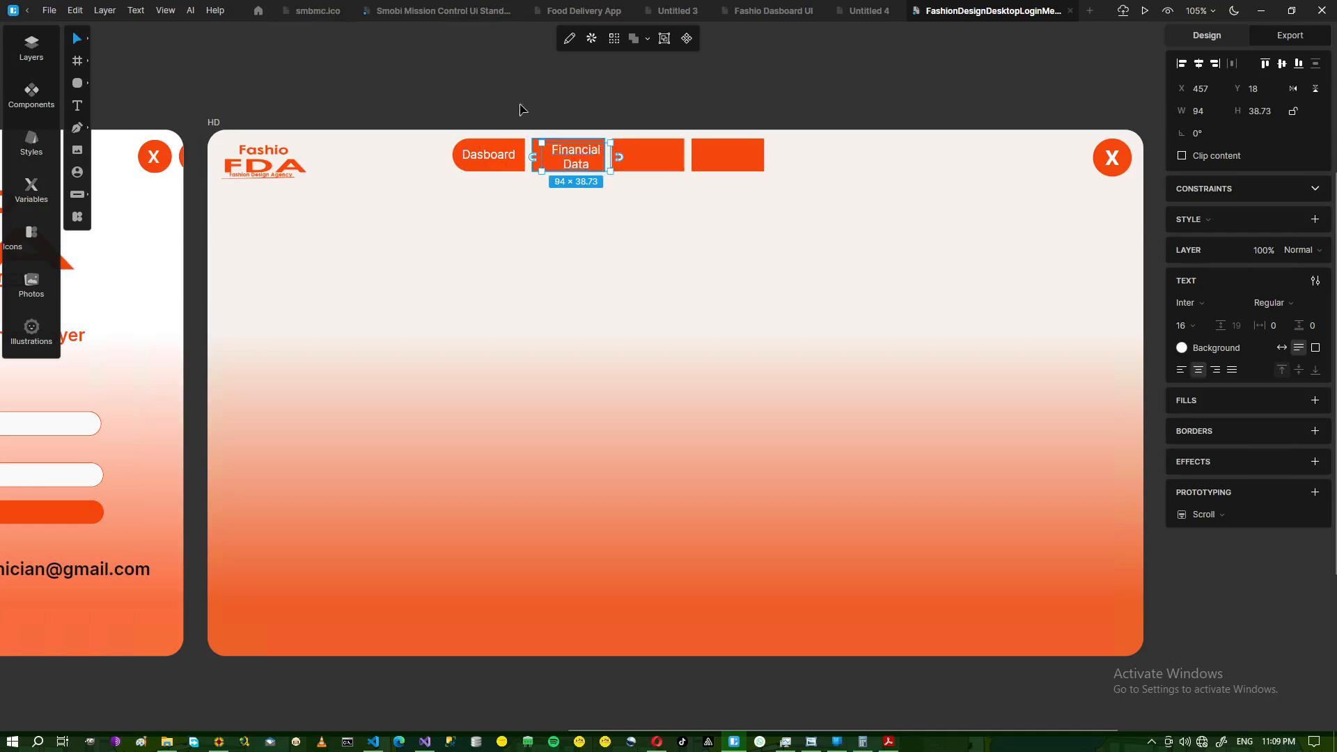
pyautogui.moveTo(541, 157); pyautogui.dragTo(540, 156)
pyautogui.press('Left')
pyautogui.press('Left')
pyautogui.press('Left')
pyautogui.press('Left')
pyautogui.press('Left')
pyautogui.press('Left')
pyautogui.press('Left')
pyautogui.press('Left')
pyautogui.press('Left')
pyautogui.press('Left')
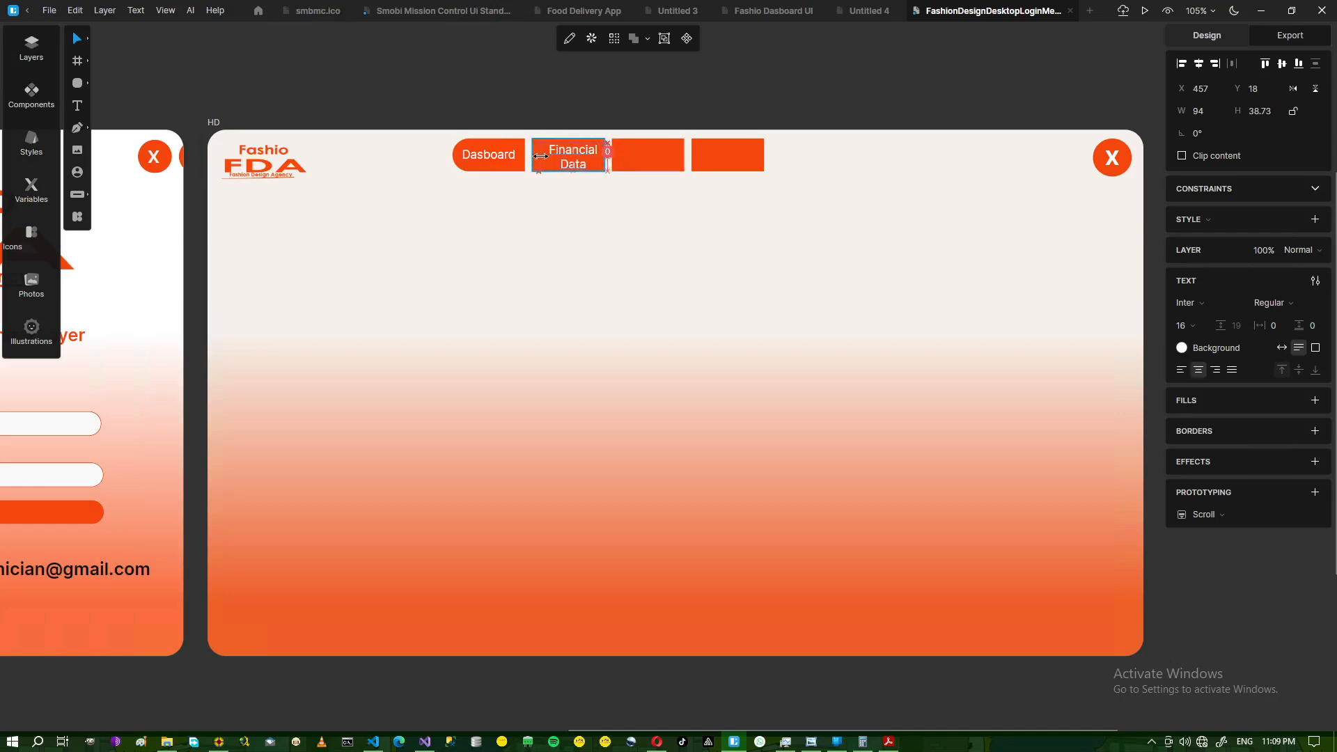
pyautogui.press('Up')
pyautogui.click(526, 107)
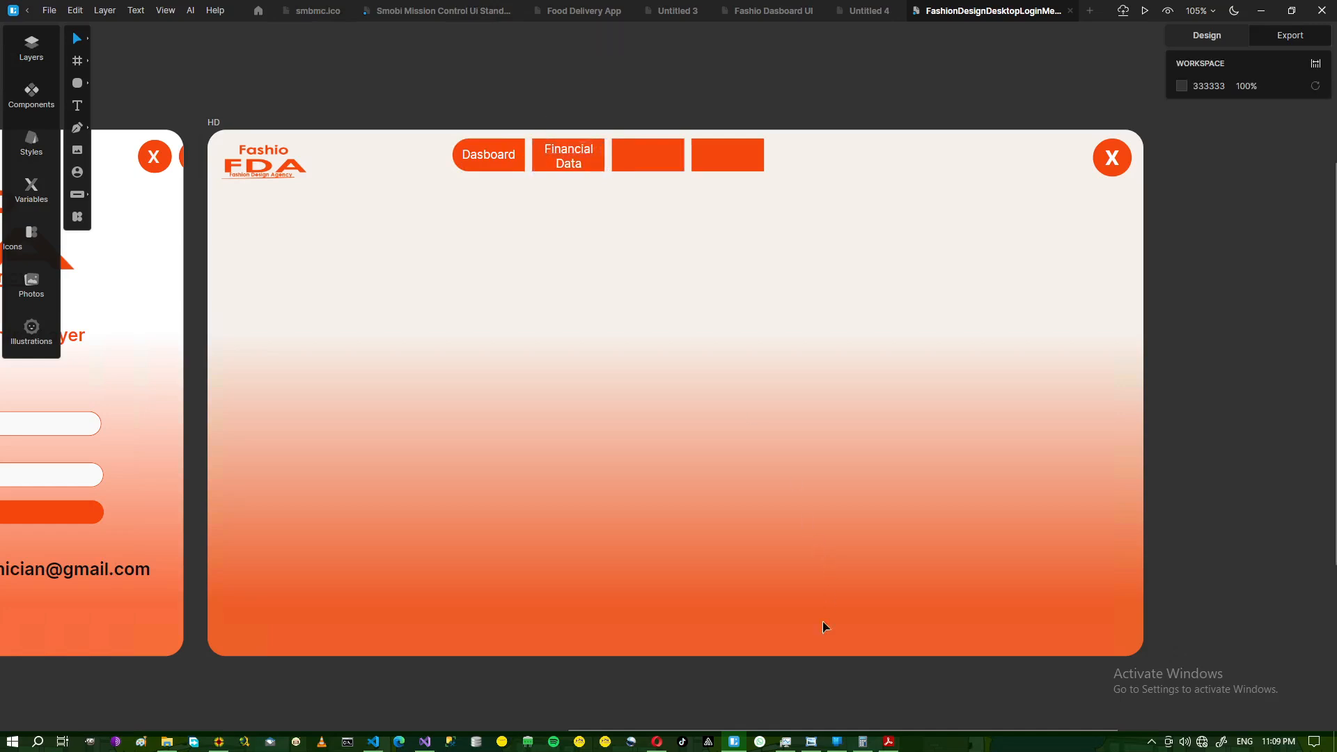
pyautogui.click(813, 748)
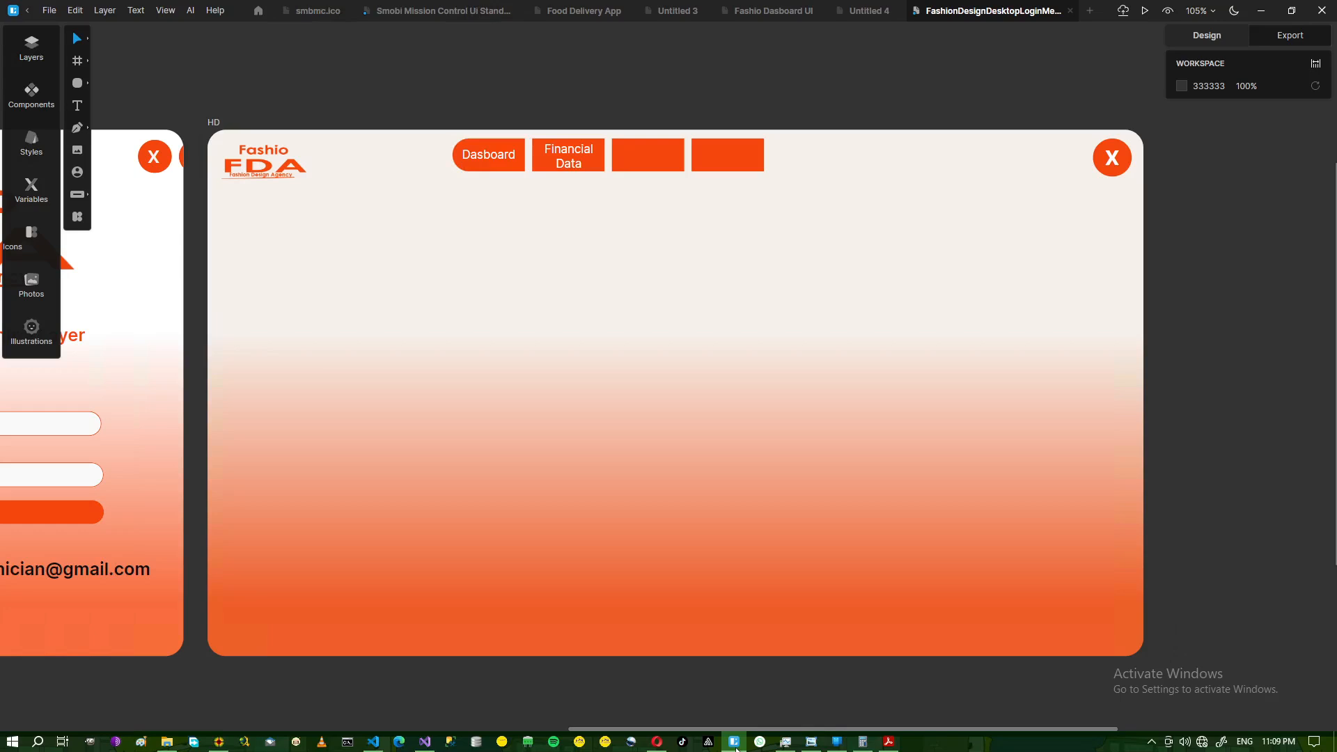
pyautogui.click(734, 742)
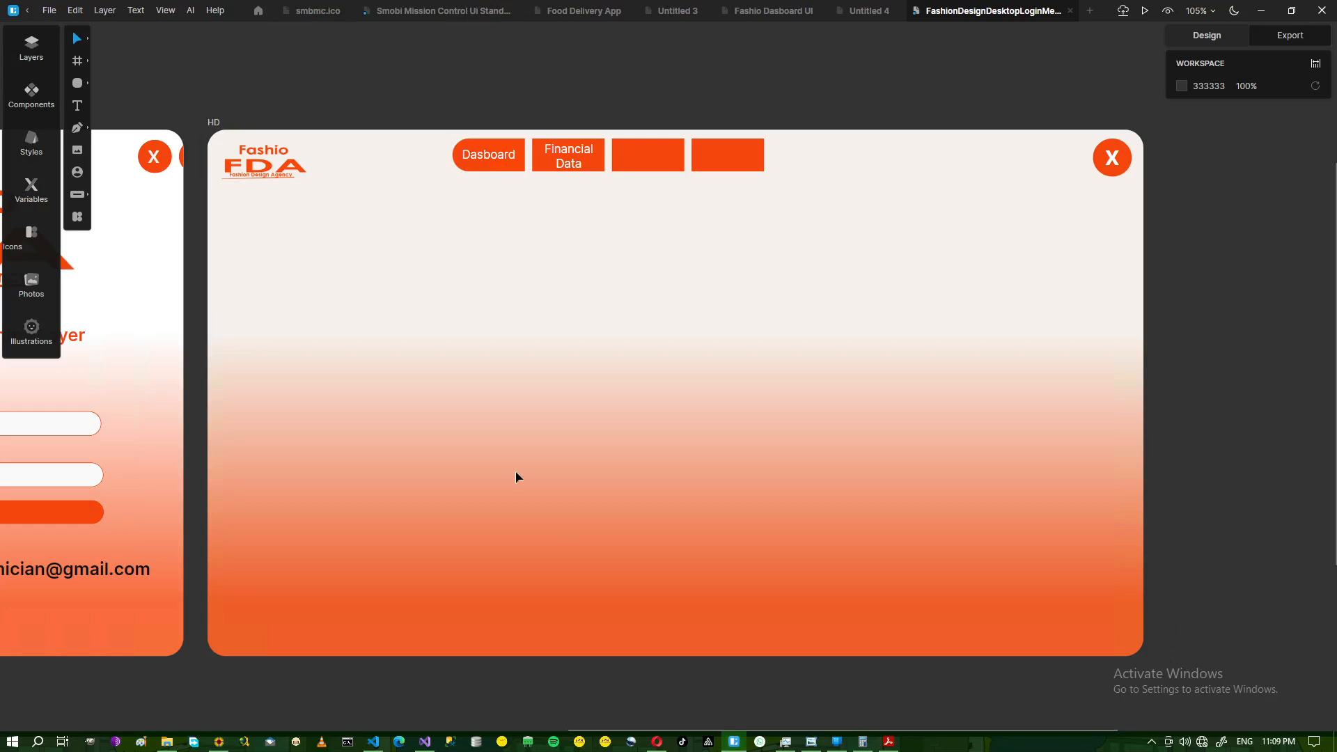
# - Place a trial avatar on the HD artboard, then delete it
pyautogui.click(77, 172)
pyautogui.click(237, 210)
pyautogui.moveTo(234, 199); pyautogui.dragTo(431, 301)
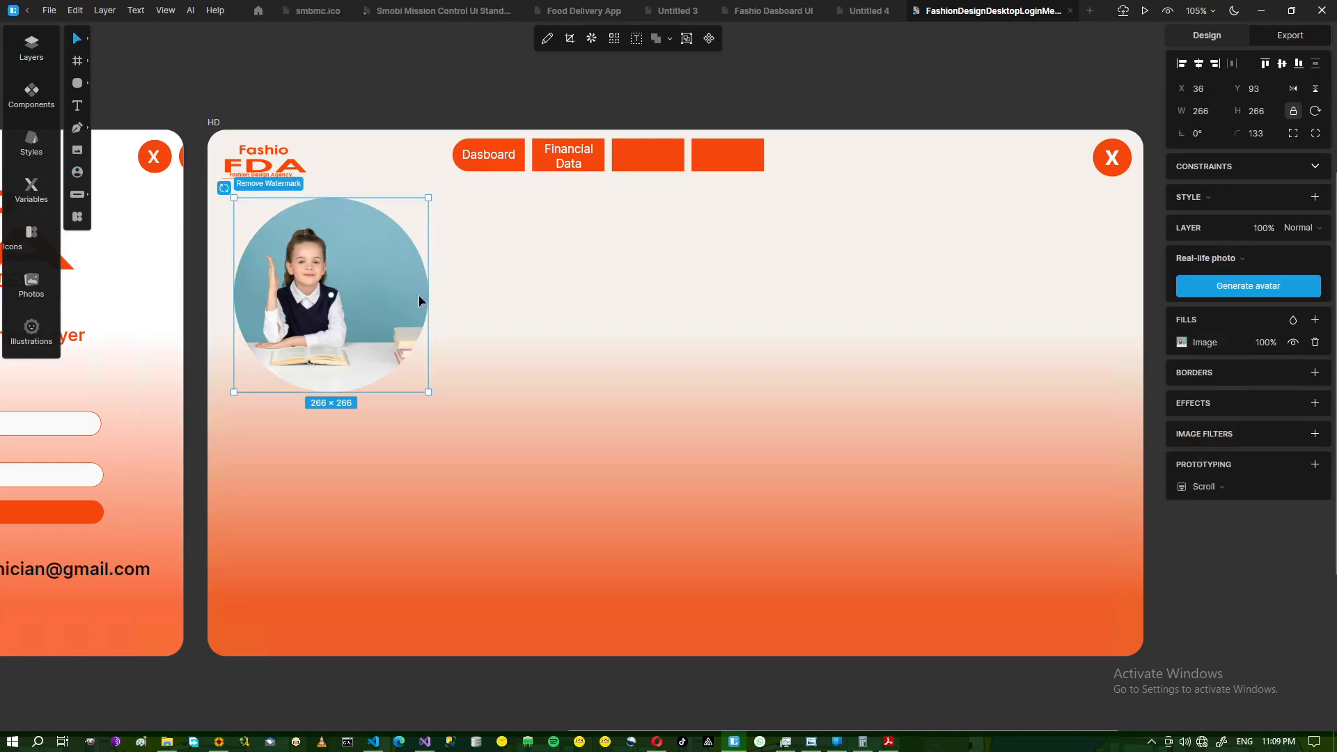
pyautogui.press('Delete')
# - Insert 'fashio model with head phones.png' below the logo and shrink it to 128×98
pyautogui.click(77, 150)
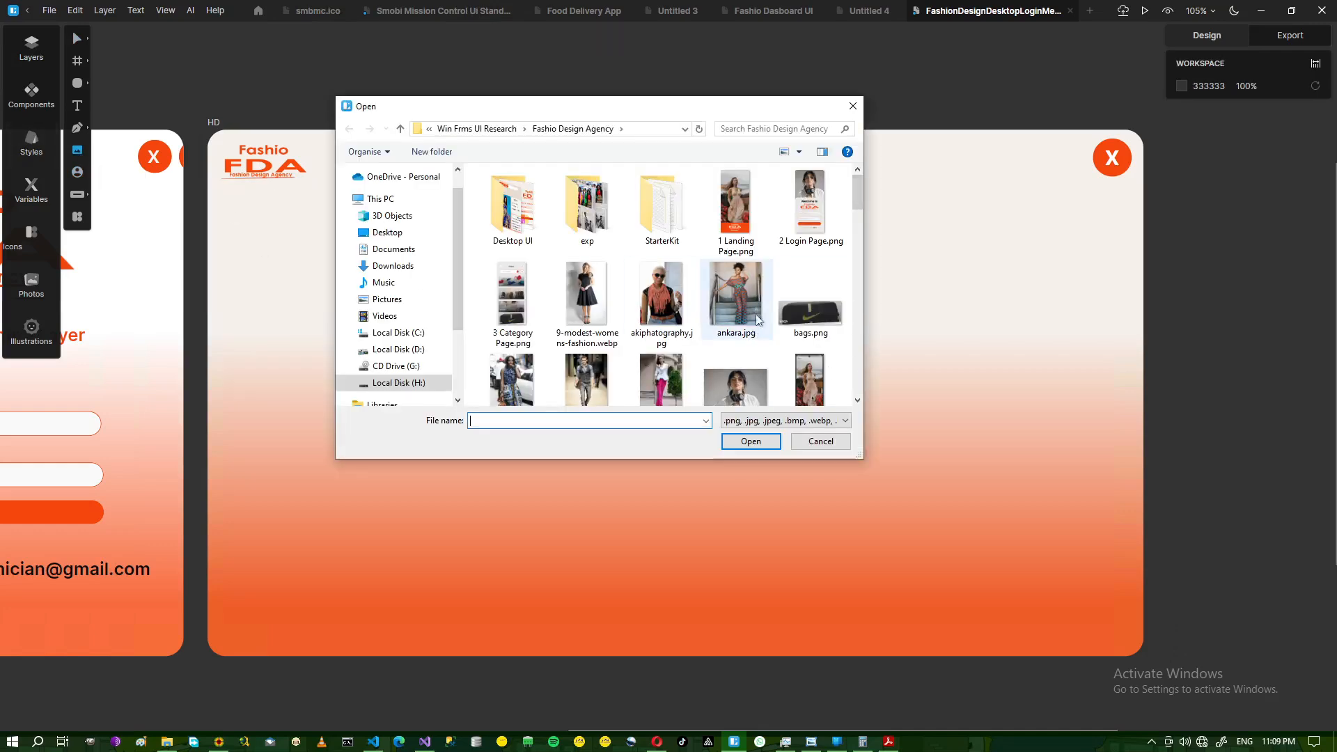
pyautogui.click(738, 386)
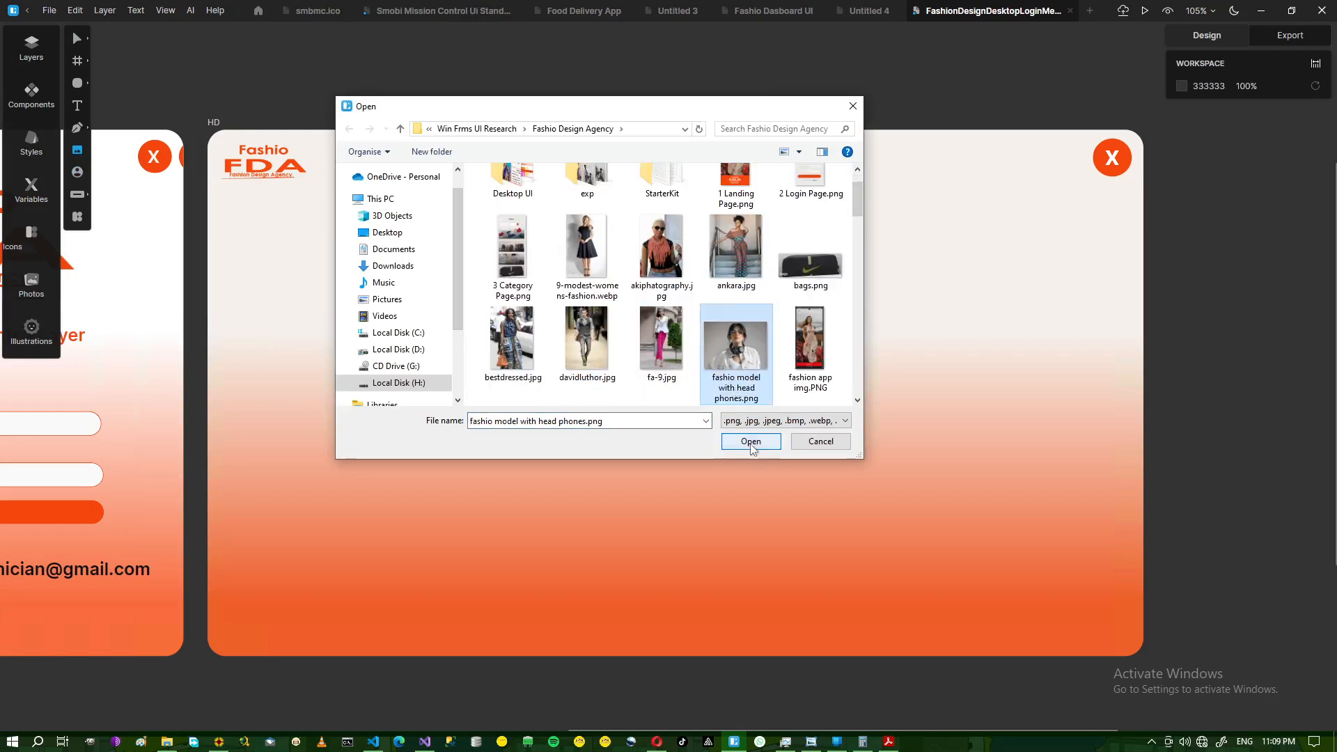
pyautogui.click(749, 440)
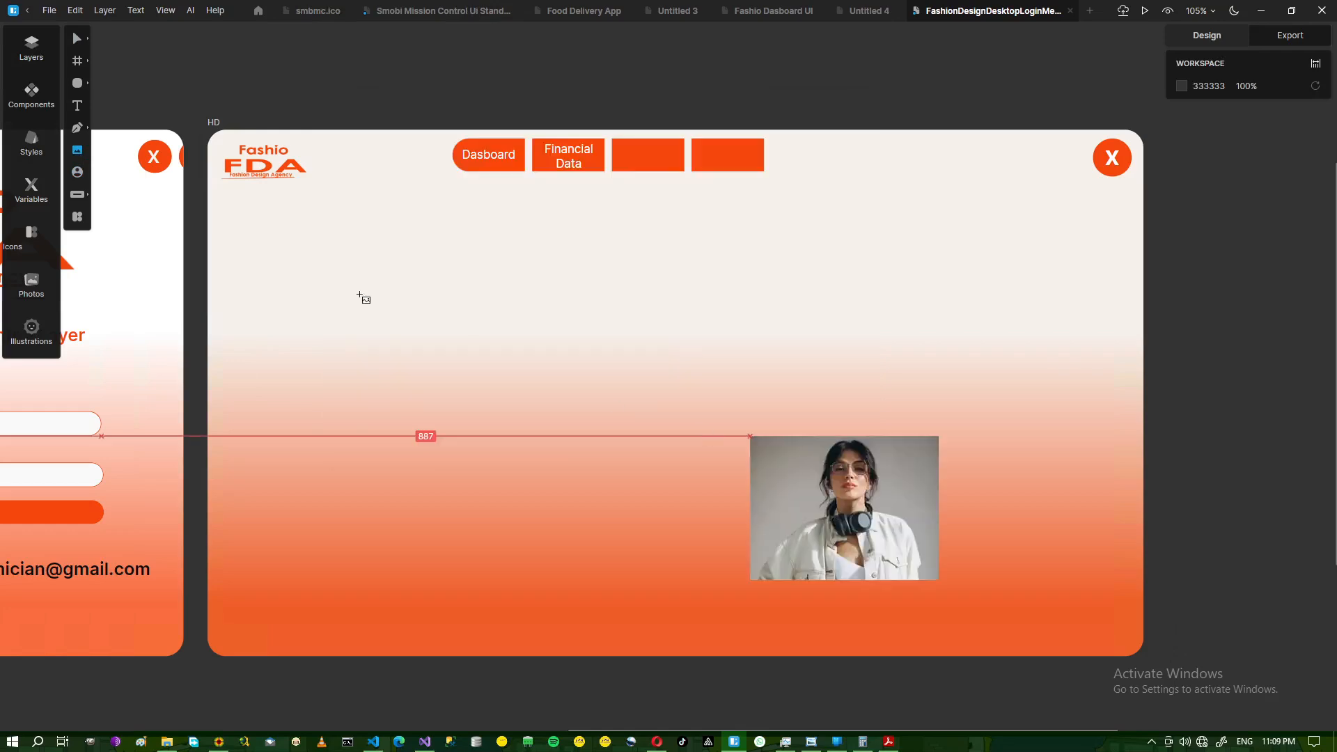
pyautogui.click(223, 195)
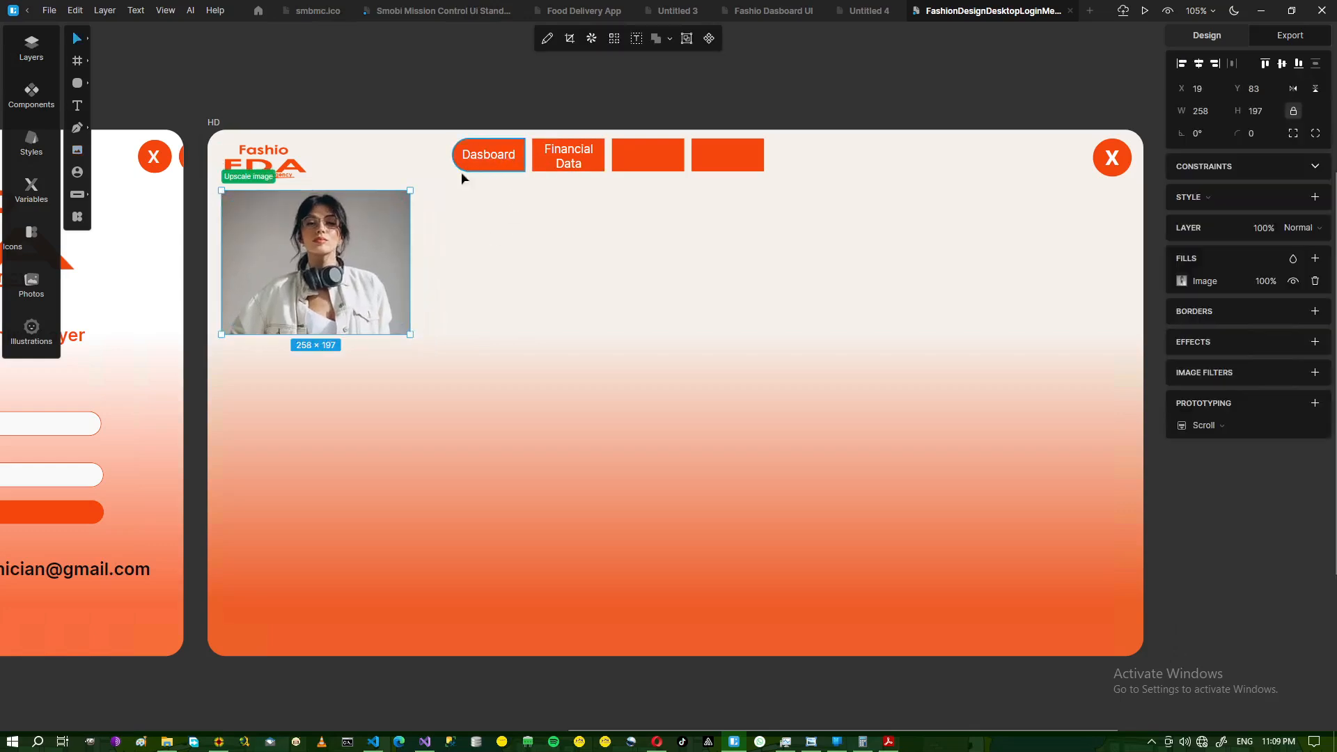
pyautogui.moveTo(410, 334); pyautogui.dragTo(315, 193)
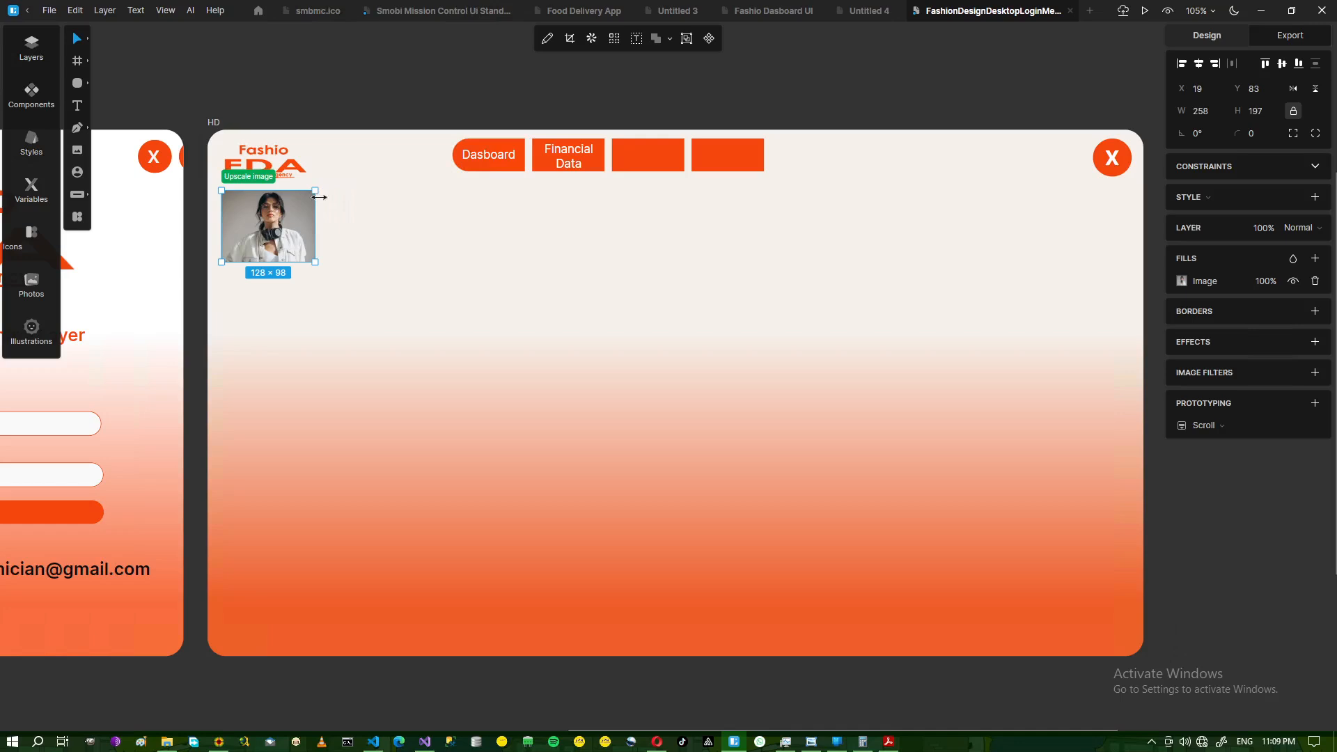
# - Round the photo's corners to 15, with the third corner set independently to 0
pyautogui.click(1251, 135)
pyautogui.write('15')
pyautogui.press('Return')
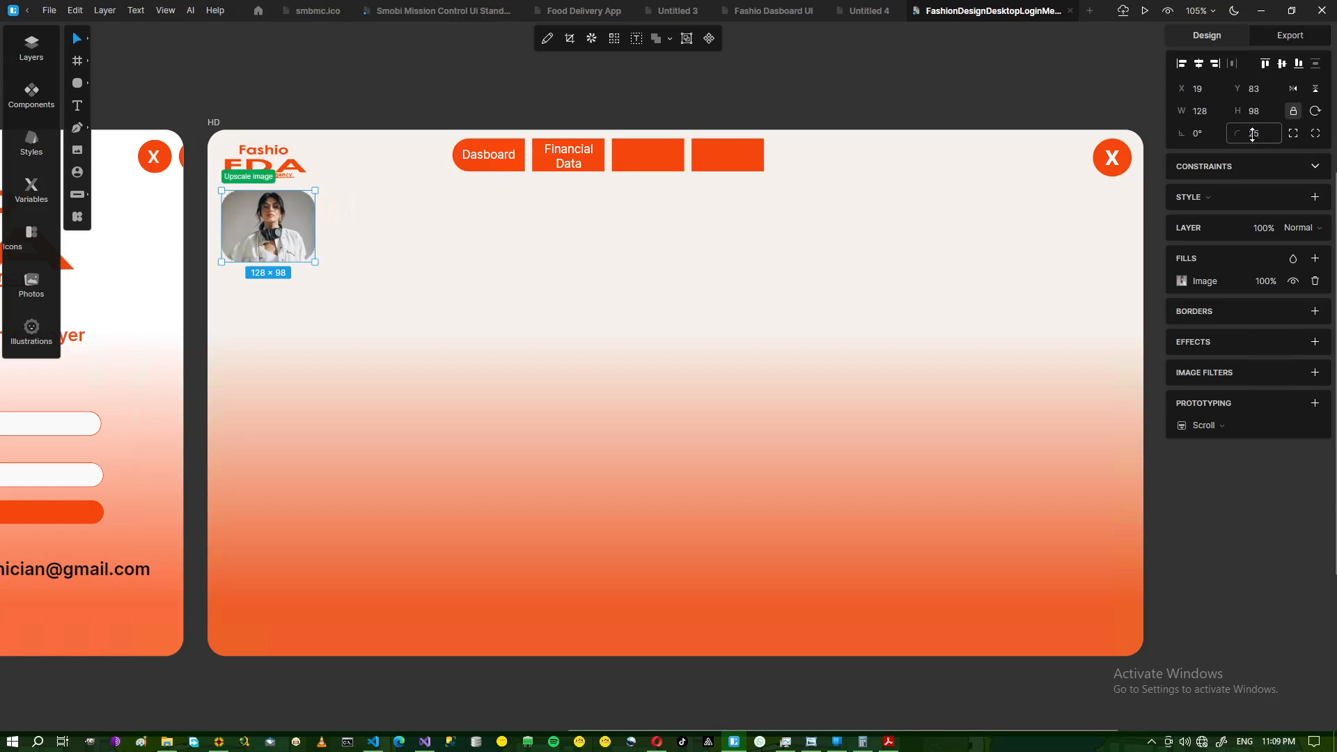
pyautogui.click(1297, 135)
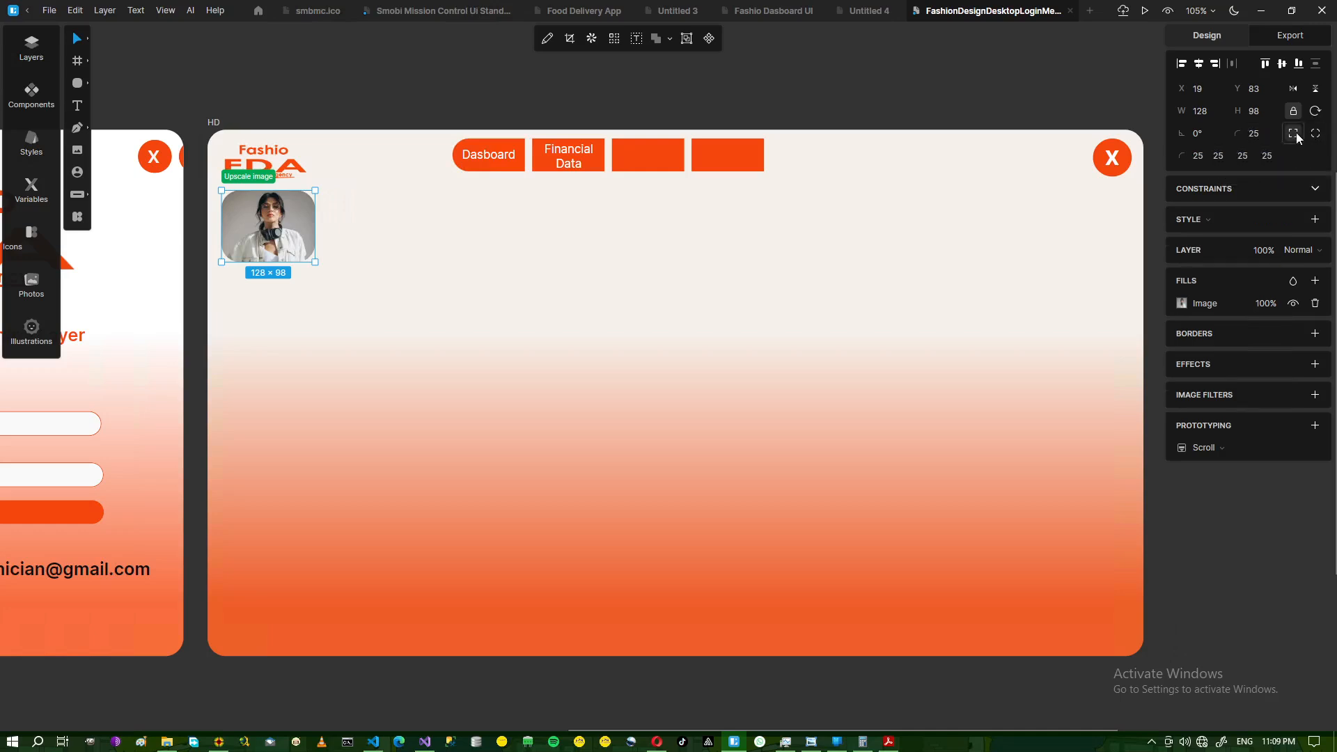
pyautogui.click(1242, 155)
pyautogui.click(1225, 156)
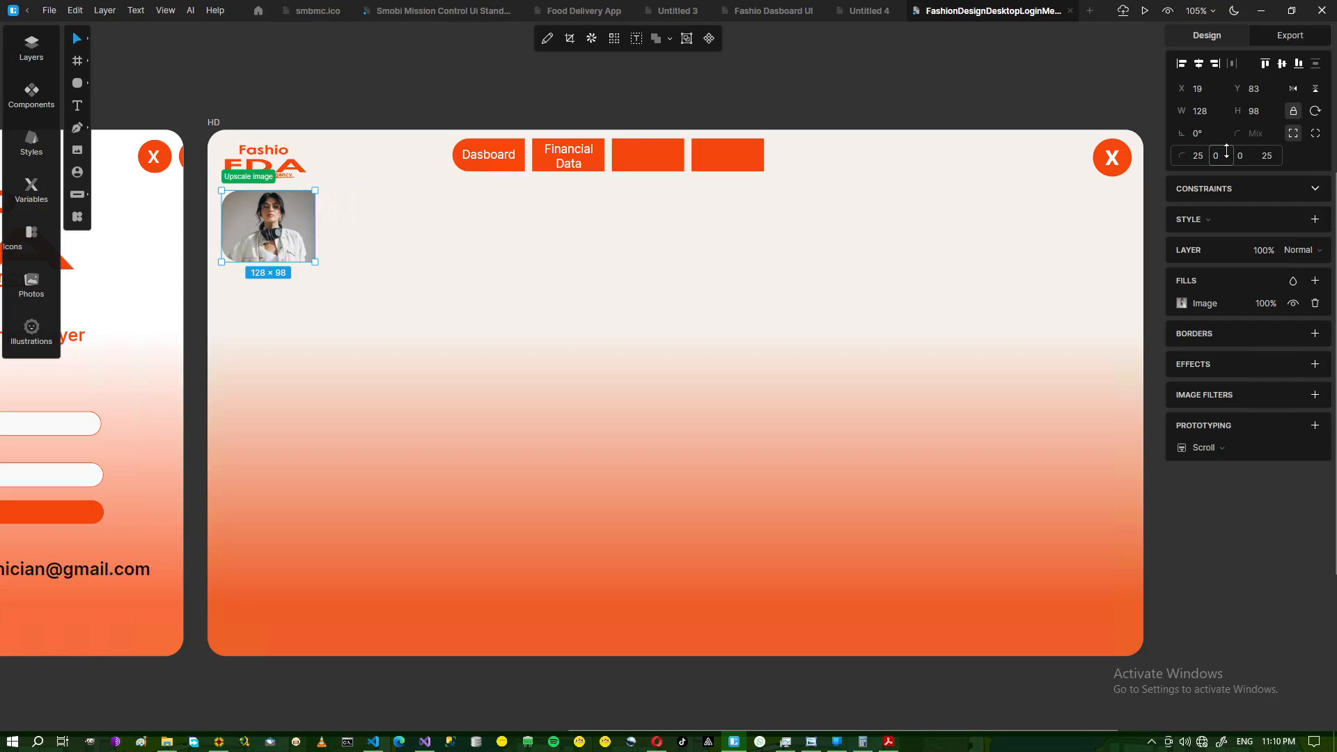
pyautogui.click(346, 238)
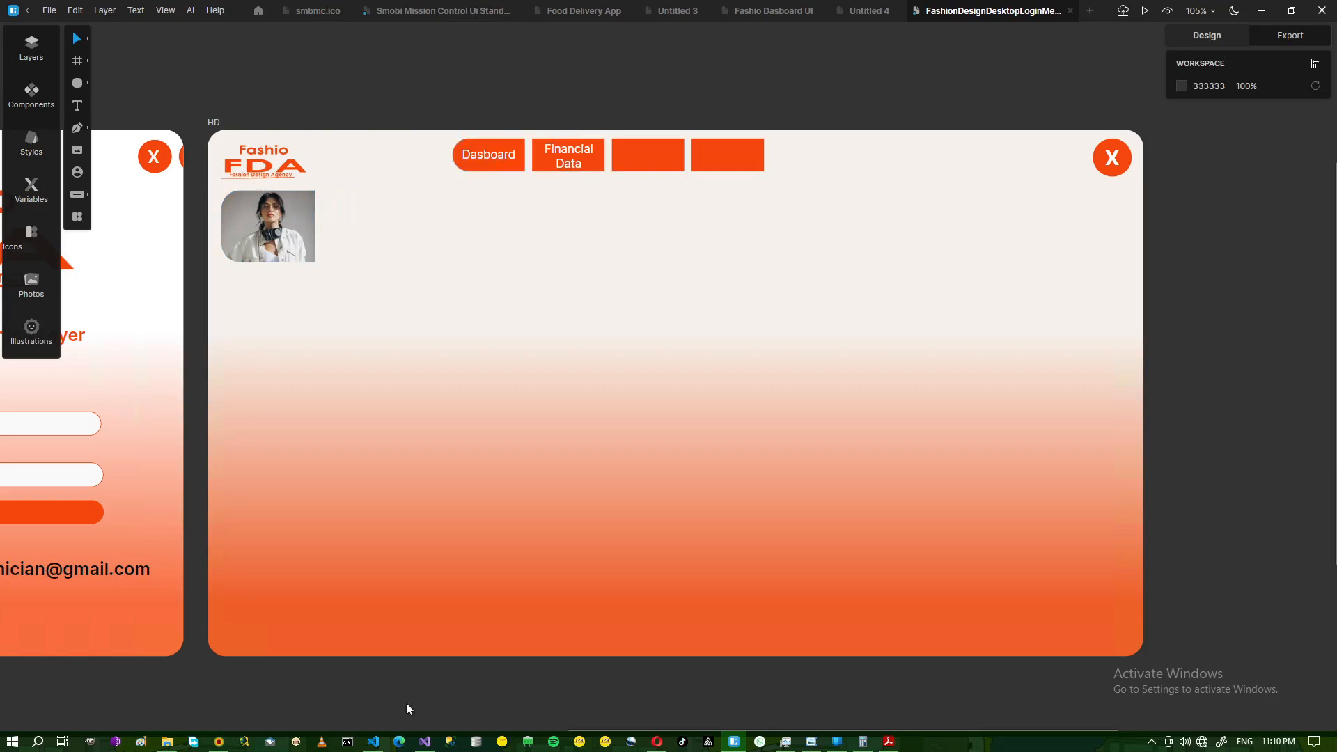
pyautogui.click(810, 741)
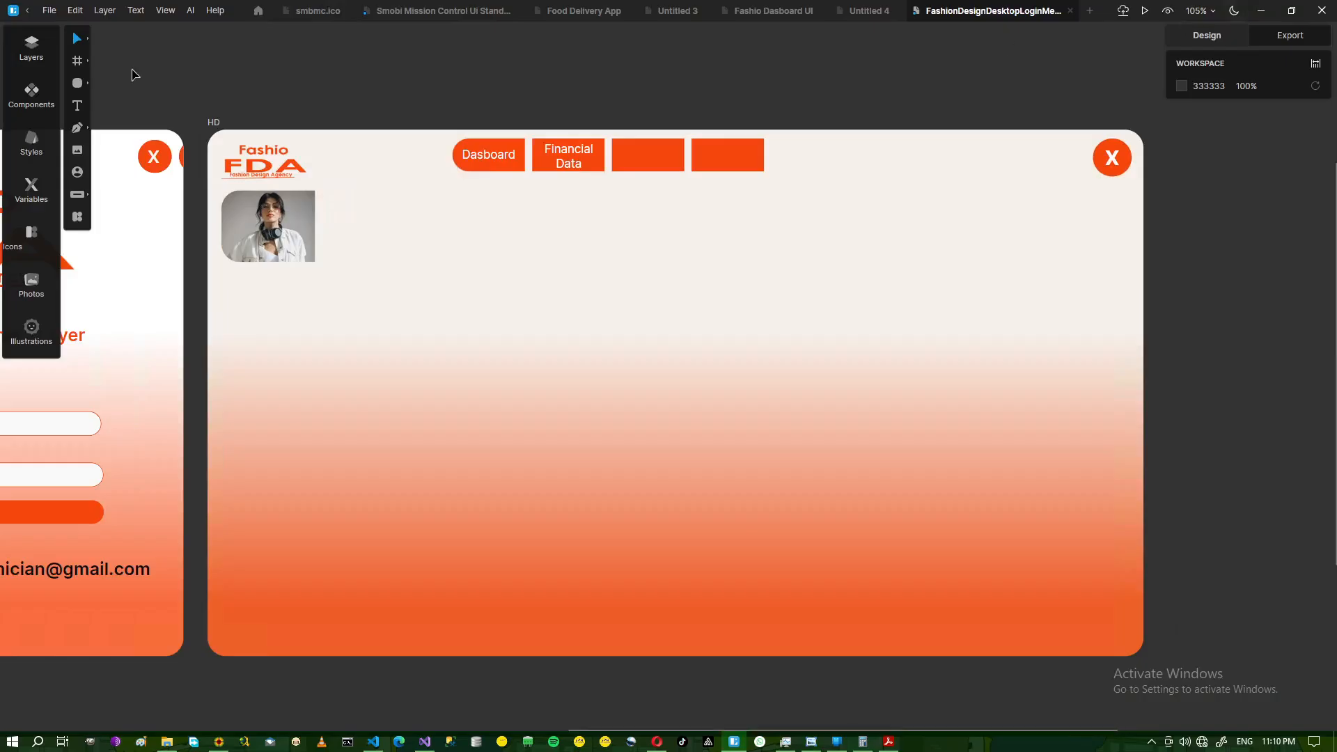
# - Add a 'Currently Logged In' text in near-black #070707 above the artboard
pyautogui.click(1255, 7)
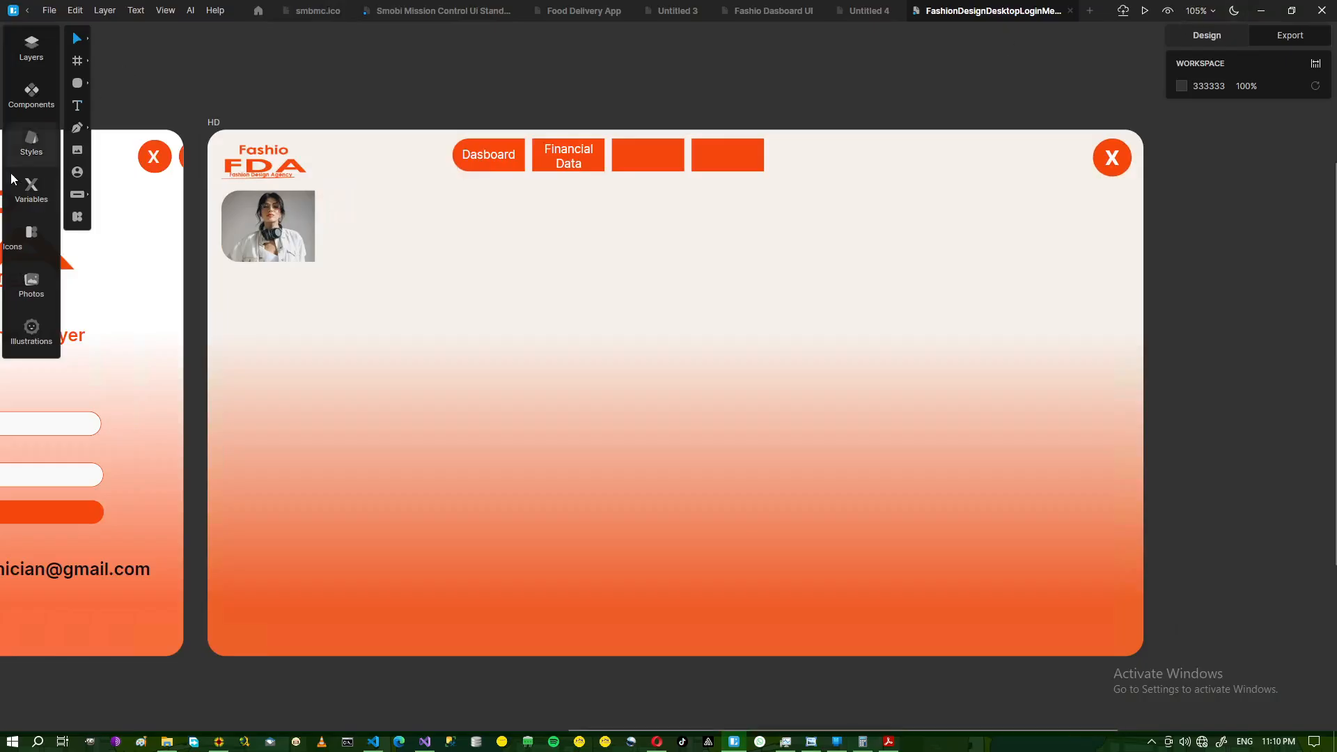
pyautogui.click(78, 109)
pyautogui.moveTo(222, 59); pyautogui.dragTo(376, 97)
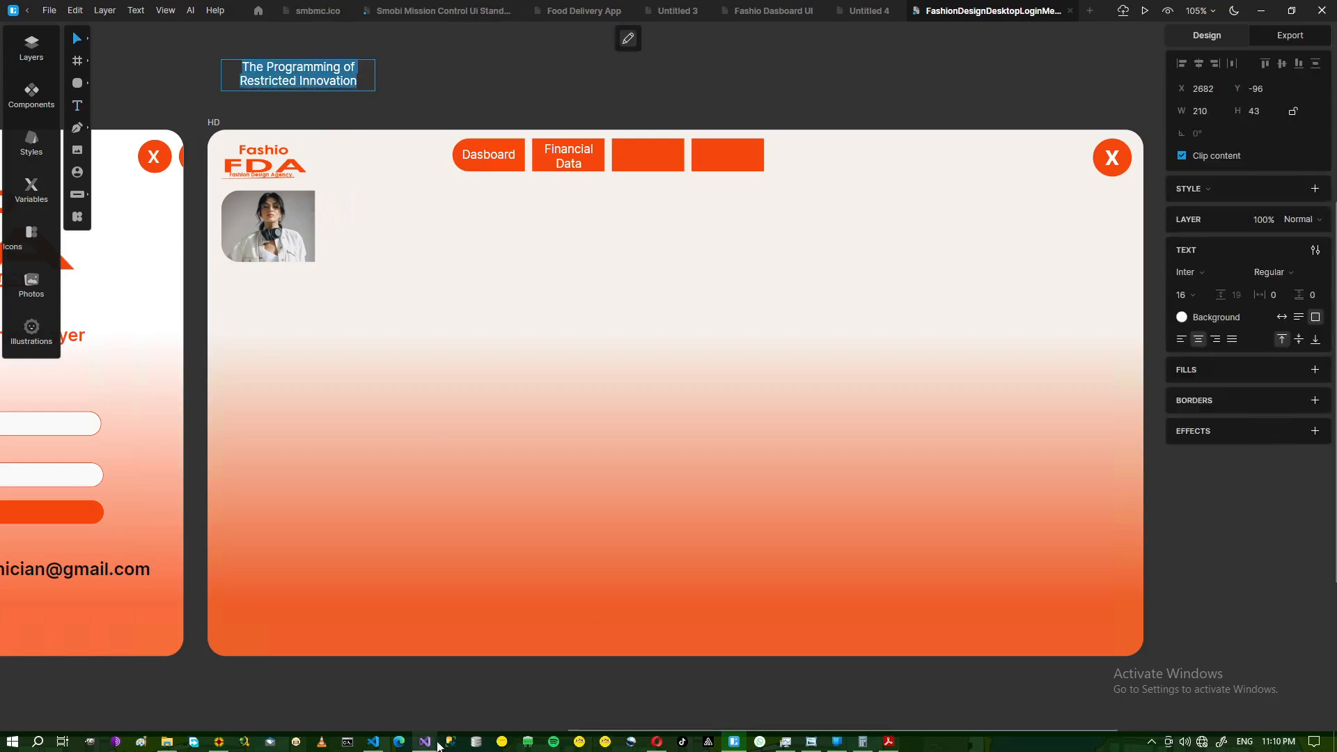
pyautogui.click(811, 742)
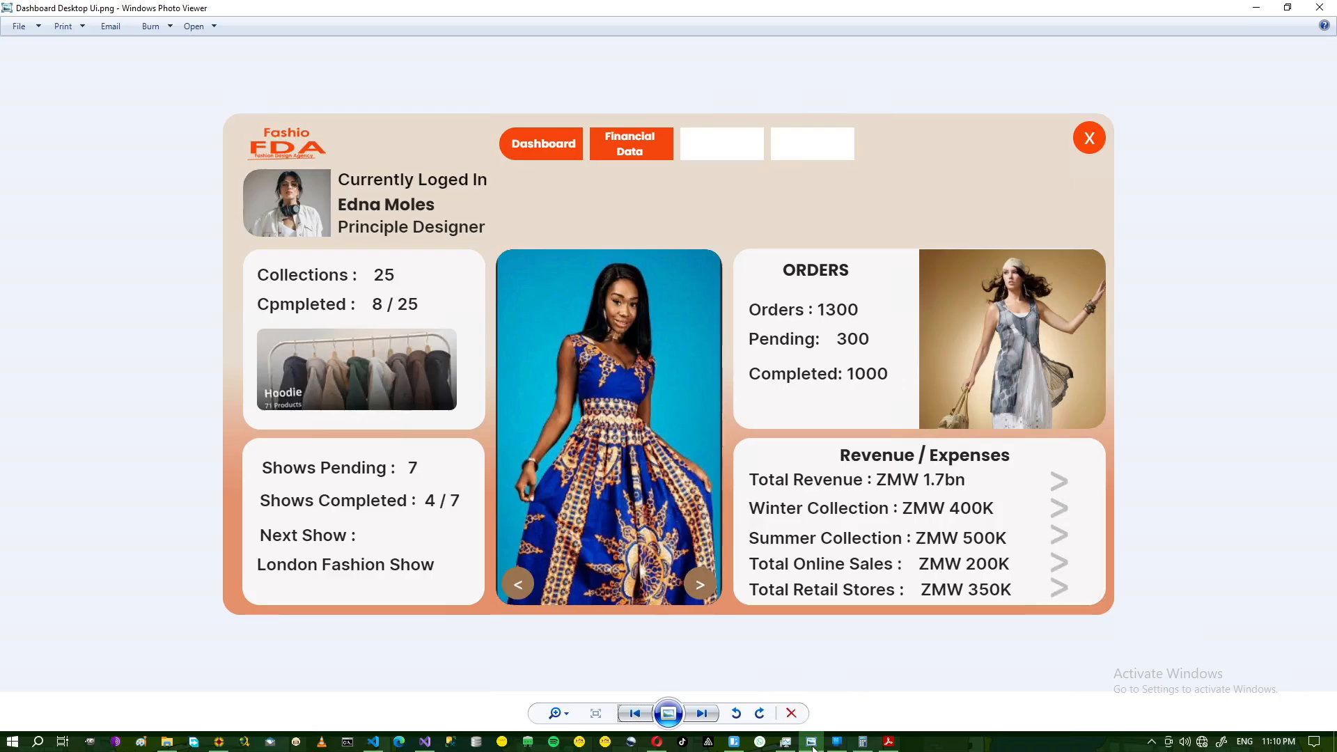
pyautogui.click(811, 742)
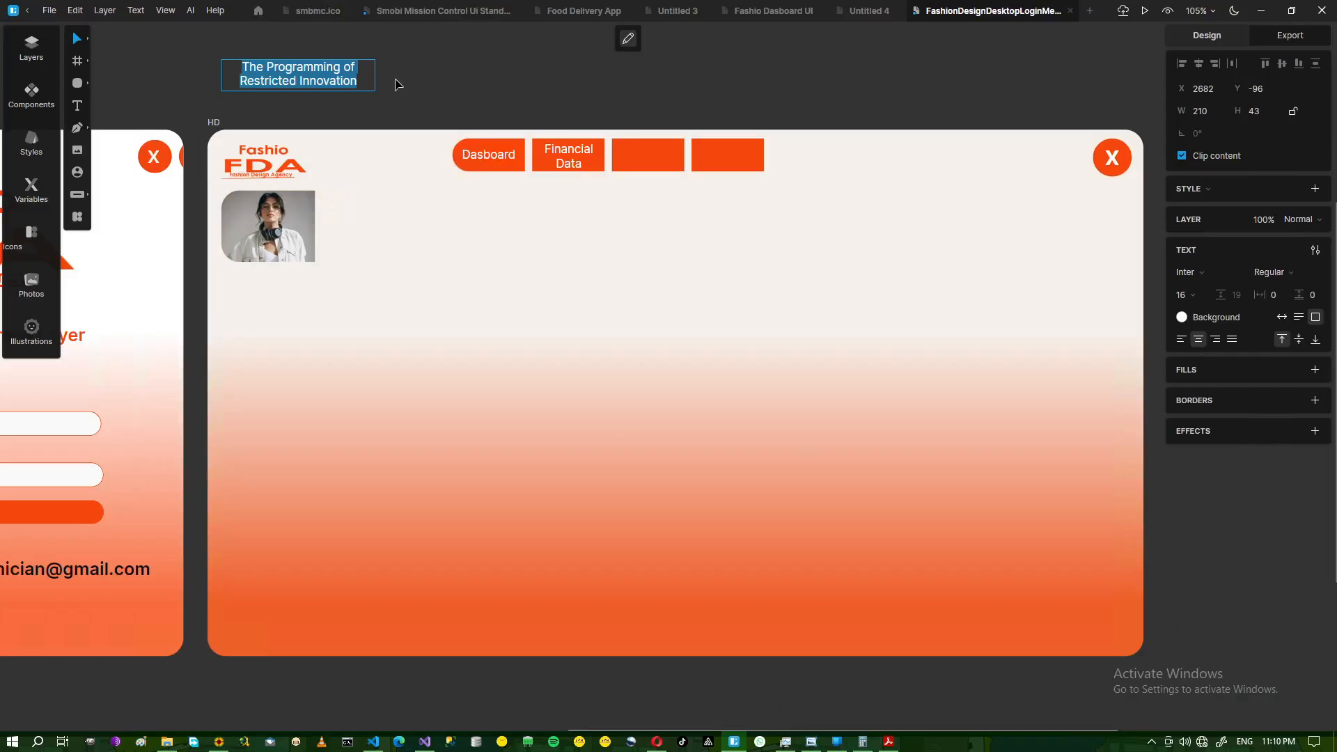
pyautogui.write('Curre')
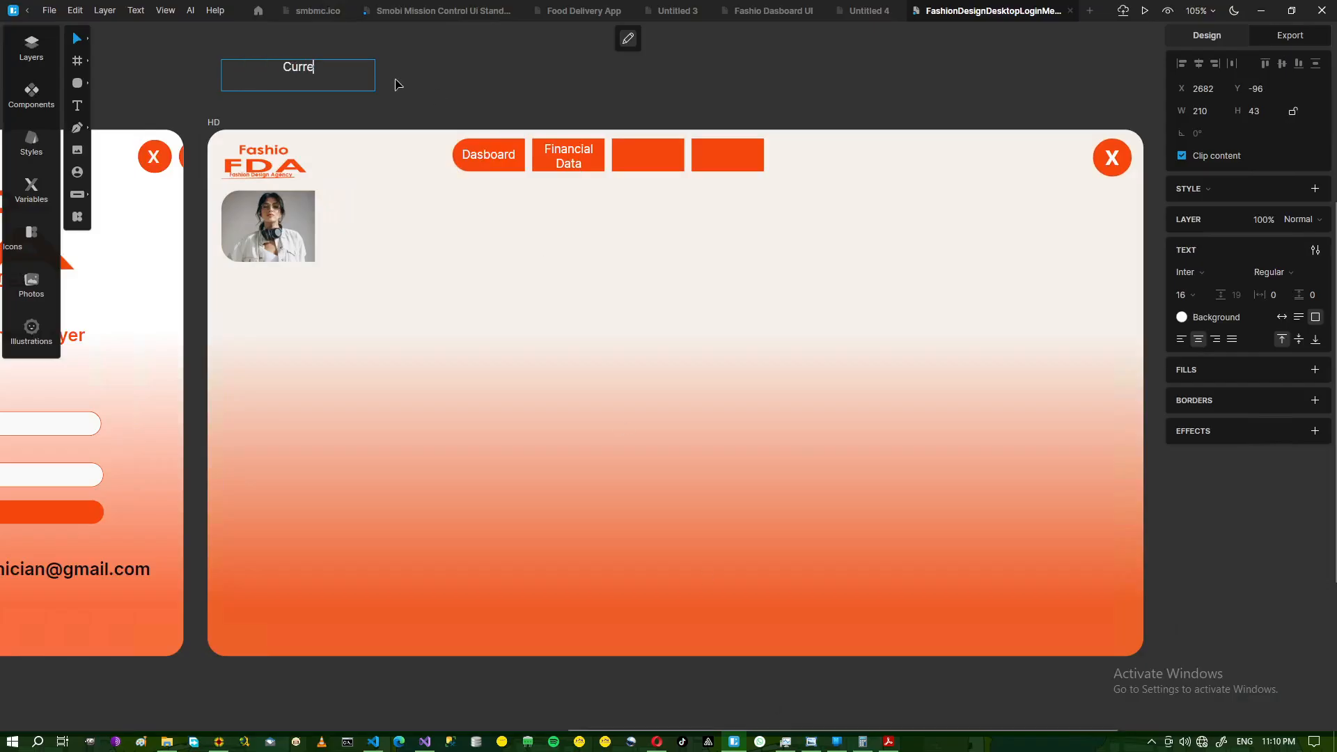
pyautogui.write('ntly Logged In')
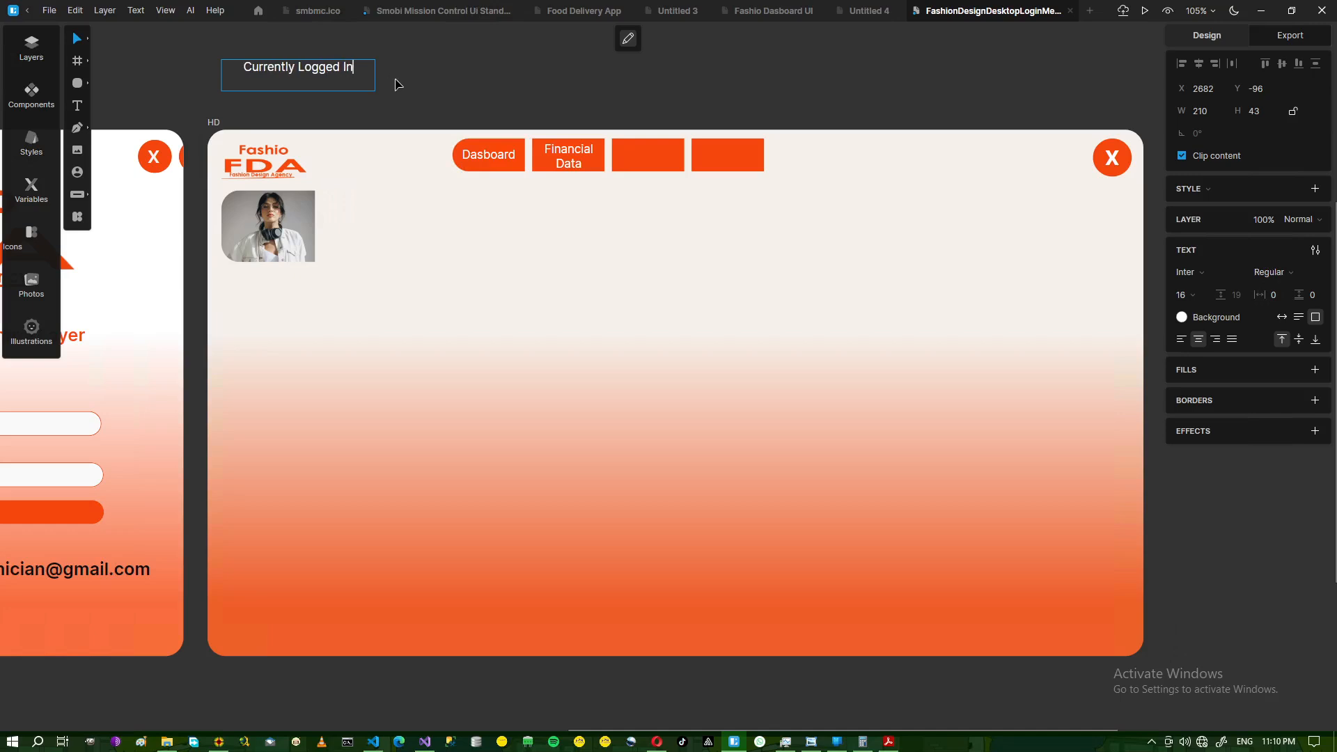
pyautogui.hotkey('ctrl', 'a')
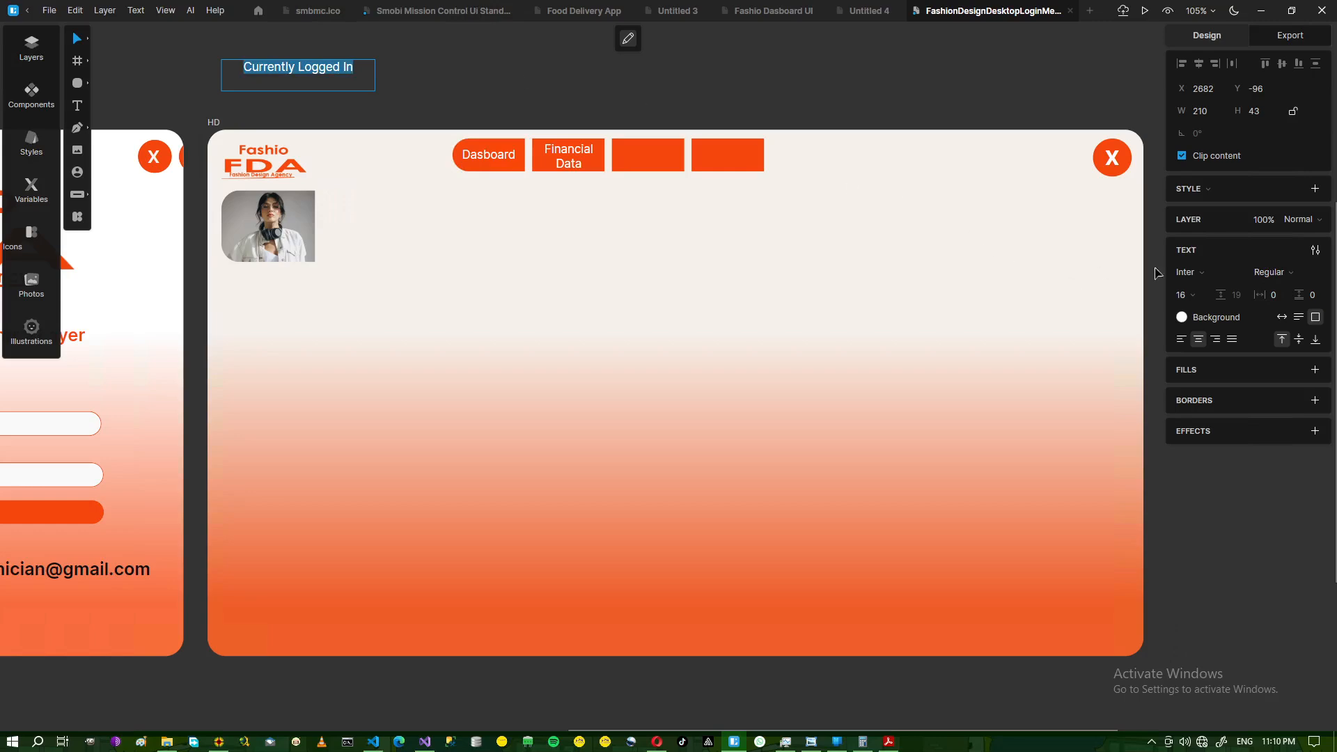
pyautogui.click(1181, 317)
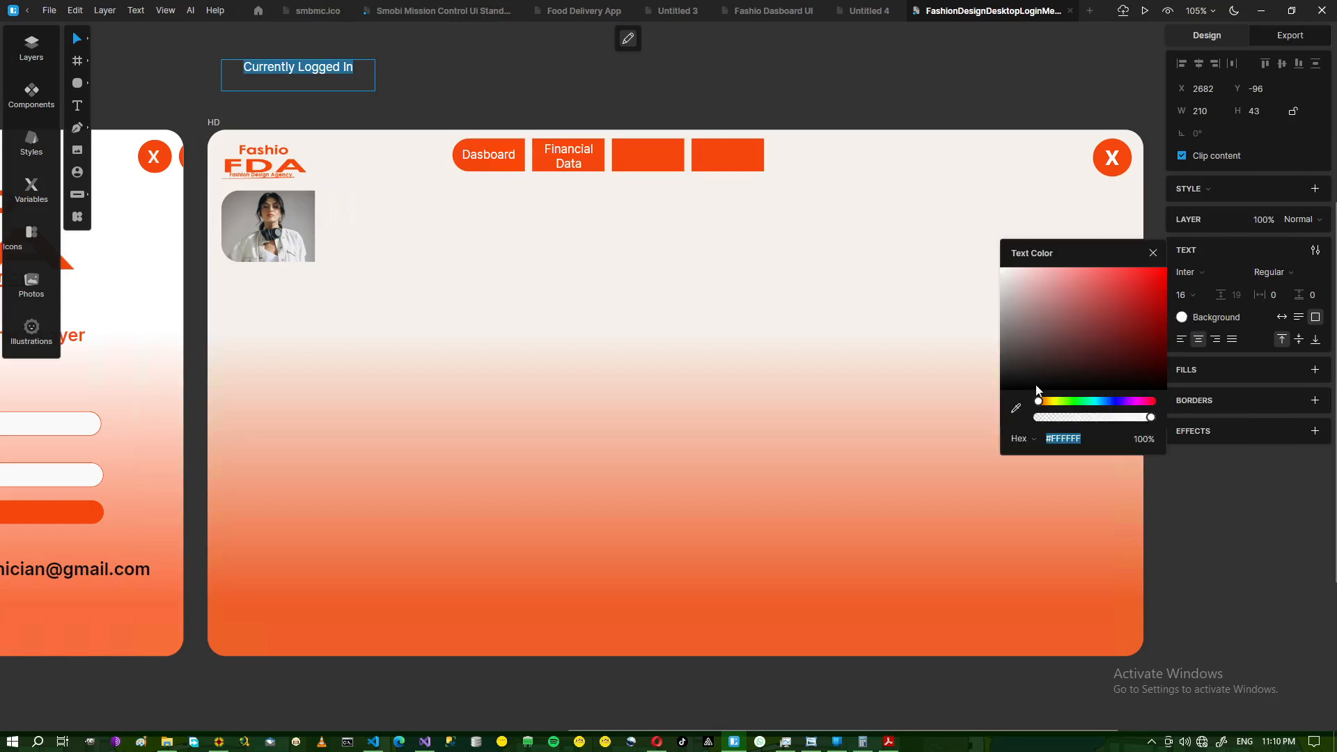
pyautogui.click(1004, 385)
pyautogui.press('Escape')
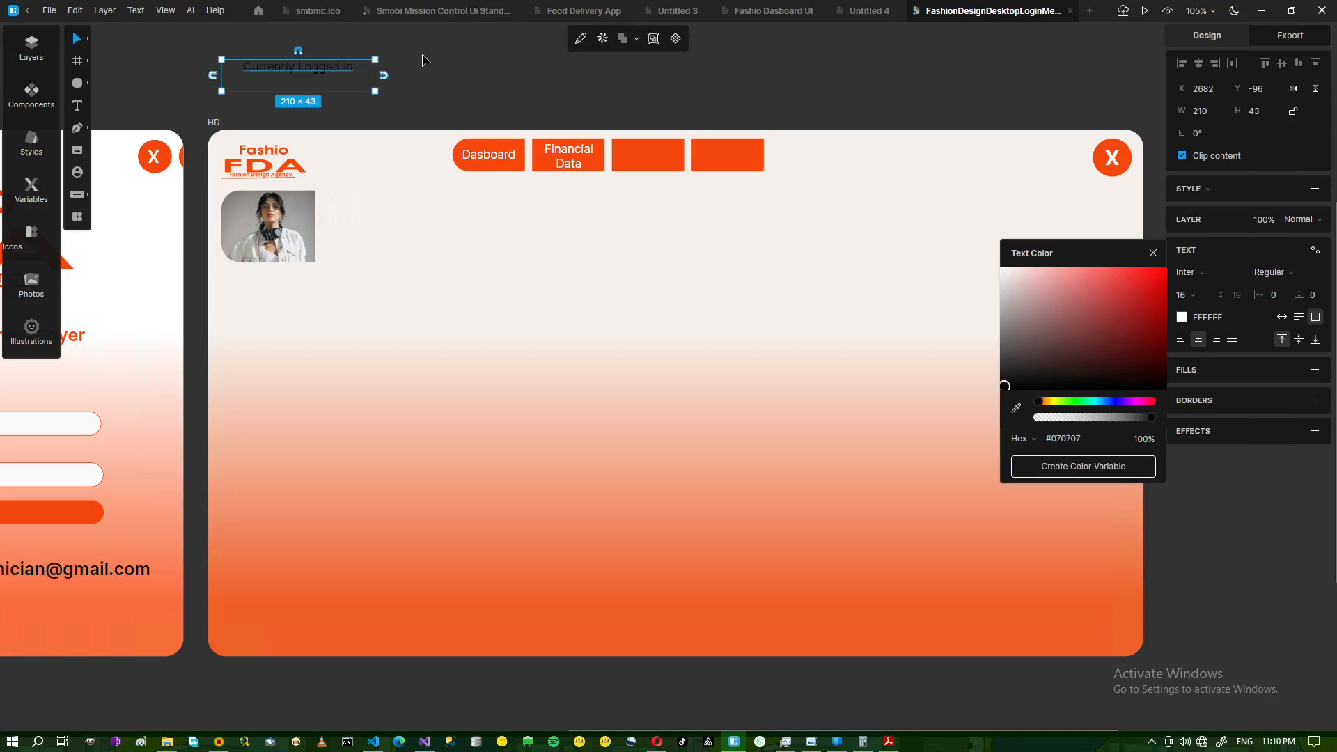
# - Resize the Currently Logged In text box and place it beside the profile photo
pyautogui.moveTo(318, 72); pyautogui.dragTo(315, 76)
pyautogui.click(399, 80)
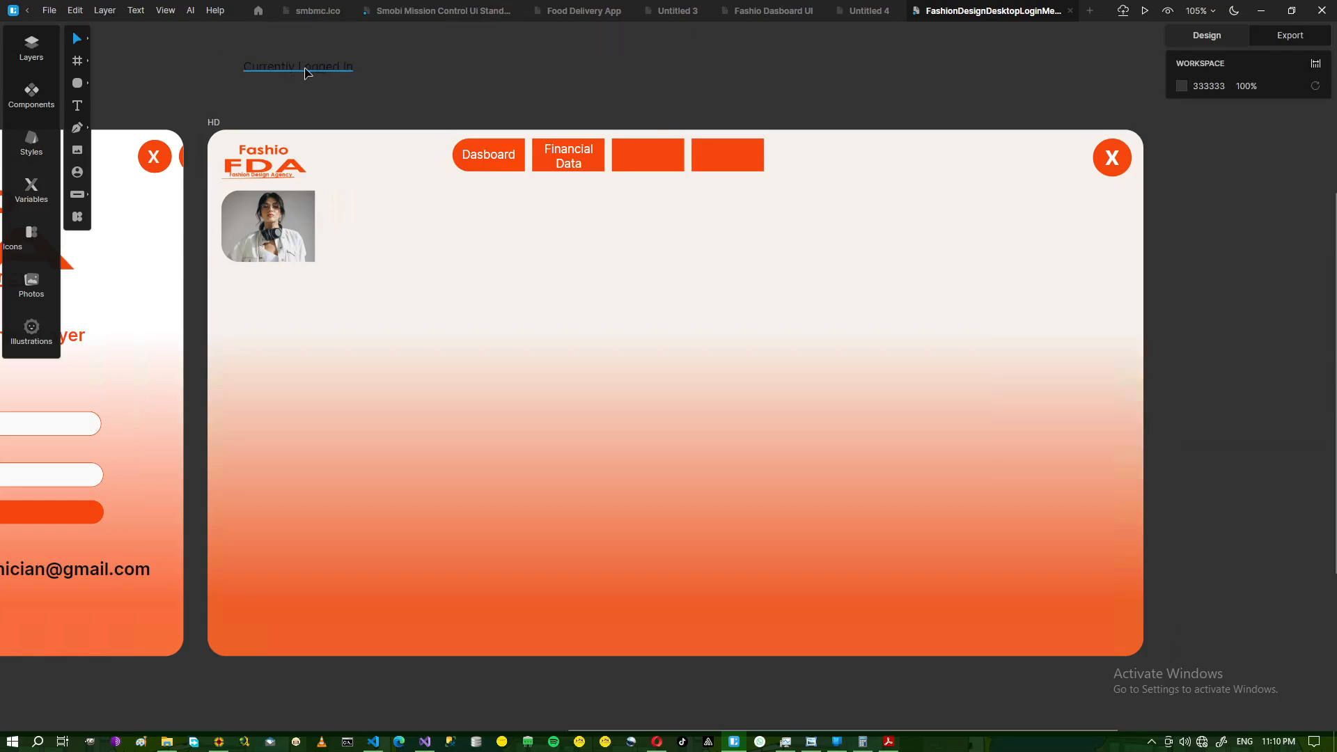
pyautogui.click(261, 73)
pyautogui.moveTo(223, 66); pyautogui.dragTo(374, 216)
pyautogui.click(411, 90)
pyautogui.click(305, 75)
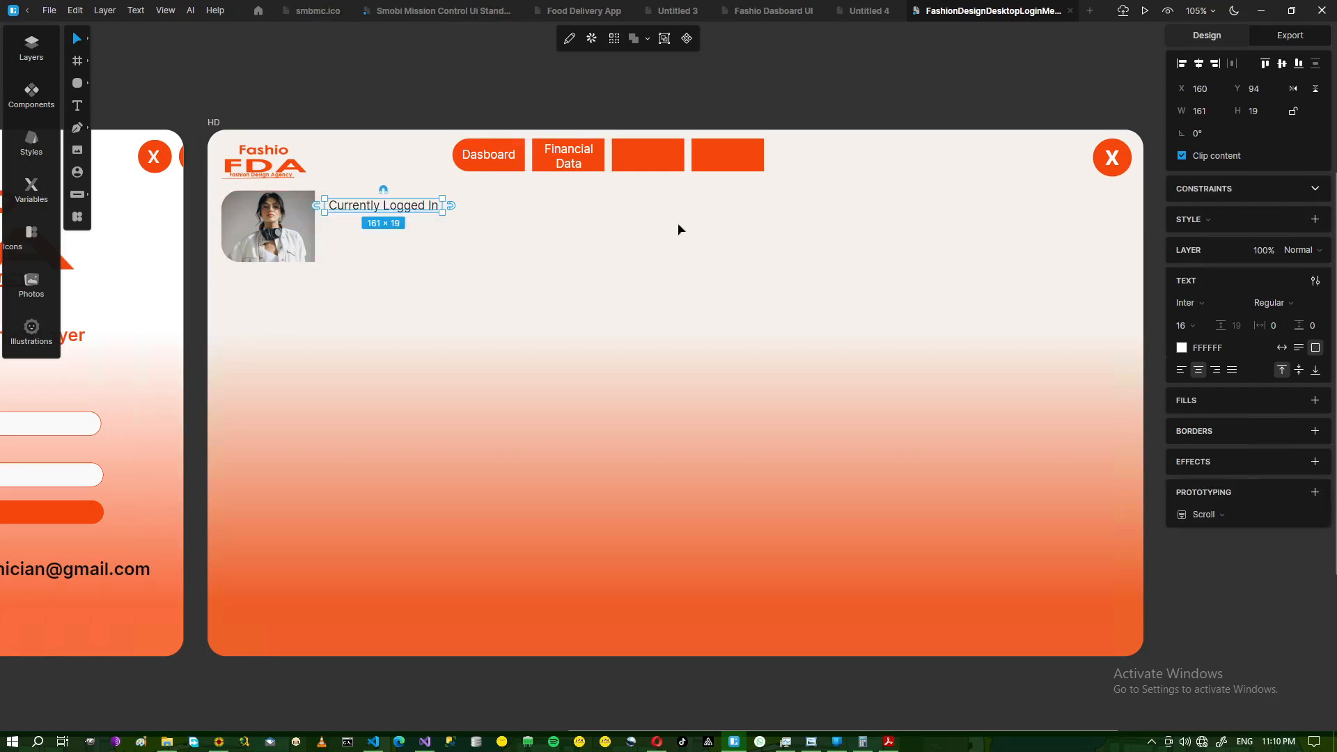
# - Set the label to Semi Bold weight and compare it with the reference mockup
pyautogui.doubleClick(331, 207)
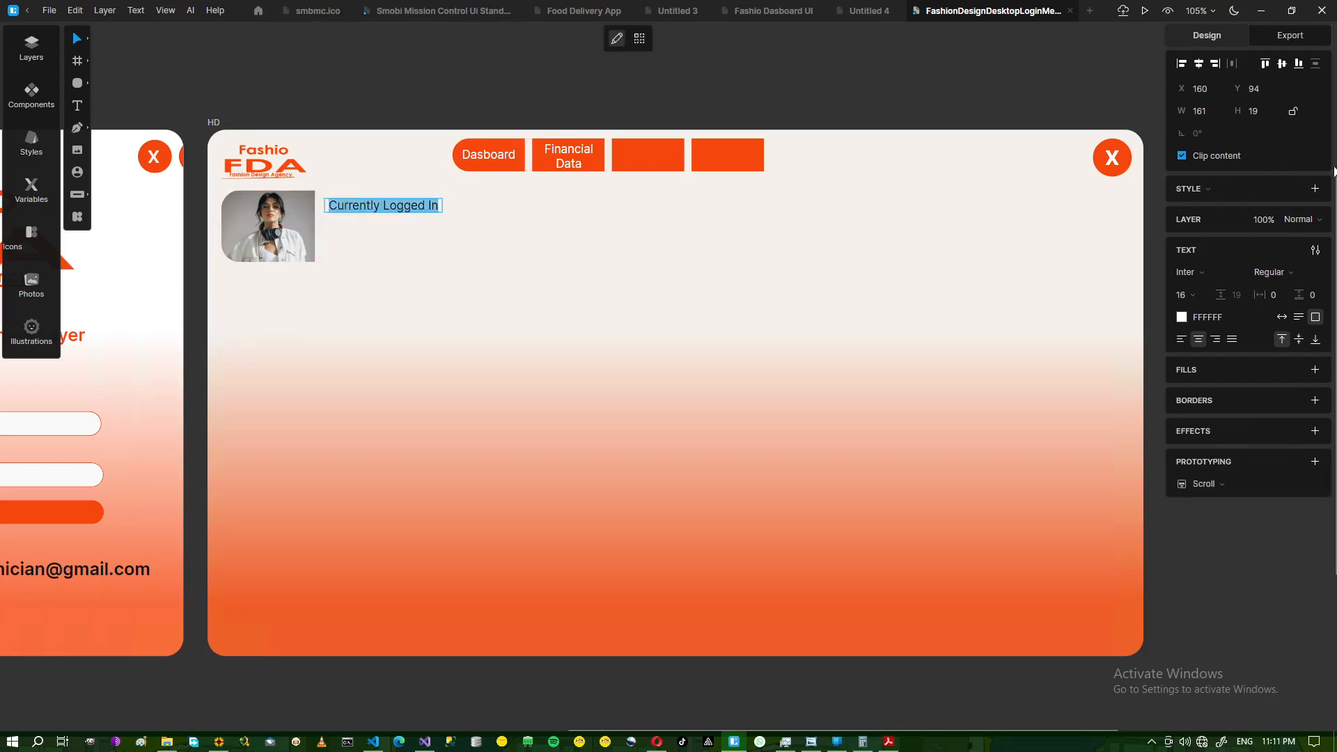
pyautogui.click(1326, 275)
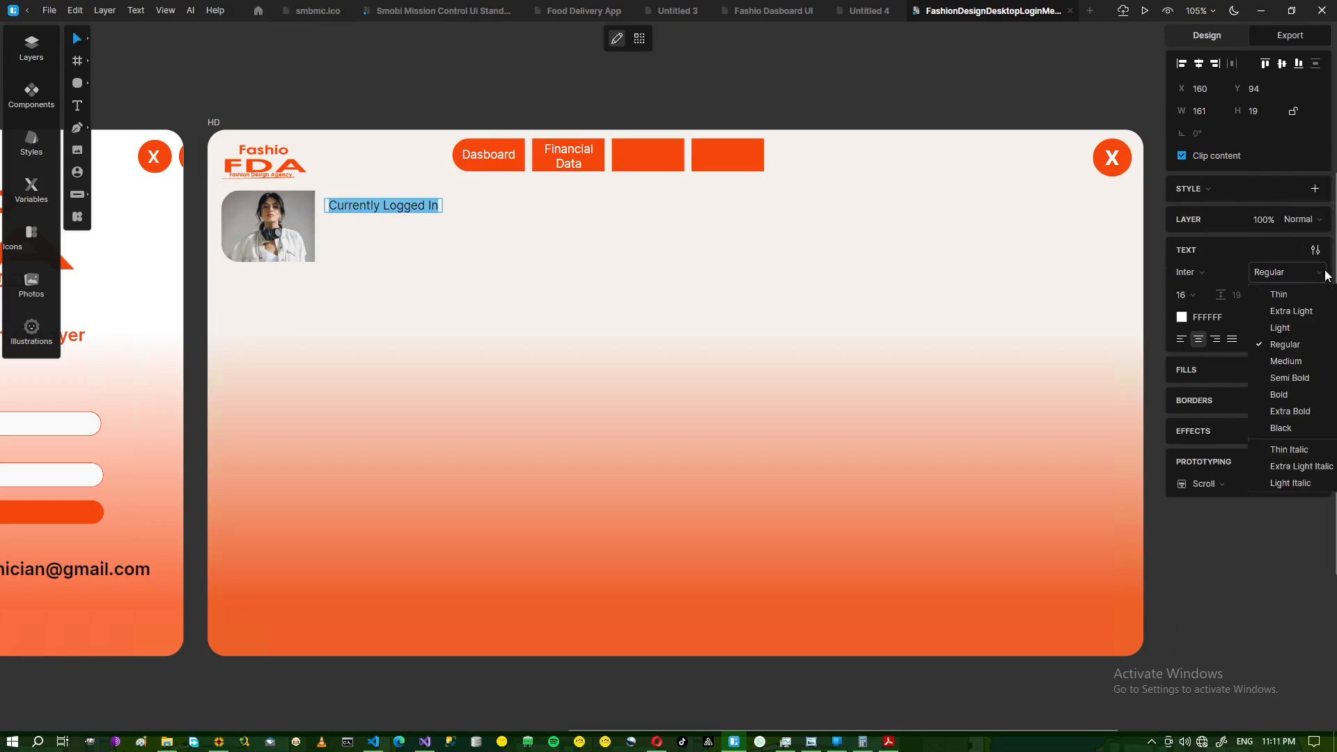
pyautogui.click(1292, 373)
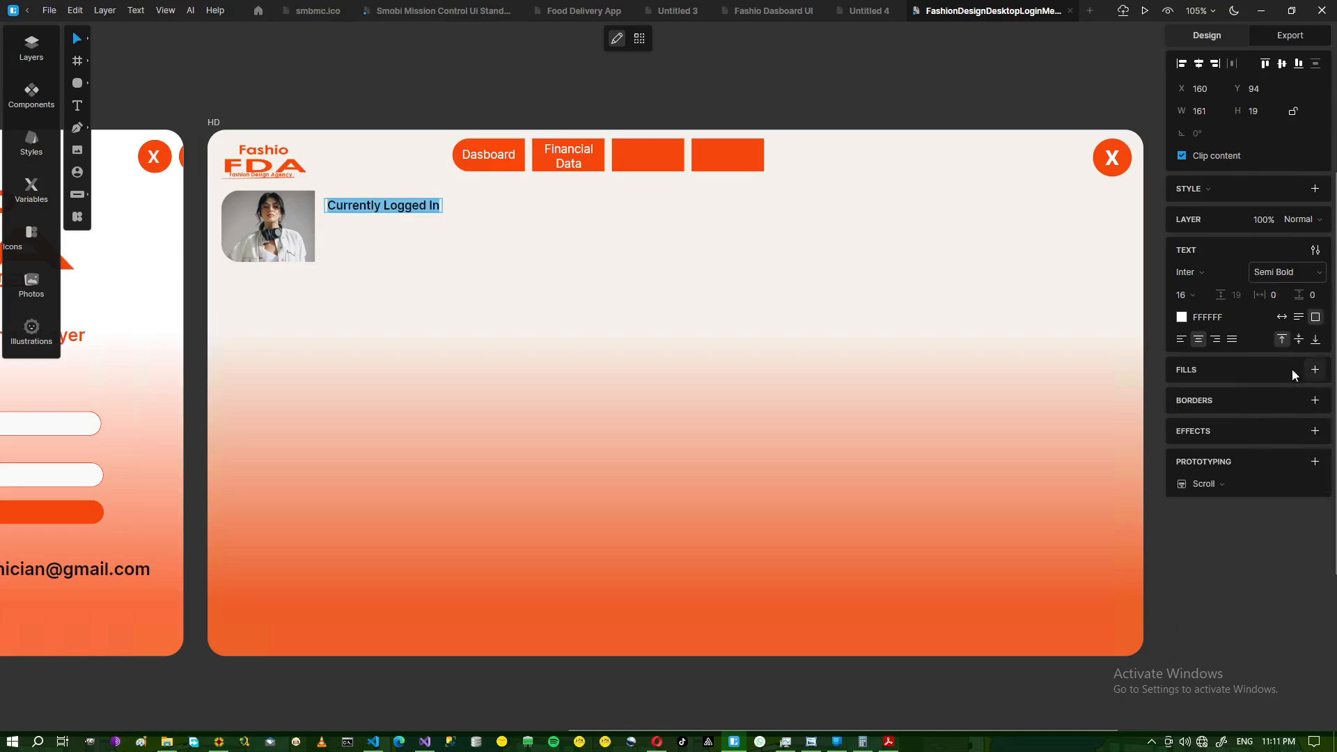
pyautogui.press('Escape')
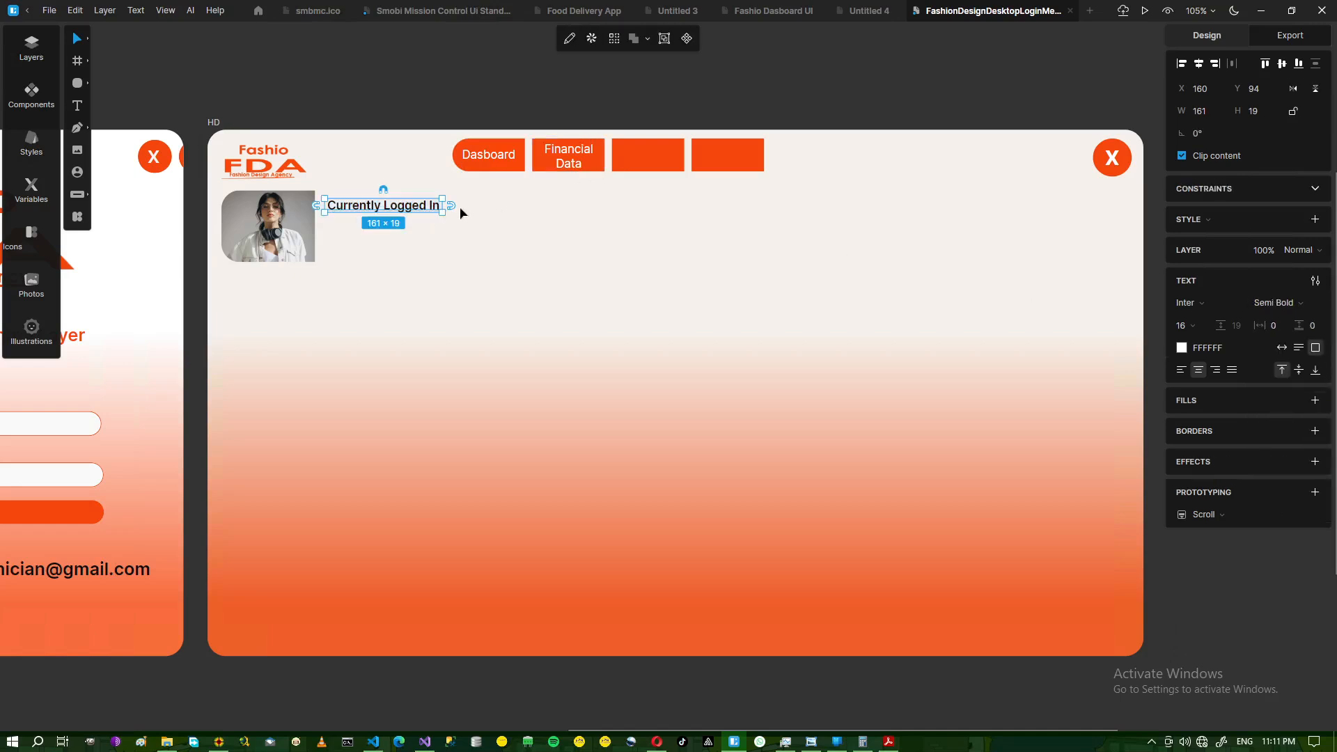
pyautogui.click(402, 228)
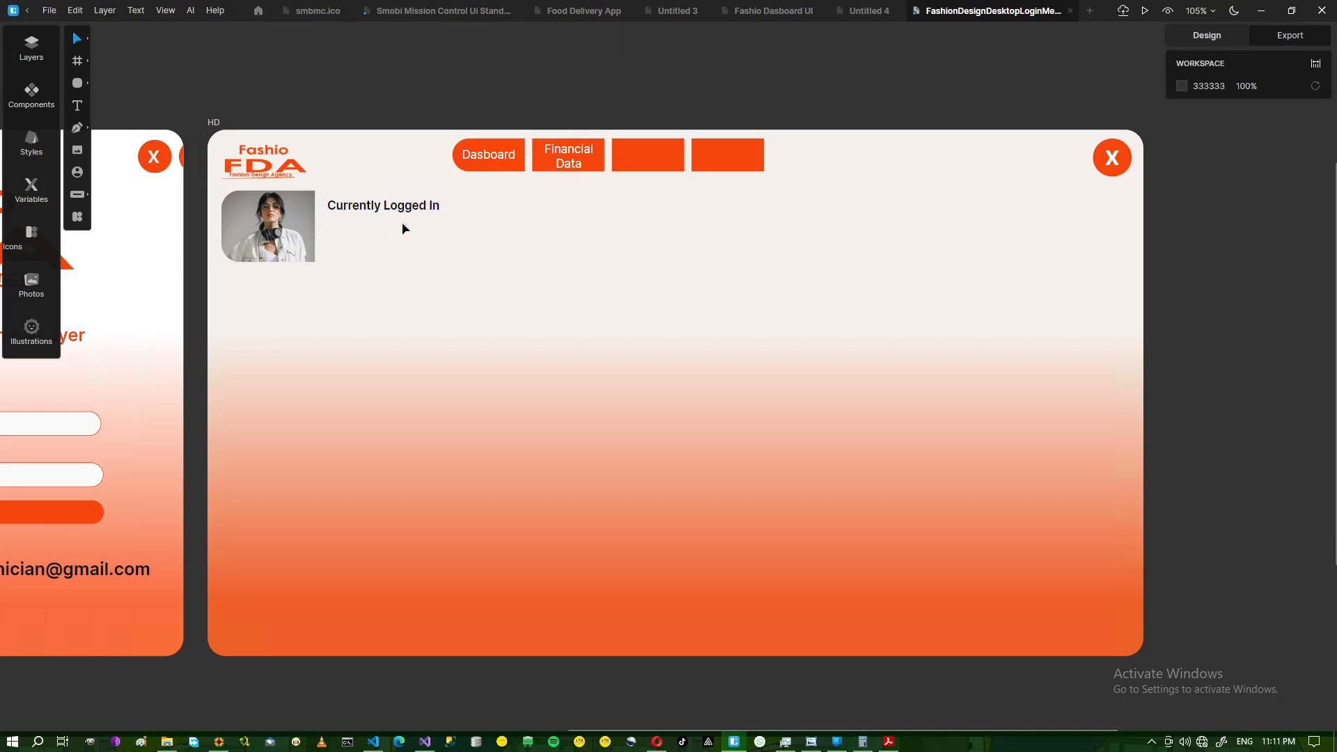
pyautogui.click(822, 746)
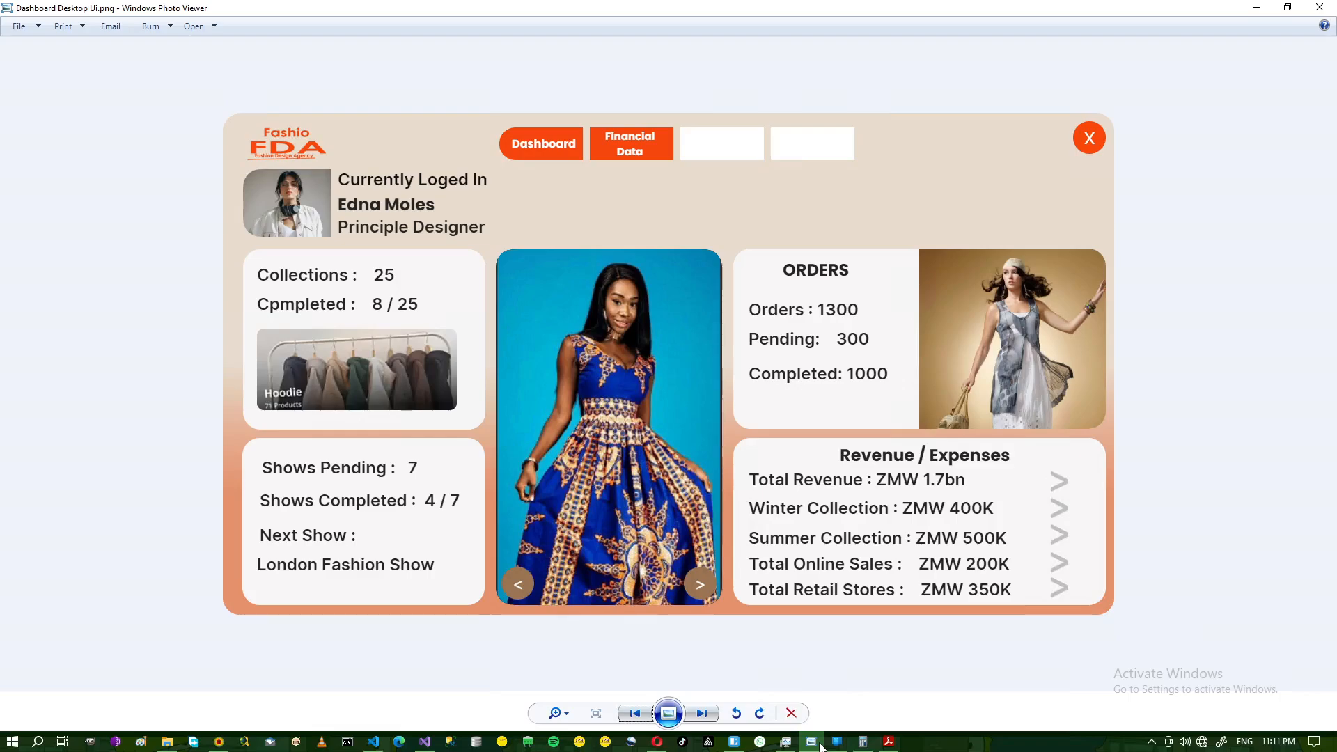
pyautogui.click(822, 745)
pyautogui.click(353, 212)
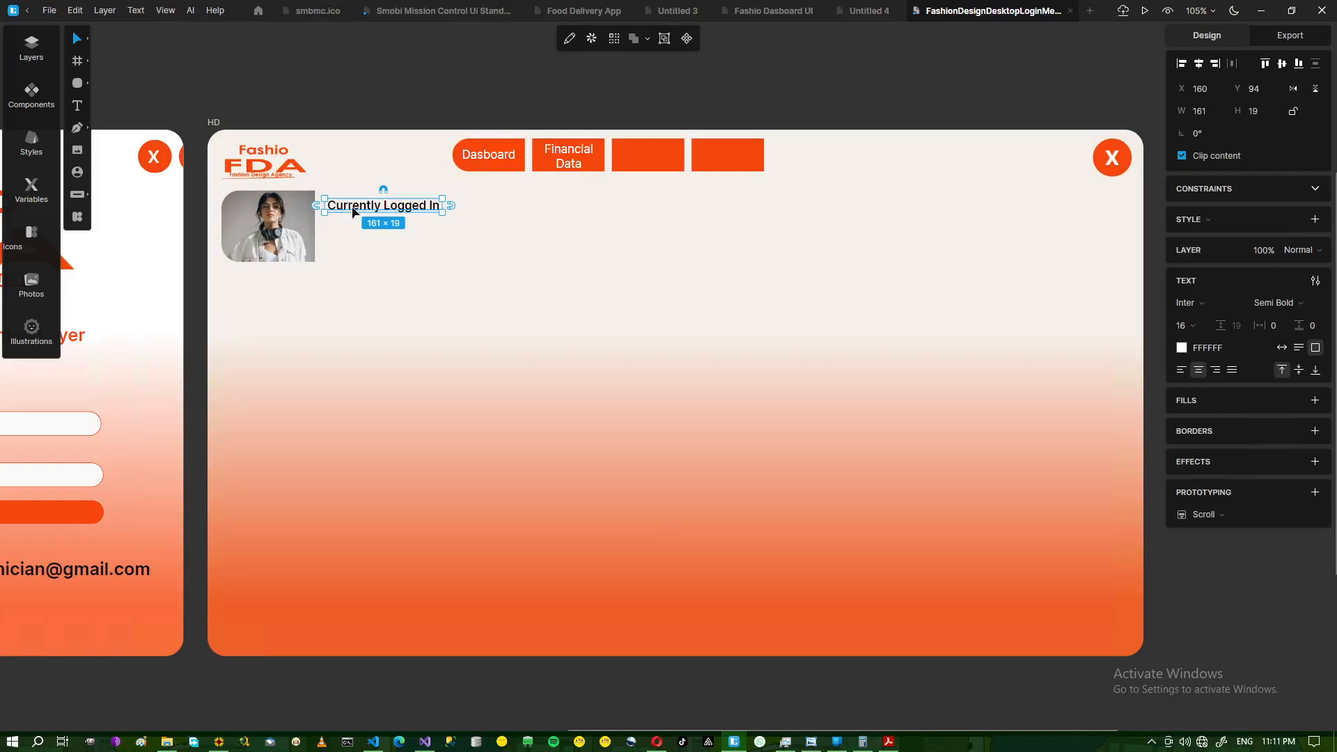
# - Duplicate the label below itself and replace the text with the designer's name
pyautogui.hotkey('ctrl', 'd')
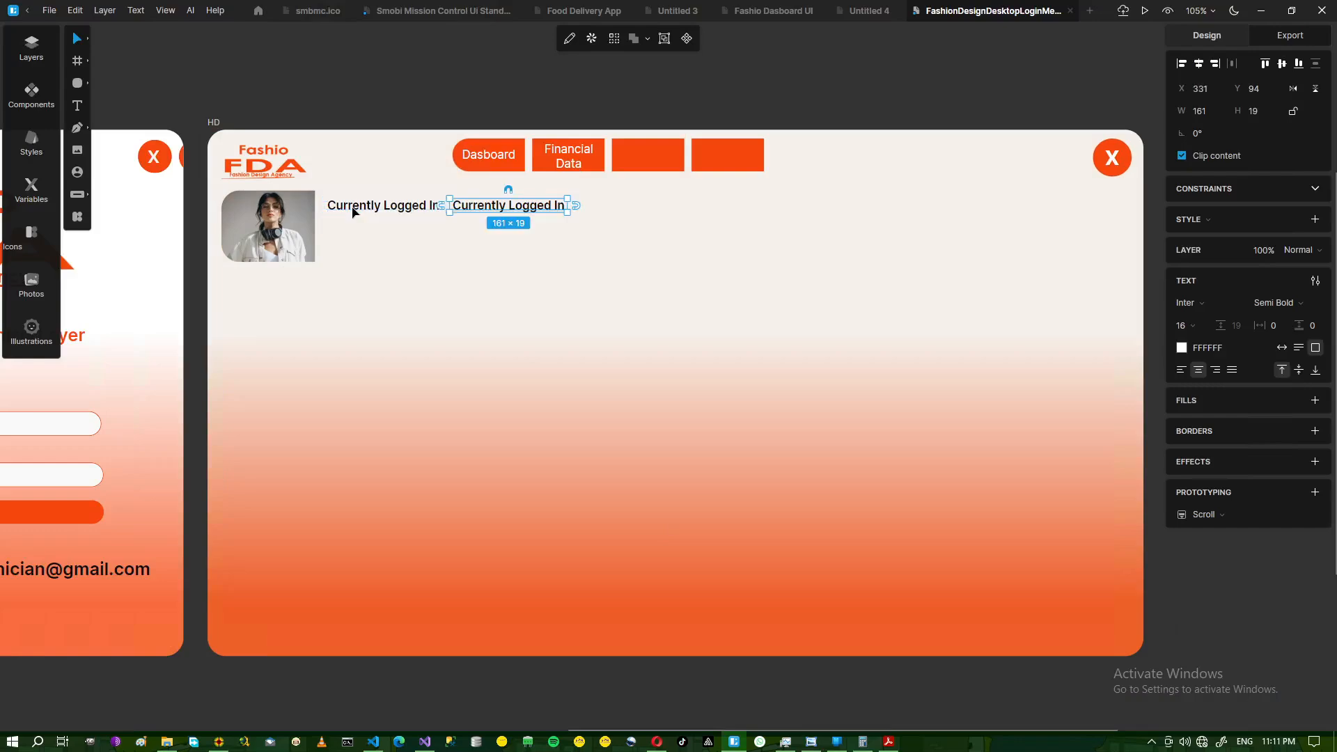
pyautogui.click(474, 220)
pyautogui.click(478, 206)
pyautogui.click(483, 215)
pyautogui.moveTo(480, 209); pyautogui.dragTo(422, 240)
pyautogui.doubleClick(418, 234)
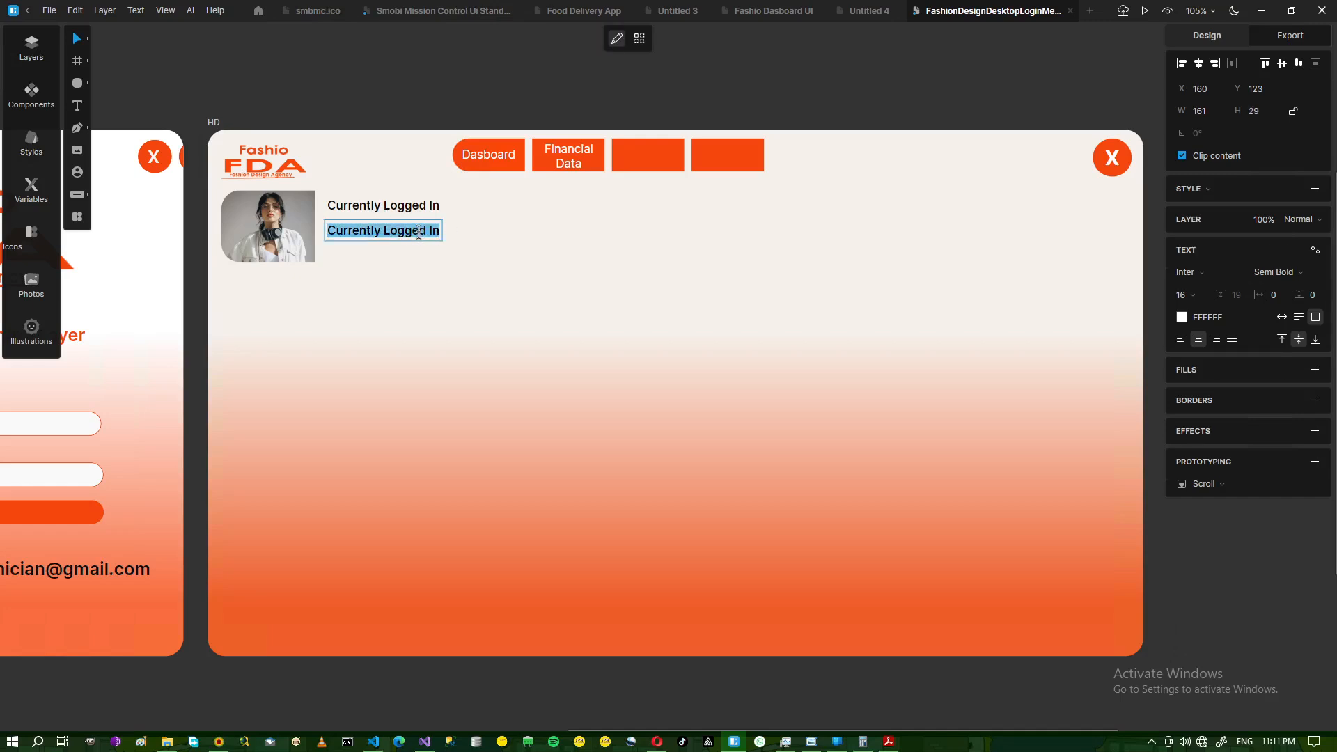
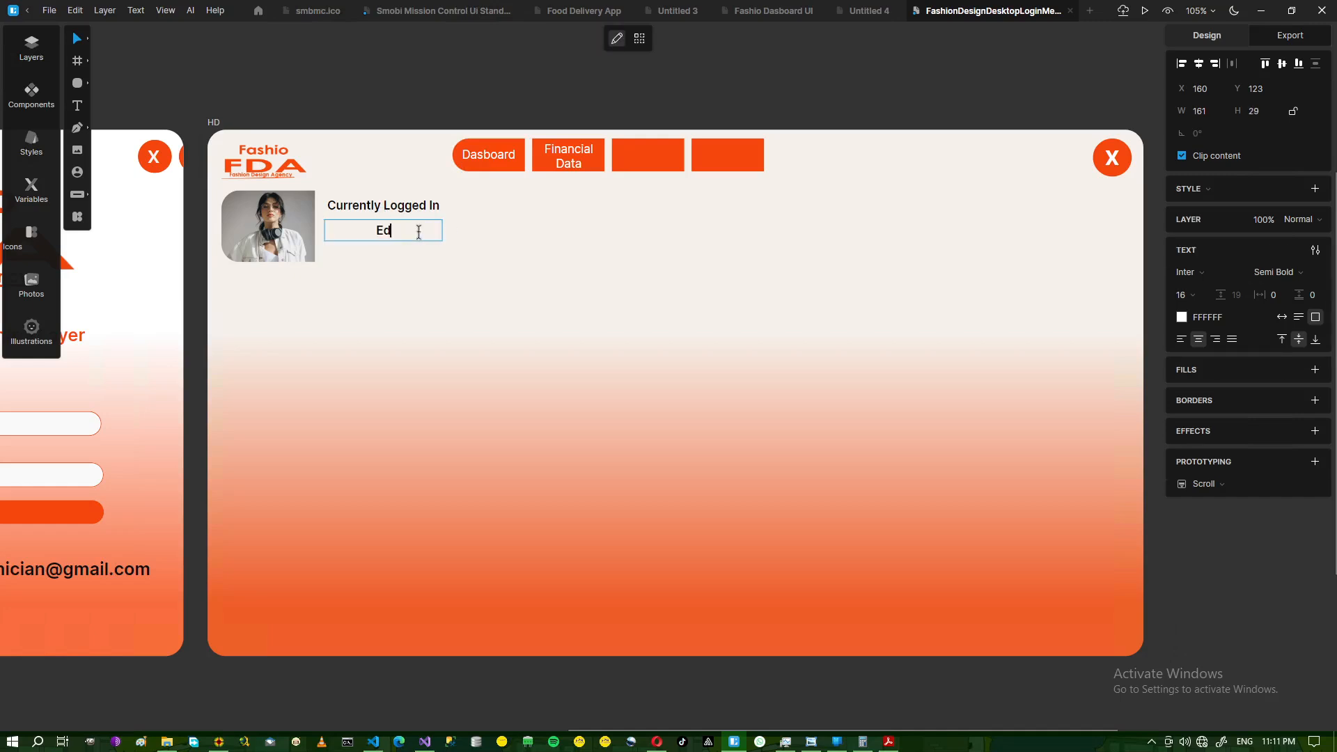
# - Set the name to 24 px and align it with the label above
pyautogui.click(1206, 293)
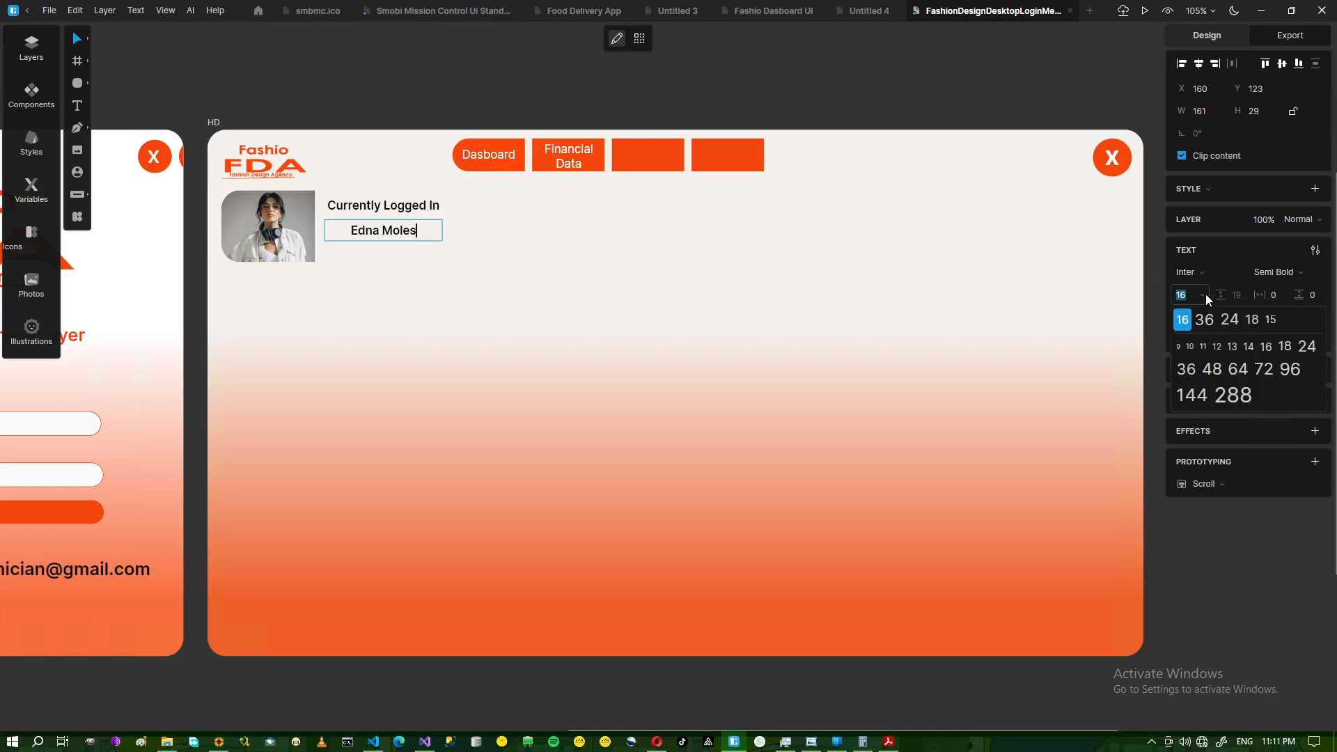
pyautogui.click(1239, 321)
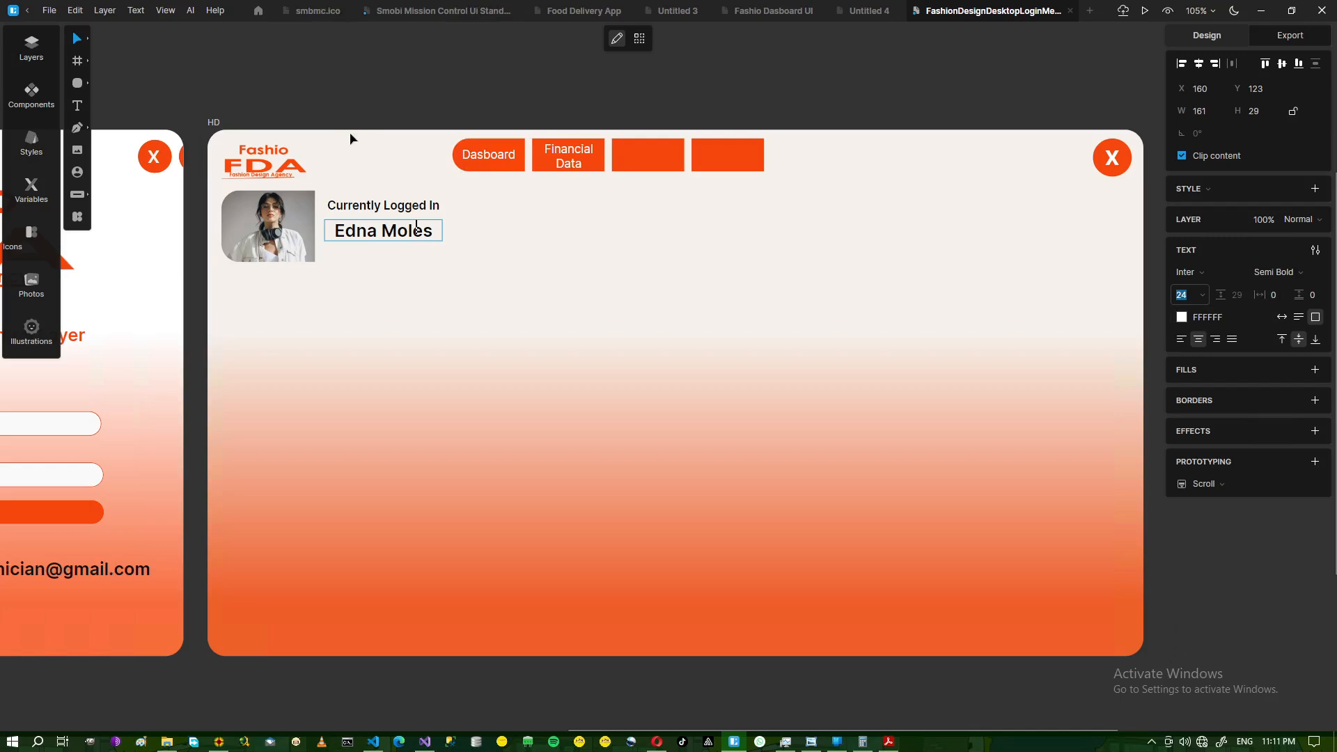
pyautogui.press('Escape')
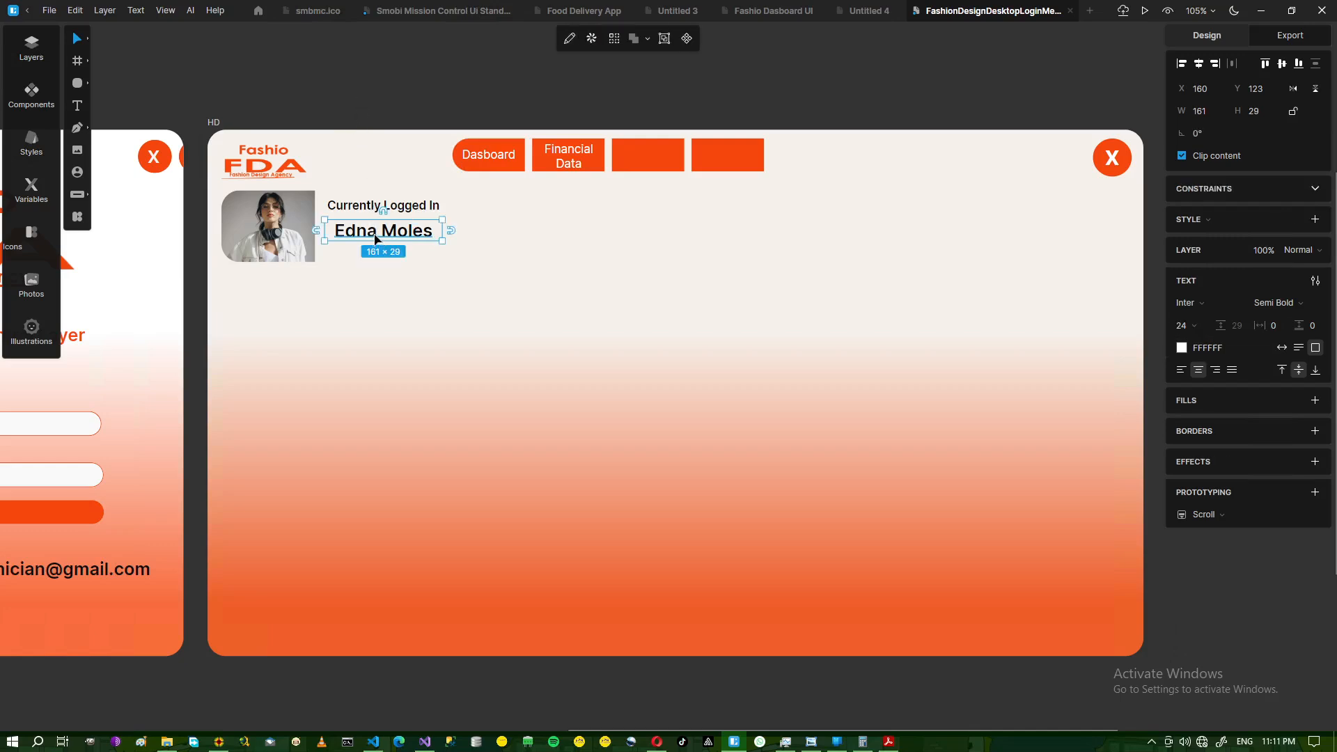
pyautogui.moveTo(376, 238); pyautogui.dragTo(420, 226)
pyautogui.click(355, 103)
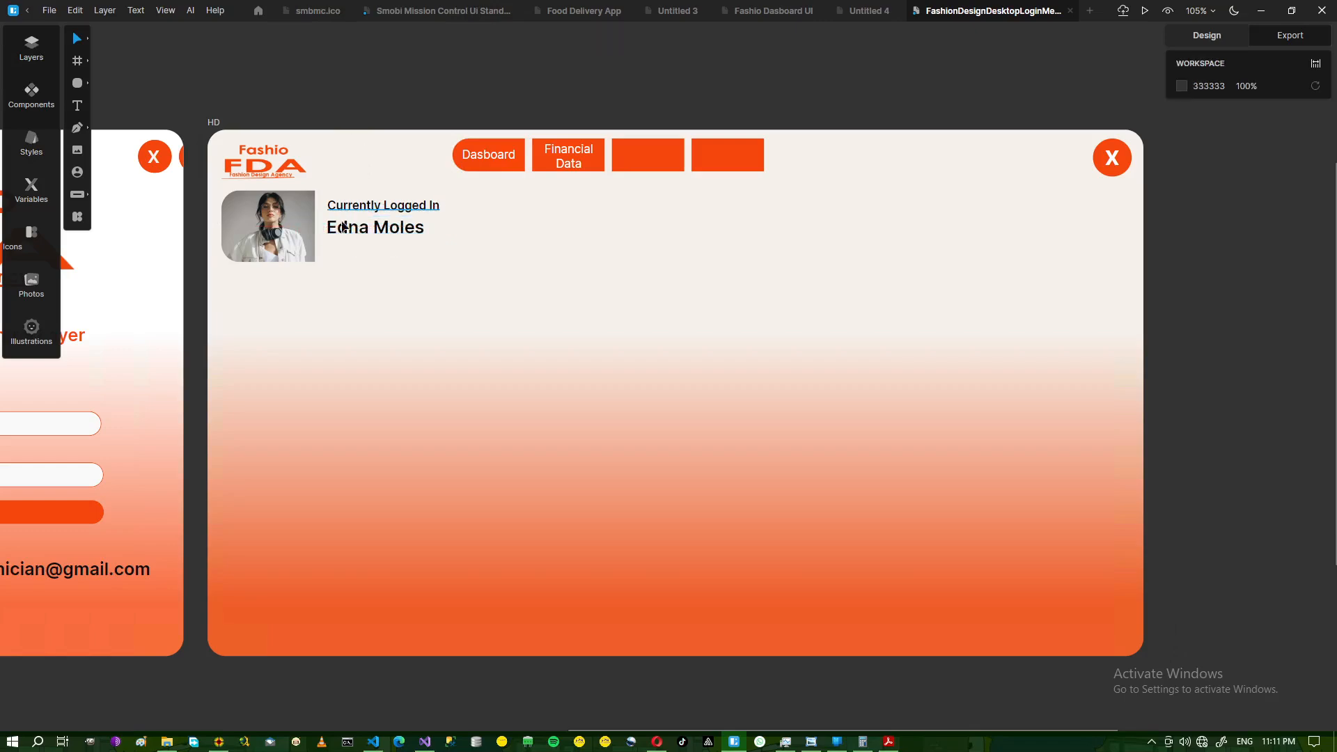
pyautogui.click(345, 234)
pyautogui.moveTo(346, 233); pyautogui.dragTo(347, 233)
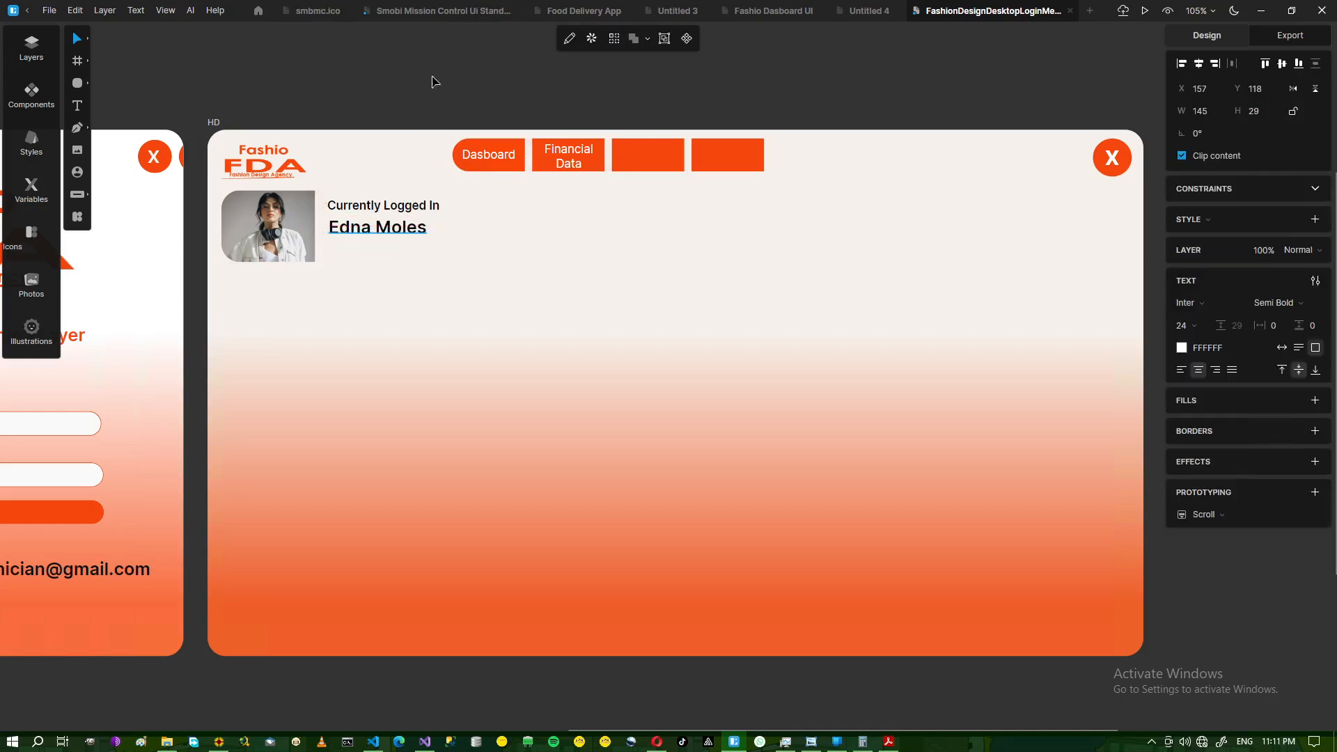
pyautogui.click(382, 98)
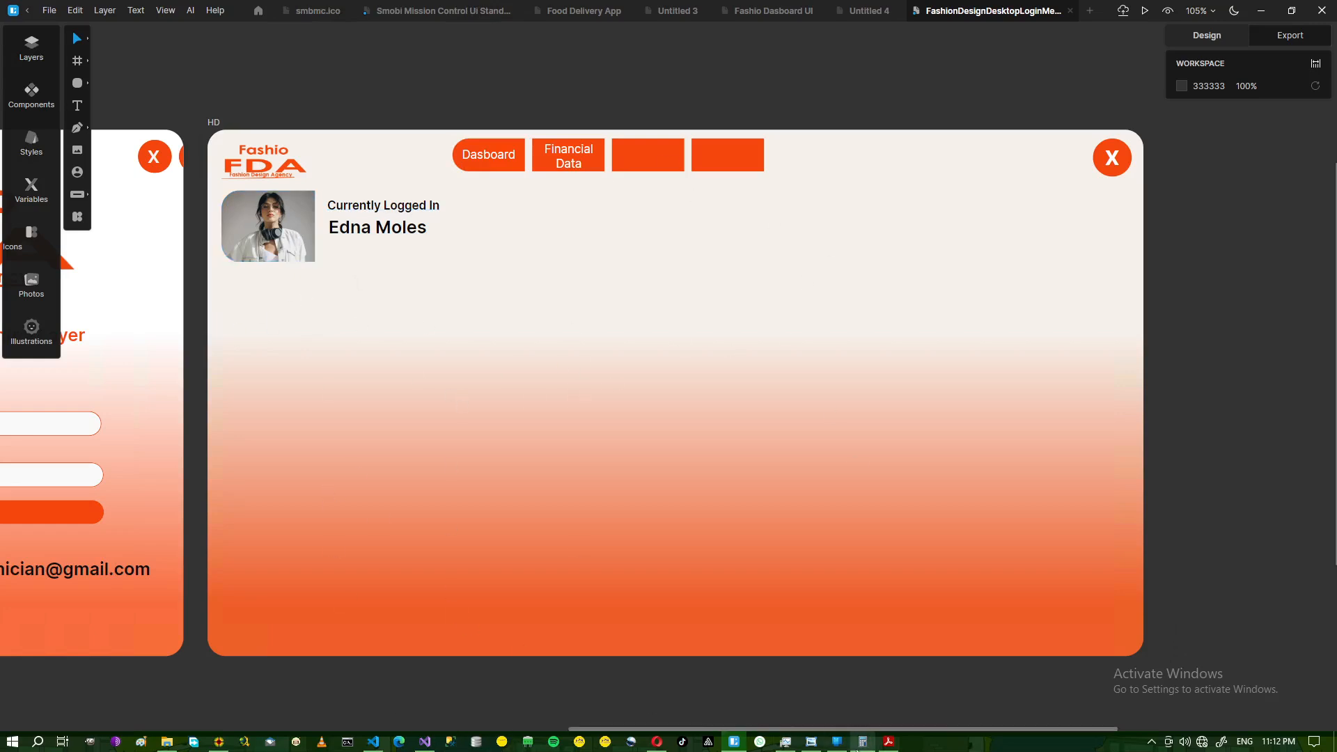
pyautogui.click(811, 742)
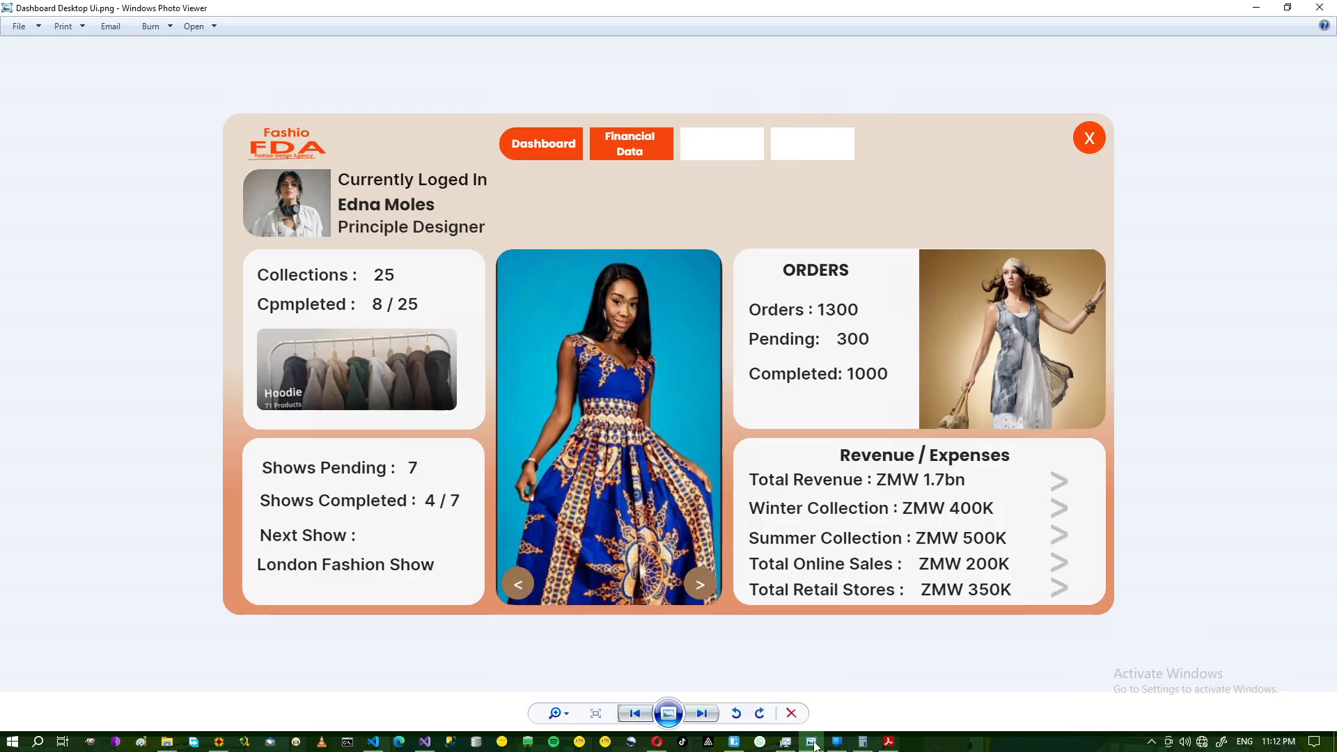
# - Duplicate the top label under the name and change it to 'Principle Designer'
pyautogui.click(814, 744)
pyautogui.click(355, 213)
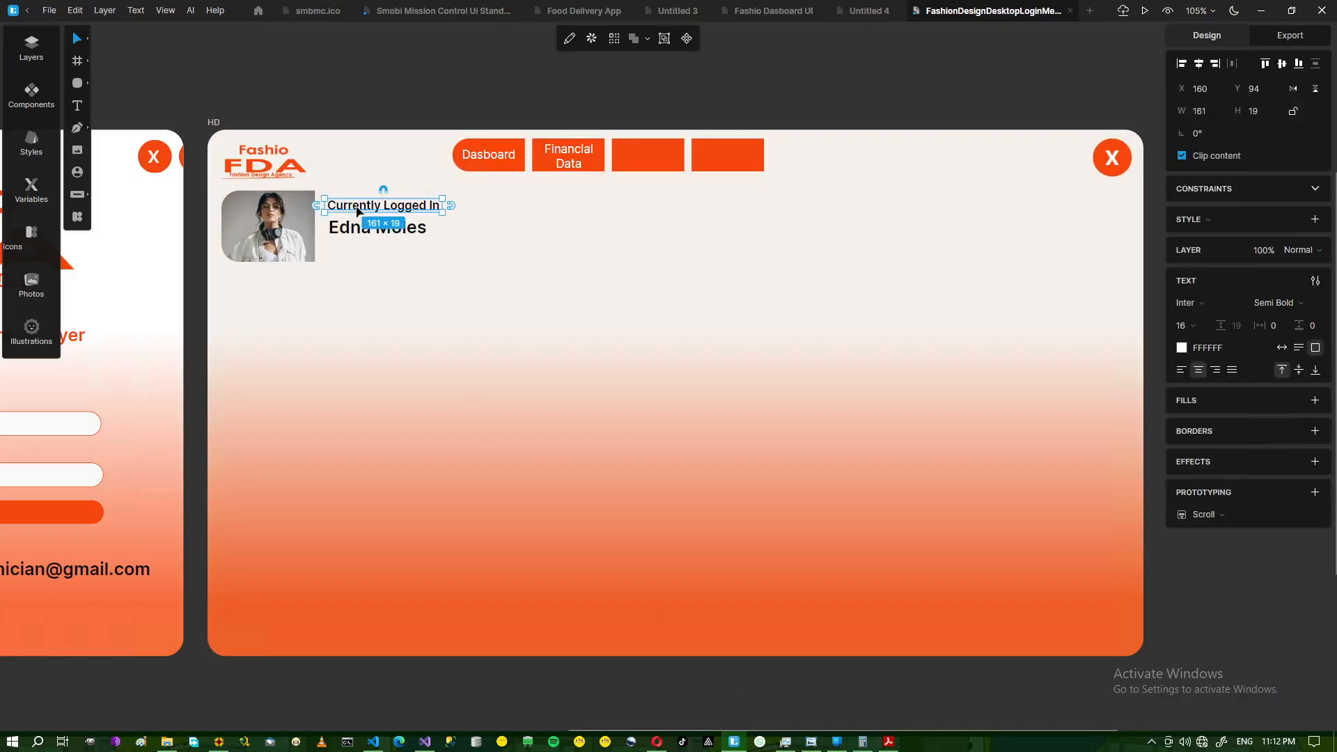
pyautogui.hotkey('ctrl', 'd')
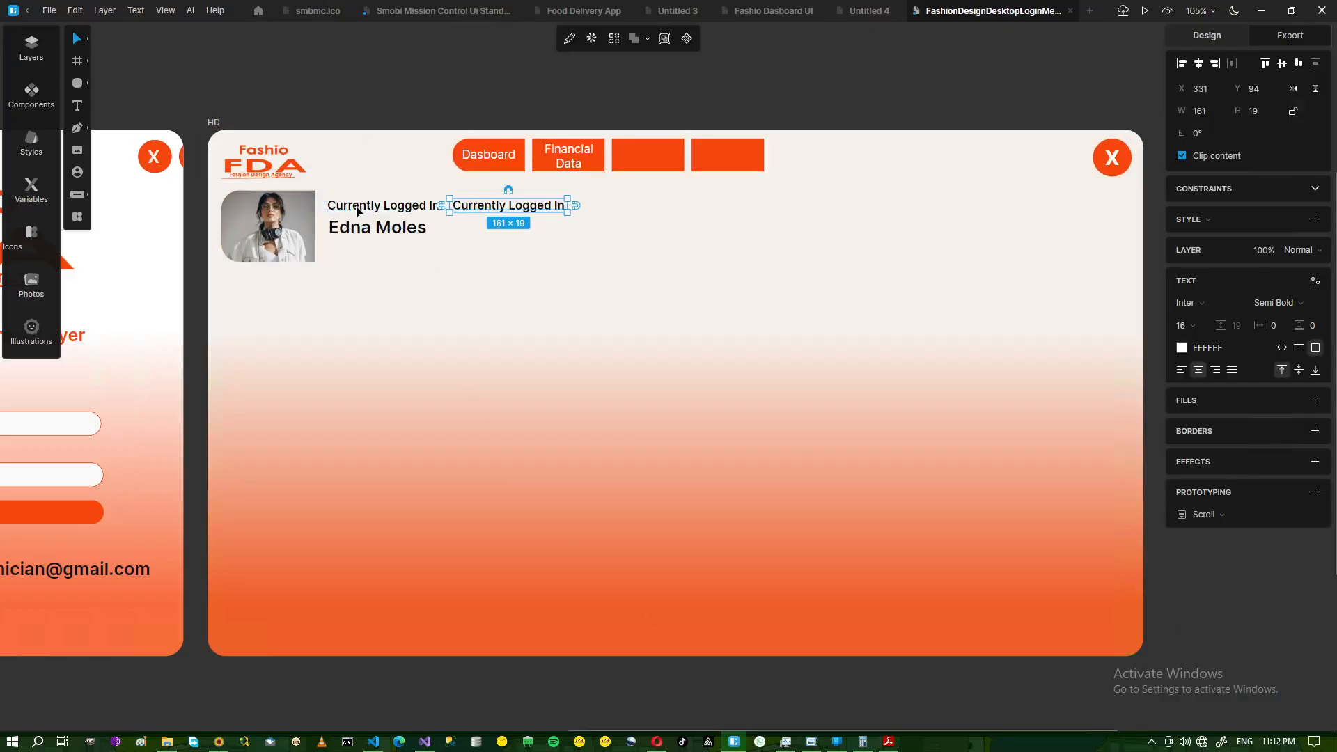
pyautogui.click(449, 192)
pyautogui.moveTo(468, 207); pyautogui.dragTo(352, 252)
pyautogui.doubleClick(352, 252)
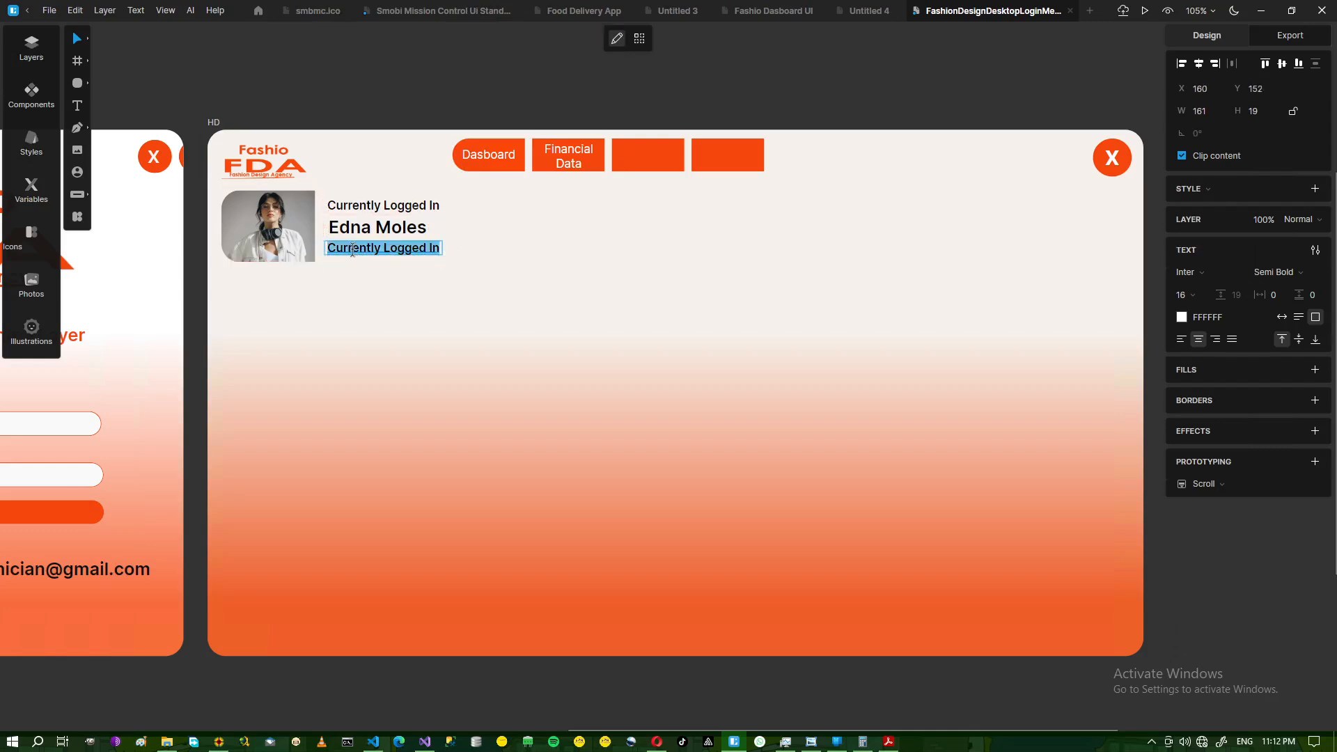
pyautogui.write('Prin')
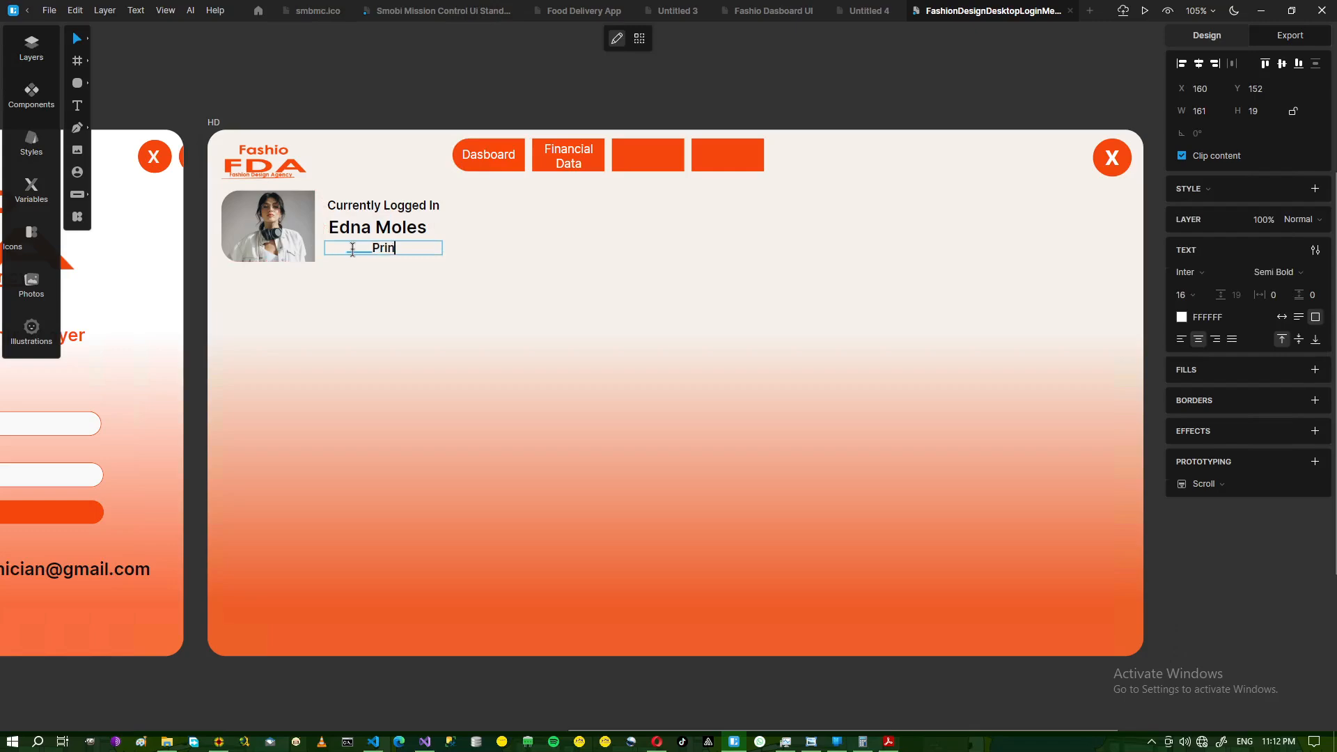
pyautogui.write('ciple Designer')
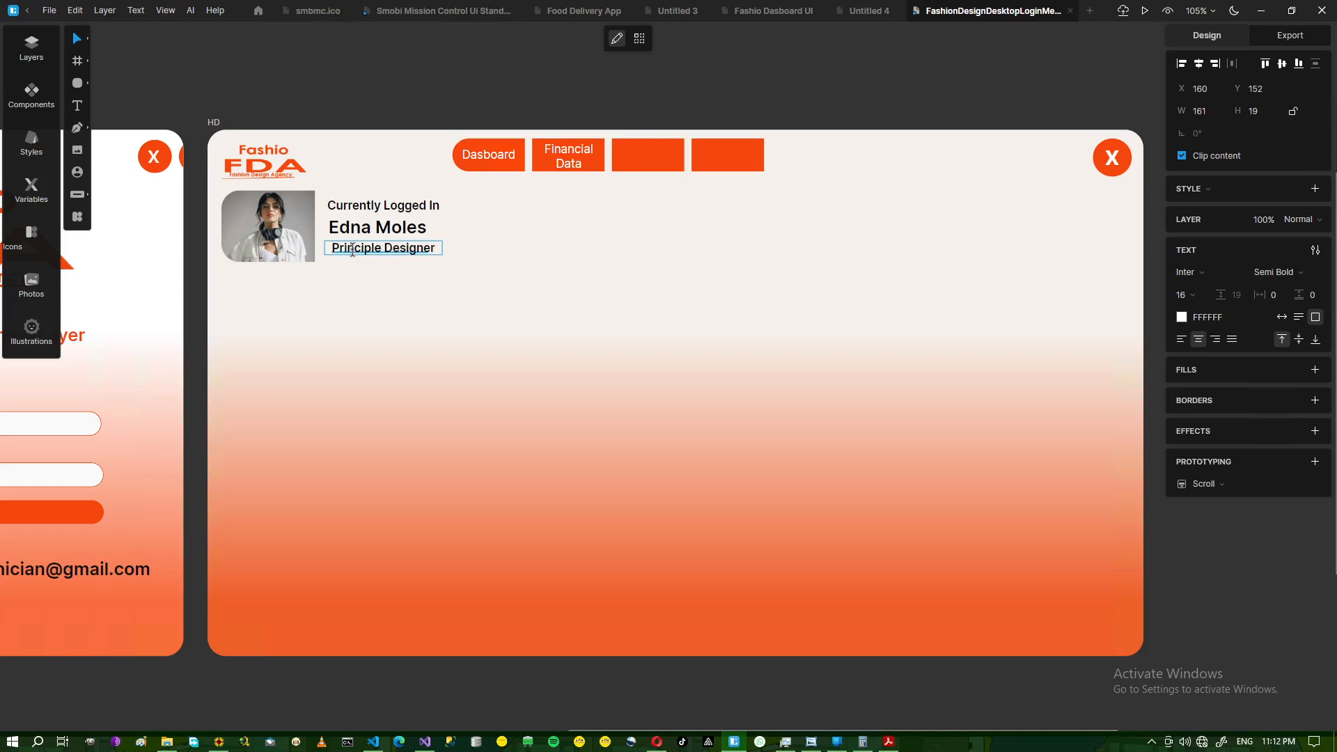
pyautogui.press('Escape')
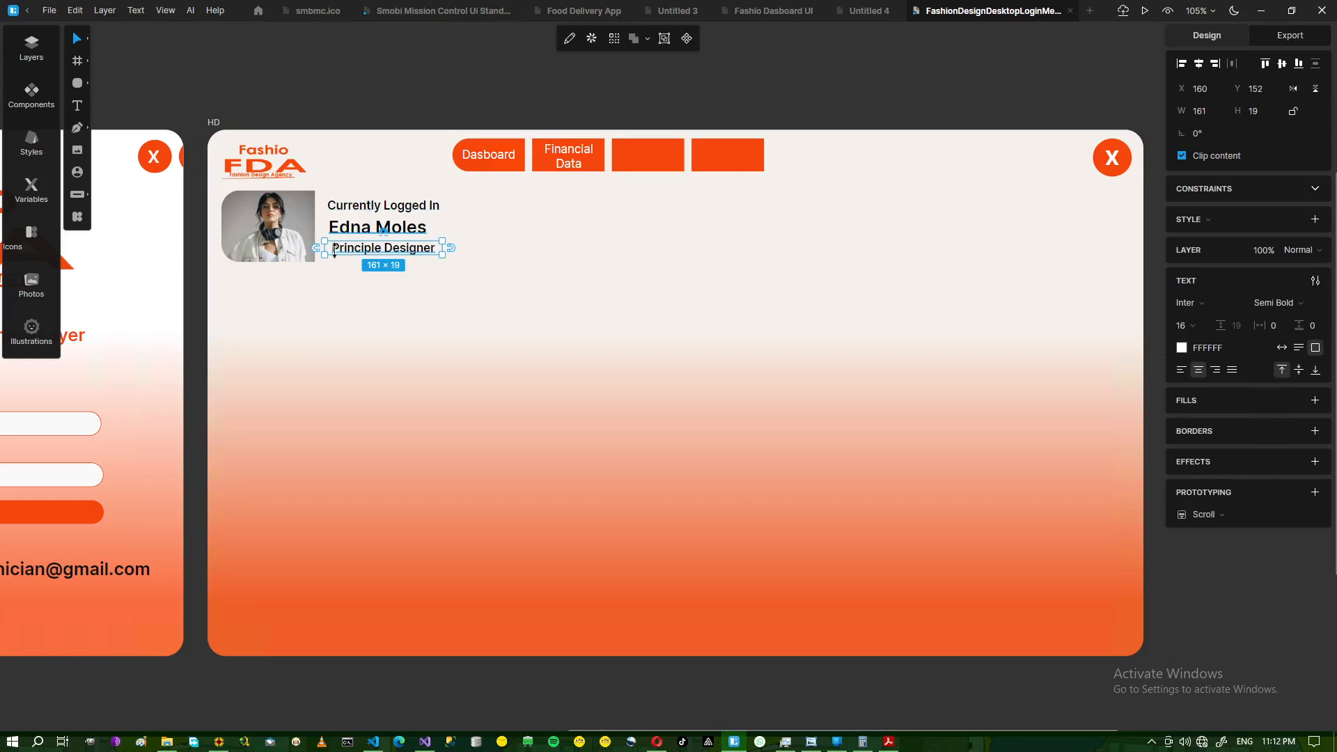
# - Trim the title box's left edge by 10 px and align it with the name
pyautogui.moveTo(322, 247); pyautogui.dragTo(329, 247)
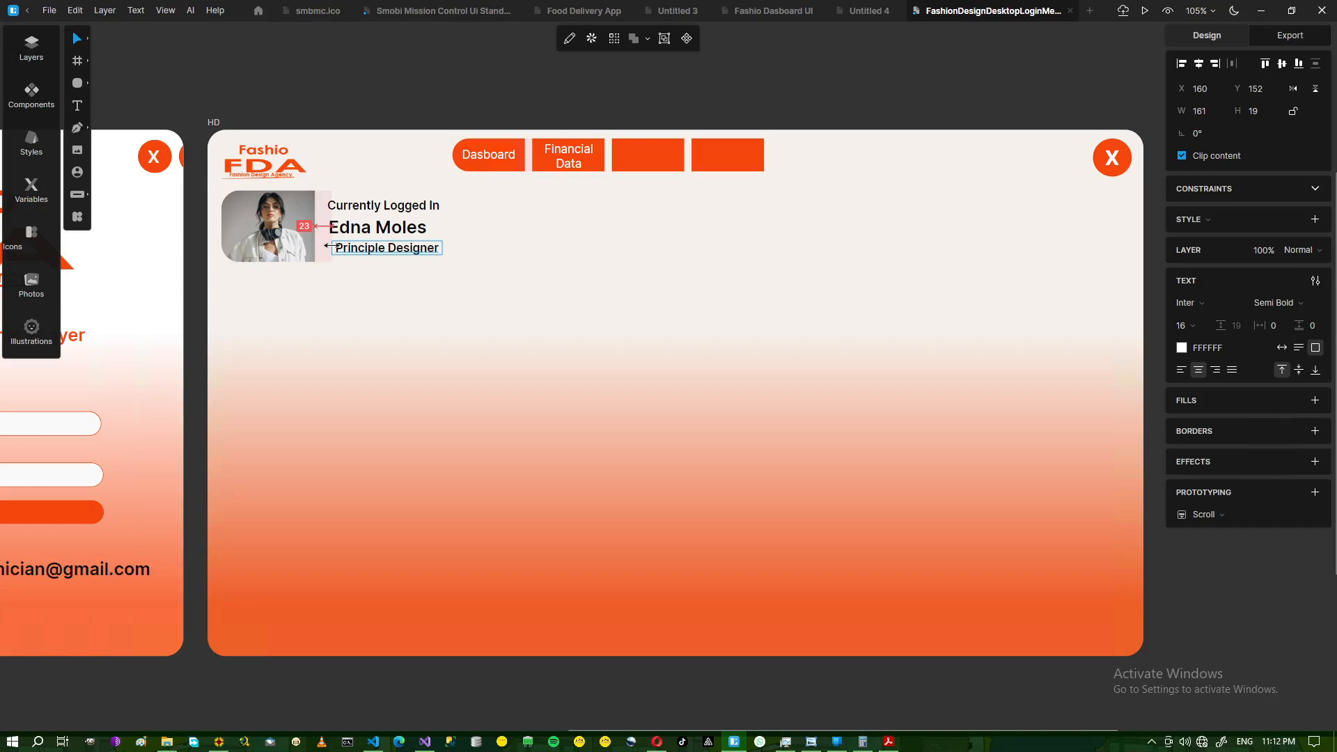
pyautogui.click(351, 209)
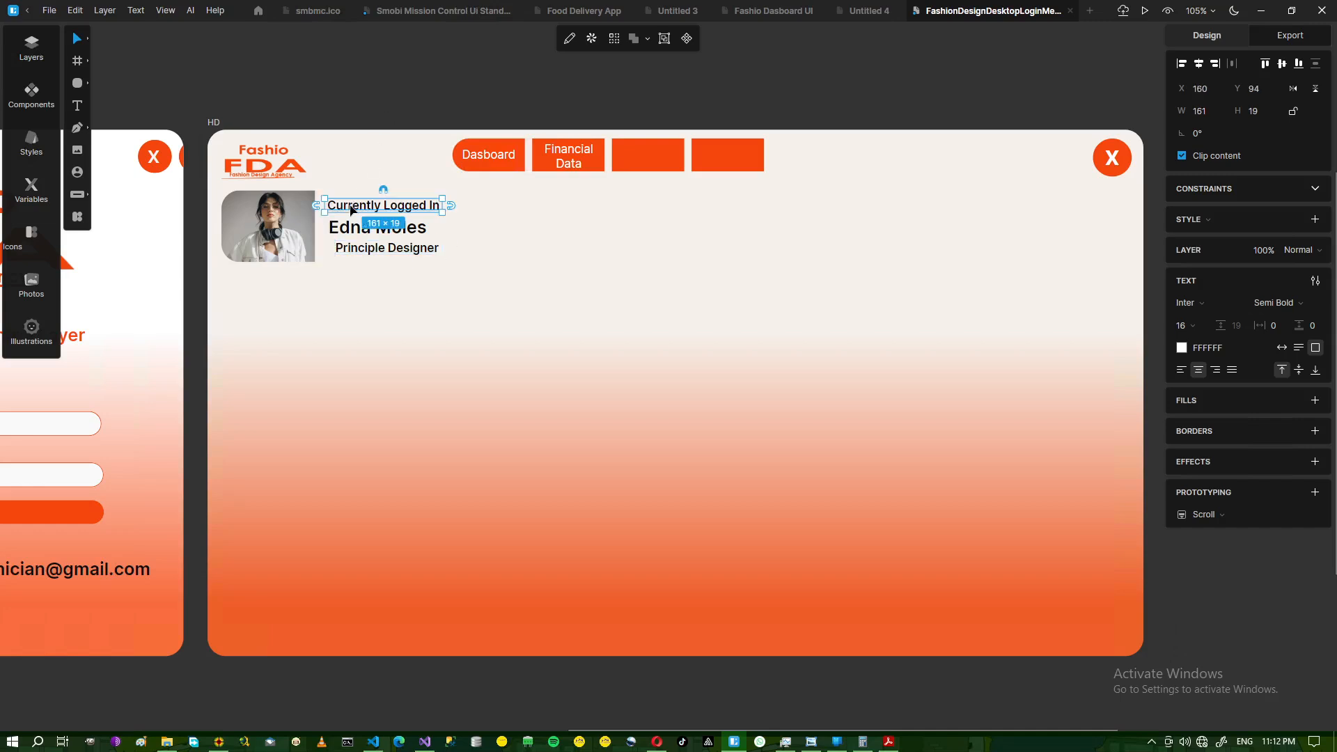
pyautogui.click(392, 110)
pyautogui.click(381, 250)
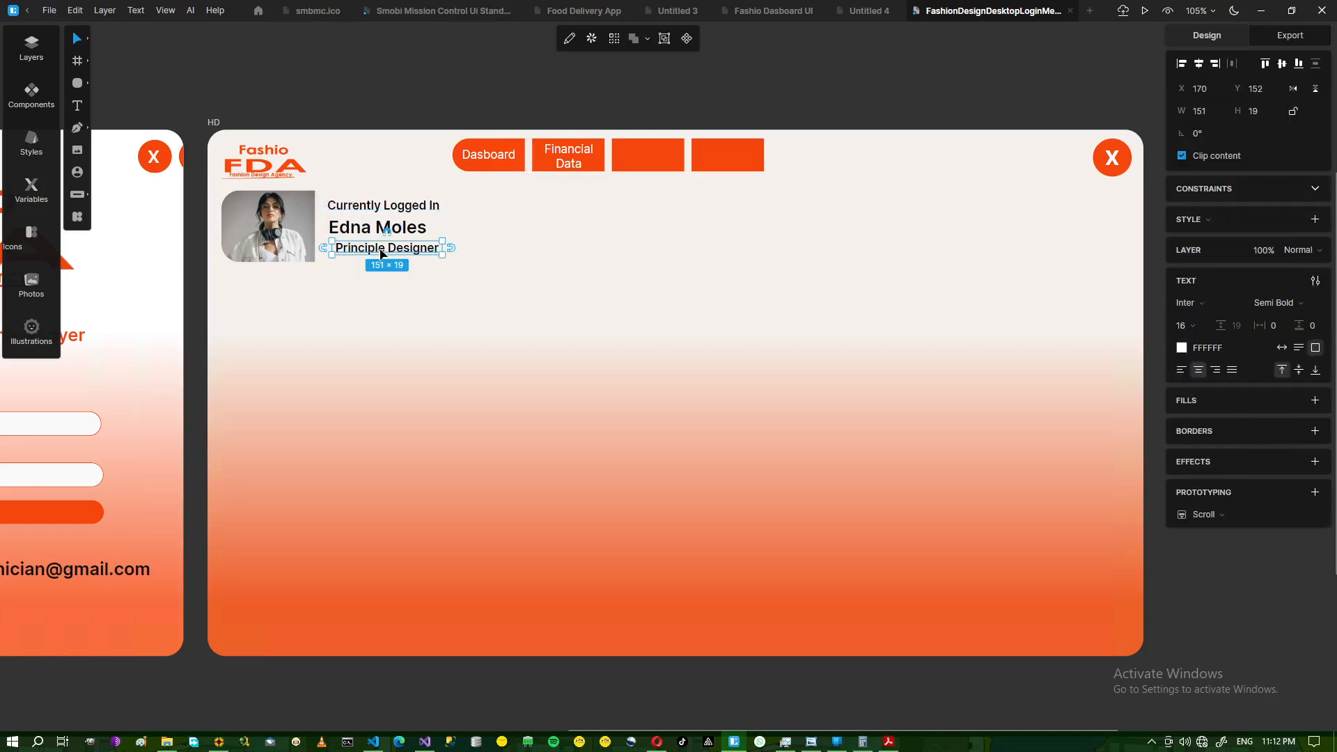
pyautogui.moveTo(381, 254); pyautogui.dragTo(381, 254)
pyautogui.click(383, 98)
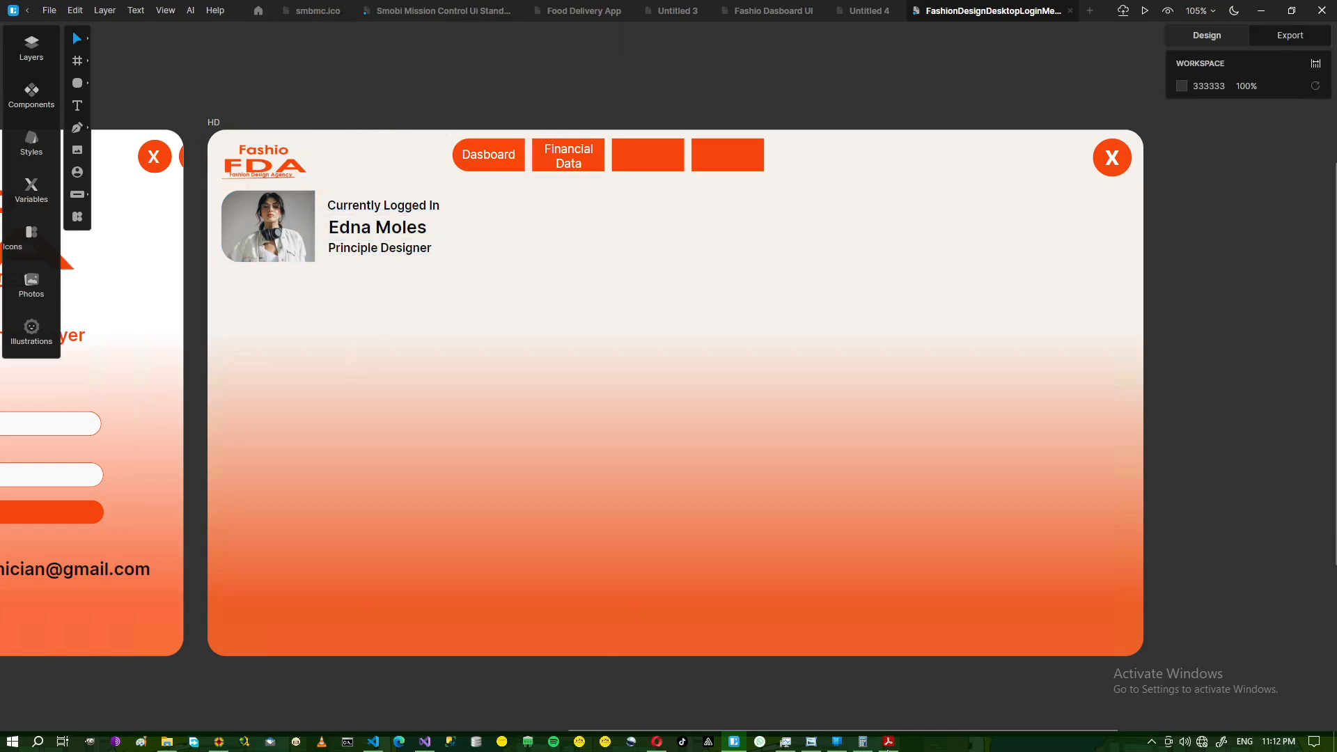
pyautogui.click(811, 742)
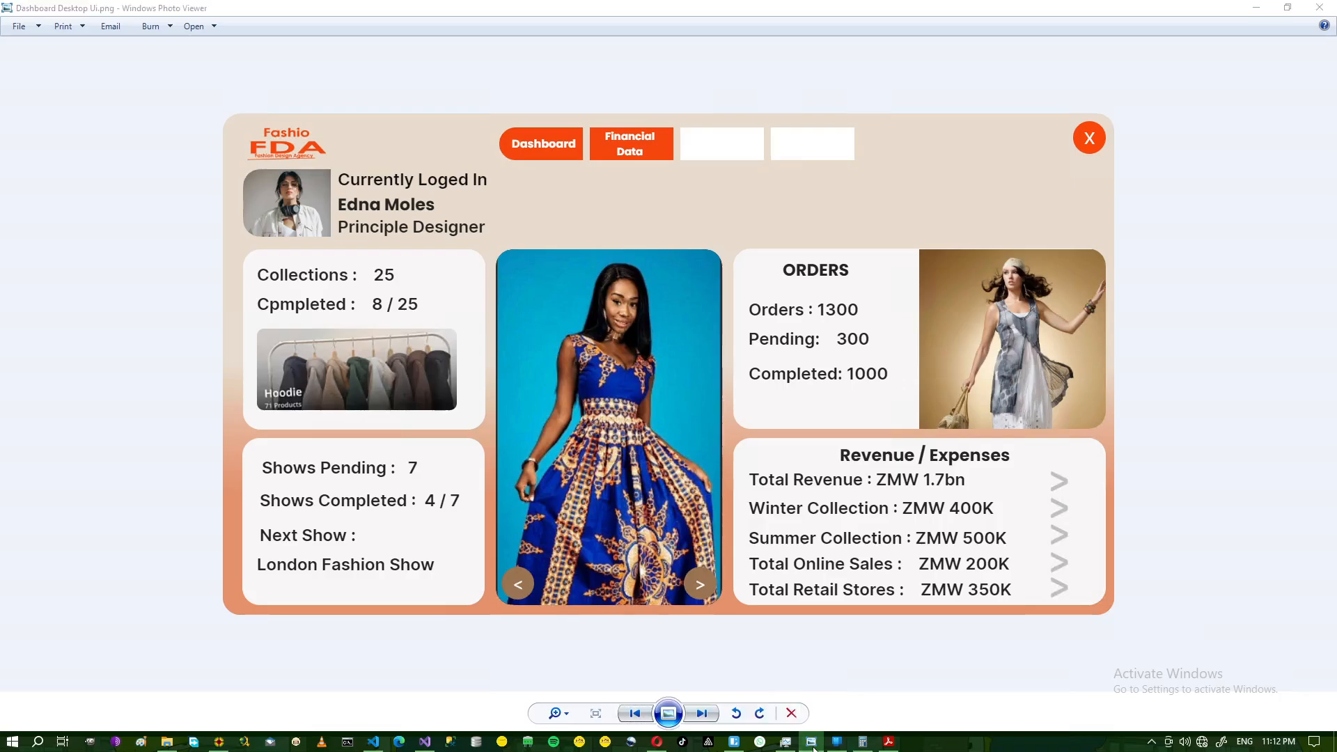
pyautogui.click(811, 742)
pyautogui.click(811, 742)
pyautogui.click(811, 743)
pyautogui.click(811, 742)
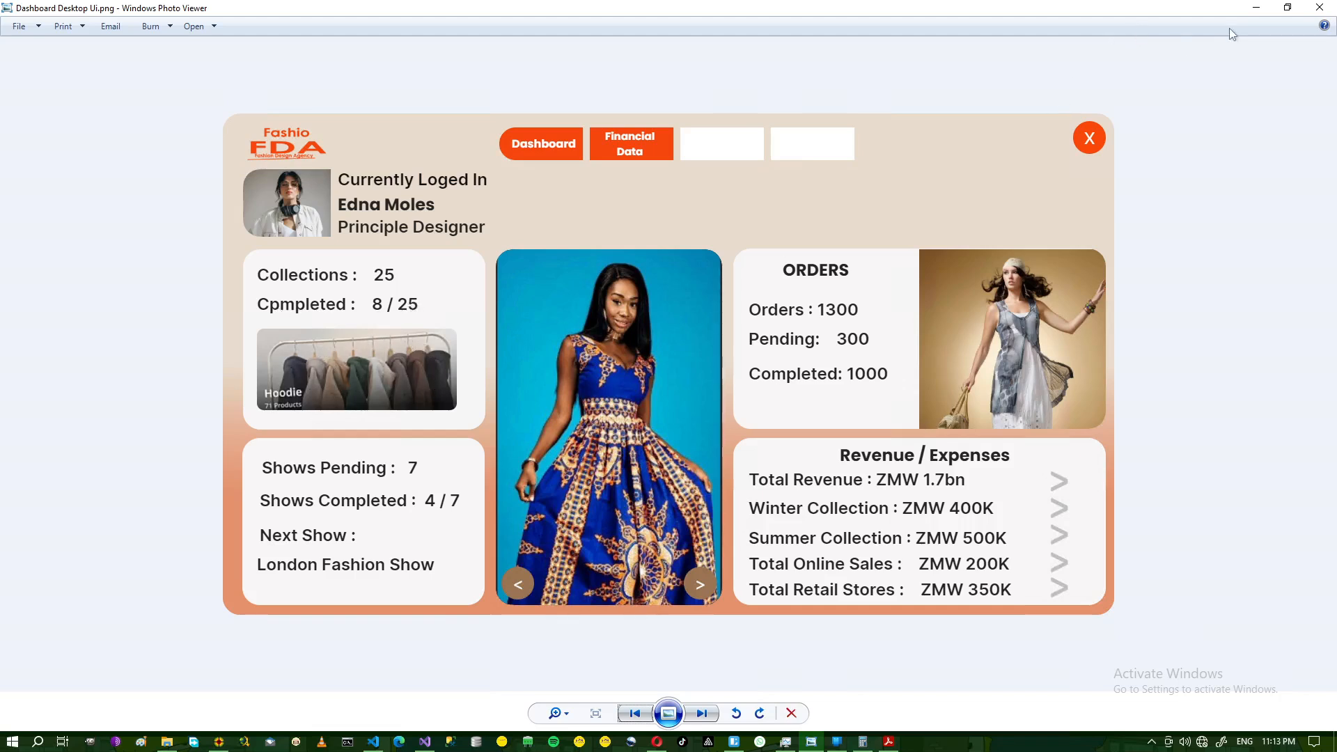
pyautogui.click(1256, 8)
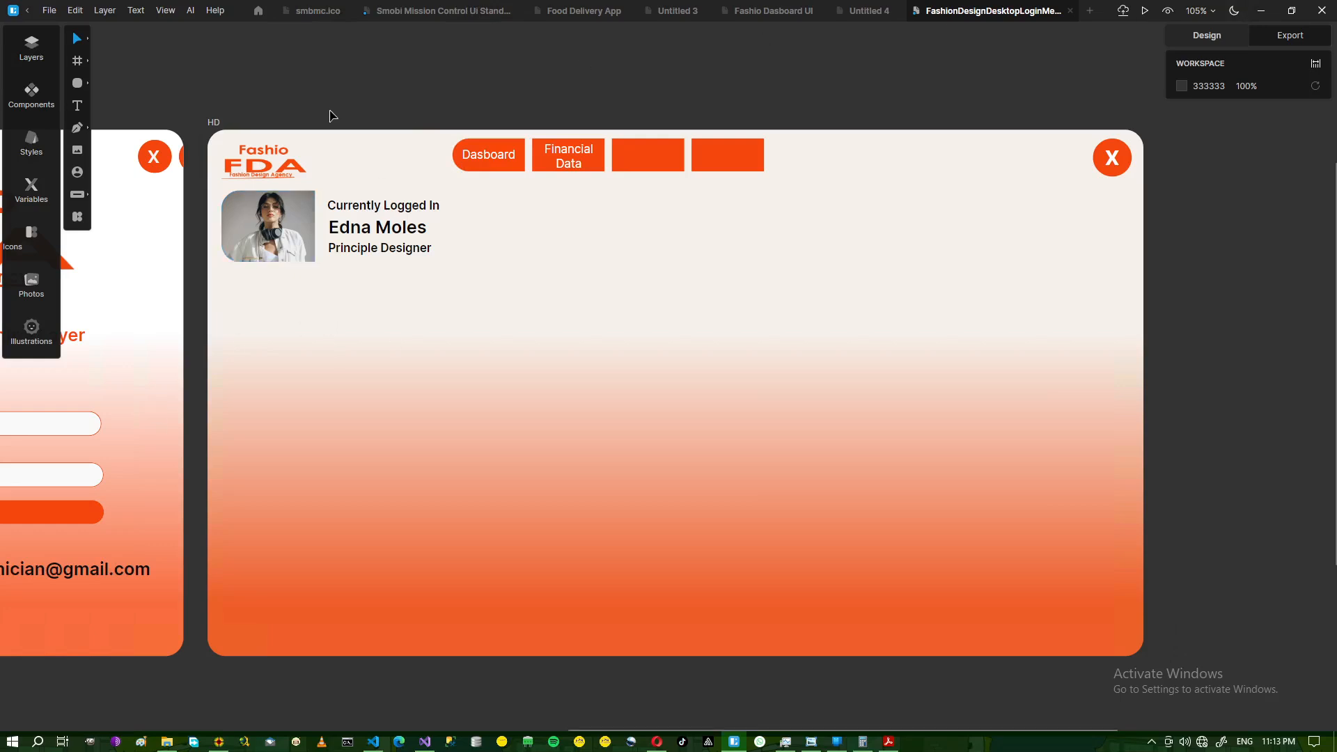
# - Draw a blue rounded-rectangle card below the profile photo, discarding a stray square
pyautogui.click(81, 86)
pyautogui.click(144, 84)
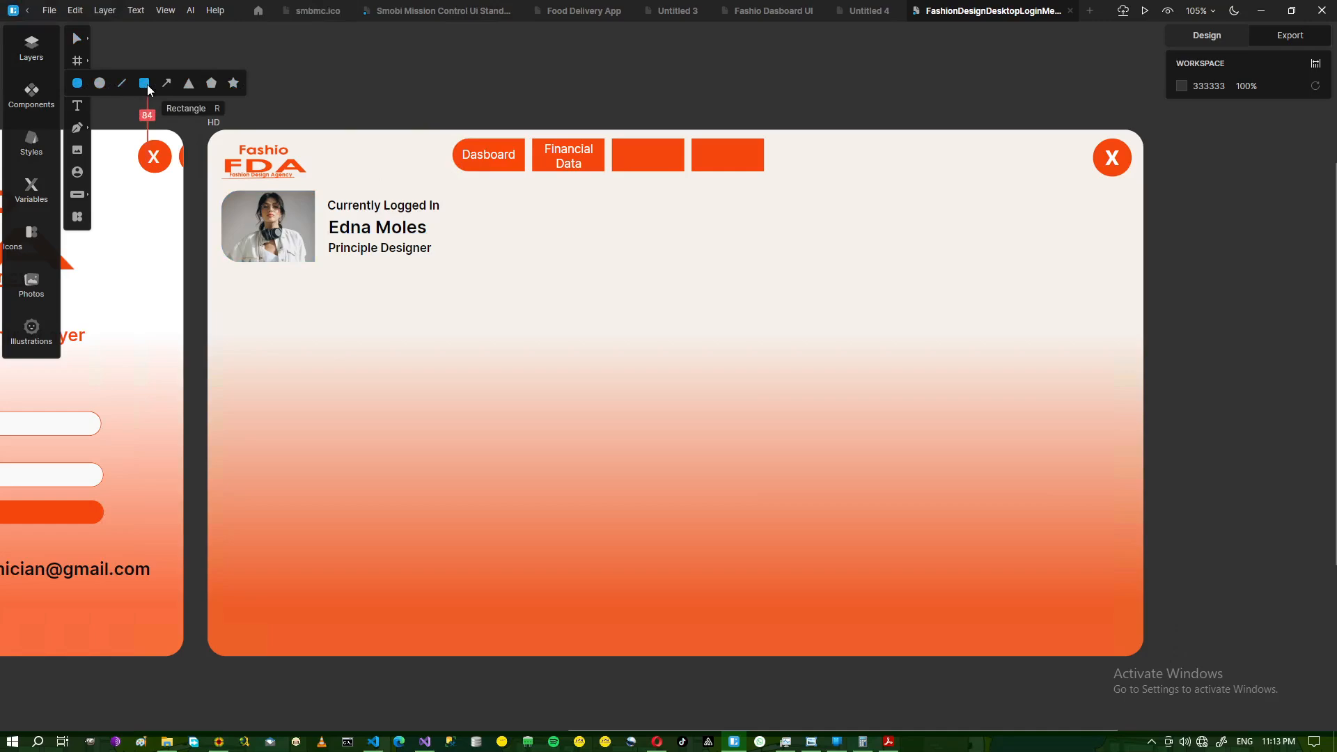
pyautogui.click(100, 85)
pyautogui.click(297, 85)
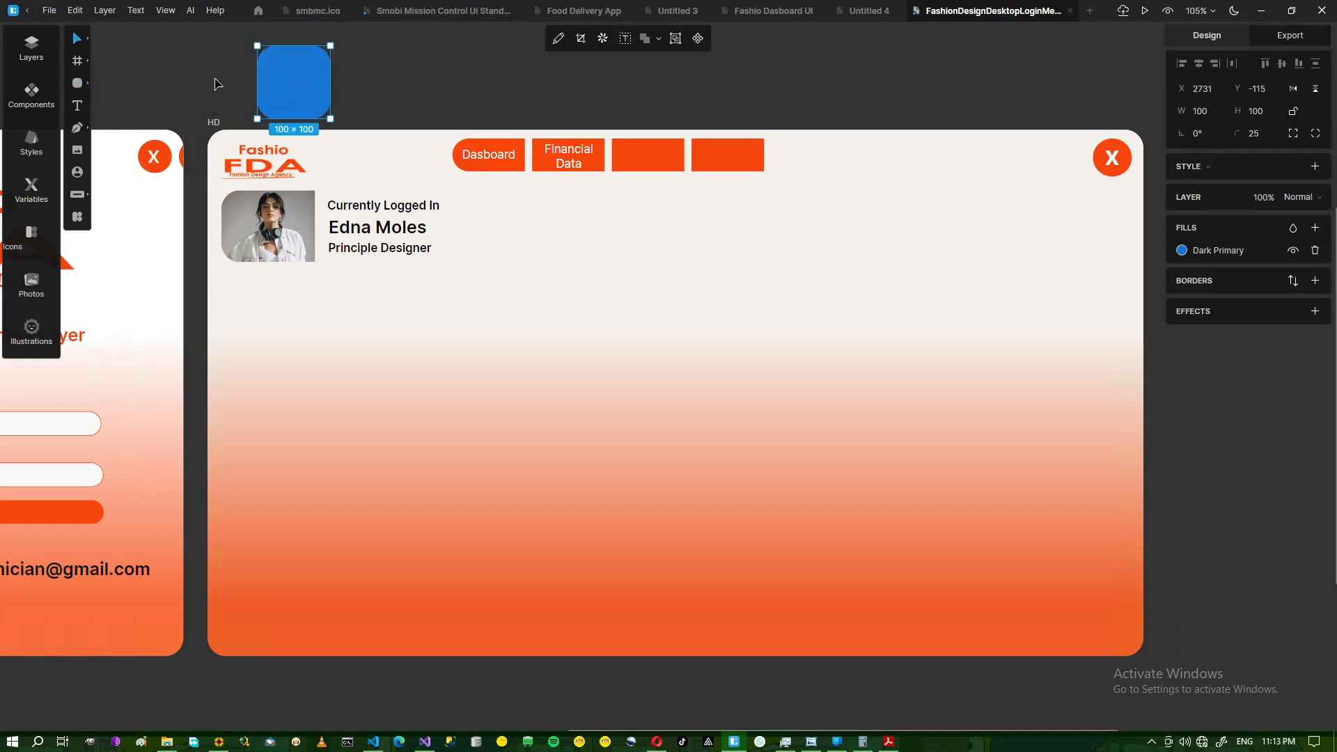
pyautogui.press('Delete')
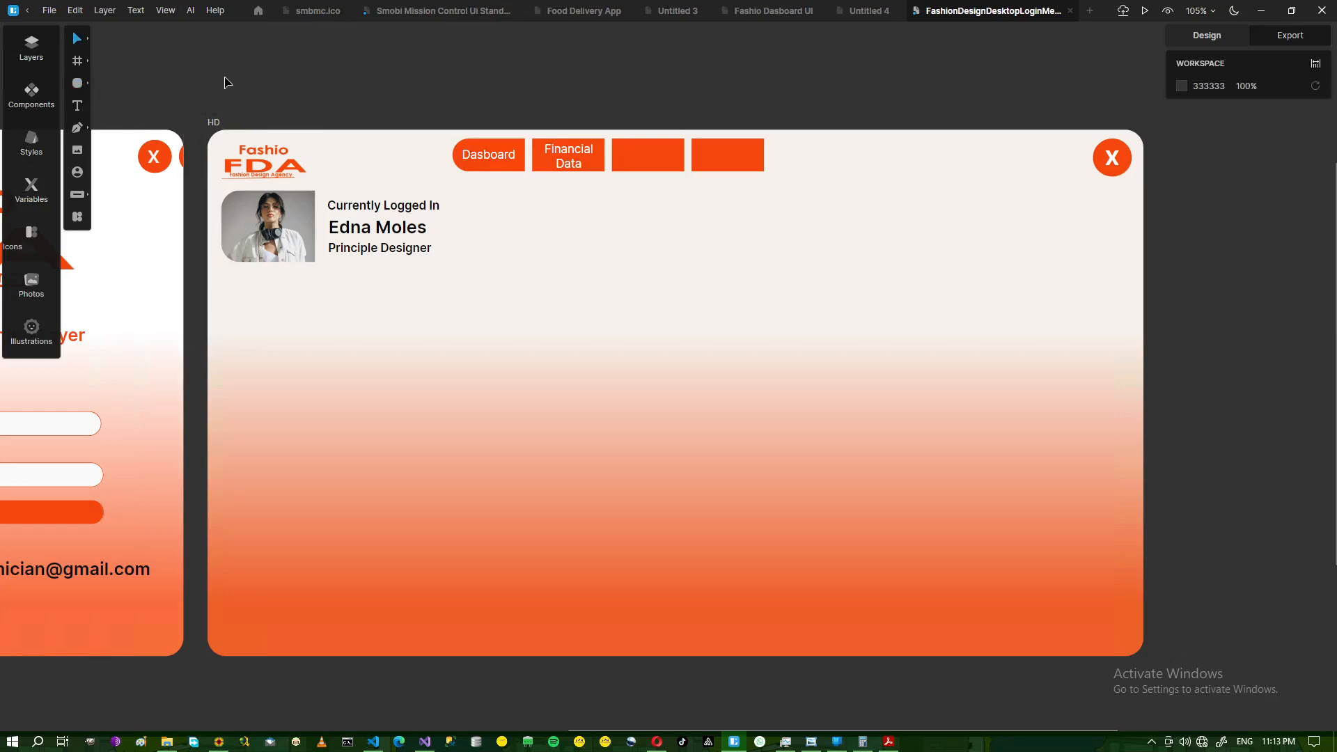
pyautogui.click(77, 83)
pyautogui.moveTo(230, 286)
pyautogui.mouseDown()
pyautogui.moveTo(286, 334)
pyautogui.moveTo(427, 396)
pyautogui.moveTo(411, 435)
pyautogui.moveTo(441, 454)
pyautogui.mouseUp()
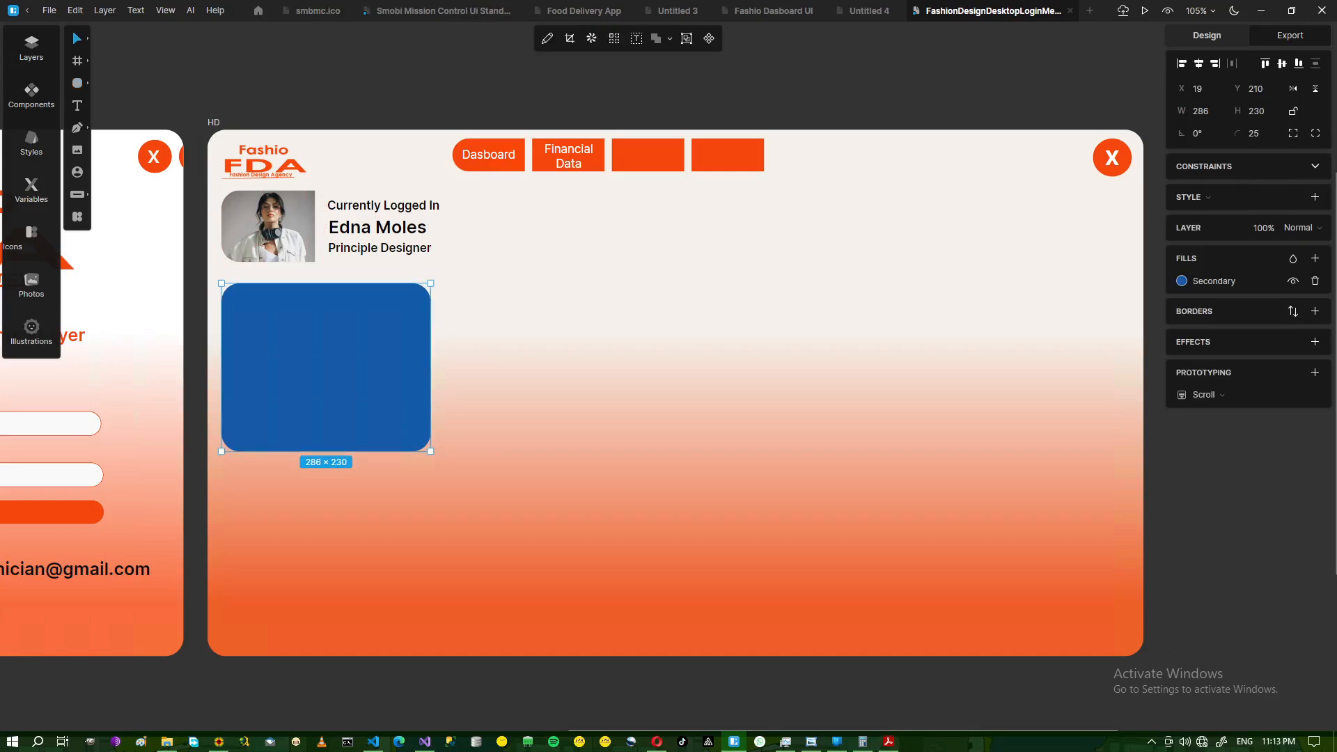
# - Widen the card to 316 wide, lined up with Dasboard, and stack a duplicate below
pyautogui.click(811, 747)
pyautogui.click(811, 747)
pyautogui.moveTo(431, 378); pyautogui.dragTo(461, 379)
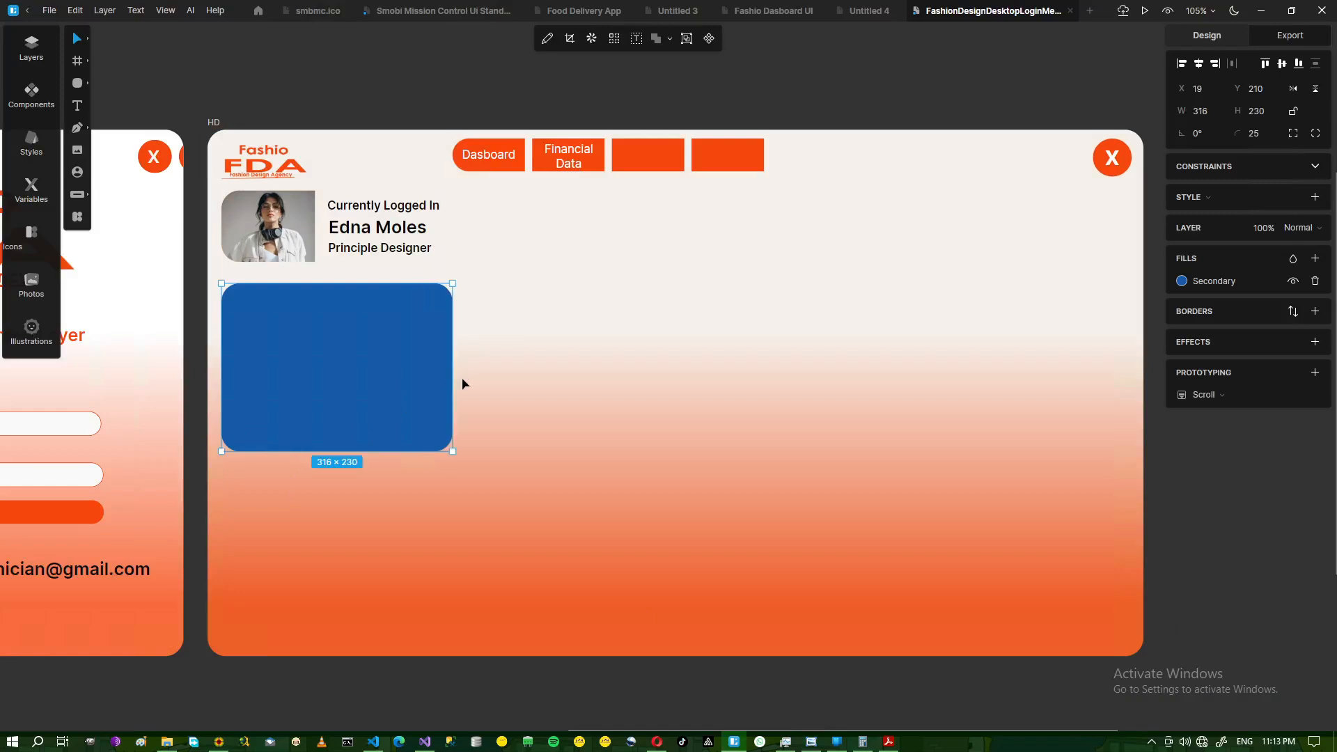
pyautogui.hotkey('ctrl', 'd')
pyautogui.moveTo(510, 426); pyautogui.dragTo(302, 529)
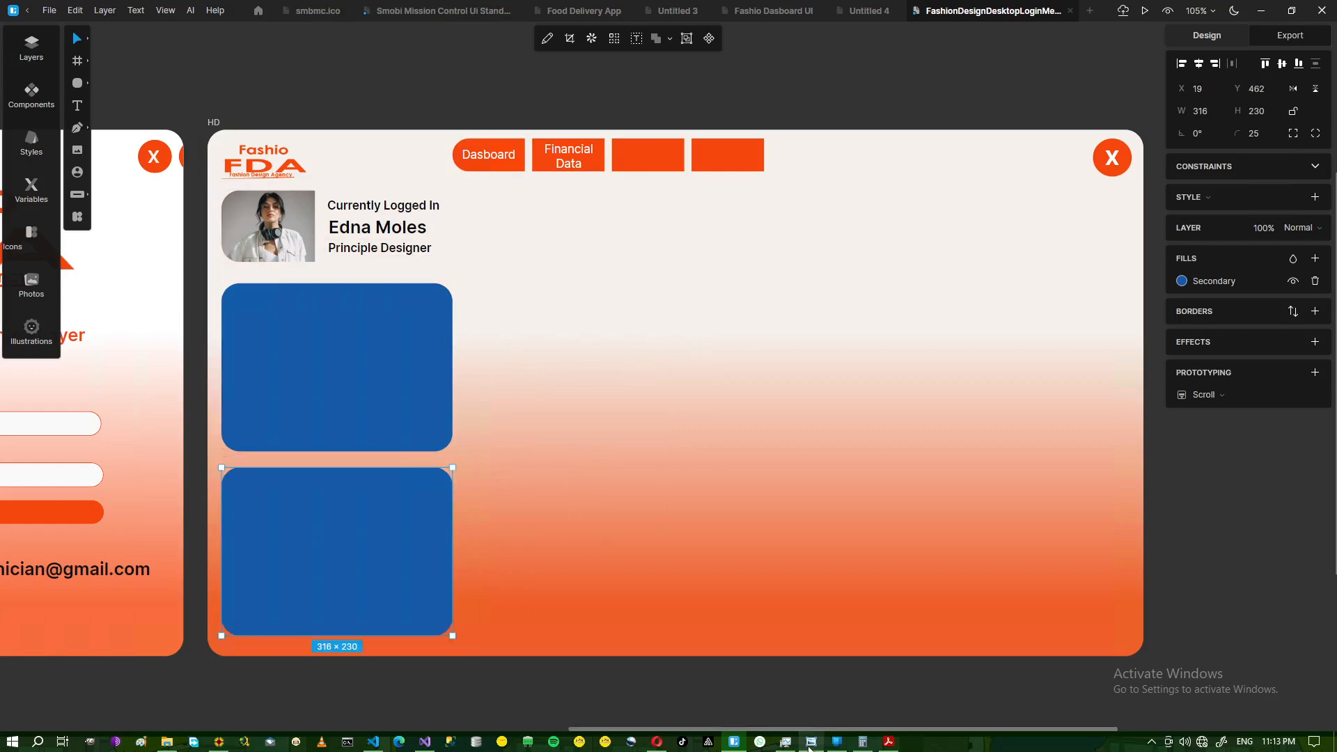
# - Duplicate the lower card and stretch it up into a tall 316×482 middle card
pyautogui.click(811, 743)
pyautogui.click(811, 743)
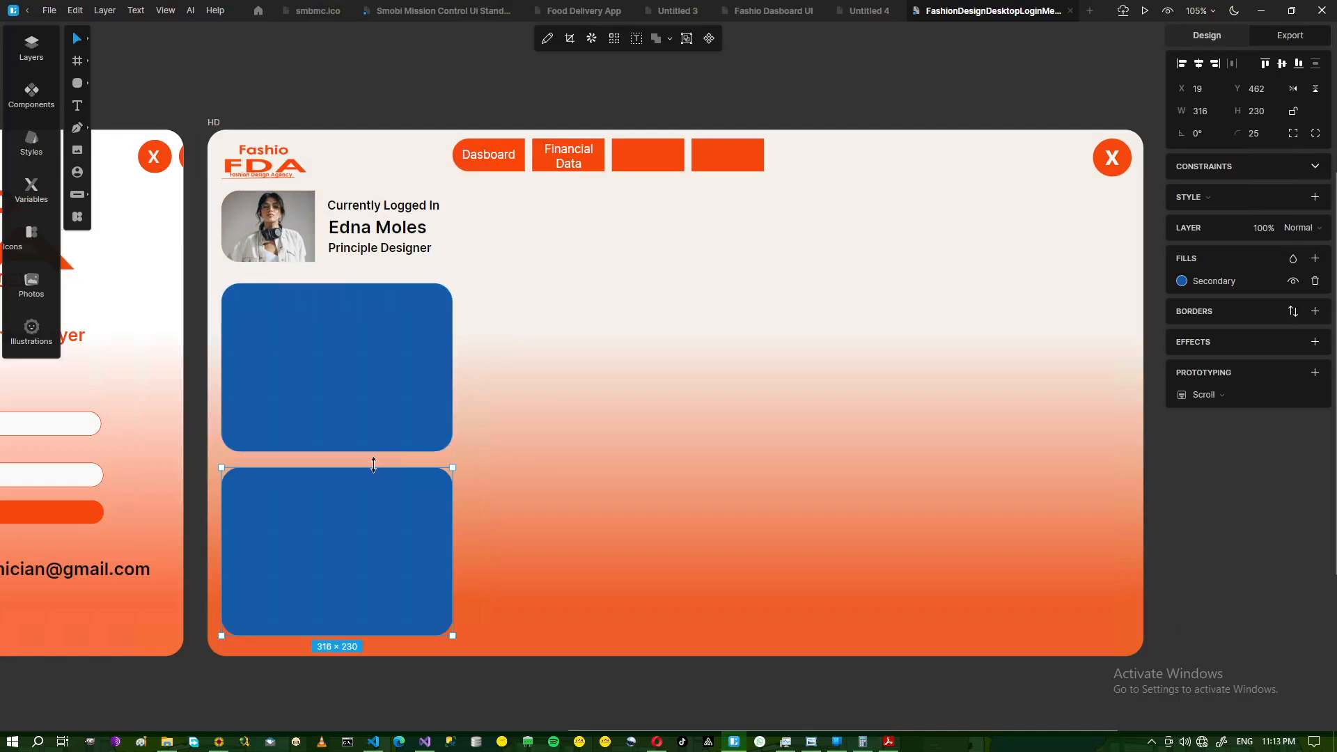
pyautogui.hotkey('ctrl', 'd')
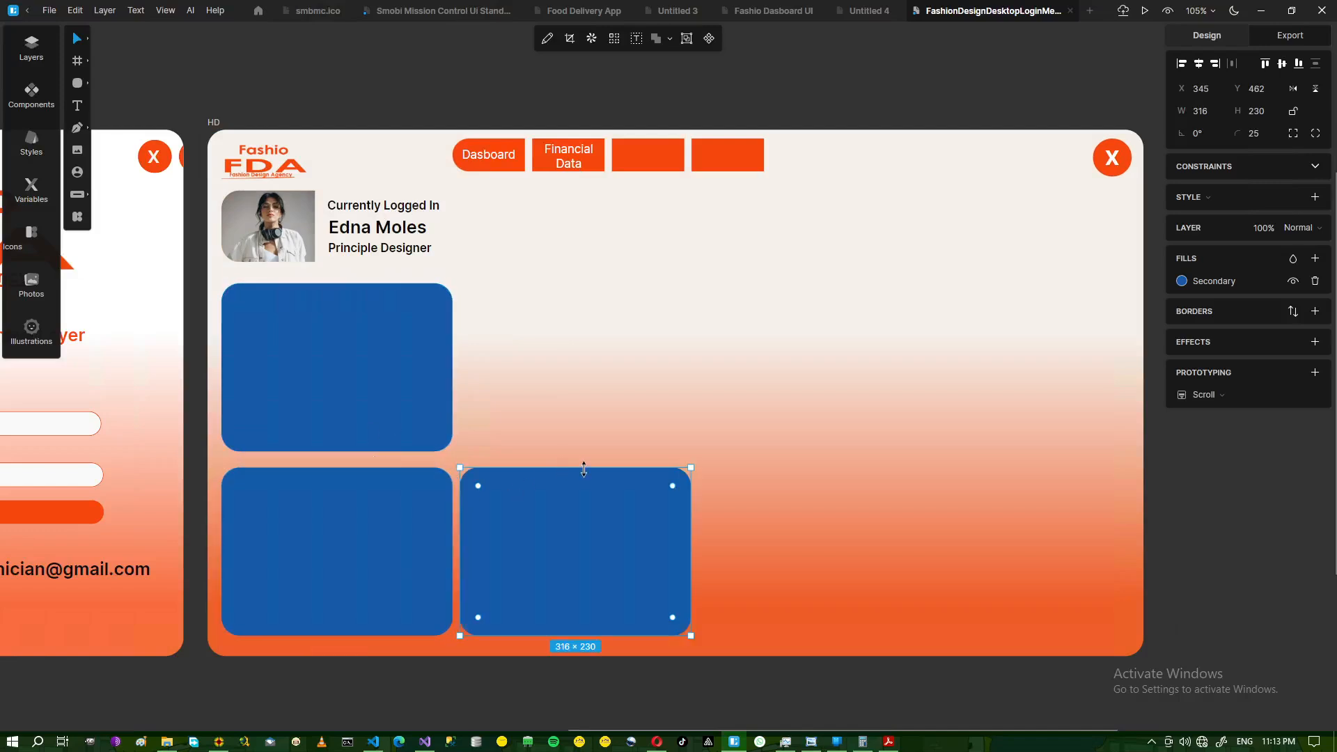
pyautogui.moveTo(583, 437); pyautogui.dragTo(576, 283)
# - Duplicate the tall card, move it right, and resize it to a wide 580×230 card
pyautogui.click(832, 744)
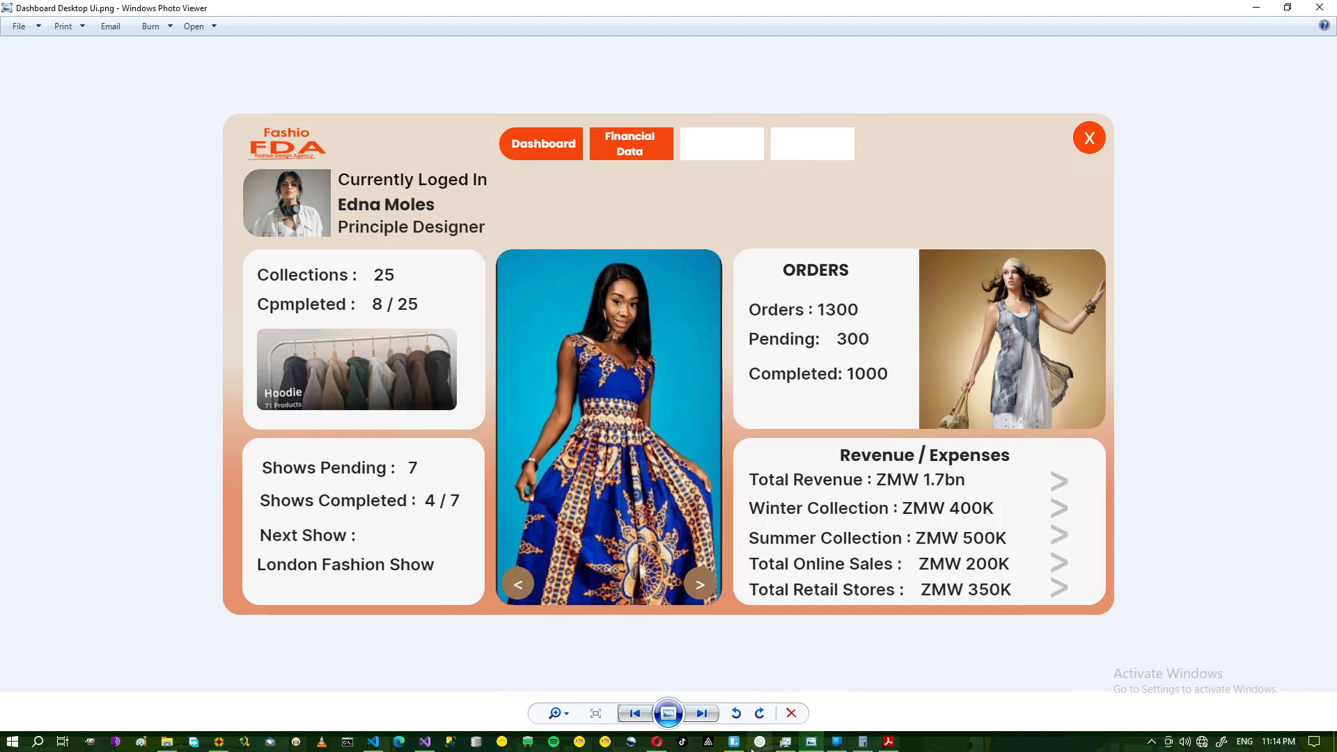
pyautogui.moveTo(738, 747)
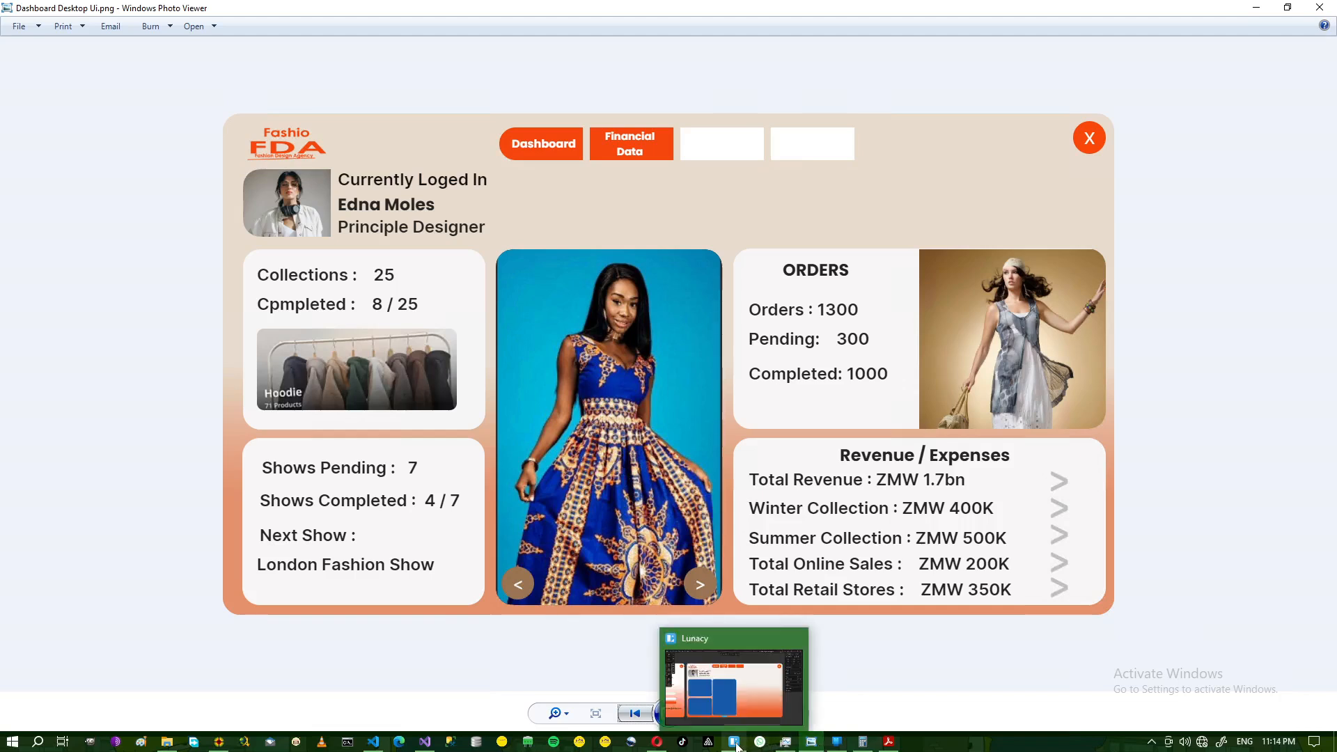
pyautogui.click(736, 742)
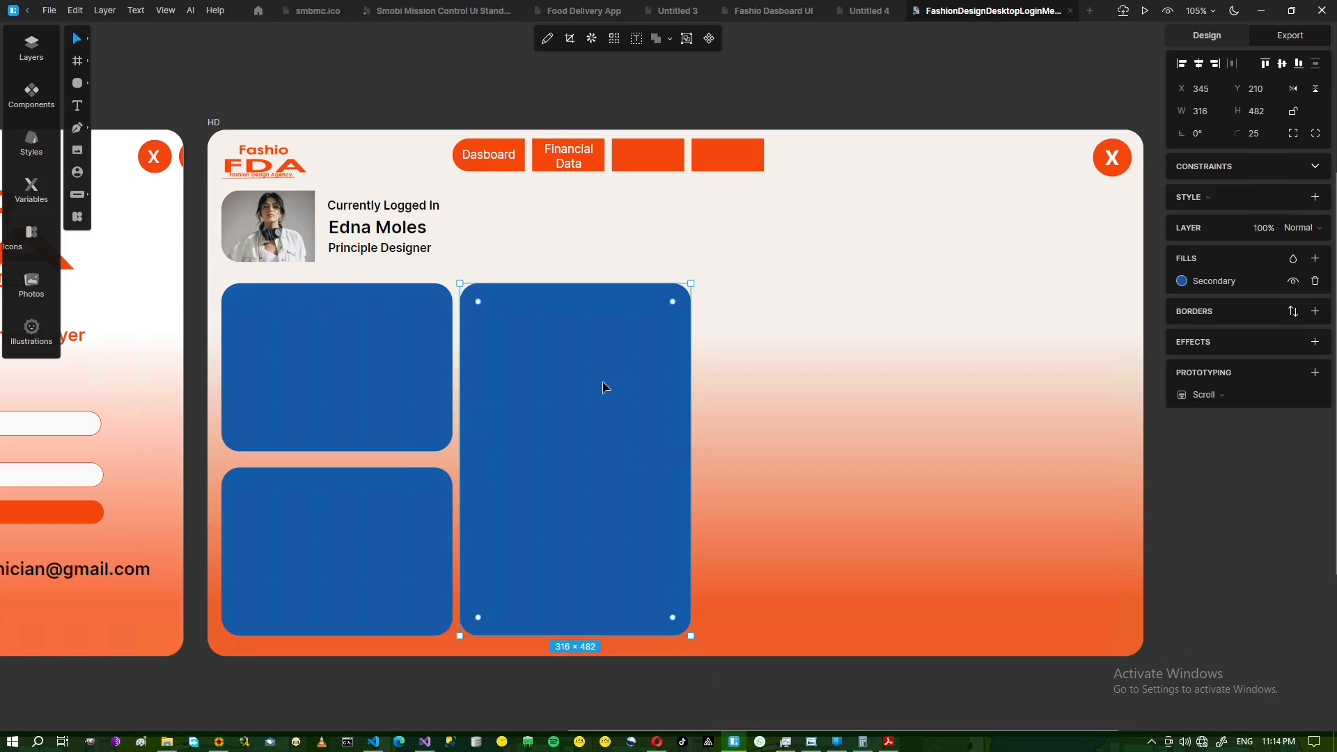
pyautogui.hotkey('ctrl', 'd')
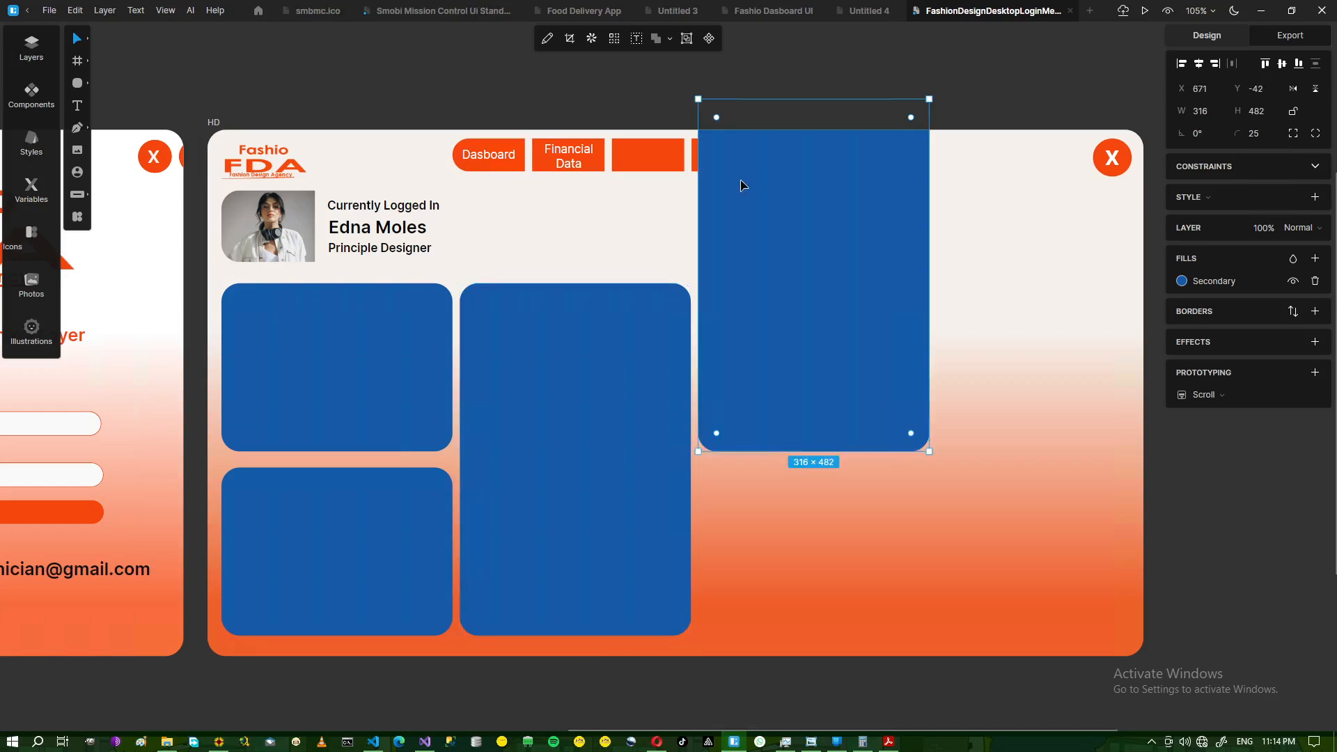
pyautogui.moveTo(806, 186); pyautogui.dragTo(818, 375)
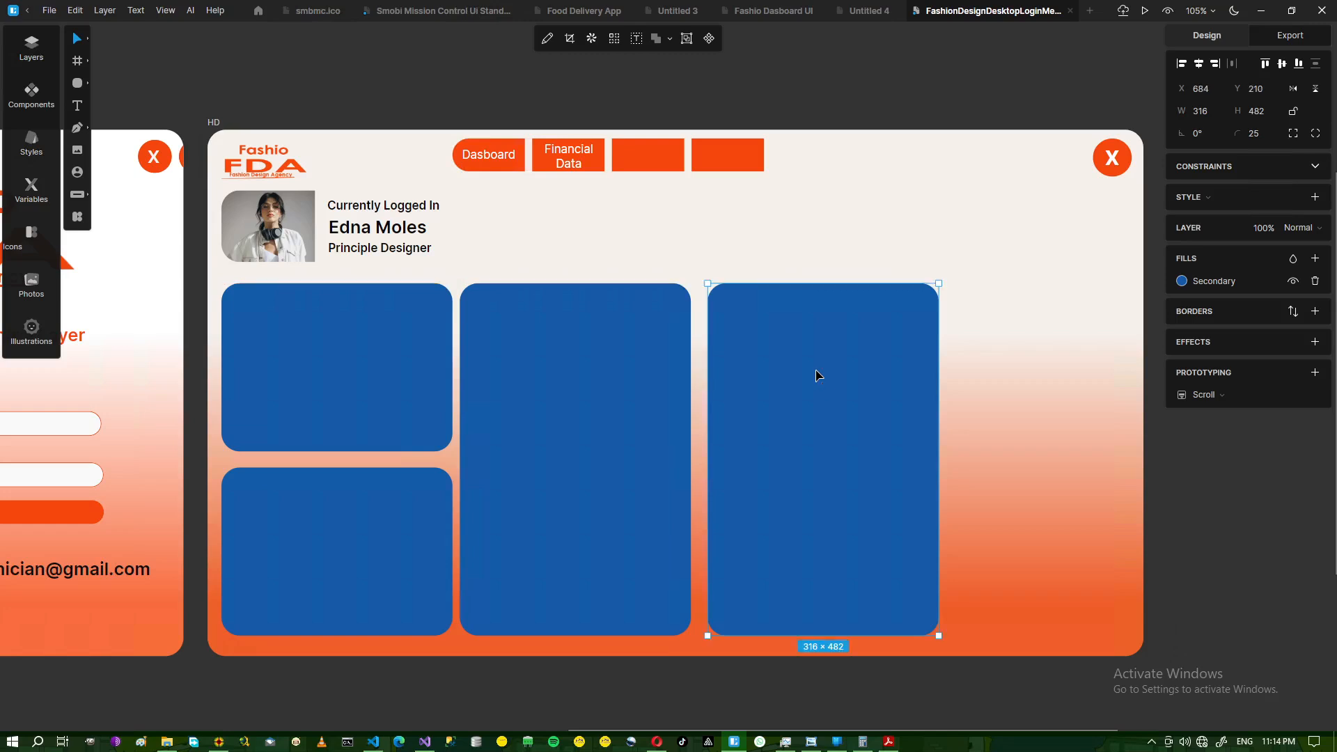
pyautogui.moveTo(862, 635); pyautogui.dragTo(848, 452)
pyautogui.moveTo(977, 372); pyautogui.dragTo(1131, 376)
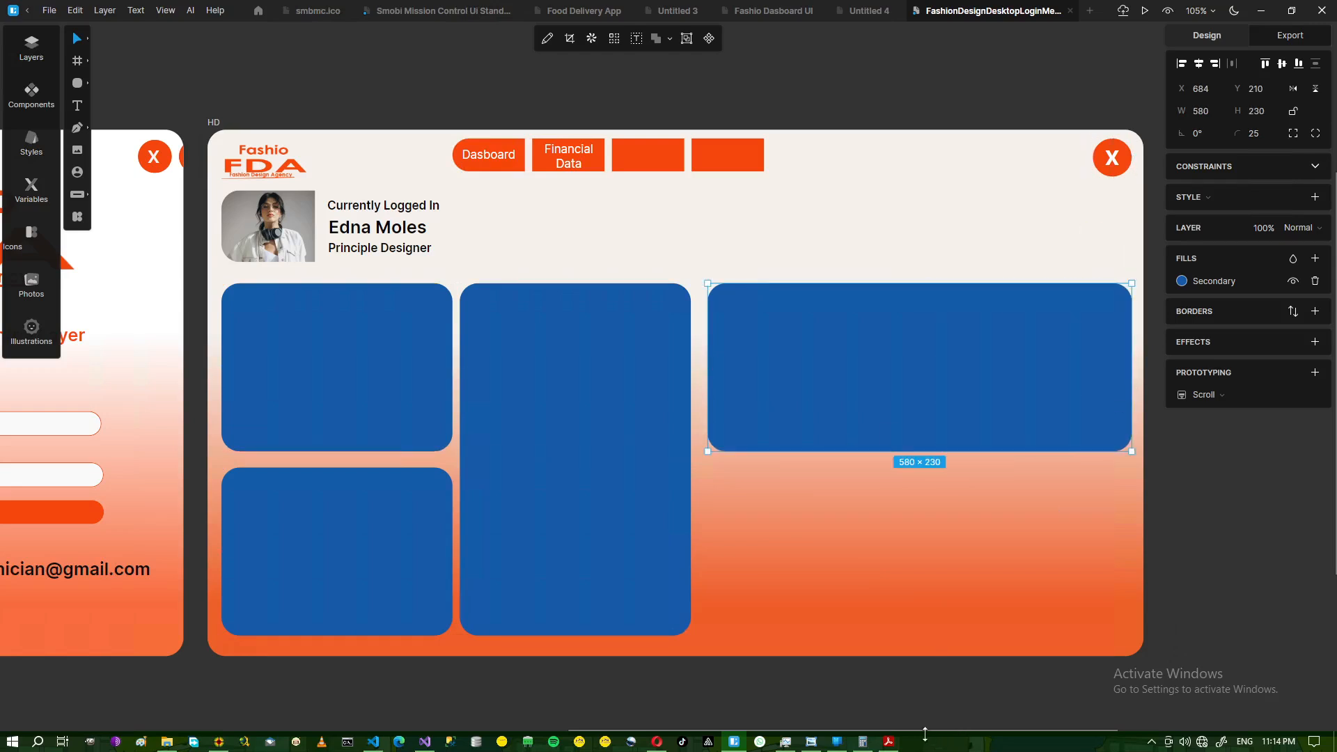
pyautogui.click(811, 742)
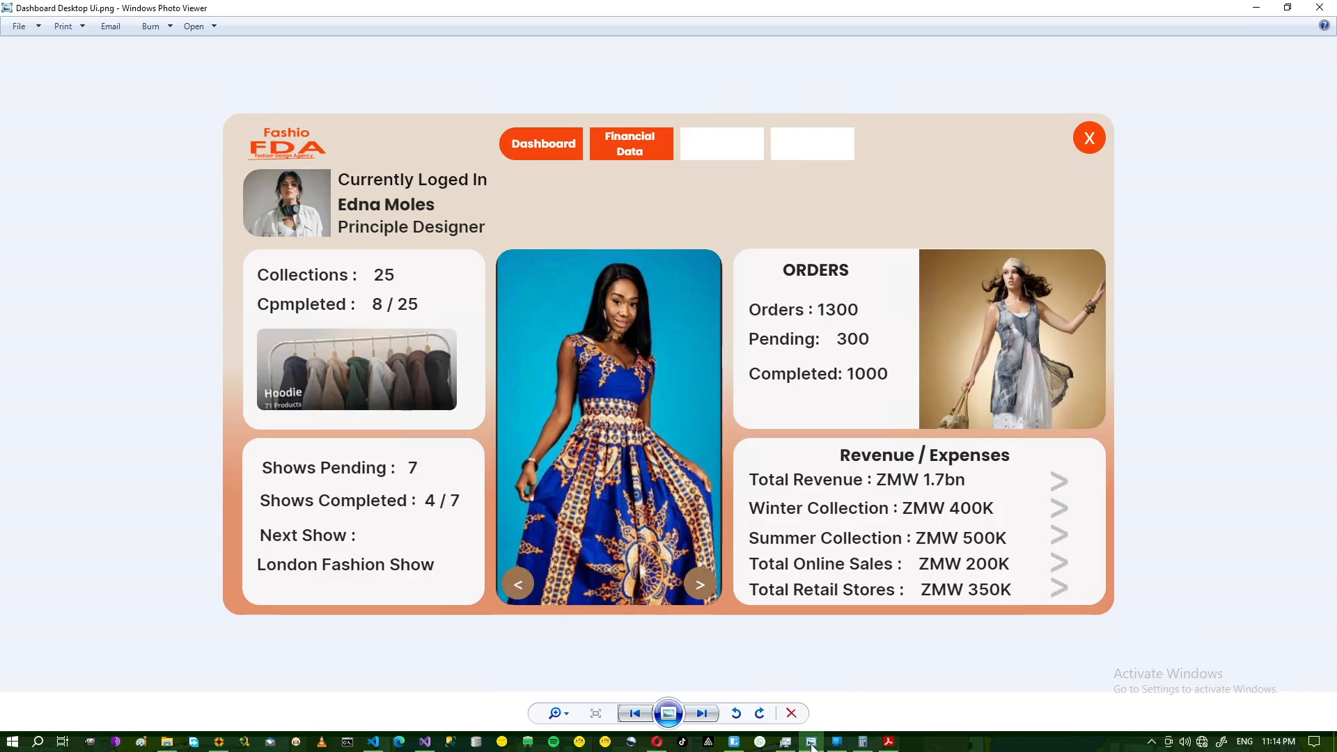
# - Duplicate the wide card and place the copy directly below the top-right card
pyautogui.click(811, 742)
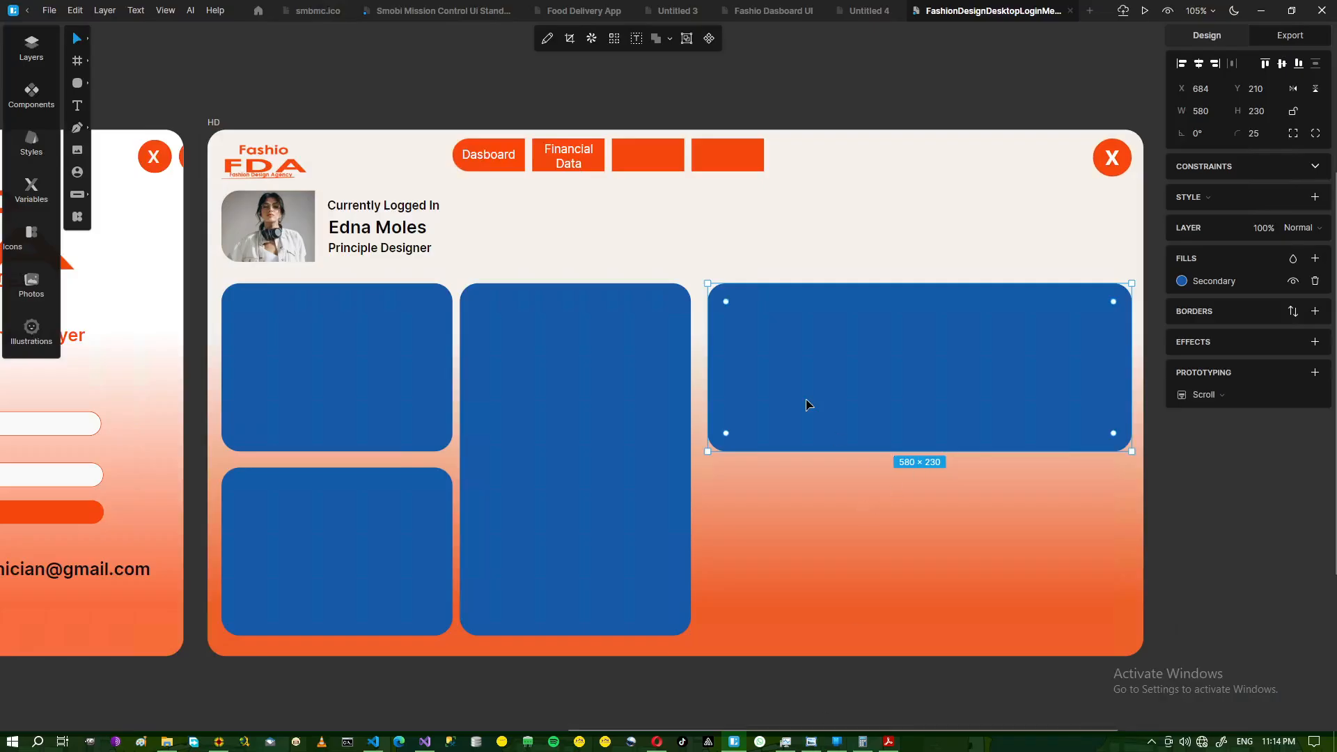
pyautogui.hotkey('ctrl', 'd')
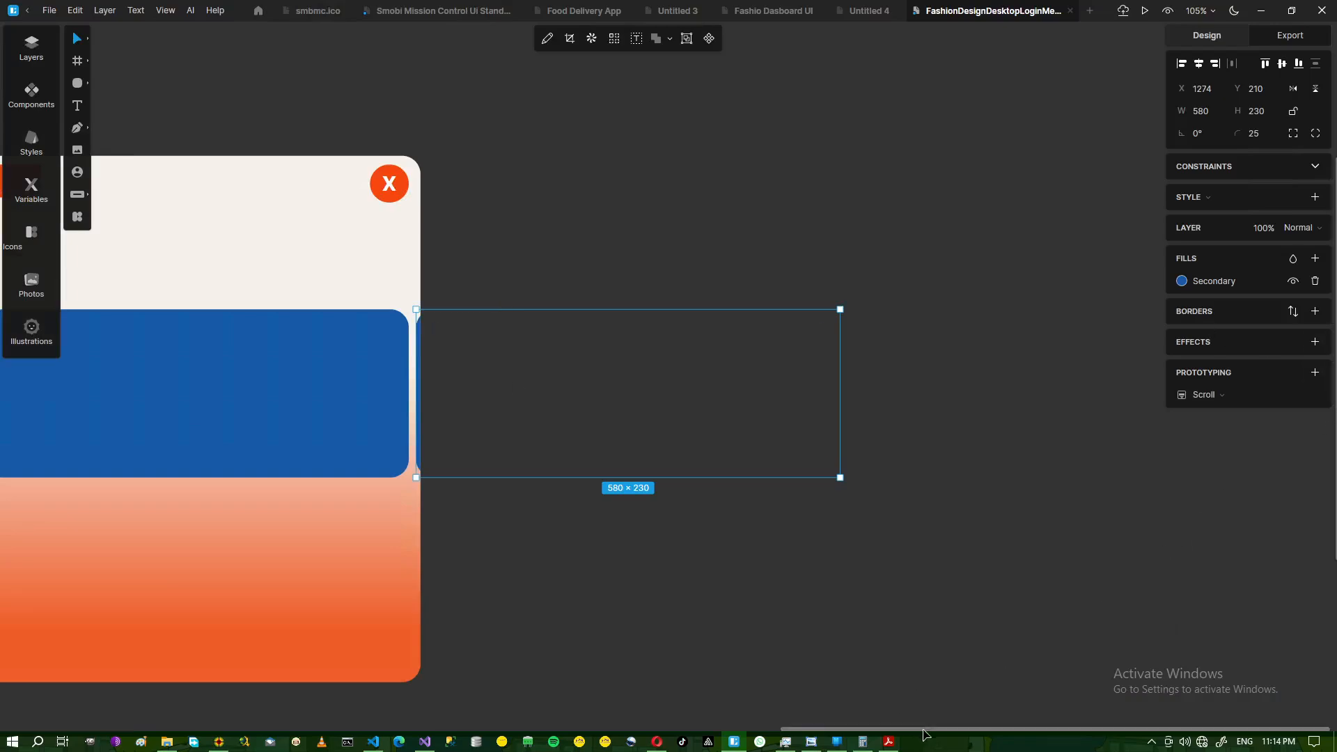
pyautogui.moveTo(928, 733); pyautogui.dragTo(791, 733)
pyautogui.press('Left')
pyautogui.press('Left')
pyautogui.press('Left')
pyautogui.press('Left')
pyautogui.press('Left')
pyautogui.press('Left')
pyautogui.press('Left')
pyautogui.press('Left')
pyautogui.press('Left')
pyautogui.press('Left')
pyautogui.press('Left')
pyautogui.press('Left')
pyautogui.press('Left')
pyautogui.press('Left')
pyautogui.press('Left')
pyautogui.press('Left')
pyautogui.press('Left')
pyautogui.press('Left')
pyautogui.press('Left')
pyautogui.press('Left')
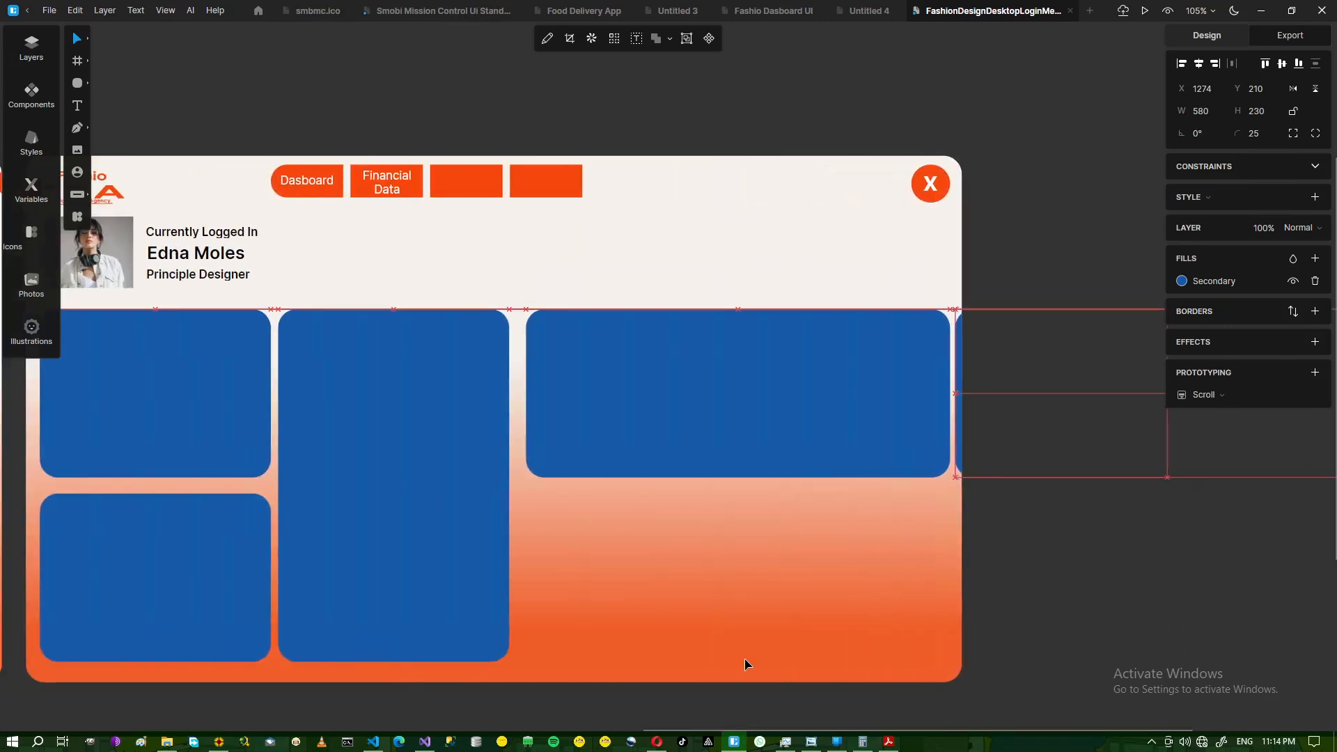
pyautogui.press('Down')
pyautogui.press('Right')
pyautogui.press('Right')
pyautogui.press('Right')
pyautogui.press('Right')
pyautogui.press('Right')
pyautogui.press('Right')
pyautogui.press('Right')
pyautogui.press('Right')
pyautogui.press('Right')
pyautogui.press('Right')
pyautogui.press('Right')
pyautogui.press('Right')
pyautogui.press('Right')
pyautogui.press('Right')
pyautogui.press('Right')
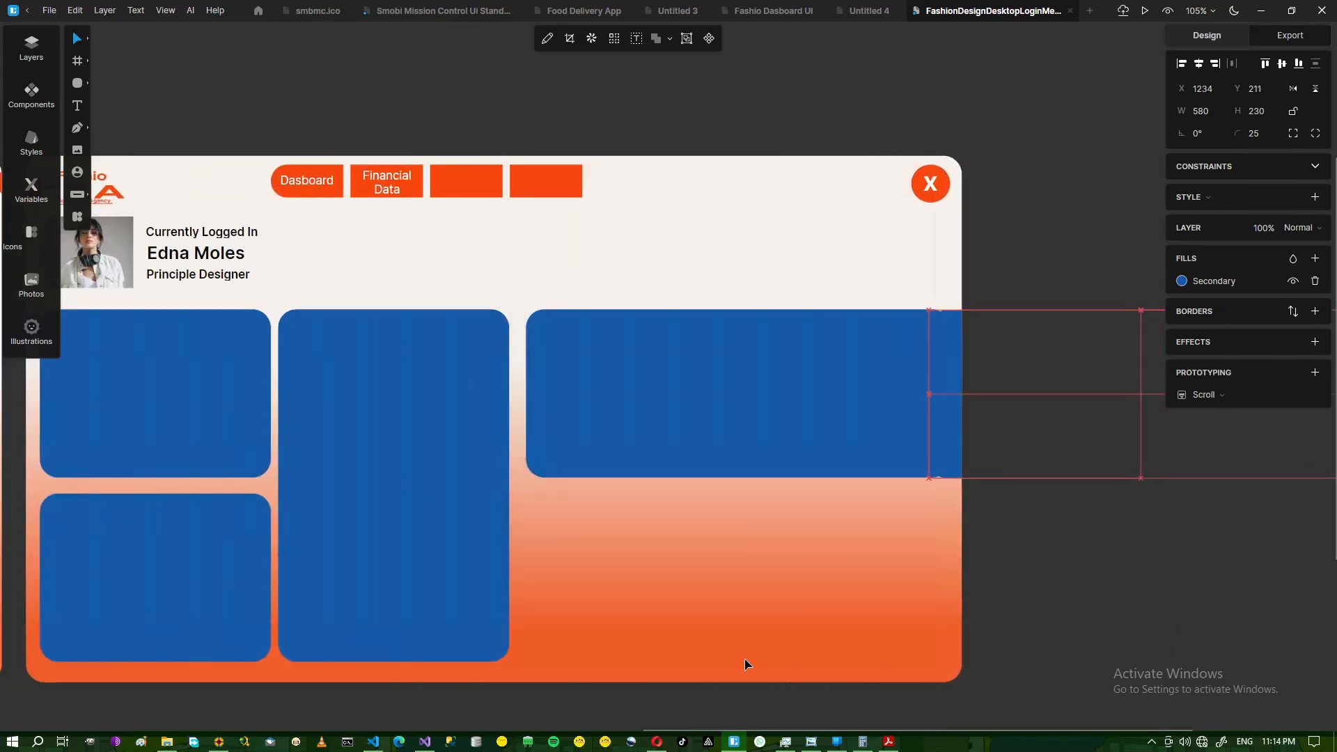
pyautogui.moveTo(944, 416); pyautogui.dragTo(585, 571)
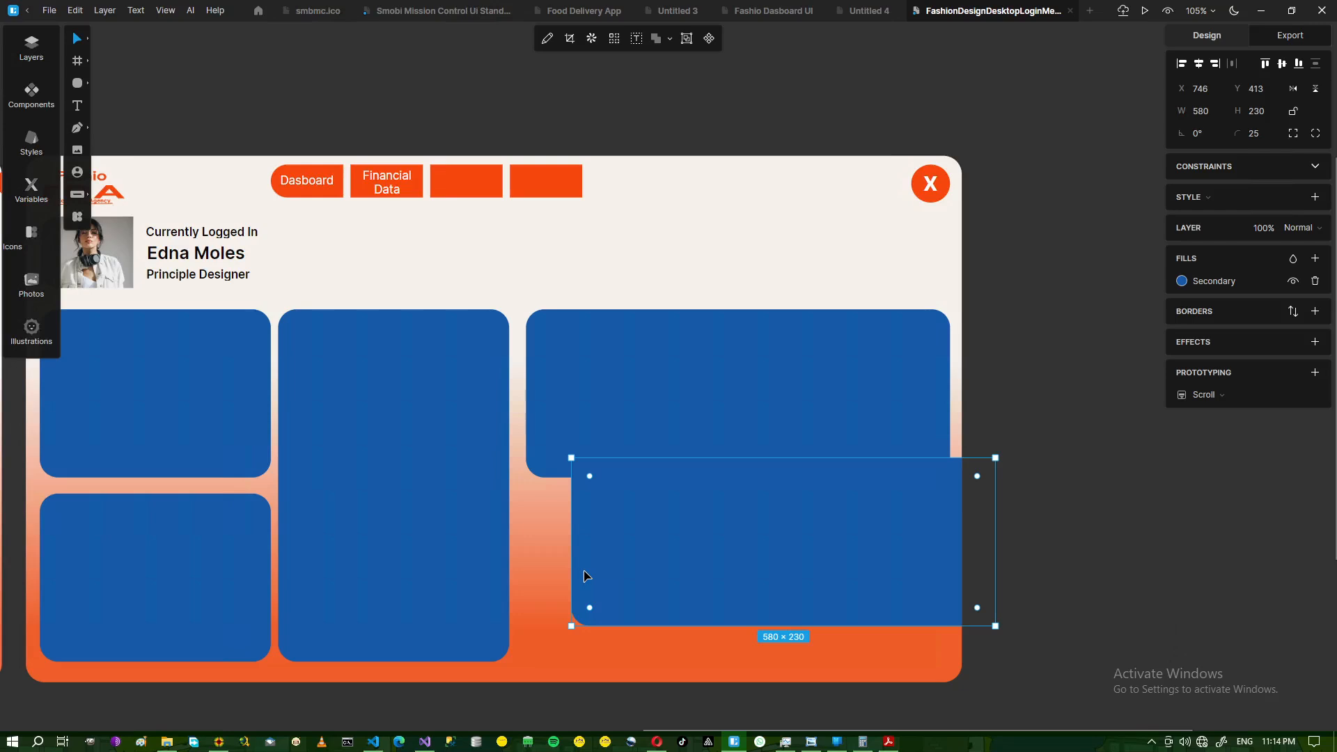
pyautogui.moveTo(710, 550)
pyautogui.mouseDown()
pyautogui.moveTo(672, 562)
pyautogui.moveTo(719, 552)
pyautogui.moveTo(717, 564)
pyautogui.mouseUp()
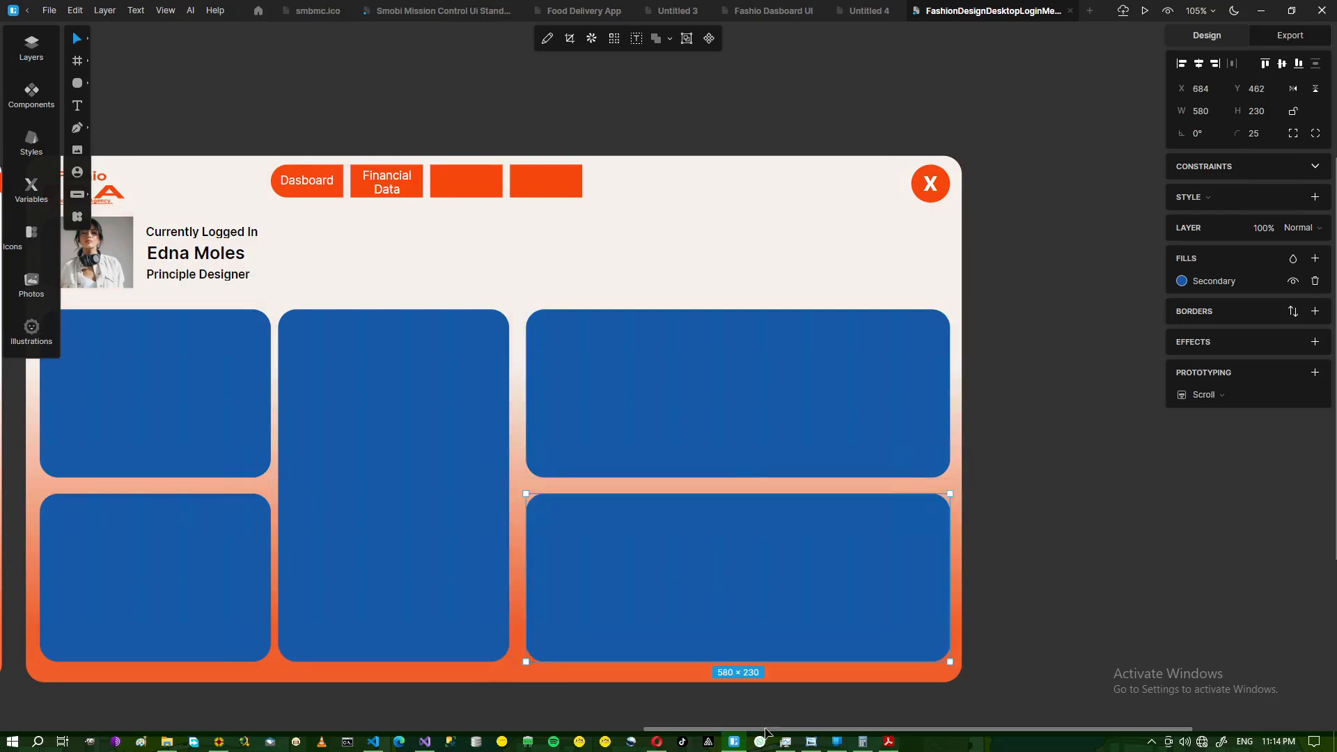
pyautogui.moveTo(676, 729); pyautogui.dragTo(573, 729)
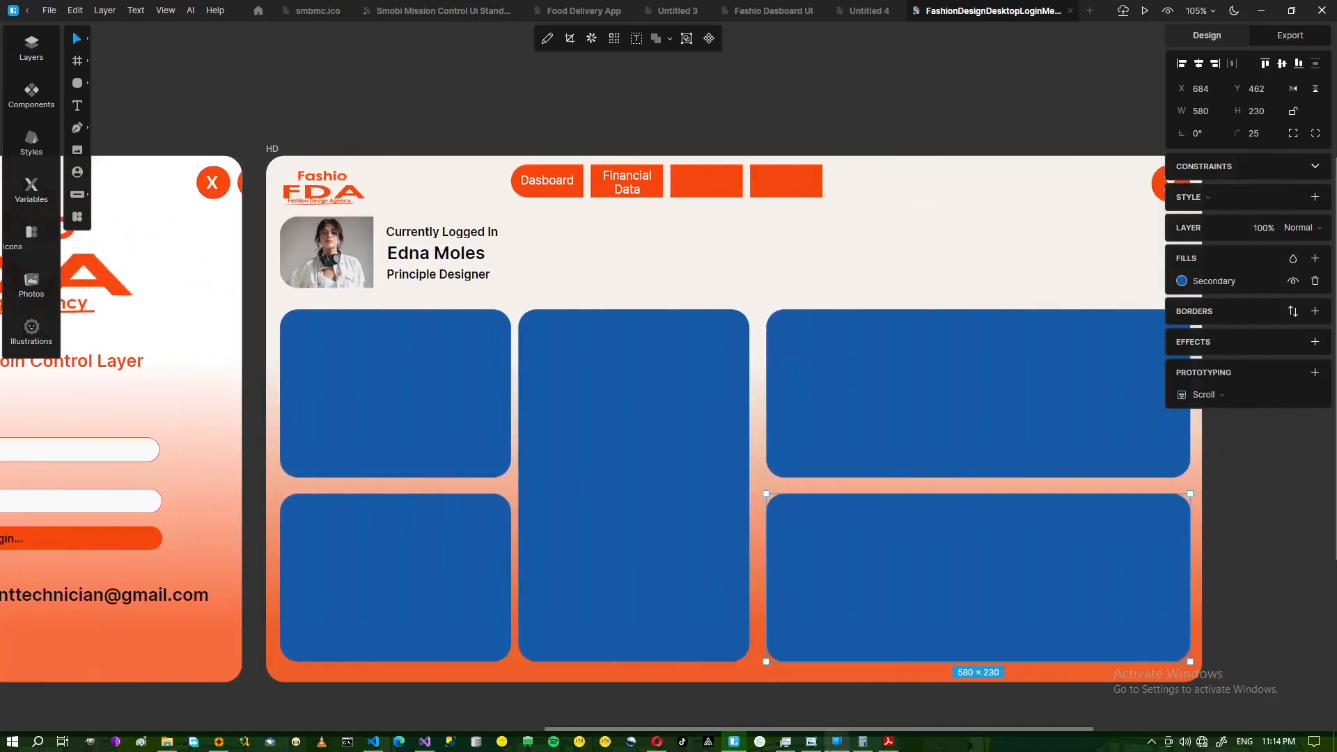
# - Compare with the reference, launch Just Color Picker and select the top-left card
pyautogui.click(812, 747)
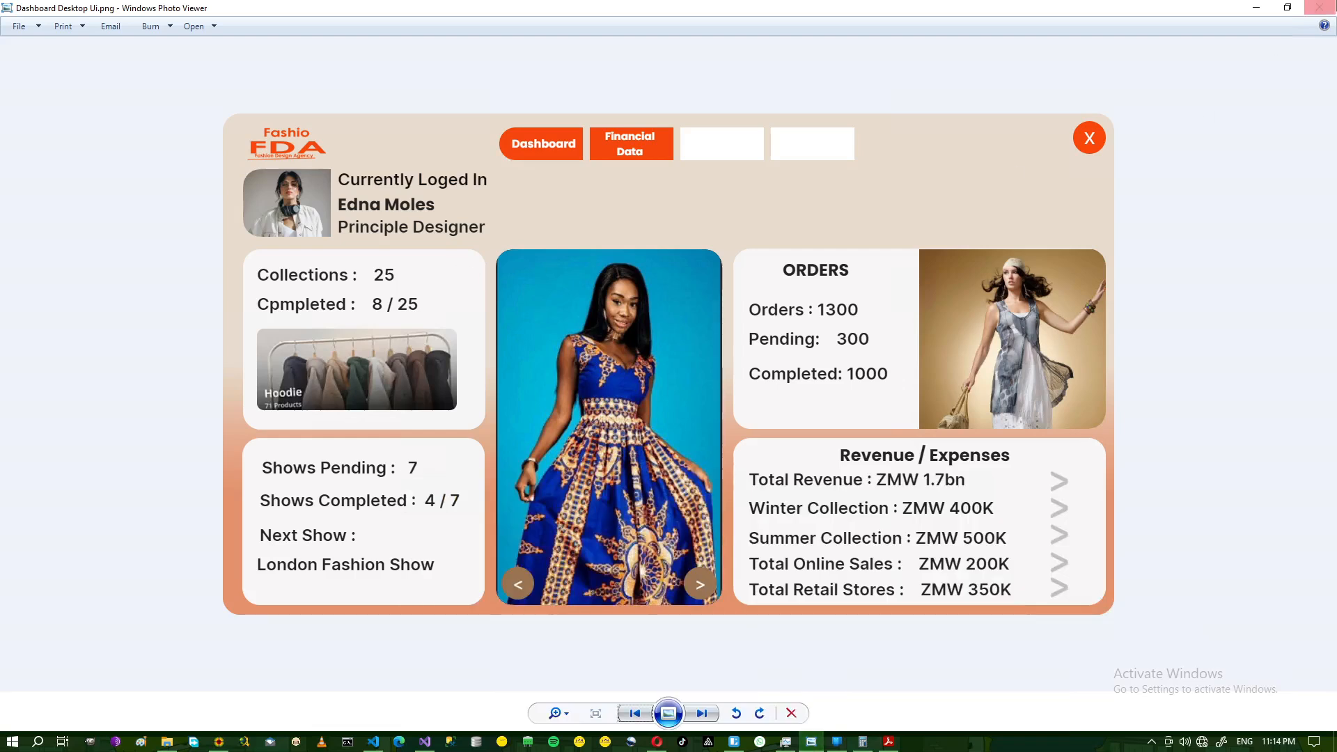
pyautogui.click(1256, 7)
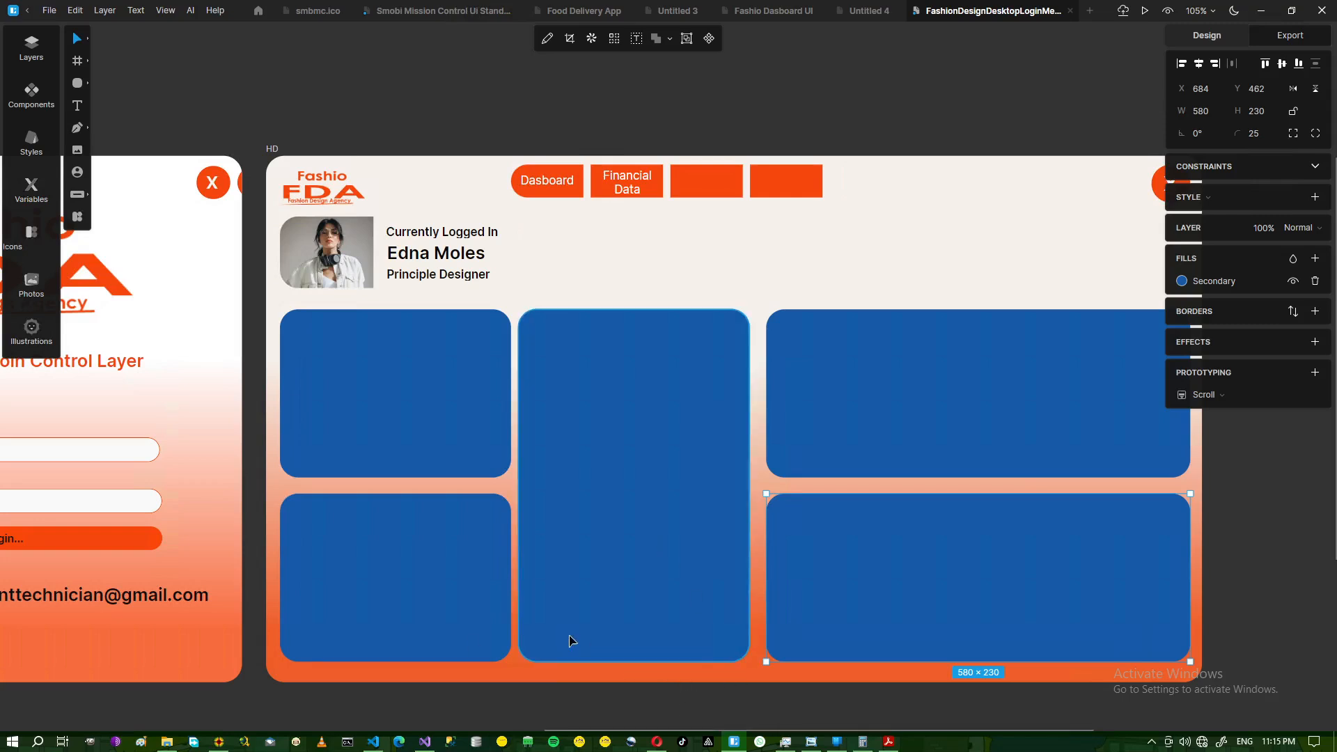
pyautogui.click(214, 743)
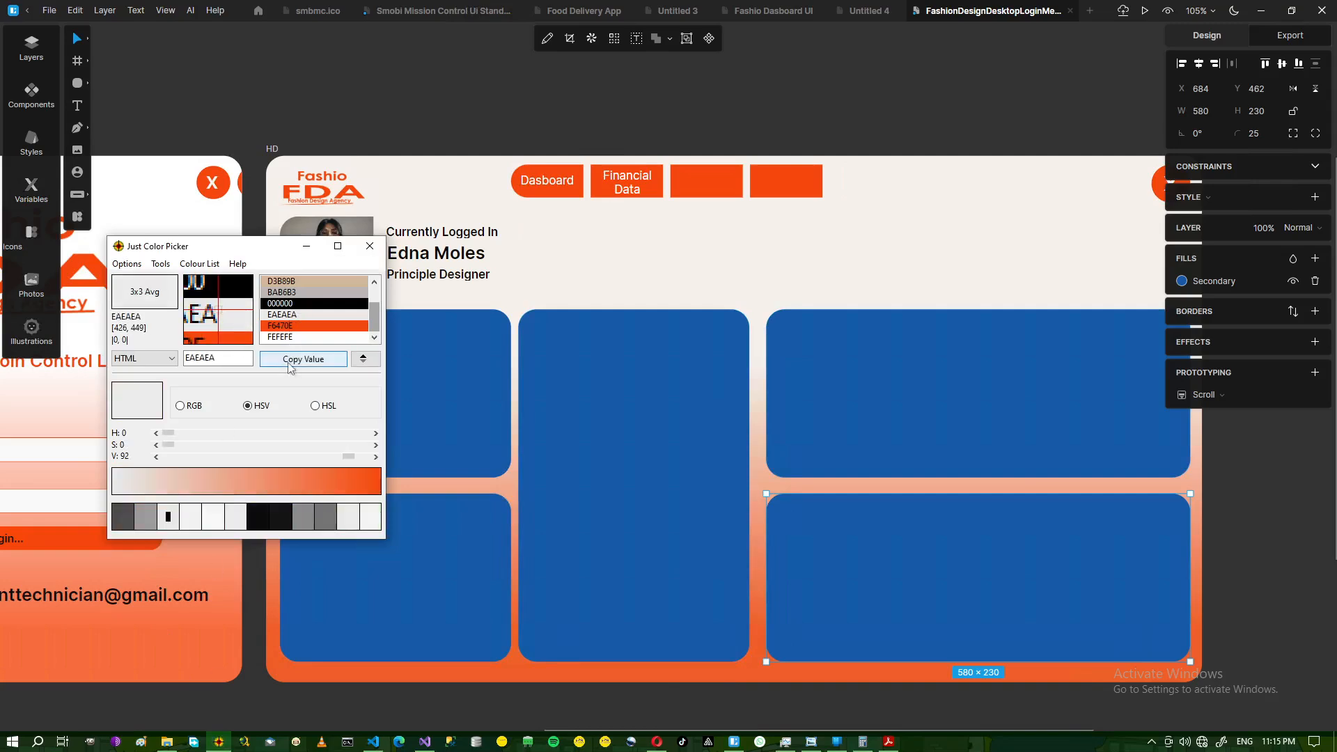
pyautogui.click(396, 398)
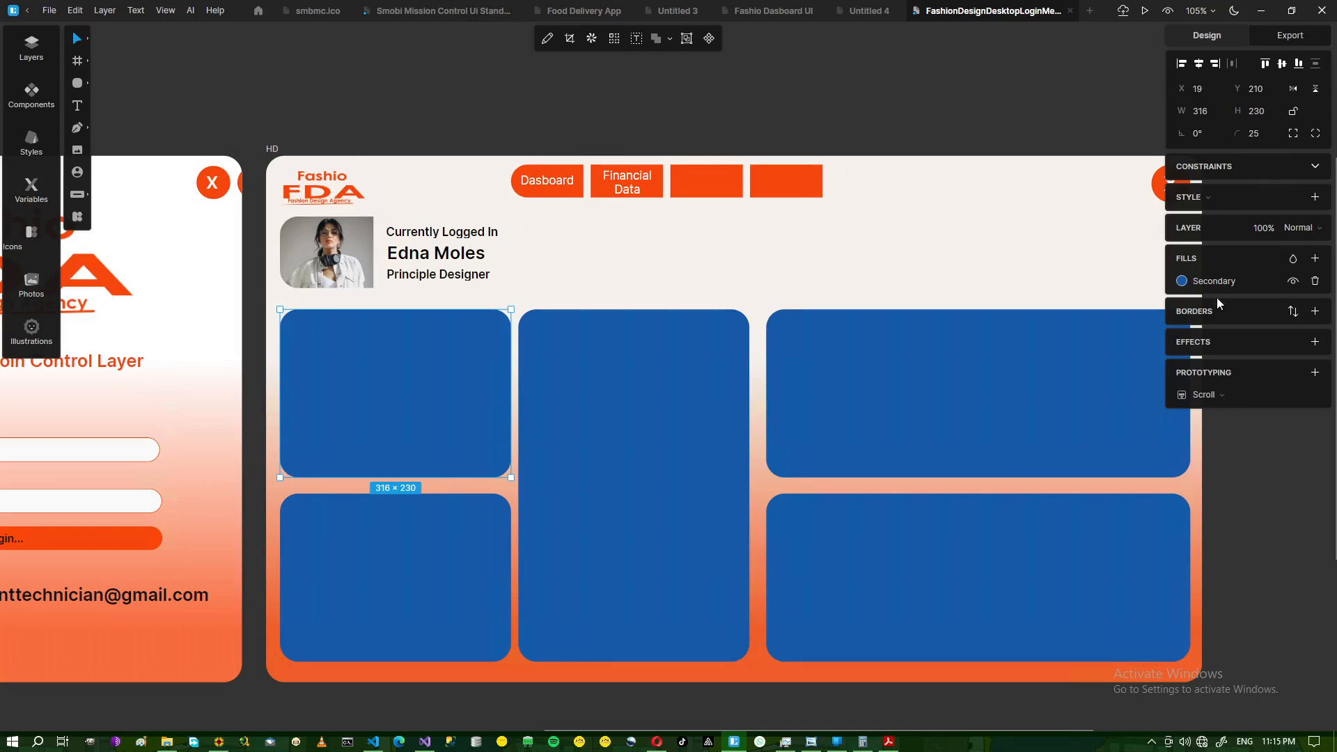
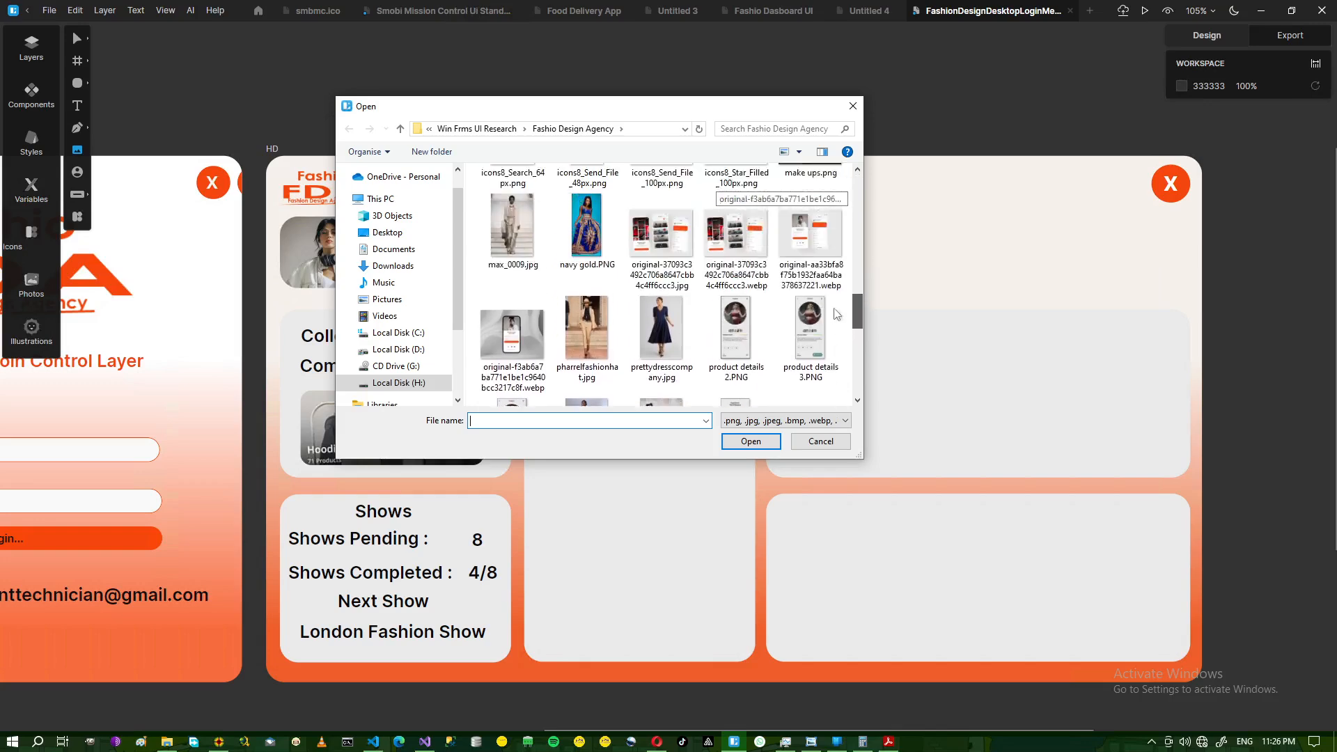
# - Insert 'navy gold.PNG' and resize it to cover the tall middle card
pyautogui.click(589, 304)
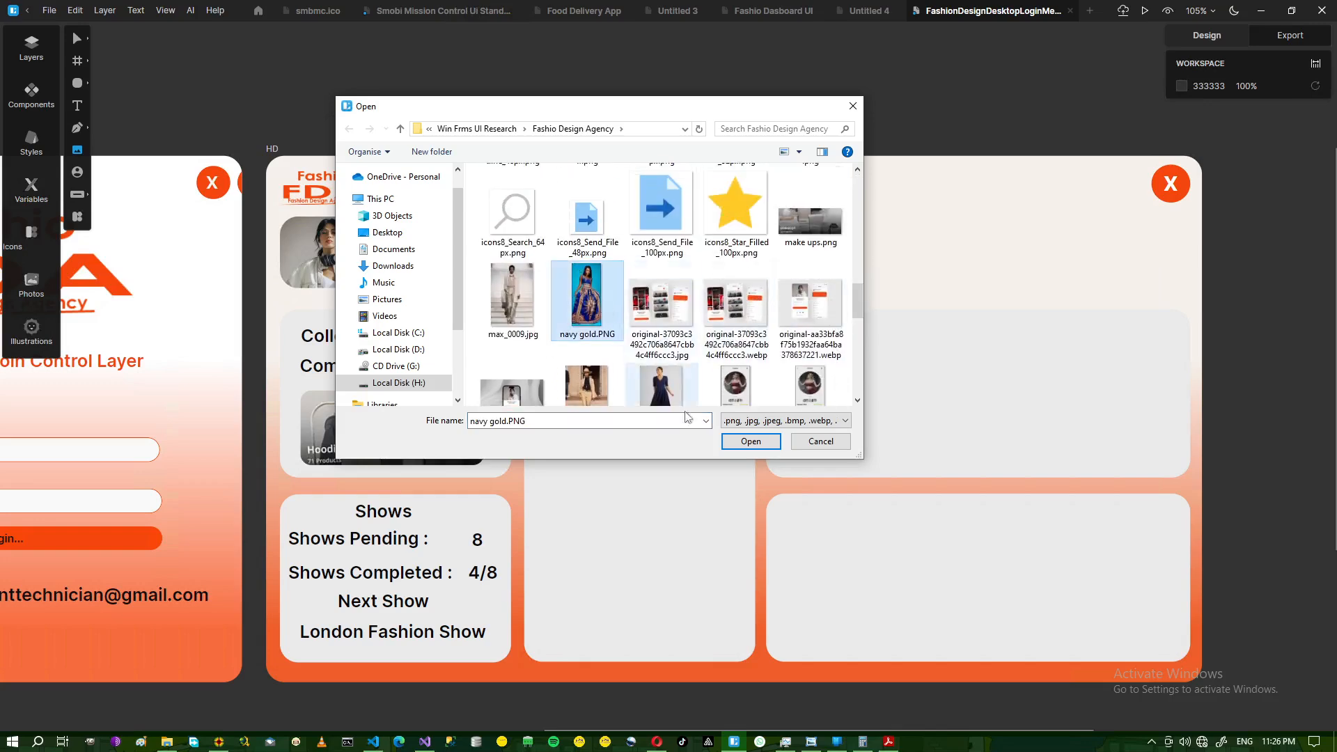
pyautogui.click(727, 441)
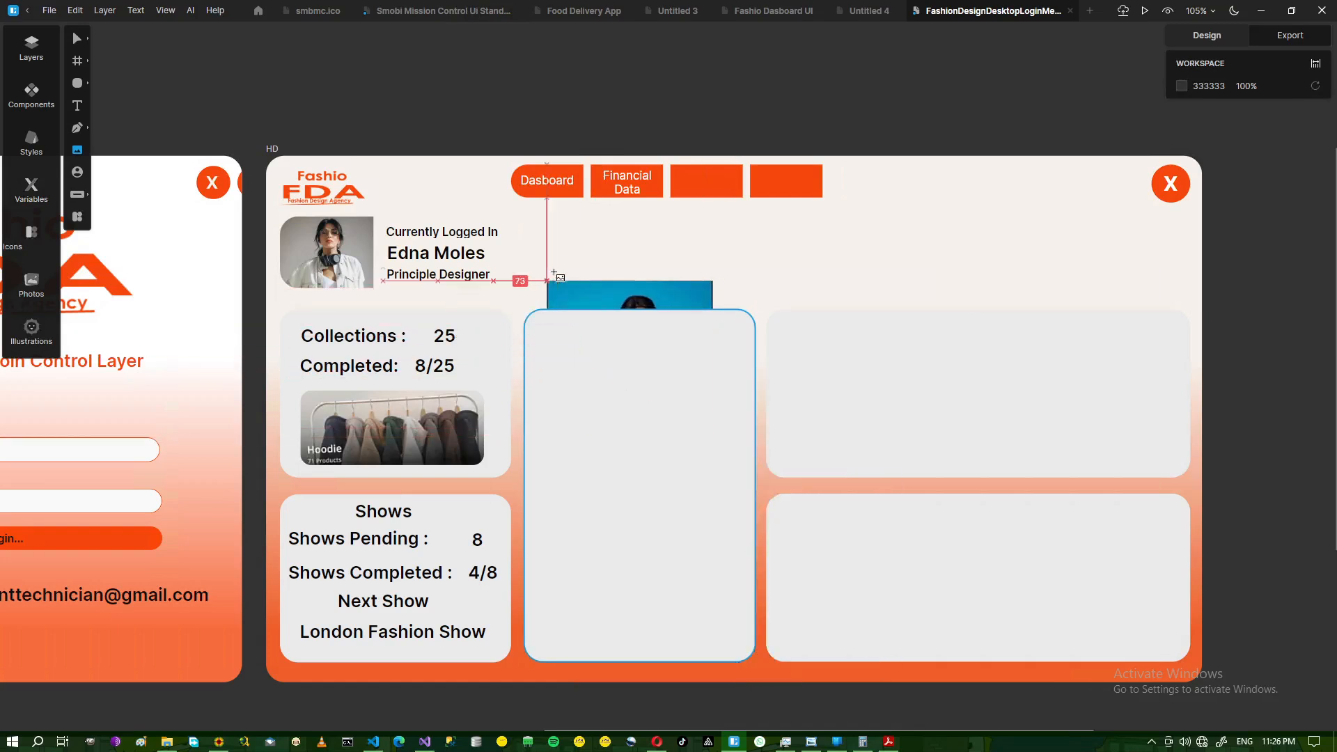
pyautogui.click(549, 284)
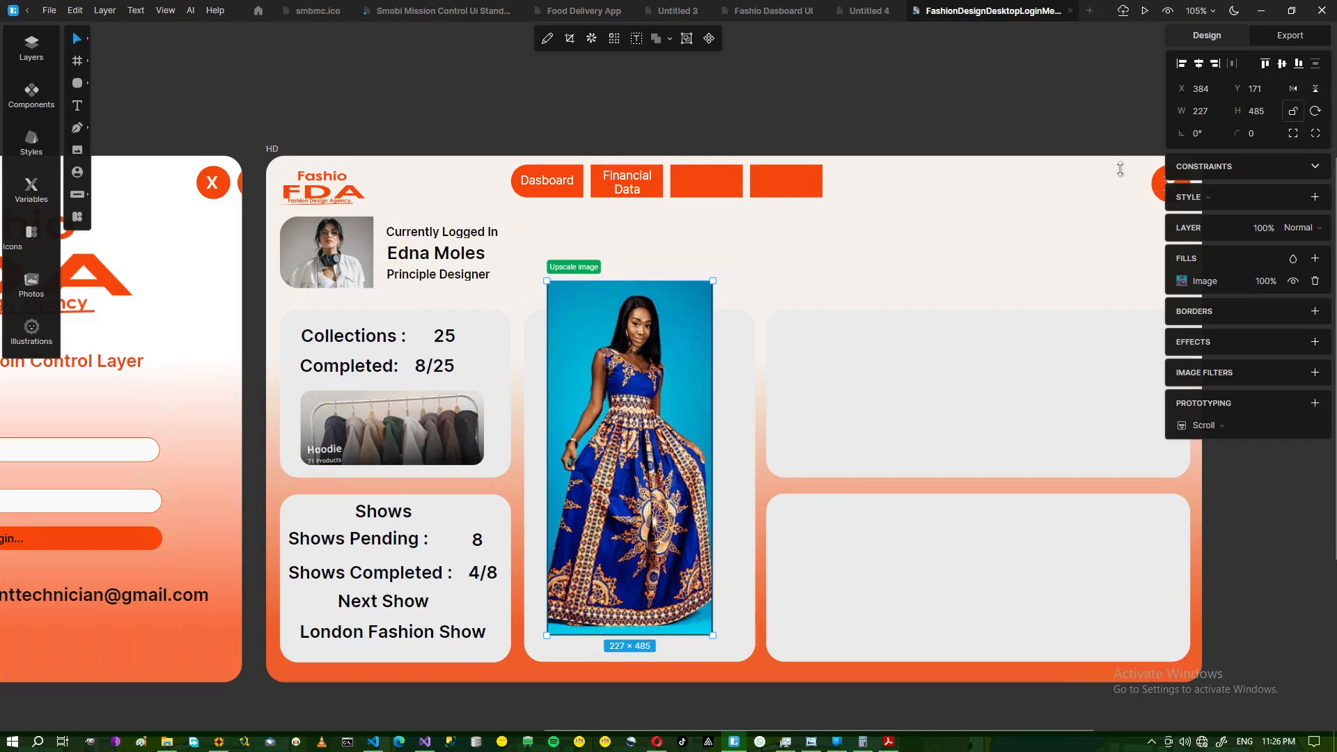
pyautogui.moveTo(584, 296)
pyautogui.mouseDown()
pyautogui.moveTo(570, 337)
pyautogui.moveTo(570, 314)
pyautogui.mouseUp()
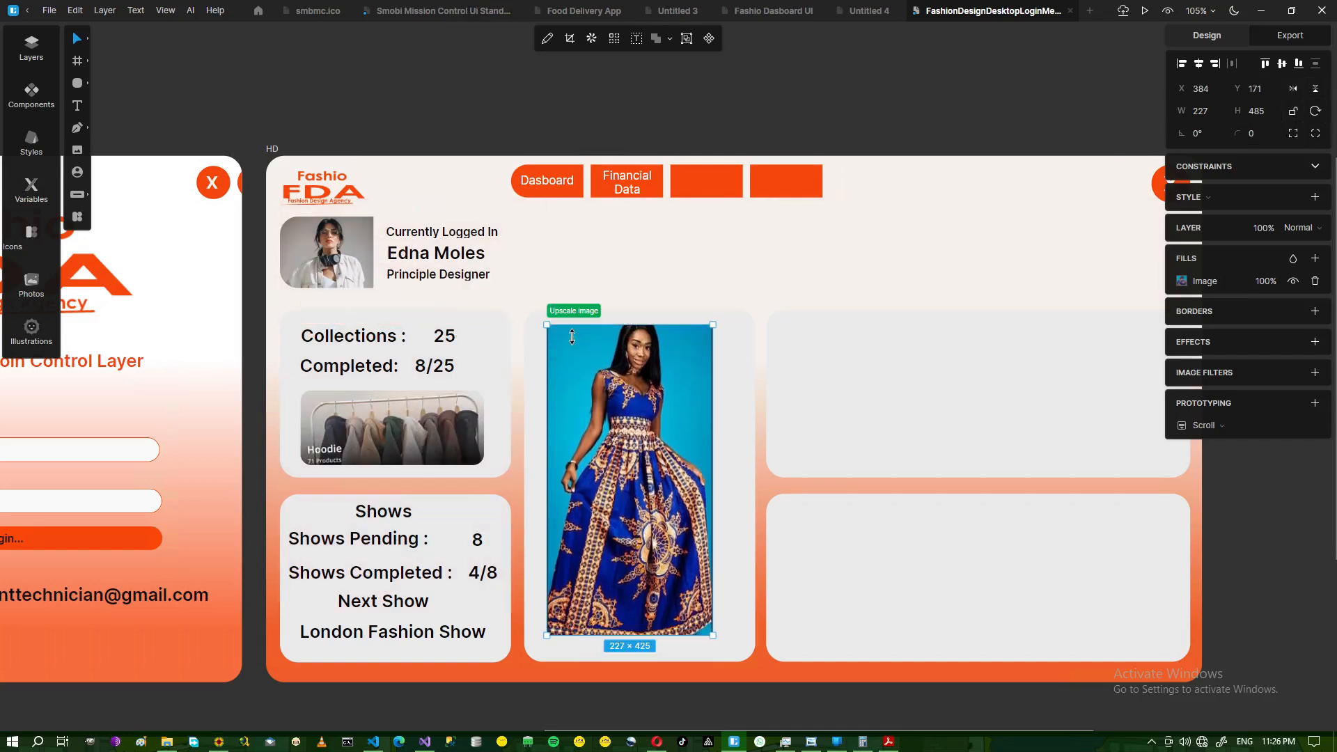
pyautogui.moveTo(641, 635); pyautogui.dragTo(642, 665)
pyautogui.moveTo(713, 462); pyautogui.dragTo(765, 464)
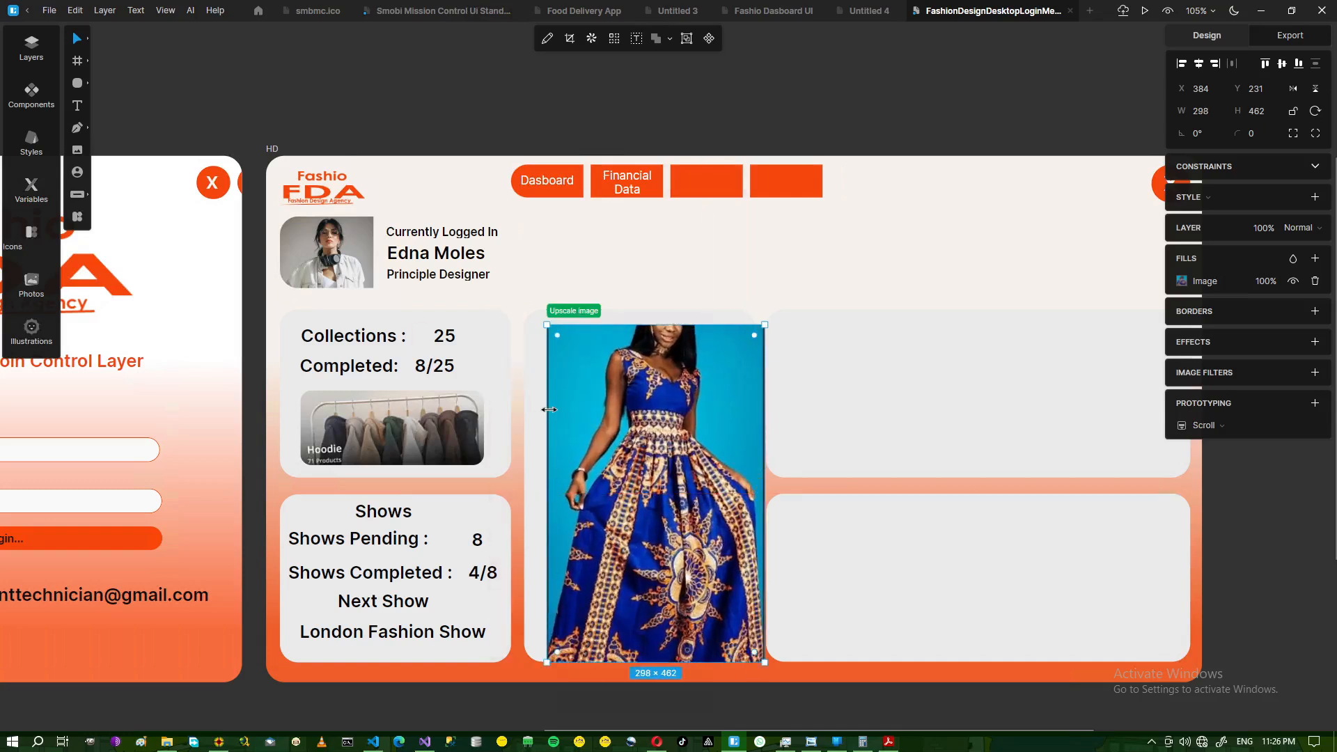
pyautogui.moveTo(549, 409); pyautogui.dragTo(512, 412)
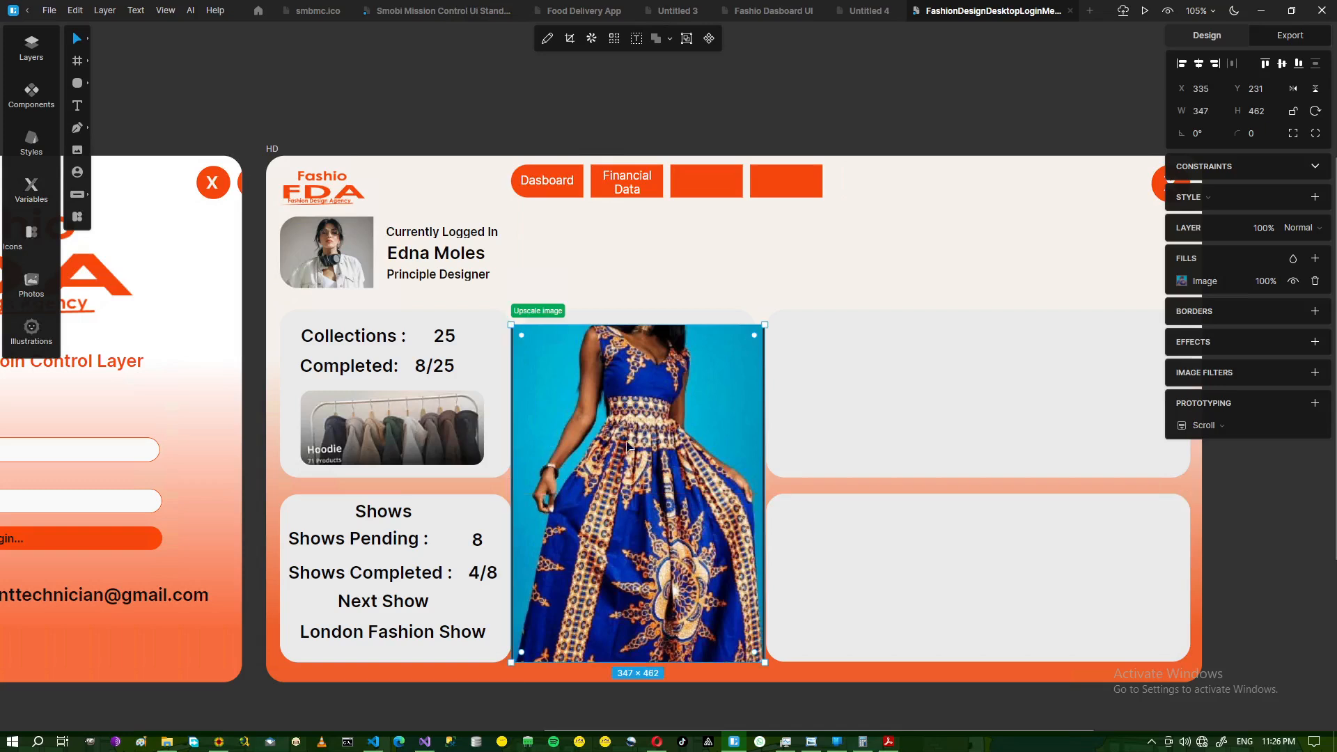
pyautogui.moveTo(653, 314); pyautogui.dragTo(648, 161)
pyautogui.moveTo(613, 314); pyautogui.dragTo(612, 417)
pyautogui.click(636, 233)
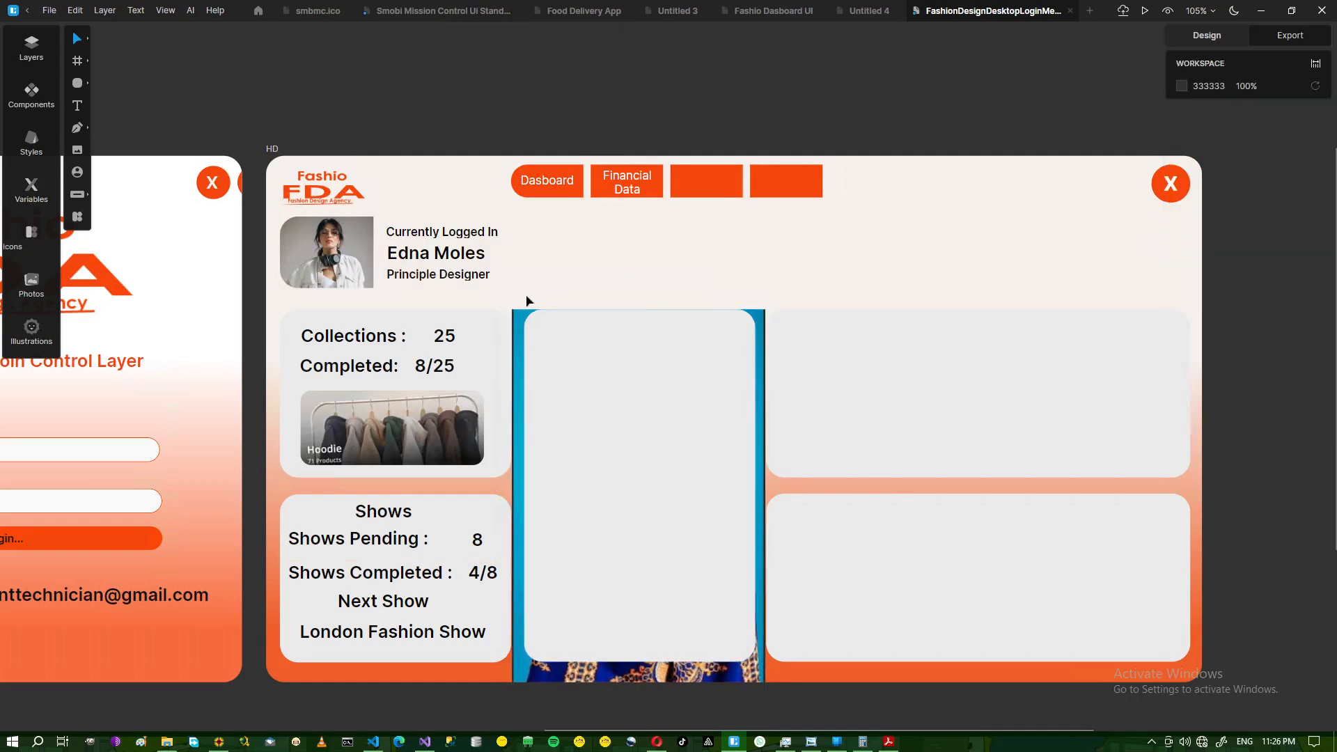
# - Mask the dress photo to the card's rounded rectangle
pyautogui.moveTo(538, 315); pyautogui.dragTo(569, 381)
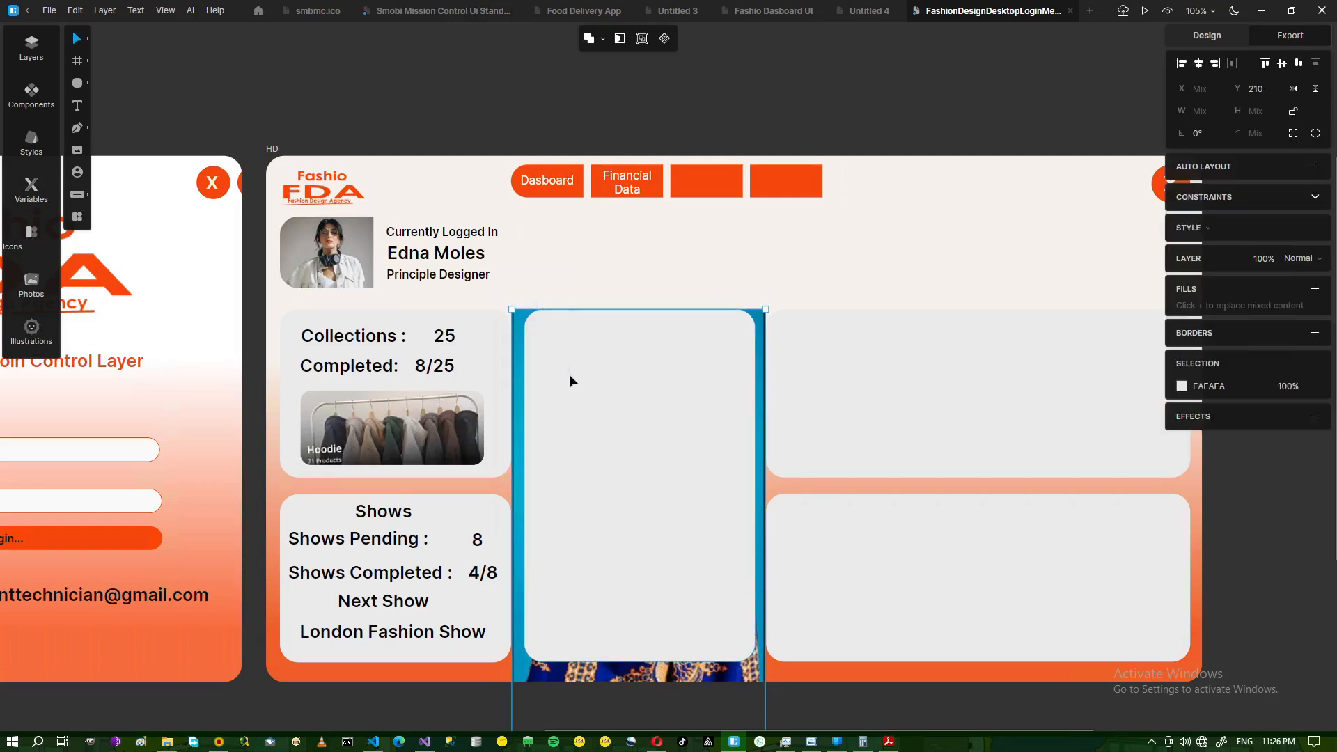
pyautogui.click(618, 40)
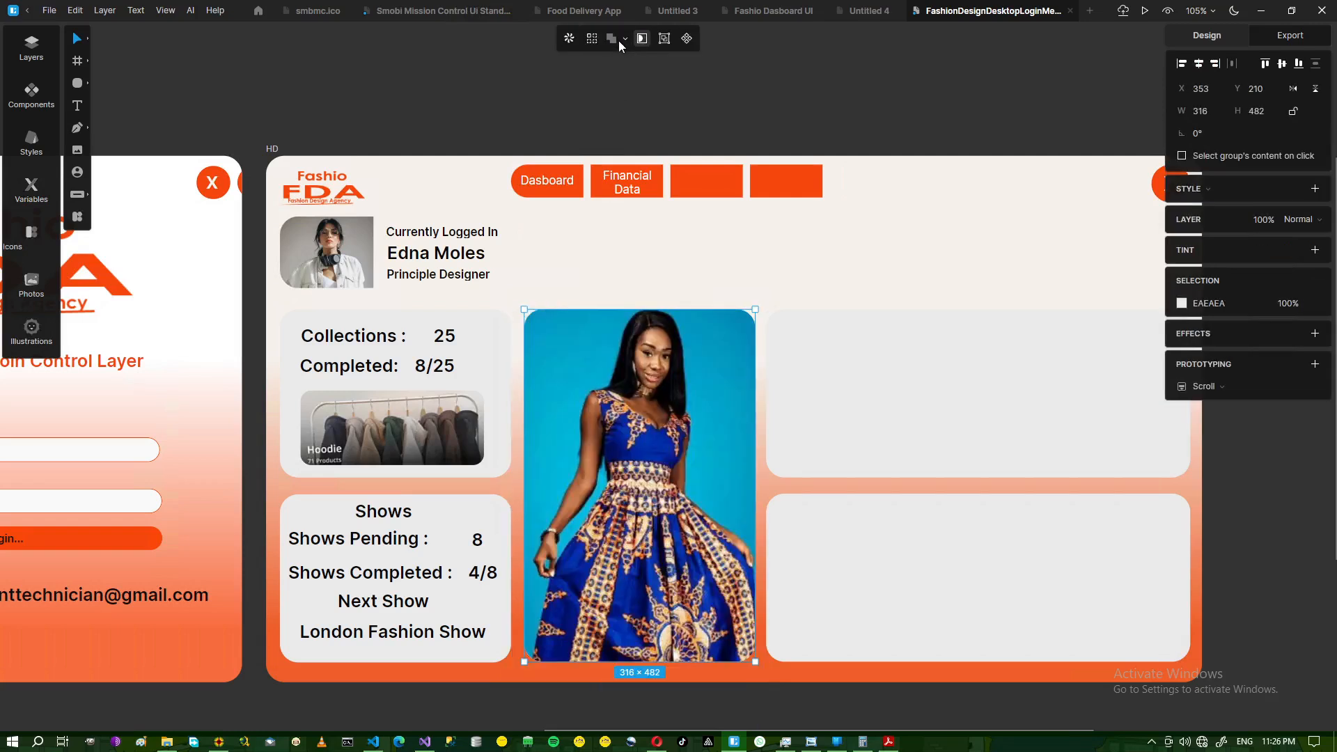
pyautogui.click(614, 693)
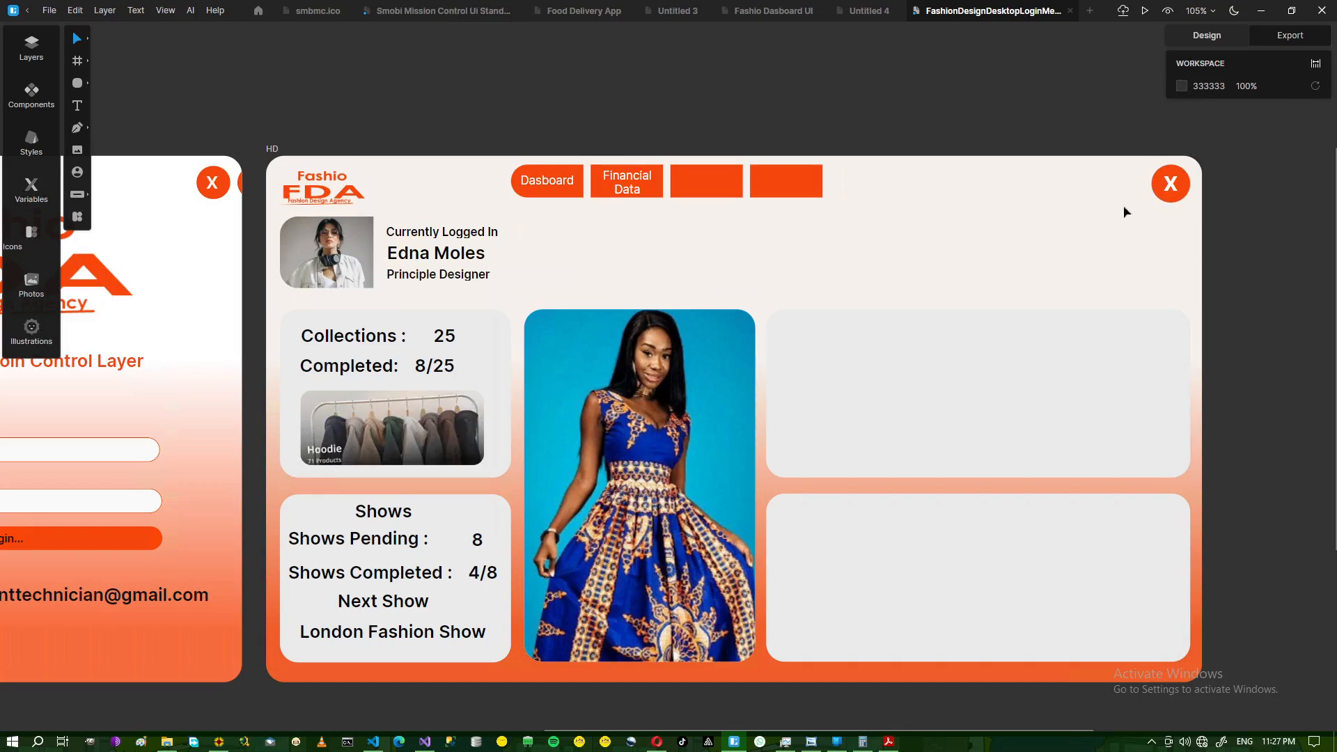
# - Copy the close button's X label to the photo's bottom-right and bottom-left corners
pyautogui.click(1170, 187)
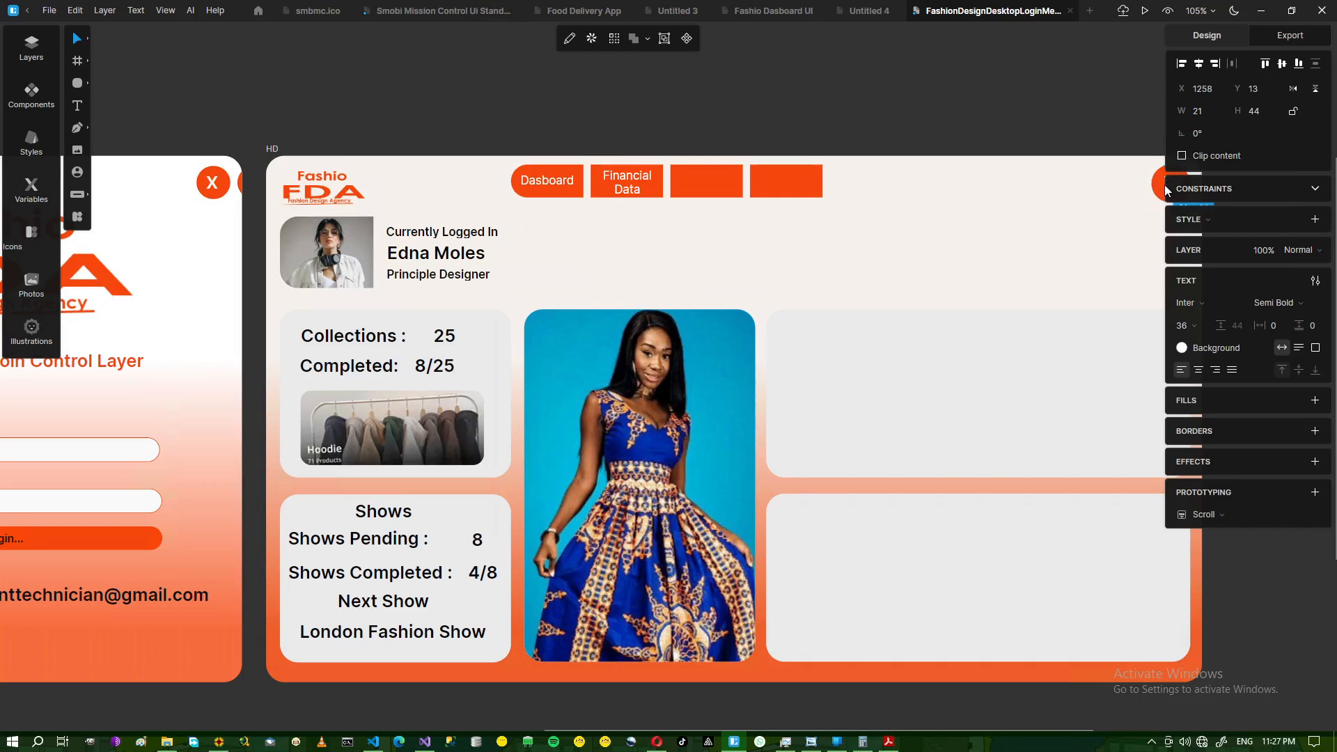
pyautogui.click(1084, 206)
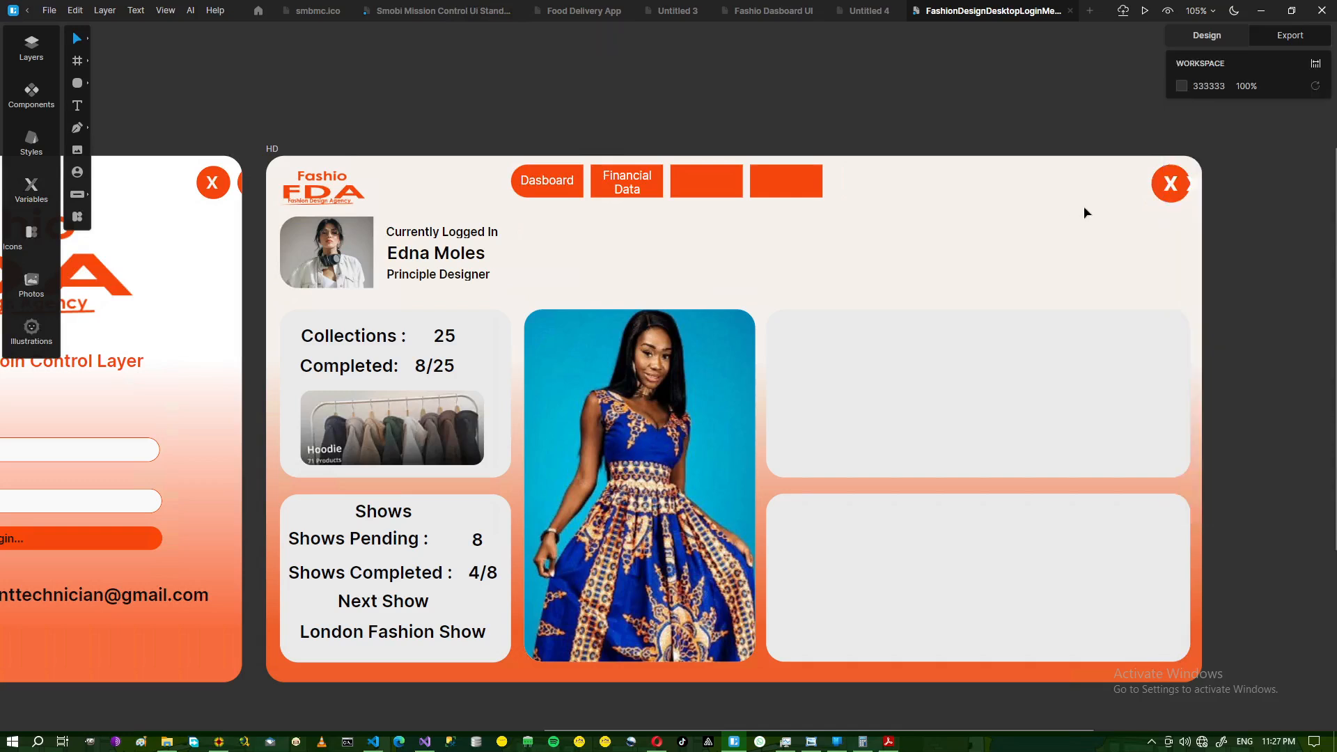
pyautogui.click(1195, 188)
pyautogui.press('Left')
pyautogui.press('Left')
pyautogui.press('Left')
pyautogui.press('Left')
pyautogui.press('Left')
pyautogui.press('Left')
pyautogui.press('Left')
pyautogui.press('Left')
pyautogui.press('Left')
pyautogui.press('Left')
pyautogui.press('Left')
pyautogui.press('Left')
pyautogui.press('Left')
pyautogui.press('Left')
pyautogui.press('Left')
pyautogui.press('Left')
pyautogui.press('Left')
pyautogui.press('Left')
pyautogui.press('Left')
pyautogui.press('Left')
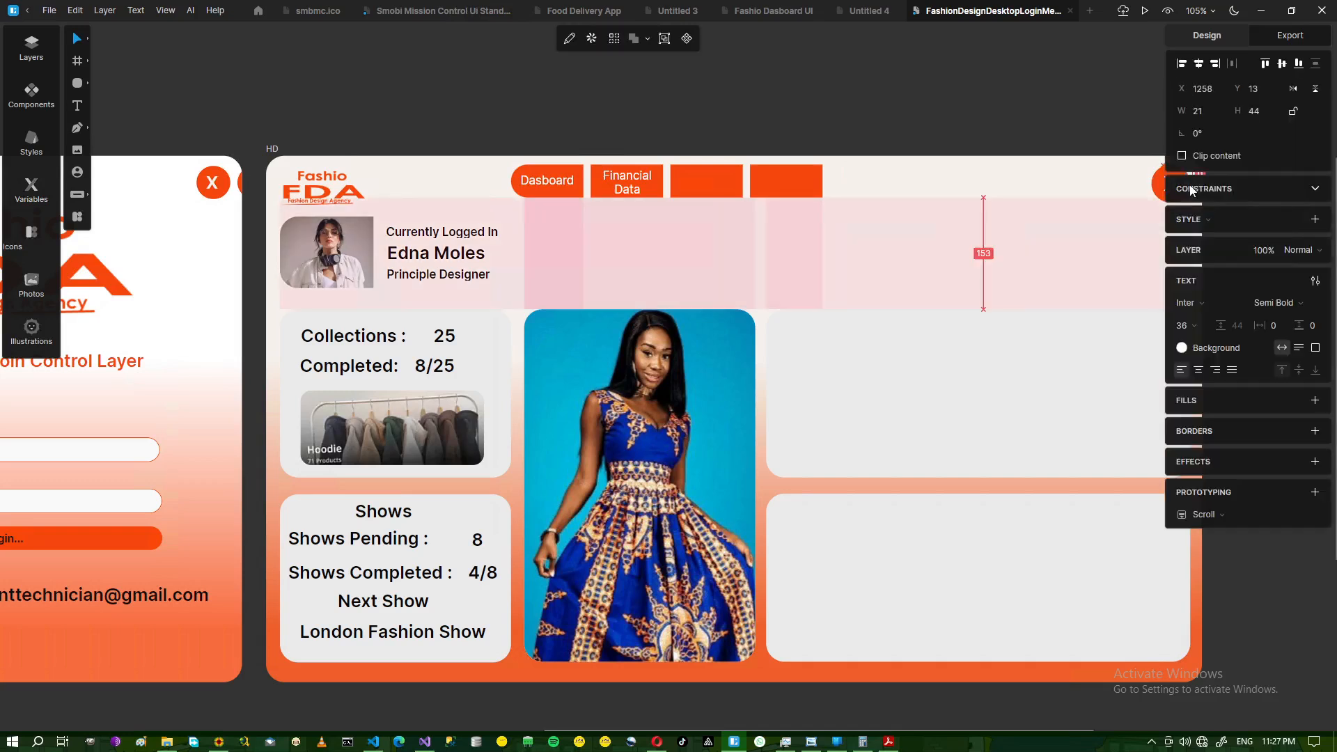
pyautogui.press('Left')
pyautogui.press('Left')
pyautogui.press('Left')
pyautogui.press('Left')
pyautogui.press('Left')
pyautogui.press('Left')
pyautogui.press('Left')
pyautogui.press('Left')
pyautogui.press('Left')
pyautogui.press('Left')
pyautogui.press('Left')
pyautogui.press('Left')
pyautogui.press('Left')
pyautogui.press('Left')
pyautogui.press('Left')
pyautogui.press('Left')
pyautogui.press('Left')
pyautogui.press('Left')
pyautogui.press('Left')
pyautogui.press('Left')
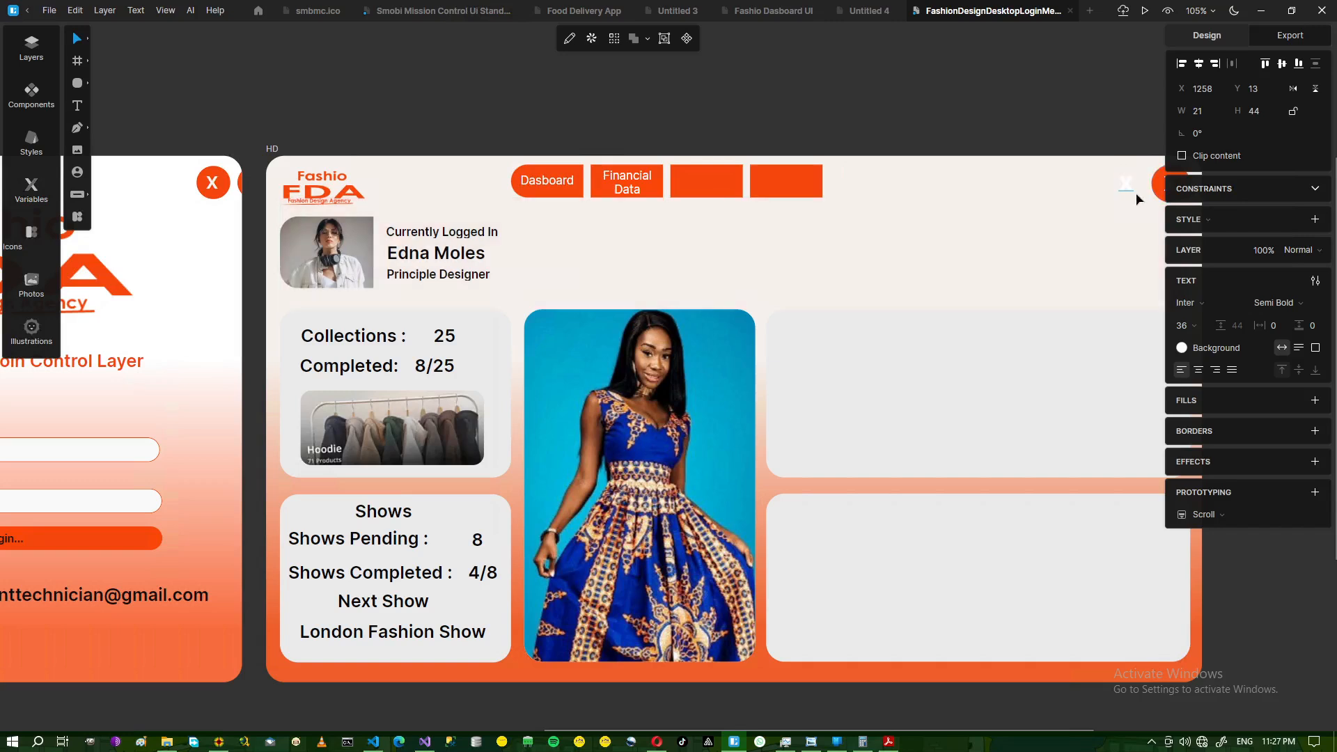
pyautogui.moveTo(1126, 186); pyautogui.dragTo(739, 637)
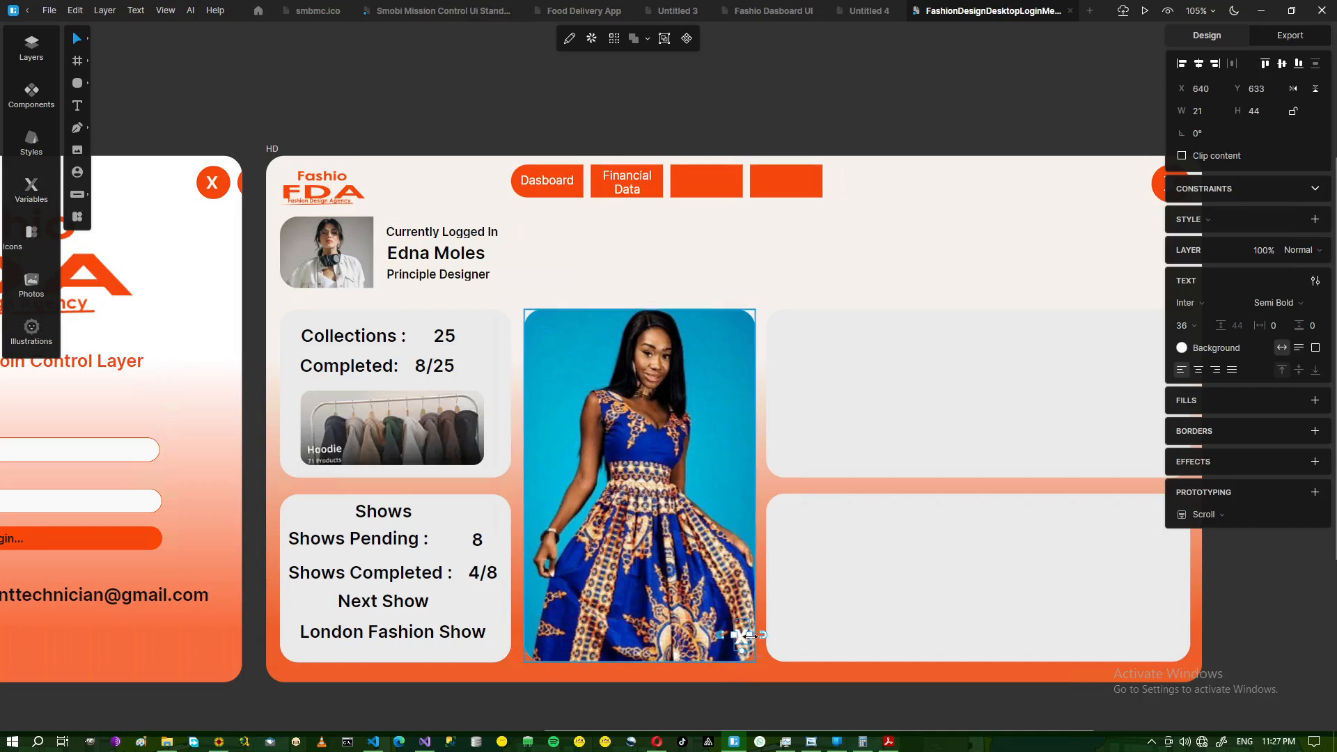
pyautogui.hotkey('shift', 'Right')
pyautogui.hotkey('shift', 'Right')
pyautogui.hotkey('shift', 'Right')
pyautogui.press('Right')
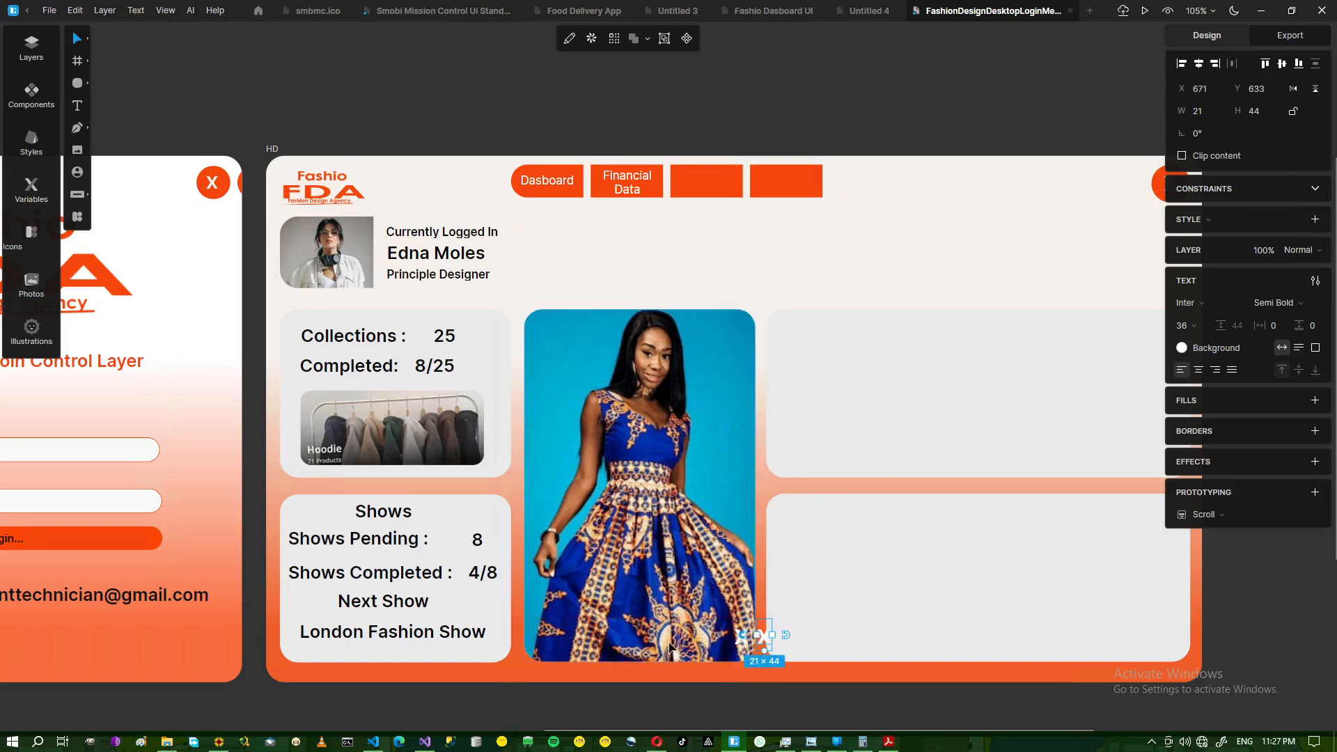
pyautogui.moveTo(766, 635); pyautogui.dragTo(541, 641)
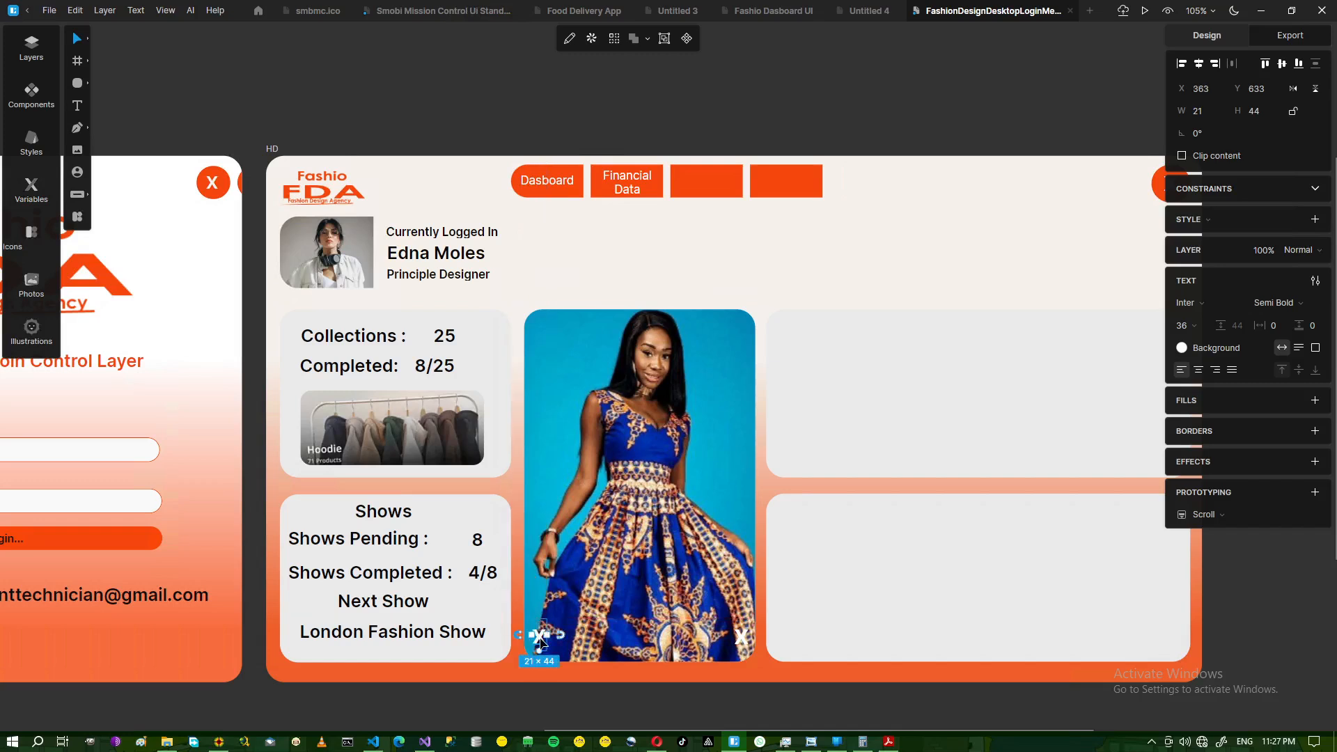
# - Change the left X to '<' with light #F6F1F1 text colour
pyautogui.doubleClick(542, 641)
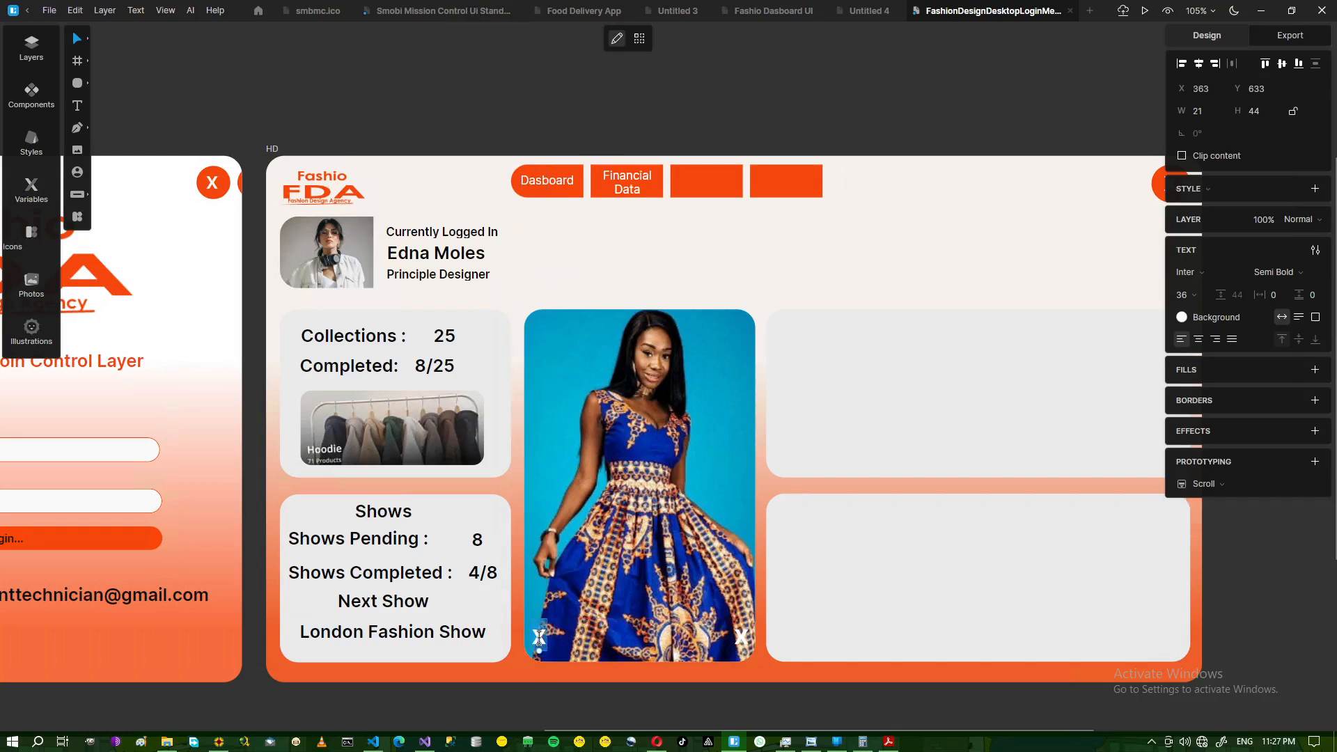
pyautogui.write('<')
pyautogui.click(1182, 317)
pyautogui.moveTo(1063, 322); pyautogui.dragTo(1005, 385)
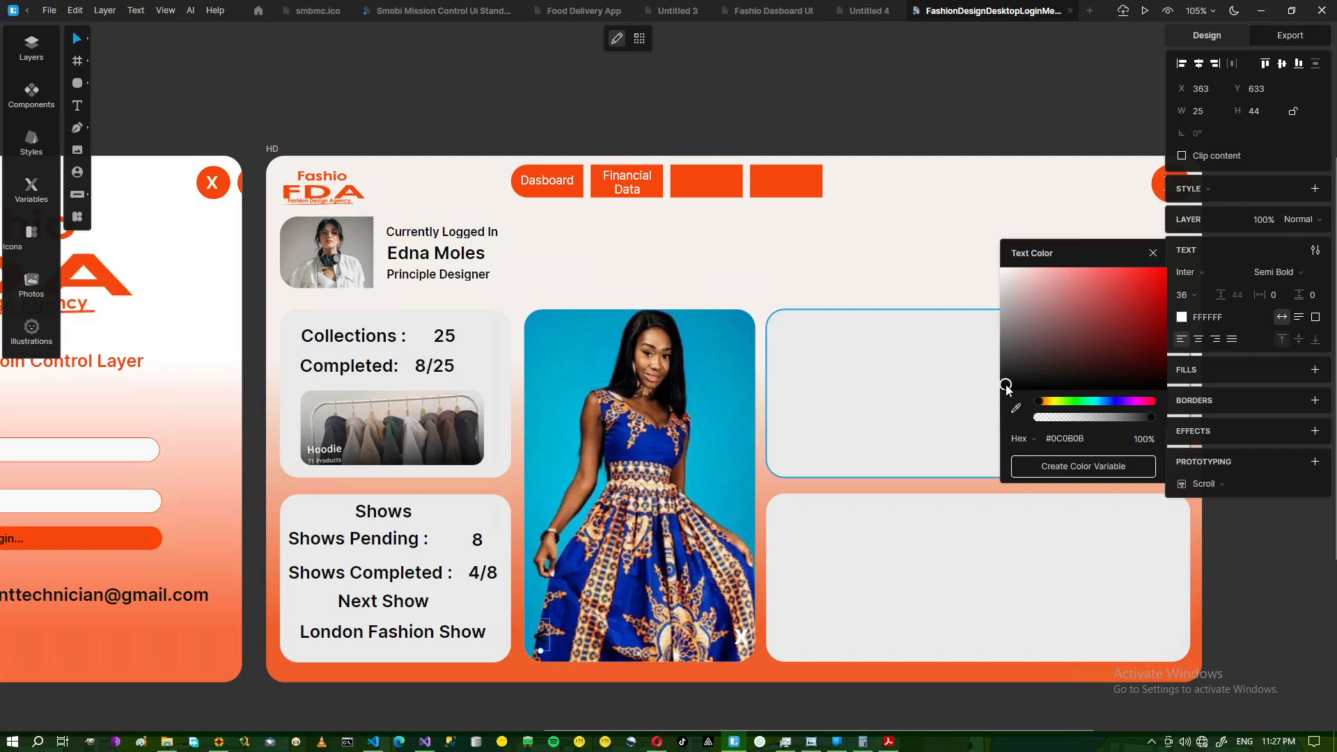
pyautogui.click(1004, 271)
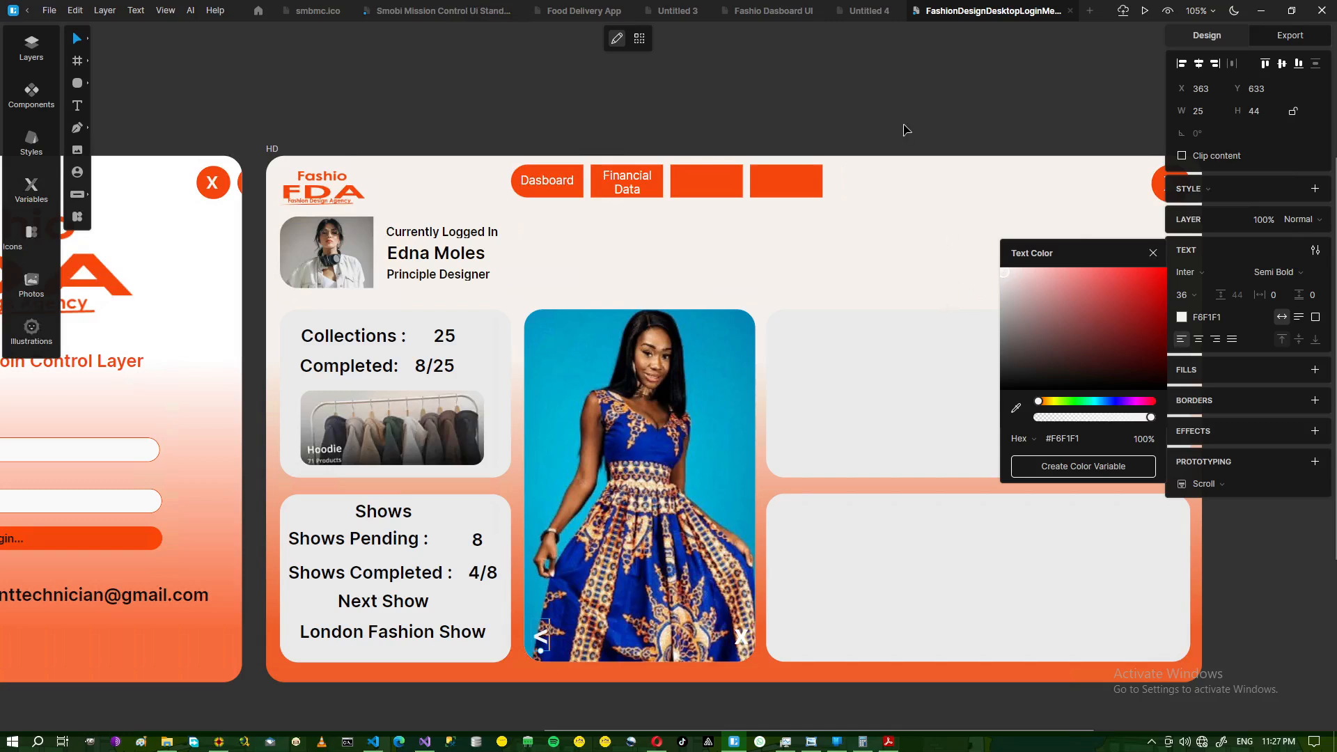
# - Change the right X to '>'
pyautogui.click(741, 637)
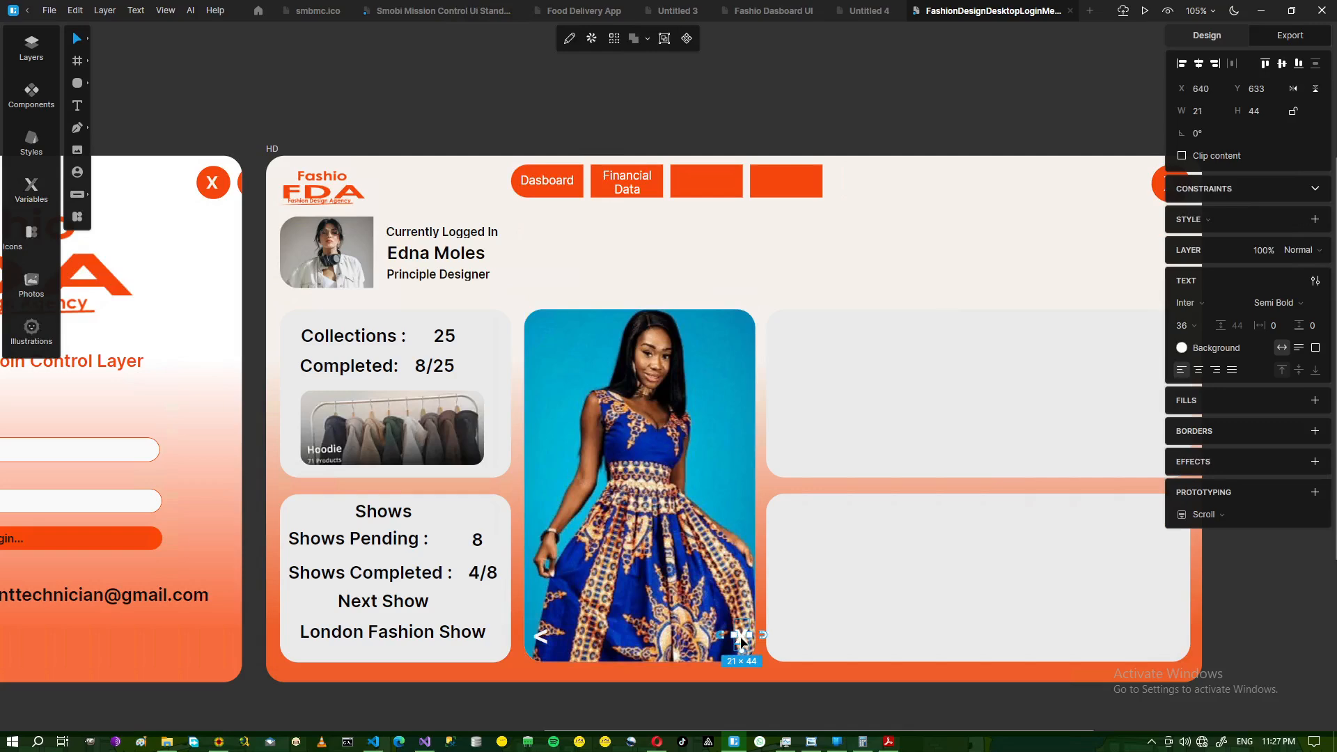
pyautogui.doubleClick(741, 637)
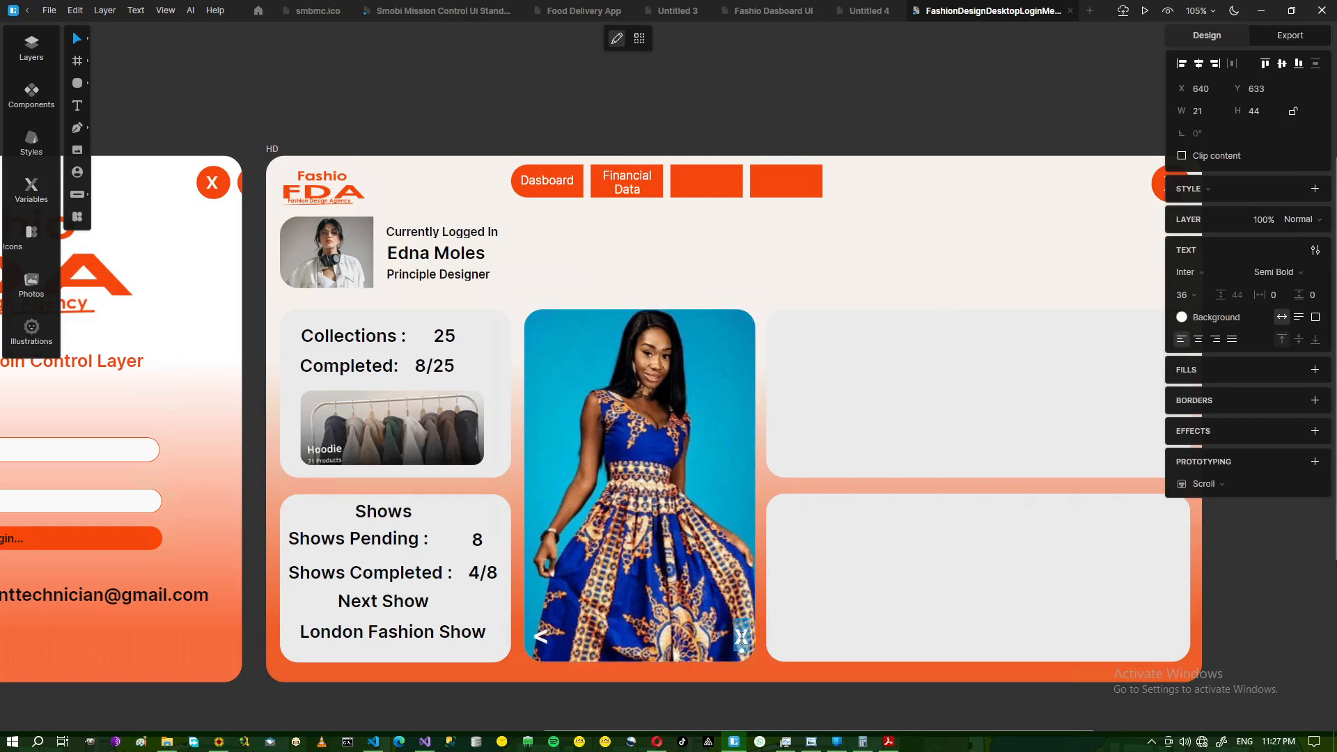
pyautogui.write('>')
pyautogui.press('Escape')
# - Duplicate the close button's orange circle and shrink the copy to 45×45
pyautogui.click(1161, 187)
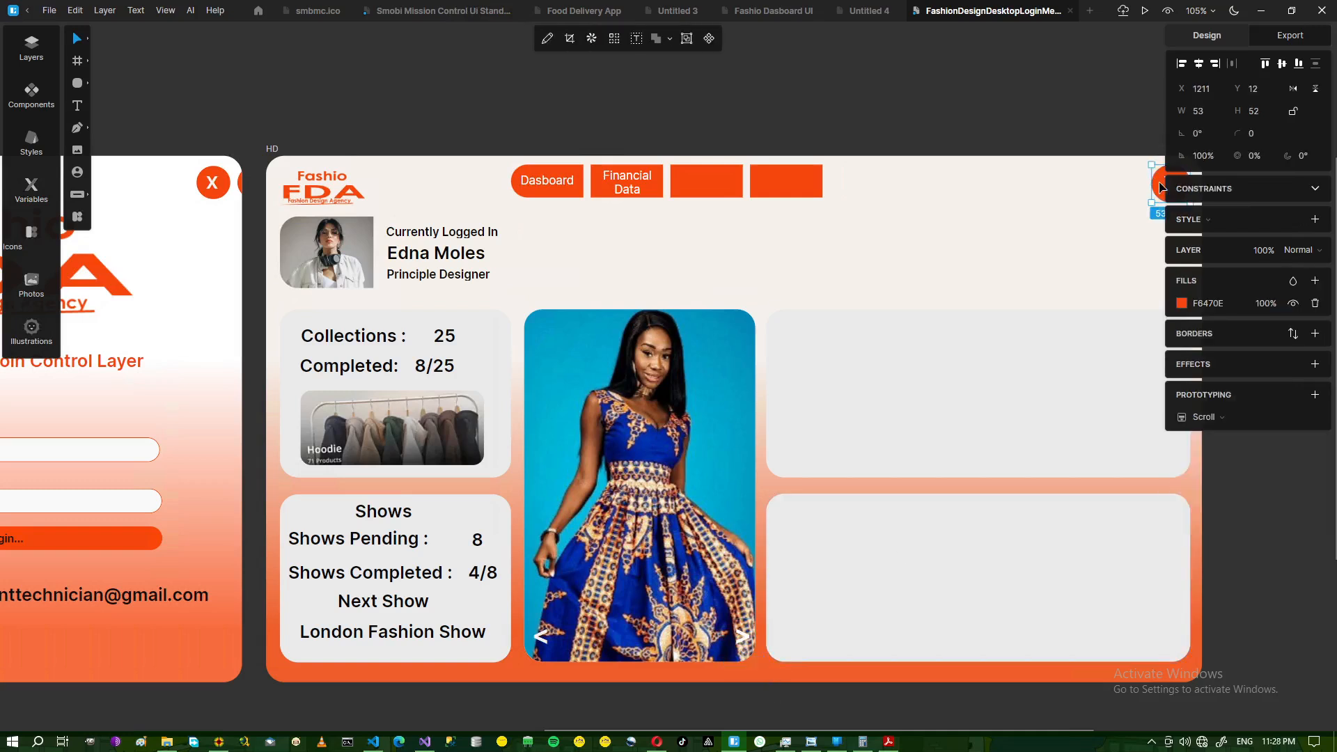
pyautogui.hotkey('ctrl', 'd')
pyautogui.press('Left')
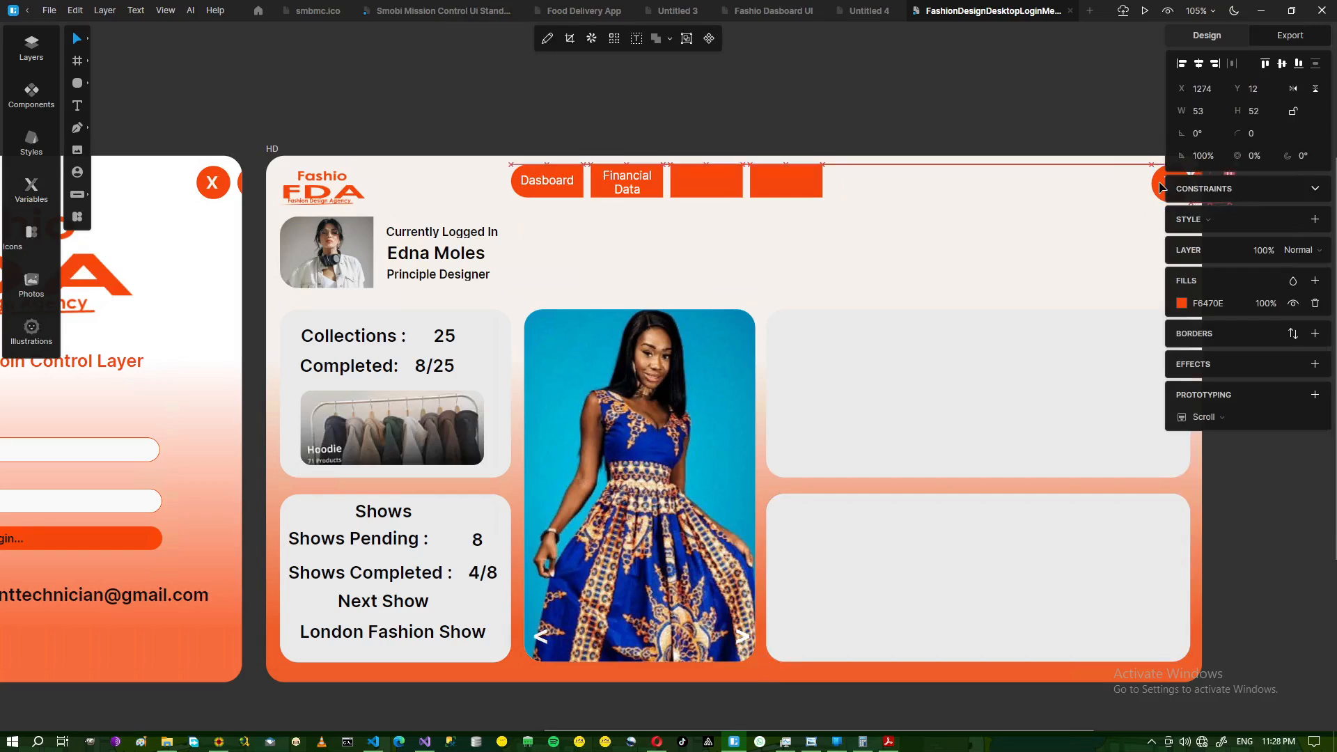
pyautogui.press('Left')
pyautogui.press('Left')
pyautogui.press('Left')
pyautogui.press('Left')
pyautogui.press('Left')
pyautogui.press('Left')
pyautogui.press('Left')
pyautogui.press('Left')
pyautogui.press('Left')
pyautogui.press('Left')
pyautogui.press('Left')
pyautogui.press('Left')
pyautogui.press('Left')
pyautogui.press('Left')
pyautogui.press('Left')
pyautogui.press('Left')
pyautogui.press('Left')
pyautogui.press('Left')
pyautogui.press('Left')
pyautogui.press('Left')
pyautogui.press('Left')
pyautogui.press('Left')
pyautogui.press('Left')
pyautogui.press('Left')
pyautogui.press('Left')
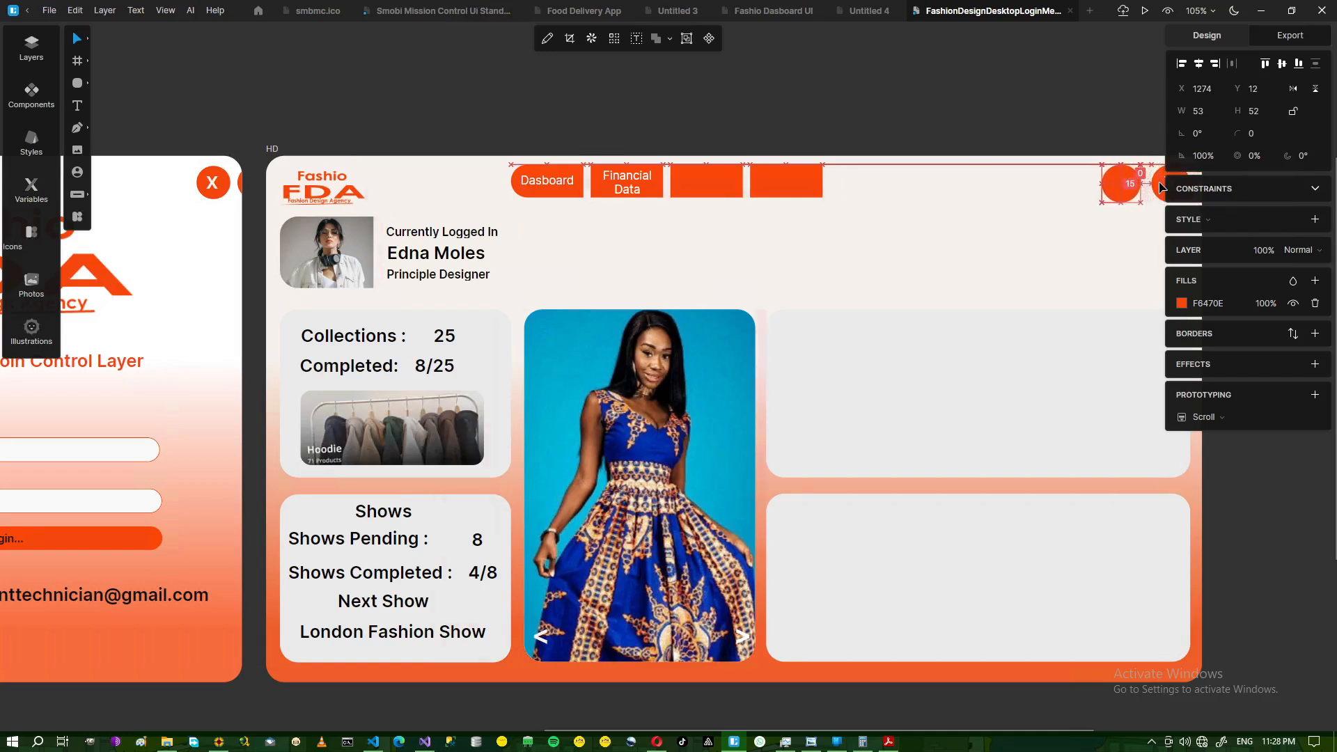
pyautogui.moveTo(1110, 193); pyautogui.dragTo(835, 288)
pyautogui.hotkey('ctrl', 'z')
pyautogui.hotkey('ctrl', 'z')
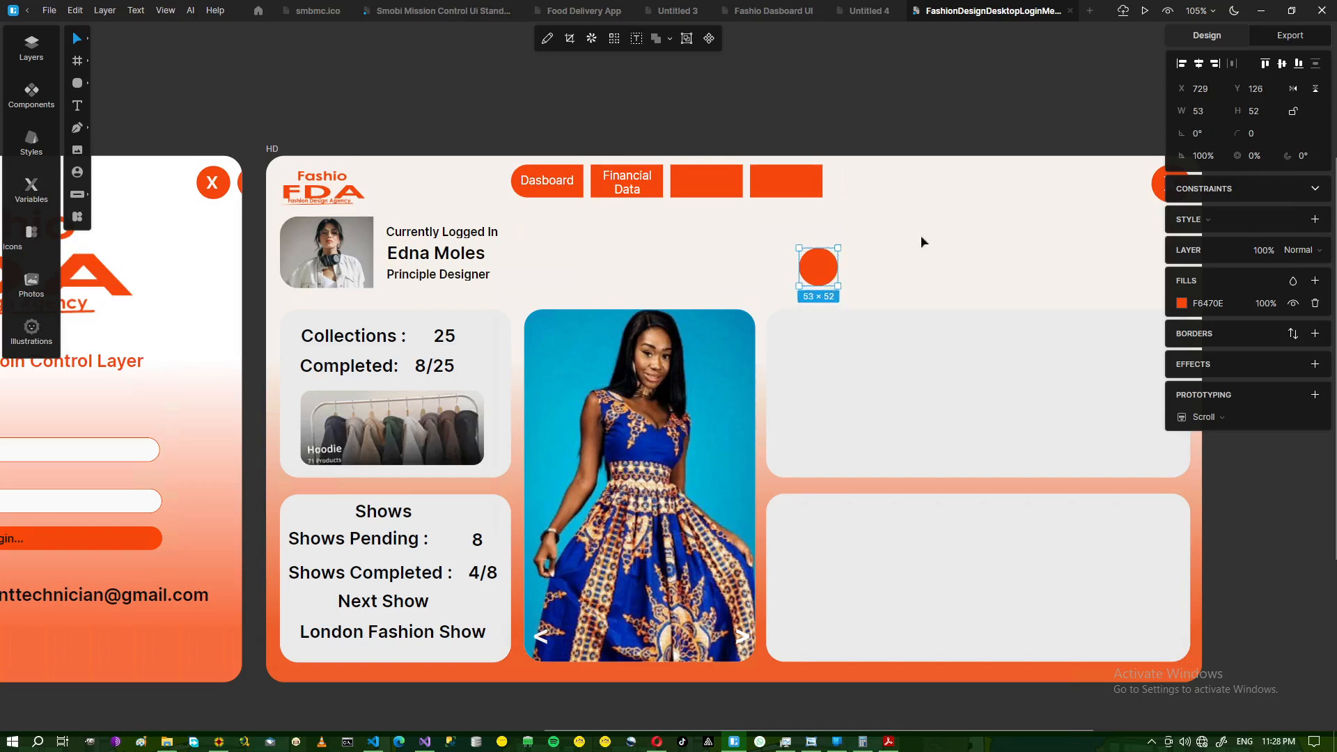
pyautogui.click(867, 272)
pyautogui.click(823, 271)
pyautogui.moveTo(835, 285); pyautogui.dragTo(831, 278)
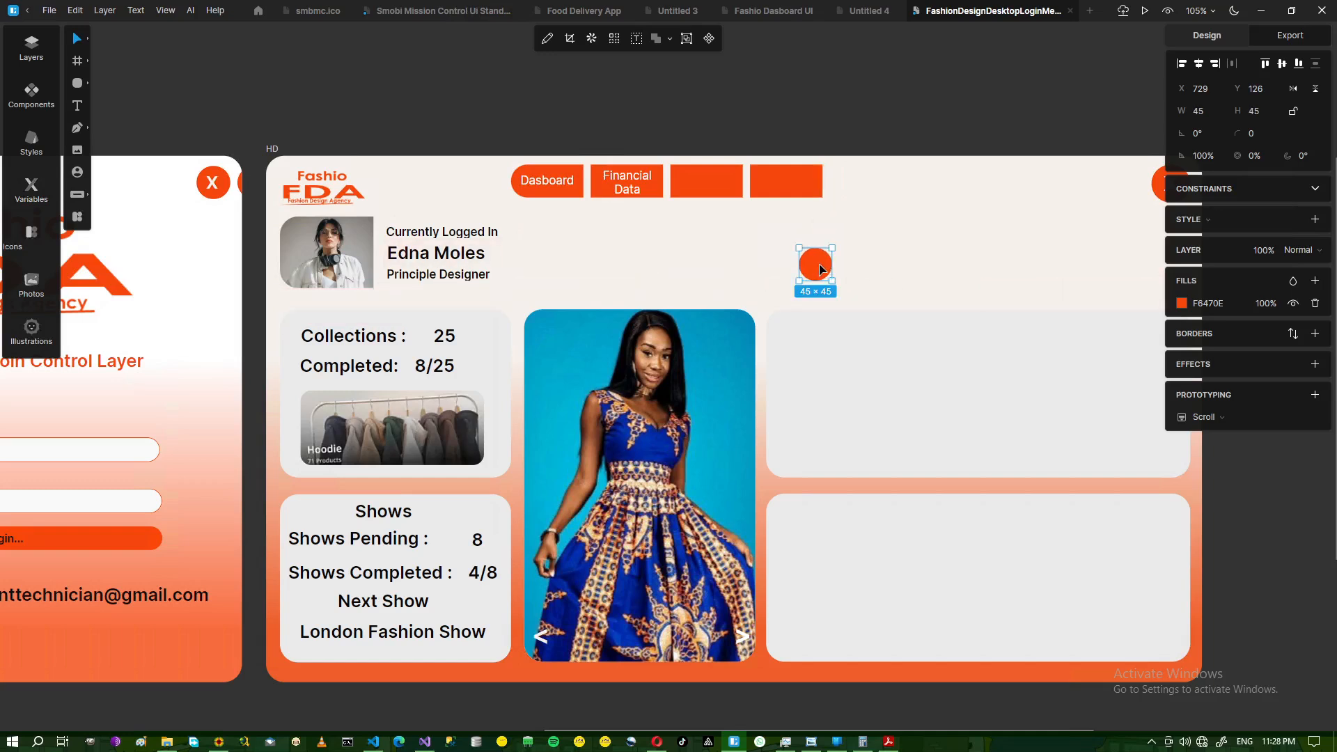
# - Place orange circles behind the > and < arrows at the photo's bottom corners
pyautogui.hotkey('ctrl', 'd')
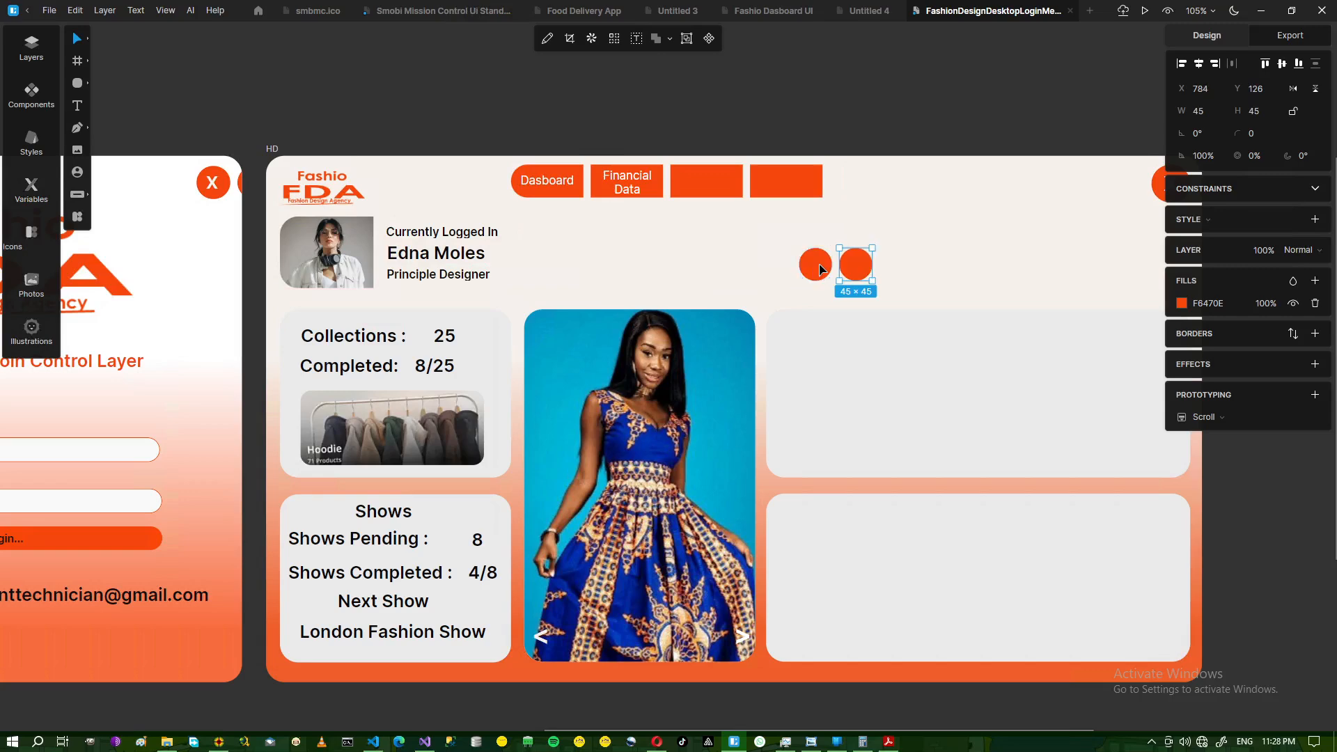
pyautogui.moveTo(855, 269); pyautogui.dragTo(725, 646)
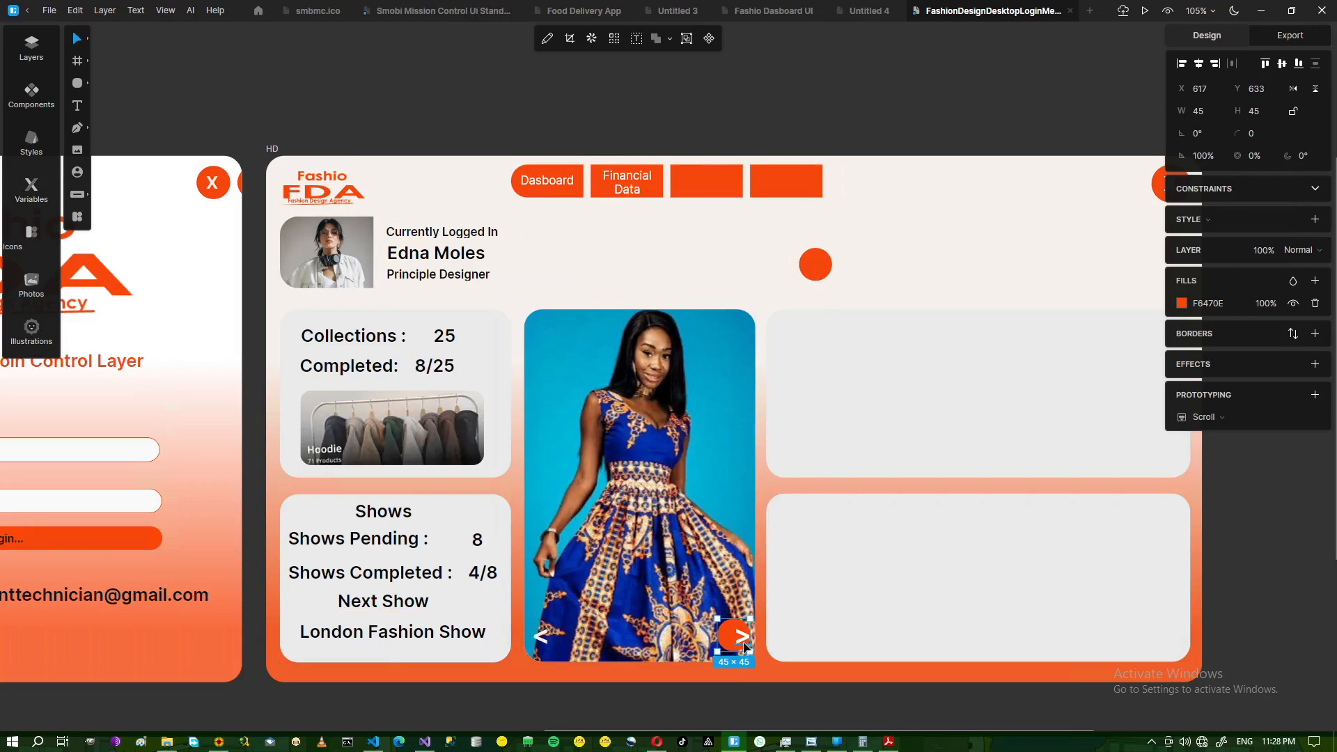
pyautogui.click(743, 645)
pyautogui.press('Left')
pyautogui.press('Left')
pyautogui.press('Left')
pyautogui.press('Left')
pyautogui.press('Left')
pyautogui.press('Left')
pyautogui.press('Left')
pyautogui.press('Left')
pyautogui.press('Left')
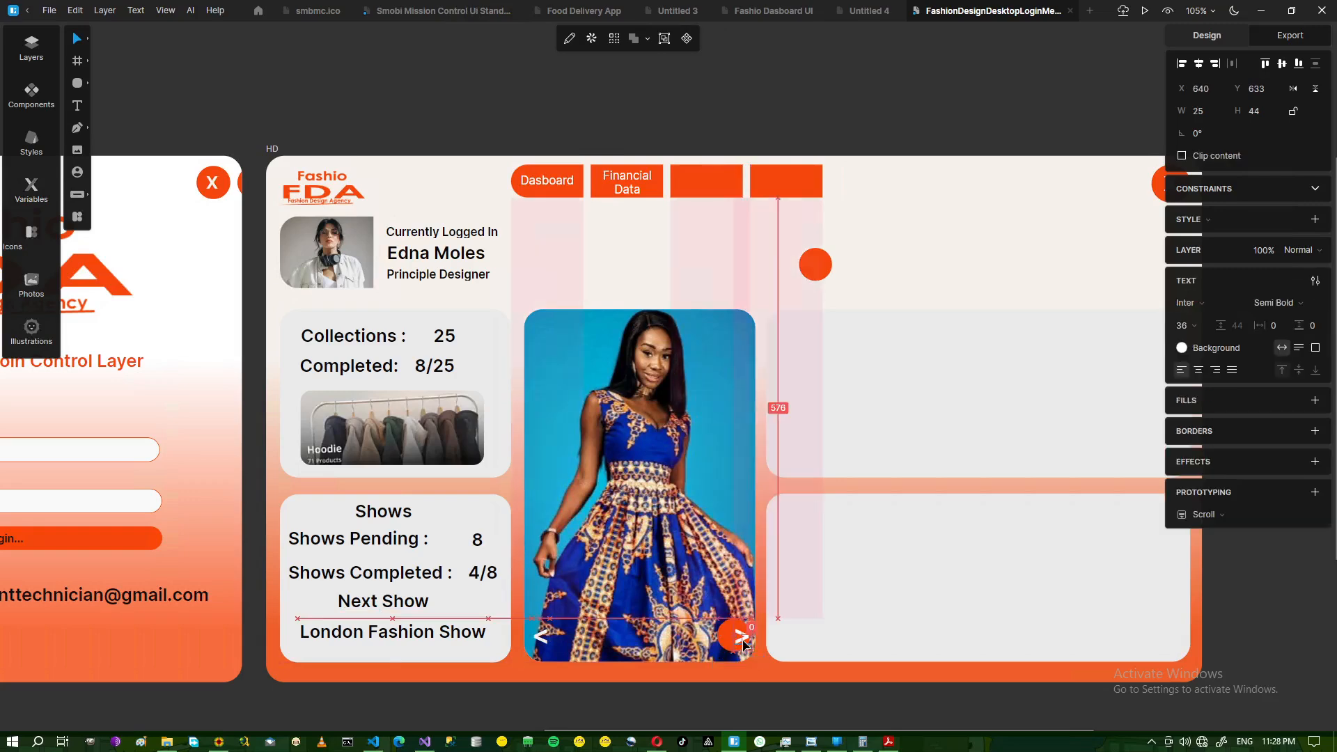
pyautogui.click(828, 298)
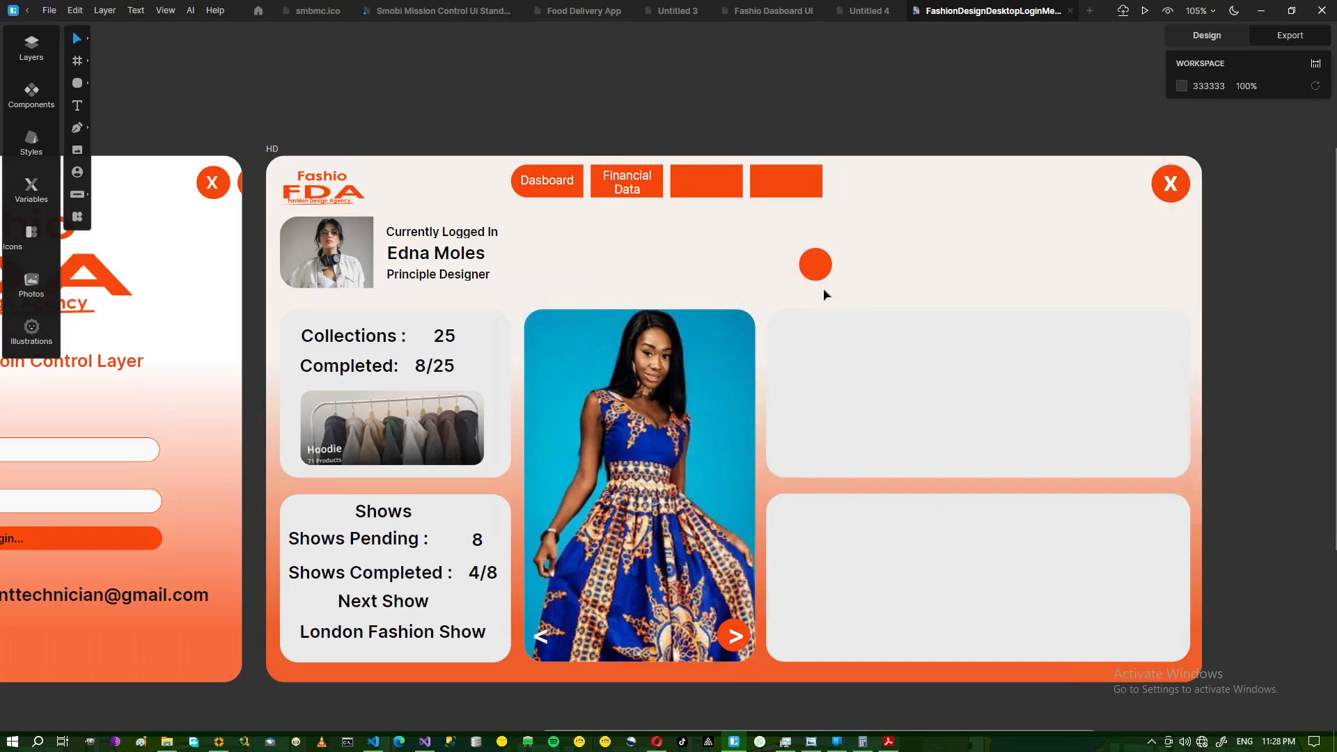
pyautogui.moveTo(823, 272); pyautogui.dragTo(534, 648)
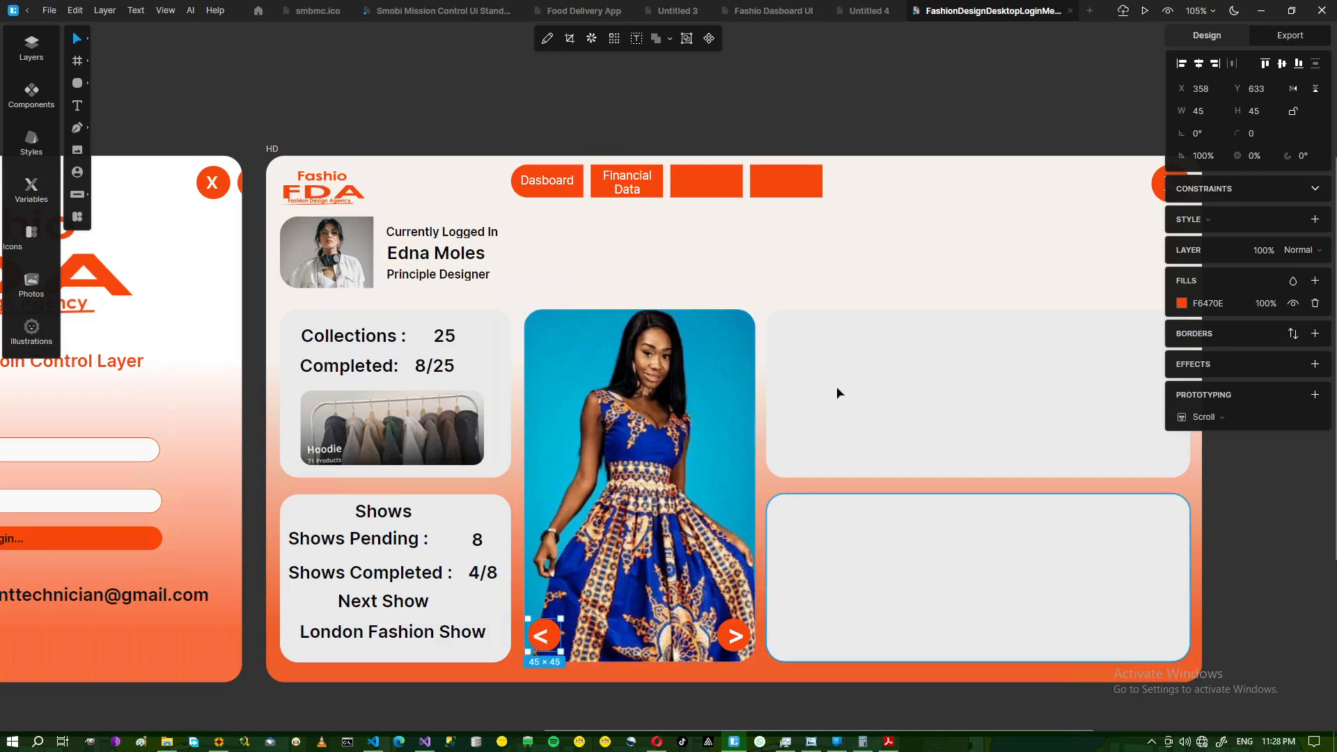
pyautogui.click(775, 257)
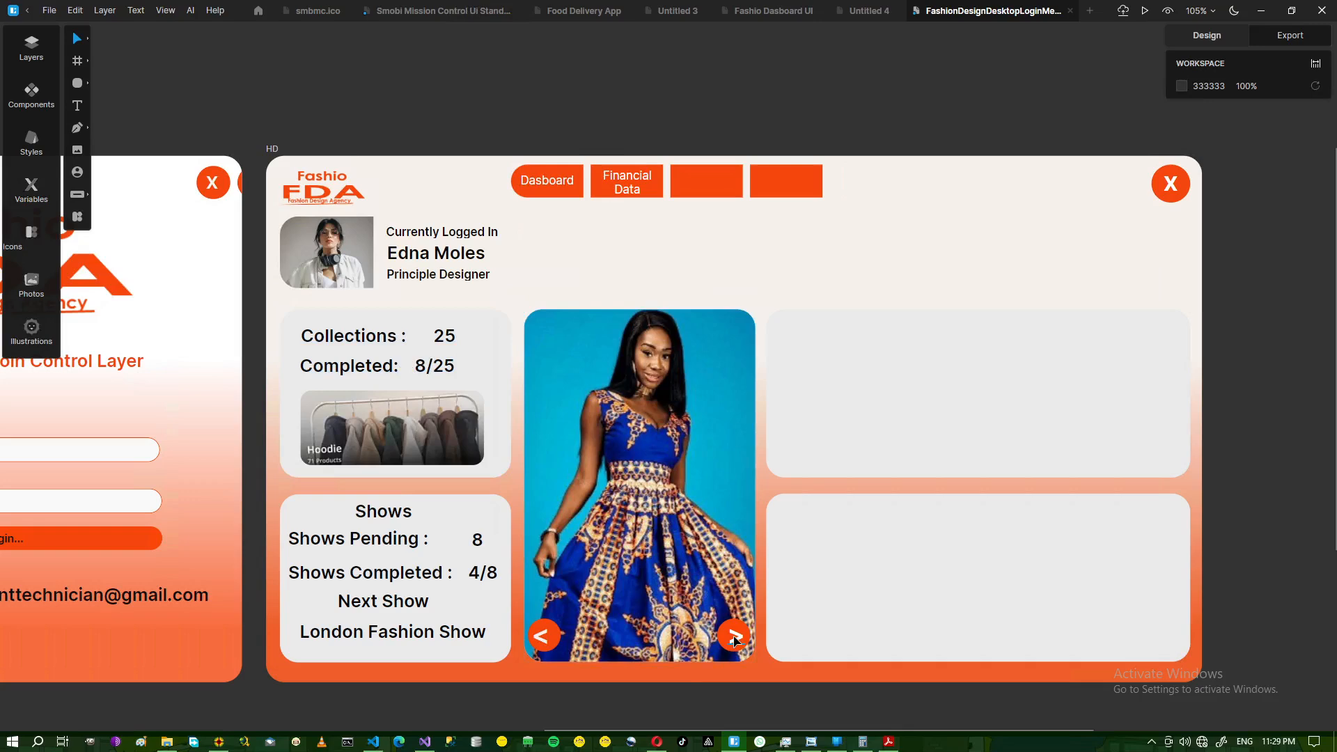
pyautogui.click(167, 741)
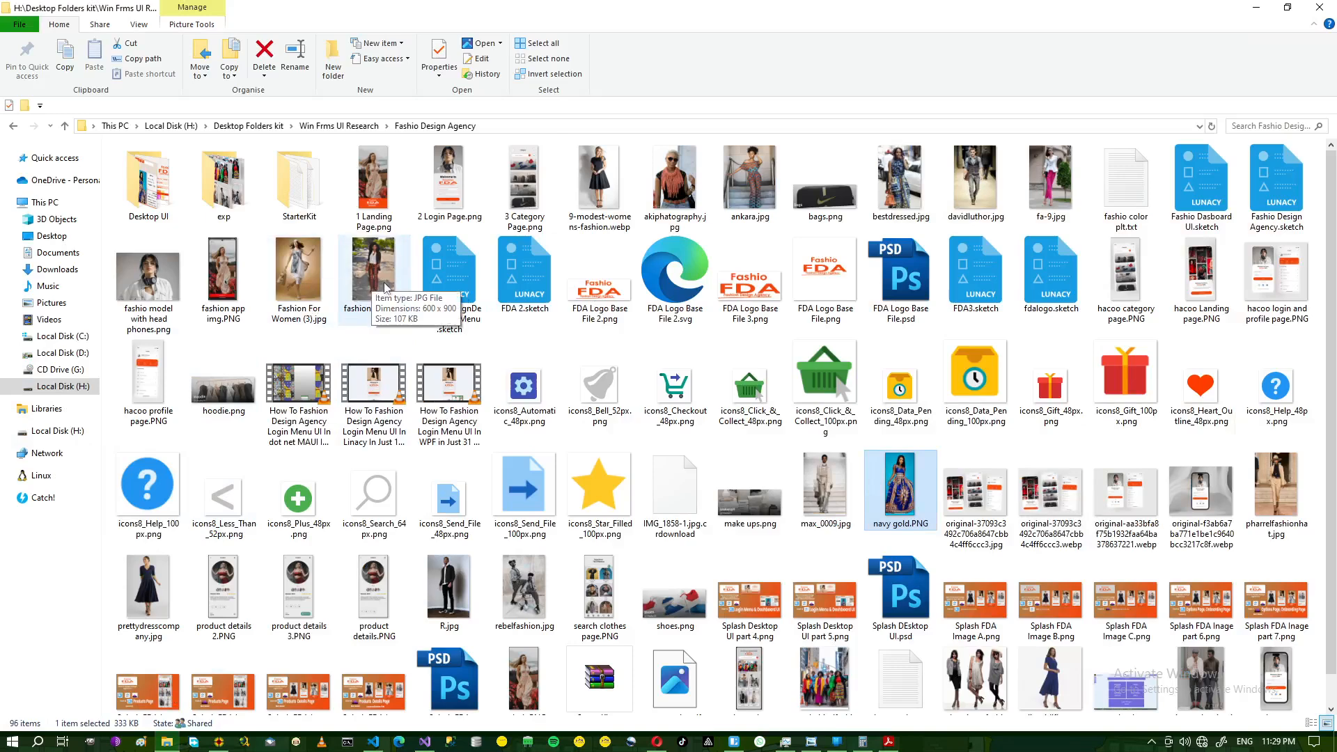
# - Minimize File Explorer to bring the Lunacy dashboard back
pyautogui.click(1256, 7)
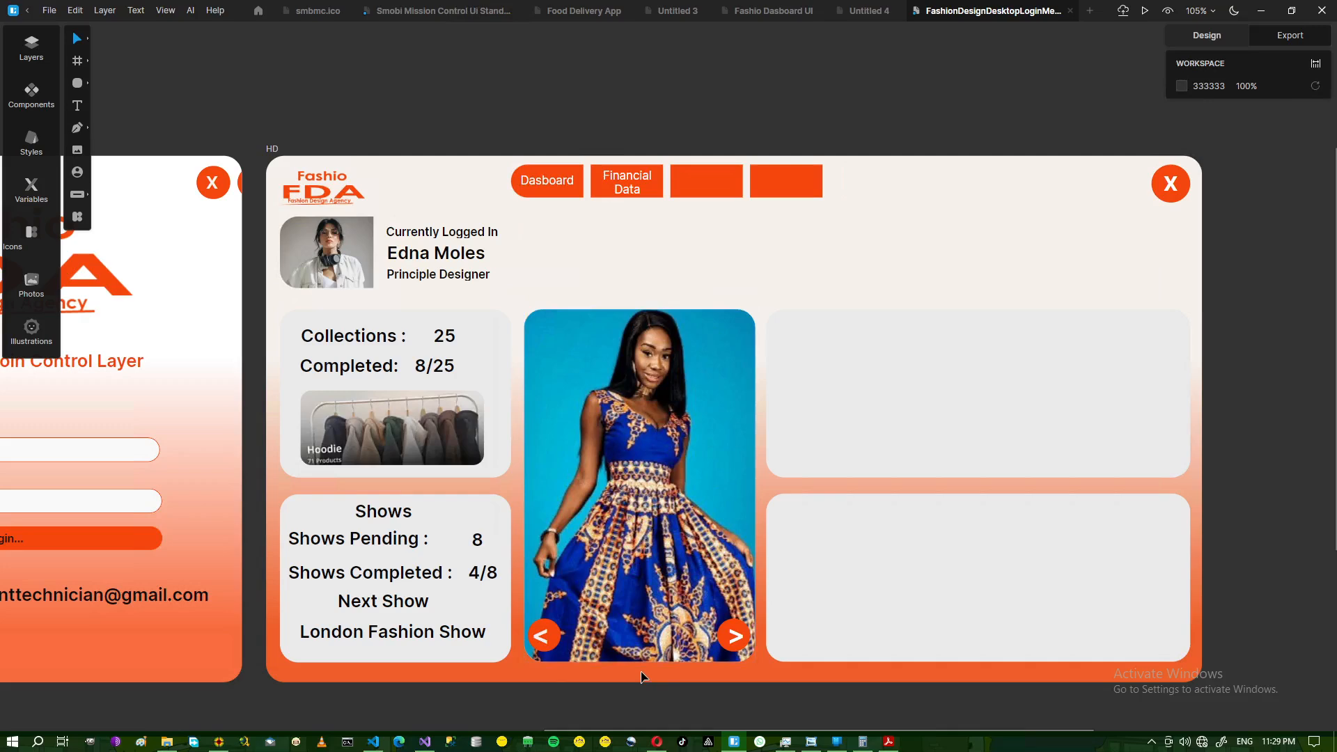
pyautogui.click(811, 742)
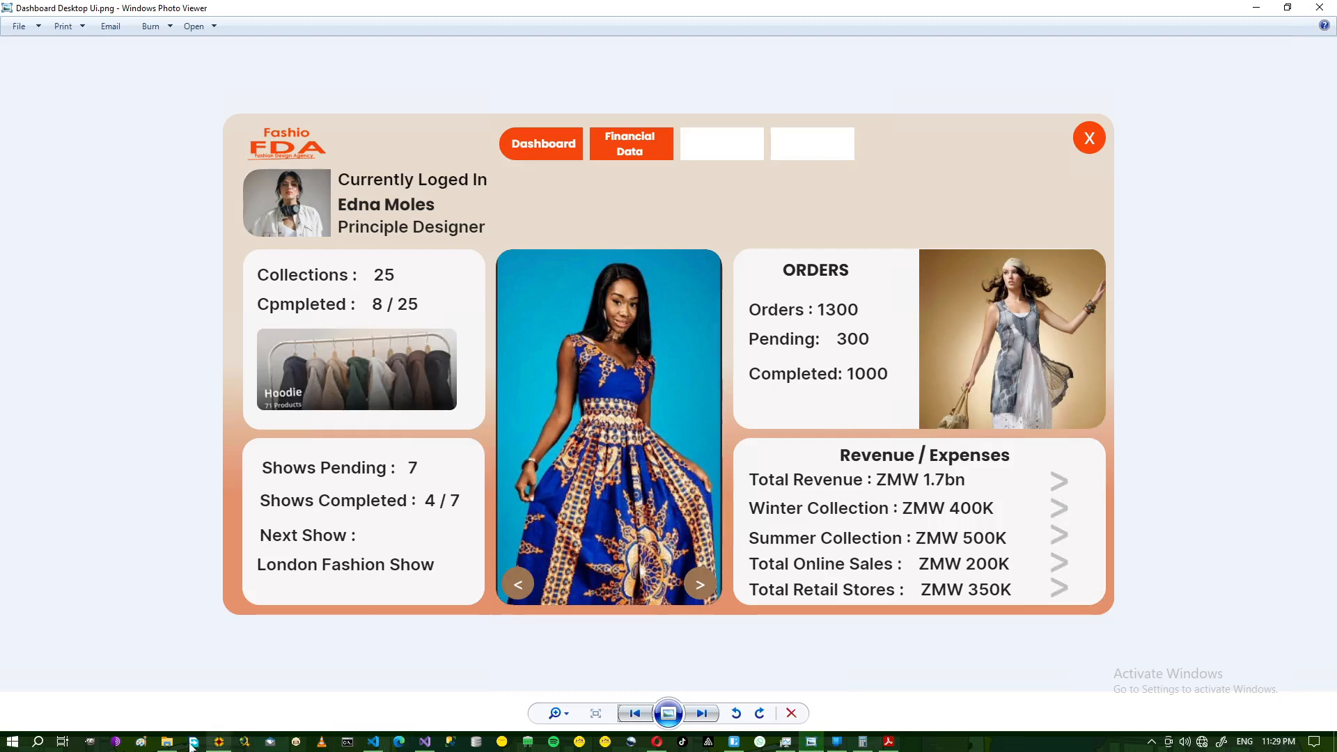
pyautogui.click(167, 743)
pyautogui.click(168, 743)
pyautogui.click(1256, 8)
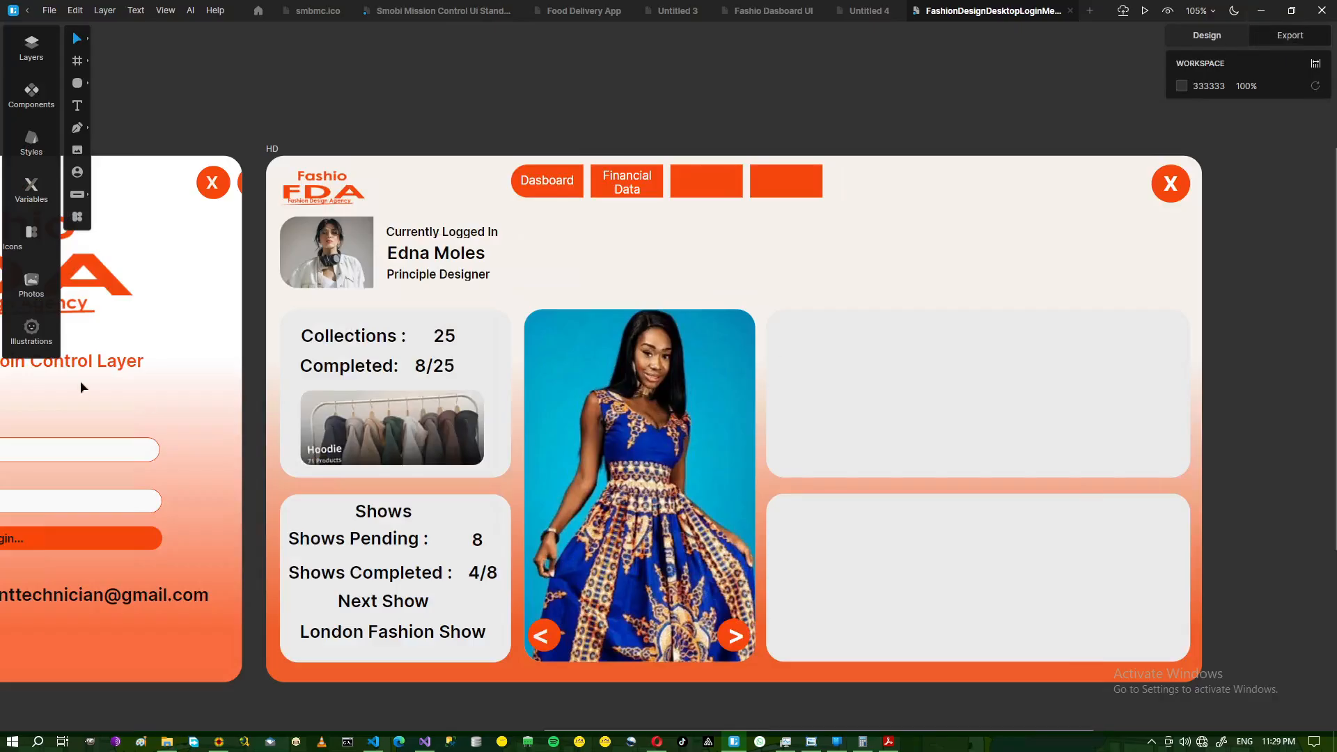
# - Place 'Fashion For Women (3).jpg' onto the upper-right grey card
pyautogui.click(77, 150)
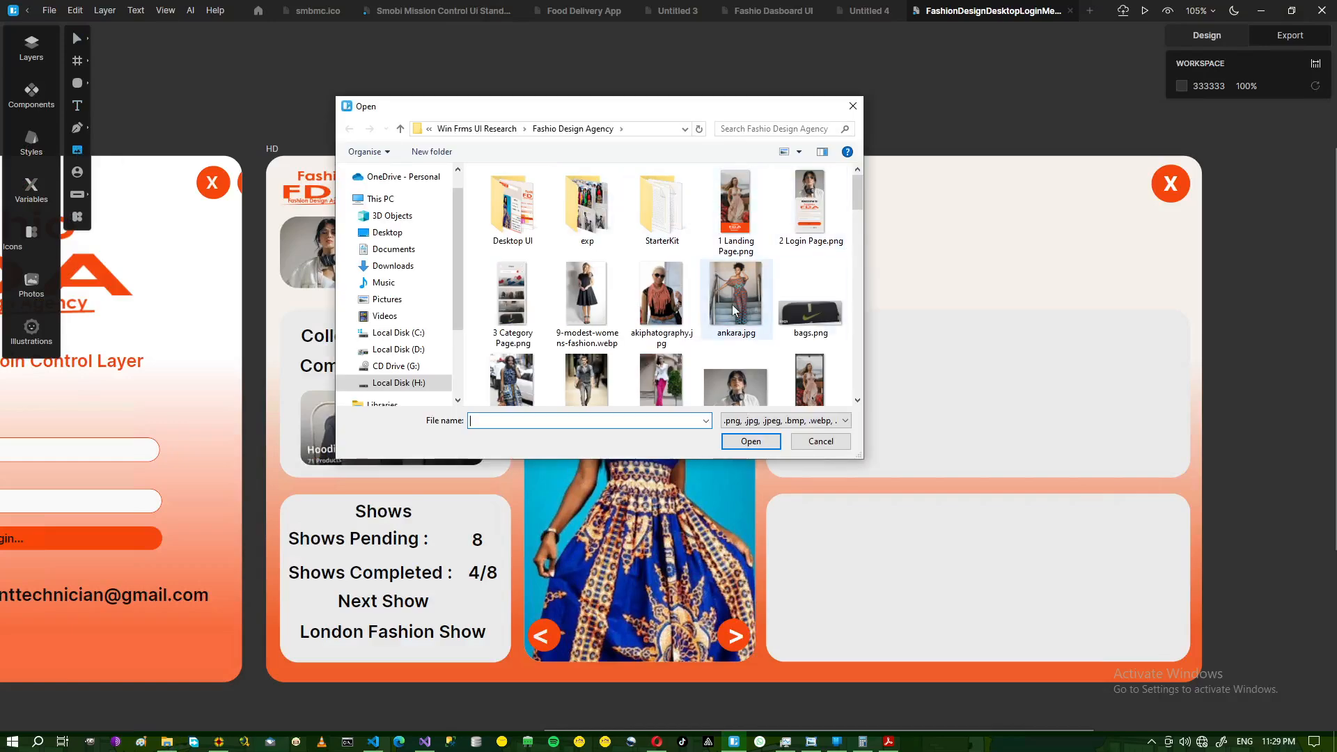
pyautogui.moveTo(858, 198); pyautogui.dragTo(860, 224)
pyautogui.click(510, 275)
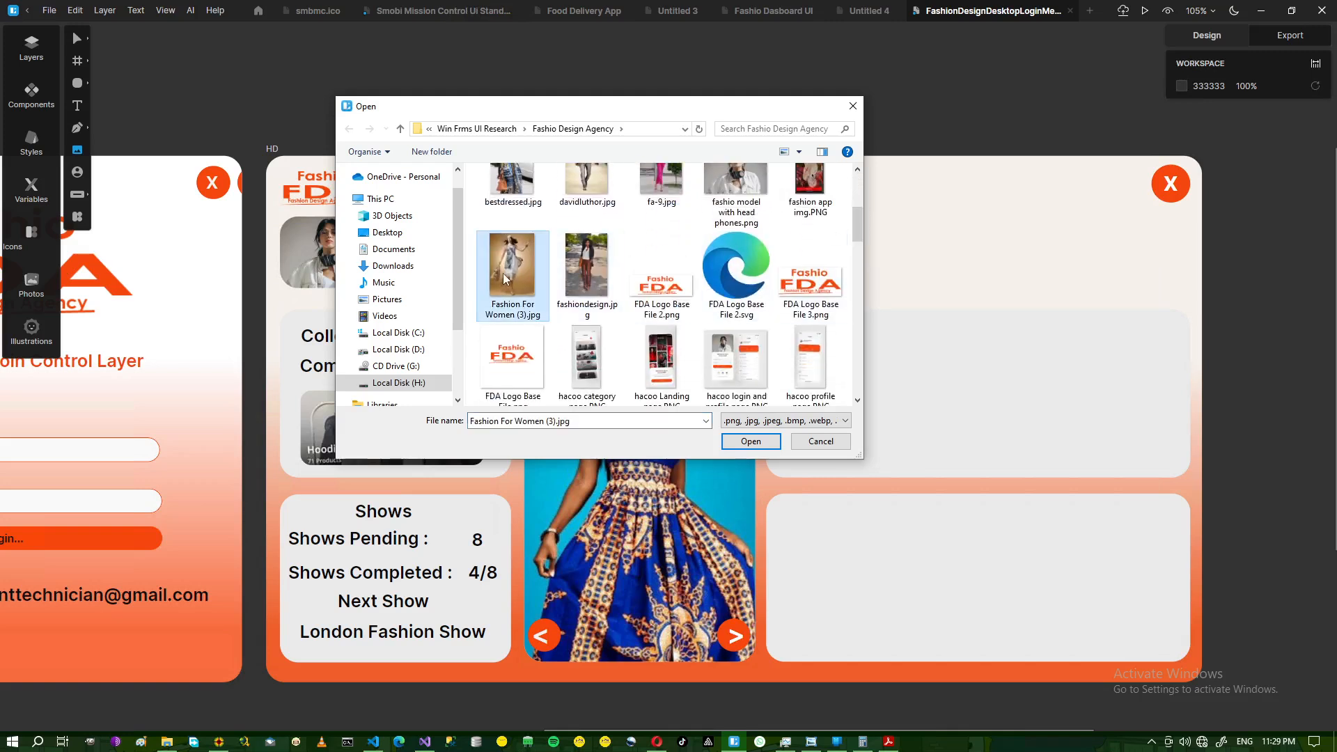
pyautogui.click(734, 445)
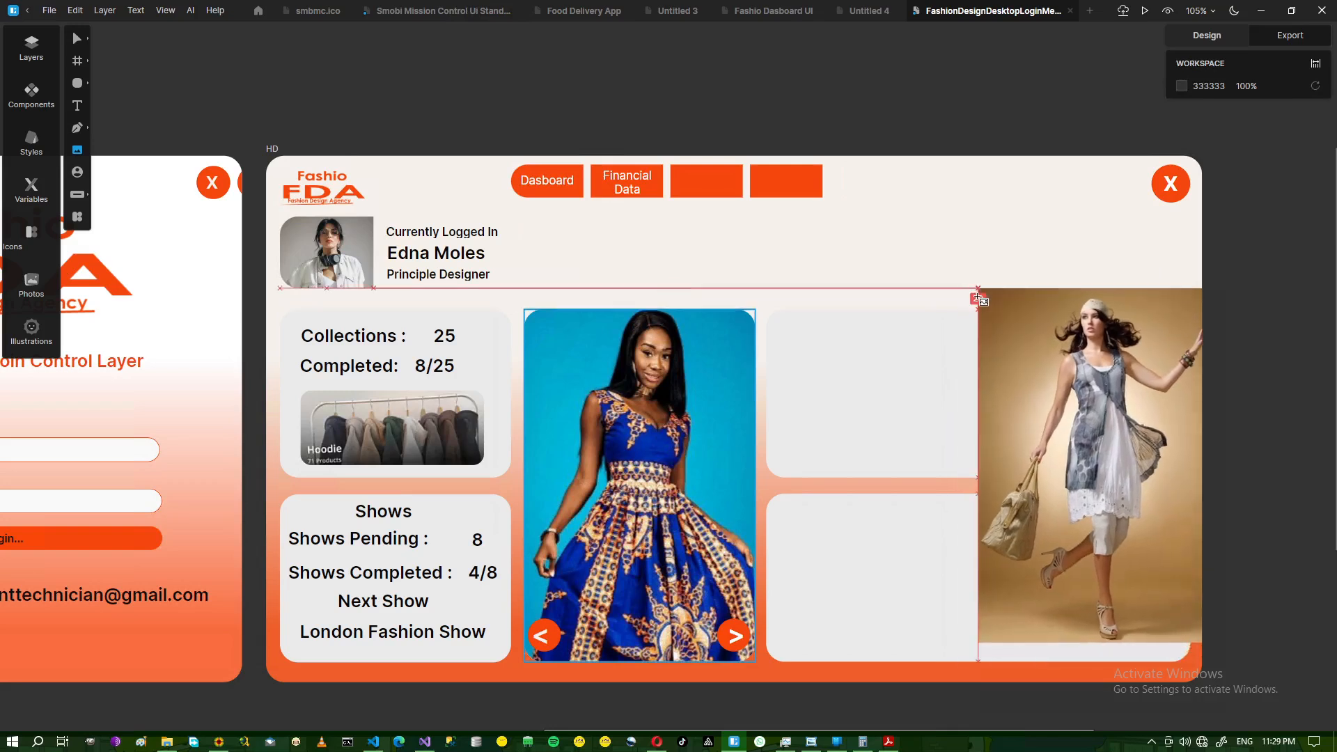
pyautogui.click(980, 311)
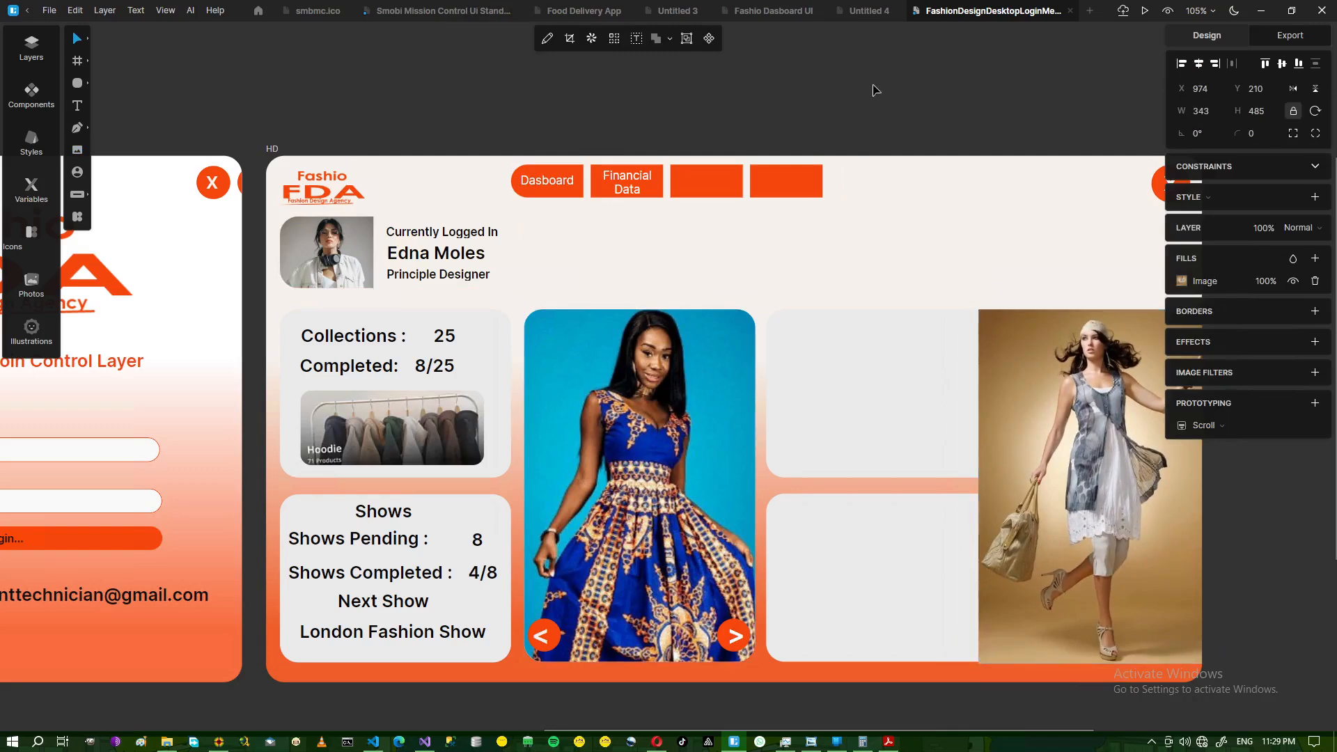
pyautogui.click(976, 291)
# - Mask the photo to the grey card's rounded shape
pyautogui.moveTo(956, 276); pyautogui.dragTo(1018, 393)
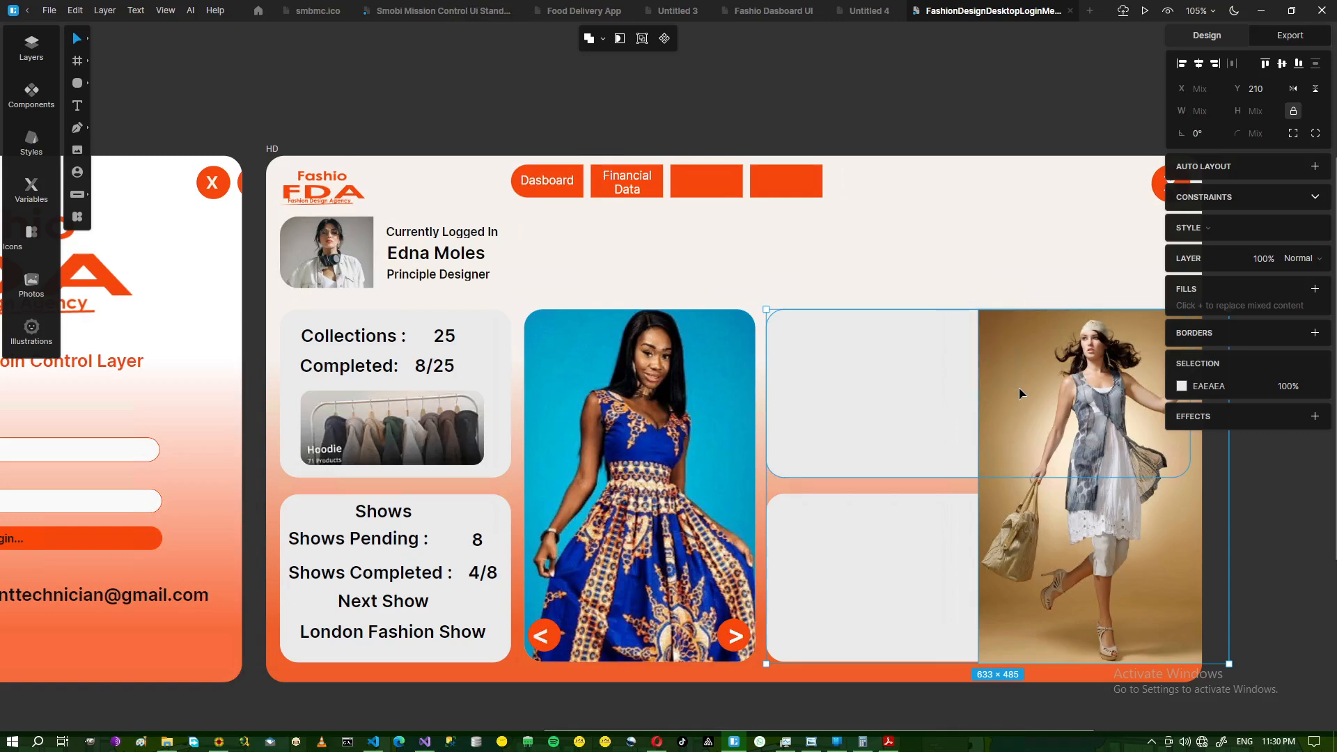
pyautogui.click(620, 39)
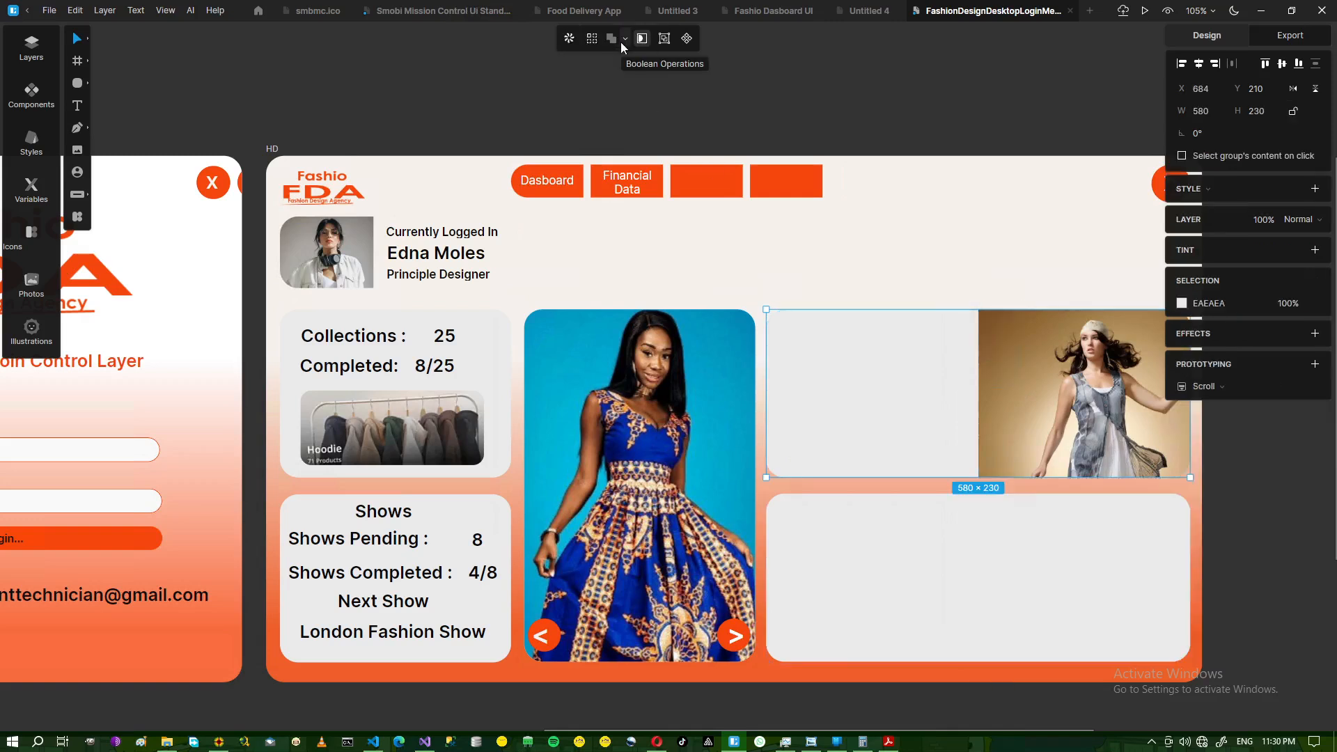
pyautogui.click(920, 113)
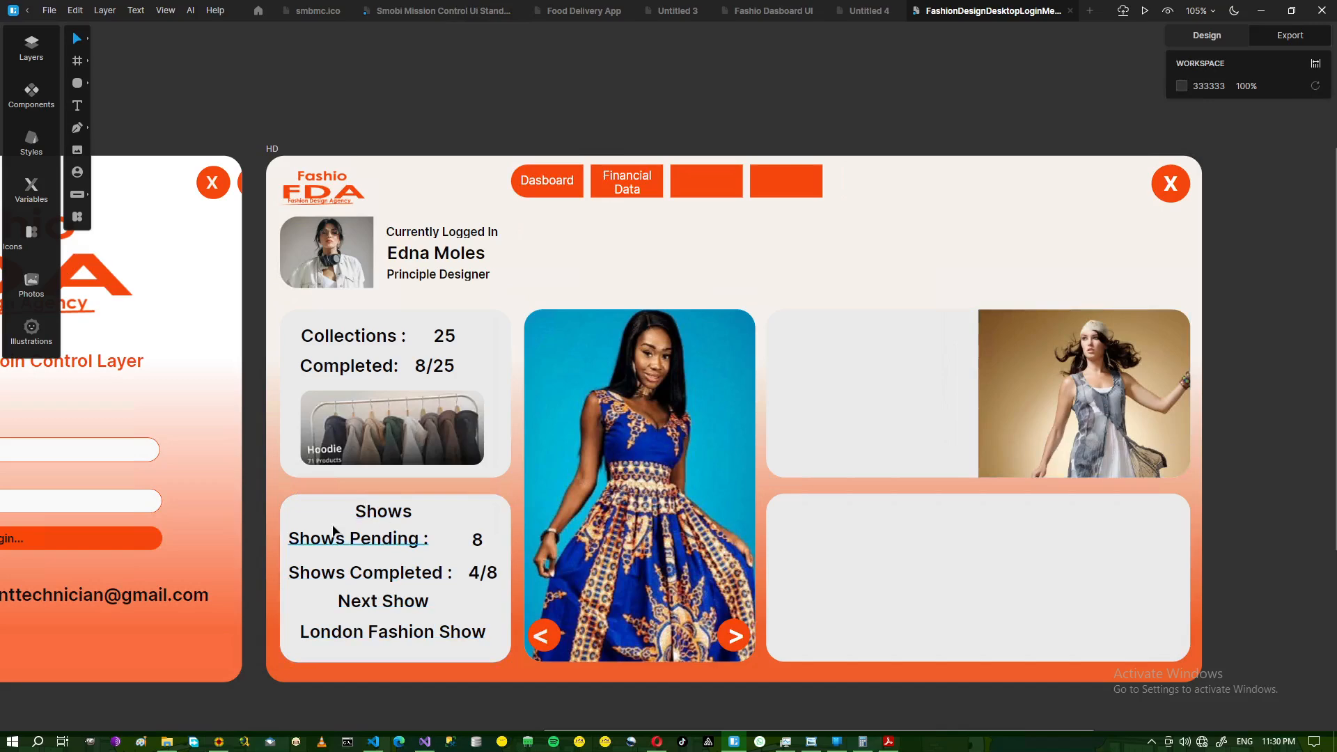
pyautogui.moveTo(224, 748)
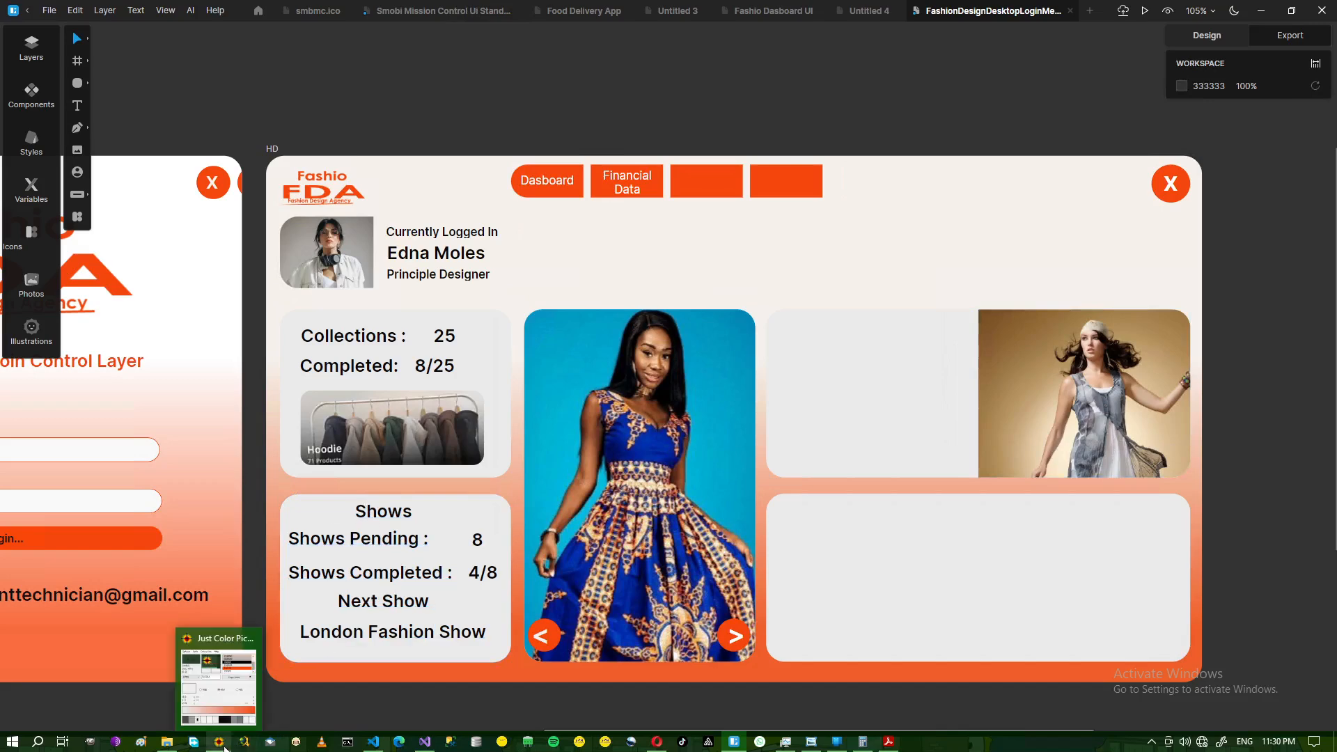
pyautogui.click(809, 744)
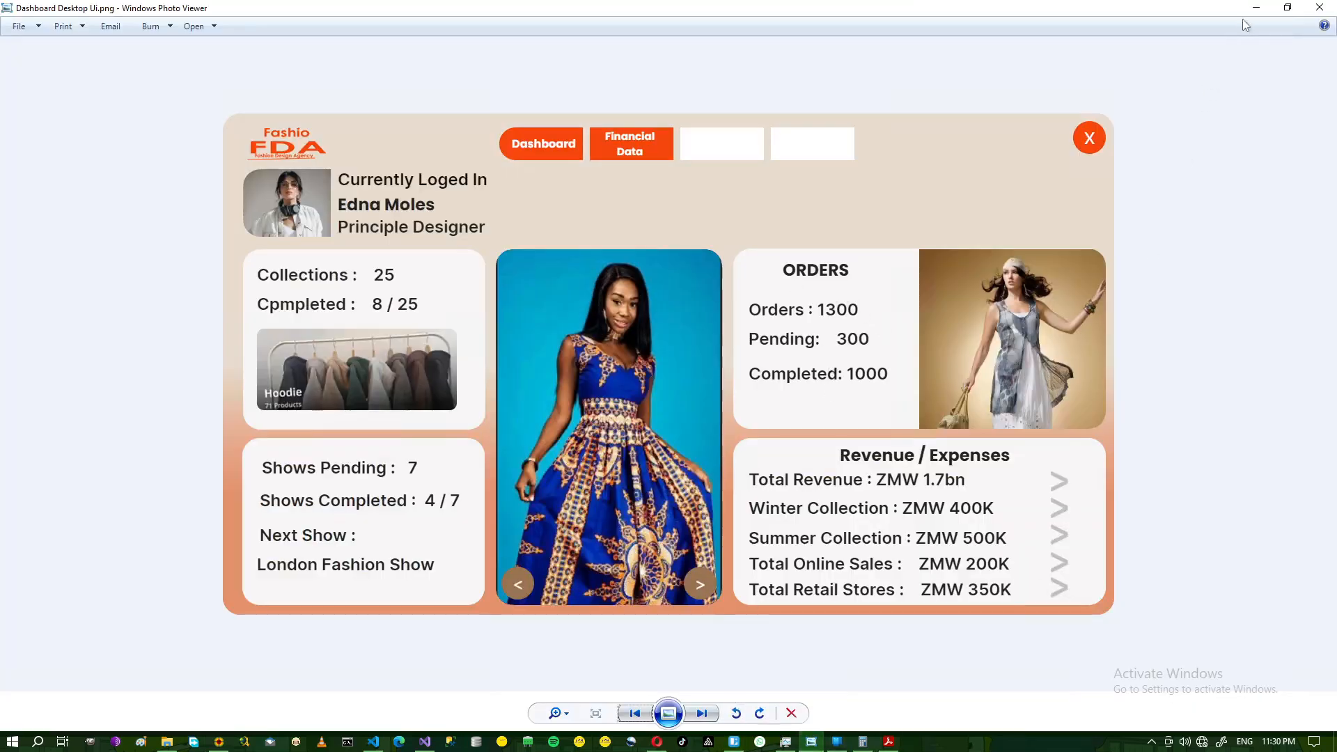
pyautogui.click(1256, 7)
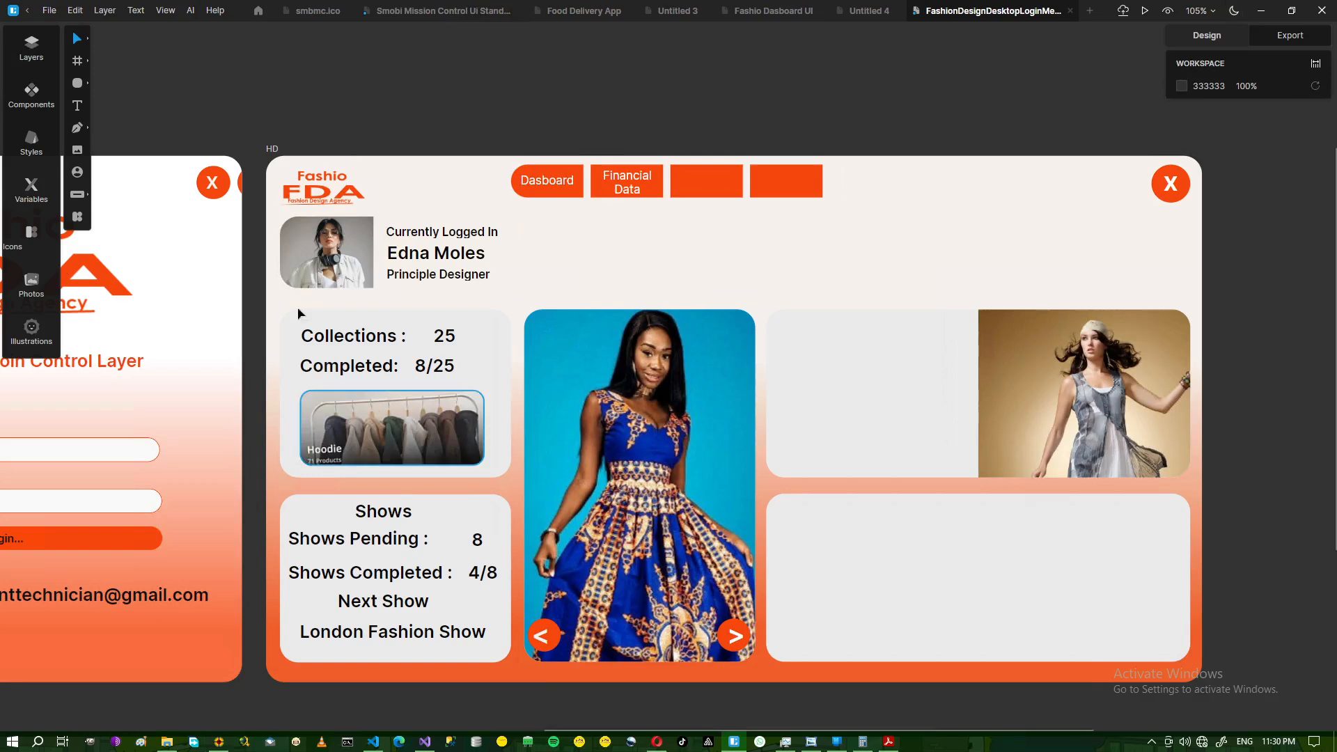
# - Duplicate the Shows heading and move the copy to the top of the upper-right card
pyautogui.click(382, 512)
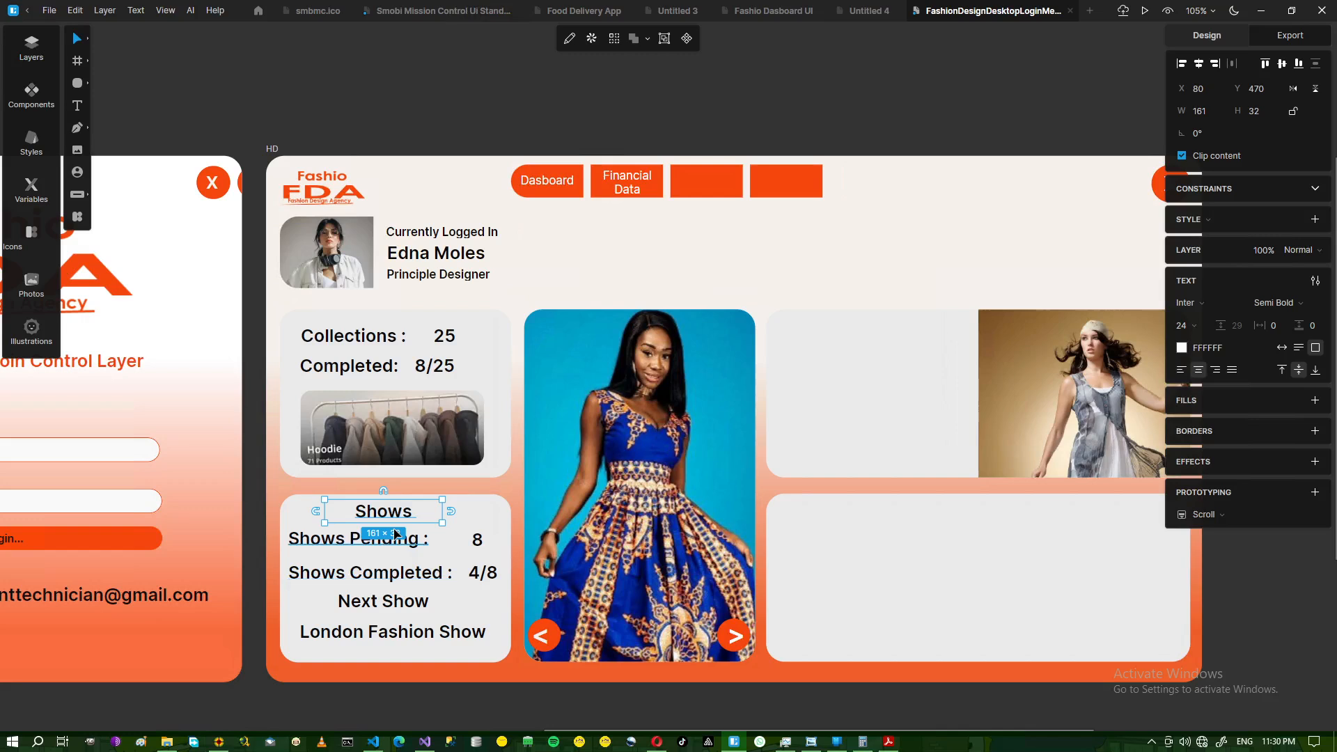
pyautogui.hotkey('ctrl', 'd')
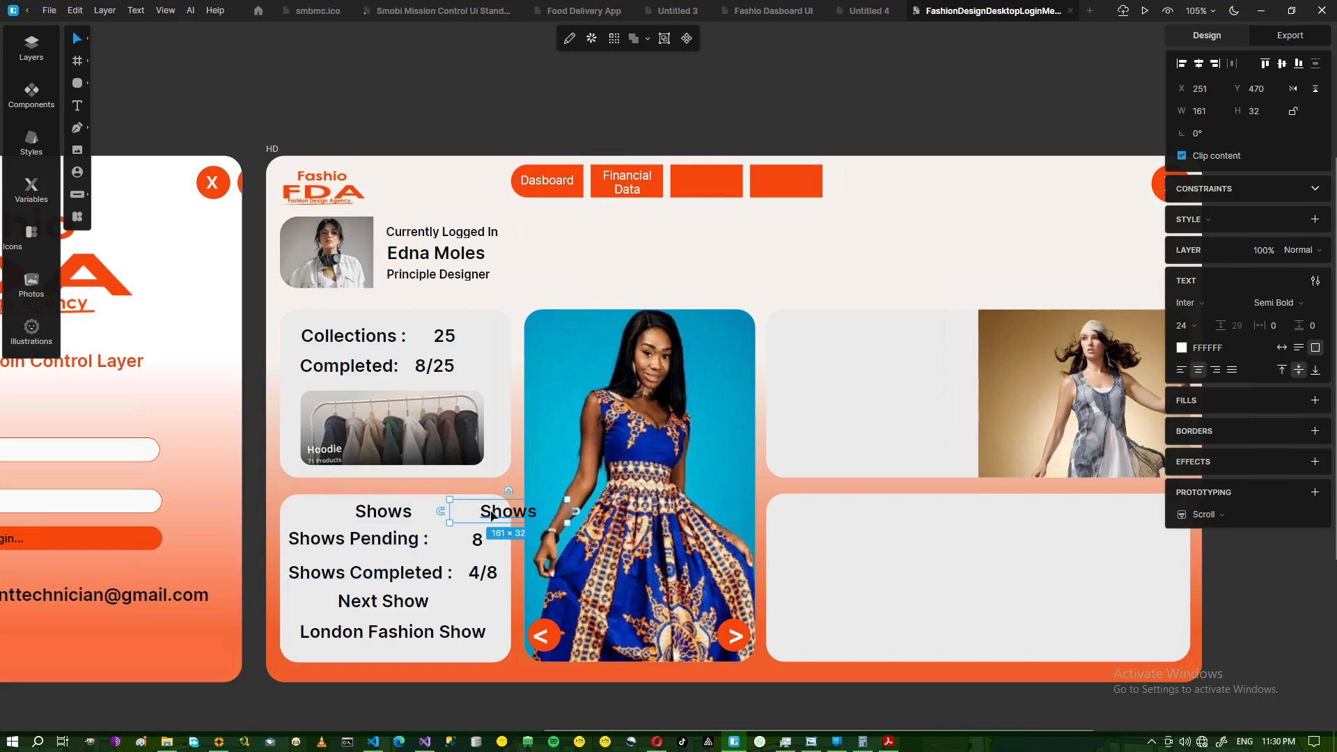
pyautogui.moveTo(489, 519); pyautogui.dragTo(799, 397)
pyautogui.click(840, 358)
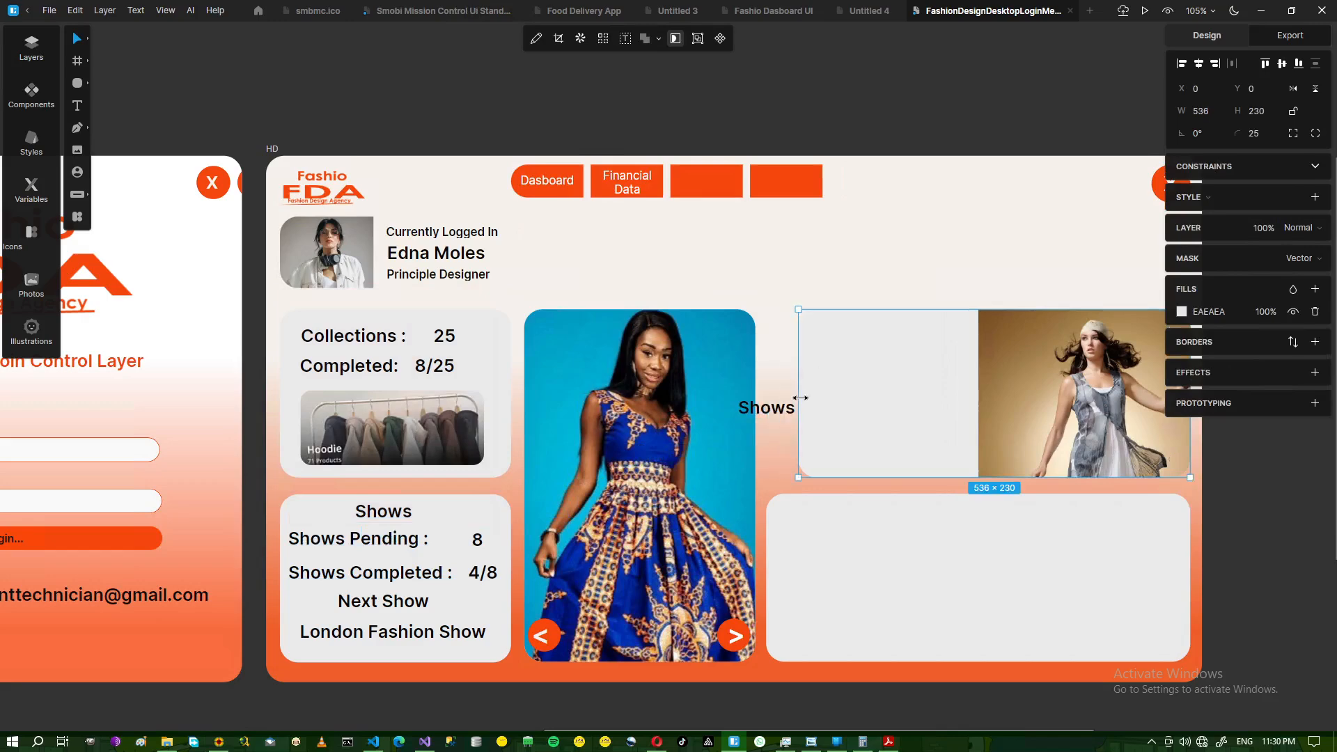
pyautogui.hotkey('ctrl', 'z')
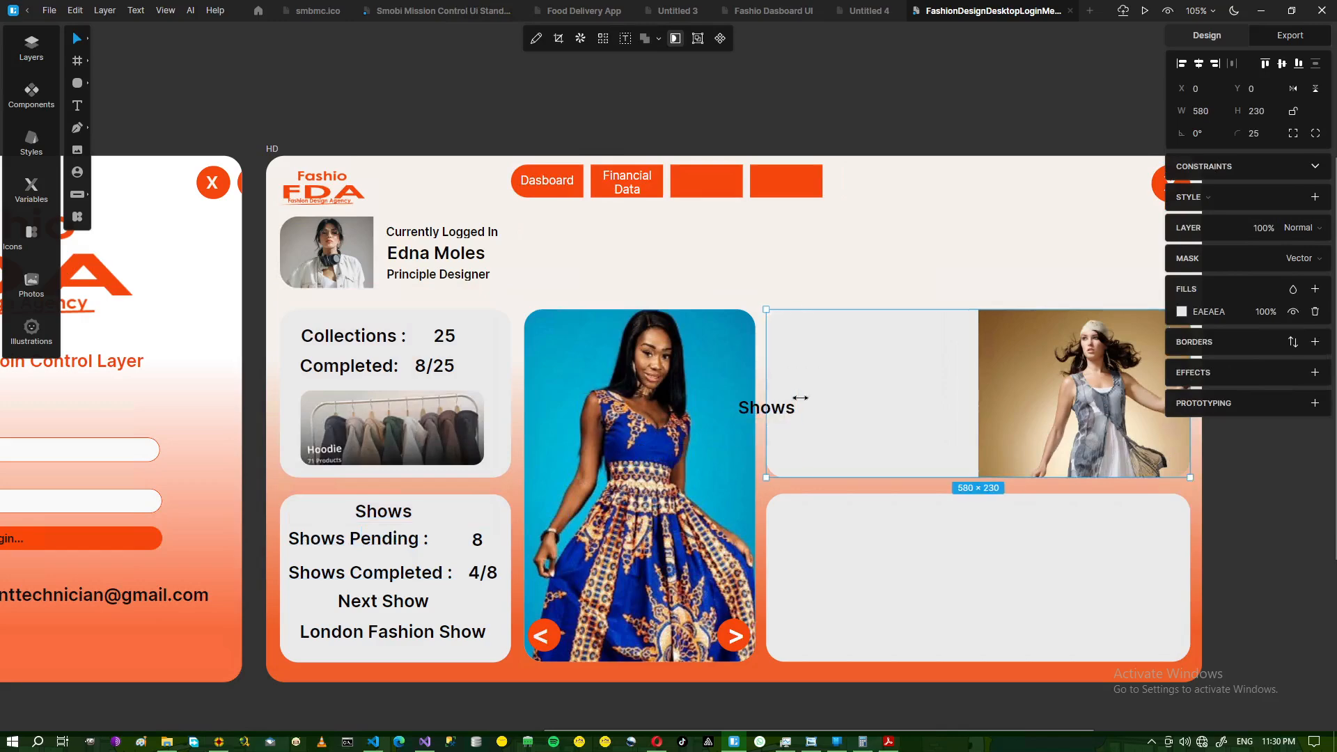
pyautogui.click(791, 268)
pyautogui.click(759, 416)
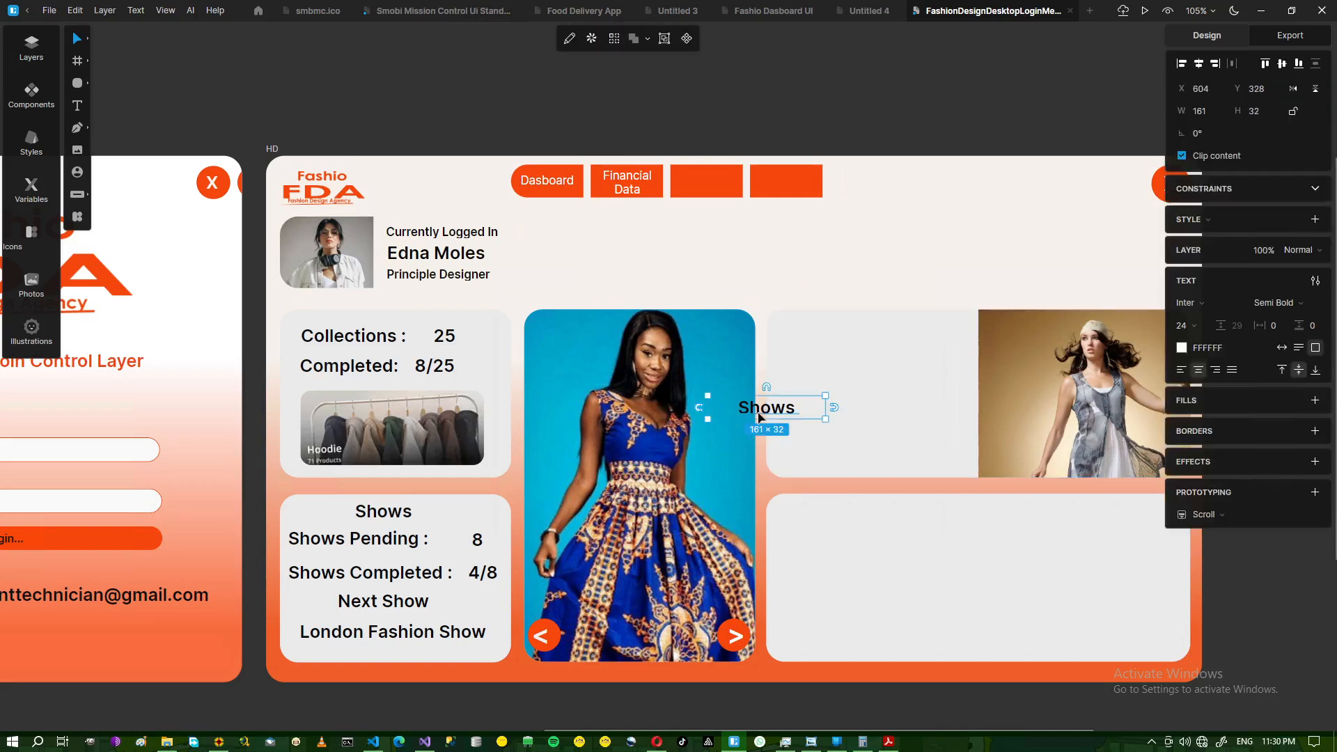
pyautogui.moveTo(762, 418); pyautogui.dragTo(862, 327)
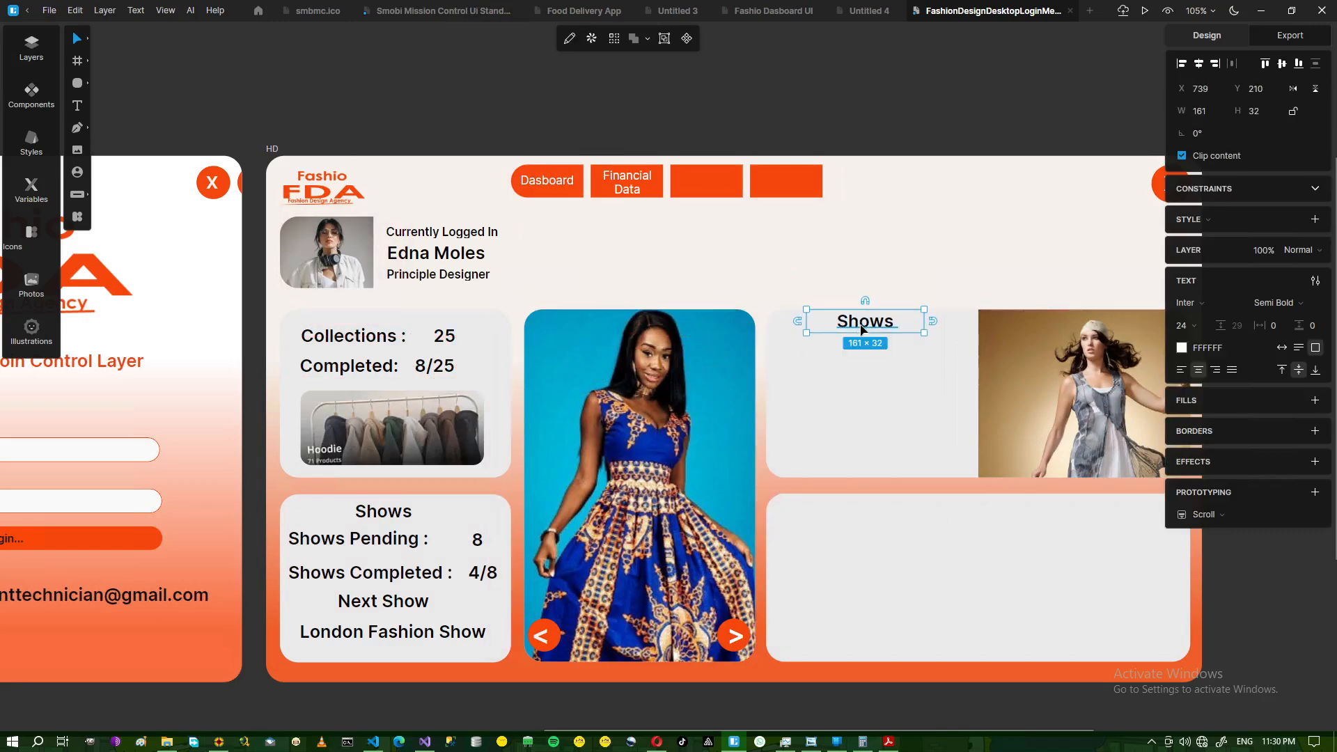
# - Retype the copied heading as 'Orders' and set it to Bold
pyautogui.doubleClick(862, 328)
pyautogui.write('p')
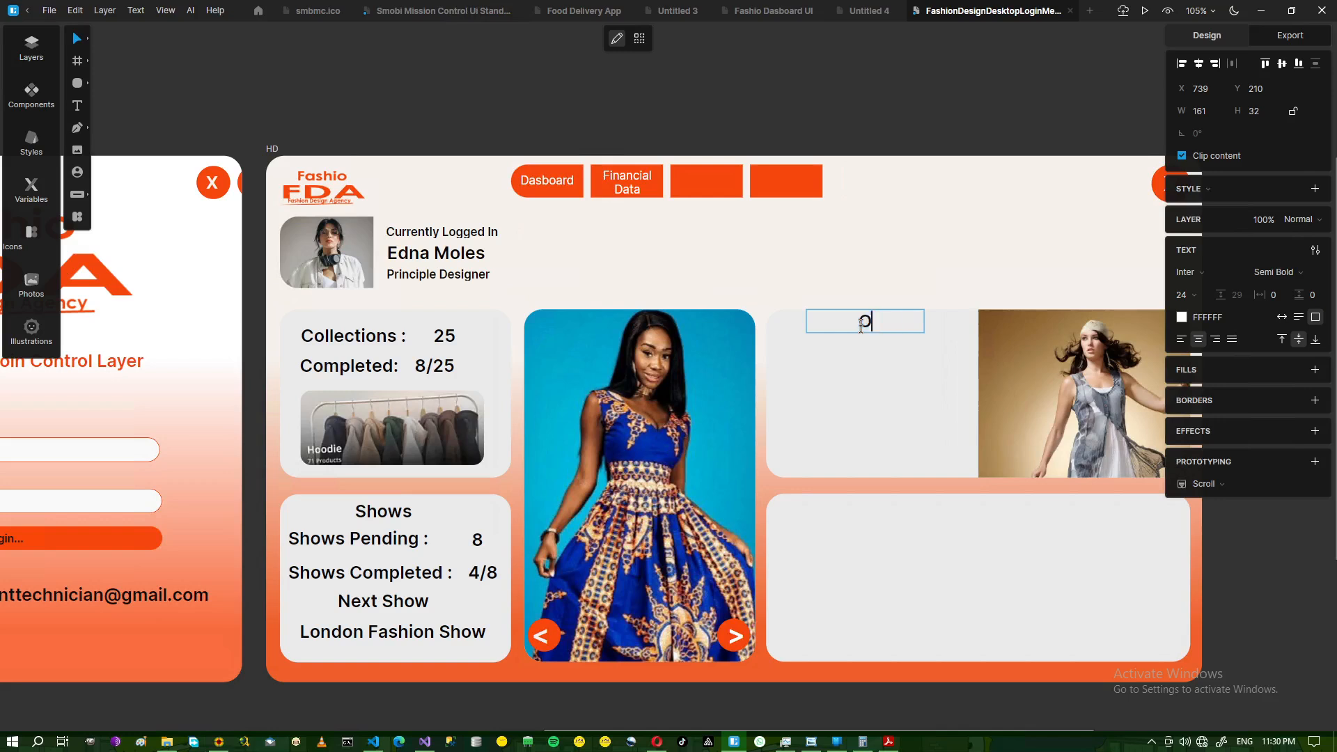
pyautogui.write('rders')
pyautogui.hotkey('shift', 'Left')
pyautogui.hotkey('shift', 'Left')
pyautogui.hotkey('shift', 'Left')
pyautogui.hotkey('shift', 'Left')
pyautogui.hotkey('shift', 'Left')
pyautogui.hotkey('shift', 'Left')
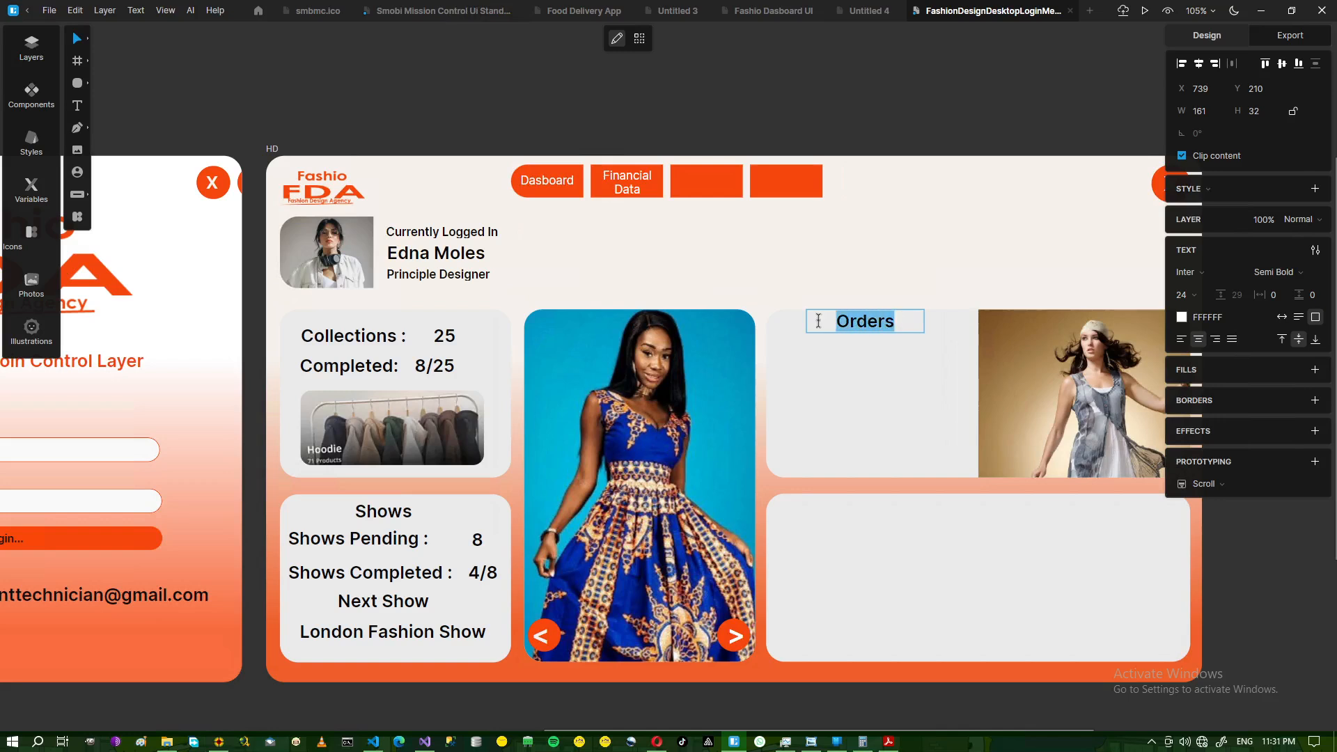
pyautogui.click(1320, 273)
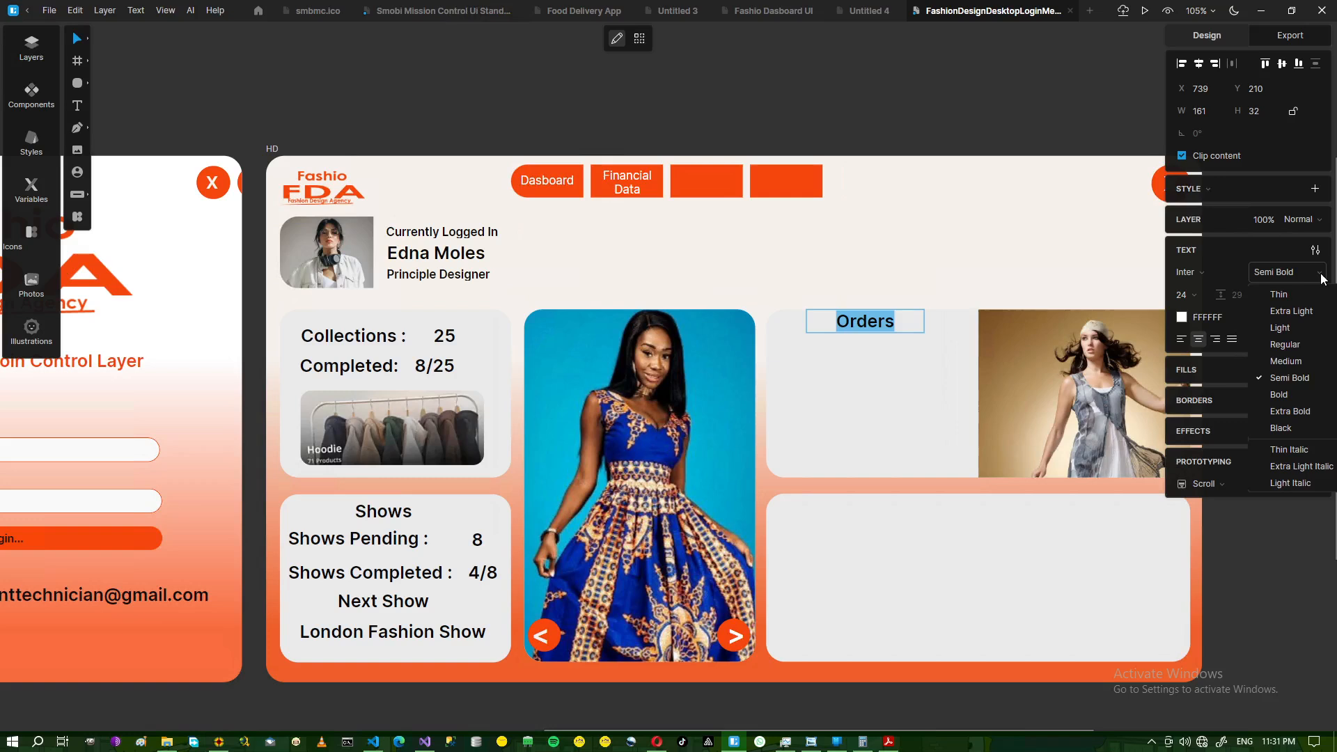
pyautogui.click(1289, 394)
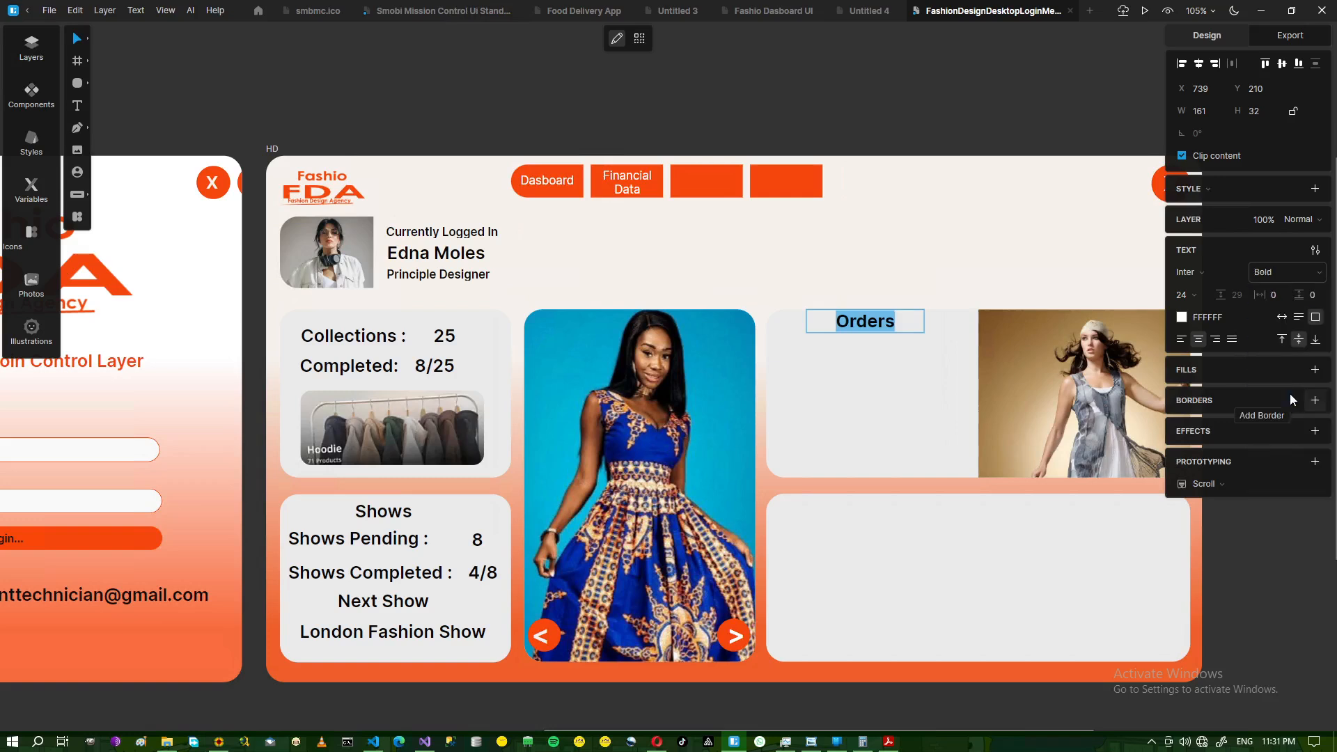
pyautogui.press('Escape')
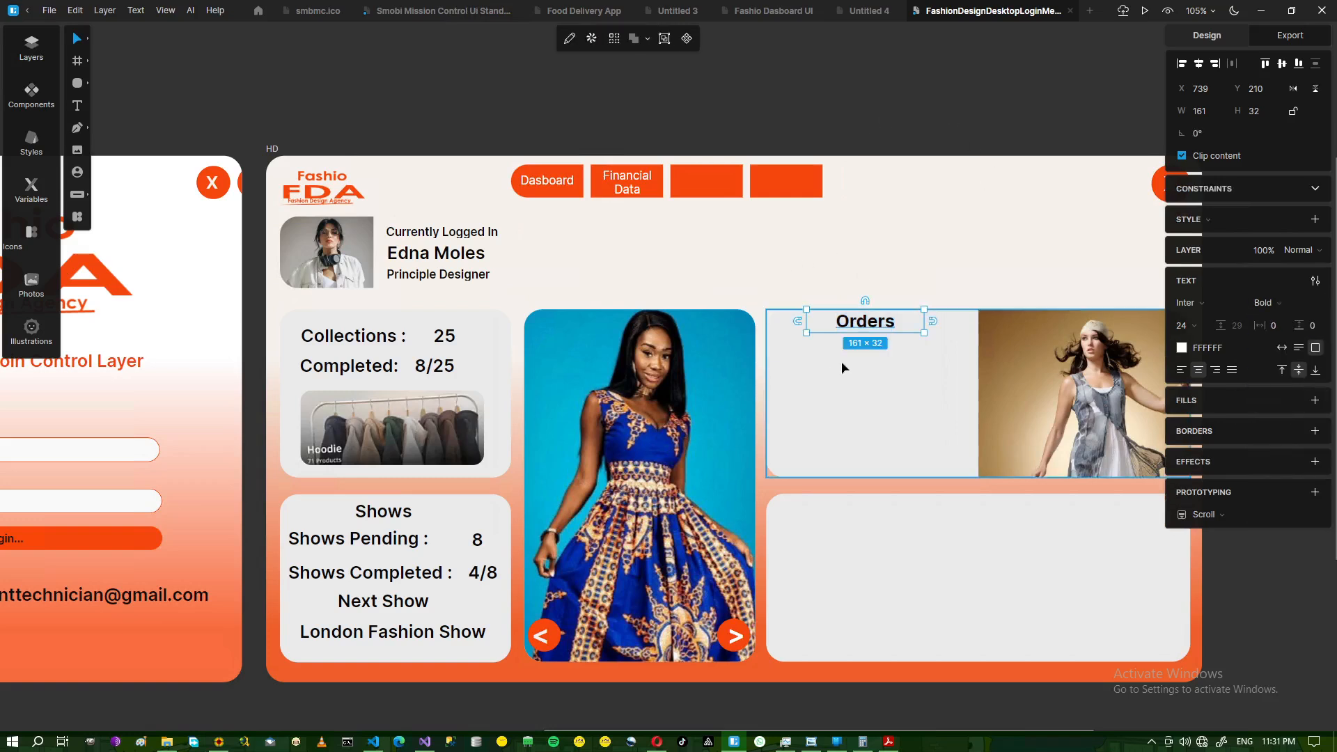
pyautogui.click(359, 548)
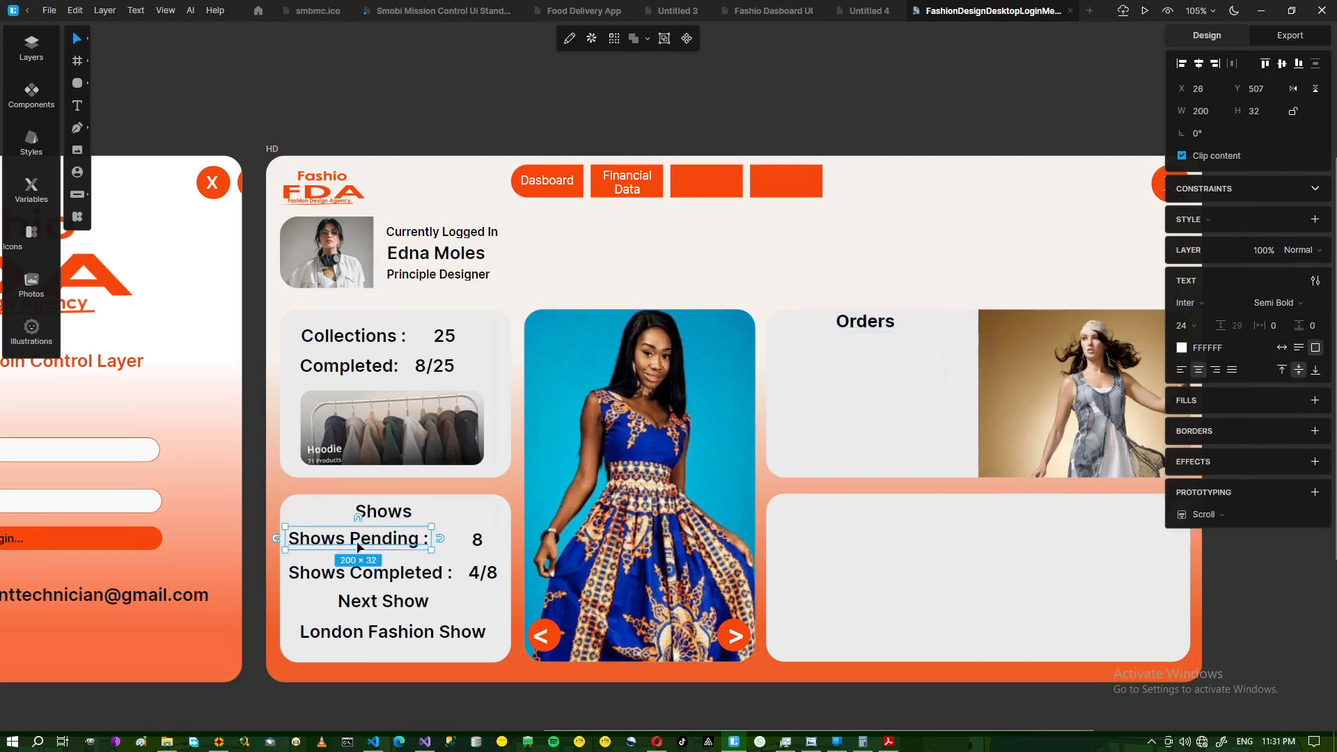
# - Duplicate the Shows Pending text into the Orders card below the heading
pyautogui.hotkey('ctrl', 'd')
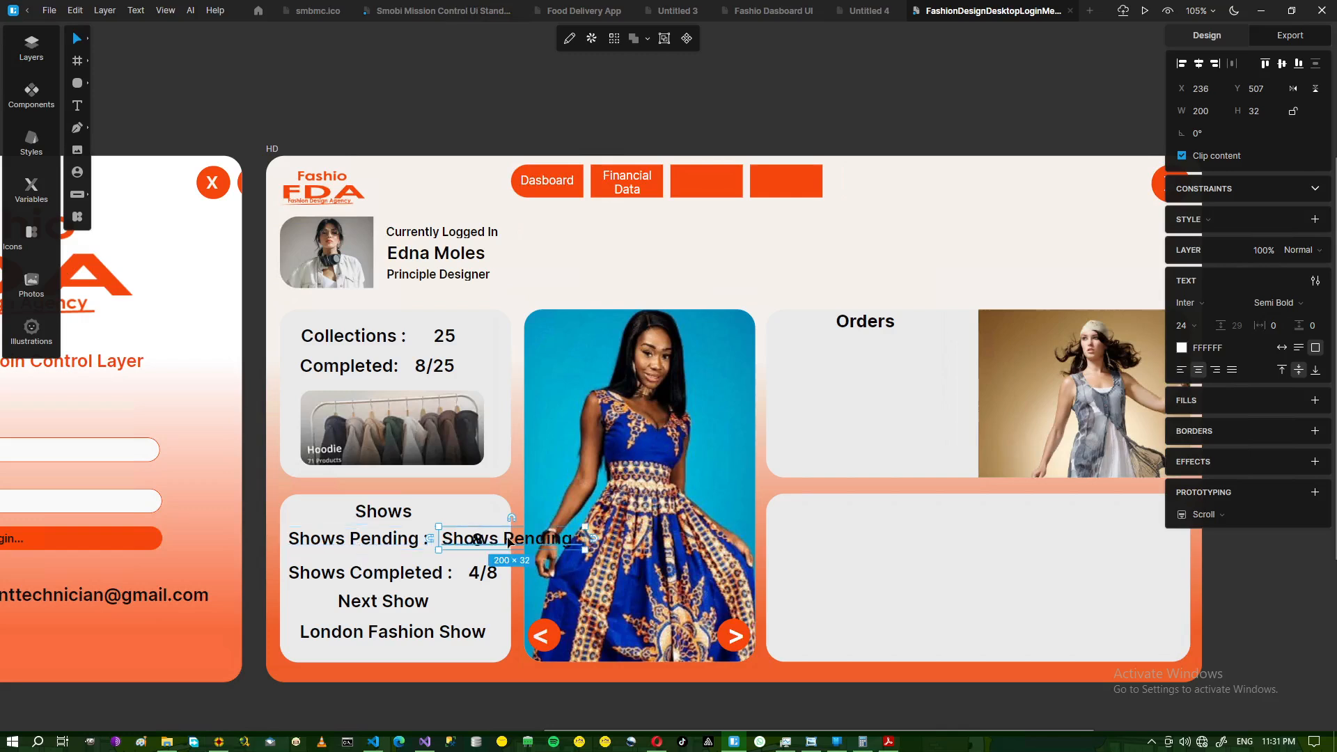
pyautogui.moveTo(511, 542); pyautogui.dragTo(843, 359)
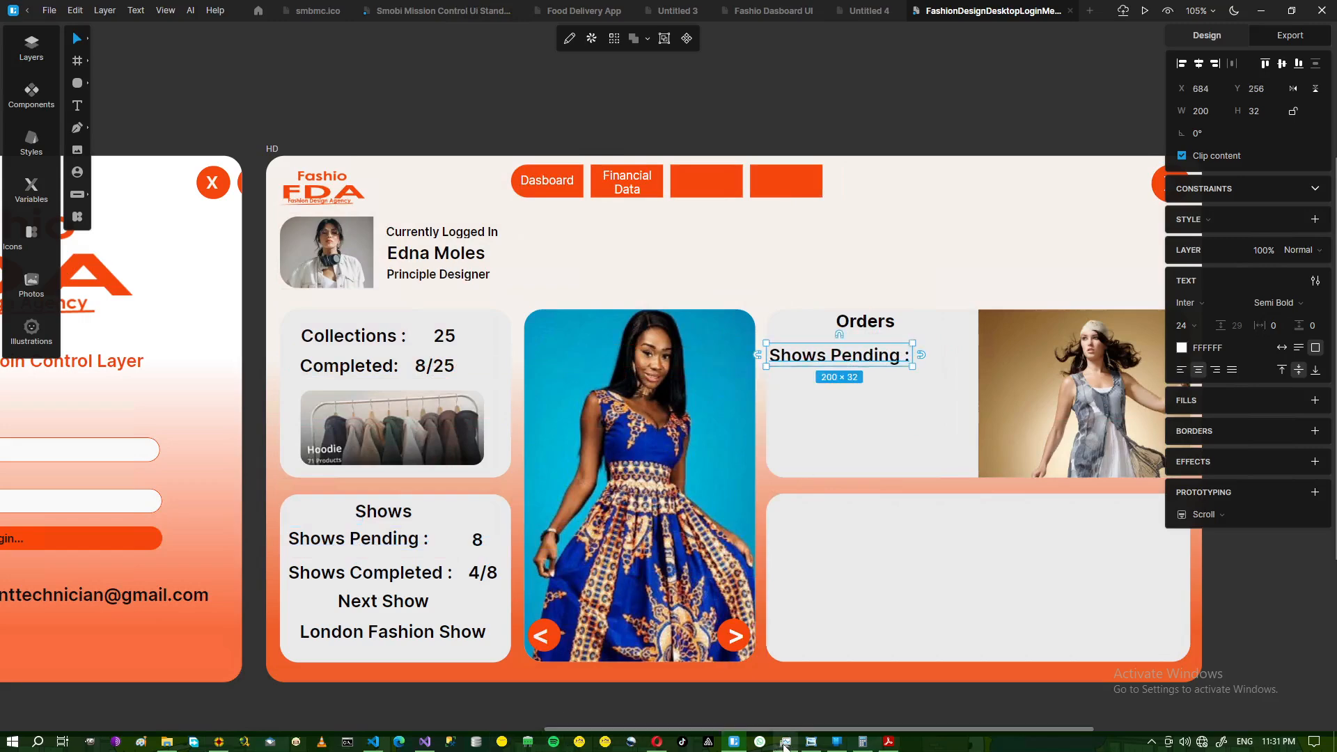
pyautogui.click(811, 742)
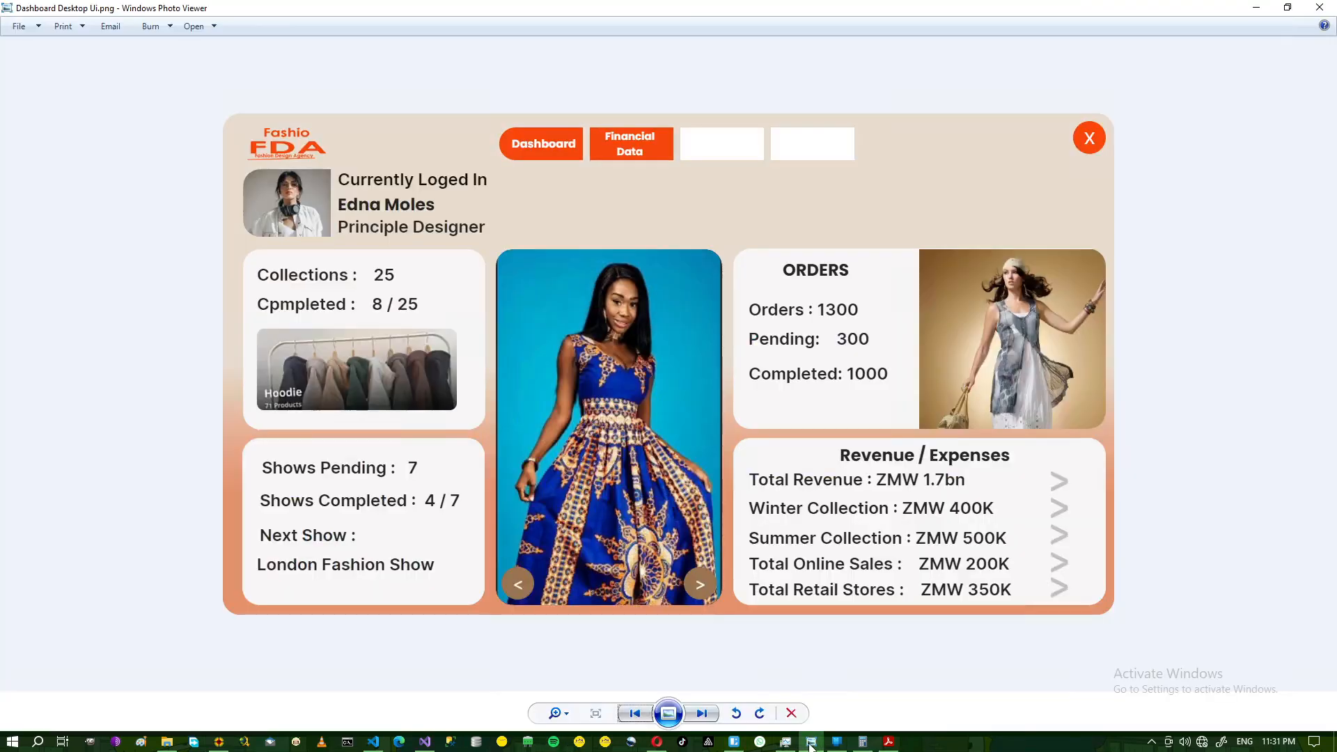
pyautogui.click(811, 744)
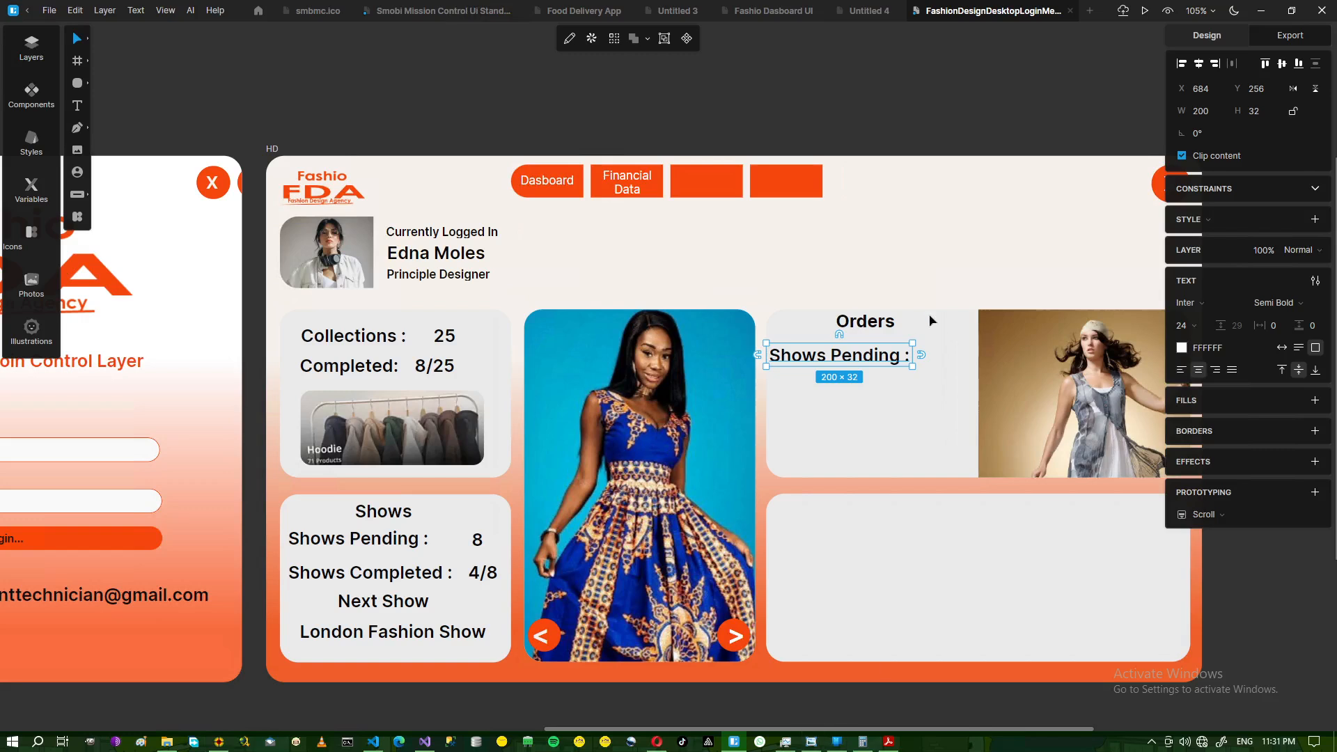
pyautogui.doubleClick(848, 363)
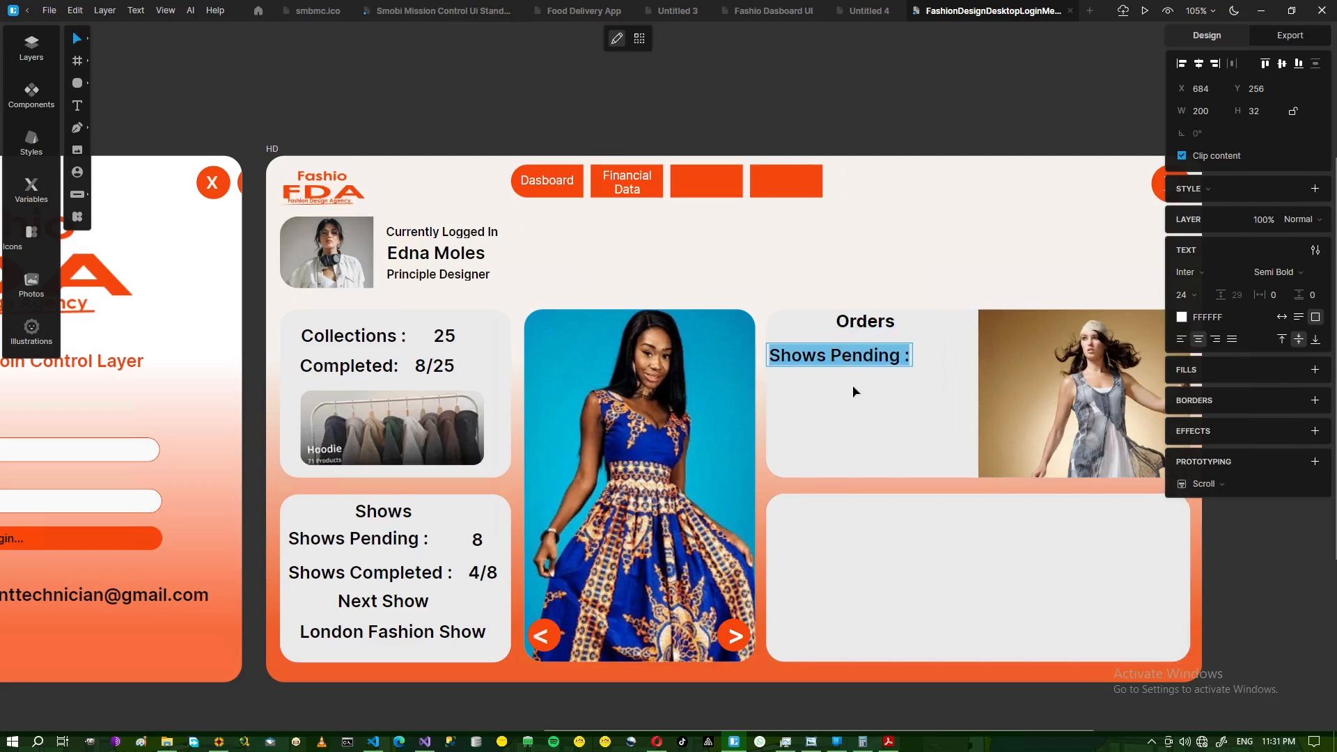
pyautogui.press('Escape')
pyautogui.moveTo(840, 365); pyautogui.dragTo(927, 235)
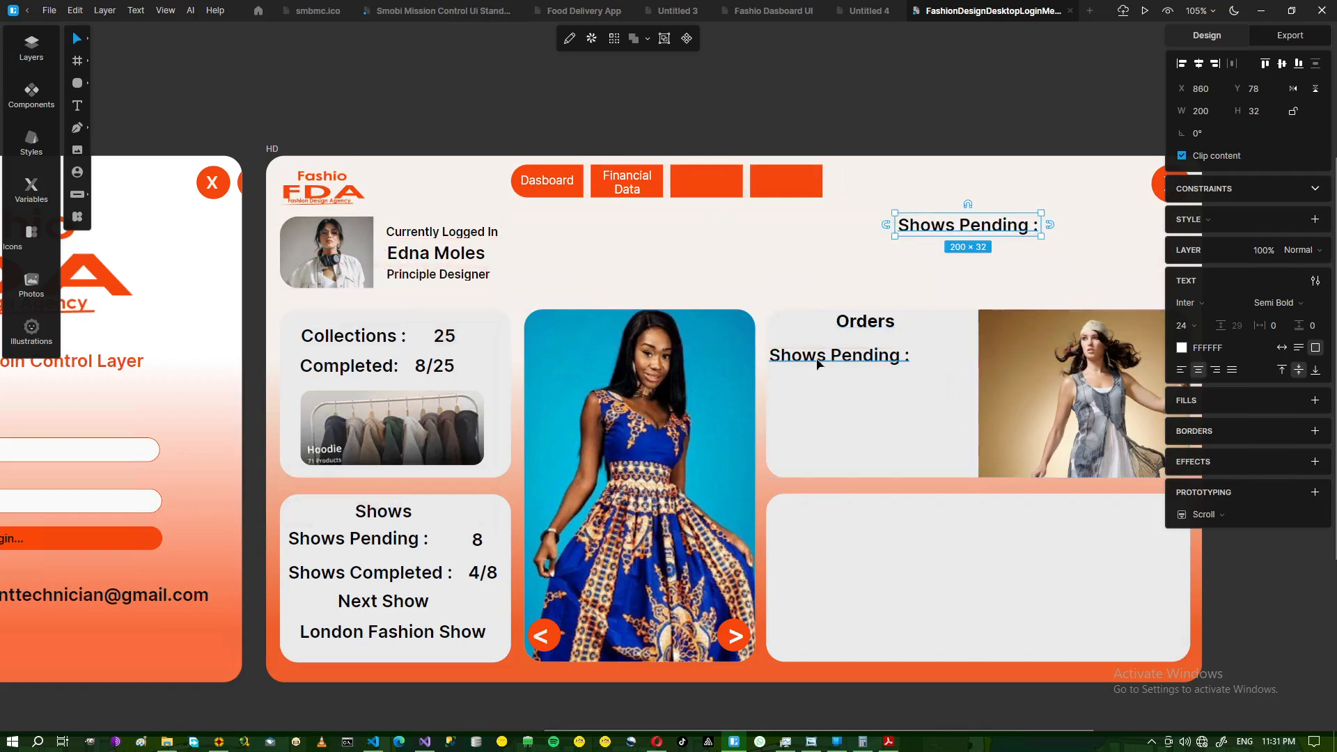
# - Retype the copy as 'Orders:' and shrink its text box to fit
pyautogui.doubleClick(817, 364)
pyautogui.write('O')
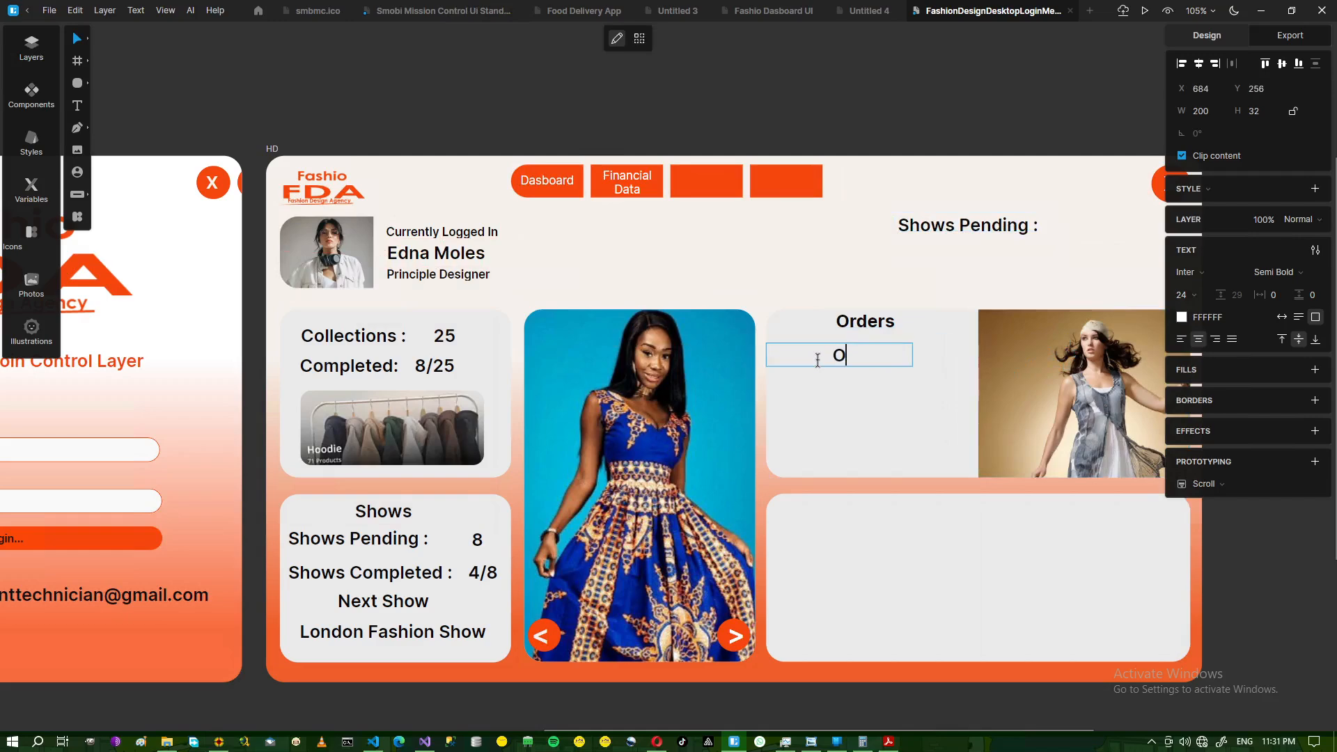
pyautogui.write('rders:')
pyautogui.press('Escape')
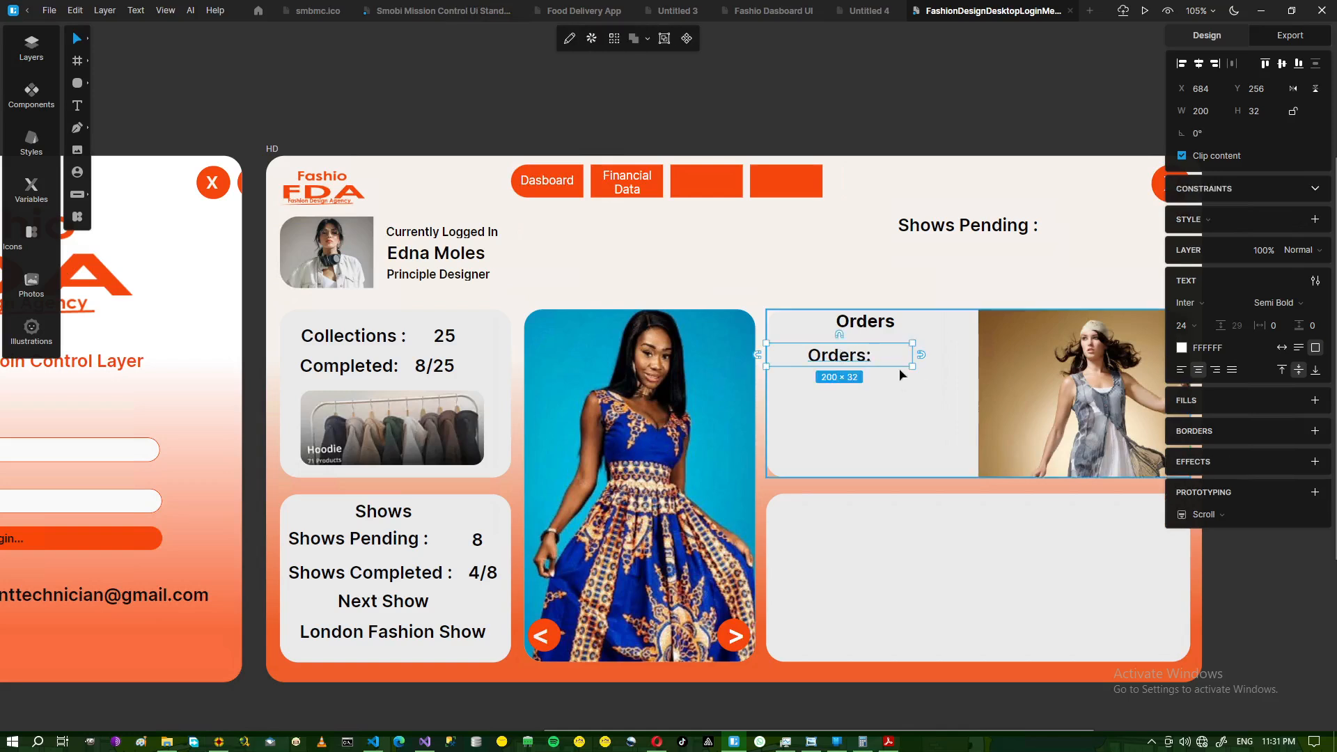
pyautogui.moveTo(912, 355); pyautogui.dragTo(813, 362)
pyautogui.click(817, 401)
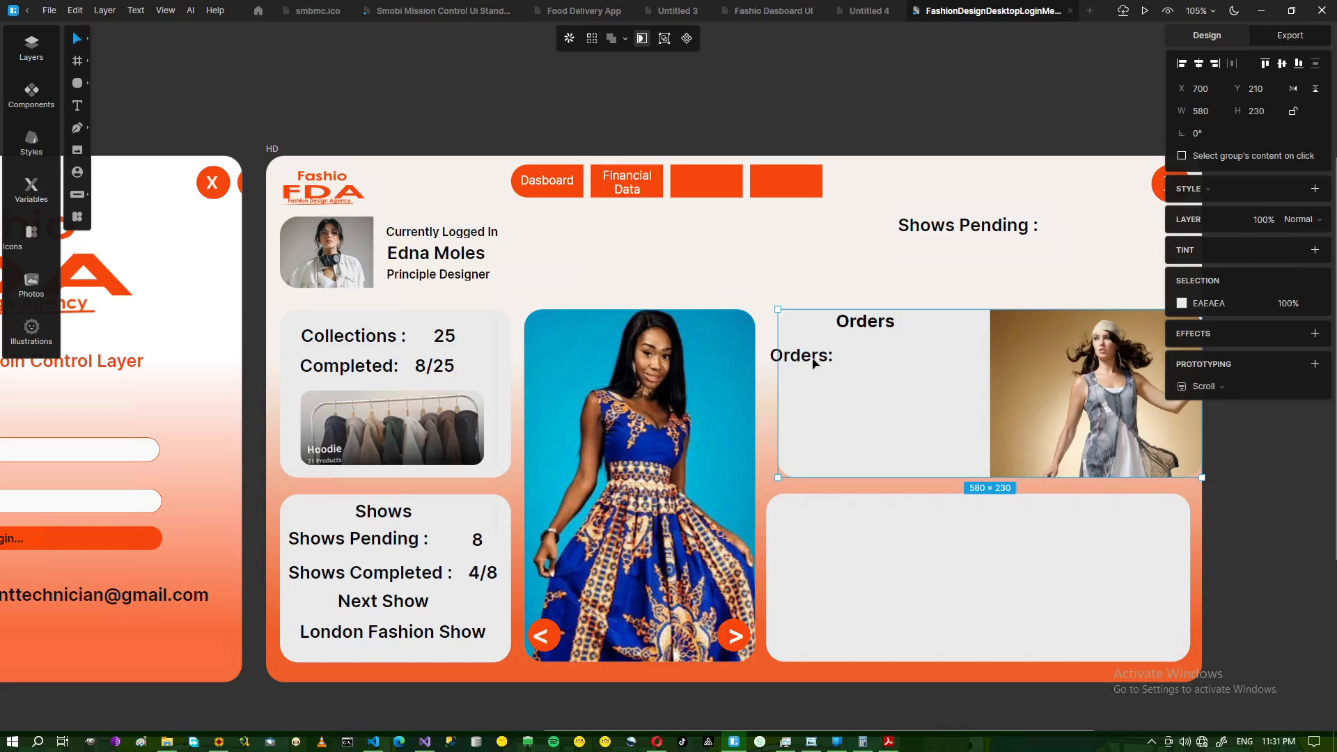
pyautogui.hotkey('ctrl', 'z')
pyautogui.click(816, 268)
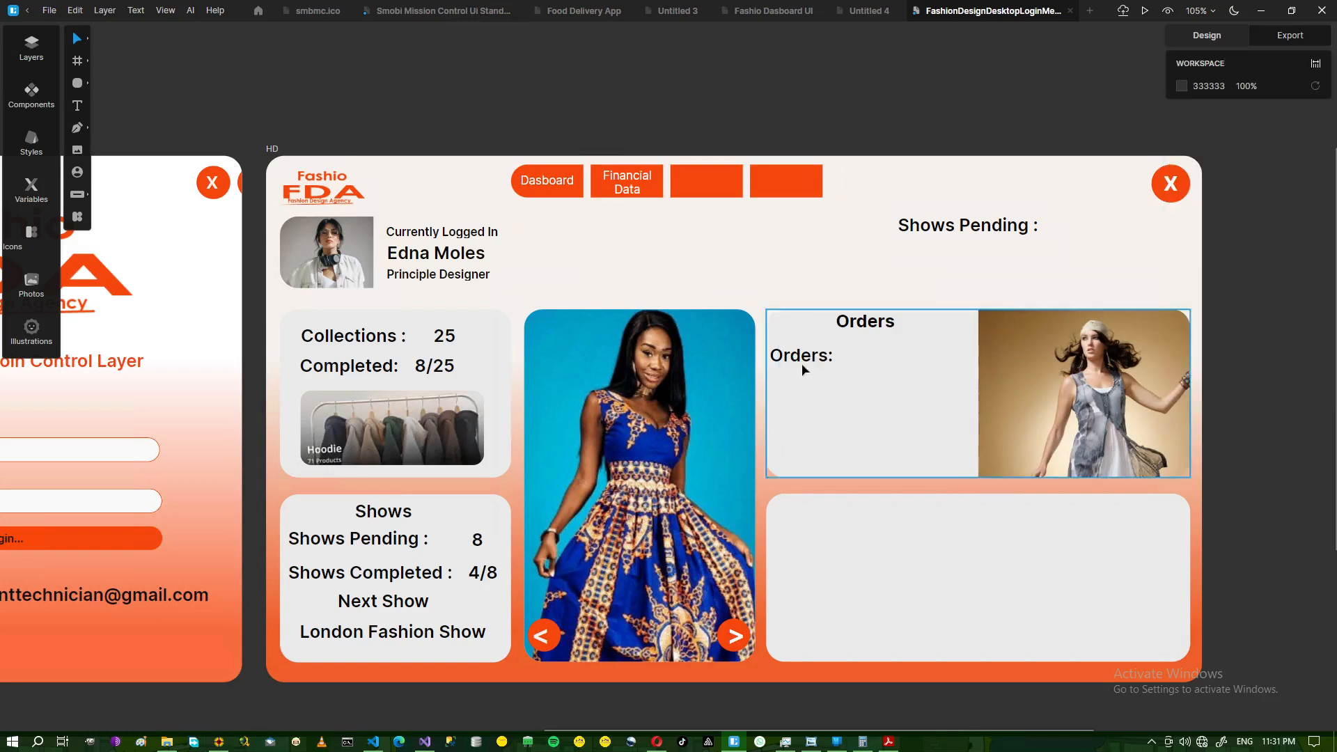
pyautogui.click(800, 365)
pyautogui.moveTo(799, 365); pyautogui.dragTo(807, 364)
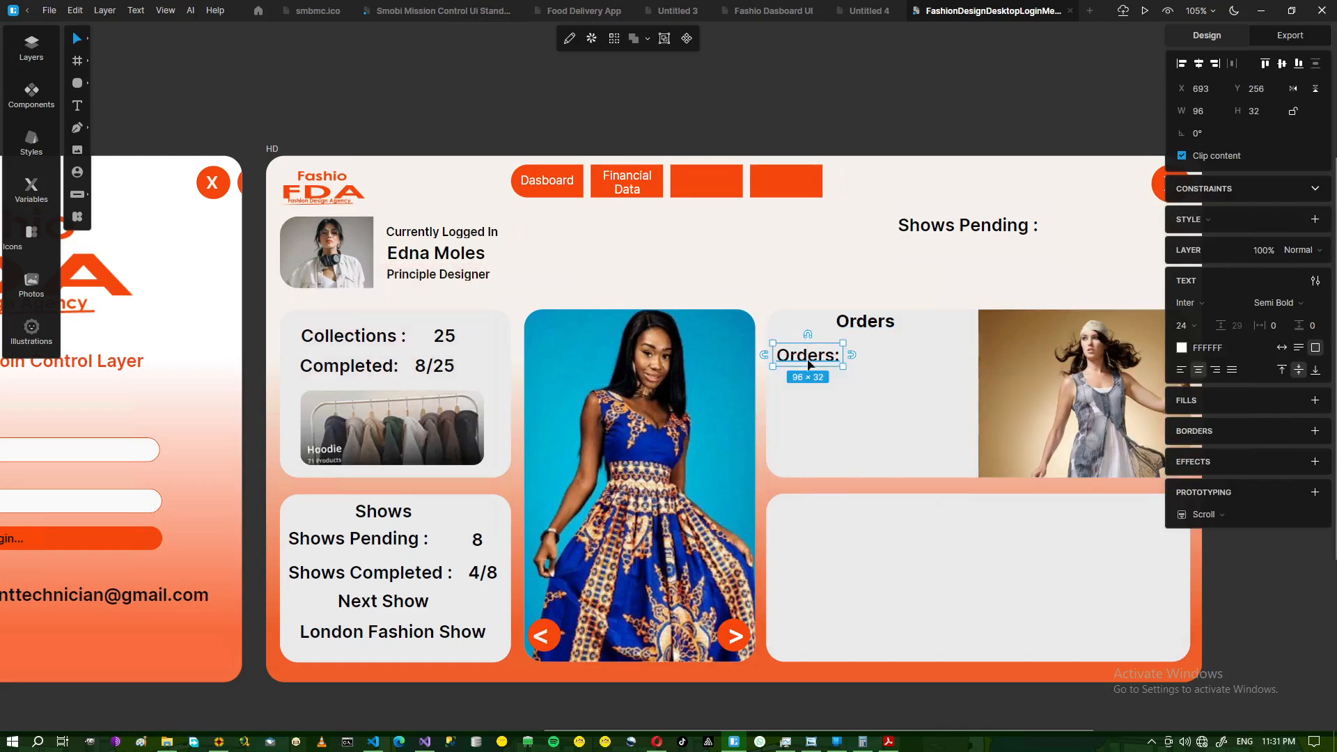
# - Duplicate the Orders: label and change the copy to '1300'
pyautogui.hotkey('ctrl', 'd')
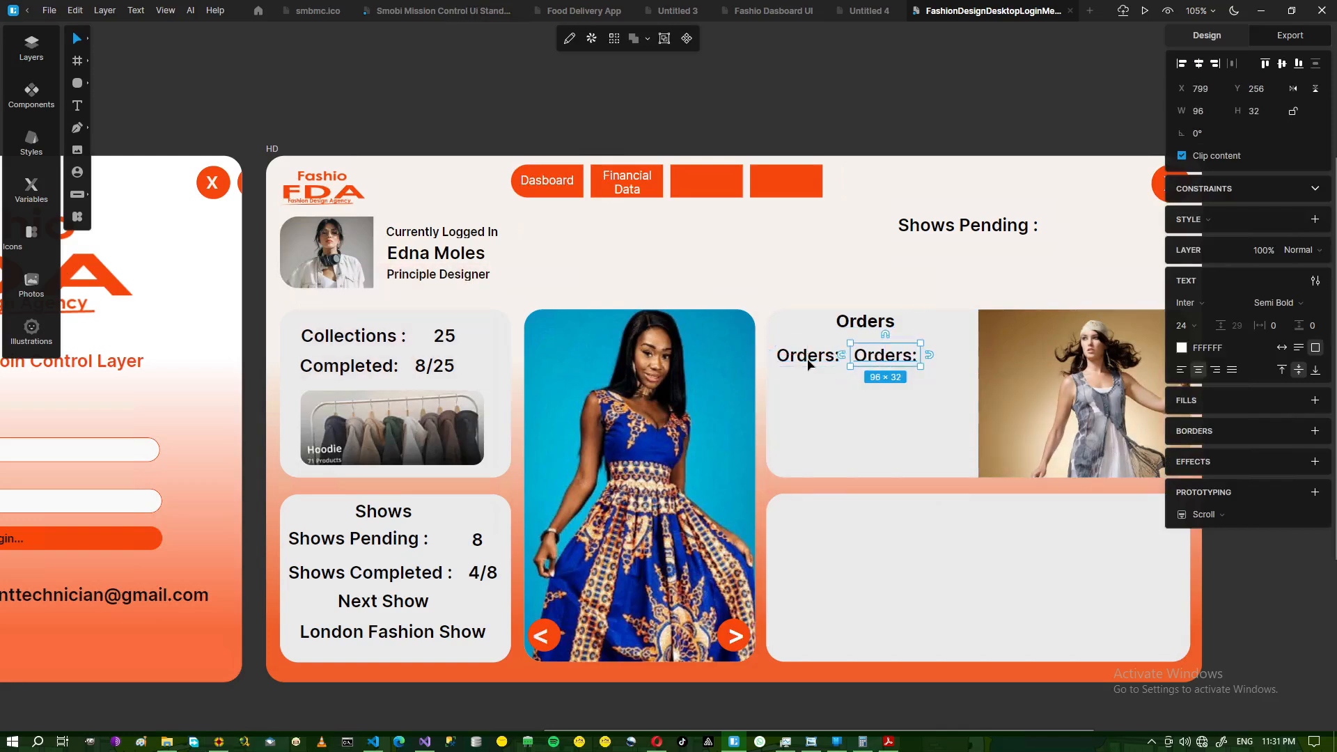
pyautogui.click(816, 743)
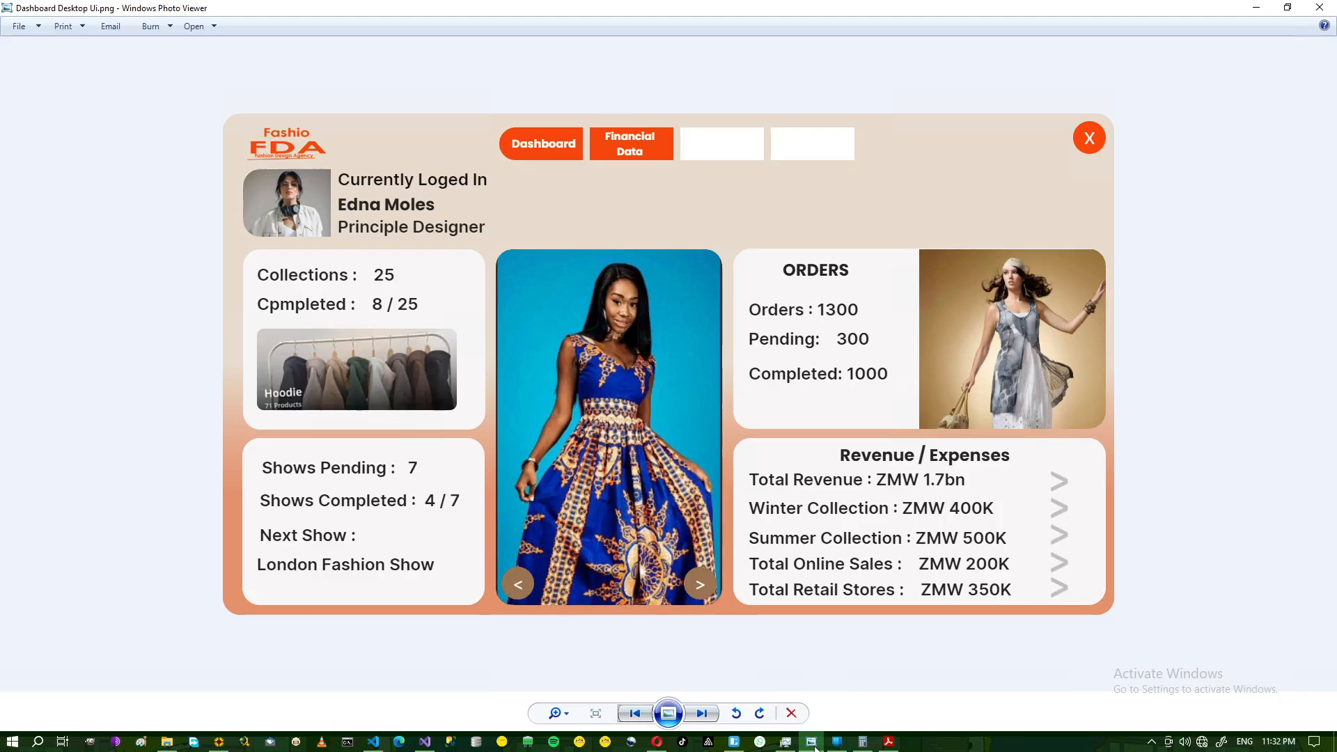
pyautogui.click(814, 743)
pyautogui.doubleClick(889, 357)
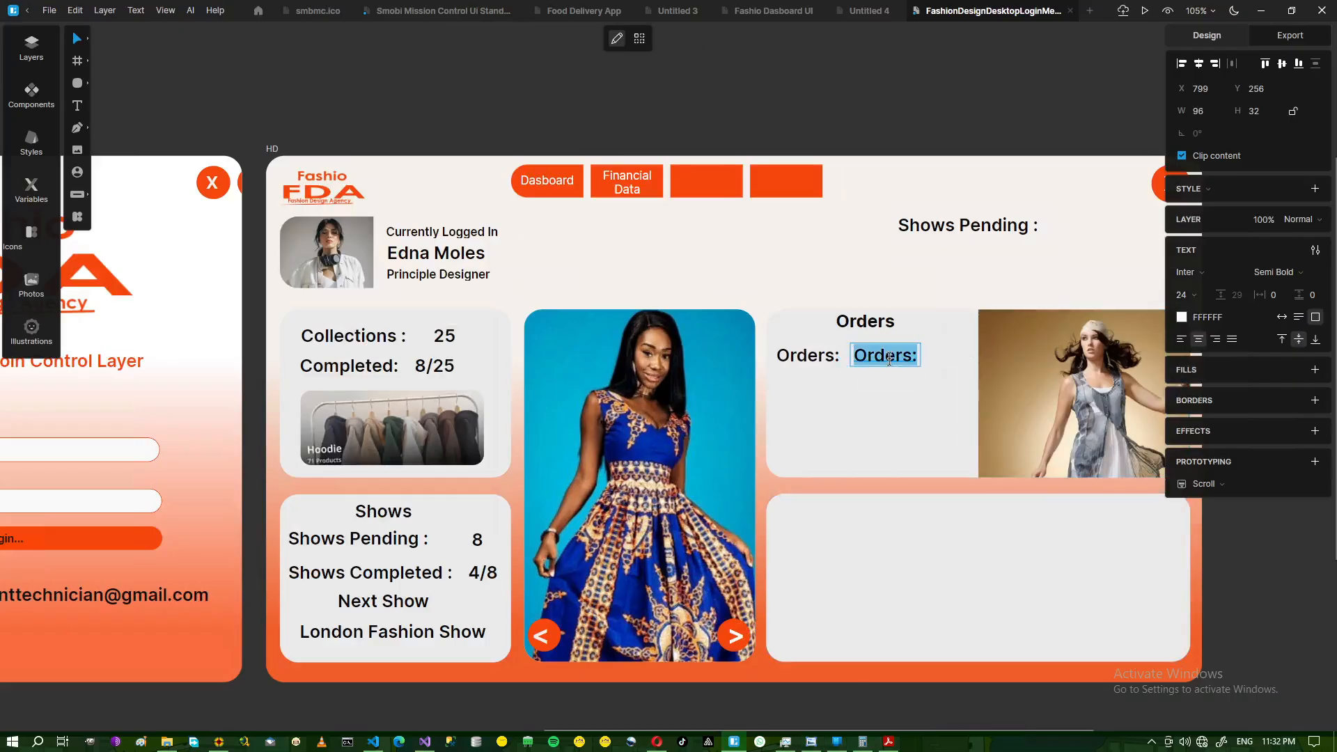
pyautogui.write('13')
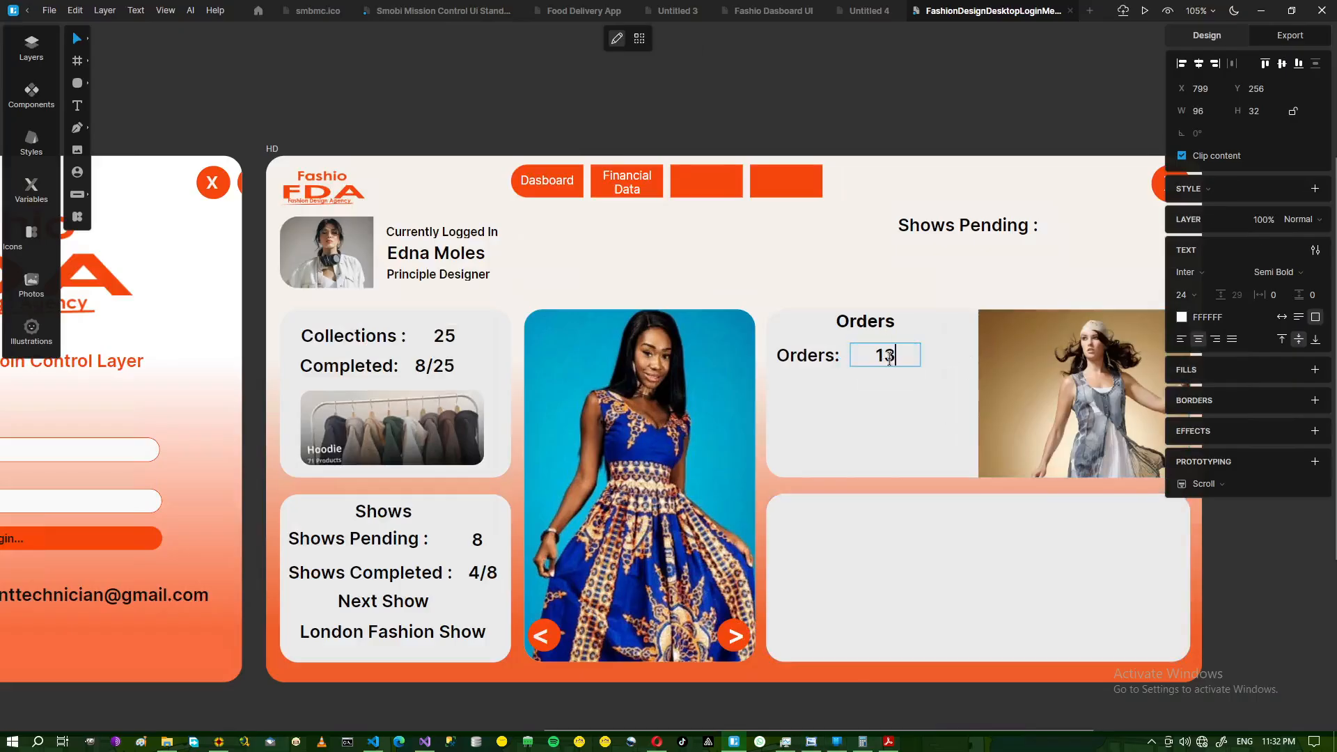
pyautogui.write('000')
pyautogui.press('BackSpace')
pyautogui.press('Escape')
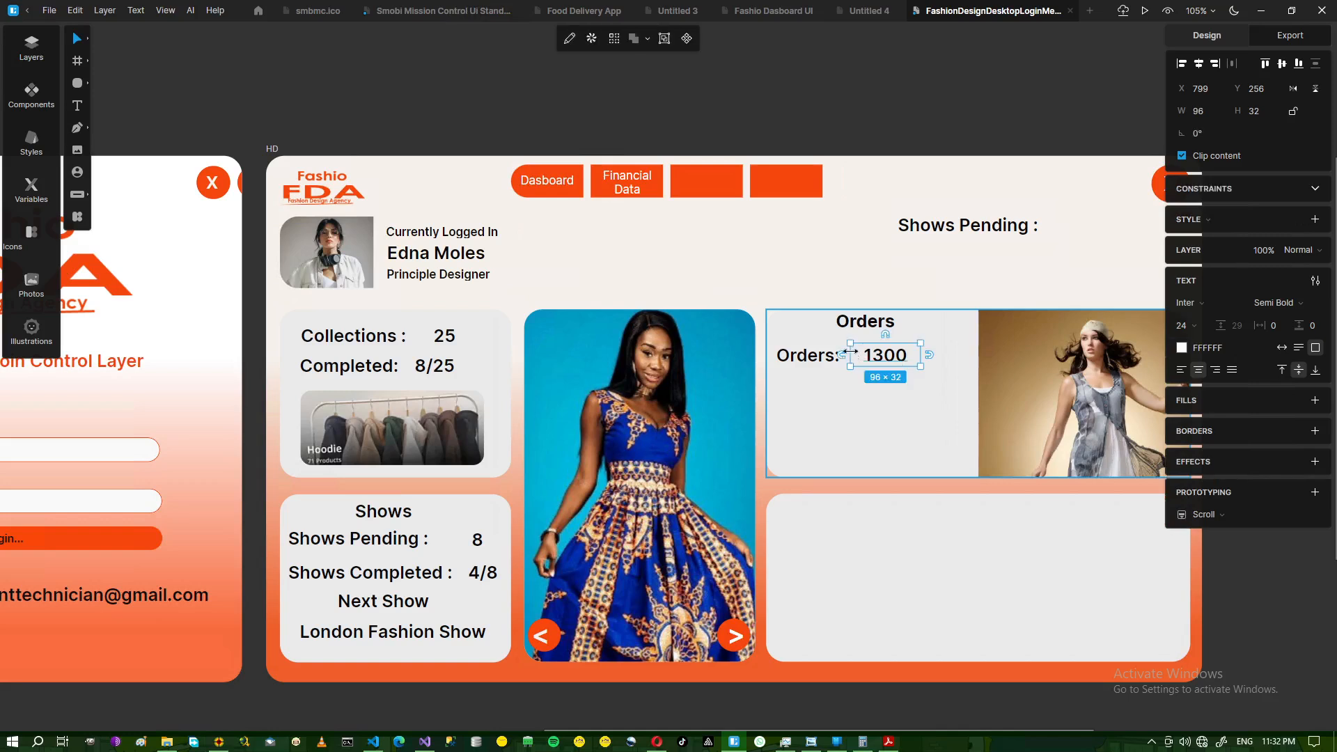
# - Narrow the 1300 box to 78×32 and nudge it down to align with the label
pyautogui.moveTo(850, 355)
pyautogui.mouseDown()
pyautogui.moveTo(832, 355)
pyautogui.moveTo(875, 360)
pyautogui.mouseUp()
pyautogui.click(898, 258)
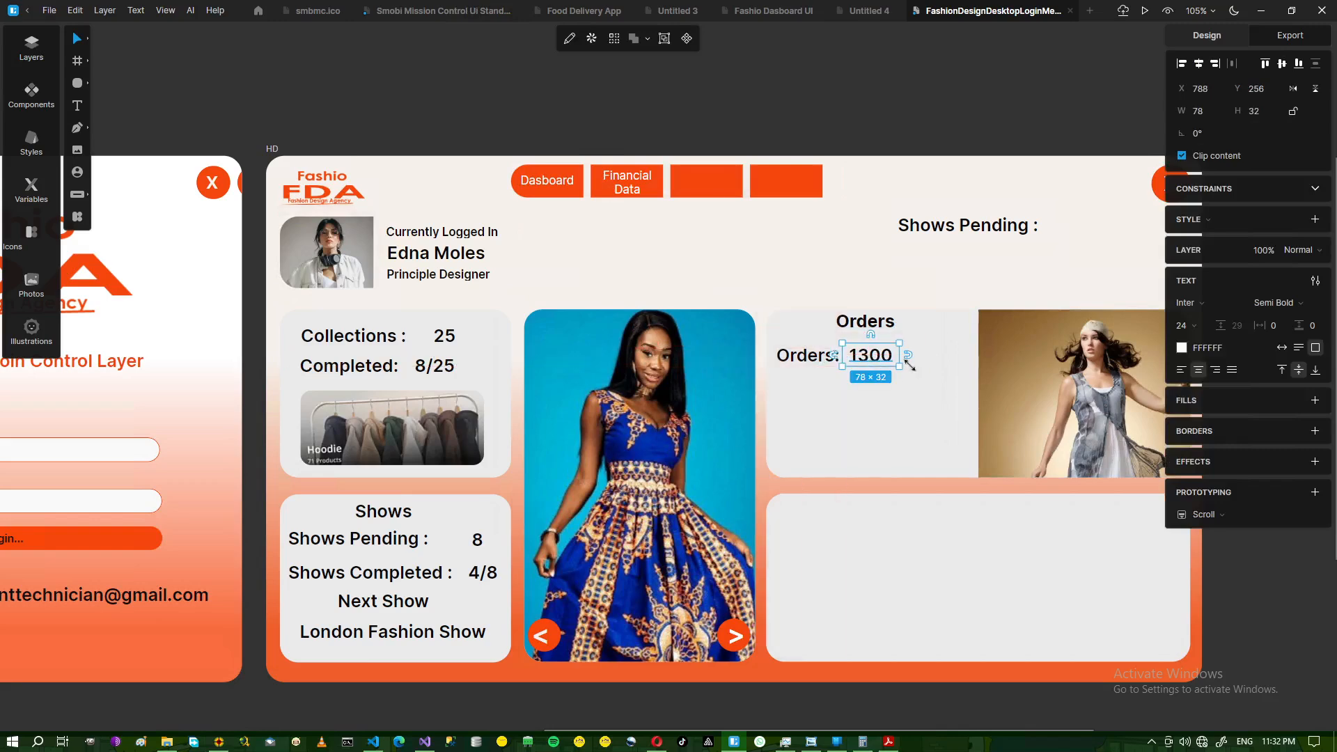
pyautogui.click(921, 359)
pyautogui.click(869, 364)
pyautogui.press('Down')
pyautogui.press('Down')
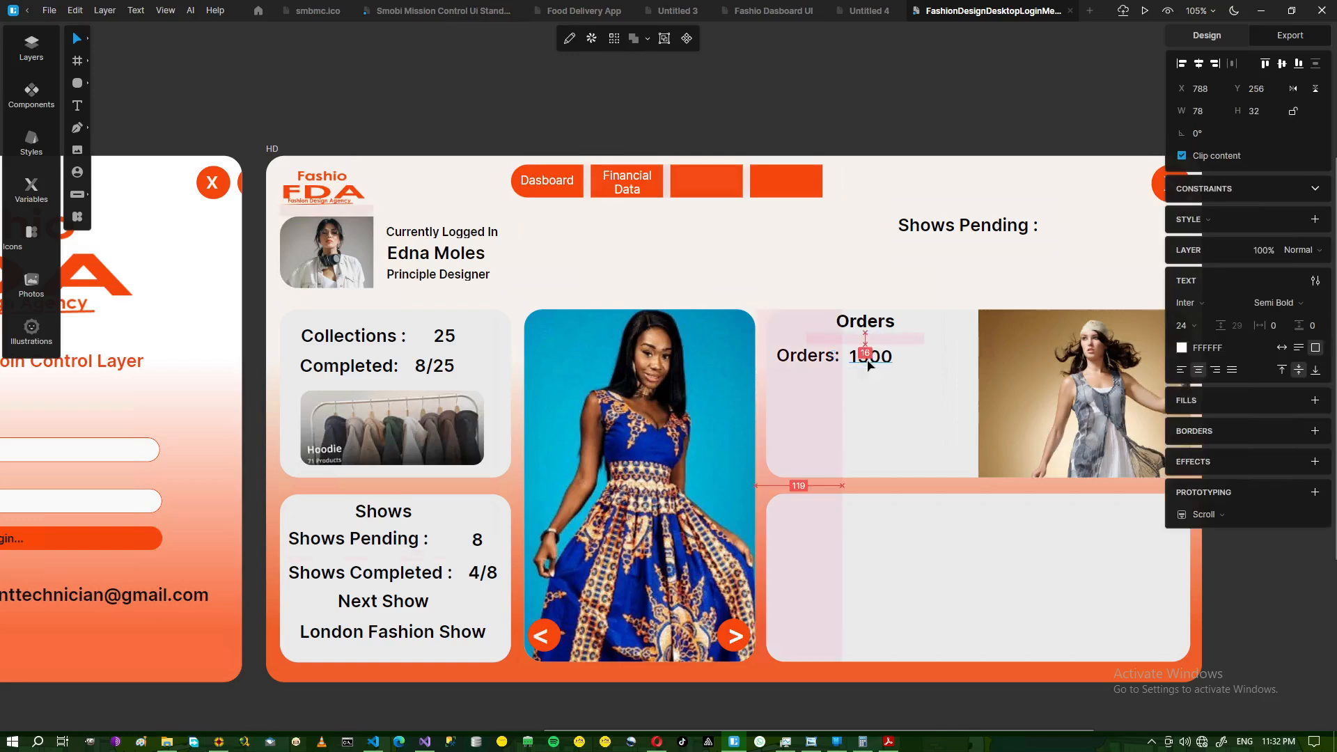
pyautogui.press('Down')
pyautogui.press('Down')
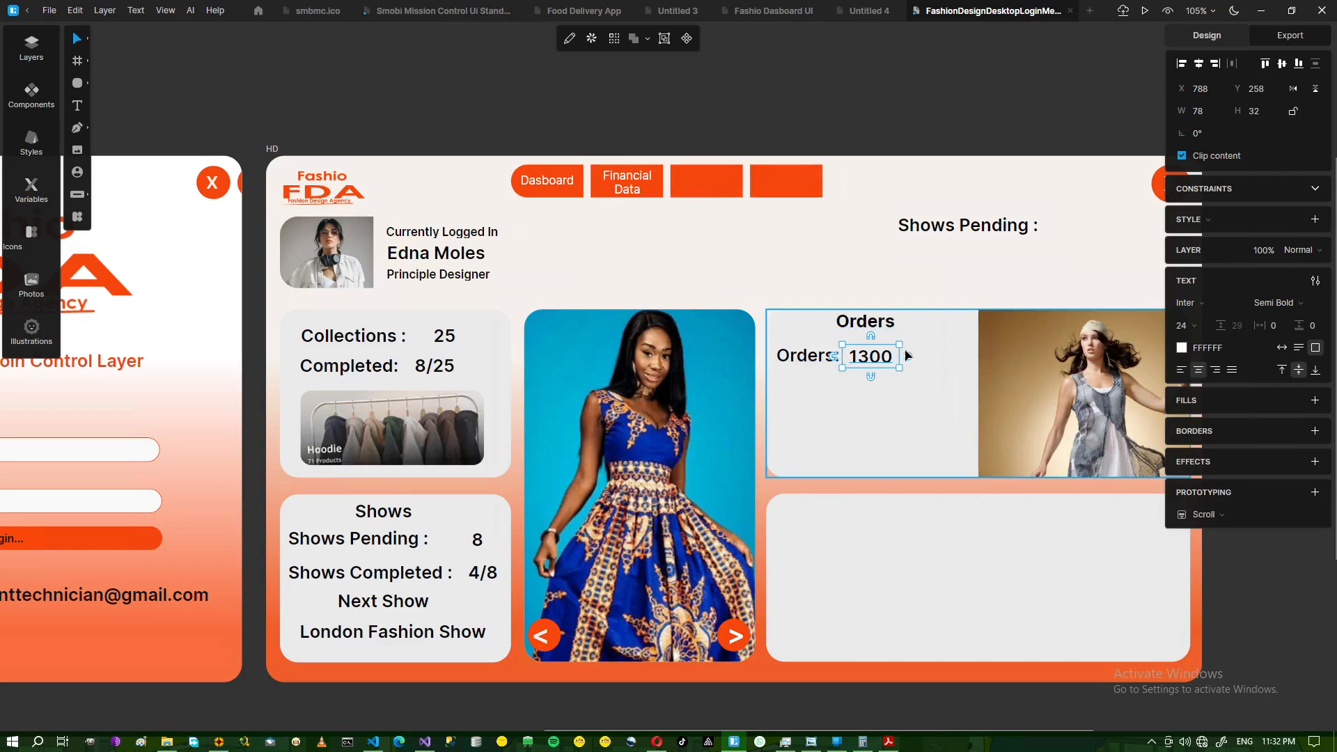
# - Select the 'Orders:' and '1300' texts, duplicate them, and place the copy just below
pyautogui.click(939, 353)
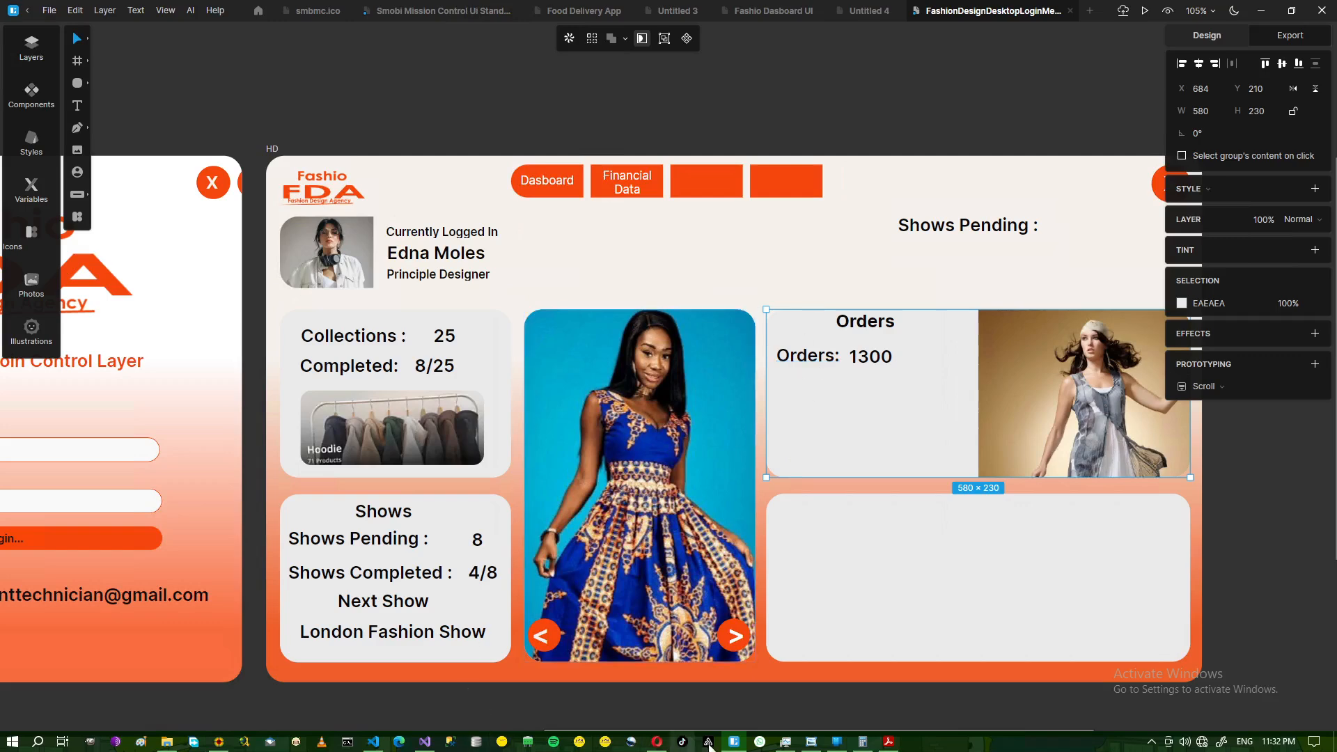
pyautogui.click(811, 742)
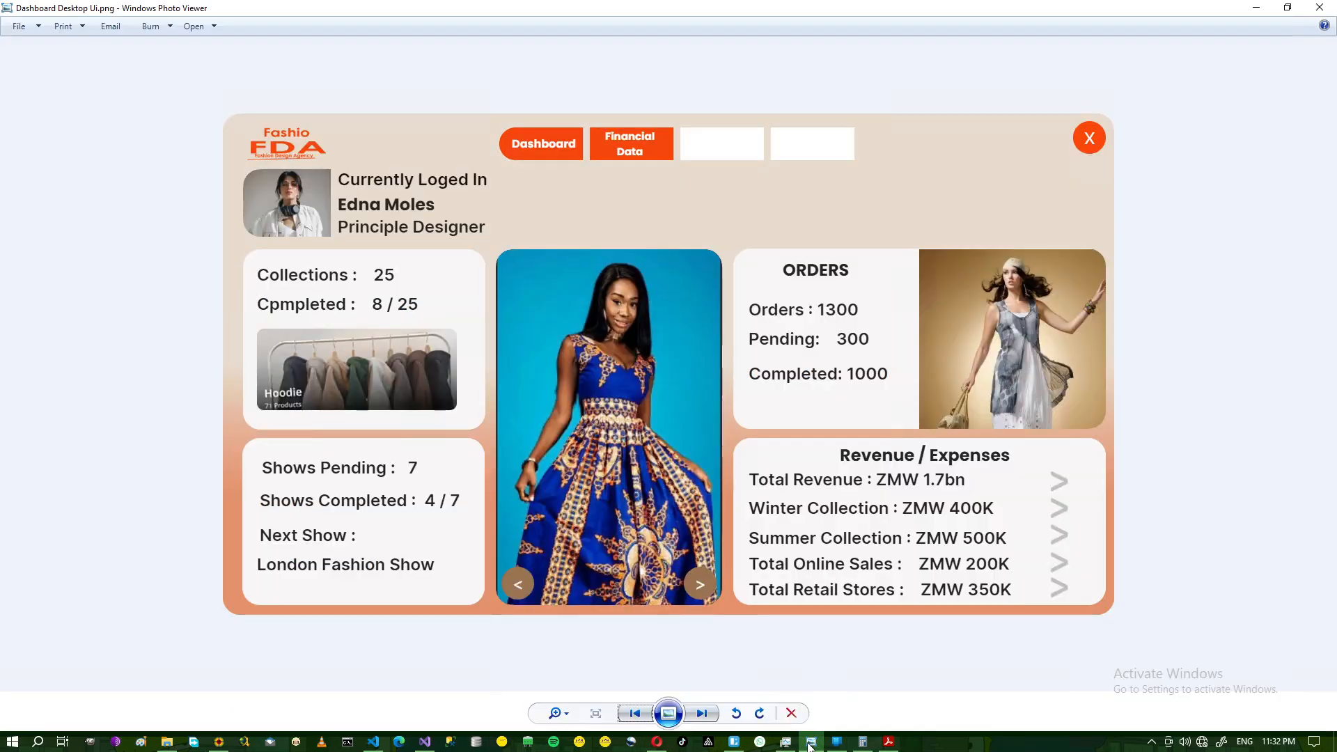
pyautogui.click(810, 743)
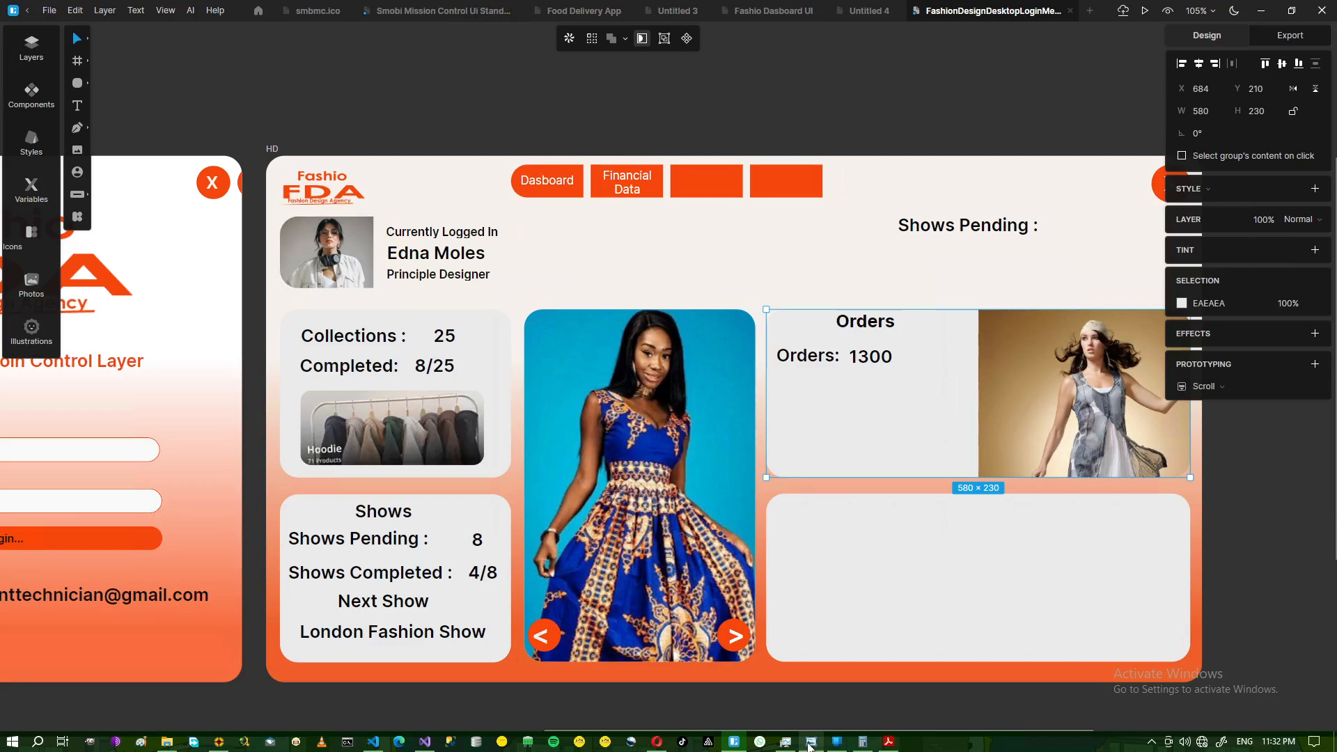
pyautogui.click(810, 744)
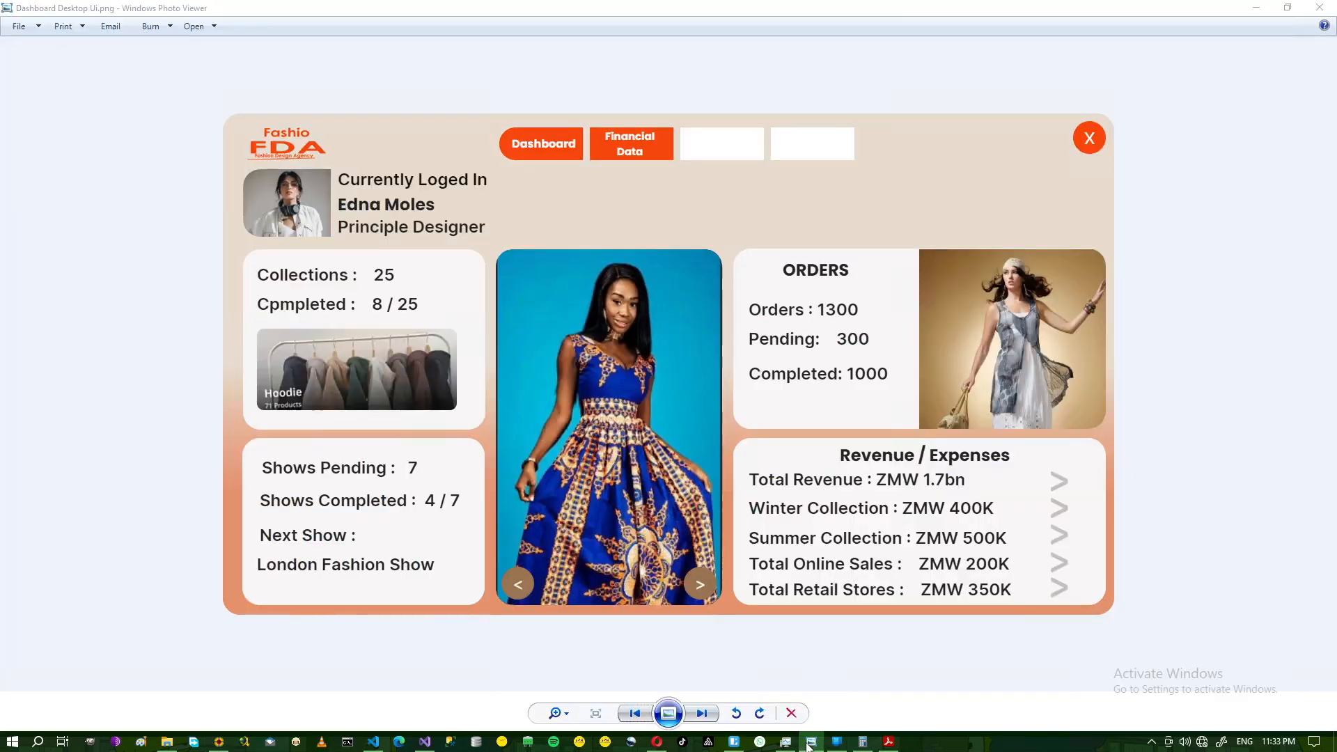
pyautogui.click(810, 744)
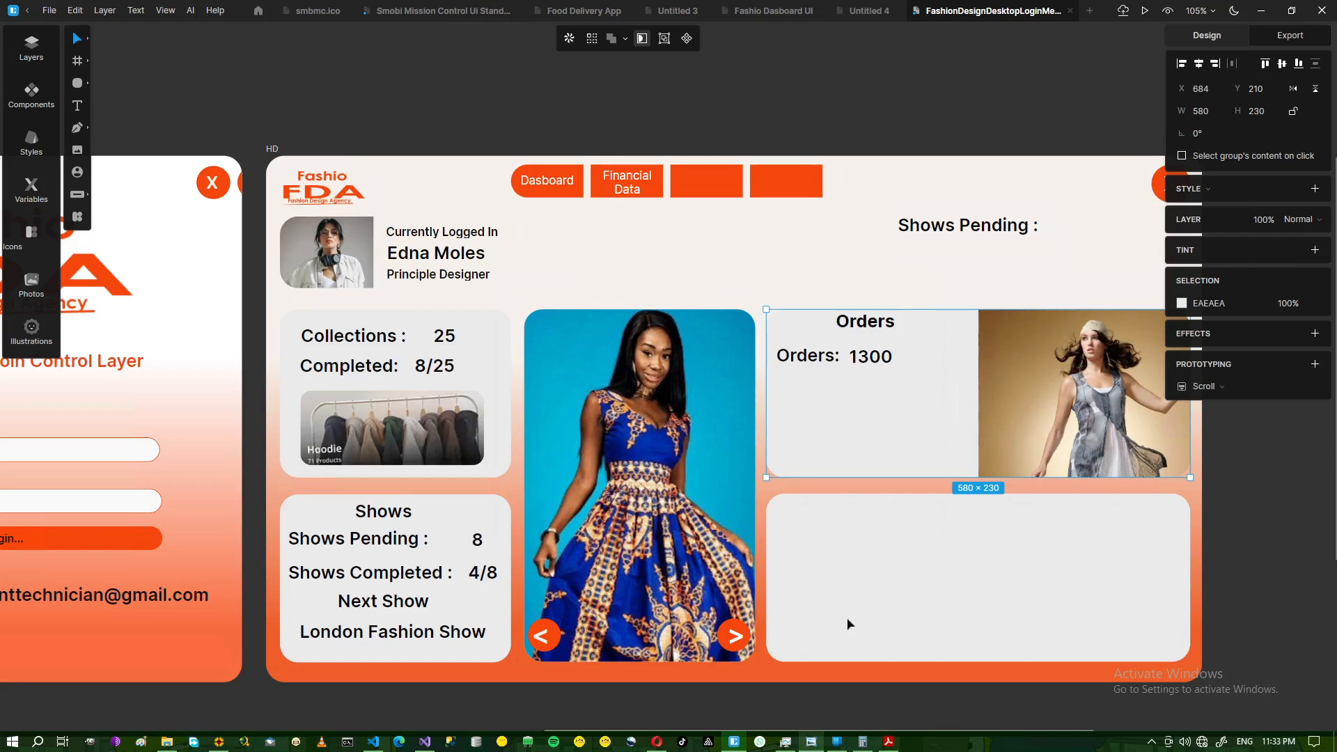
pyautogui.doubleClick(804, 366)
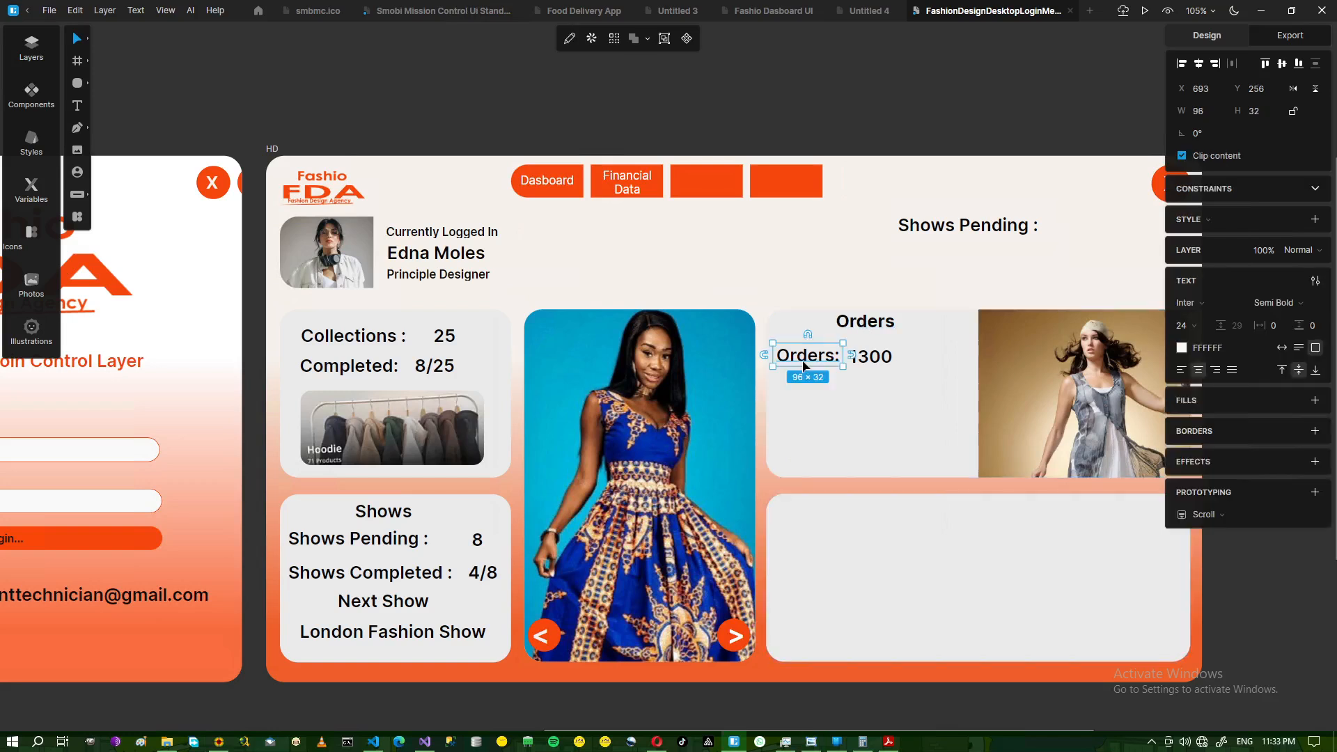
pyautogui.keyDown('shift'); pyautogui.click(880, 361); pyautogui.keyUp('shift')
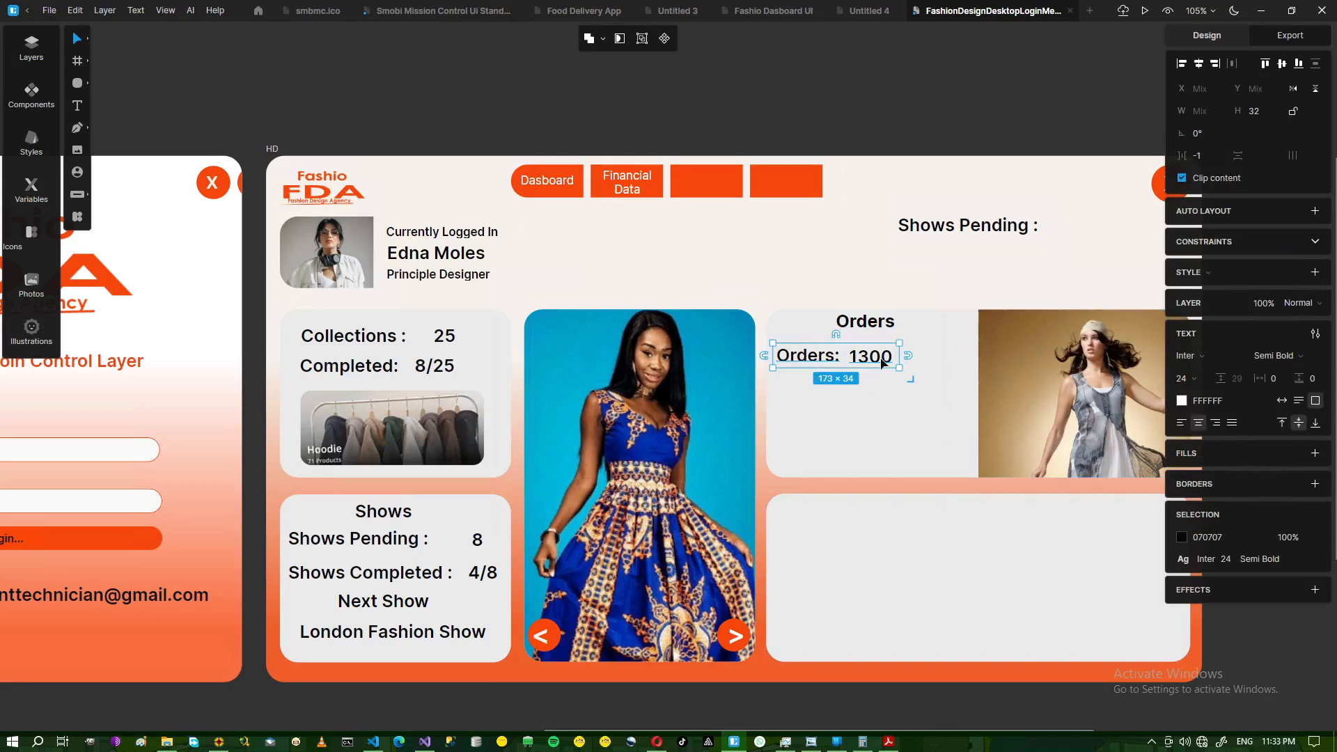
pyautogui.hotkey('ctrl', 'd')
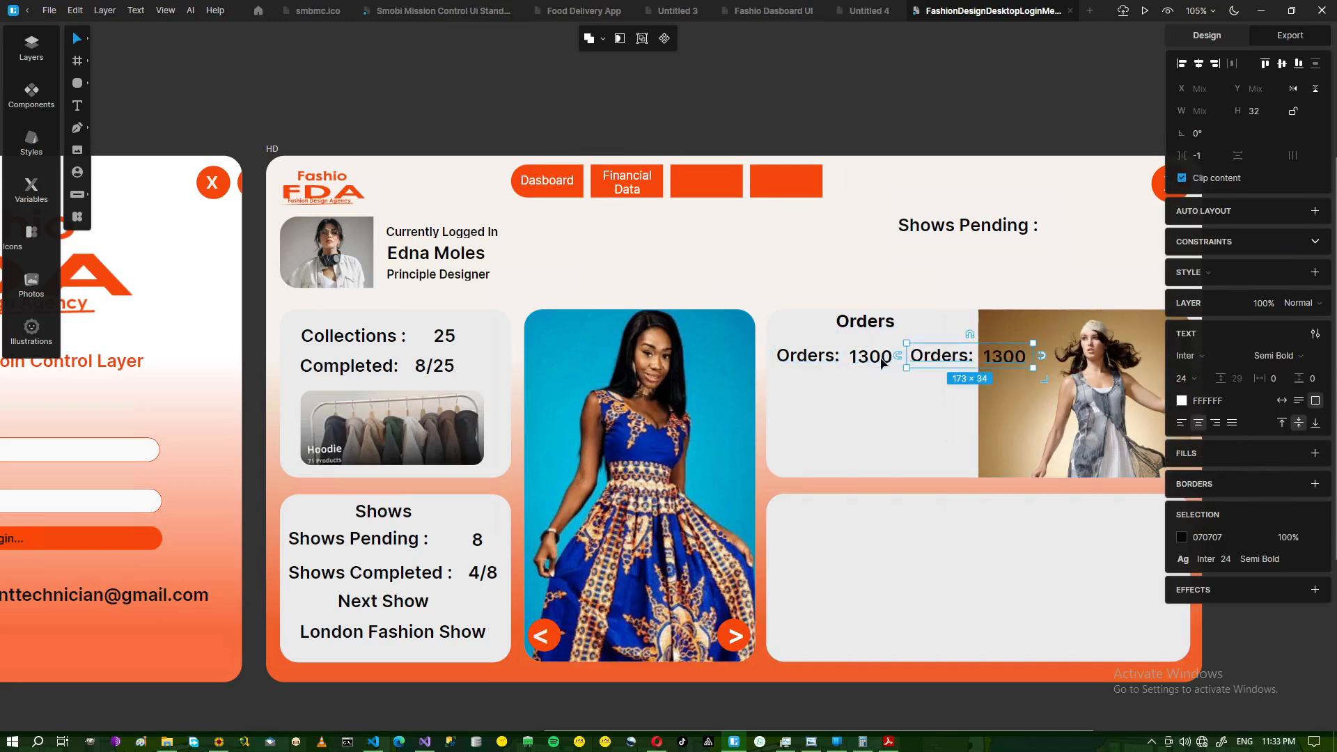
pyautogui.moveTo(870, 406); pyautogui.dragTo(785, 410)
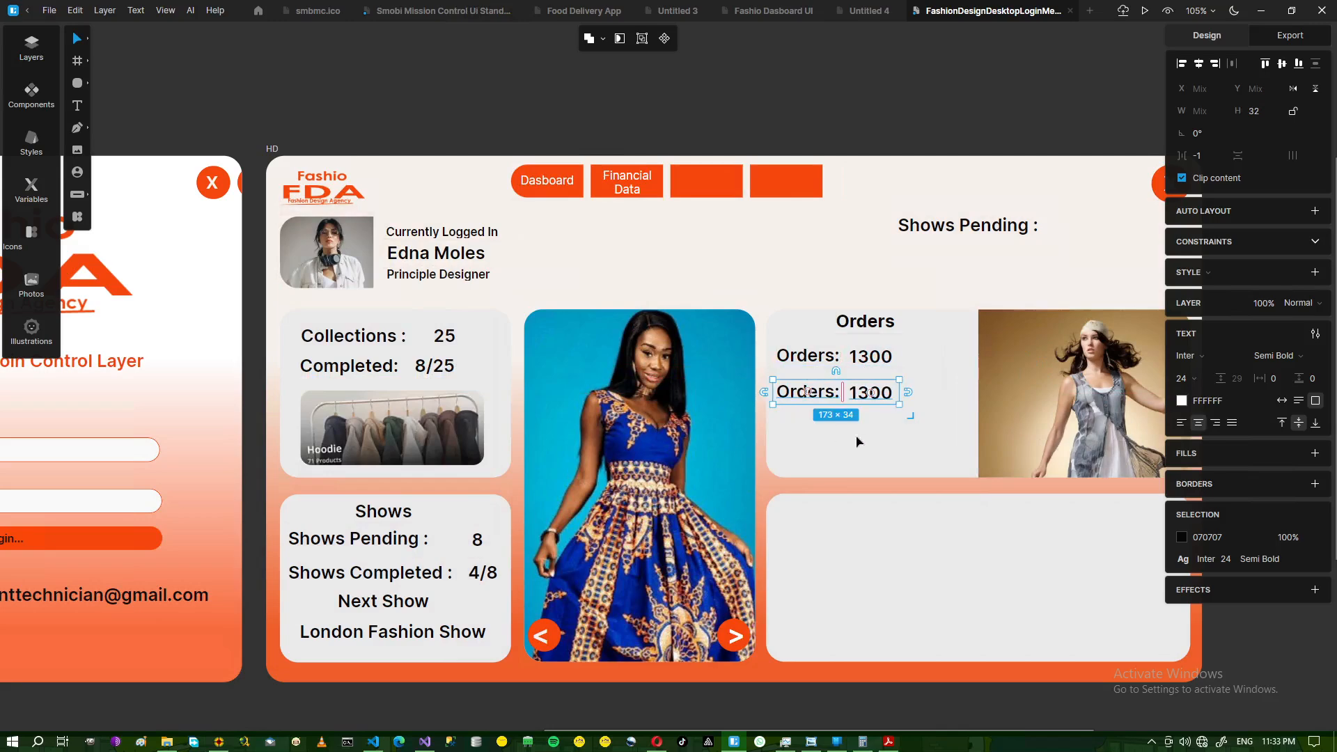
pyautogui.click(813, 745)
# - Rename the lower 'Orders:' label to 'Pending:'
pyautogui.click(813, 746)
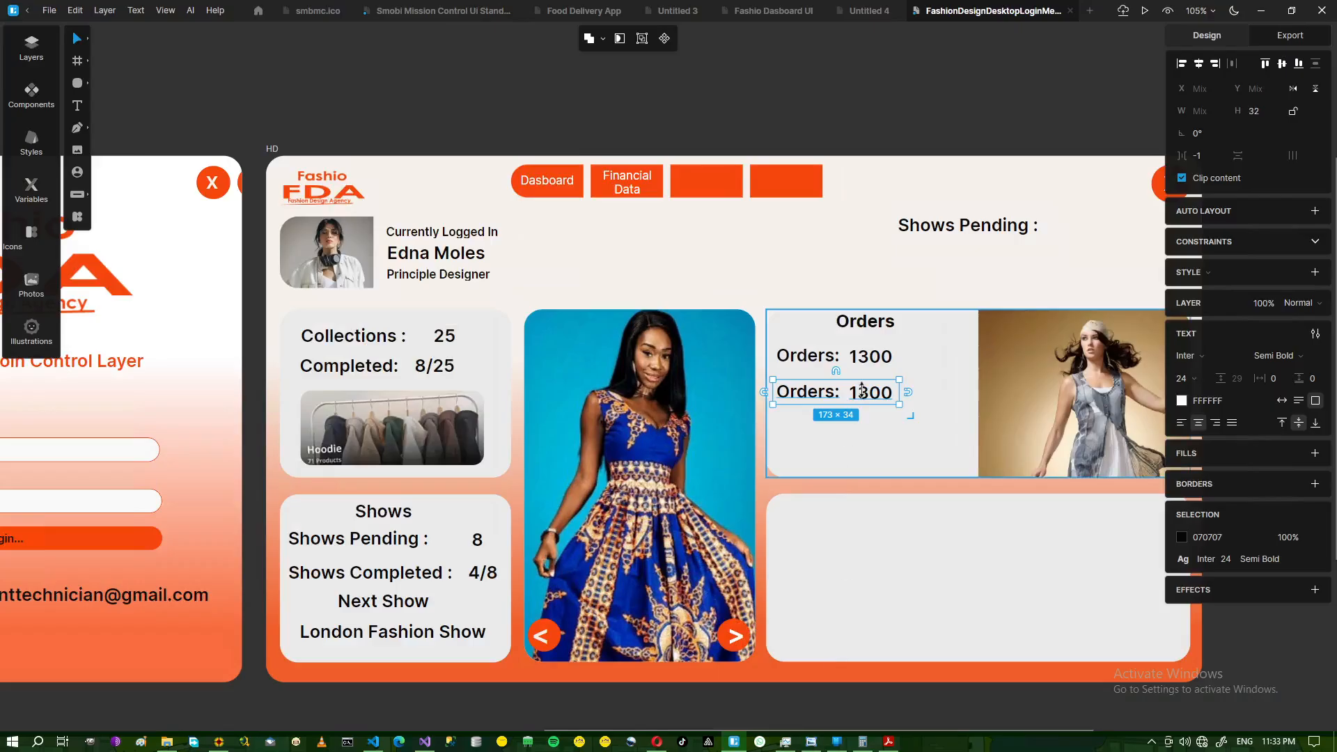
pyautogui.click(873, 432)
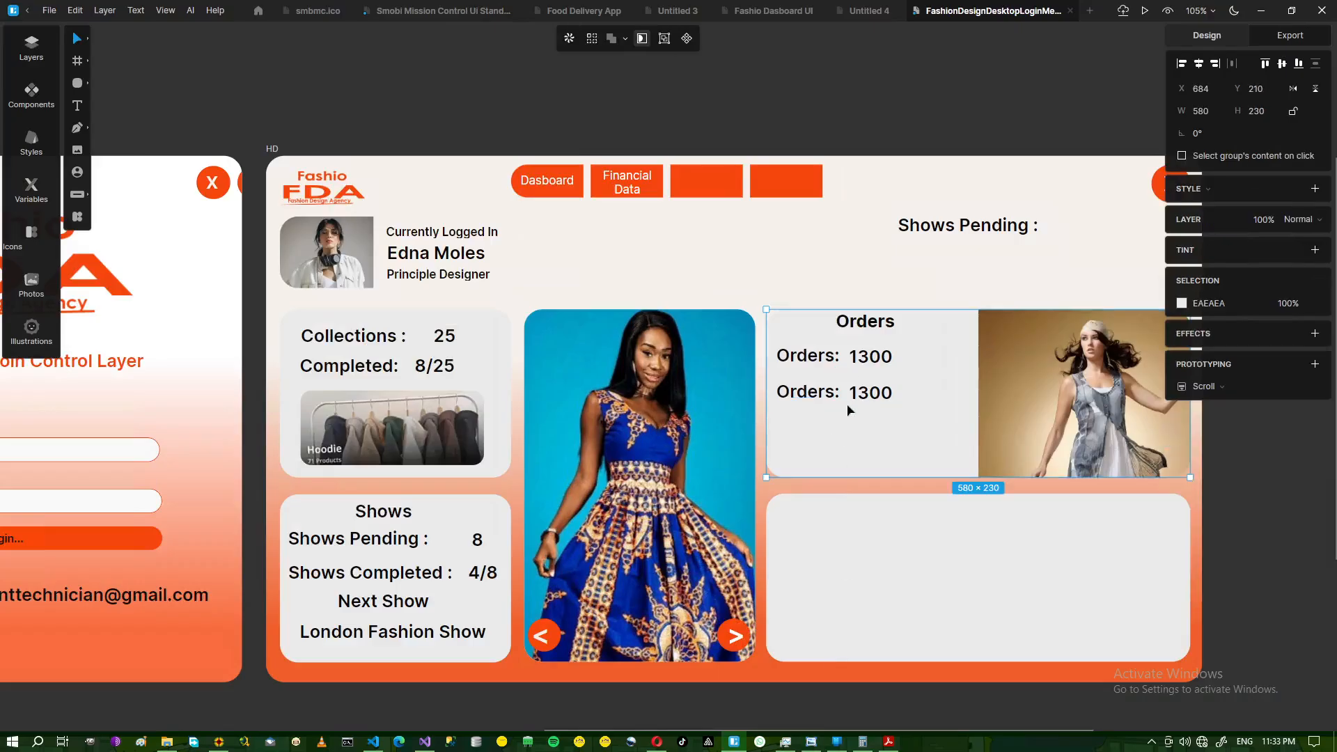
pyautogui.doubleClick(834, 396)
pyautogui.doubleClick(834, 396)
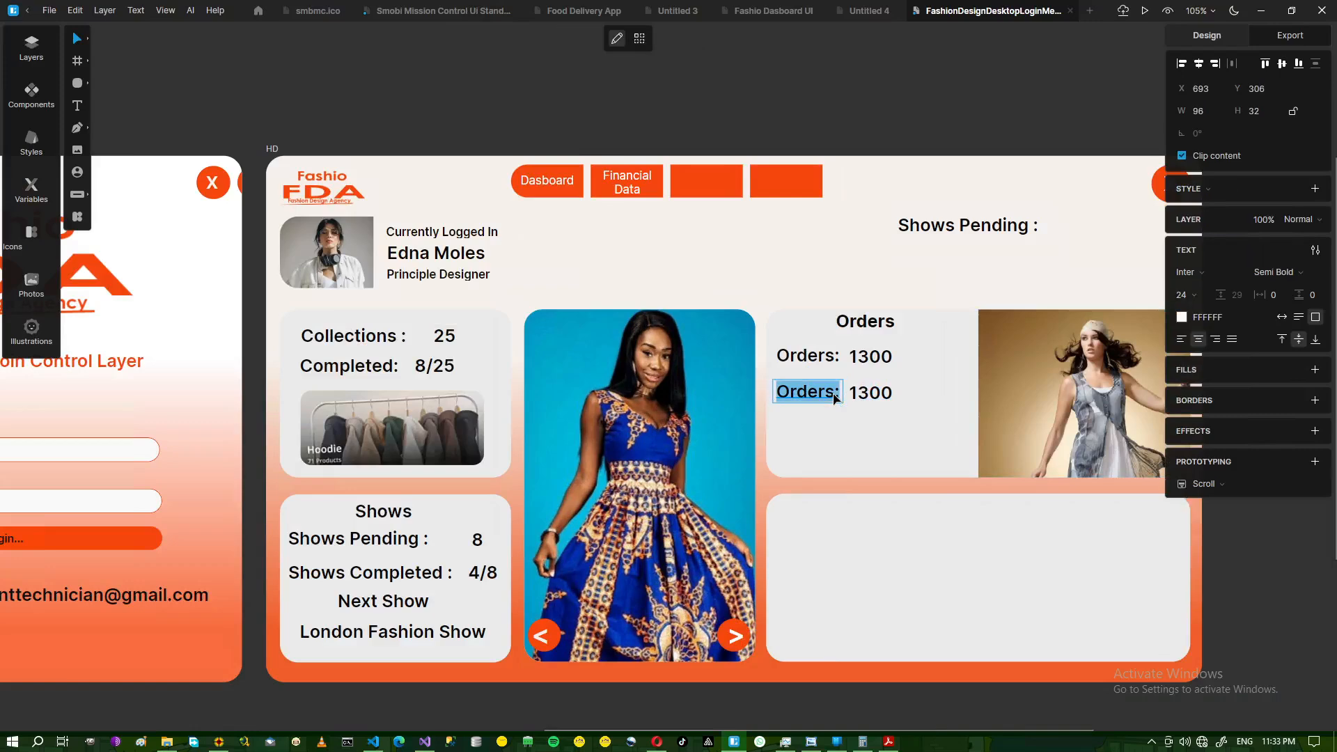
pyautogui.click(836, 393)
pyautogui.press('BackSpace')
pyautogui.press('BackSpace')
pyautogui.press('BackSpace')
pyautogui.press('BackSpace')
pyautogui.press('BackSpace')
pyautogui.press('BackSpace')
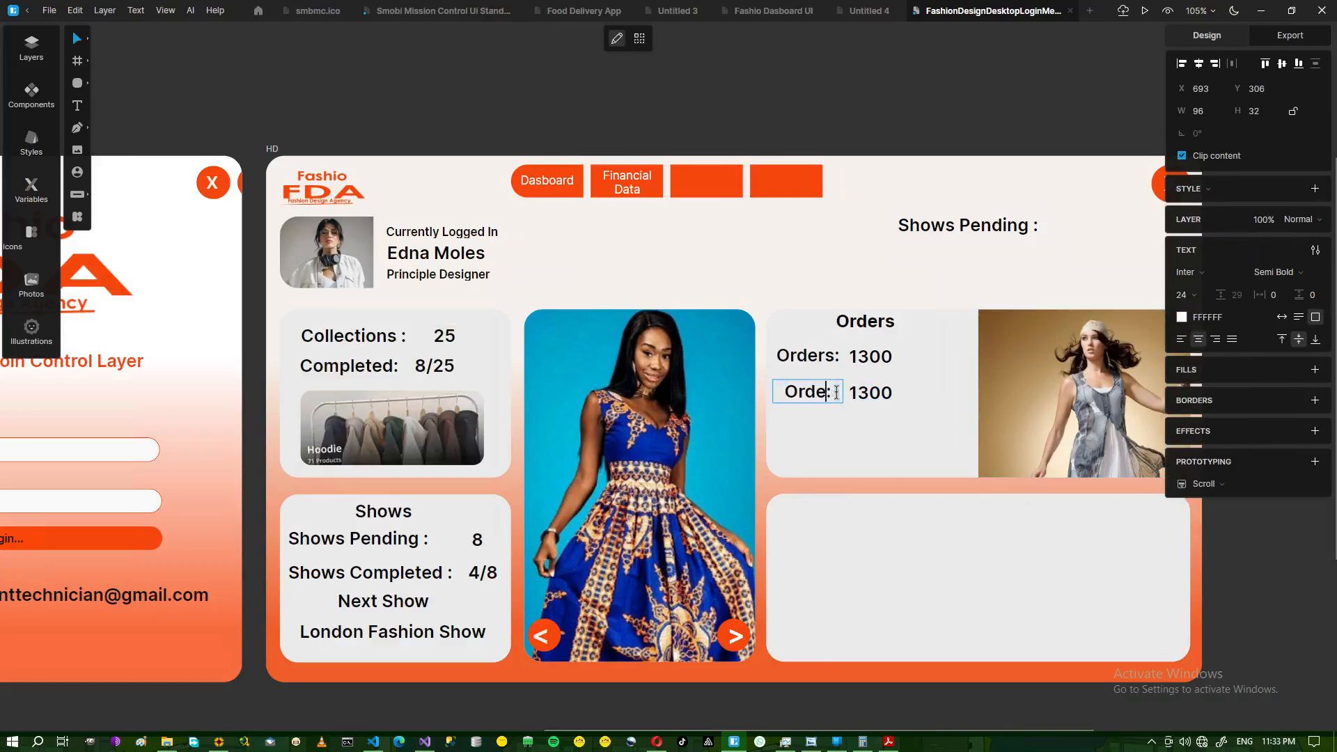
pyautogui.write('Pending :')
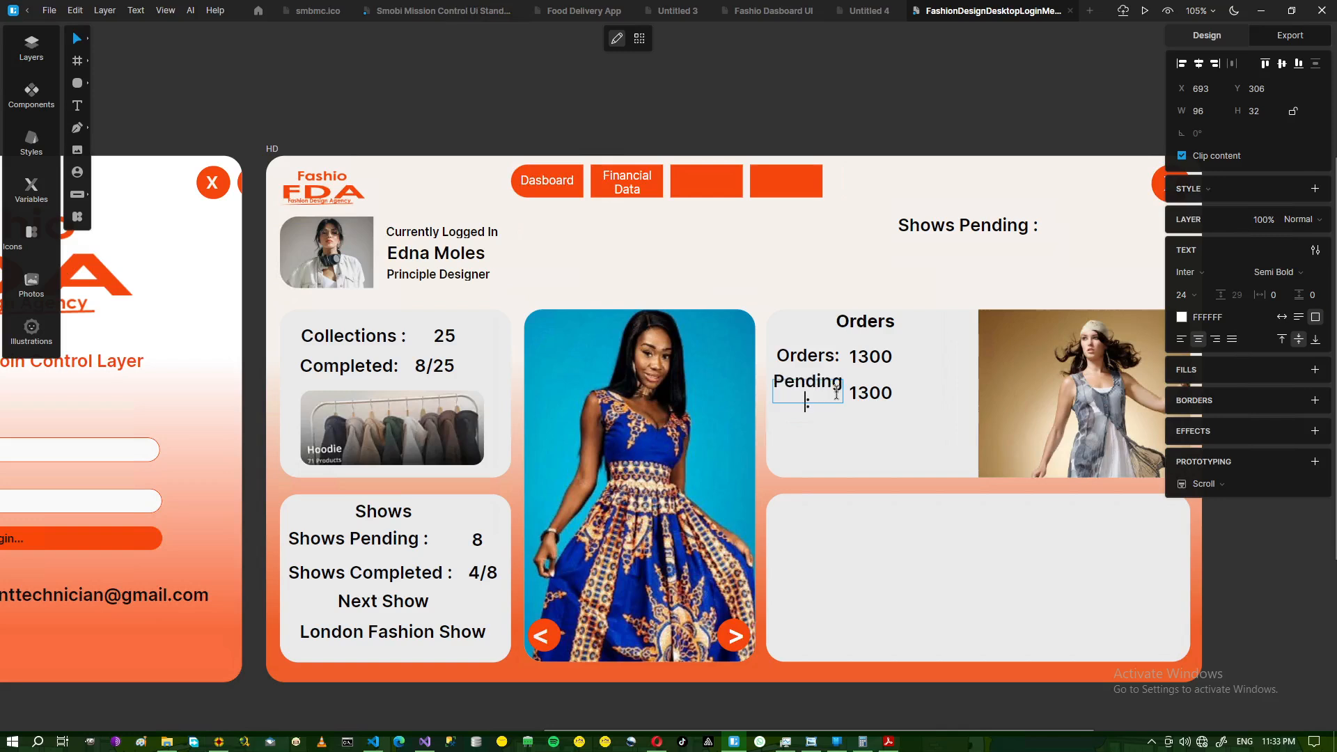
pyautogui.press('Escape')
# - Move the 1300 value beside 'Pending:' and widen the label to one line
pyautogui.click(873, 401)
pyautogui.moveTo(873, 401); pyautogui.dragTo(887, 402)
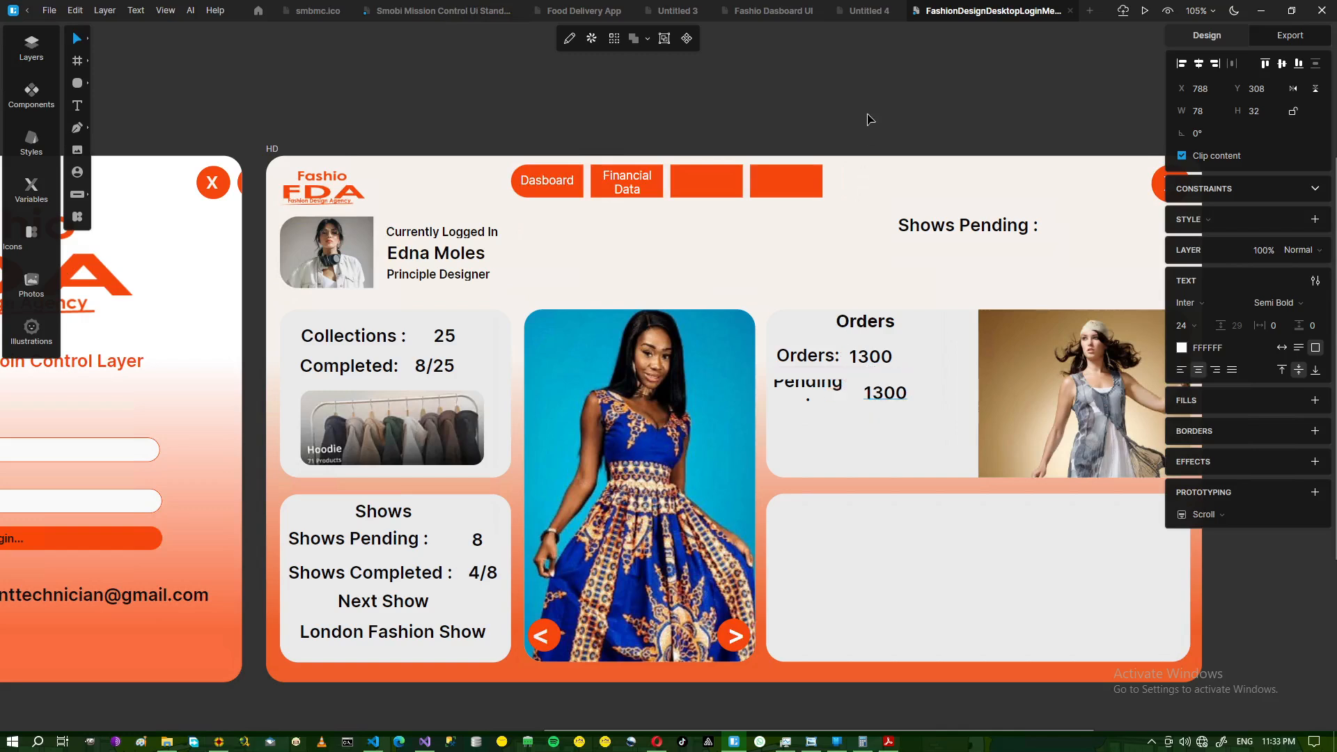
pyautogui.click(816, 396)
pyautogui.moveTo(843, 392); pyautogui.dragTo(850, 392)
pyautogui.click(922, 124)
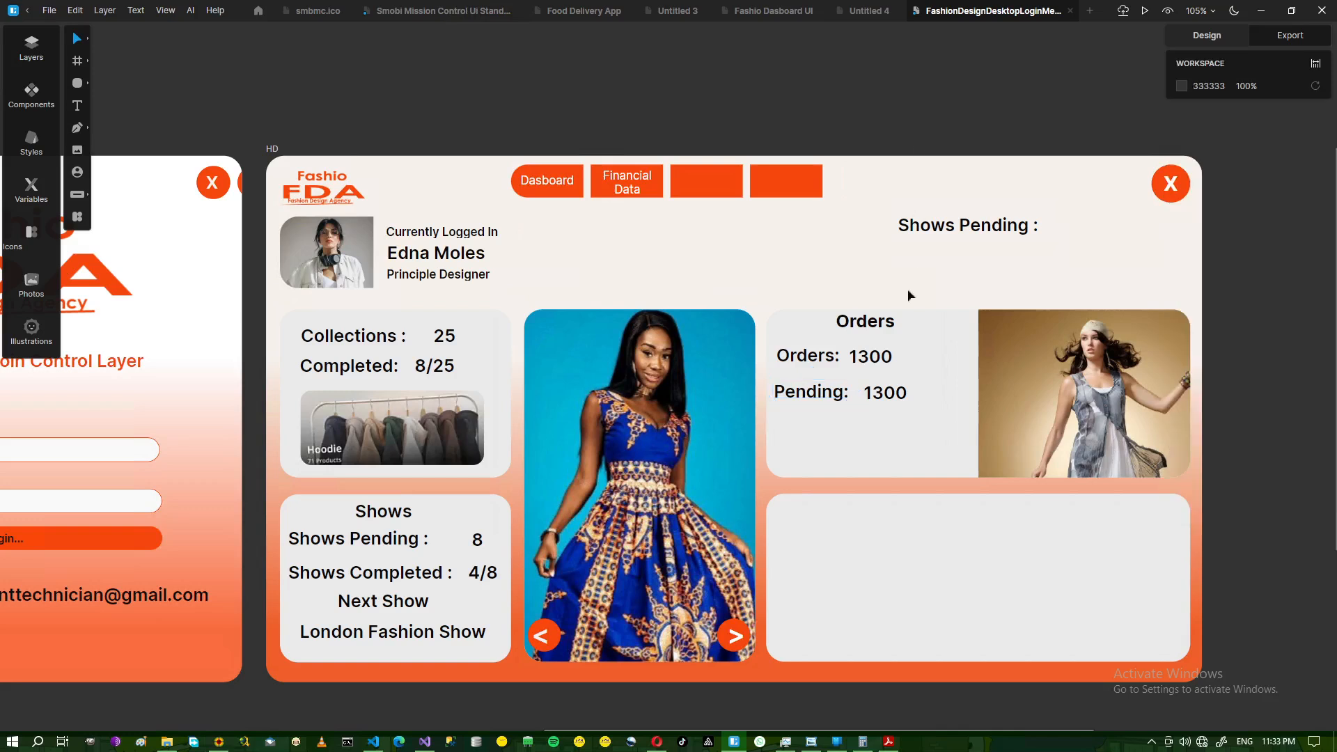
pyautogui.click(885, 401)
pyautogui.moveTo(885, 401); pyautogui.dragTo(884, 403)
# - Edit the value to 300, narrow its box to 66×32, and centre-align it
pyautogui.doubleClick(866, 397)
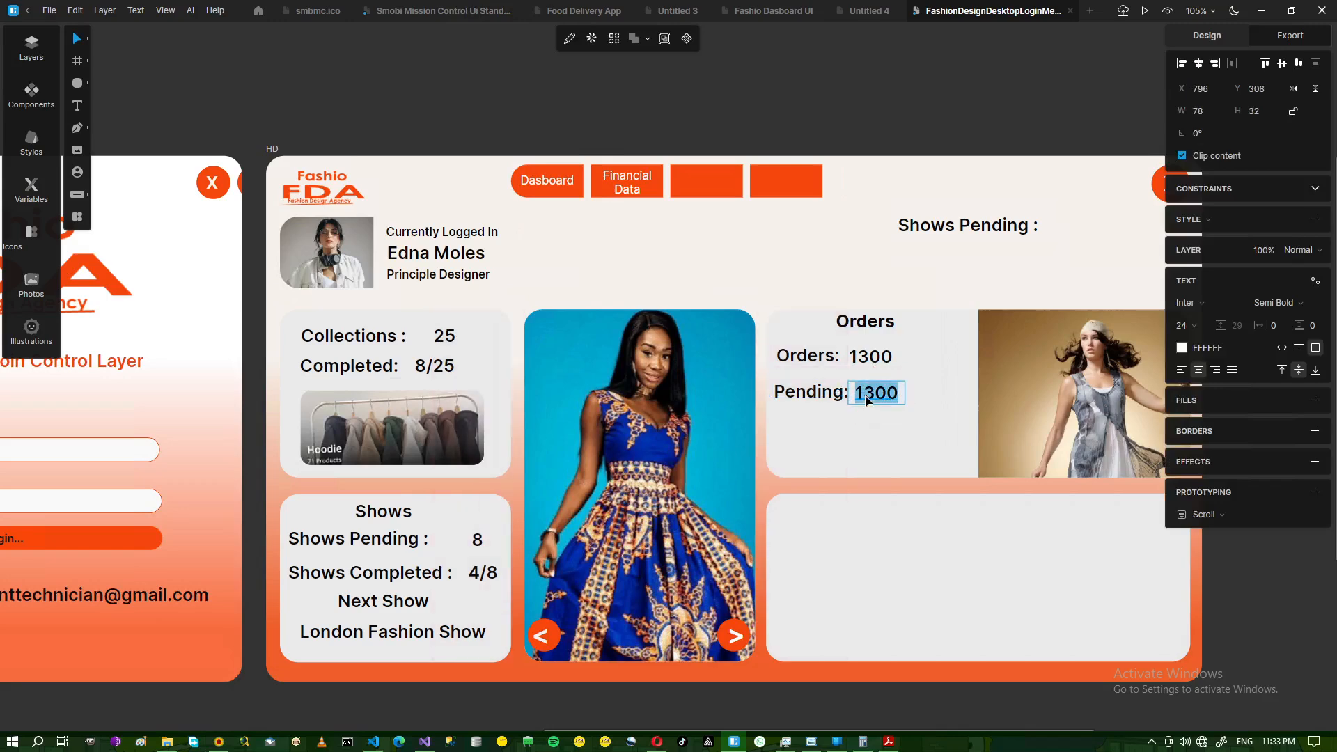
pyautogui.click(865, 395)
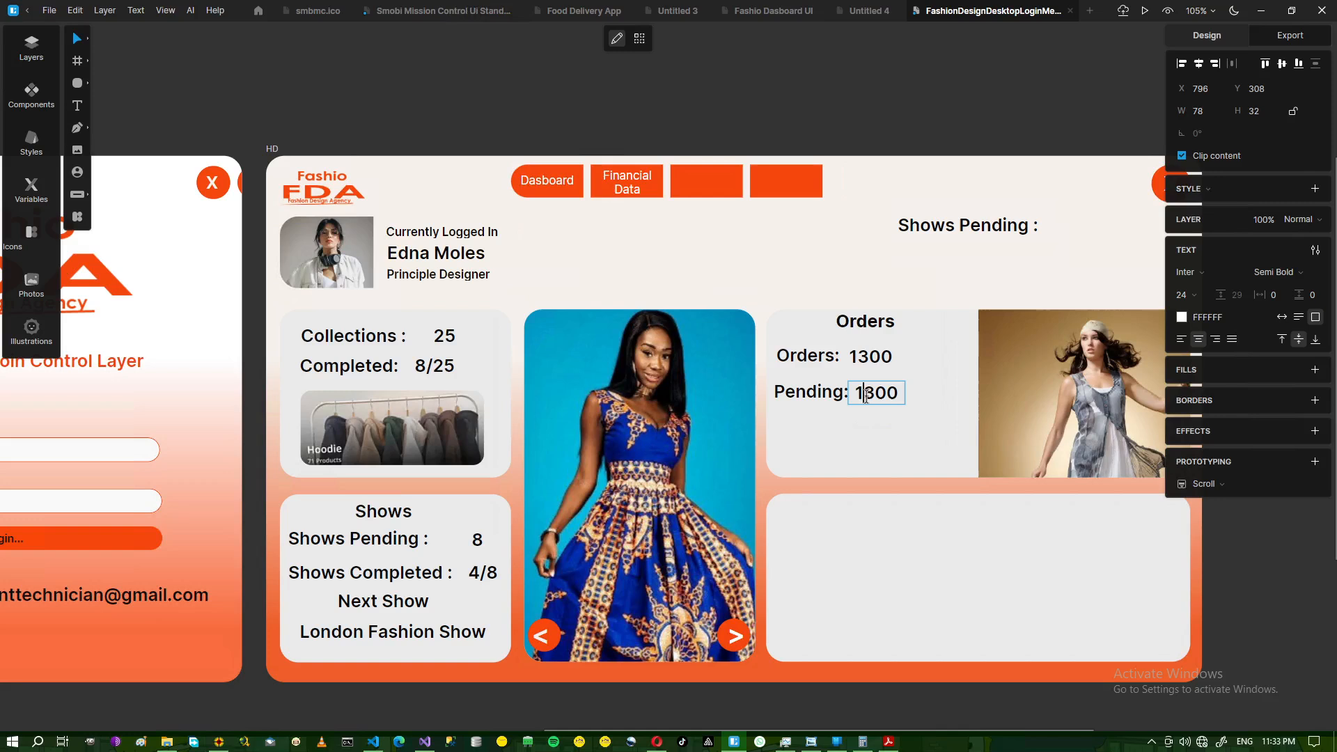
pyautogui.press('BackSpace')
pyautogui.click(887, 404)
pyautogui.press('Escape')
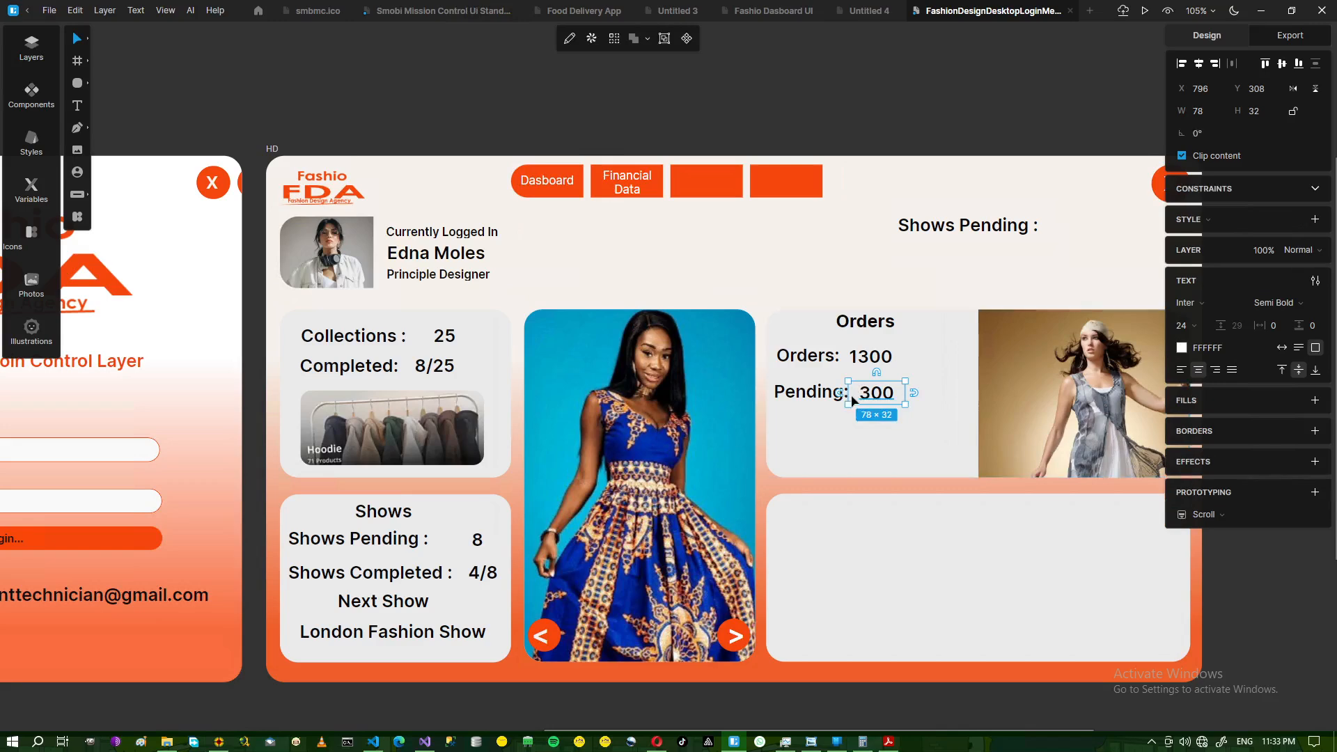
pyautogui.moveTo(850, 394); pyautogui.dragTo(856, 393)
pyautogui.click(914, 393)
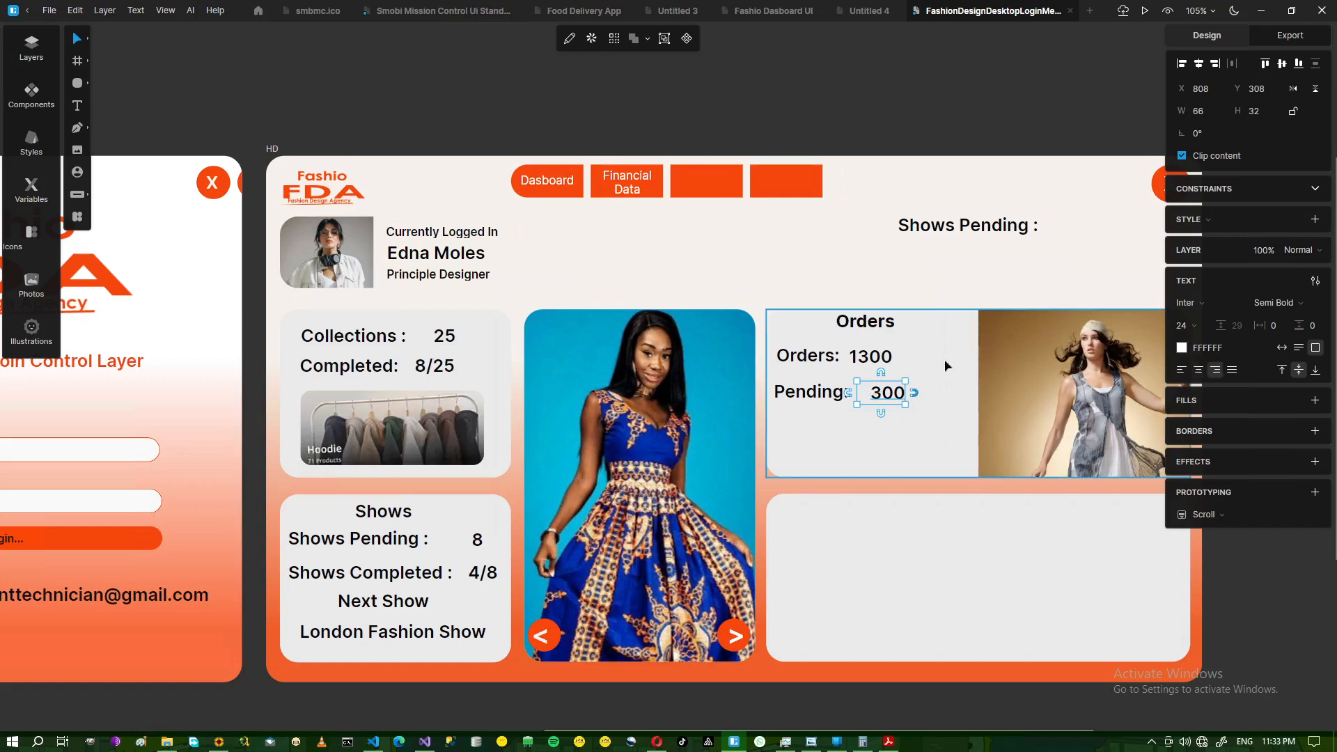
pyautogui.click(915, 392)
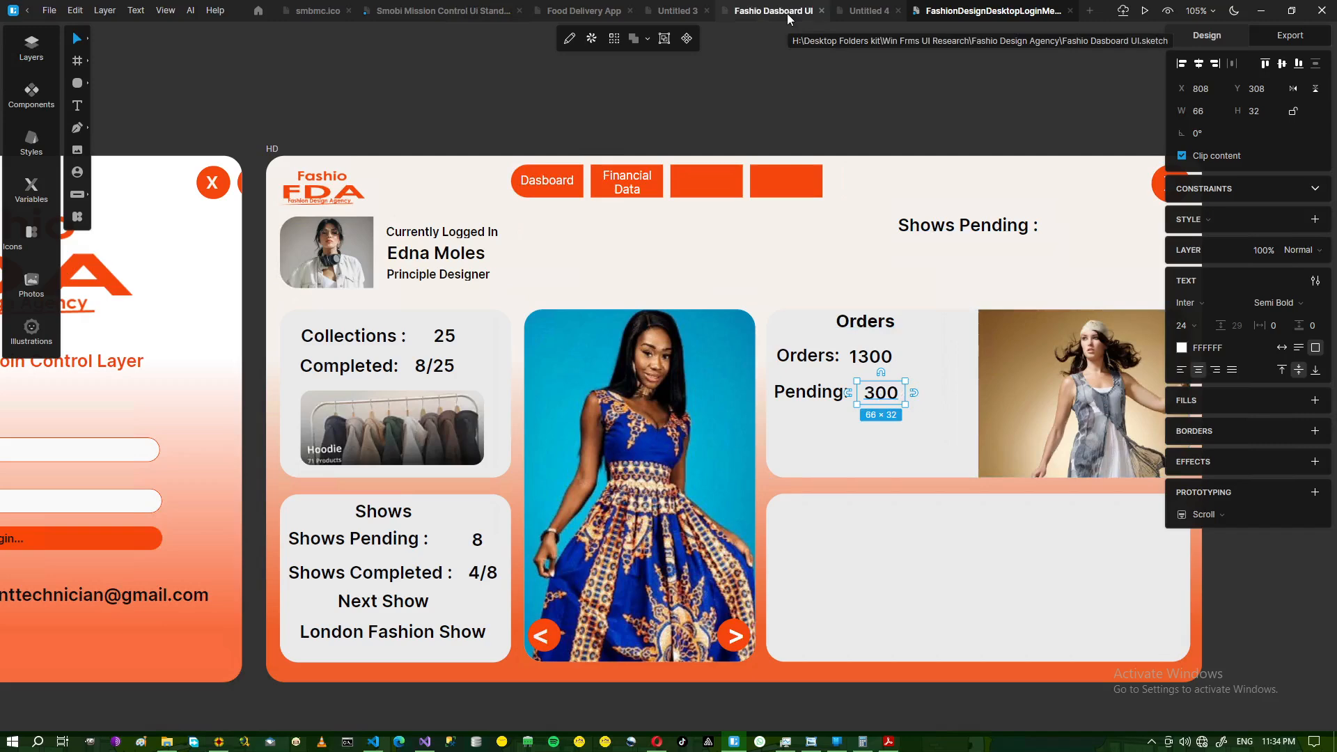
# - Browse the smbmc.ico, Smobi Mission Control, Food Delivery App and Untitled 3 documents, then show the Fashio folder
pyautogui.click(316, 11)
pyautogui.click(433, 12)
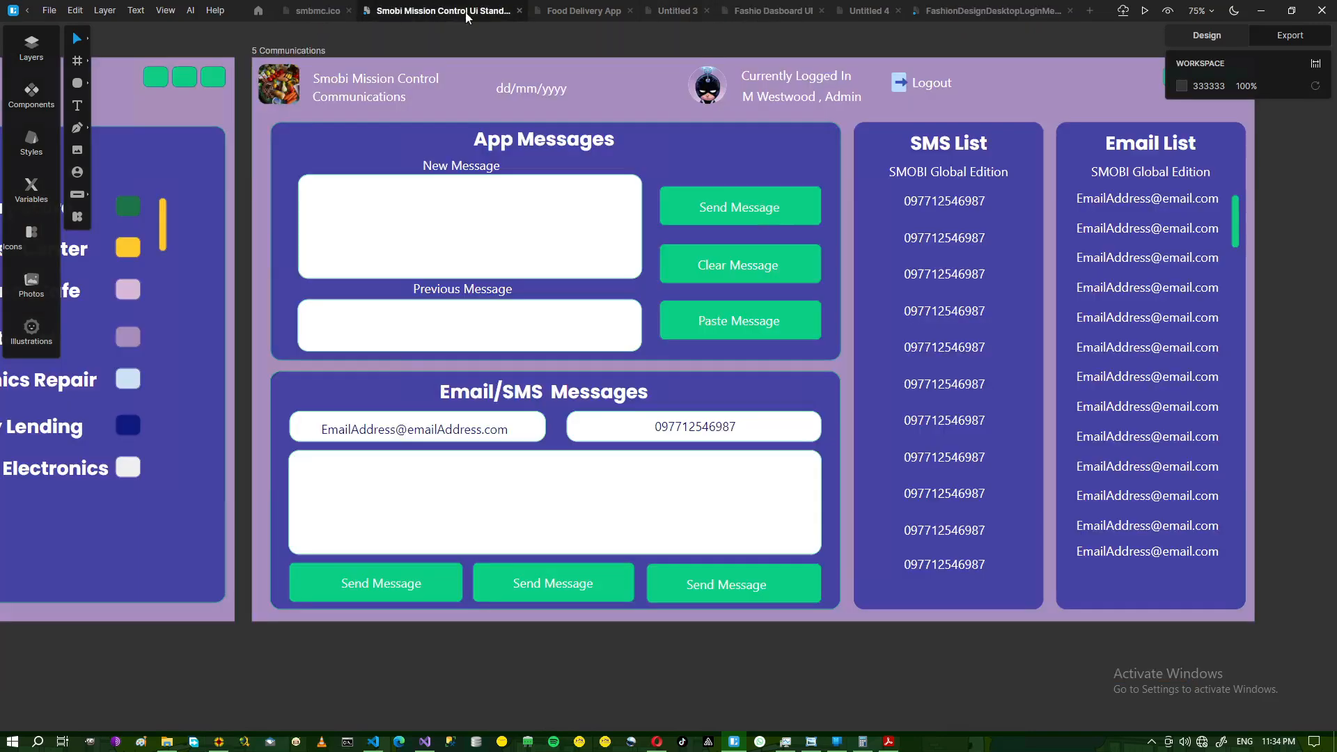
pyautogui.click(583, 12)
pyautogui.click(679, 9)
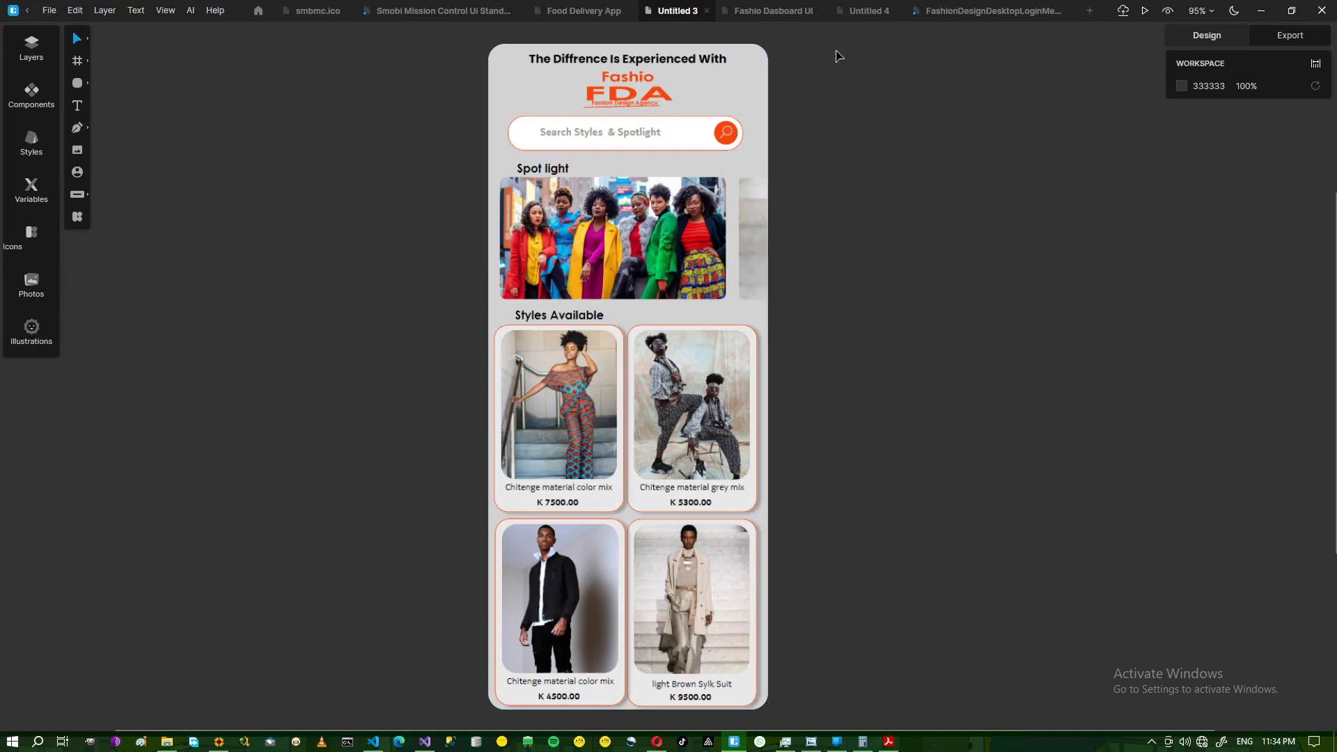
pyautogui.click(166, 741)
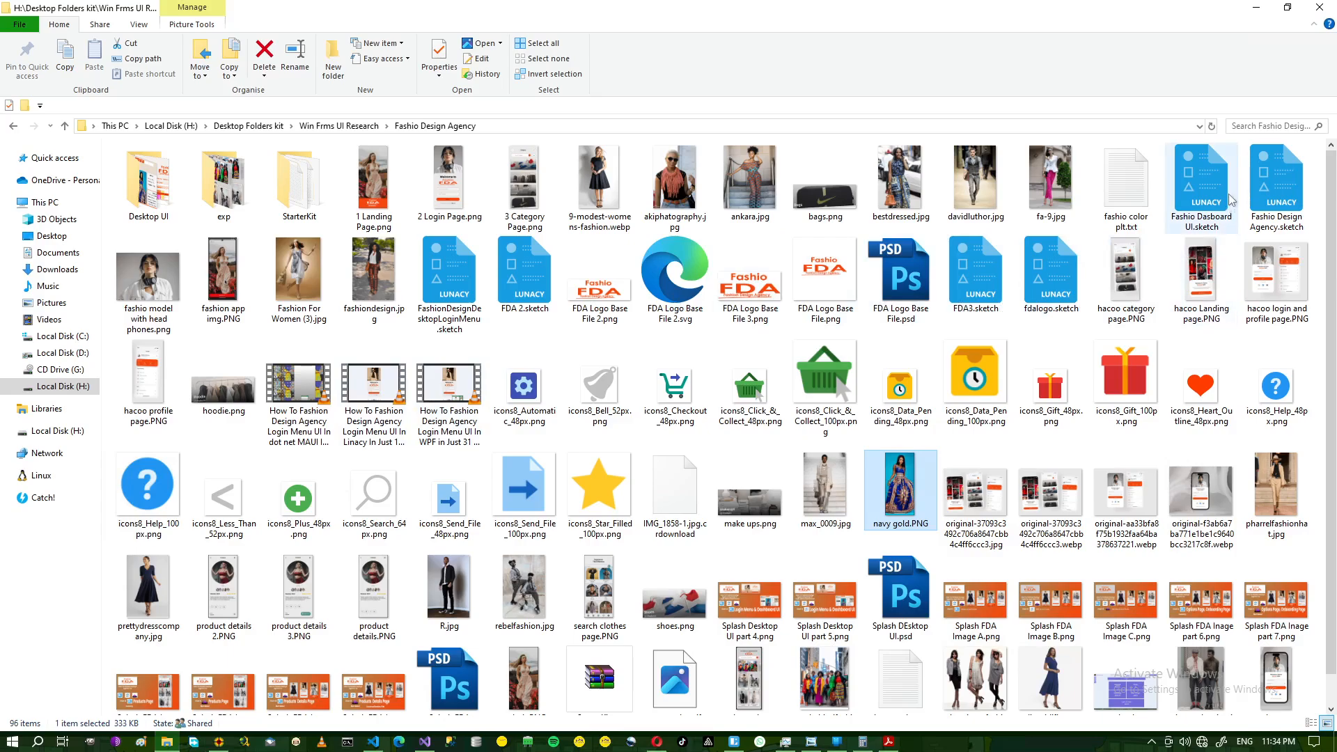
# - Open Fashio Design Agency.sketch from the project folder in Lunacy
pyautogui.click(1283, 198)
pyautogui.doubleClick(1283, 198)
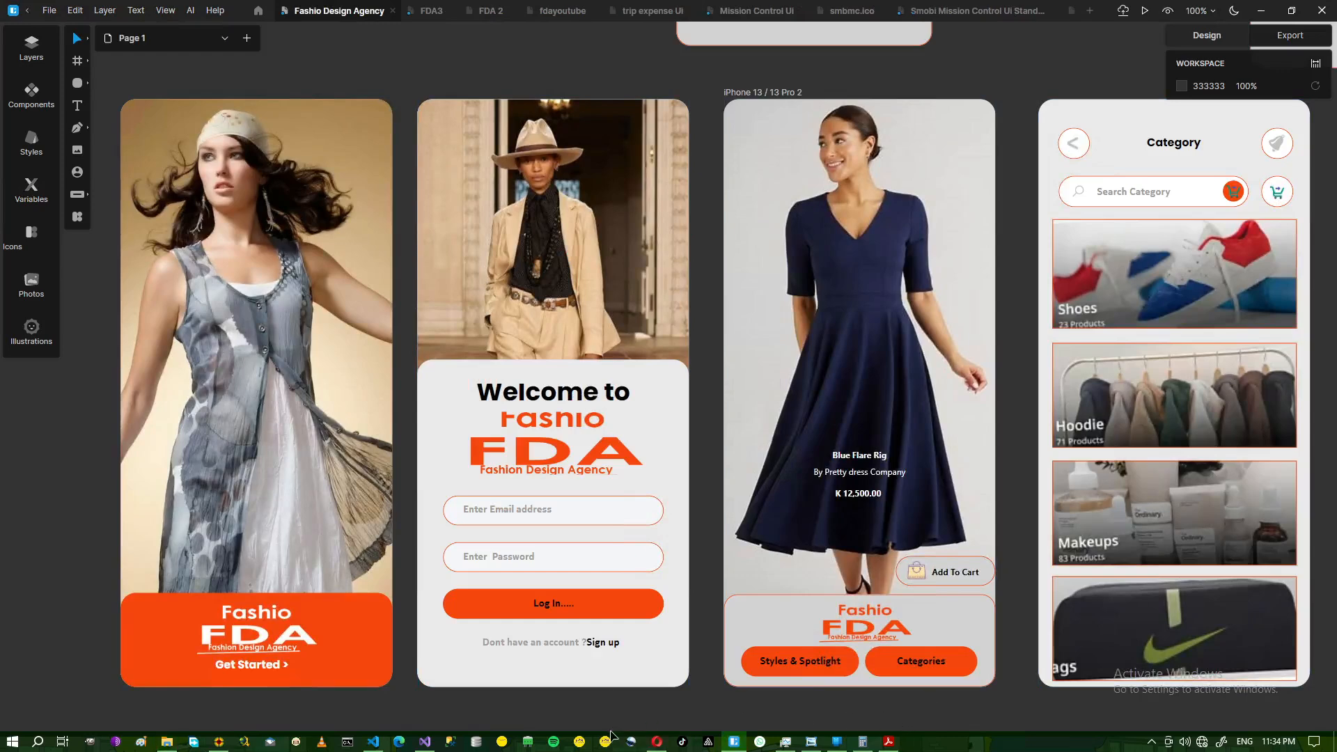
# - Pan across the Fashio mobile screens and glance at the Mission Control Ui document
pyautogui.moveTo(608, 707); pyautogui.dragTo(391, 709)
pyautogui.scroll(1, 598, 643)
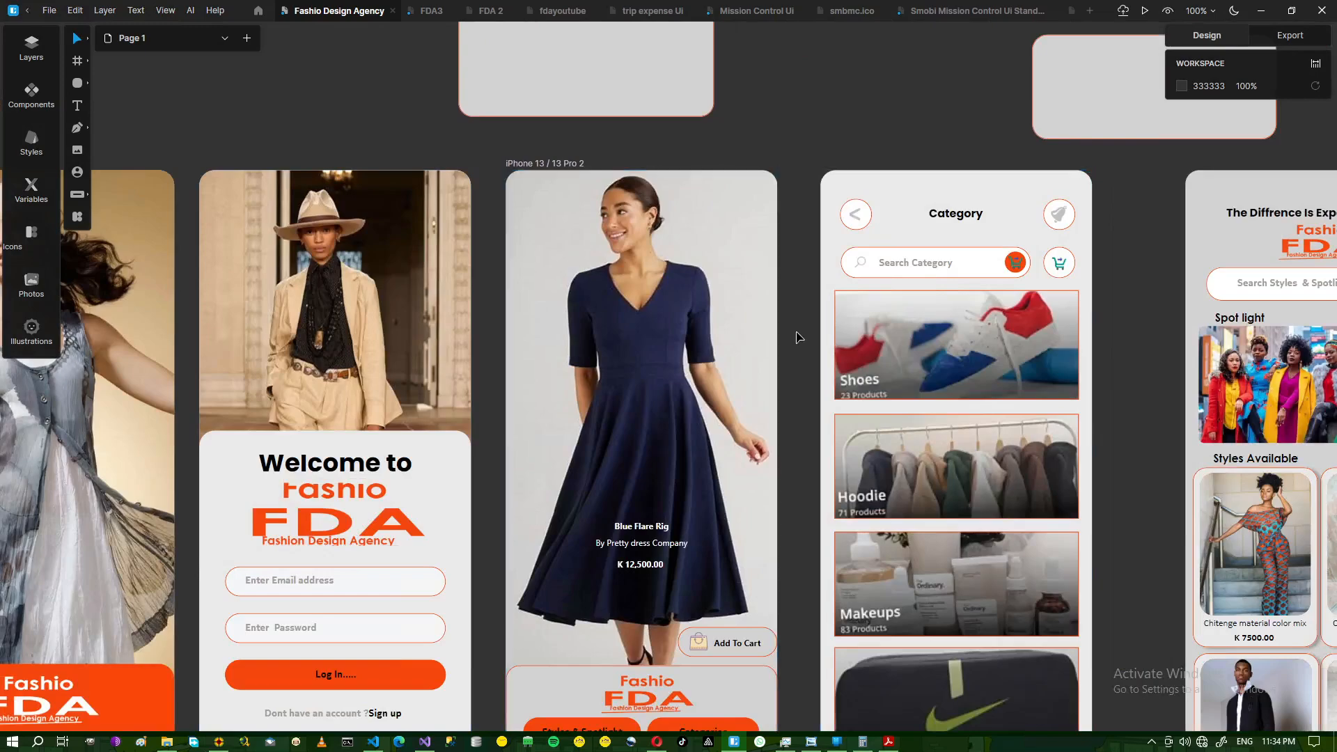
pyautogui.scroll(-2, 798, 337)
pyautogui.scroll(1, 797, 338)
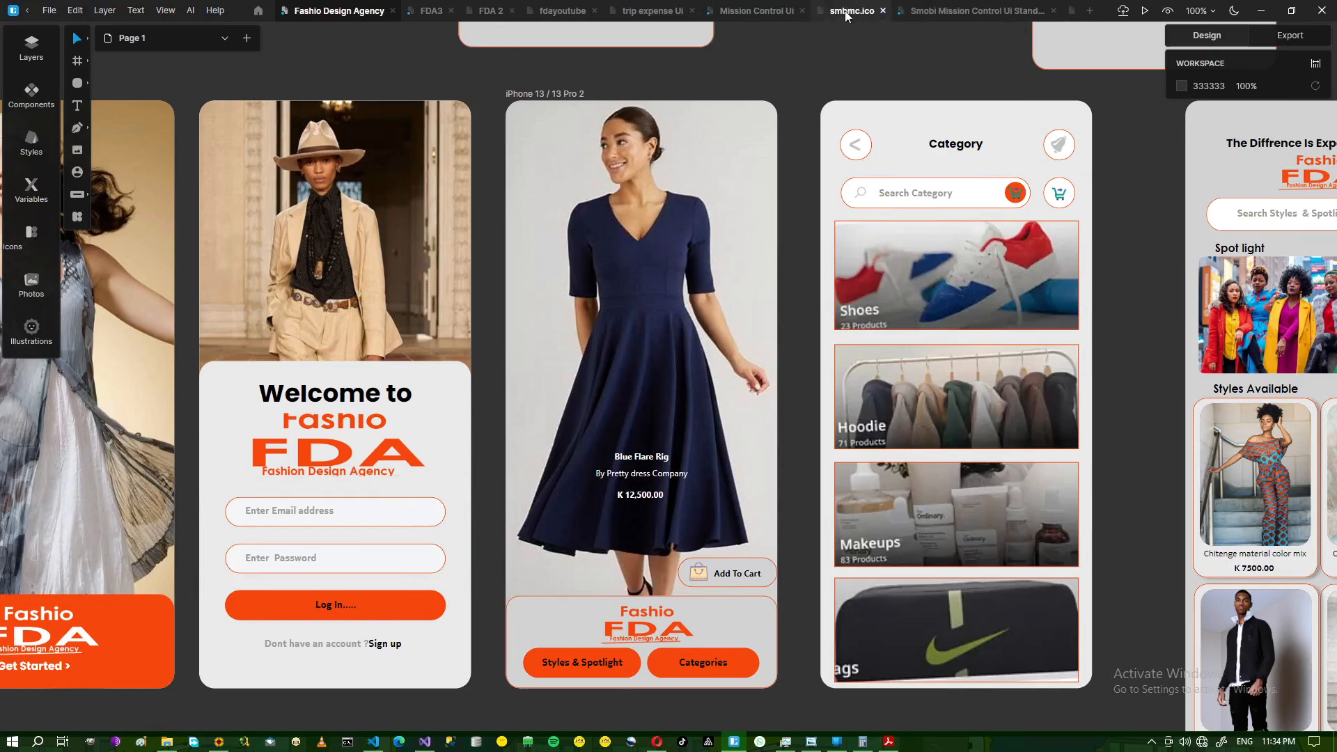
pyautogui.click(763, 12)
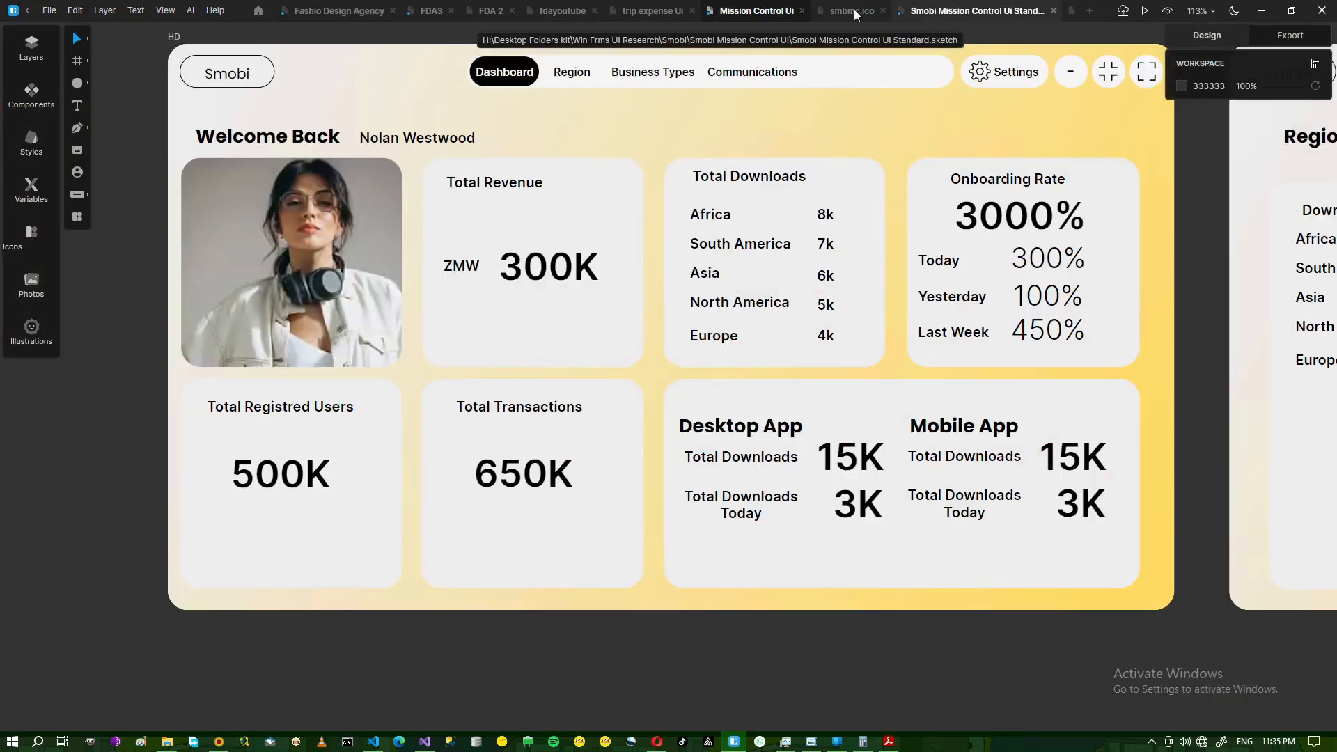
pyautogui.click(306, 13)
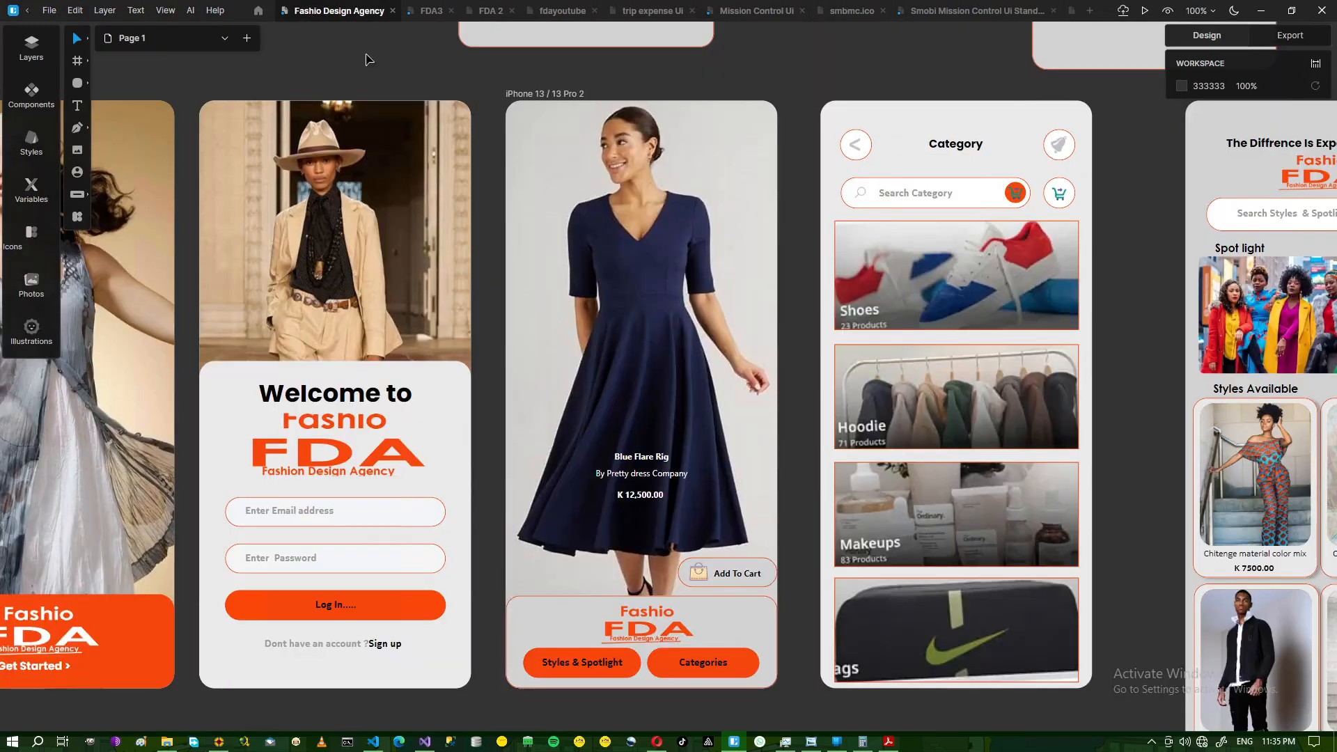
# - Reopen Fashio Design Agency from the recent-files home and bring up its folder in File Explorer
pyautogui.click(259, 11)
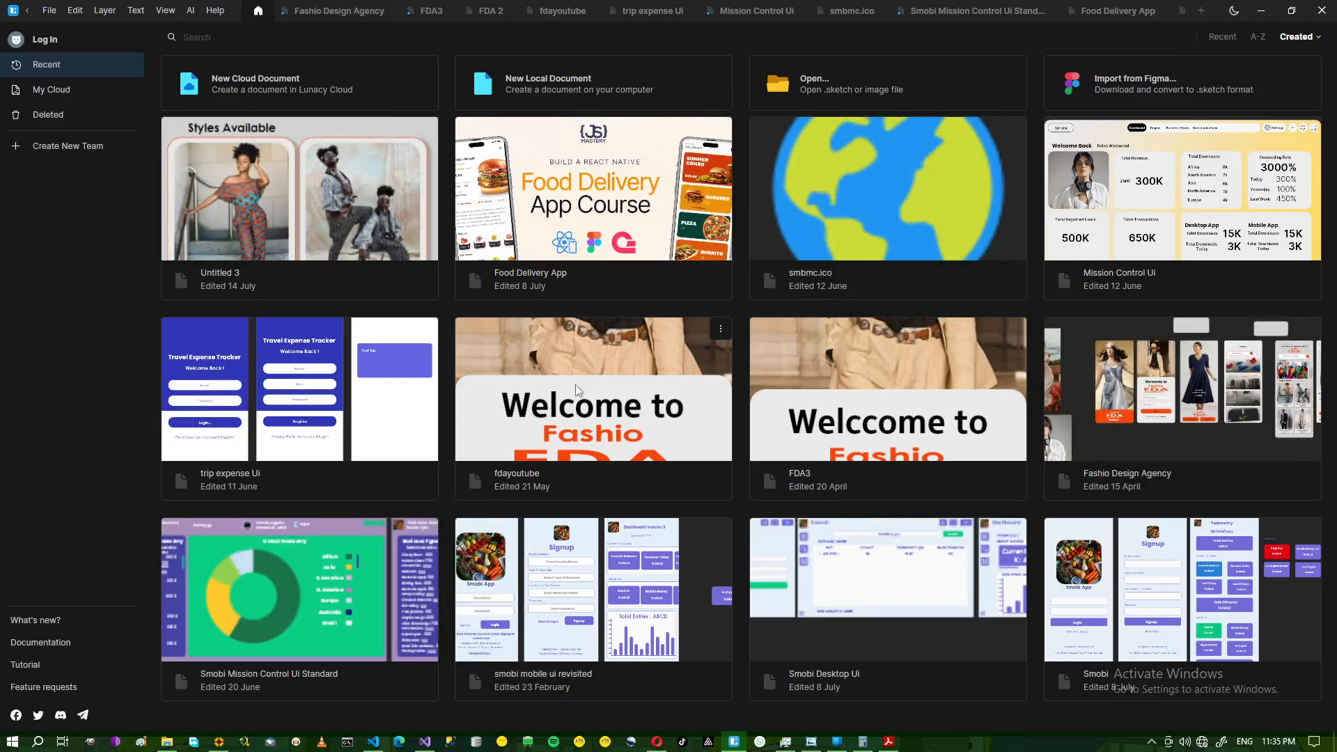
pyautogui.click(1195, 404)
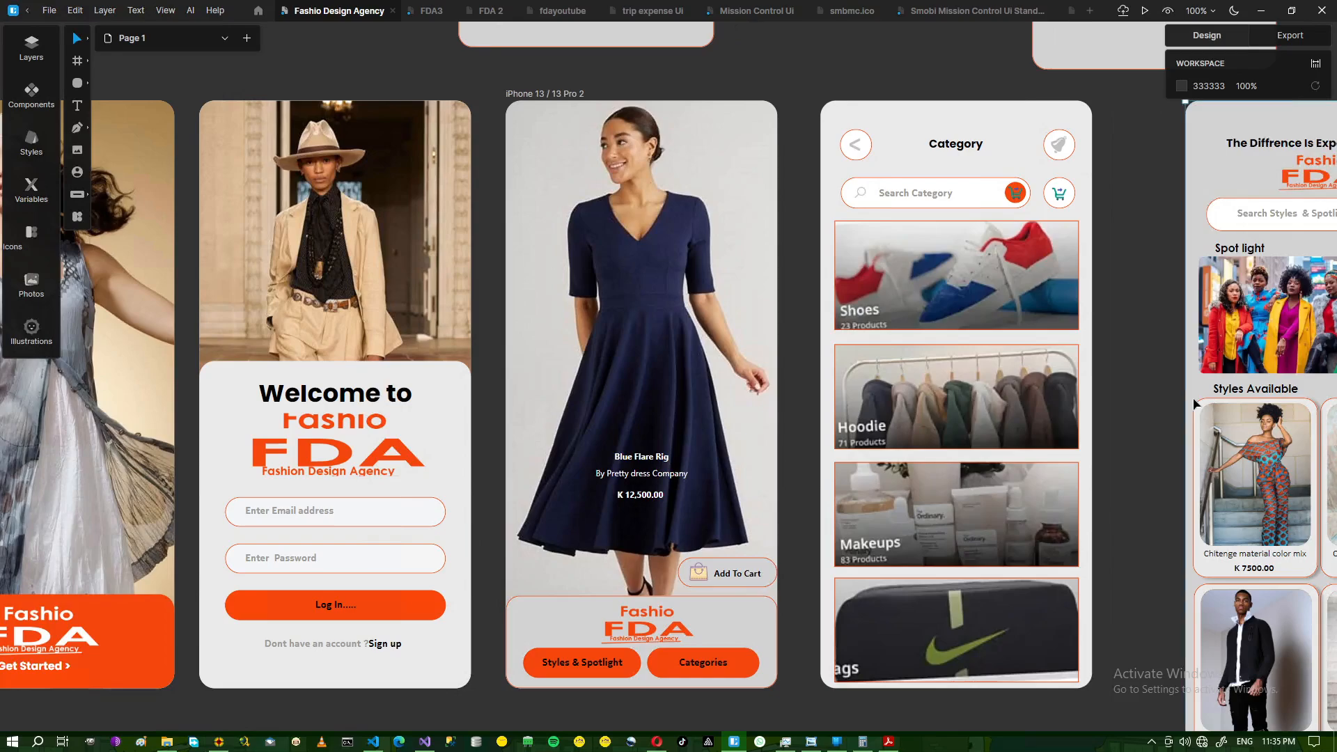
pyautogui.click(167, 743)
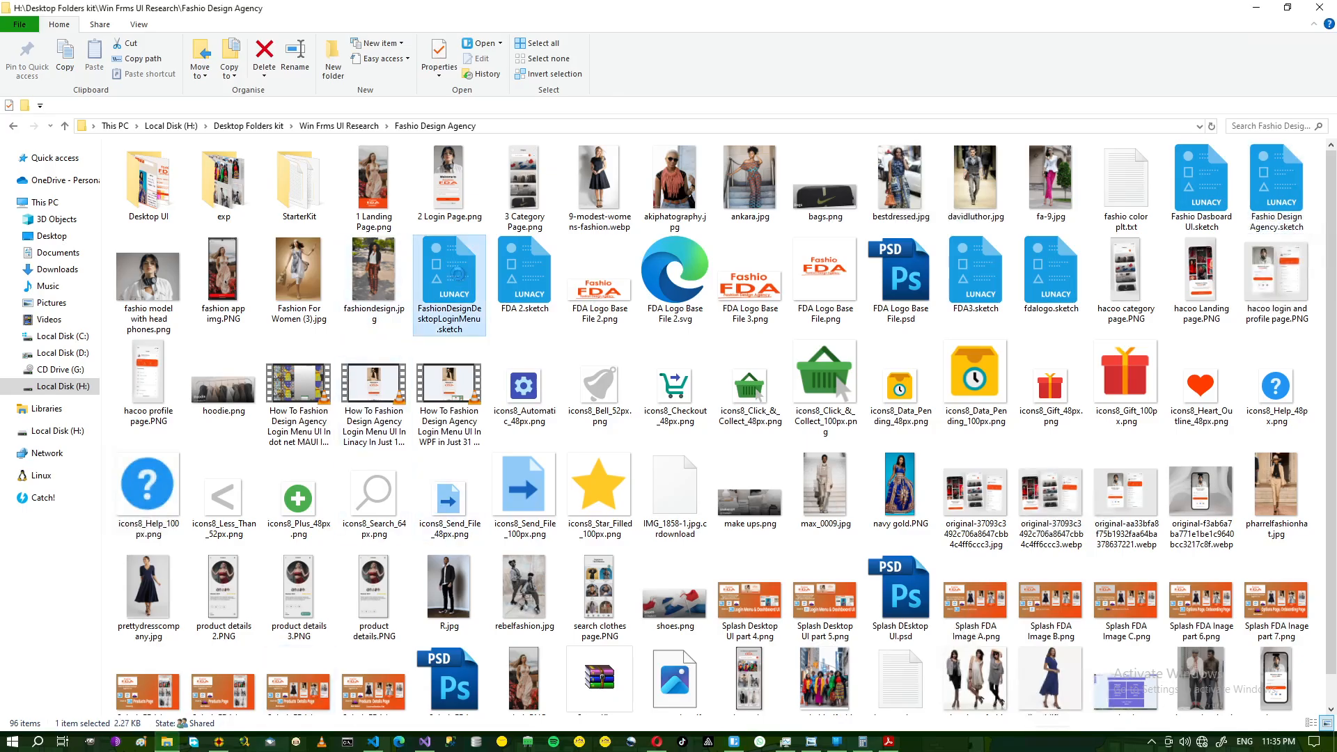
# - Open FashionDesignDesktopLoginMenu.sketch from the Fashio Design Agency folder
pyautogui.doubleClick(457, 274)
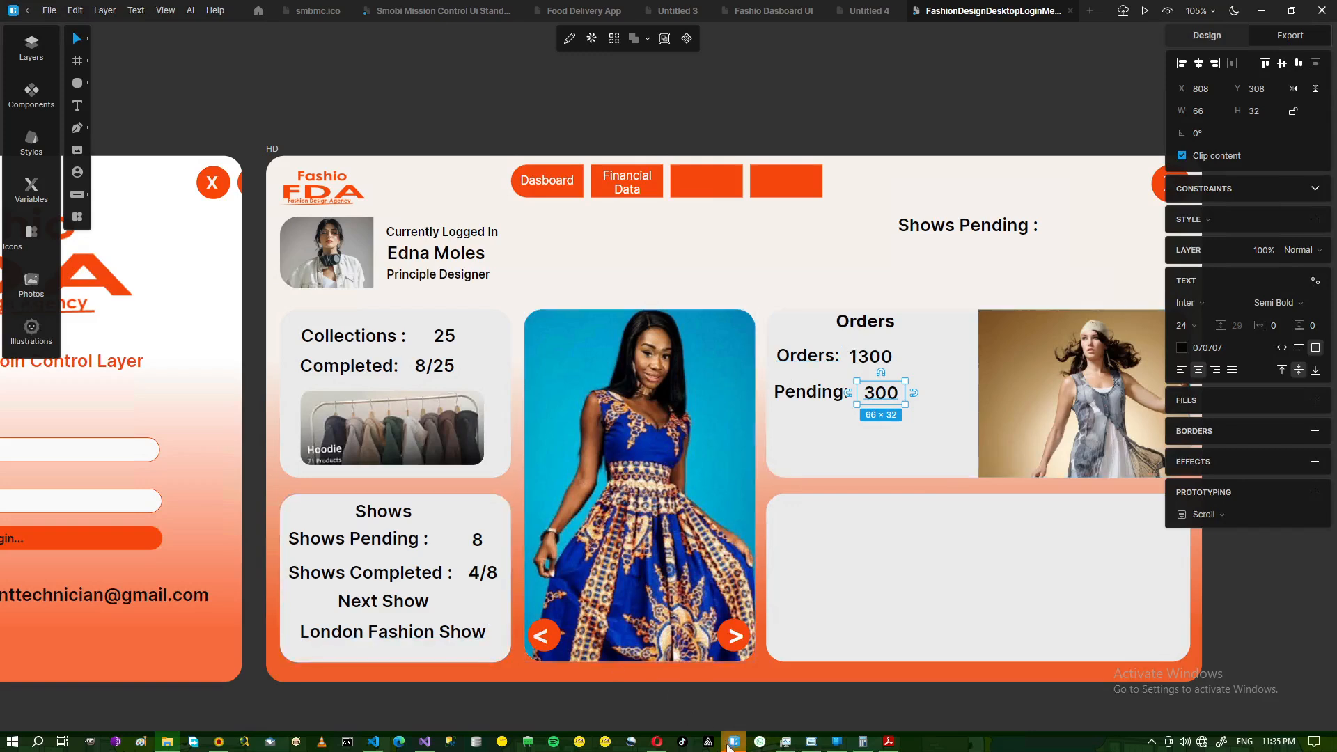
pyautogui.click(811, 742)
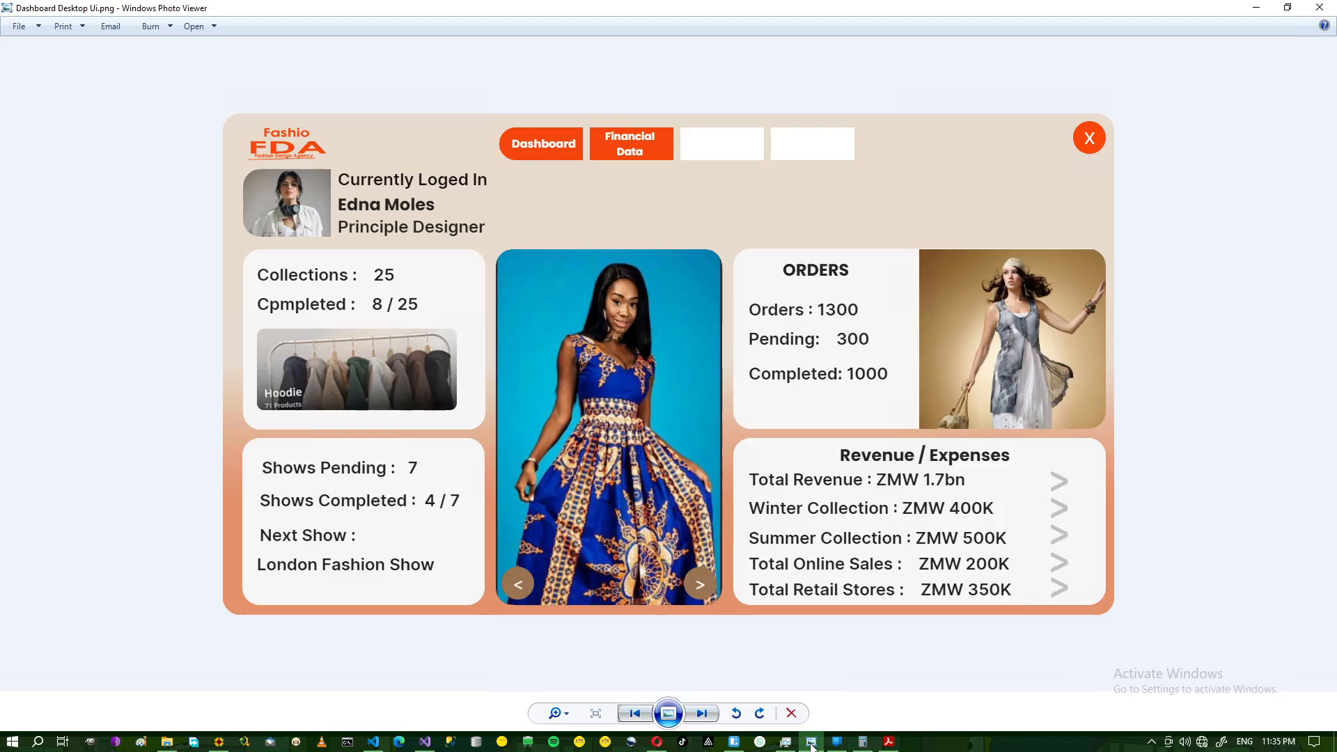
pyautogui.click(811, 742)
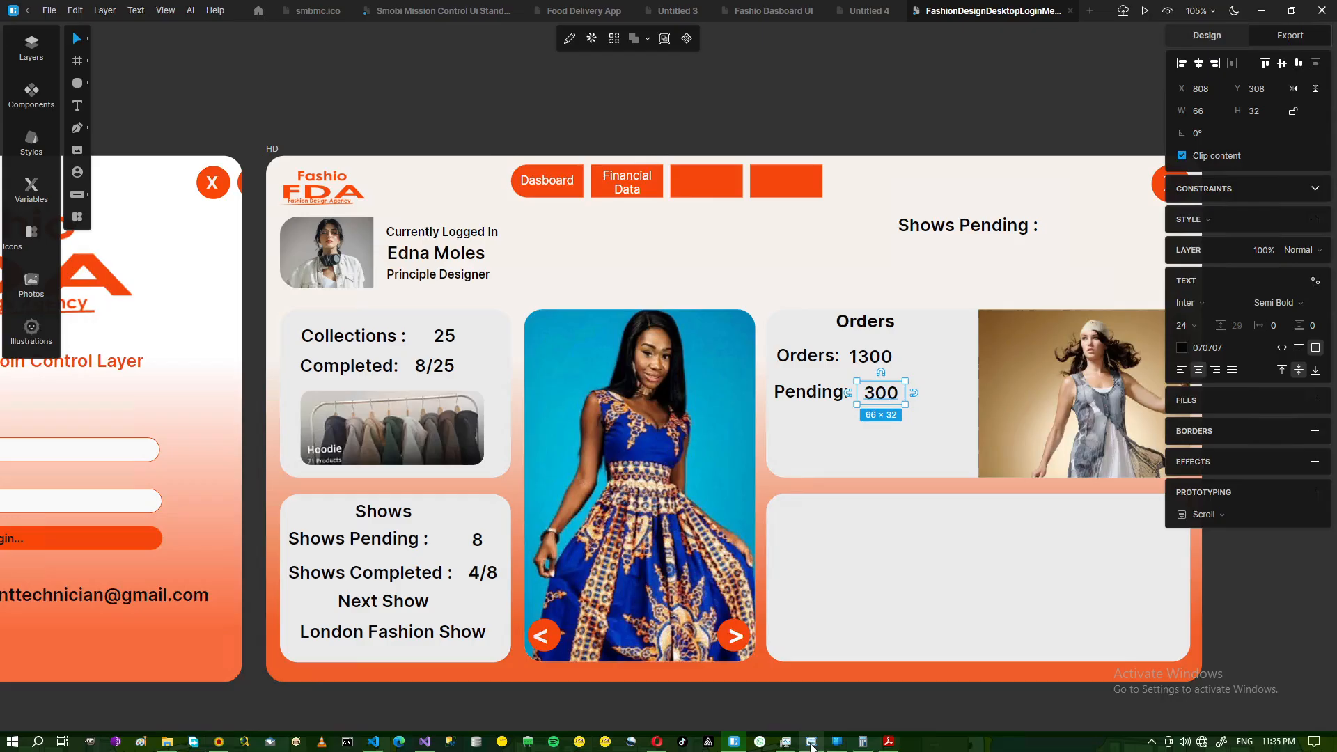
pyautogui.click(803, 397)
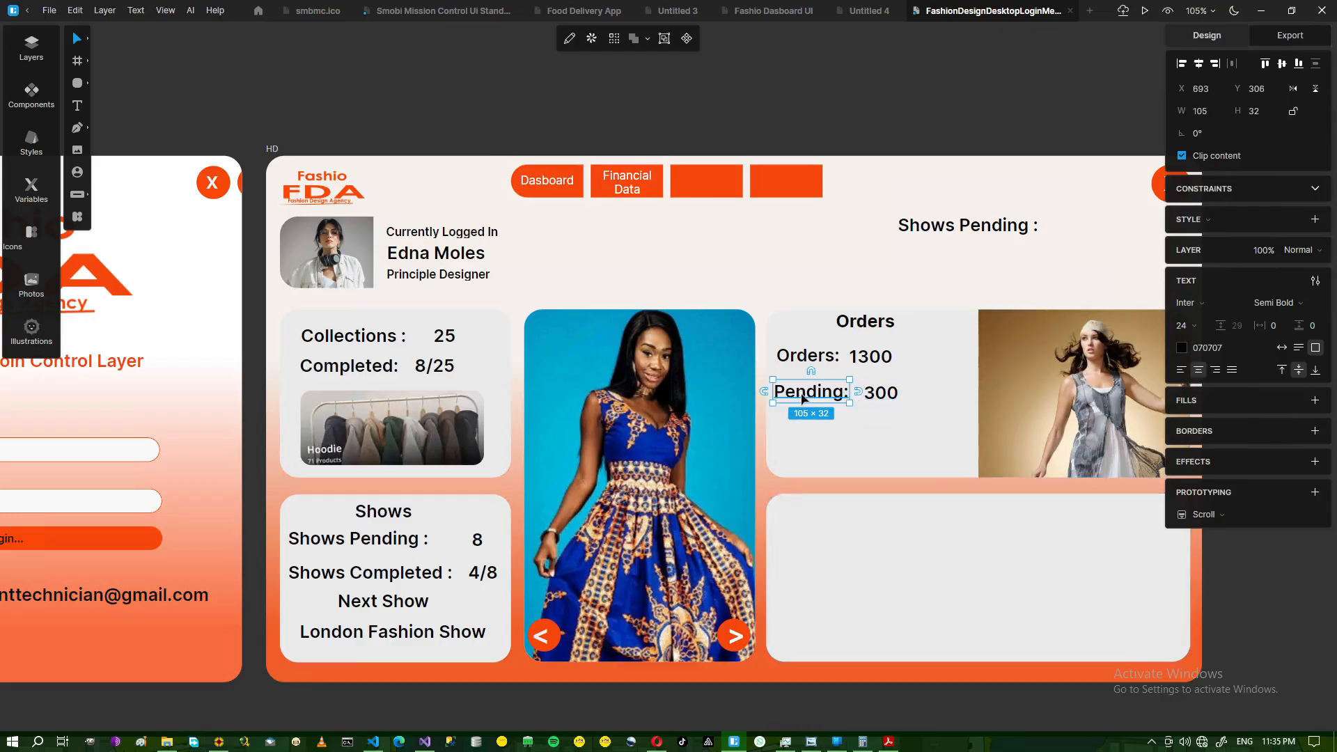
pyautogui.click(879, 398)
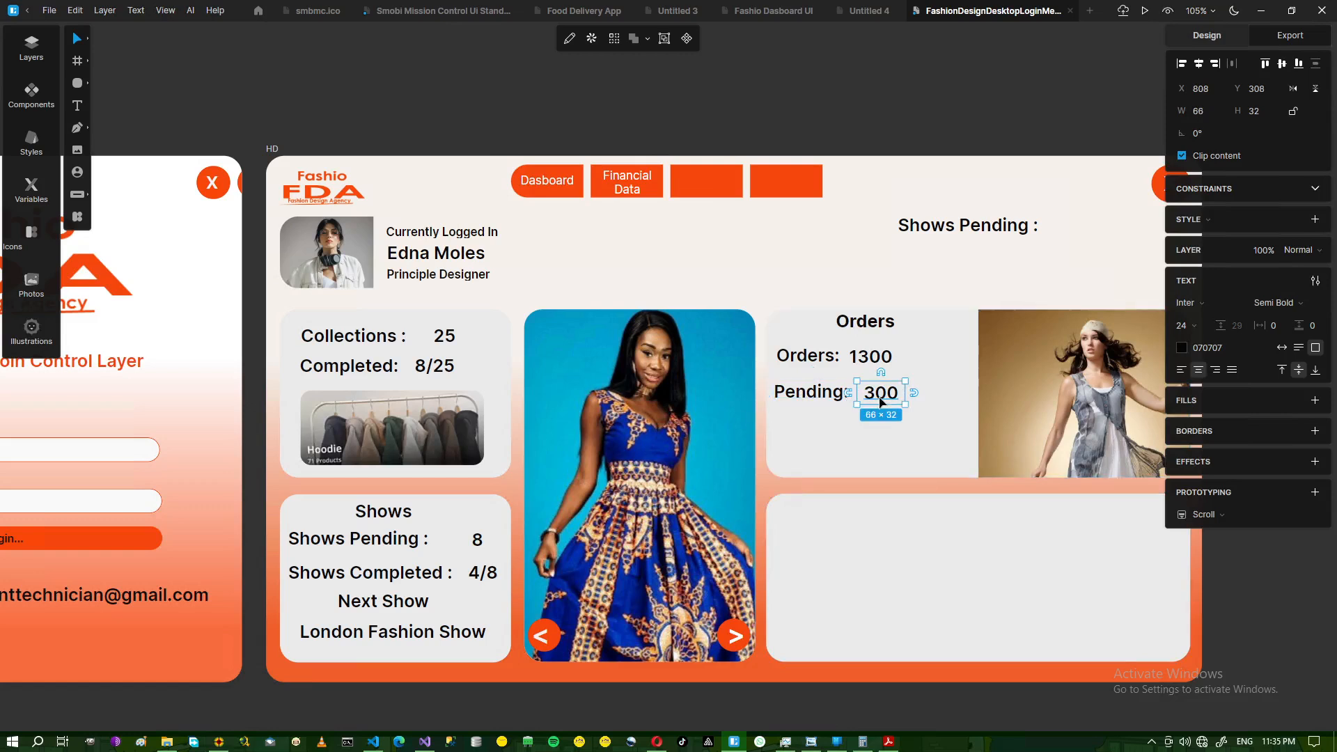
pyautogui.keyDown('shift'); pyautogui.click(829, 400); pyautogui.keyUp('shift')
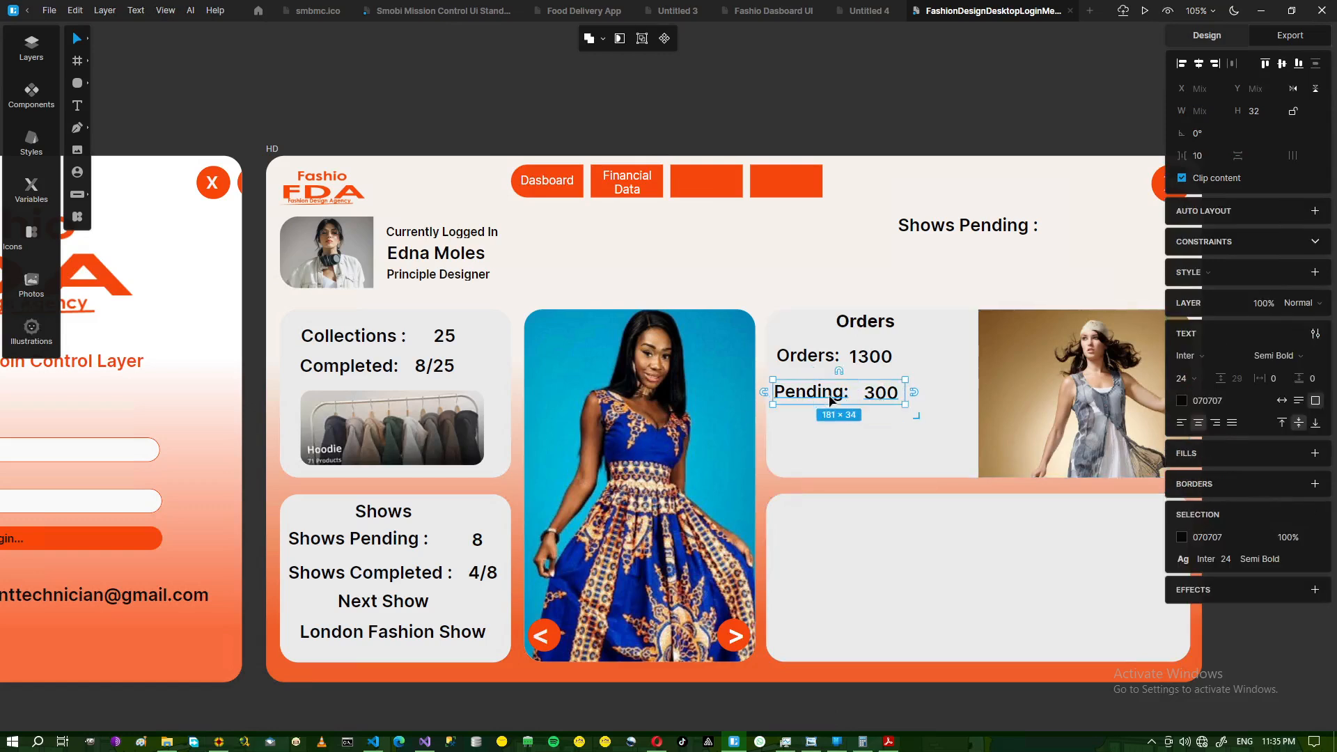
# - Duplicate the Pending: 300 pair below the original and retype its label as Completed
pyautogui.hotkey('ctrl', 'd')
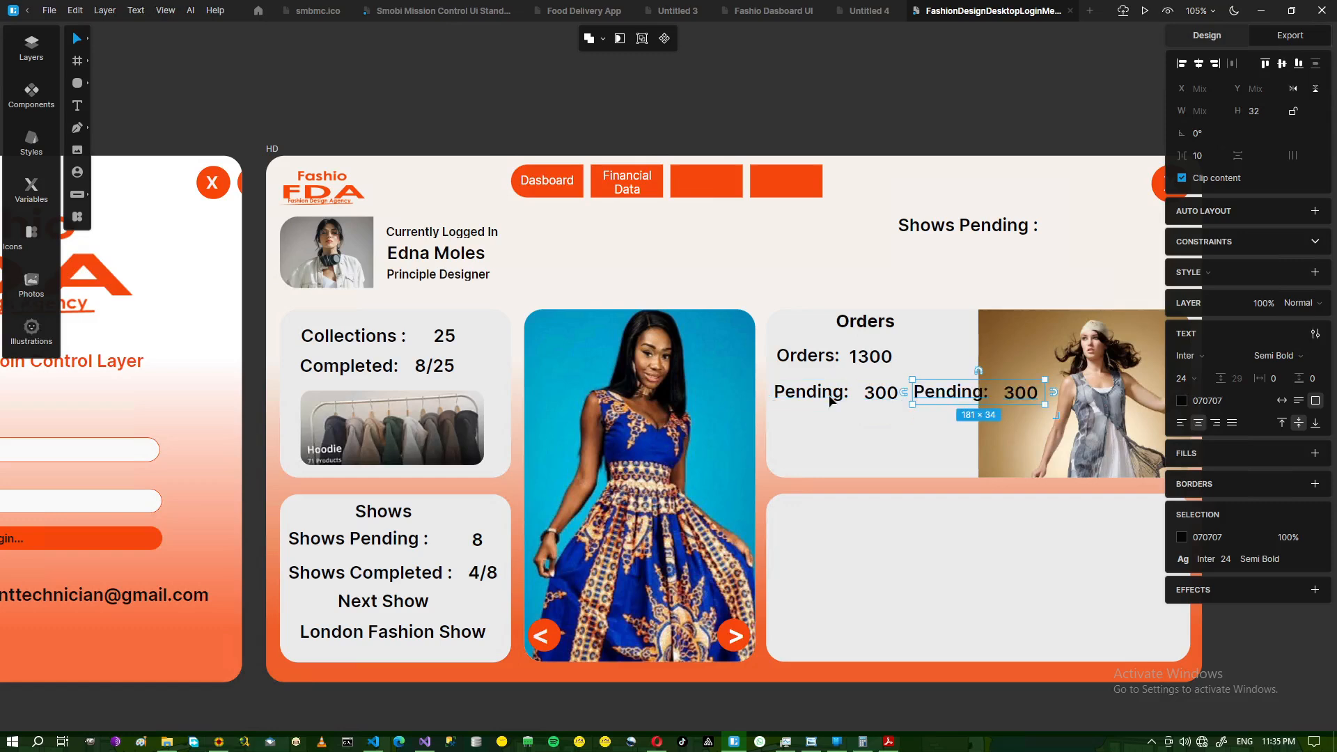
pyautogui.moveTo(926, 408); pyautogui.dragTo(788, 449)
pyautogui.click(820, 449)
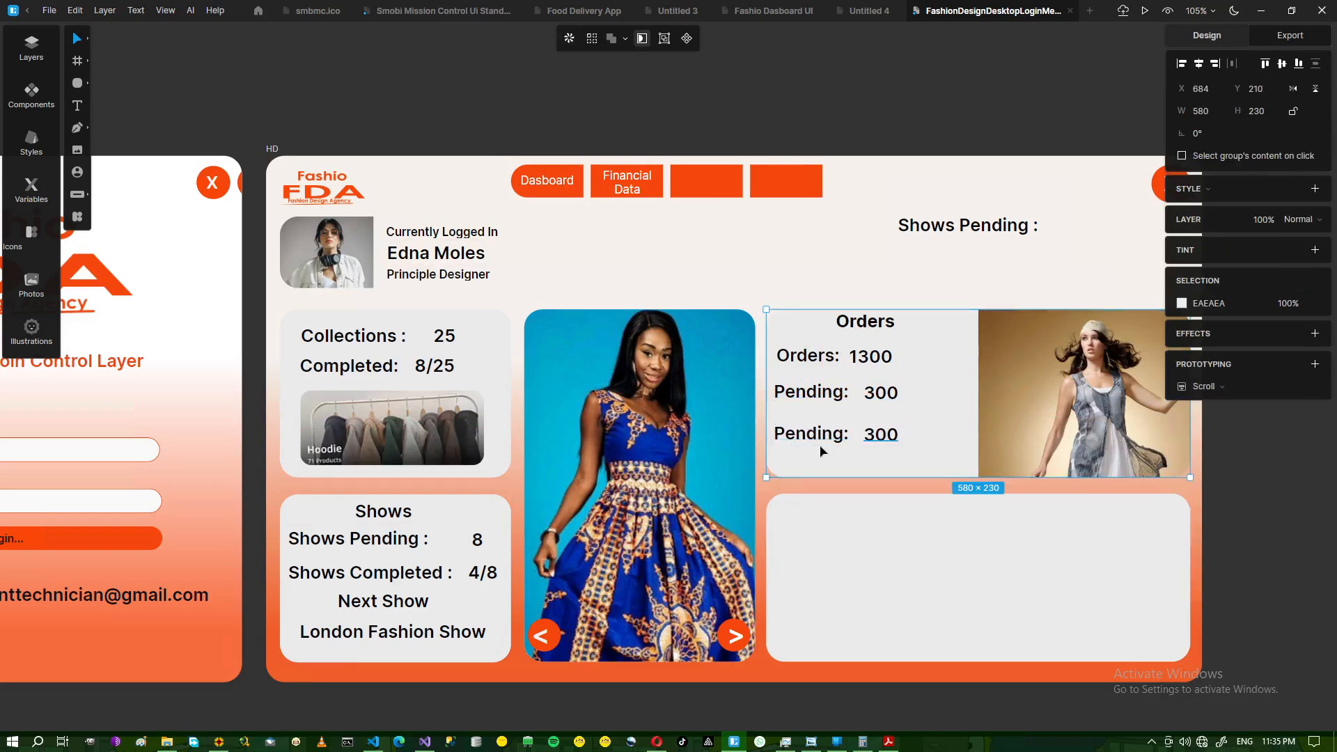
pyautogui.doubleClick(841, 439)
pyautogui.doubleClick(841, 439)
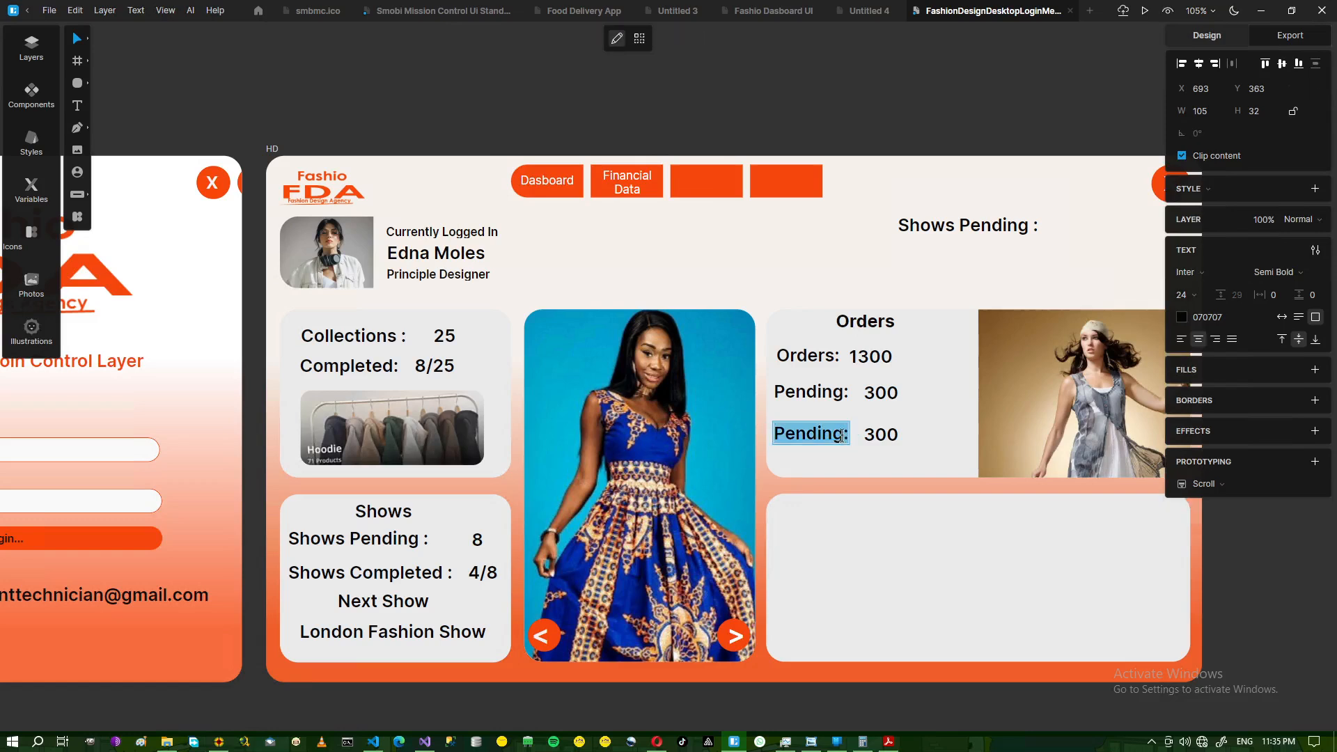
pyautogui.click(846, 435)
pyautogui.moveTo(847, 435); pyautogui.dragTo(774, 439)
pyautogui.write('Comple')
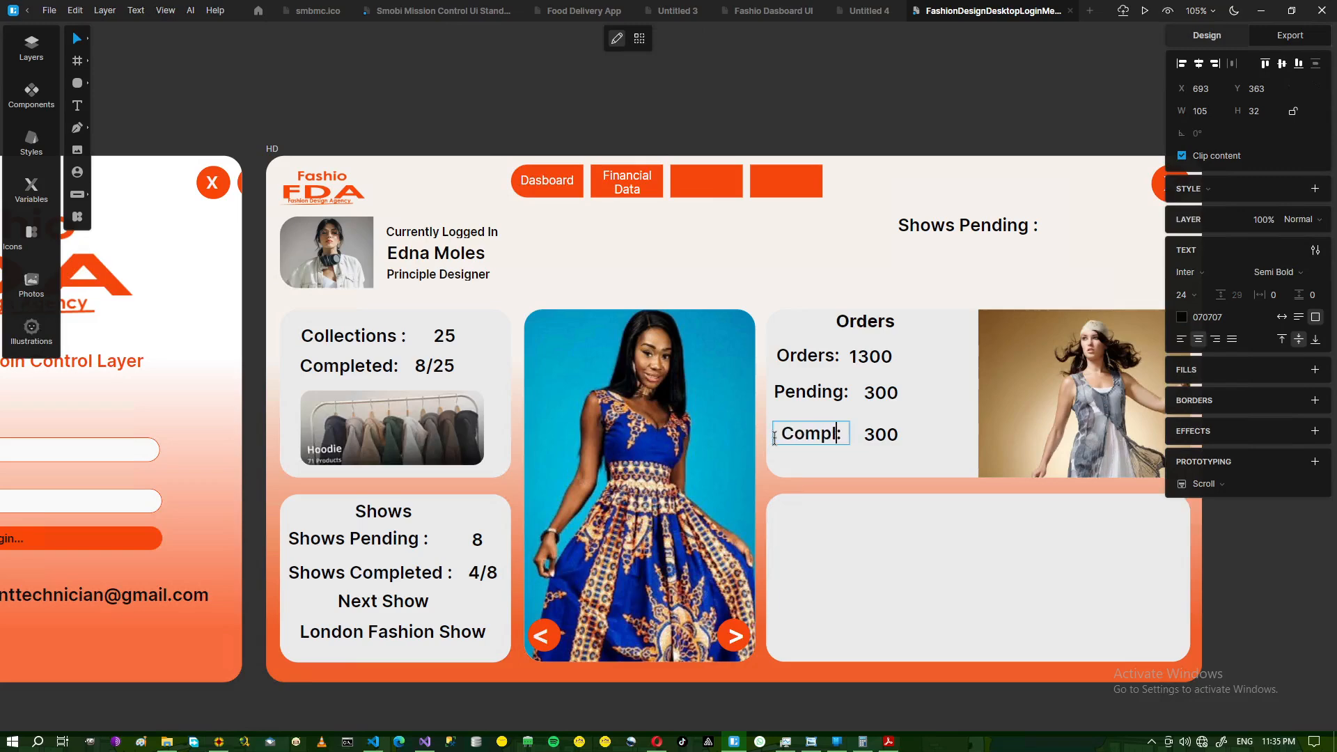
pyautogui.write('ted')
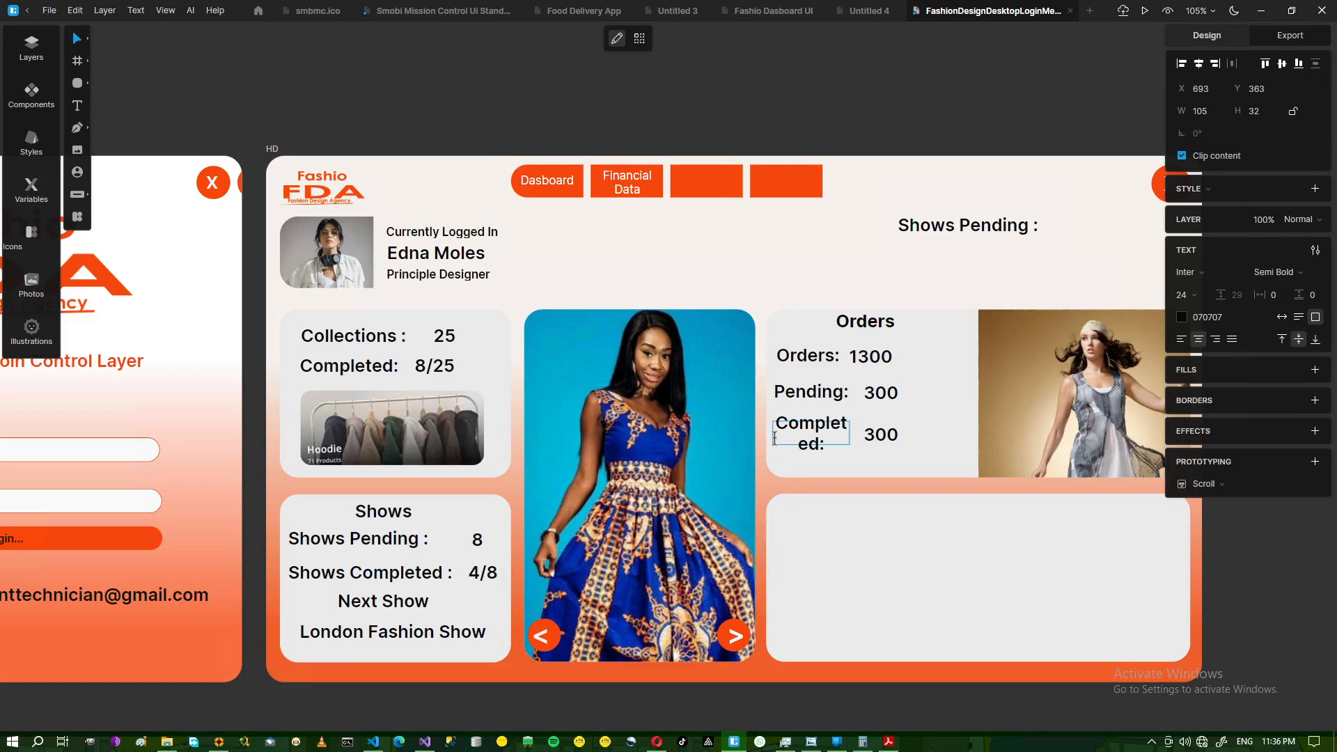
# - Align the 300 value beside Completed: and widen the label onto one line
pyautogui.click(878, 435)
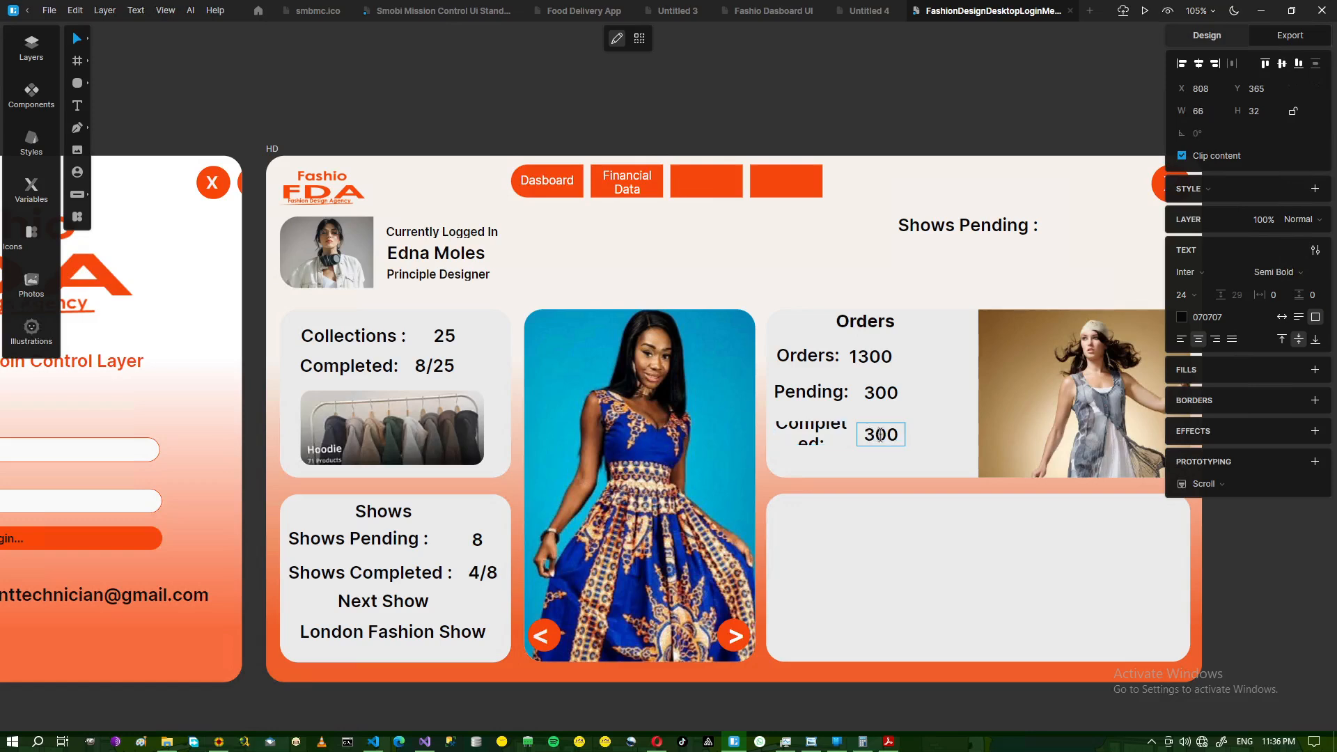
pyautogui.moveTo(893, 439); pyautogui.dragTo(926, 434)
pyautogui.moveTo(937, 435); pyautogui.dragTo(937, 440)
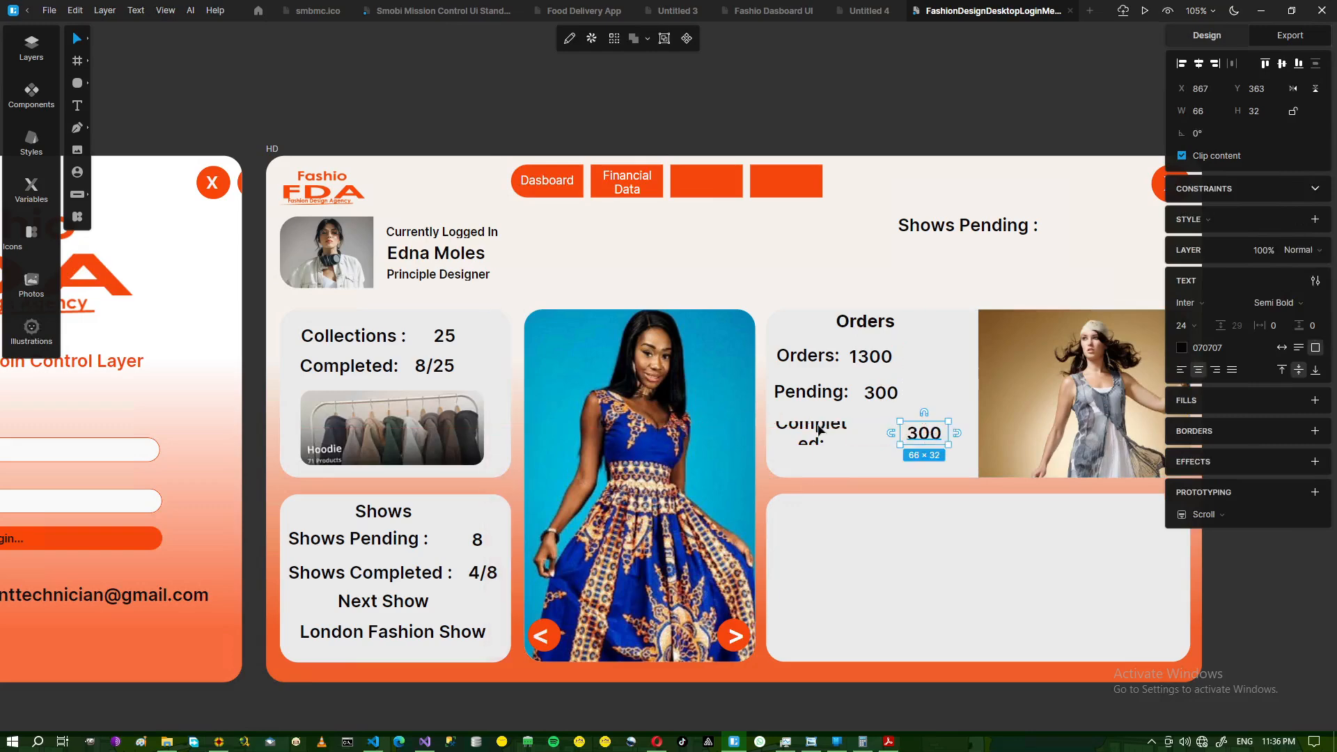
pyautogui.click(848, 432)
pyautogui.moveTo(850, 432); pyautogui.dragTo(918, 443)
pyautogui.click(919, 443)
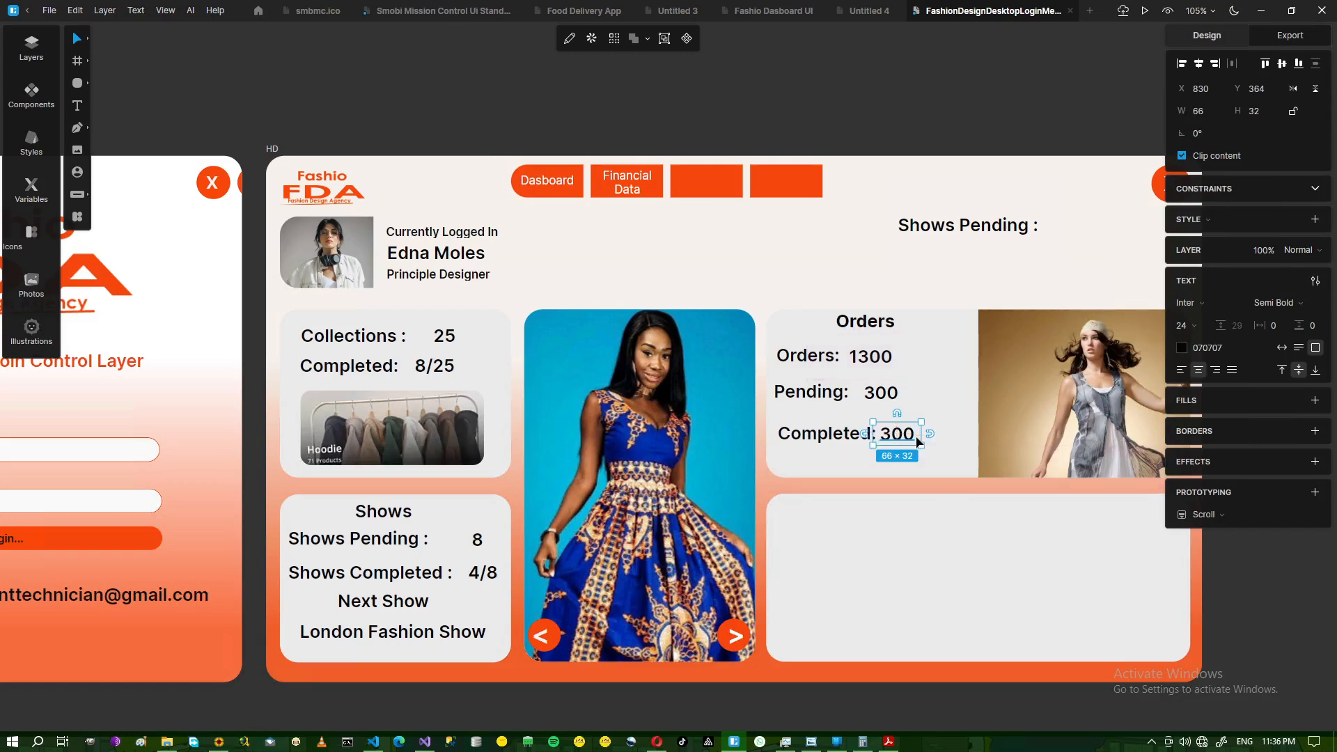
# - Select the Pending: label and its 300 value and nudge the row into line with the others
pyautogui.click(805, 398)
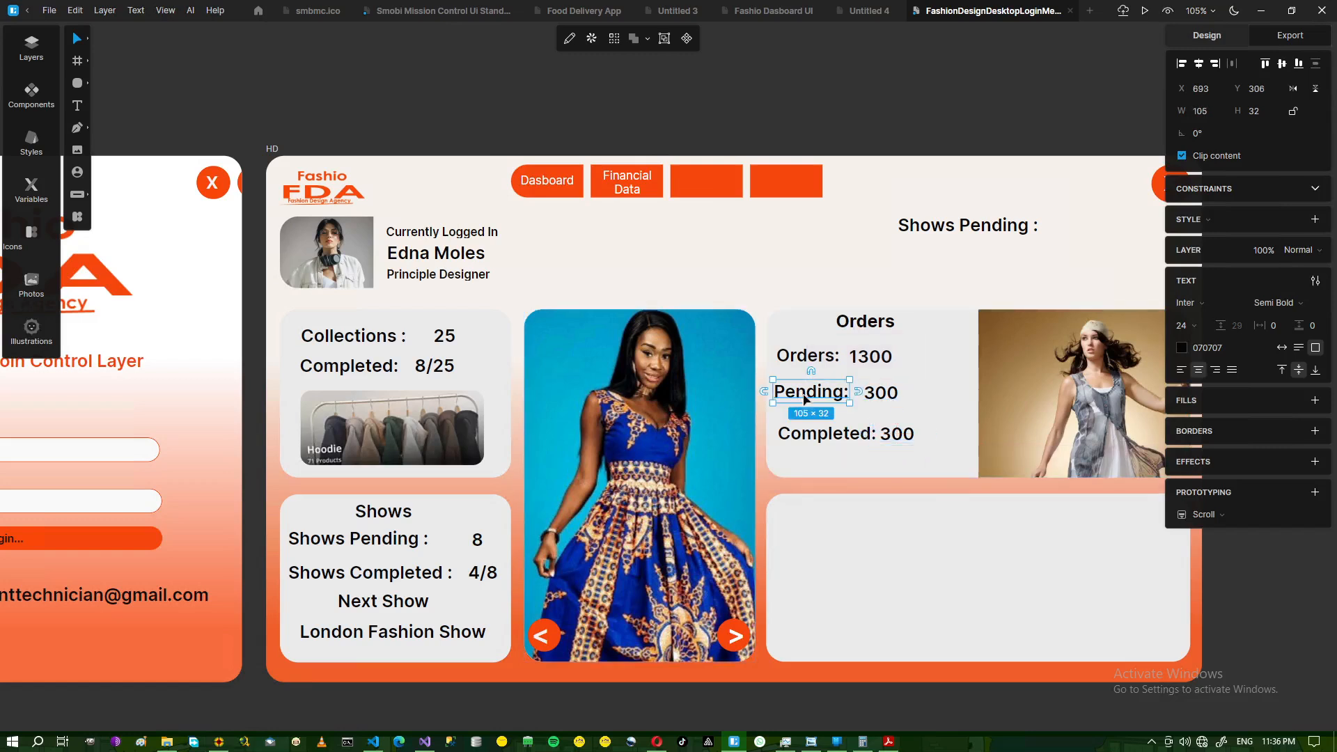
pyautogui.click(888, 396)
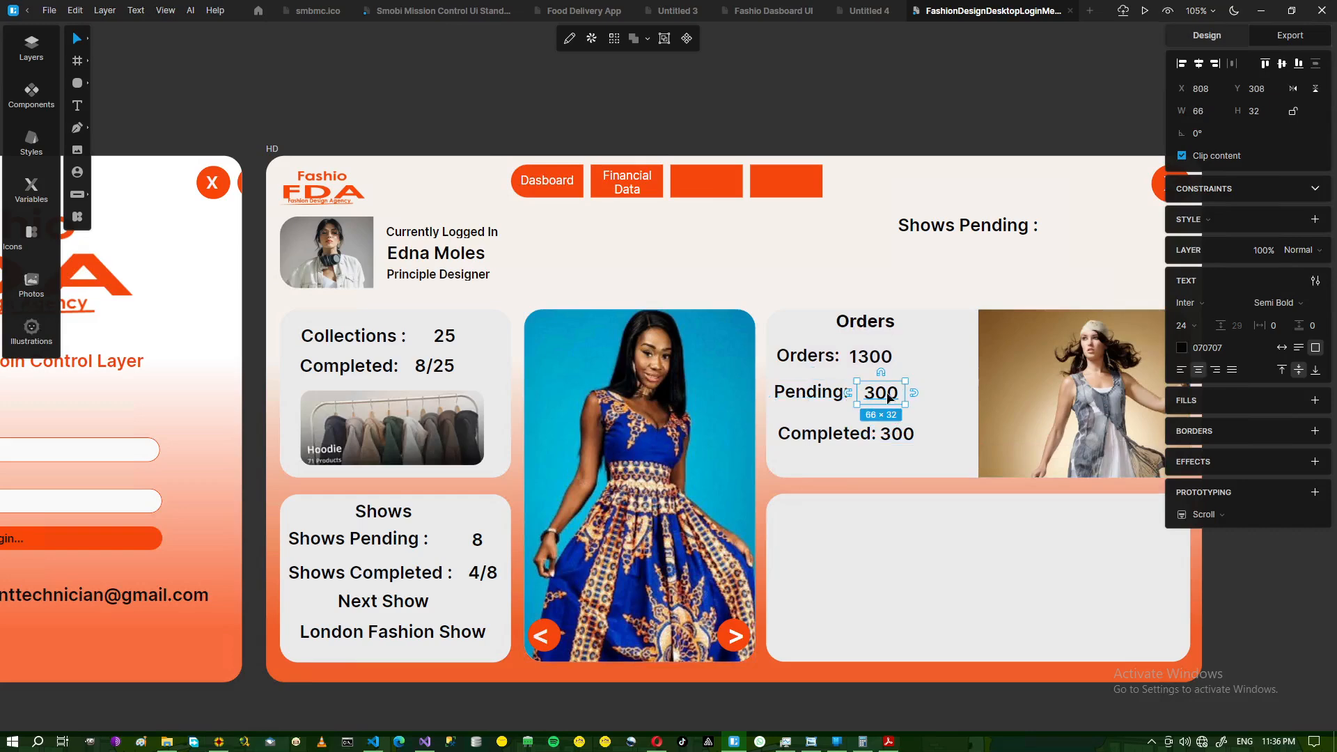
pyautogui.keyDown('shift'); pyautogui.click(810, 395); pyautogui.keyUp('shift')
pyautogui.press('Right')
pyautogui.press('Right')
pyautogui.press('Right')
pyautogui.press('Right')
pyautogui.press('Right')
pyautogui.press('Right')
pyautogui.press('Right')
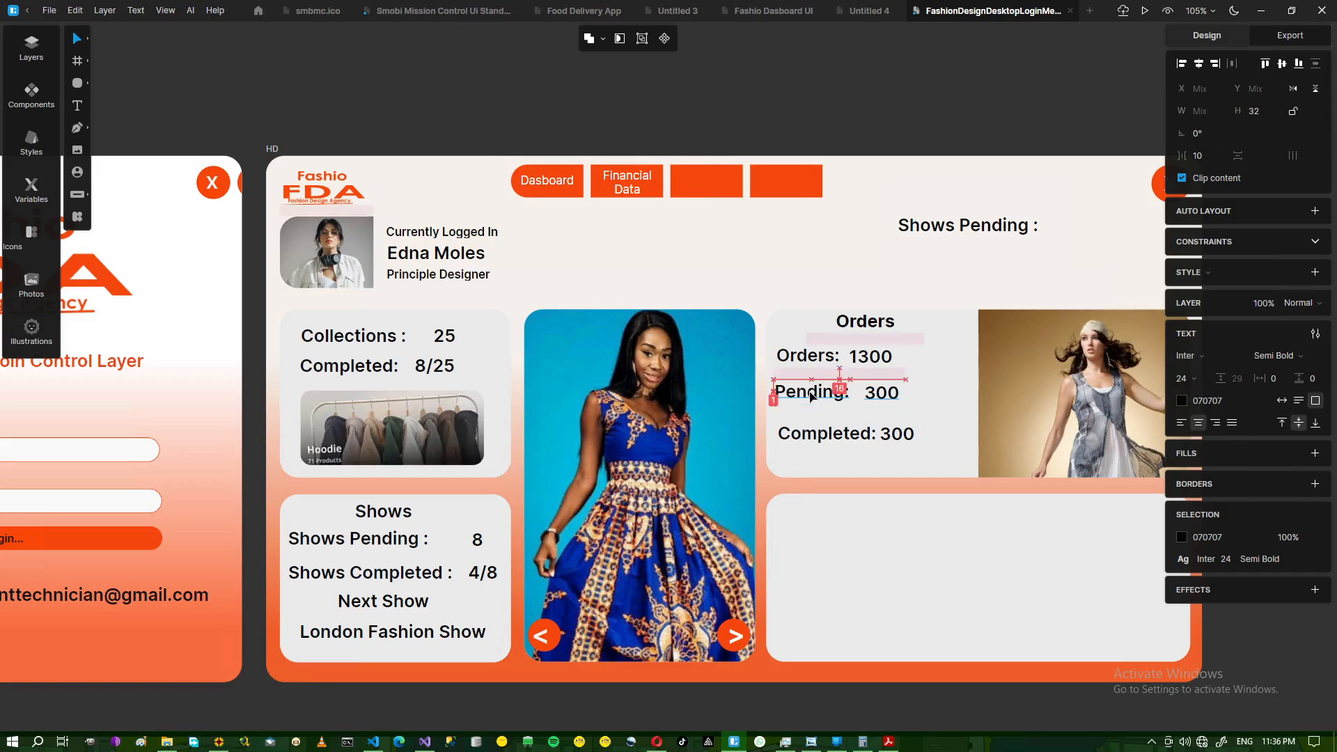
pyautogui.press('Left')
pyautogui.press('Down')
pyautogui.press('Down')
pyautogui.press('Down')
pyautogui.press('Down')
pyautogui.press('Down')
pyautogui.press('Down')
pyautogui.press('Down')
pyautogui.press('Down')
pyautogui.press('Down')
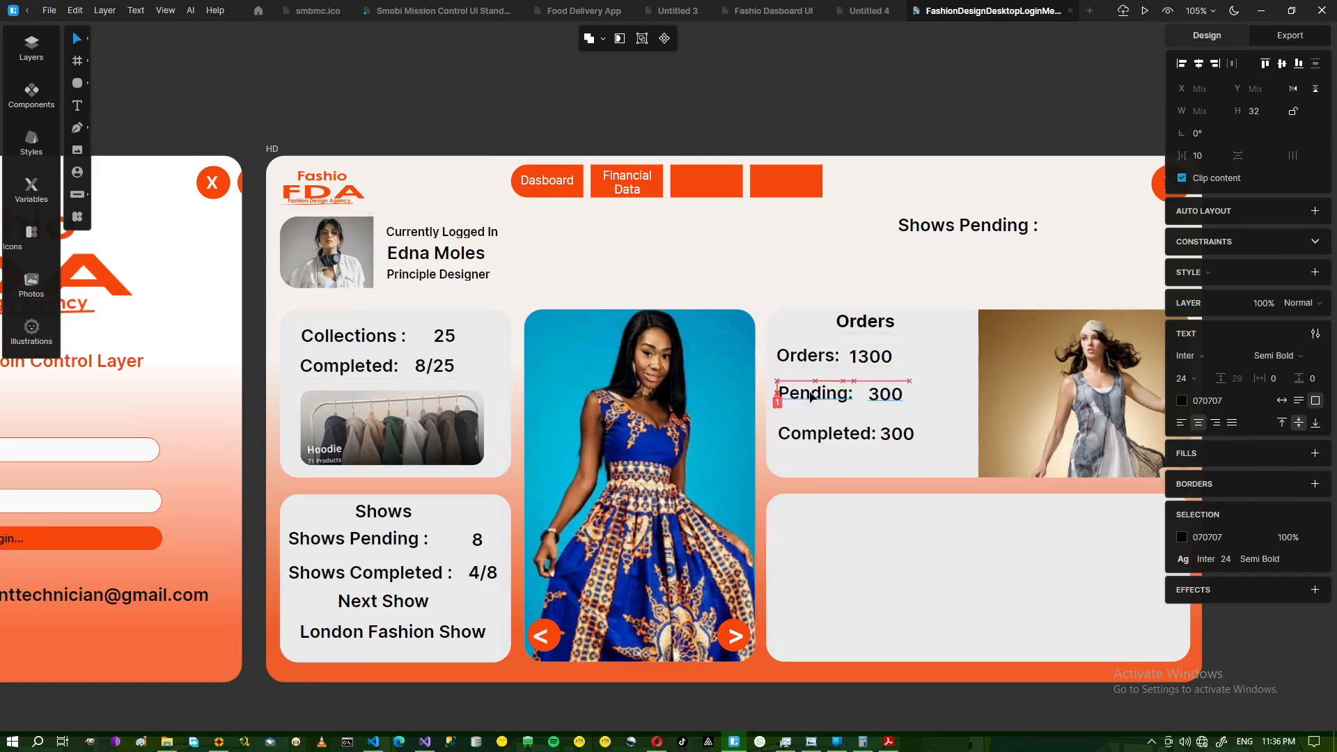
pyautogui.press('Up')
pyautogui.press('Up')
pyautogui.press('Up')
pyautogui.press('Up')
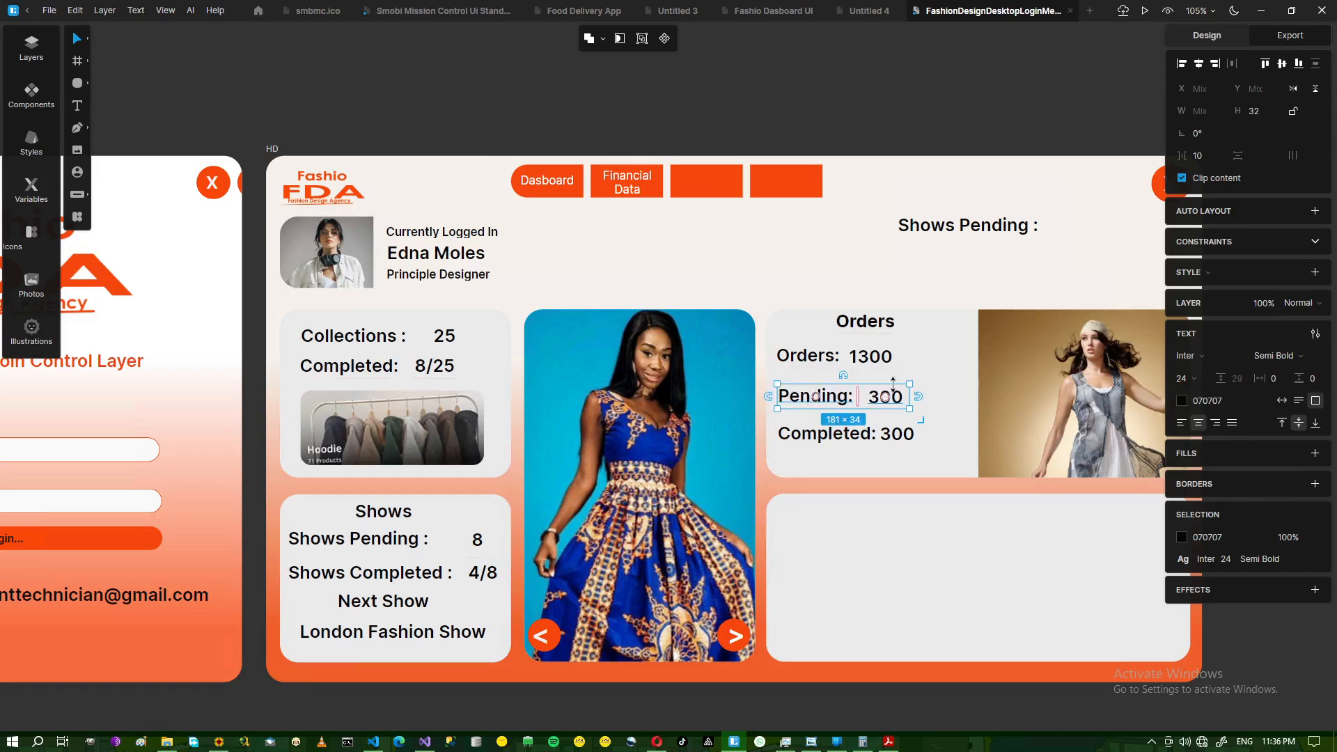
pyautogui.click(821, 120)
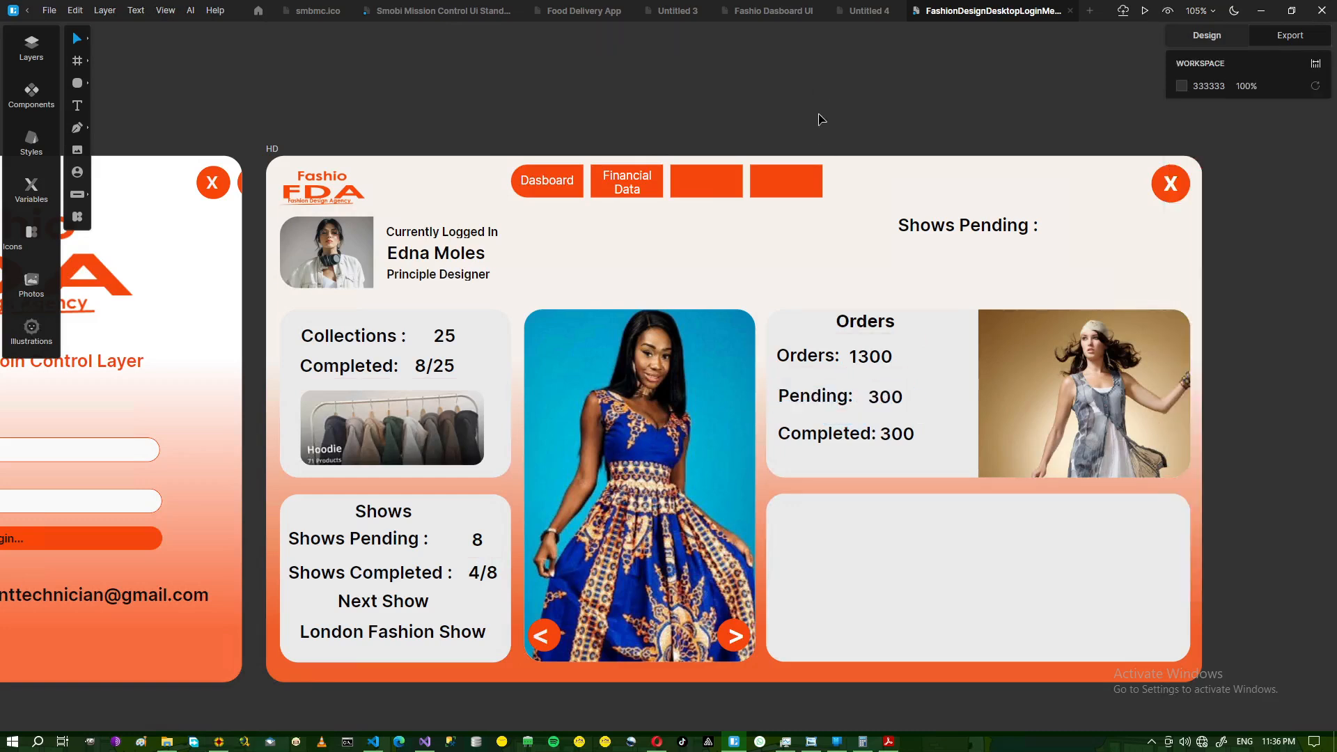
# - Compare the Completed row's alignment against the reference dashboard image
pyautogui.click(863, 436)
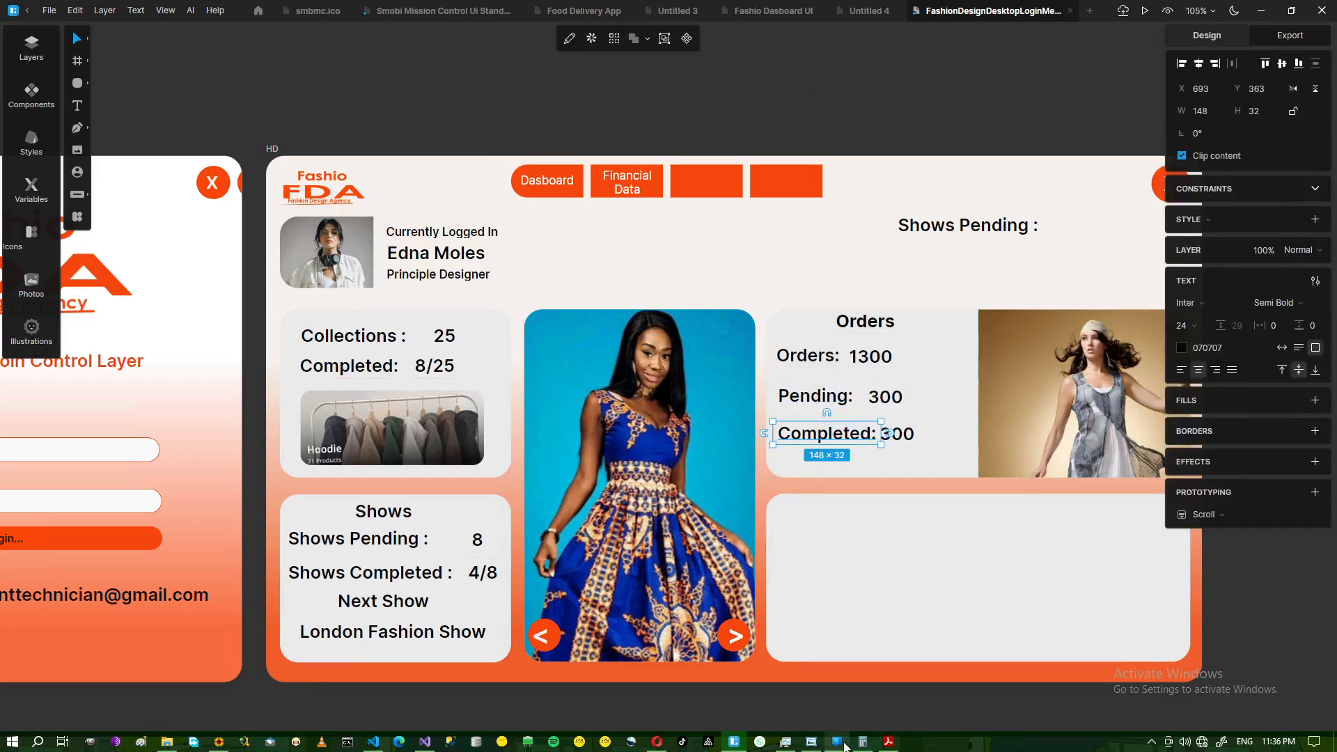
pyautogui.click(812, 742)
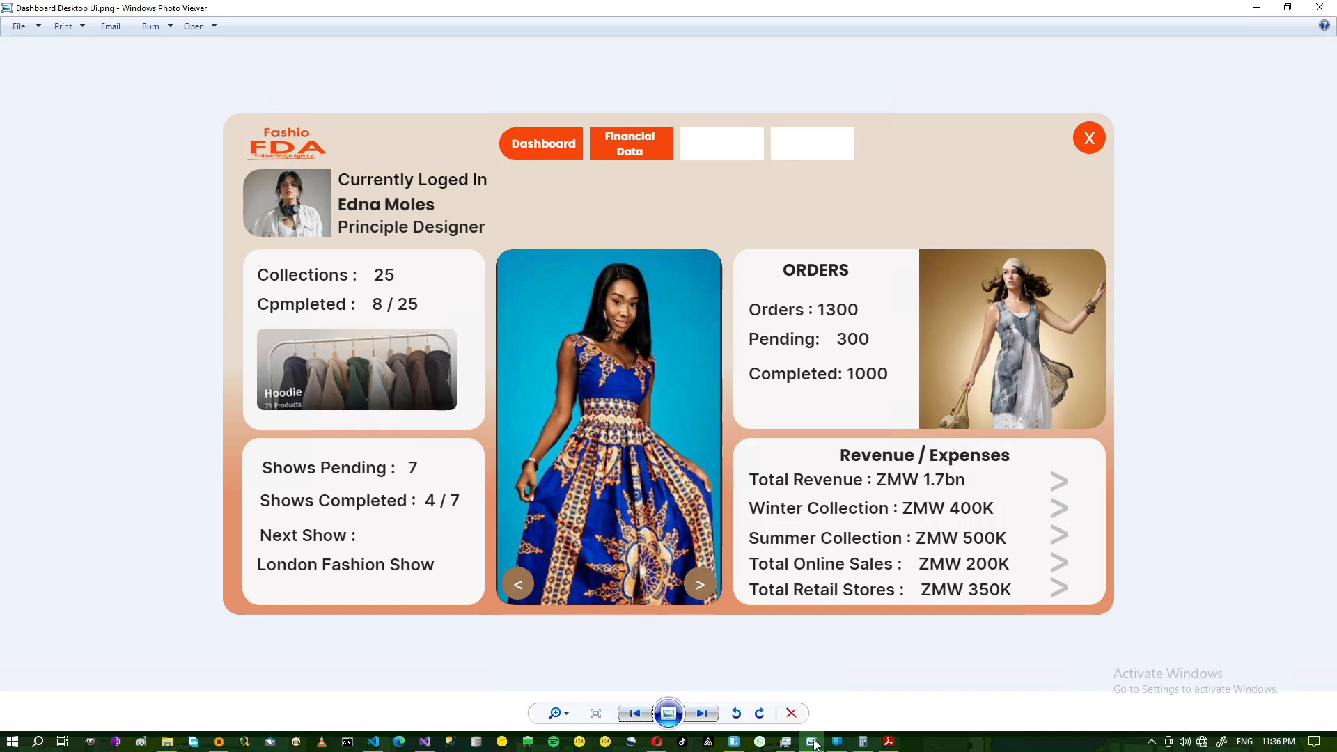
pyautogui.click(1256, 7)
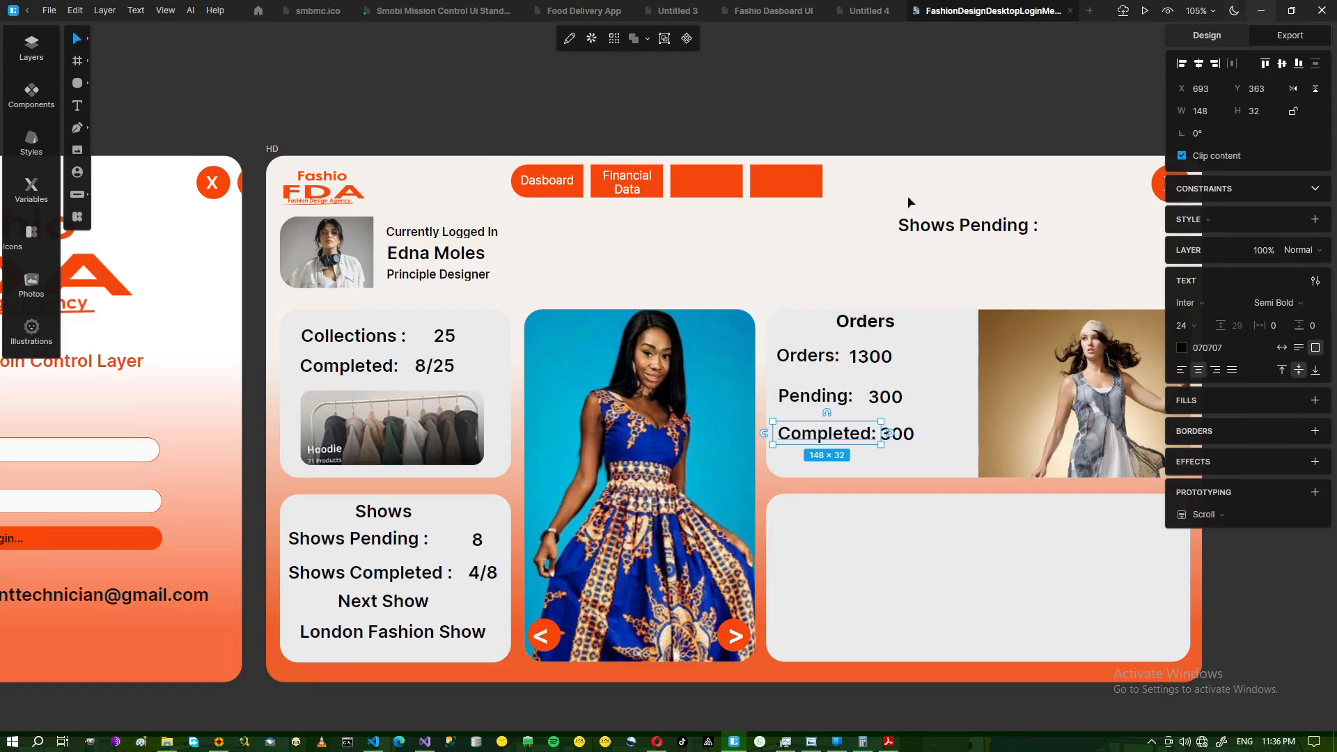
pyautogui.click(879, 328)
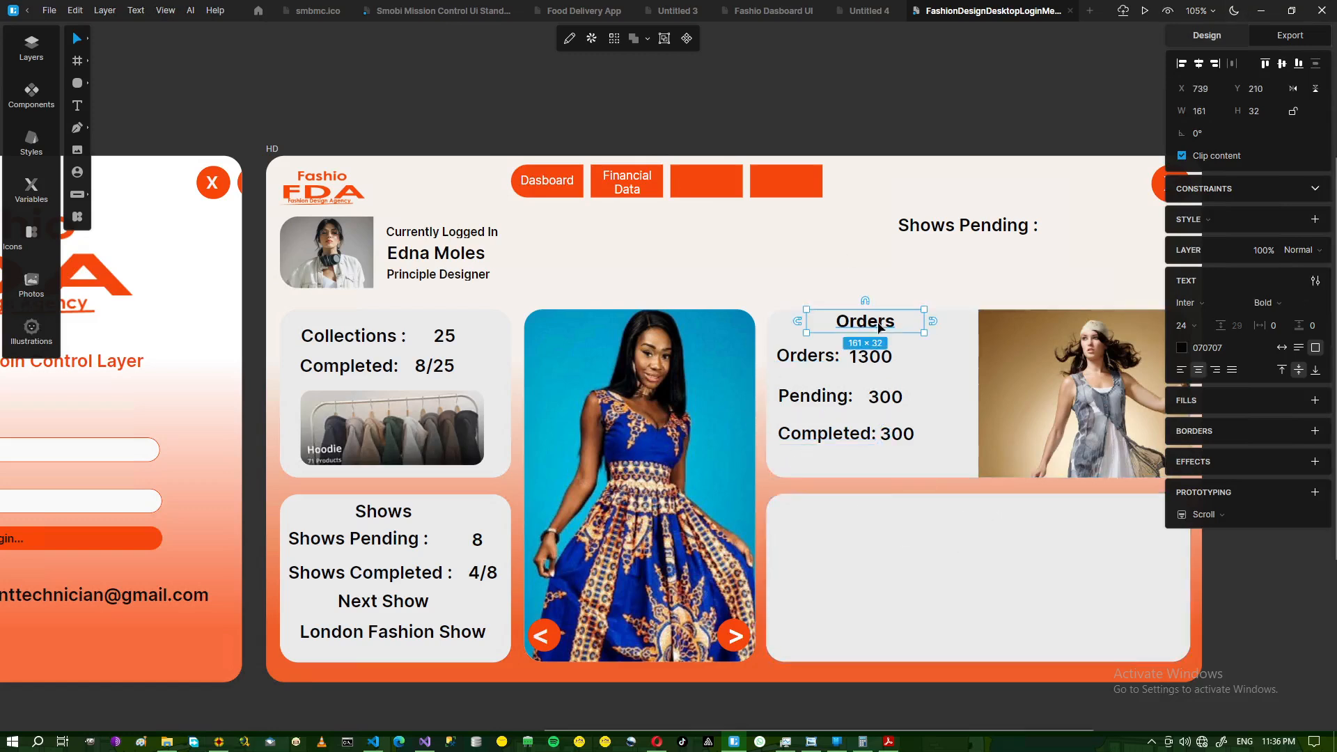
# - Copy the Orders heading into the empty card and retype it as Revenue/Expense
pyautogui.moveTo(878, 328); pyautogui.dragTo(943, 532)
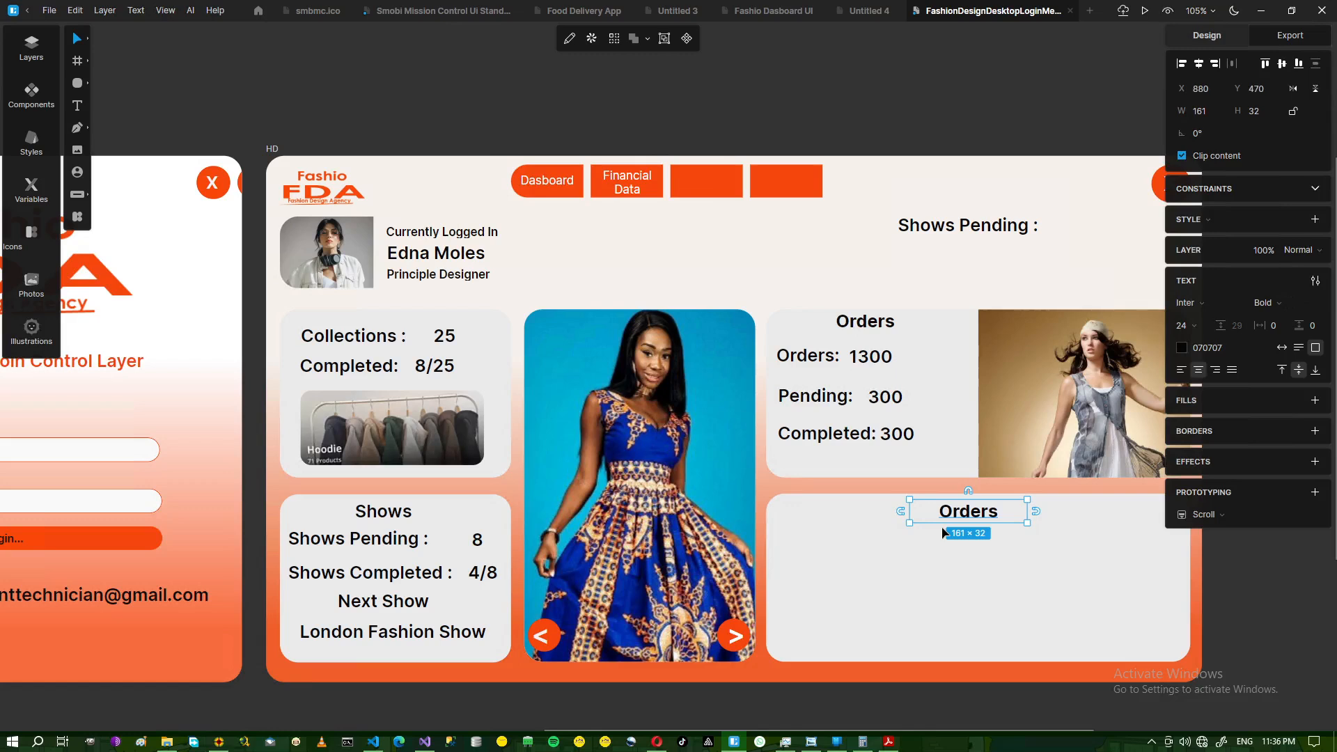
pyautogui.doubleClick(997, 511)
pyautogui.click(998, 512)
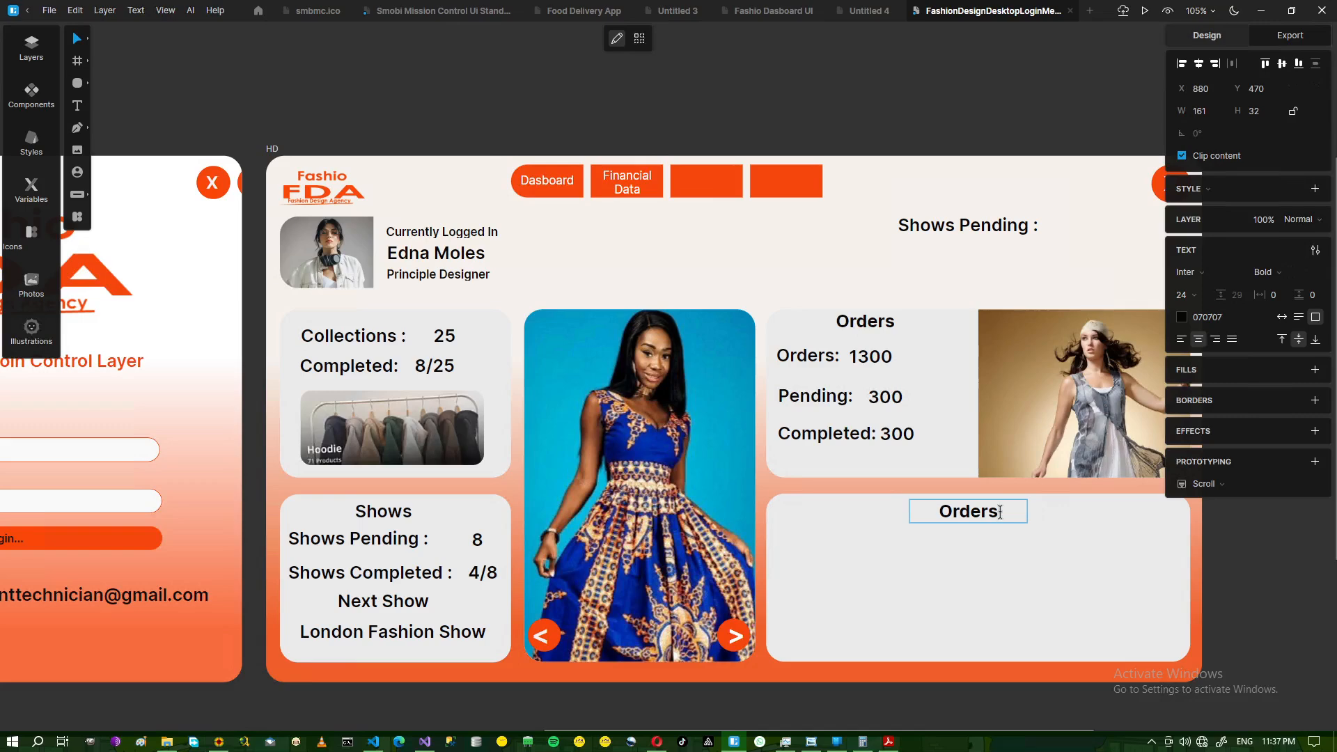
pyautogui.click(809, 741)
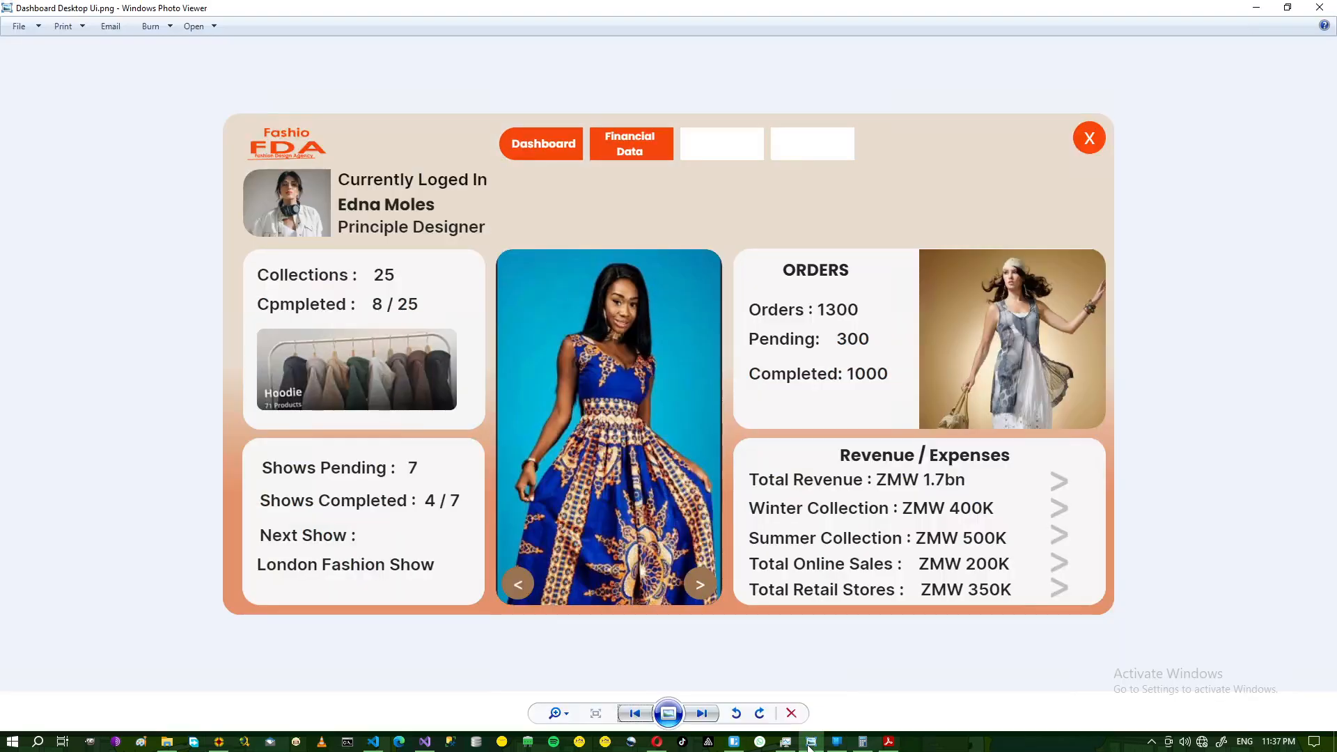
pyautogui.click(810, 742)
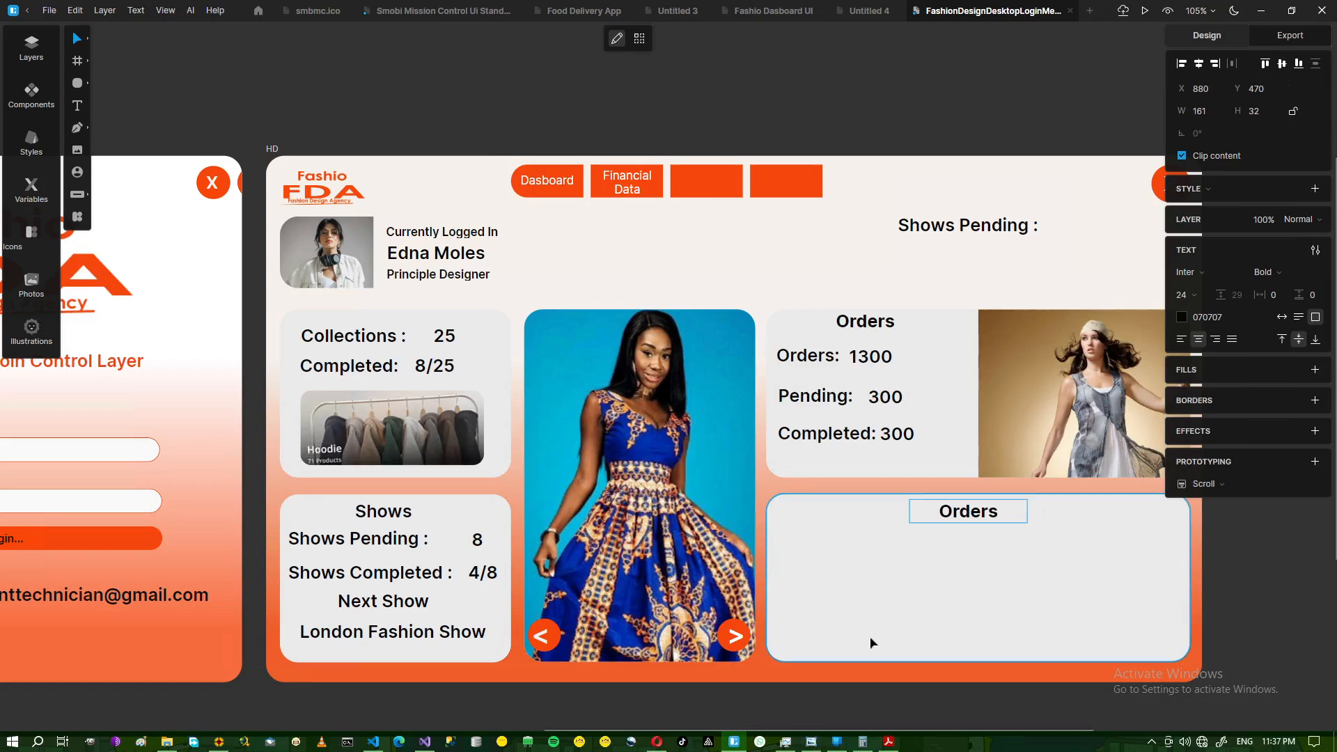
pyautogui.press('BackSpace')
pyautogui.press('BackSpace')
pyautogui.press('BackSpace')
pyautogui.press('BackSpace')
pyautogui.press('BackSpace')
pyautogui.press('BackSpace')
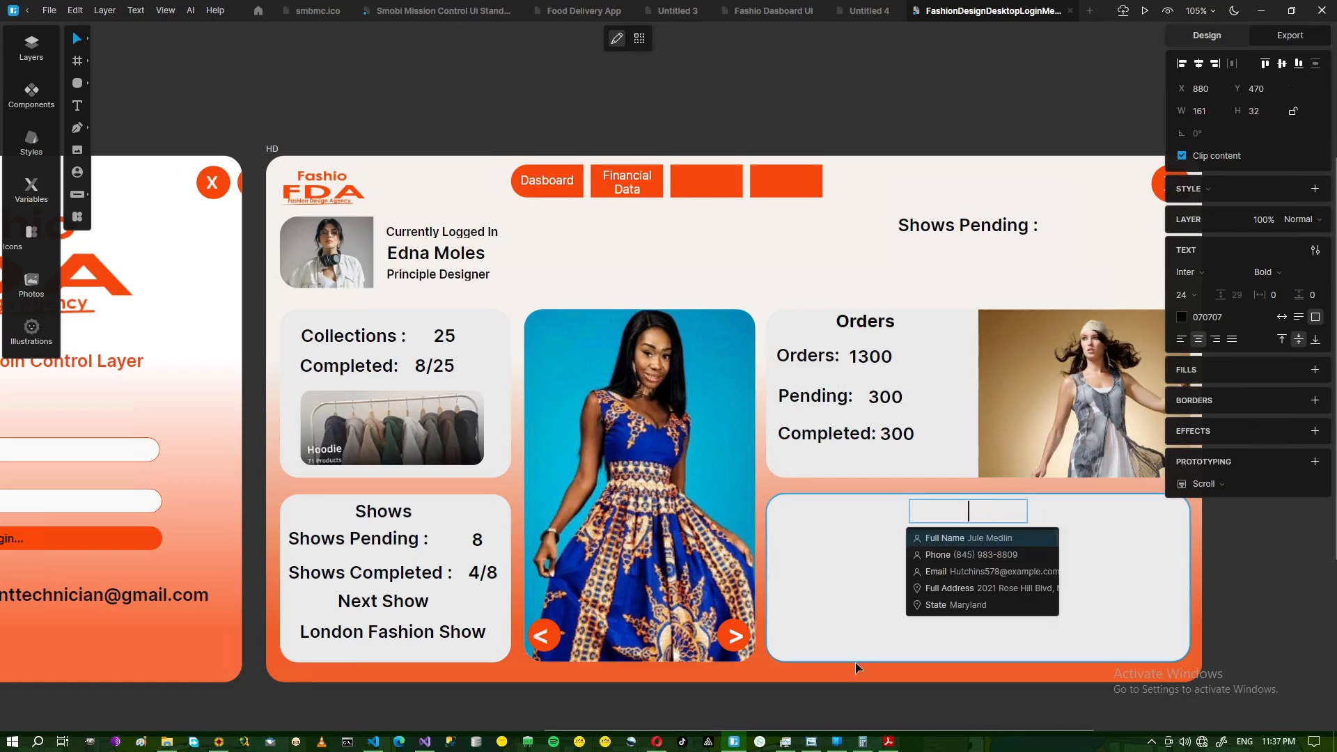
pyautogui.click(810, 743)
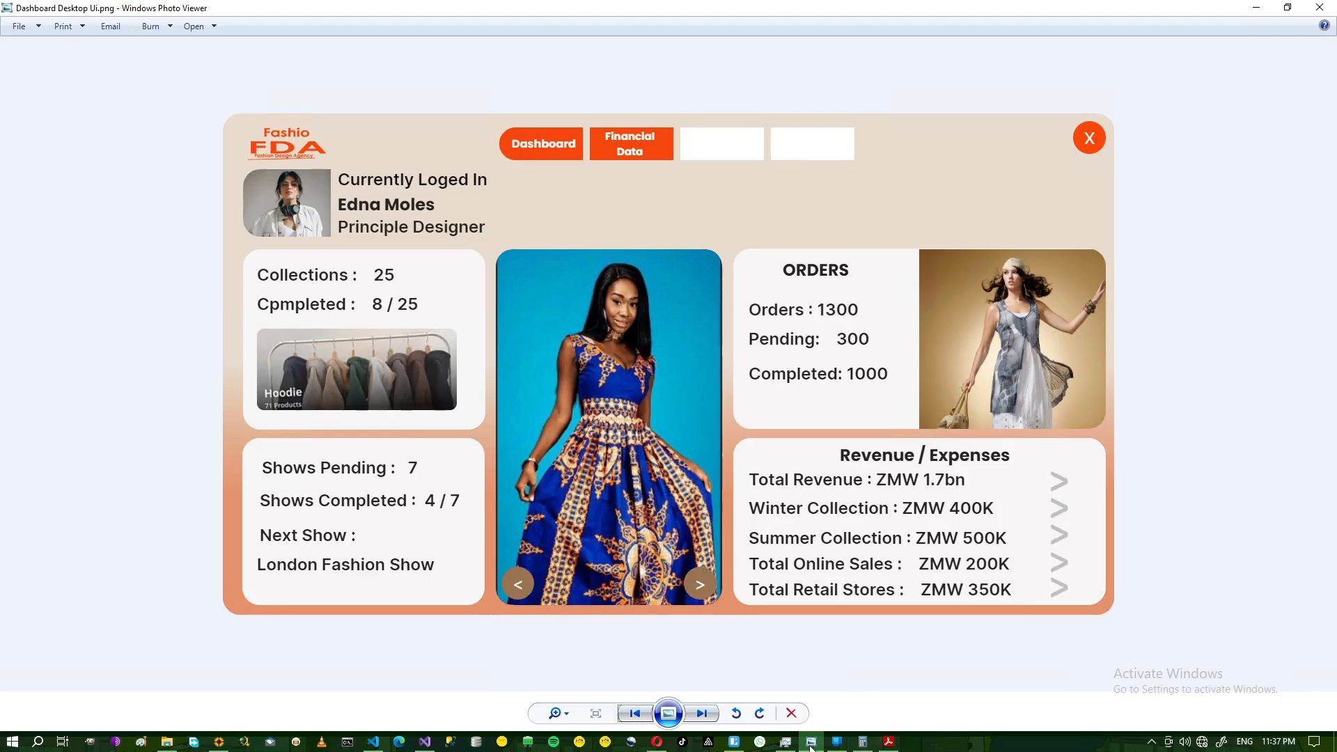
pyautogui.click(811, 743)
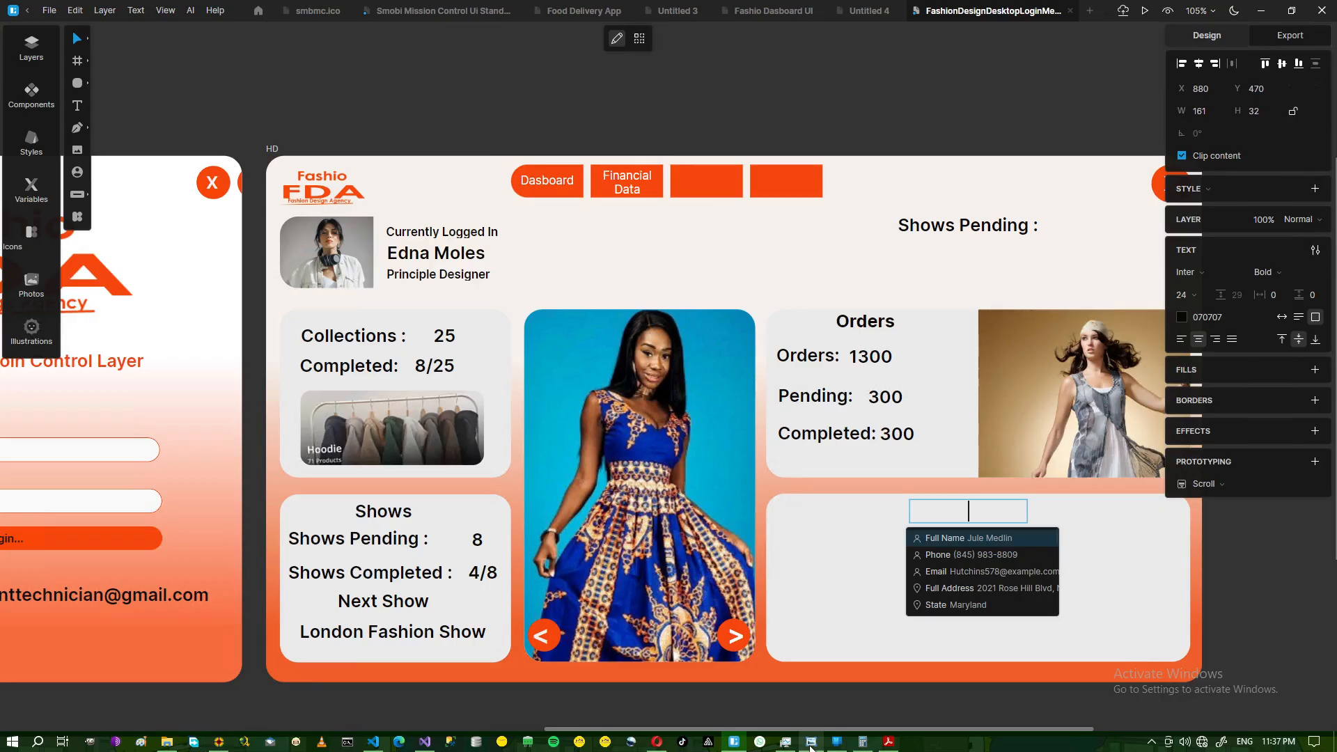
pyautogui.click(810, 744)
pyautogui.click(810, 744)
pyautogui.write('Reve')
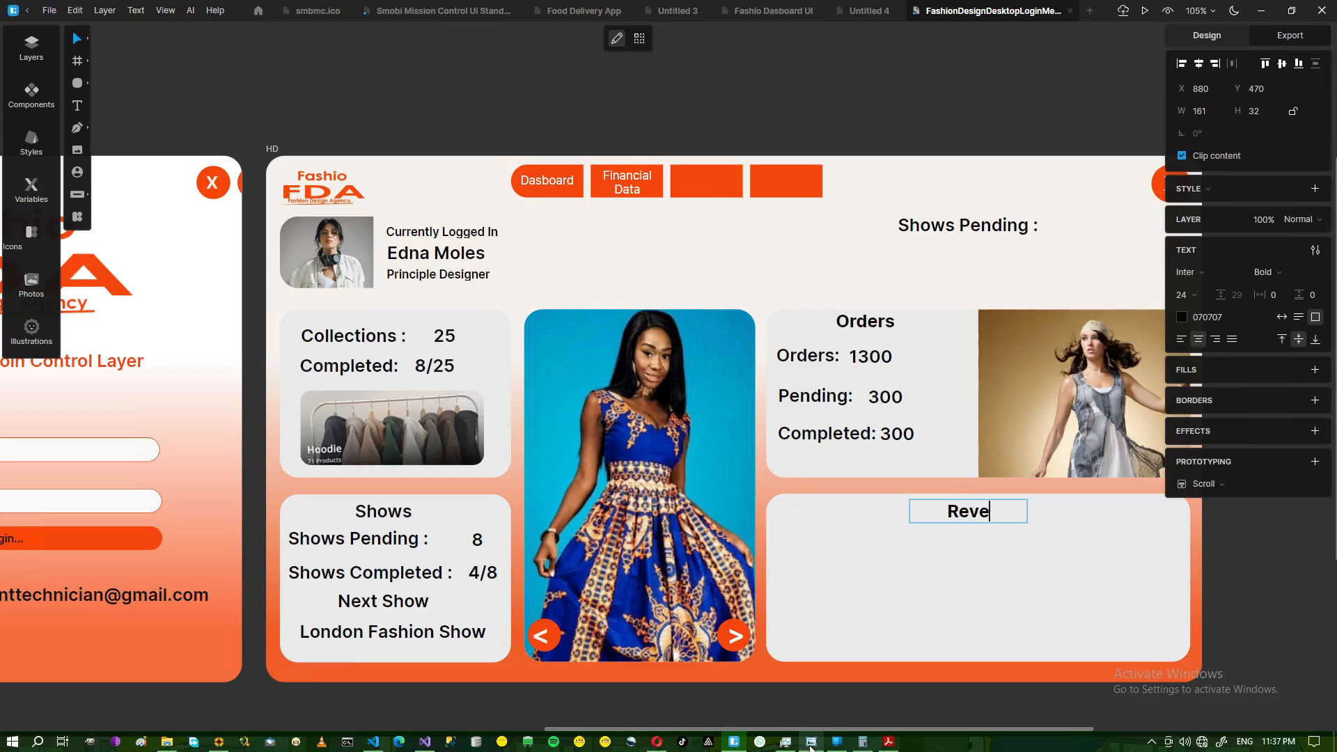
pyautogui.write('nue/Expe')
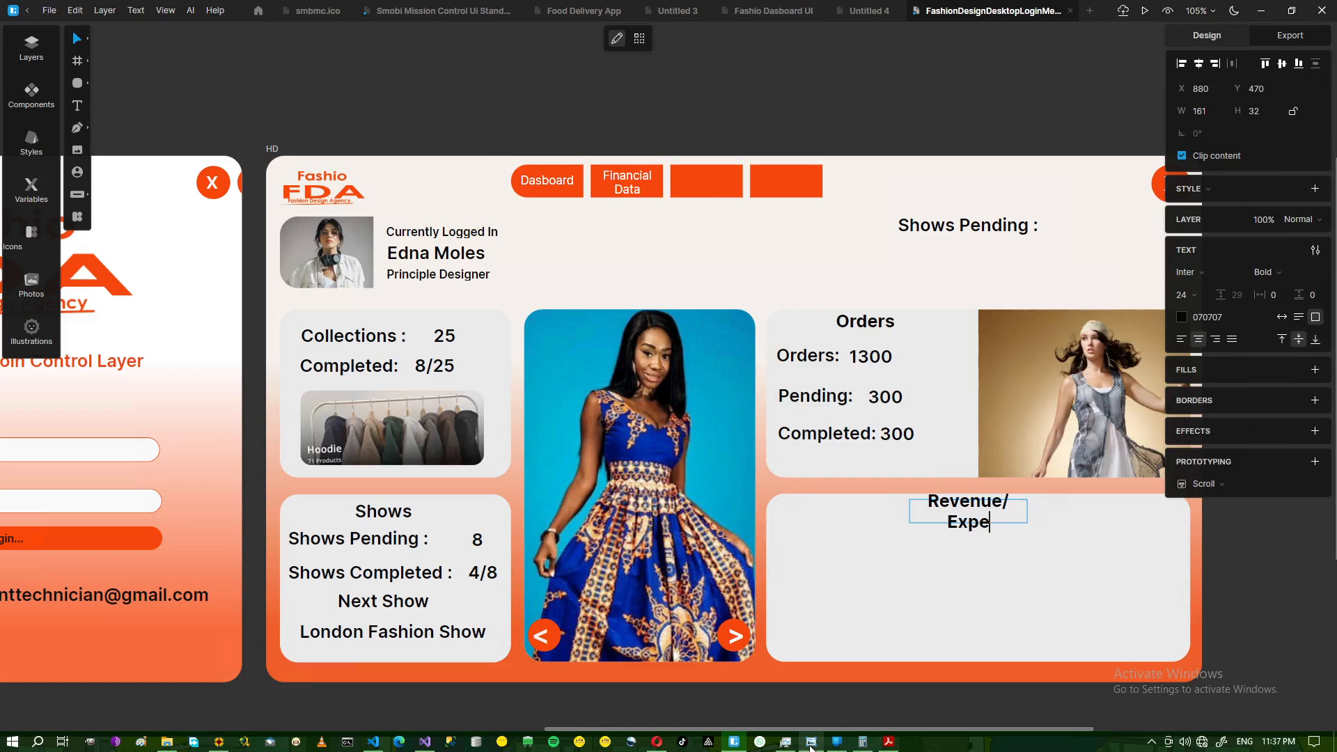
pyautogui.write('nse')
pyautogui.press('Escape')
# - Widen the Revenue/Expense heading onto one line and centre it near the card's top
pyautogui.moveTo(1028, 511); pyautogui.dragTo(1088, 511)
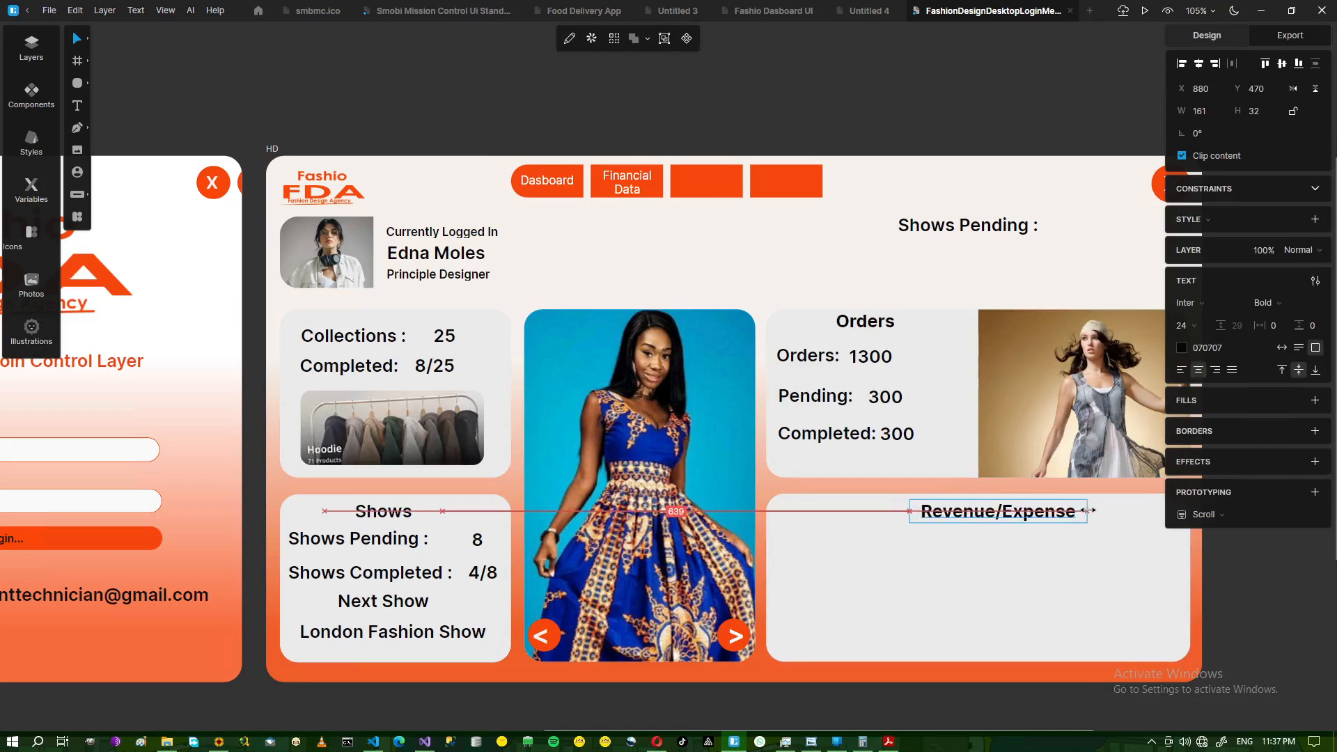
pyautogui.click(1053, 536)
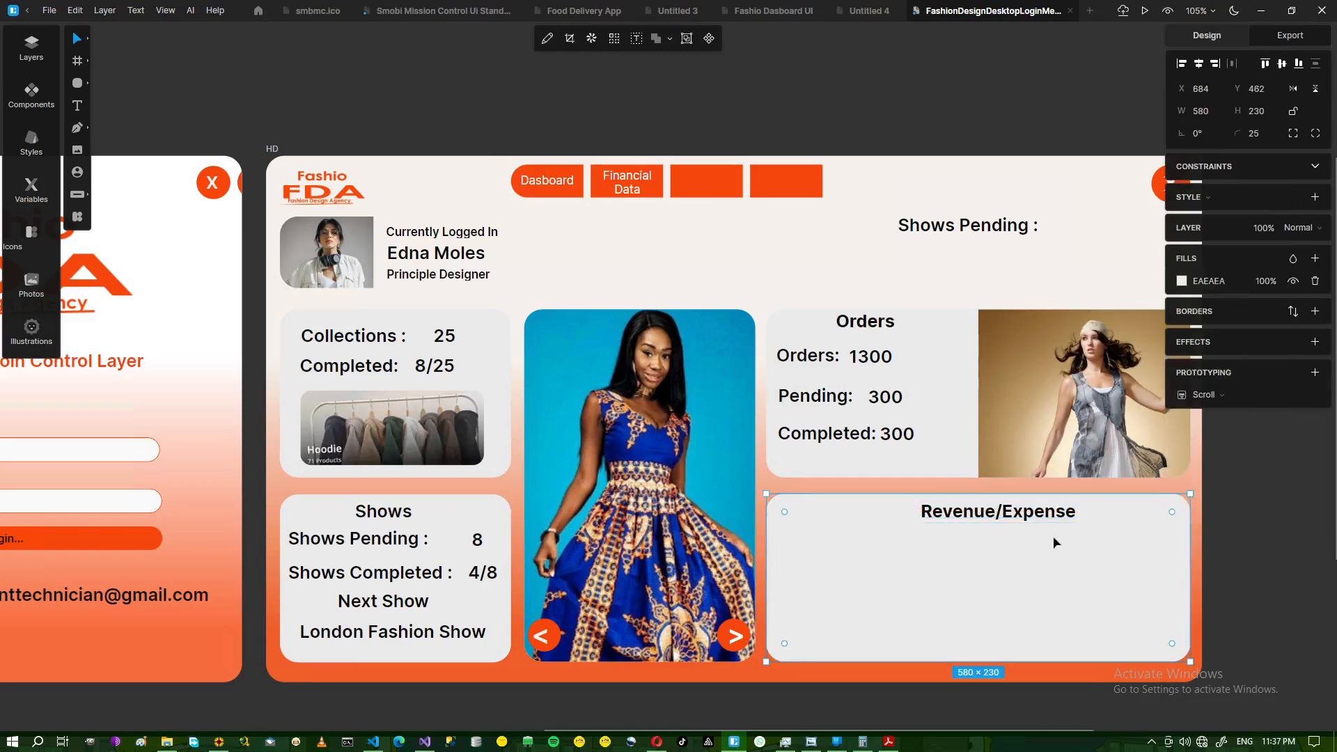
pyautogui.click(971, 517)
pyautogui.moveTo(971, 517); pyautogui.dragTo(971, 517)
pyautogui.press('Up')
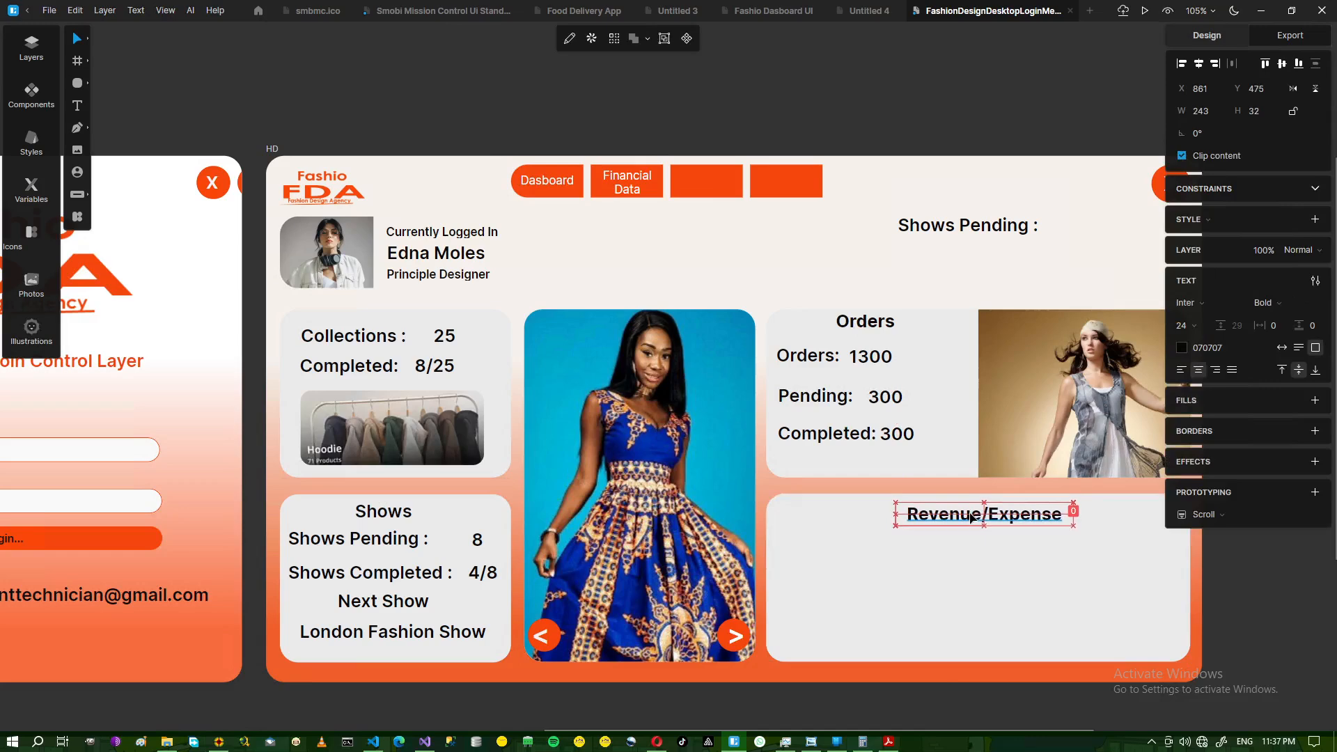
pyautogui.click(923, 557)
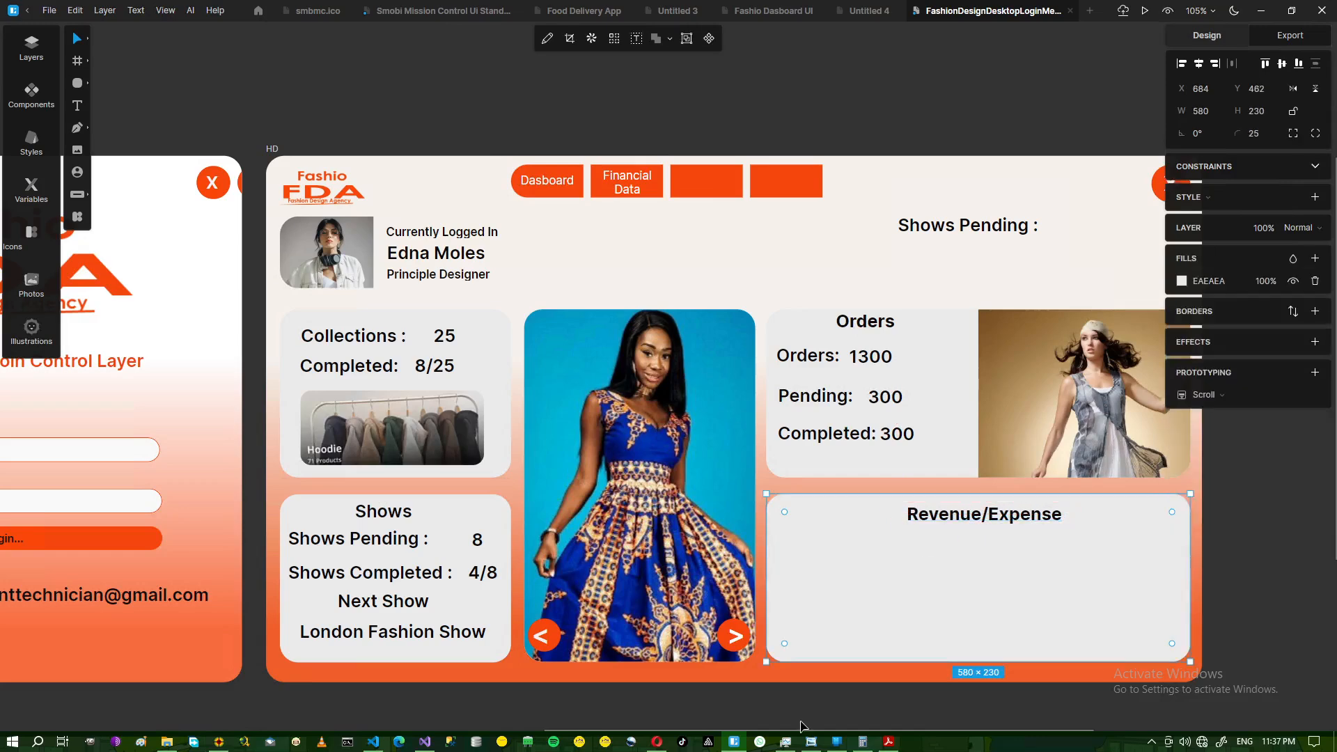
pyautogui.click(812, 742)
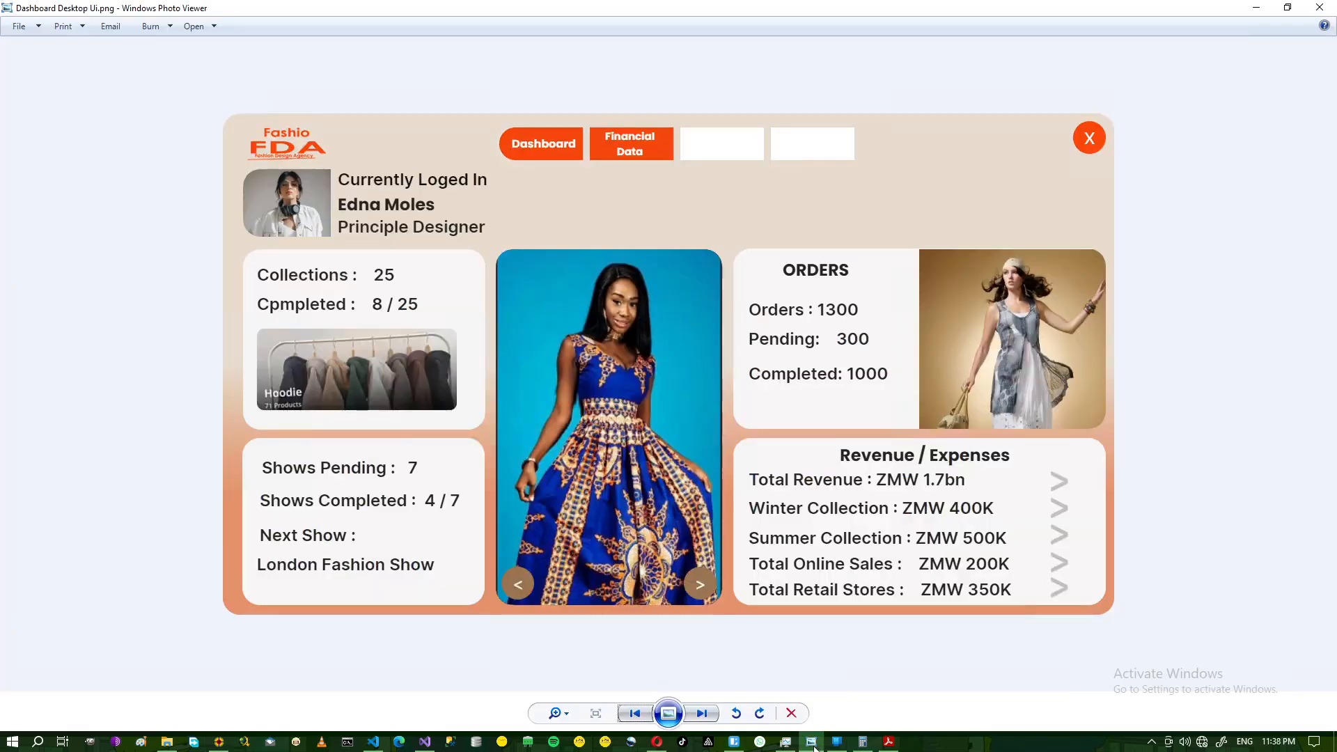
pyautogui.click(811, 742)
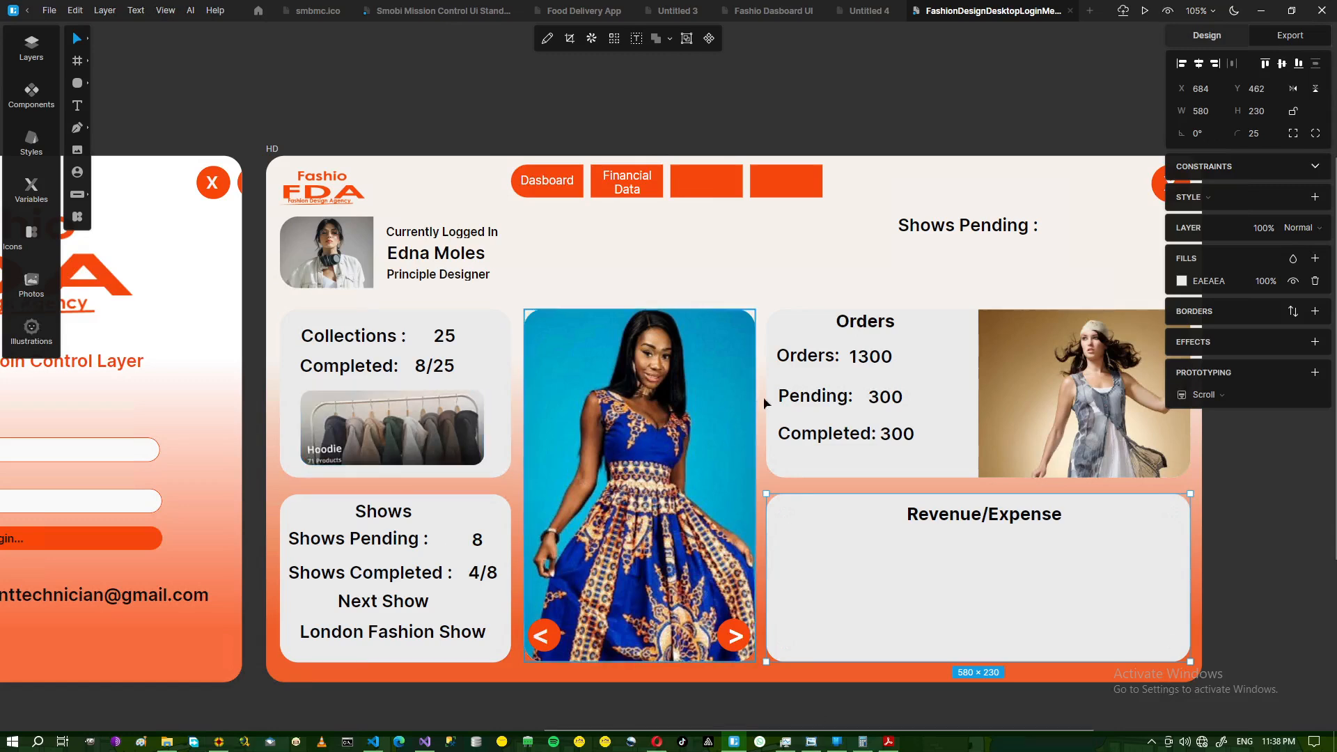
# - Copy the Pending: 300 pair into the Revenue/Expense card
pyautogui.click(817, 395)
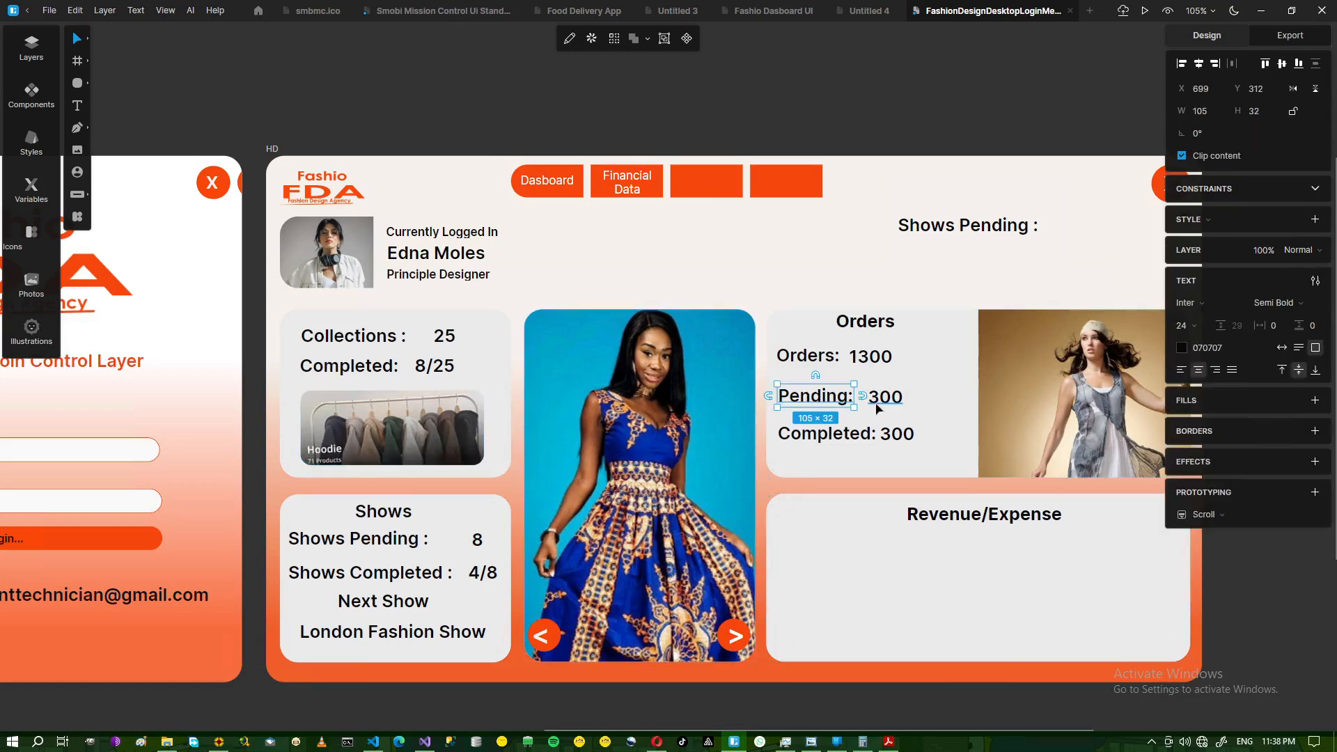
pyautogui.click(881, 405)
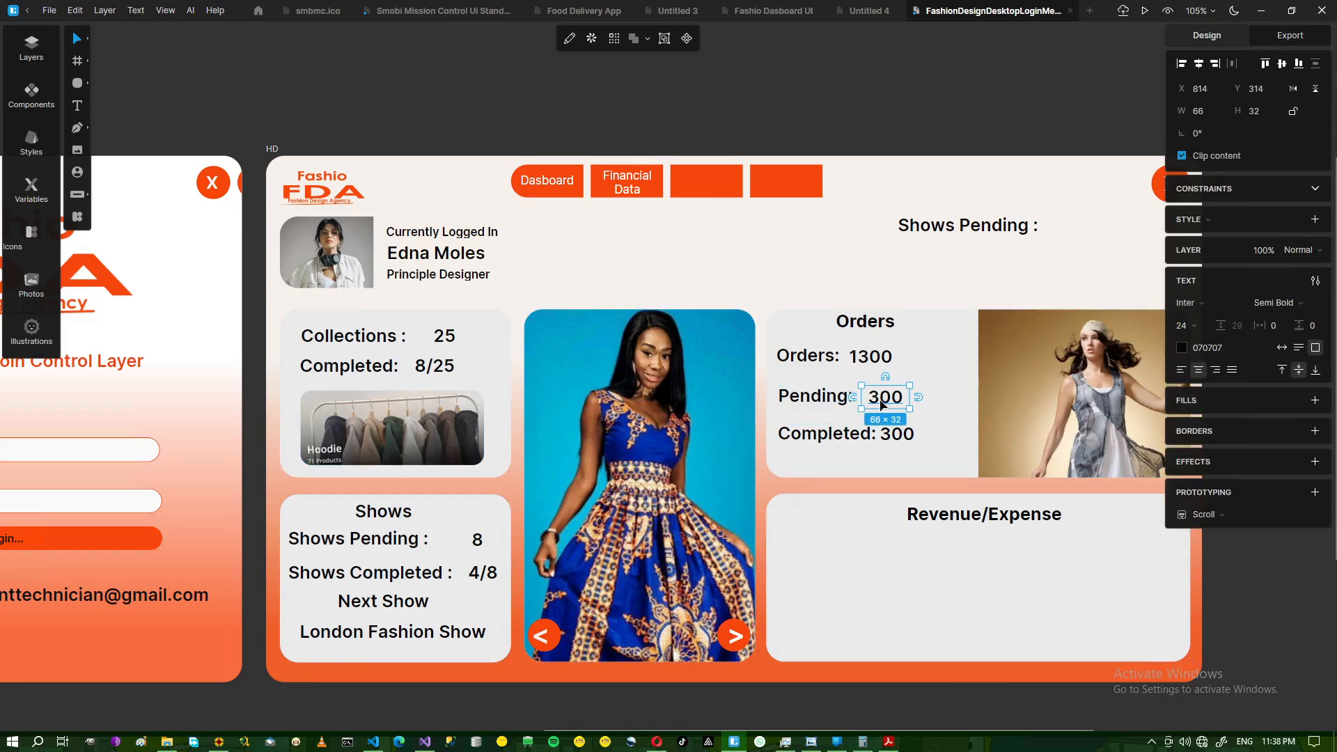
pyautogui.keyDown('shift'); pyautogui.click(881, 406); pyautogui.keyUp('shift')
pyautogui.click(826, 404)
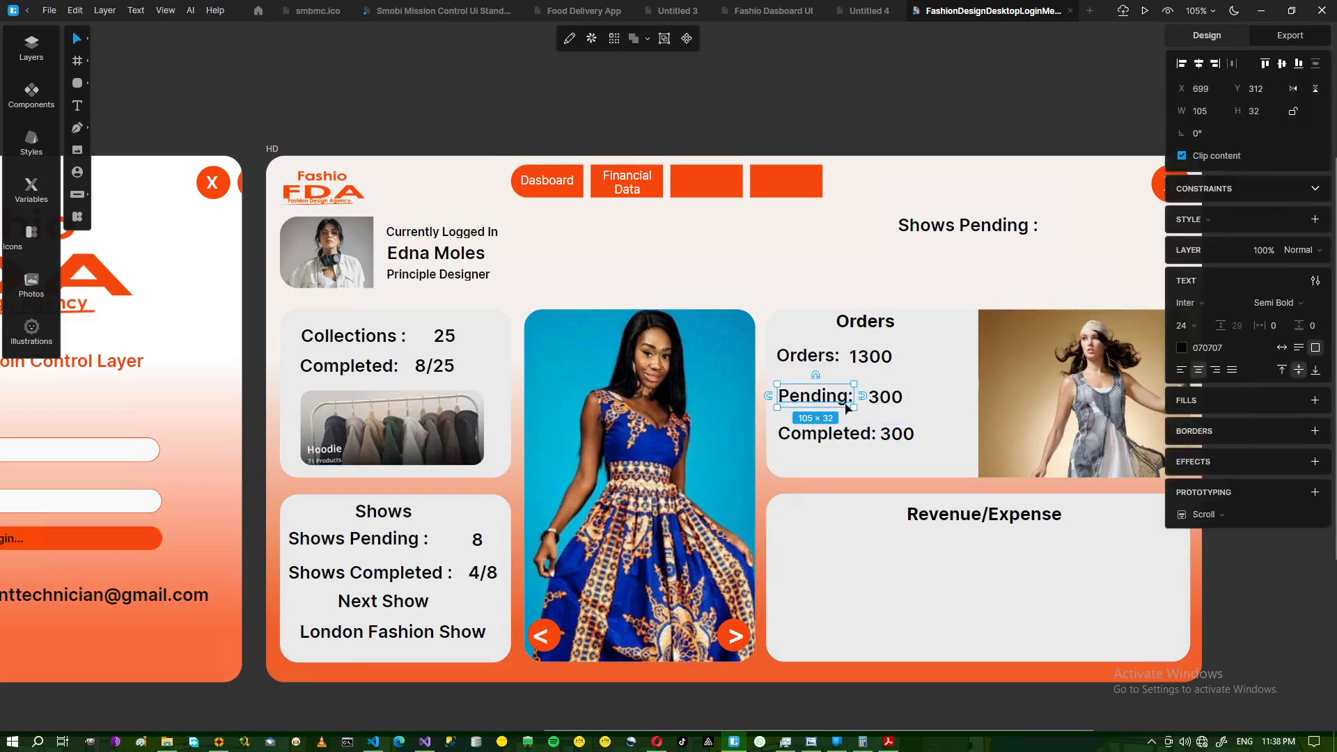
pyautogui.keyDown('shift'); pyautogui.click(875, 405); pyautogui.keyUp('shift')
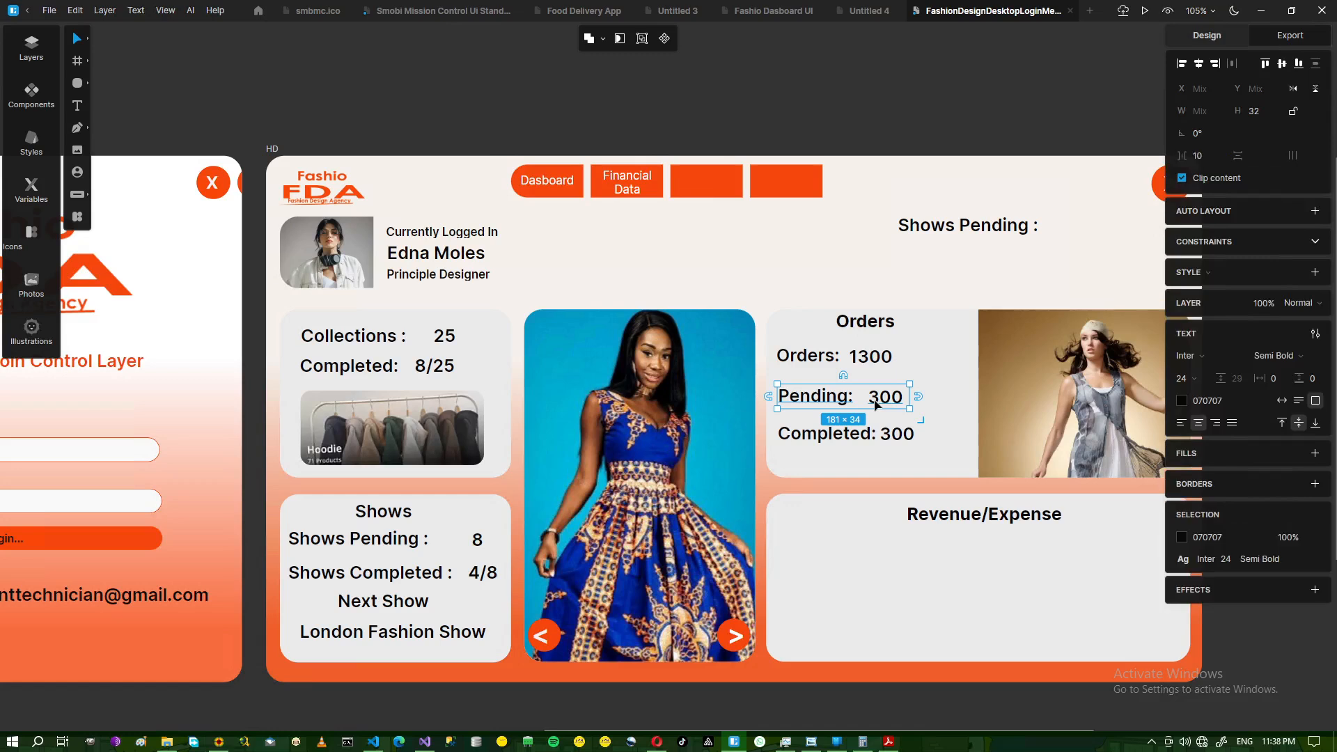
pyautogui.moveTo(876, 405); pyautogui.dragTo(1016, 407)
pyautogui.moveTo(922, 516); pyautogui.dragTo(832, 555)
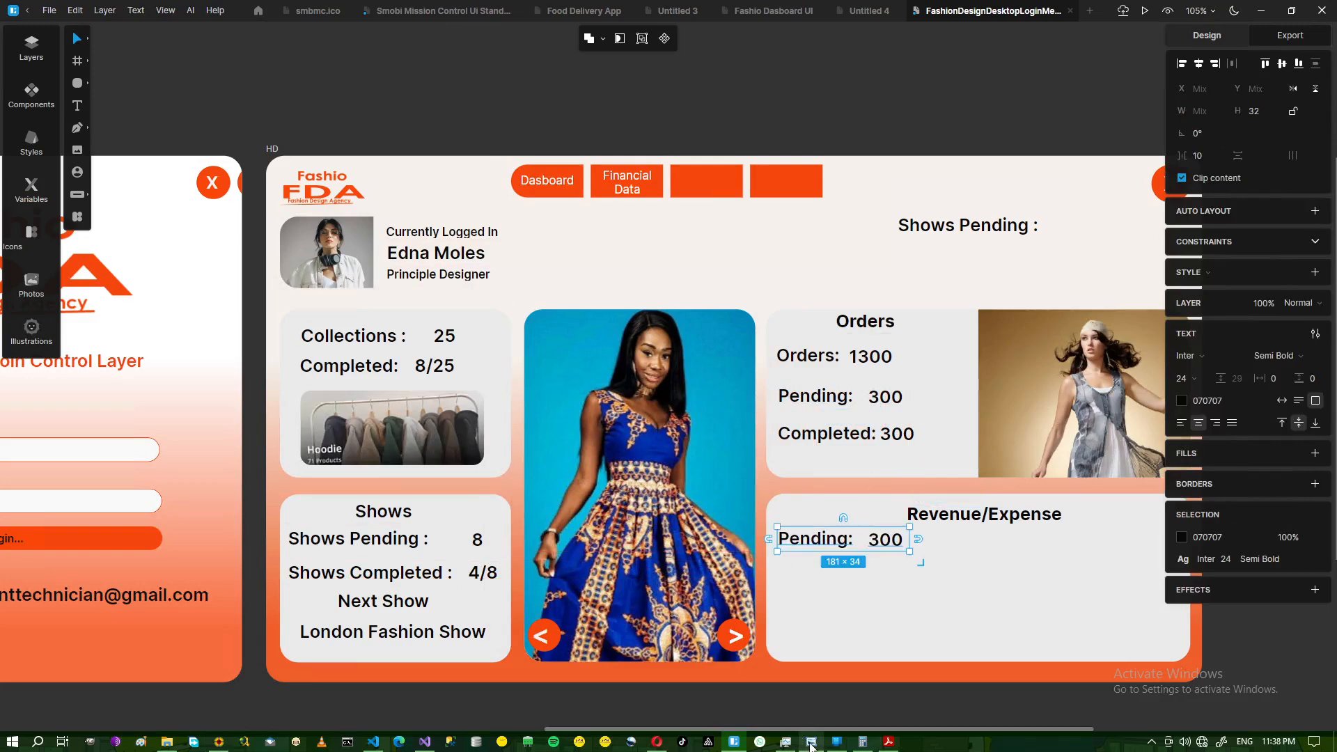
pyautogui.click(811, 742)
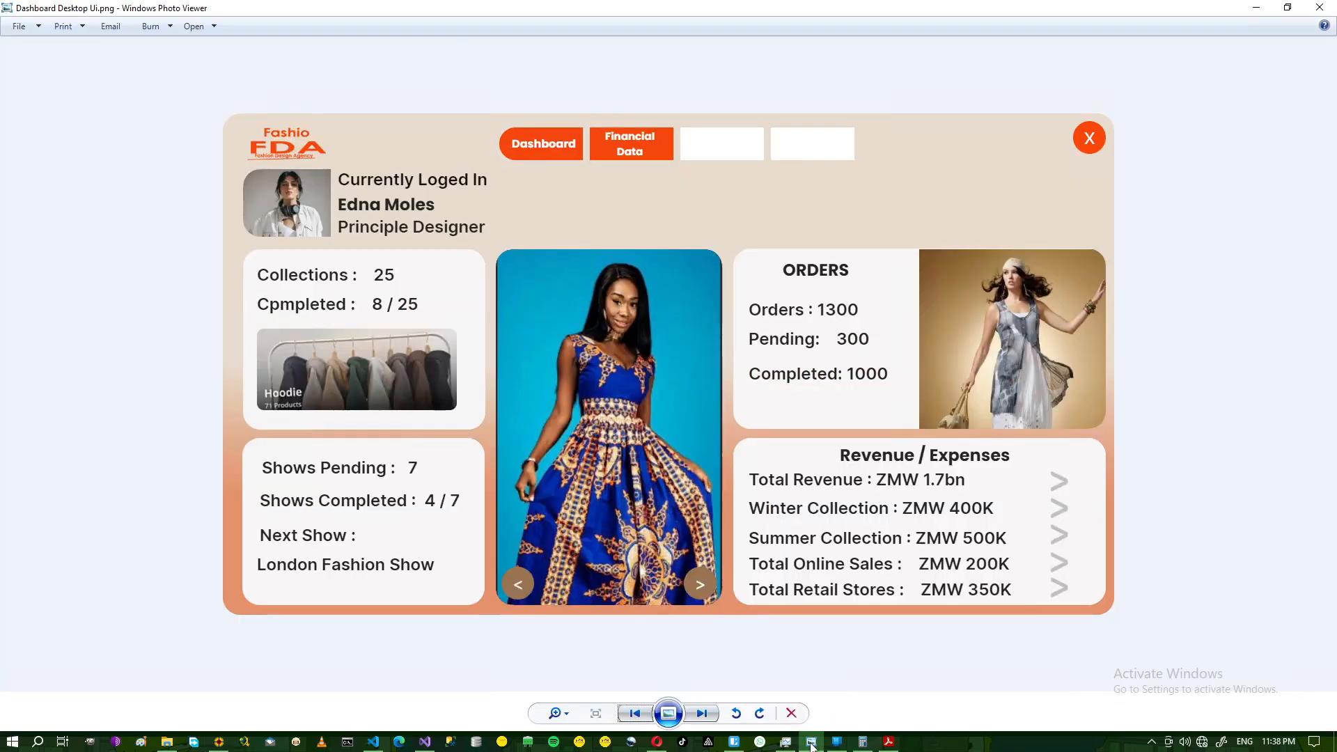
pyautogui.click(811, 744)
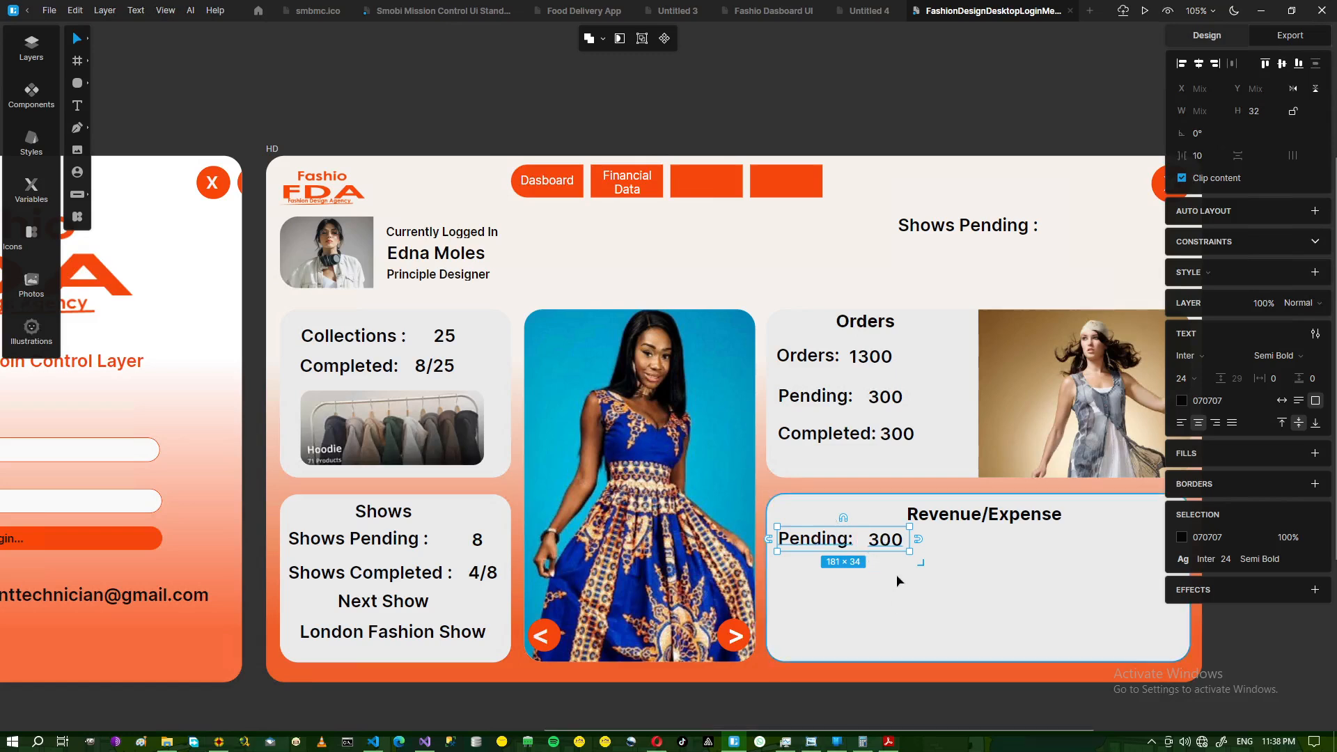
# - Retype the copied label as Total Revenue: and widen it onto one line
pyautogui.click(901, 570)
pyautogui.click(850, 543)
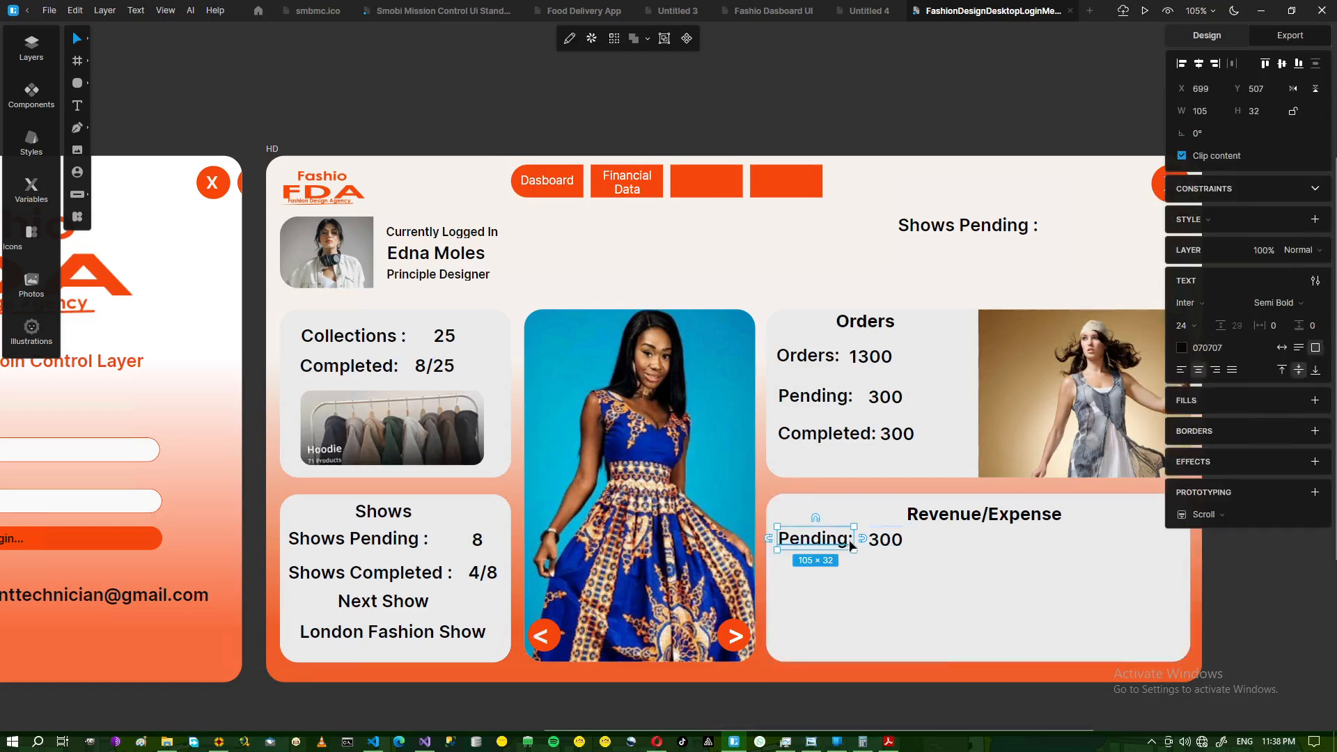
pyautogui.doubleClick(851, 544)
pyautogui.click(849, 542)
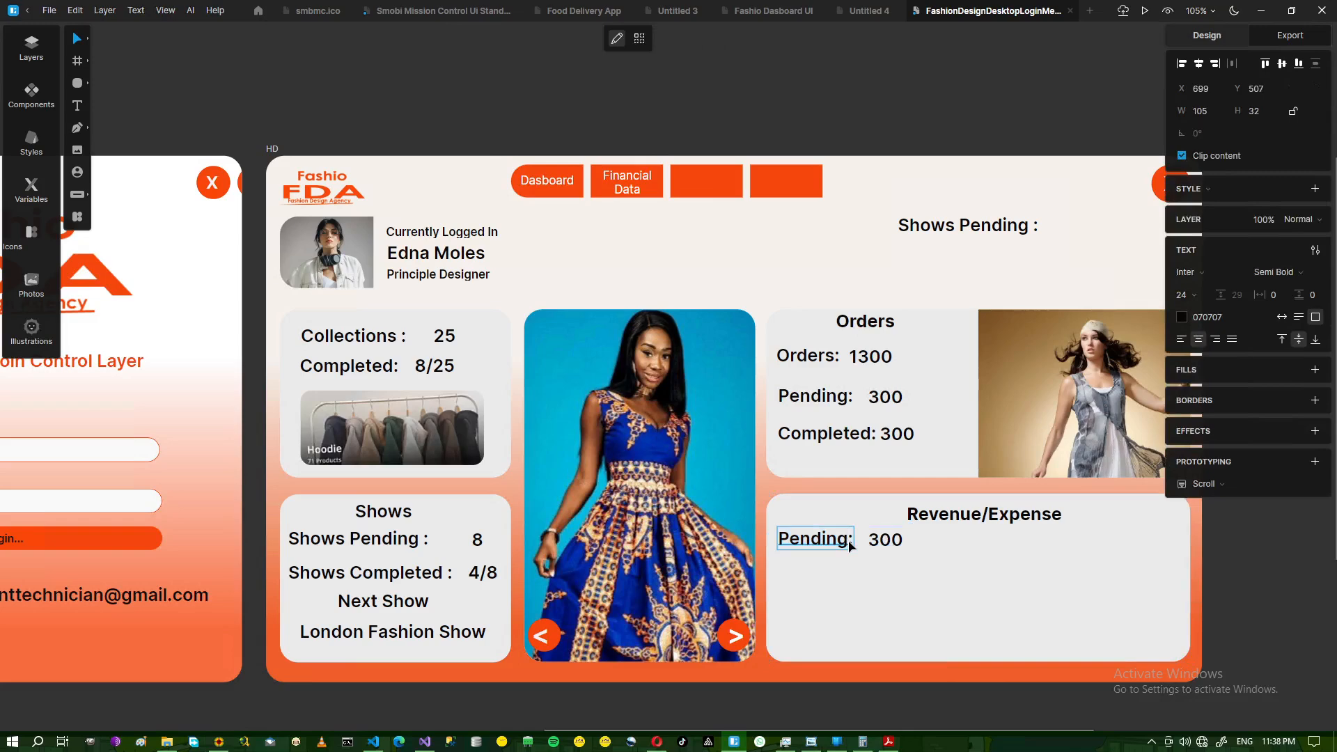
pyautogui.press('BackSpace')
pyautogui.press('BackSpace')
pyautogui.press('BackSpace')
pyautogui.press('BackSpace')
pyautogui.press('BackSpace')
pyautogui.press('BackSpace')
pyautogui.press('BackSpace')
pyautogui.write('Total Reve')
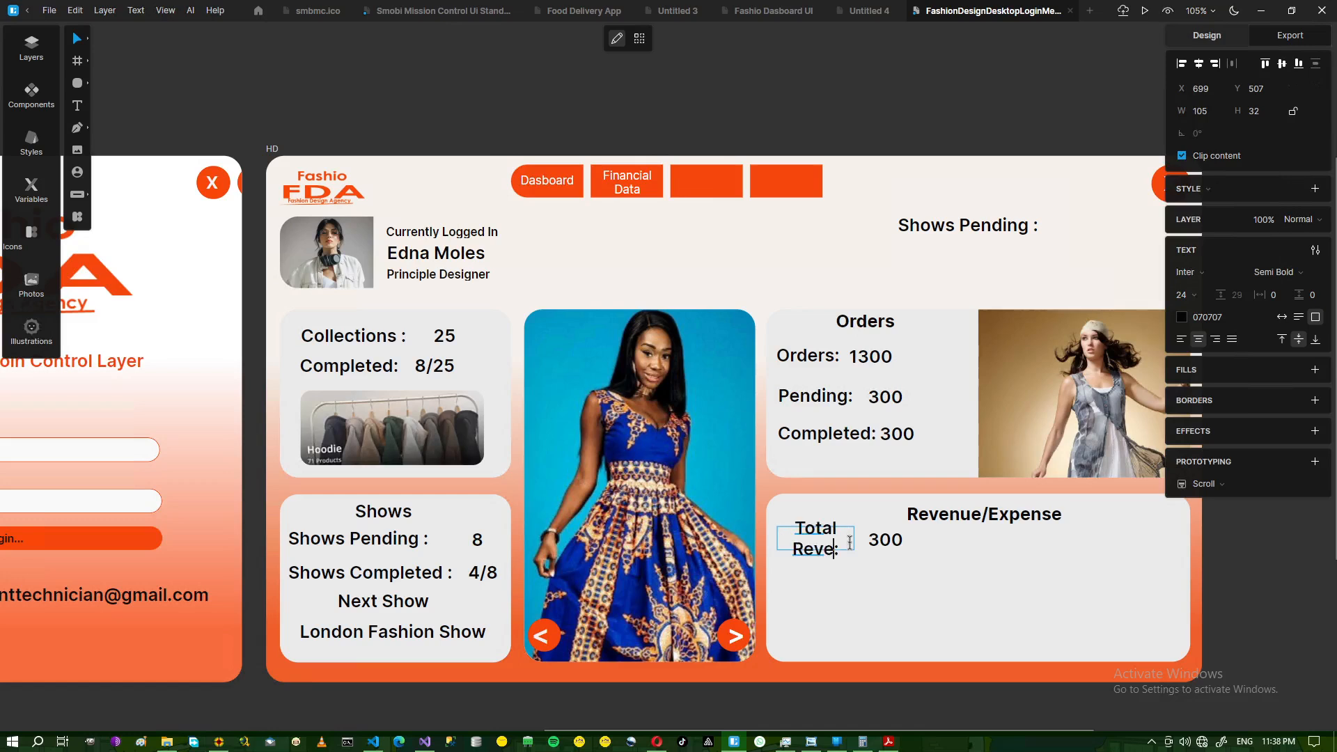
pyautogui.write('nue')
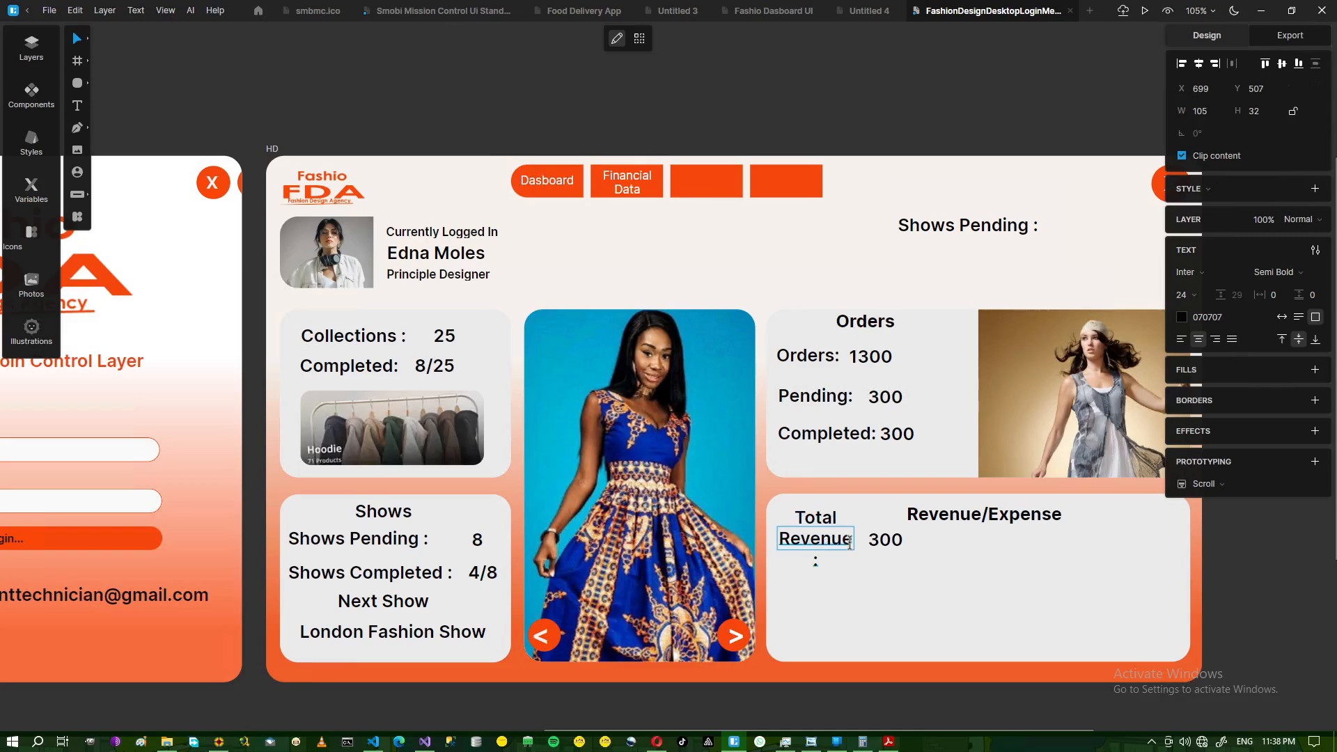
pyautogui.click(894, 568)
pyautogui.moveTo(854, 538); pyautogui.dragTo(942, 539)
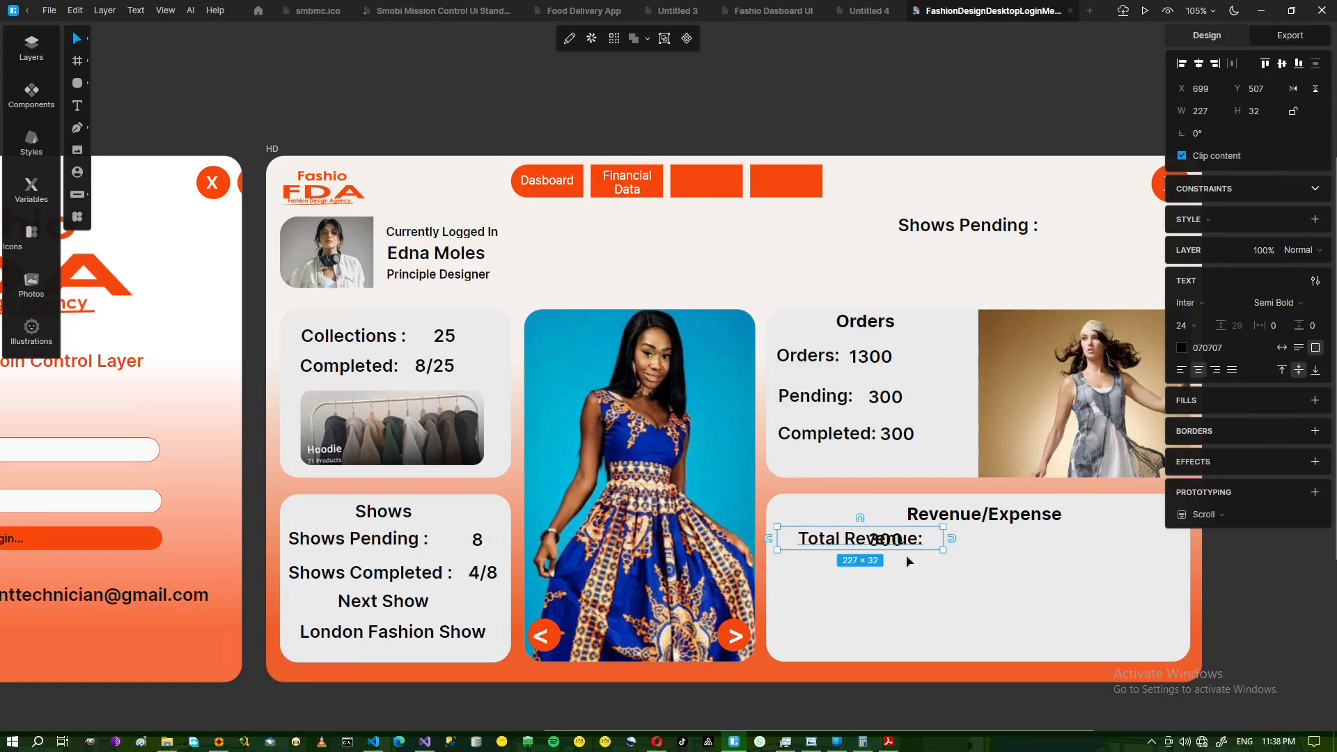
# - Nudge the 300 value right of Total Revenue: and compare with the reference image
pyautogui.click(887, 565)
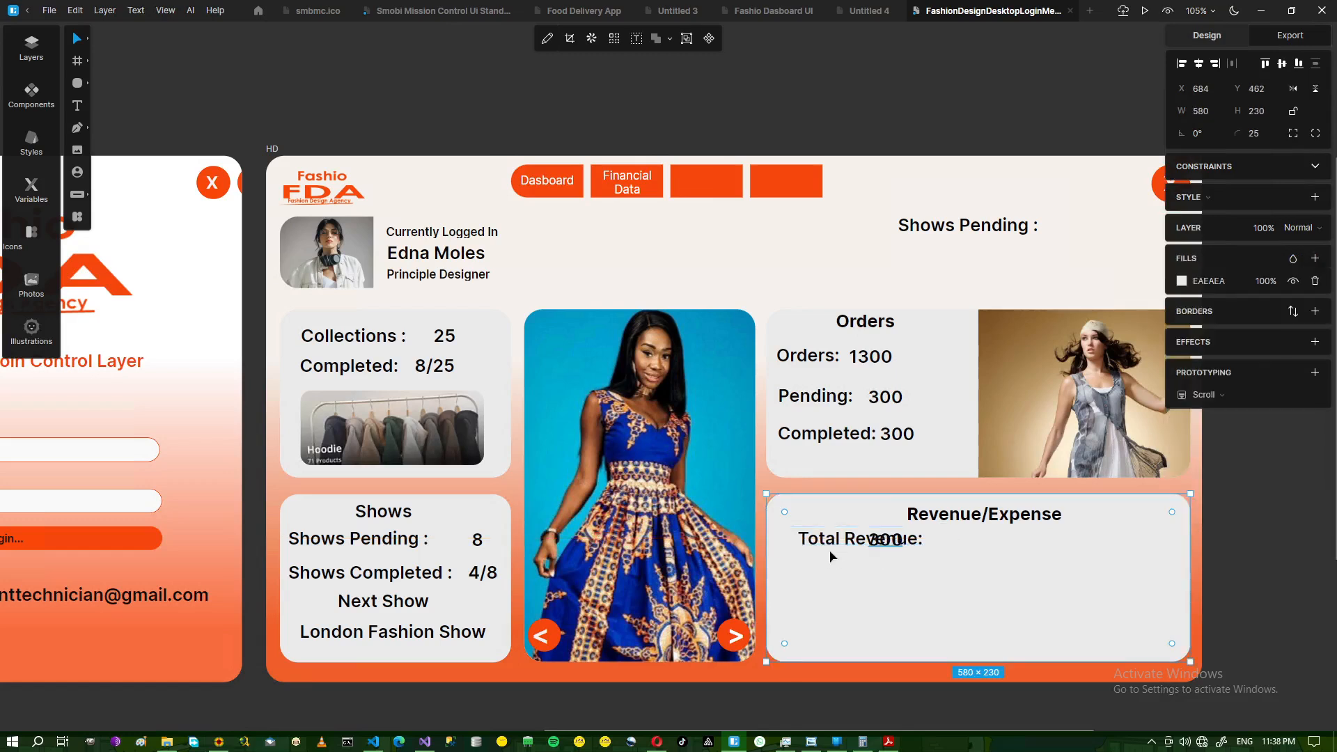
pyautogui.click(884, 543)
pyautogui.press('Right')
pyautogui.press('Right')
pyautogui.press('Right')
pyautogui.press('Right')
pyautogui.press('Right')
pyautogui.press('Right')
pyautogui.press('Right')
pyautogui.press('Right')
pyautogui.press('Right')
pyautogui.press('Right')
pyautogui.press('Right')
pyautogui.press('Right')
pyautogui.press('Right')
pyautogui.press('Right')
pyautogui.press('Right')
pyautogui.press('Right')
pyautogui.press('Right')
pyautogui.press('Right')
pyautogui.press('Right')
pyautogui.press('Right')
pyautogui.press('Right')
pyautogui.press('Right')
pyautogui.press('Right')
pyautogui.press('Right')
pyautogui.press('Right')
pyautogui.press('Right')
pyautogui.press('Right')
pyautogui.press('Right')
pyautogui.press('Right')
pyautogui.press('Right')
pyautogui.press('Right')
pyautogui.press('Right')
pyautogui.press('Right')
pyautogui.press('Right')
pyautogui.press('Right')
pyautogui.press('Right')
pyautogui.press('Right')
pyautogui.press('Right')
pyautogui.press('Right')
pyautogui.press('Right')
pyautogui.press('Right')
pyautogui.press('Right')
pyautogui.press('Right')
pyautogui.press('Right')
pyautogui.press('Right')
pyautogui.press('Right')
pyautogui.press('Right')
pyautogui.press('Right')
pyautogui.press('Right')
pyautogui.press('Right')
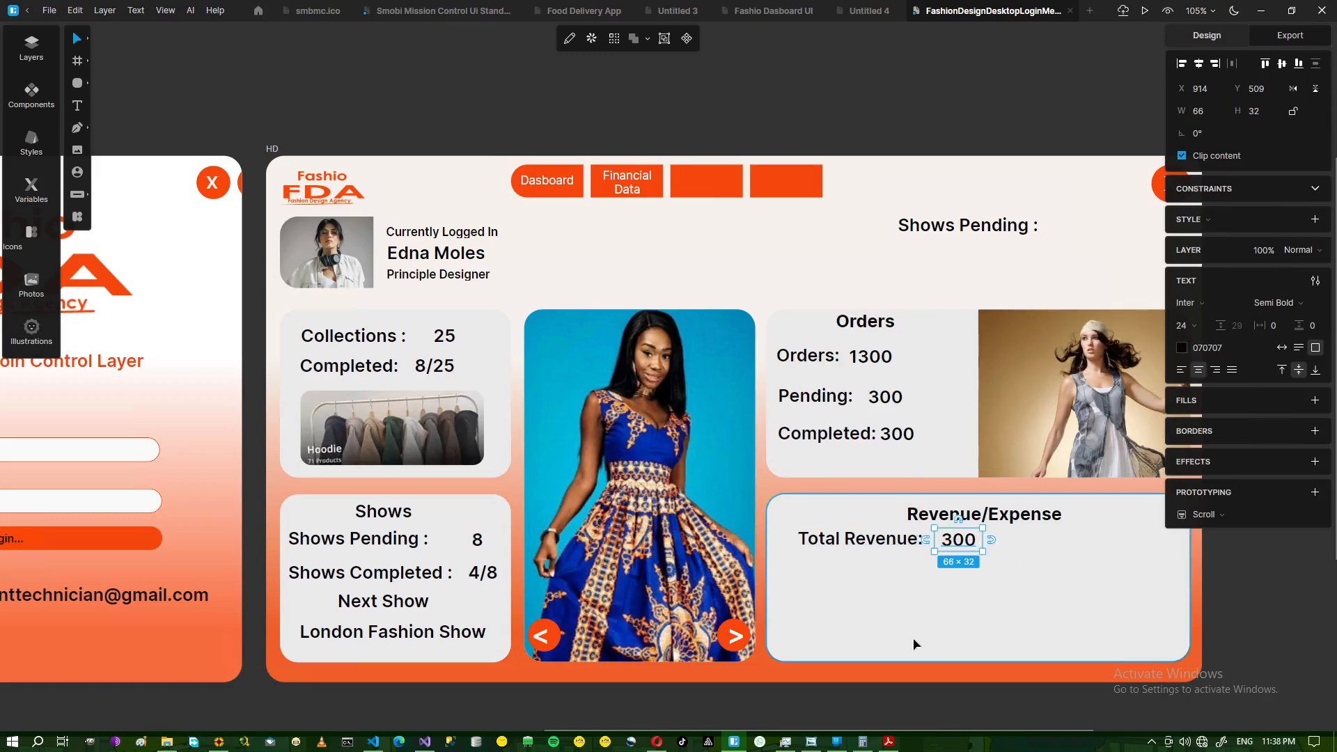
pyautogui.click(913, 635)
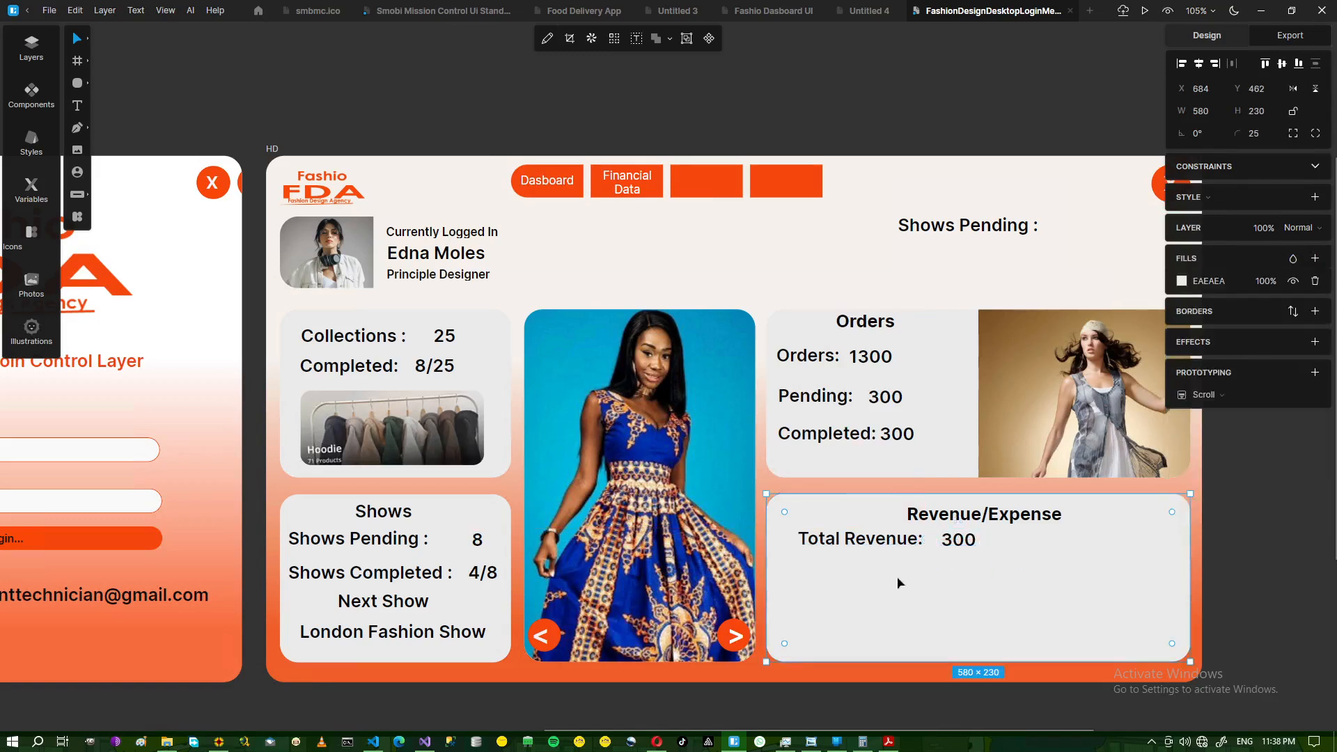
pyautogui.click(811, 742)
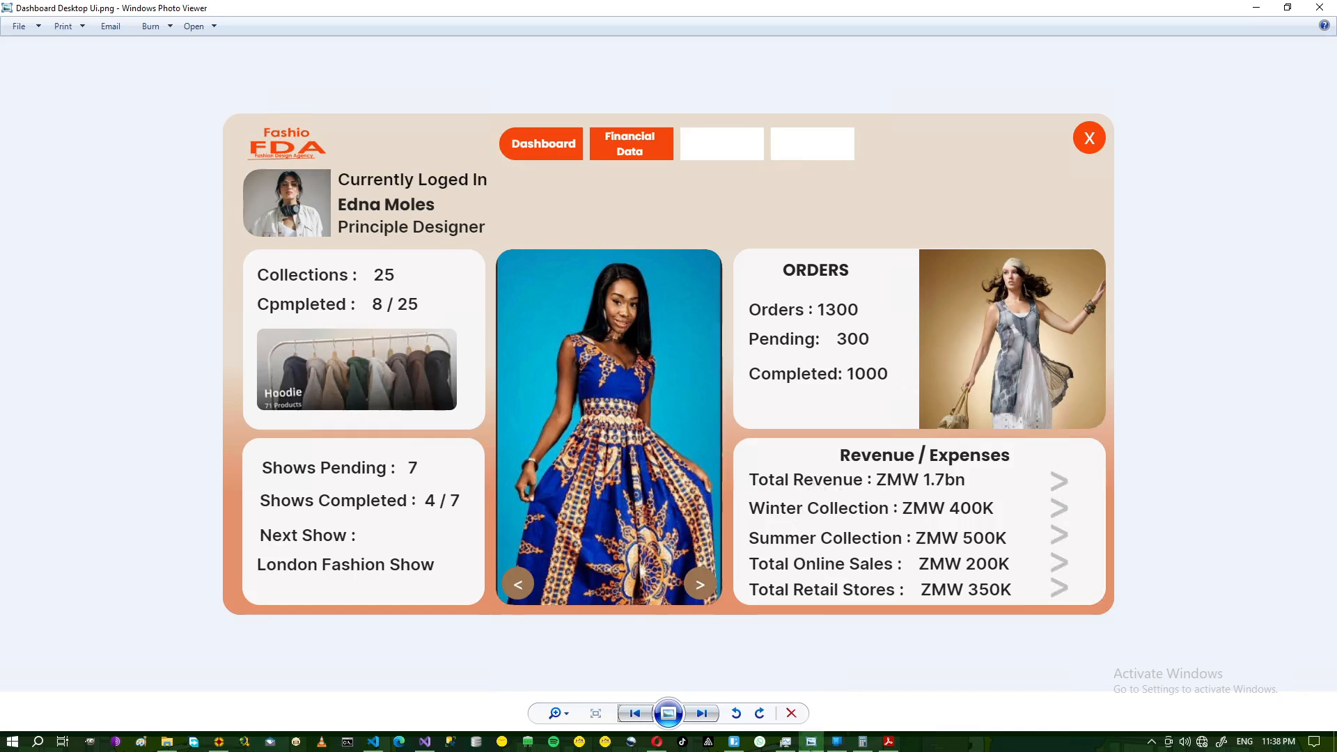
# - Add a Winter Collection label below Total Revenue: by duplicating and retyping it
pyautogui.click(734, 742)
pyautogui.click(857, 547)
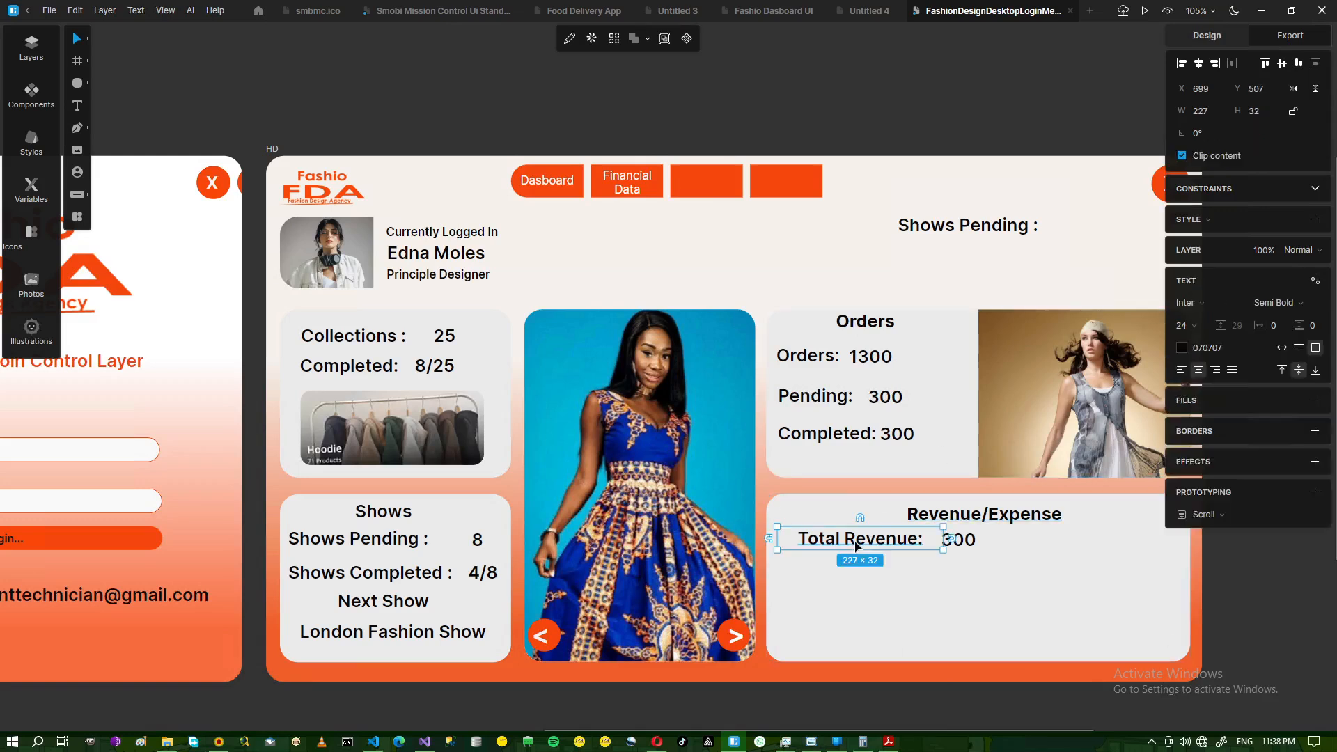
pyautogui.hotkey('ctrl', 'd')
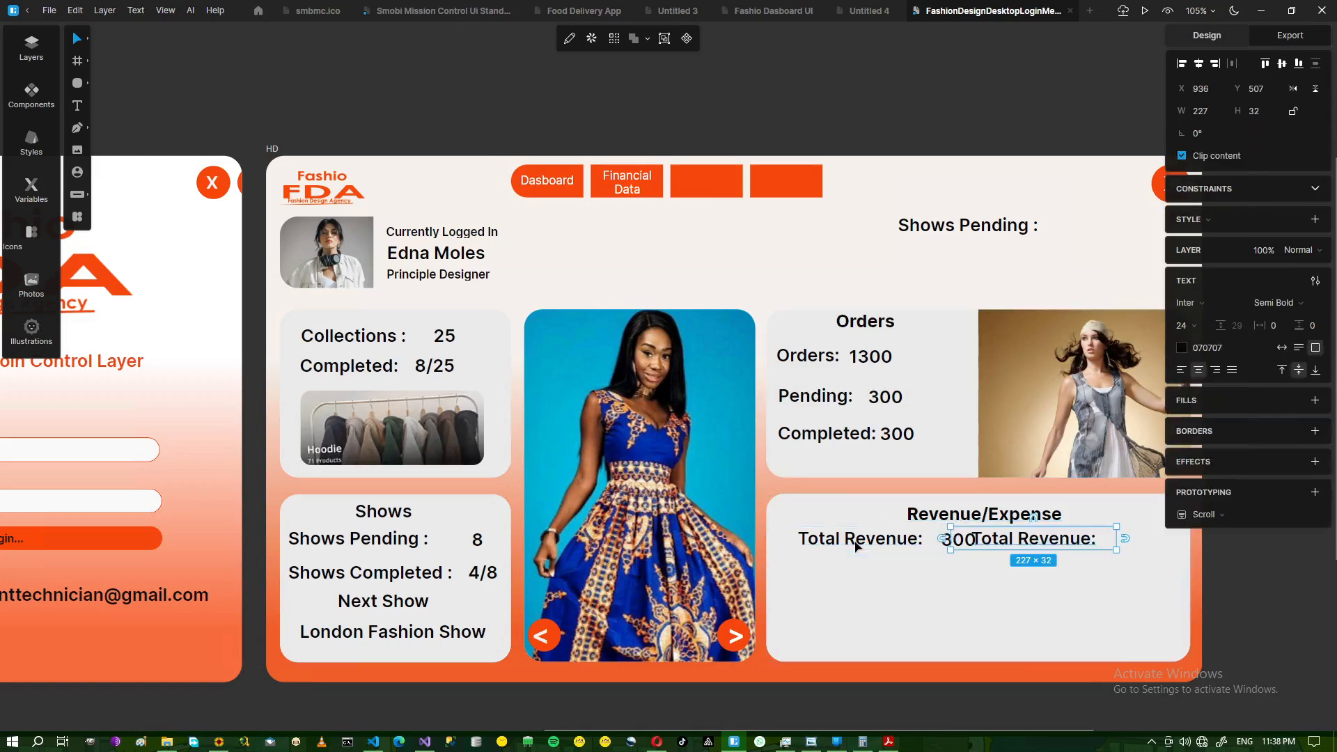
pyautogui.moveTo(1048, 549); pyautogui.dragTo(879, 586)
pyautogui.doubleClick(866, 572)
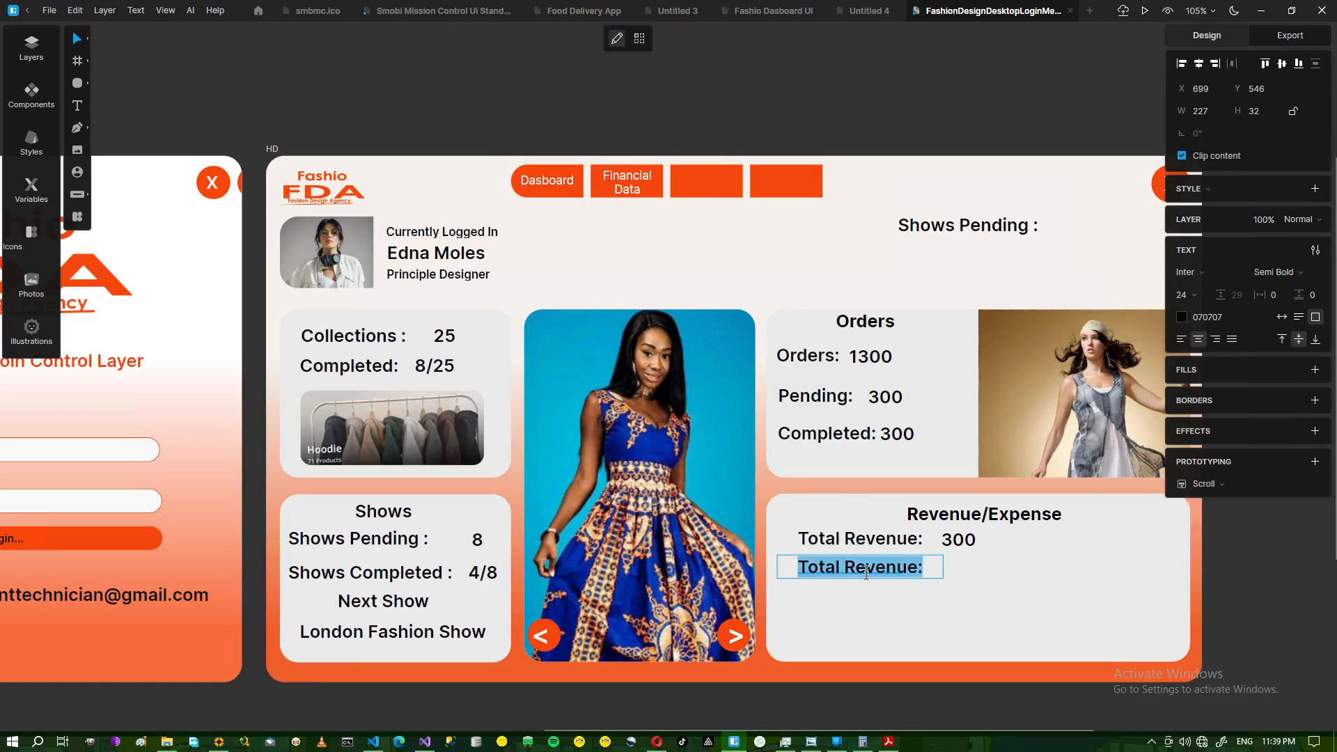
pyautogui.write('Winter Collect')
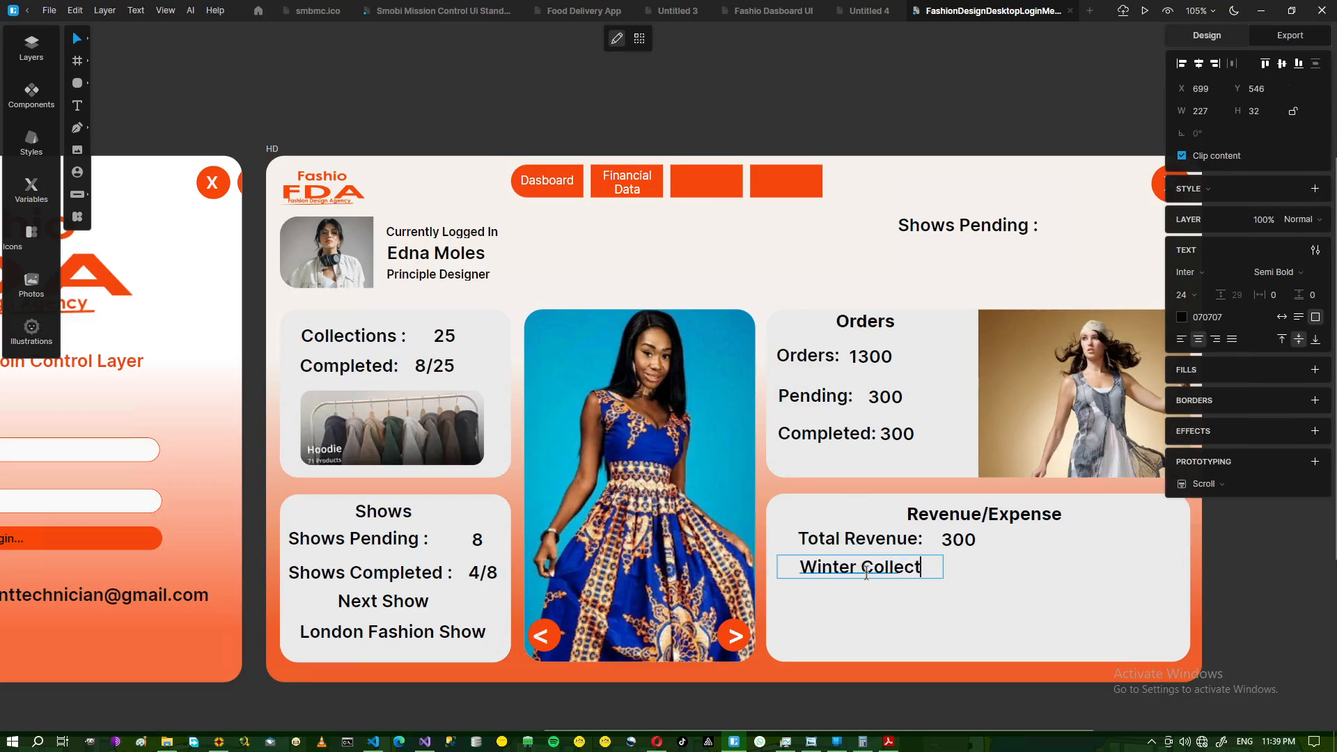
pyautogui.write('ion')
pyautogui.press('Escape')
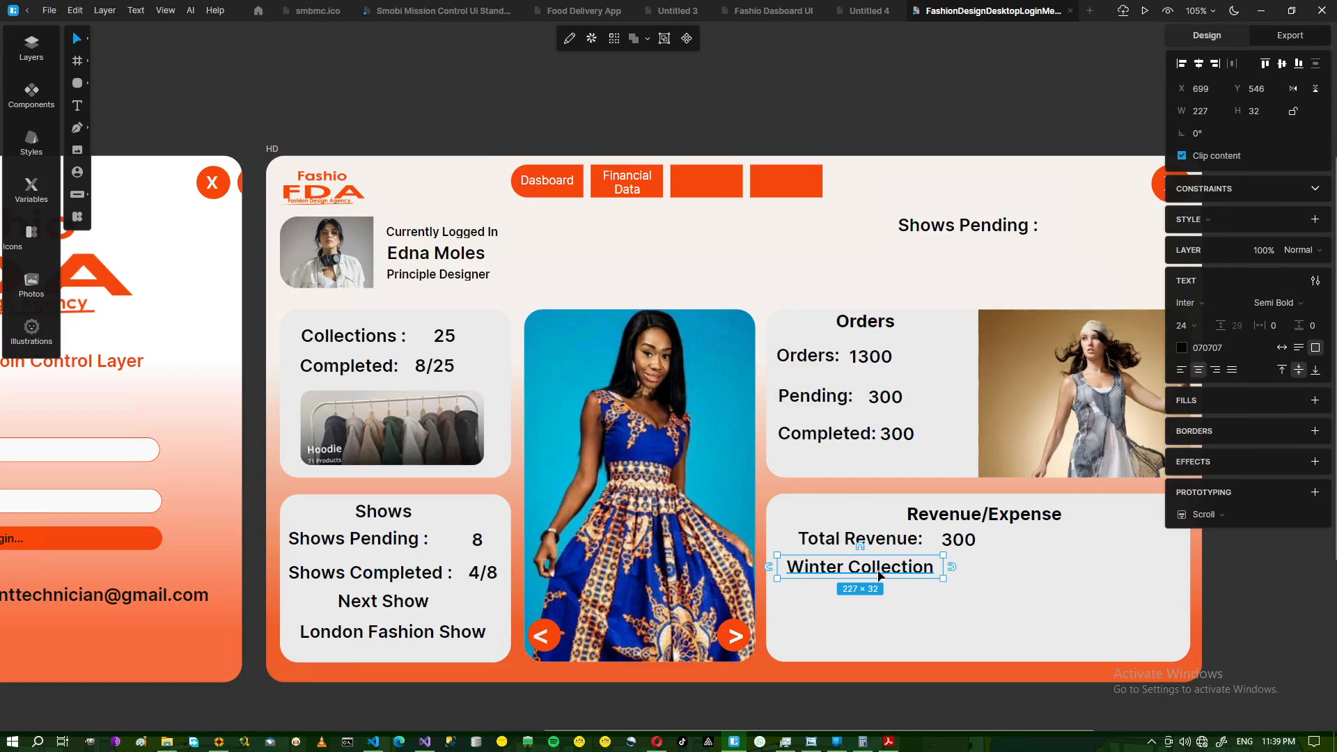
# - Duplicate Winter Collection beneath itself and change the copy to Summer Collection
pyautogui.hotkey('ctrl', 'd')
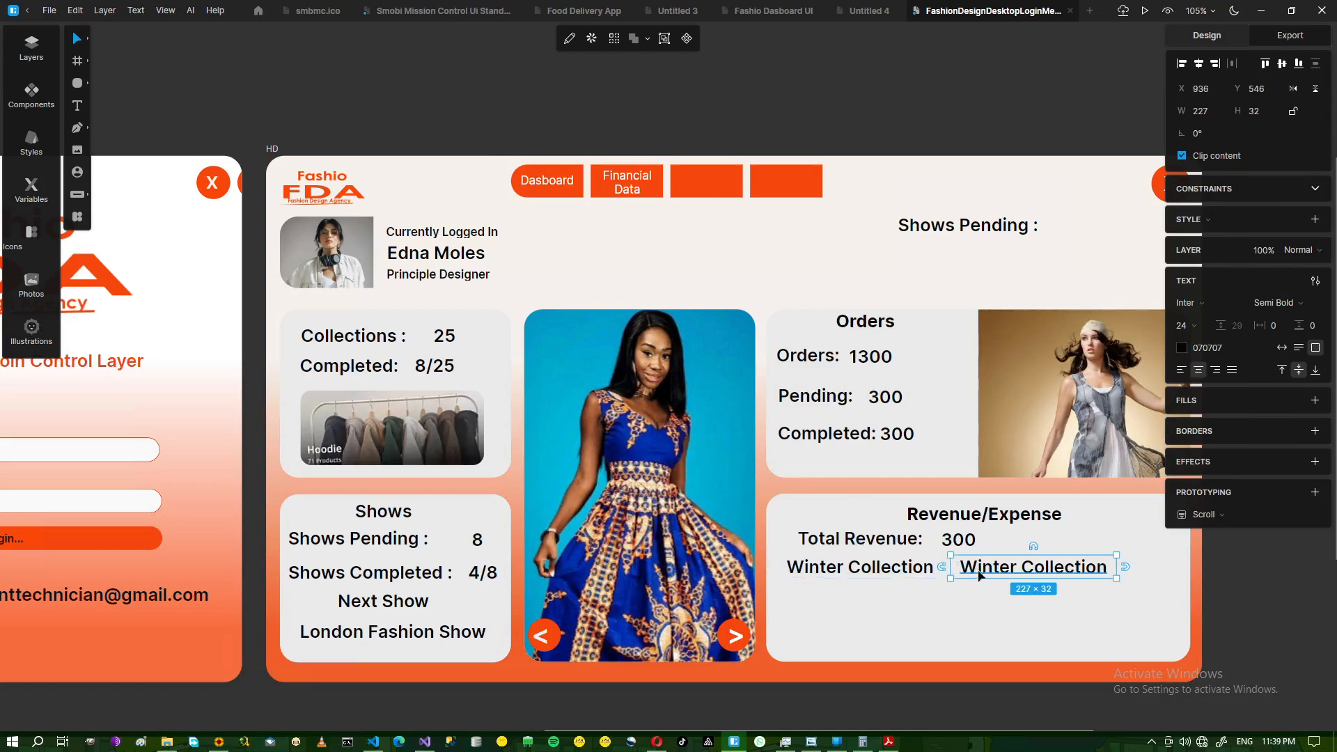
pyautogui.moveTo(967, 577); pyautogui.dragTo(815, 603)
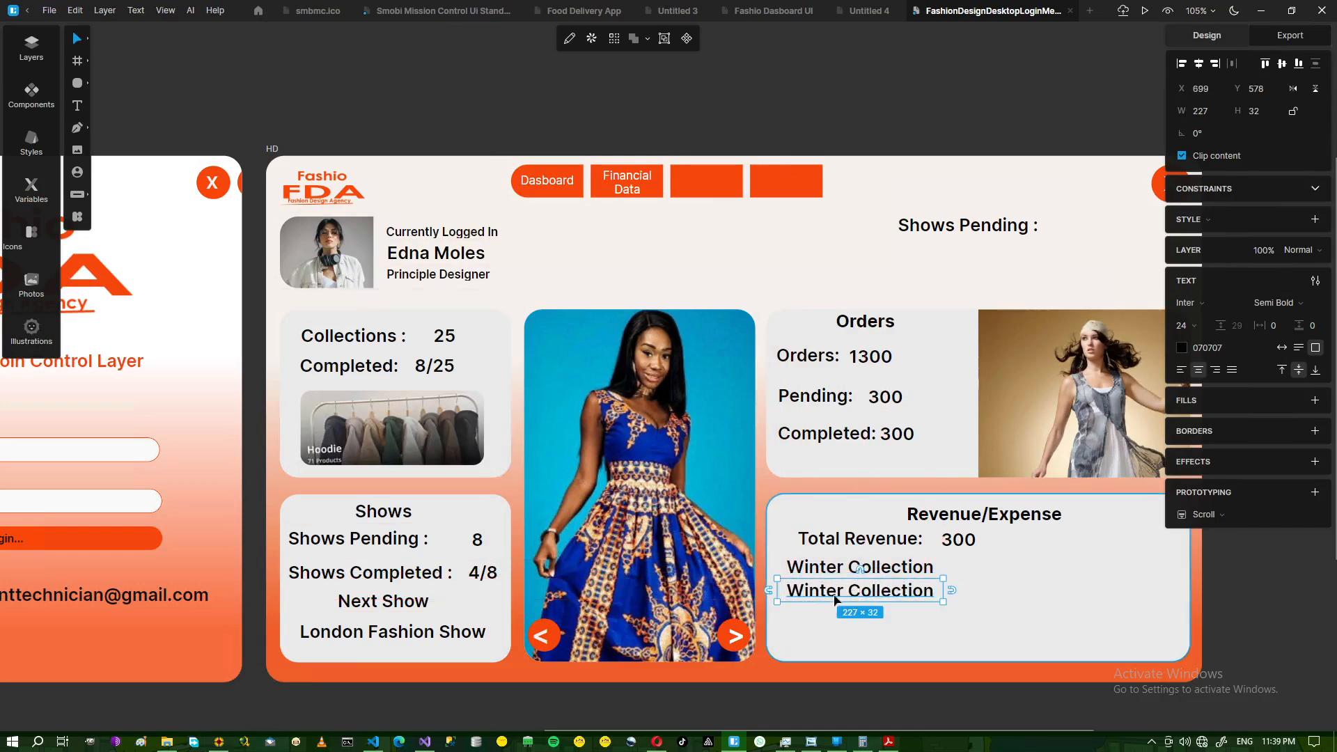
pyautogui.doubleClick(839, 596)
pyautogui.click(844, 595)
pyautogui.hotkey('shift', 'Left')
pyautogui.hotkey('shift', 'Left')
pyautogui.hotkey('shift', 'Left')
pyautogui.hotkey('shift', 'Left')
pyautogui.hotkey('shift', 'Left')
pyautogui.hotkey('shift', 'Left')
pyautogui.write('Summer')
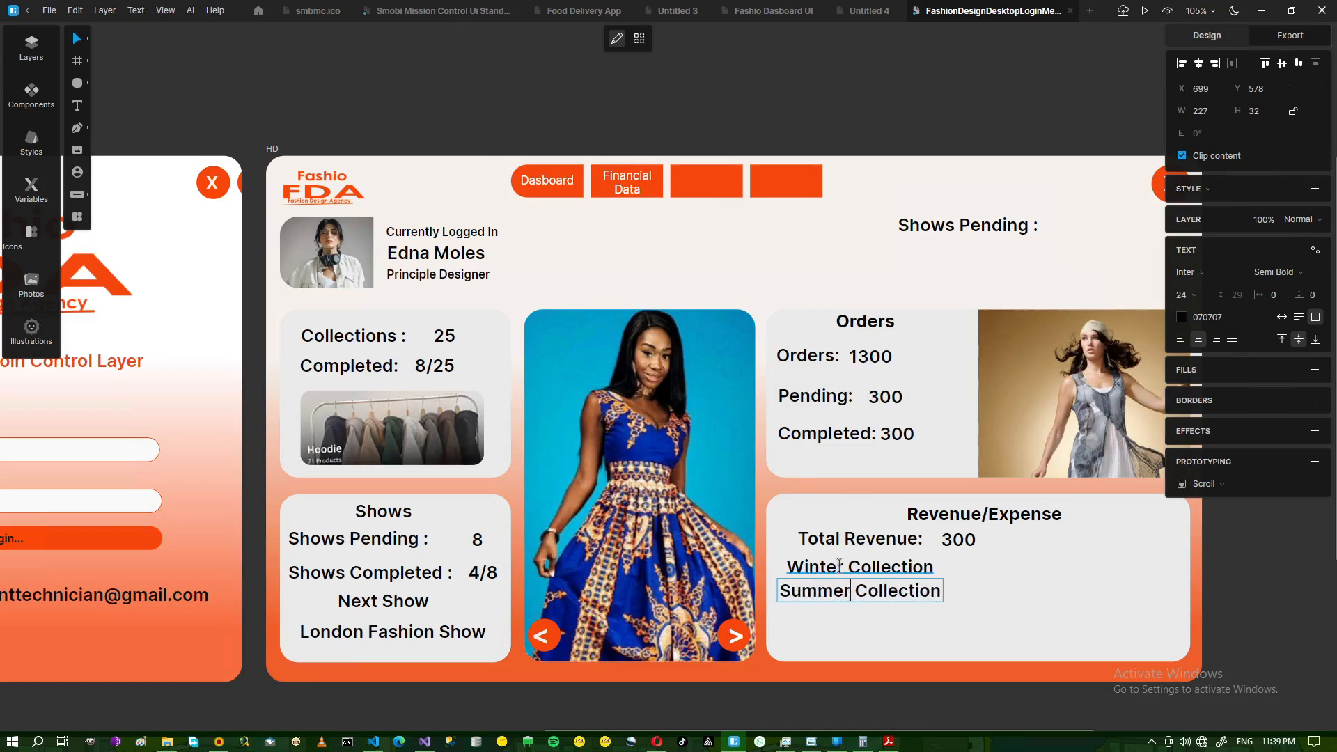
pyautogui.press('Escape')
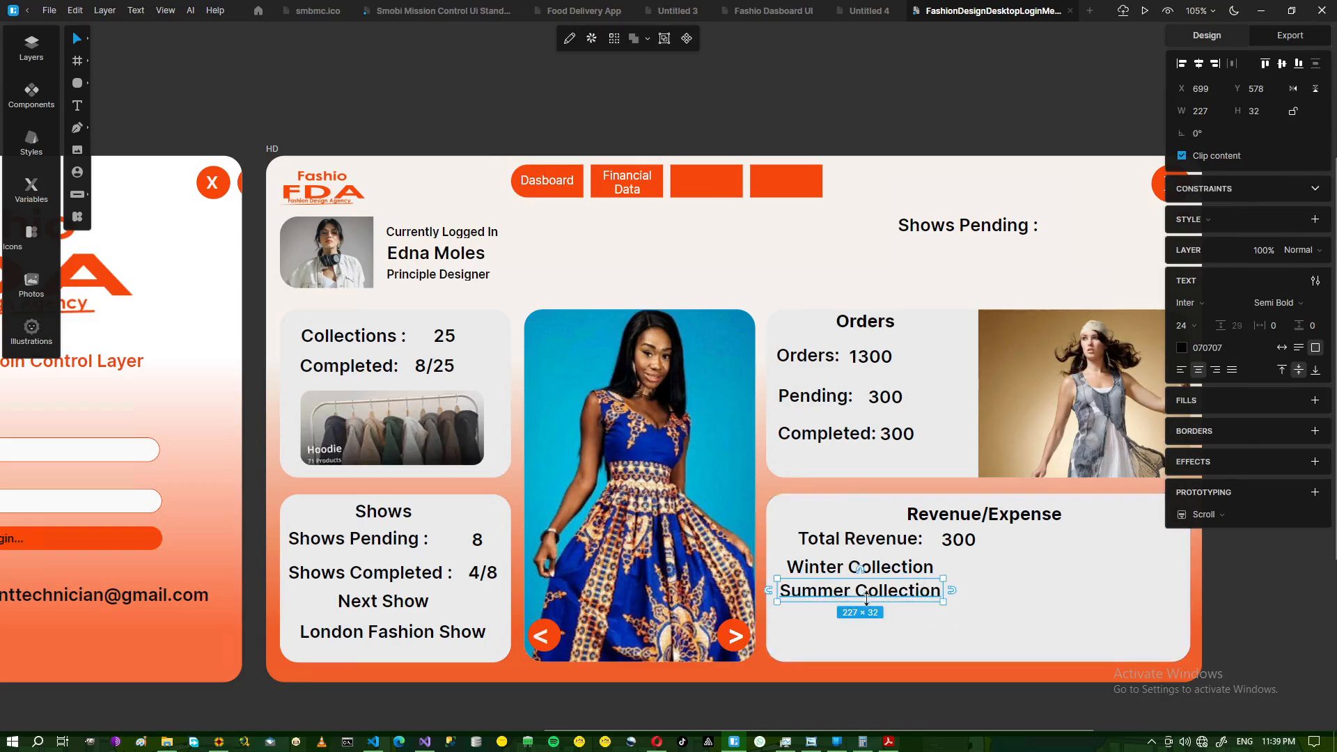
pyautogui.moveTo(851, 597); pyautogui.dragTo(851, 606)
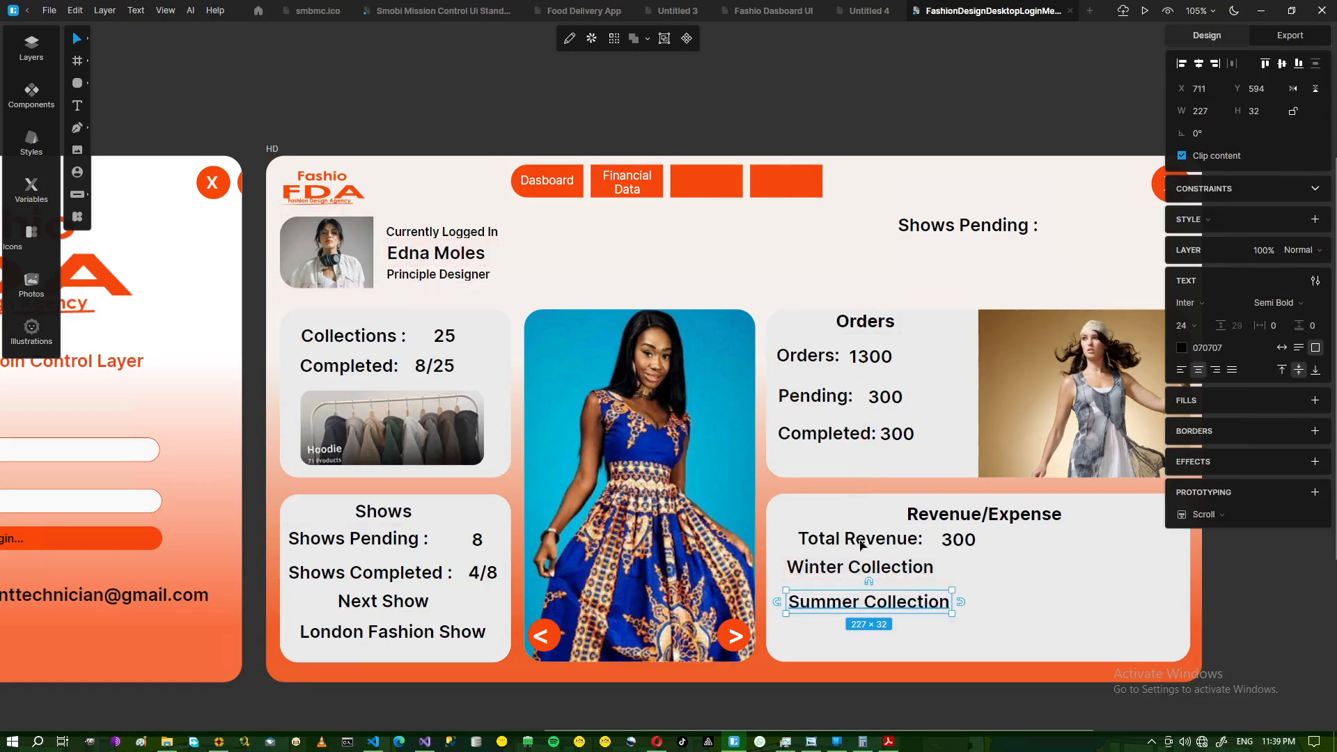
# - Realign the Total Revenue:, Winter Collection and Summer Collection labels against the reference image
pyautogui.click(853, 543)
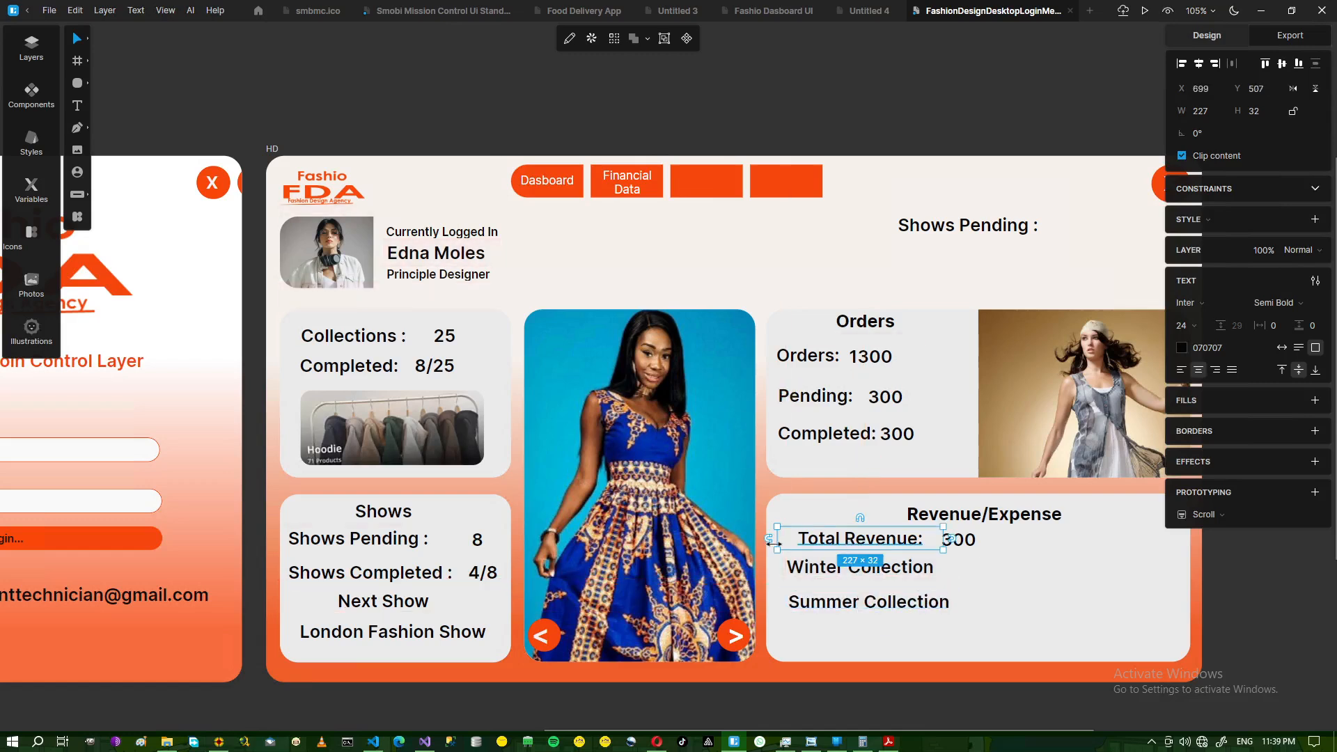
pyautogui.moveTo(773, 542); pyautogui.dragTo(866, 599)
pyautogui.click(828, 568)
pyautogui.click(850, 603)
pyautogui.click(838, 583)
pyautogui.click(861, 609)
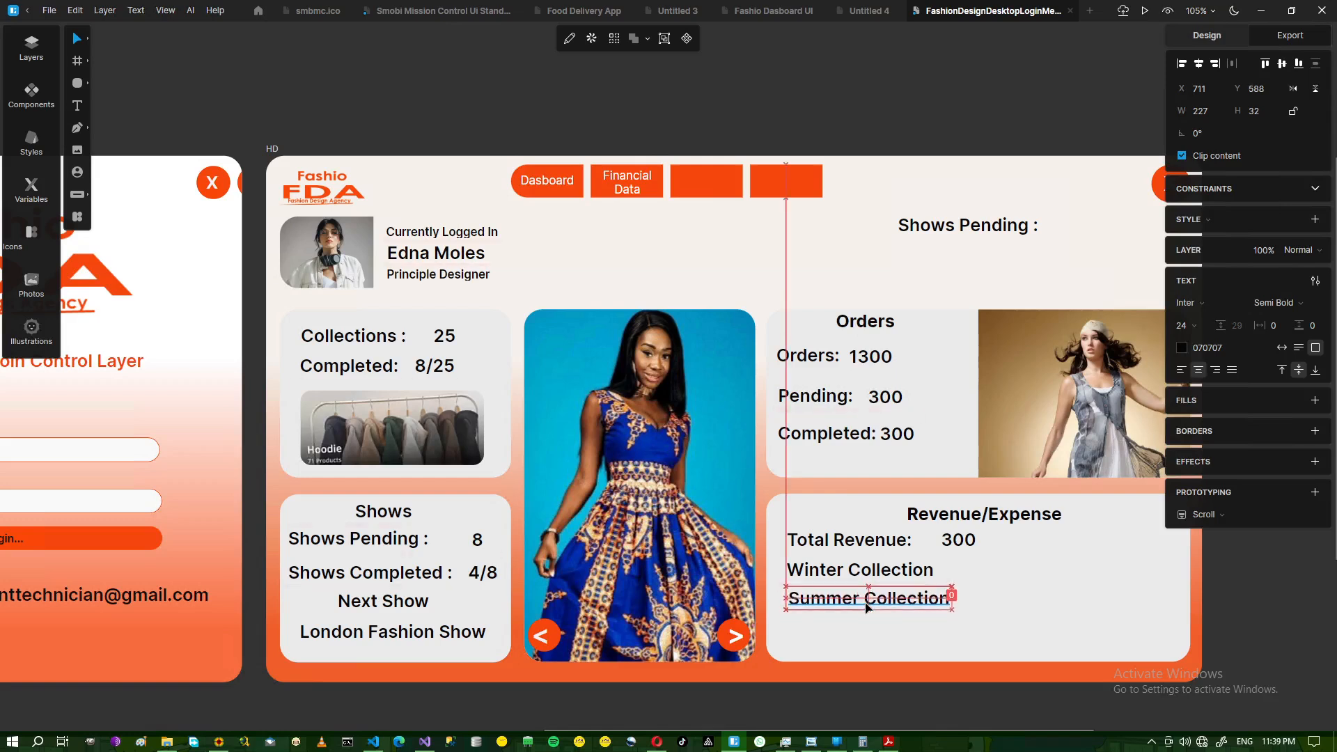
pyautogui.click(812, 744)
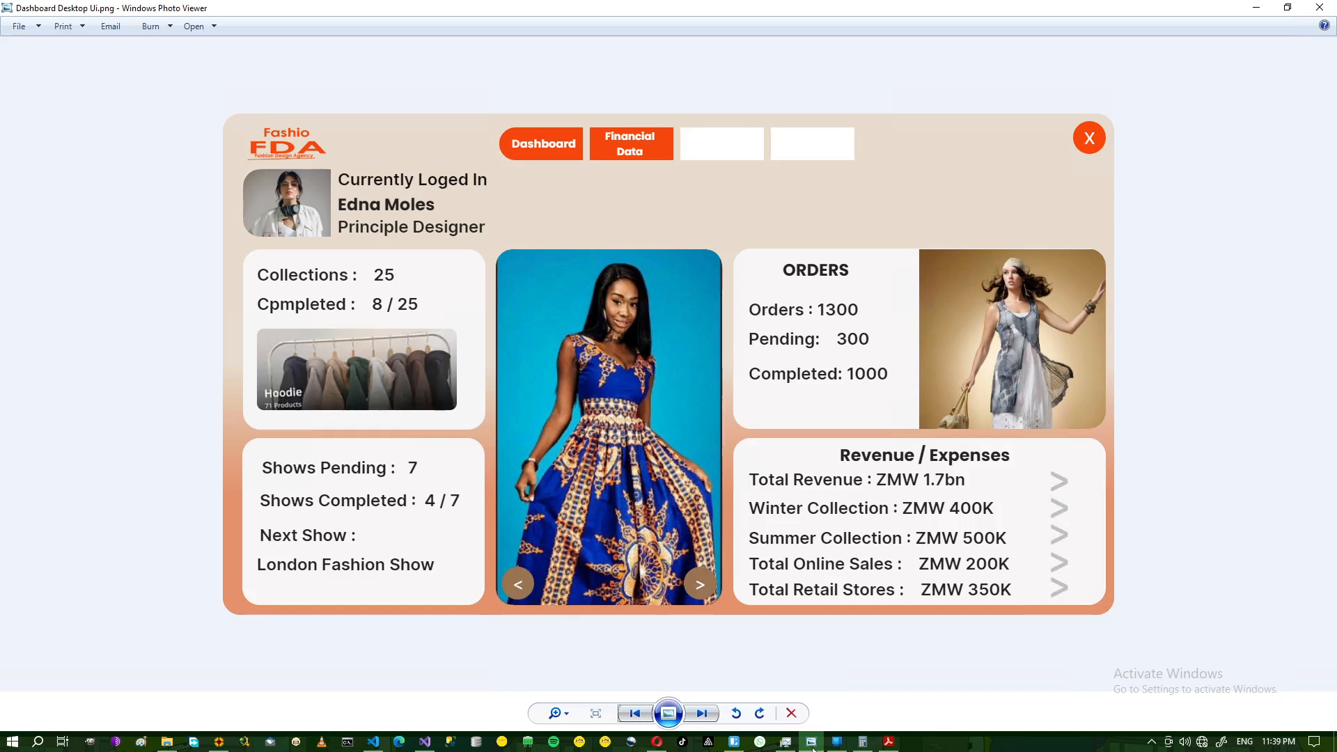
pyautogui.click(812, 744)
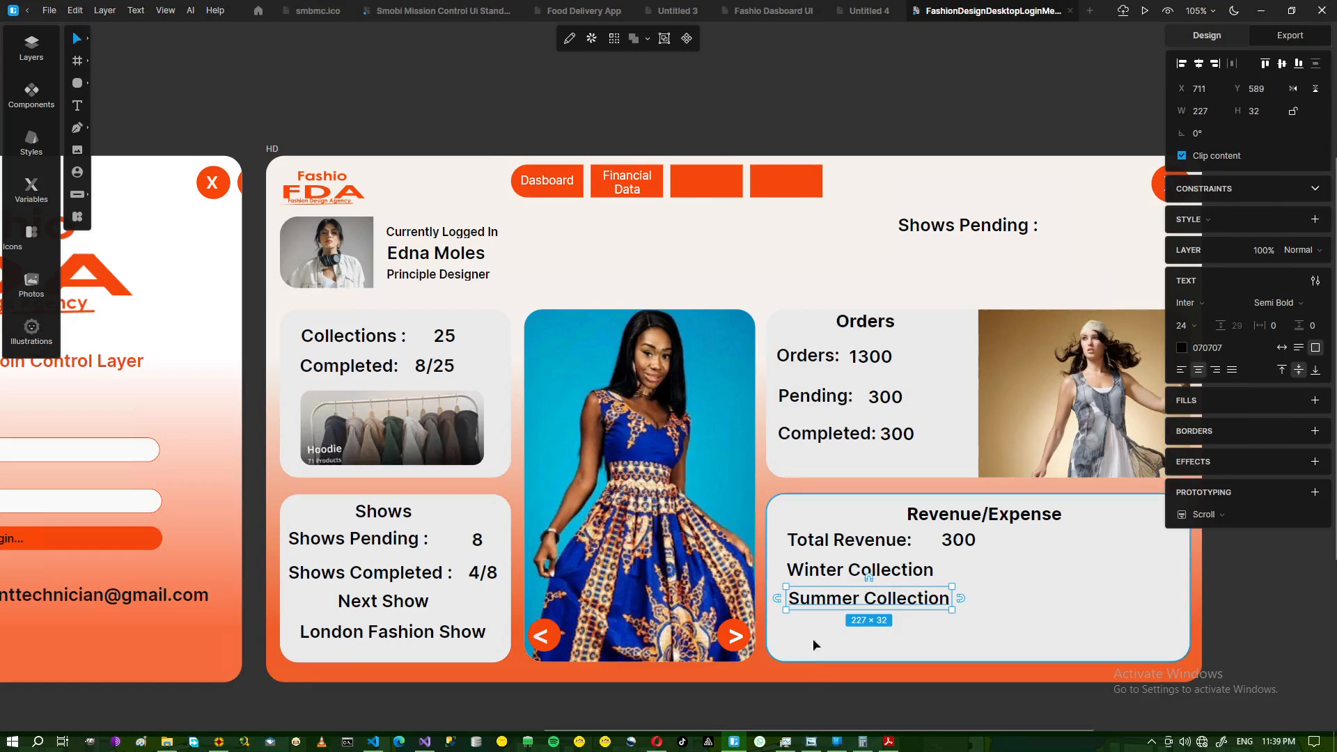
# - Duplicate the Summer Collection line and place the copy directly beneath it
pyautogui.hotkey('ctrl', 'd')
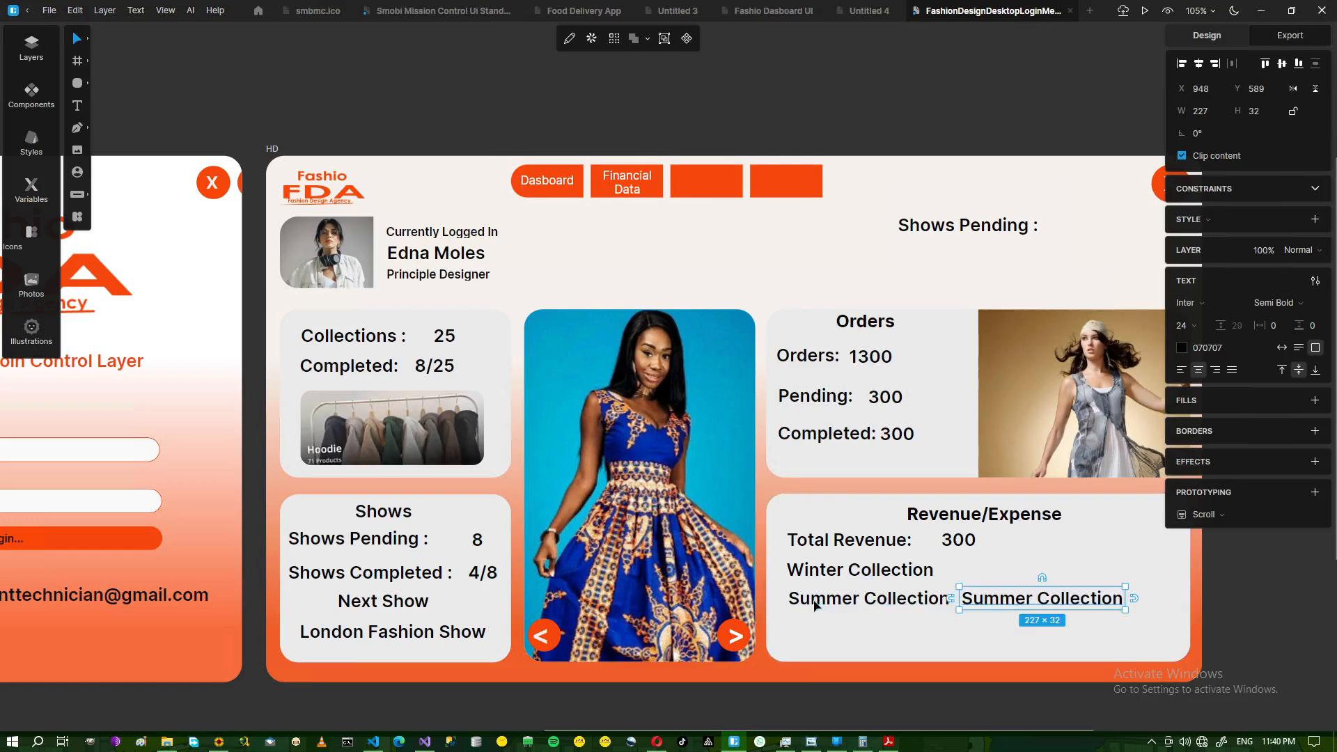
pyautogui.moveTo(994, 610); pyautogui.dragTo(825, 631)
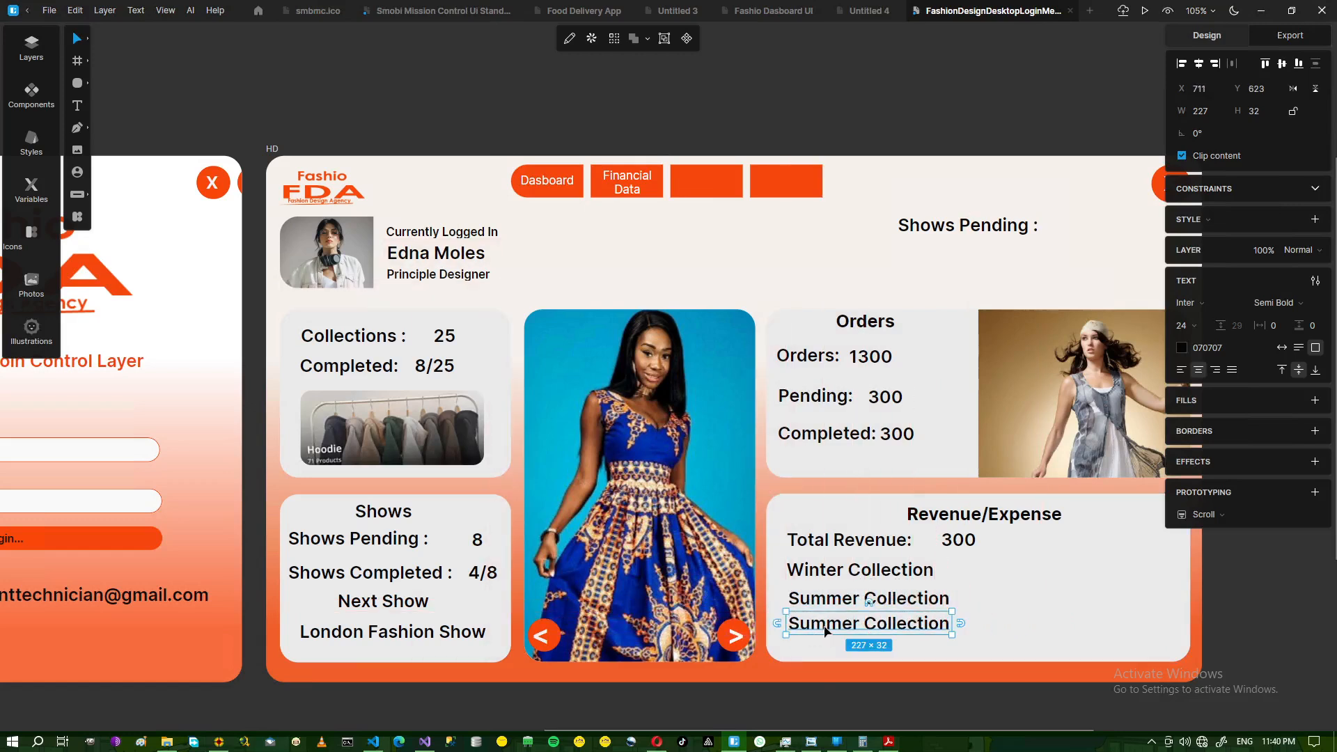
pyautogui.click(815, 743)
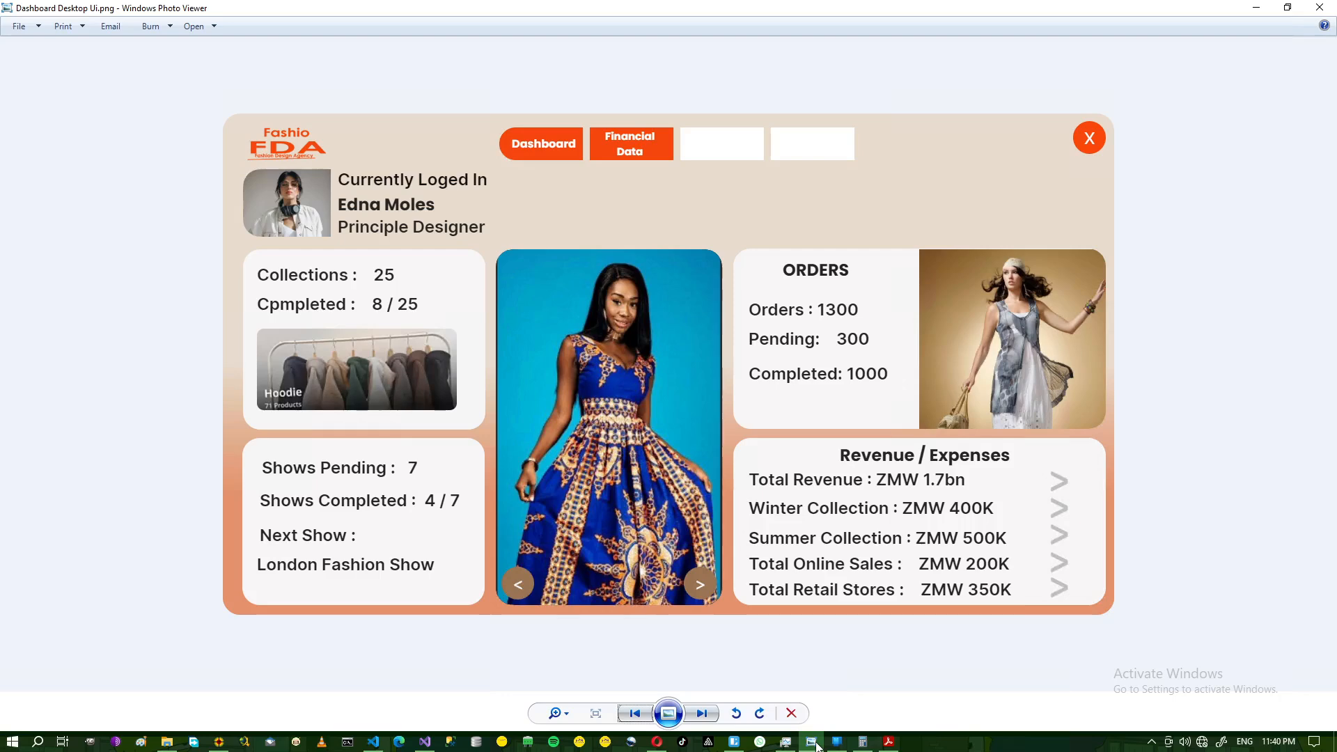
pyautogui.click(815, 744)
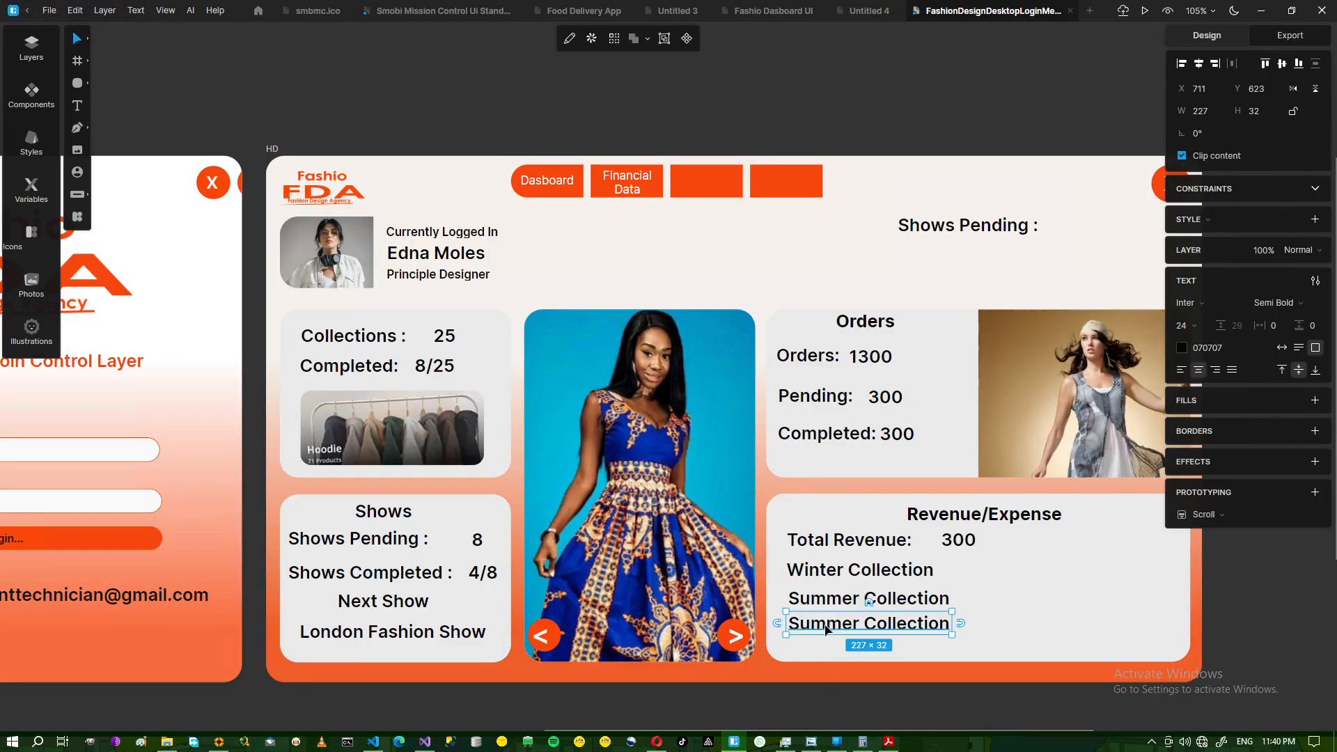
# - Retype the extra line as Total Online Sales
pyautogui.doubleClick(826, 630)
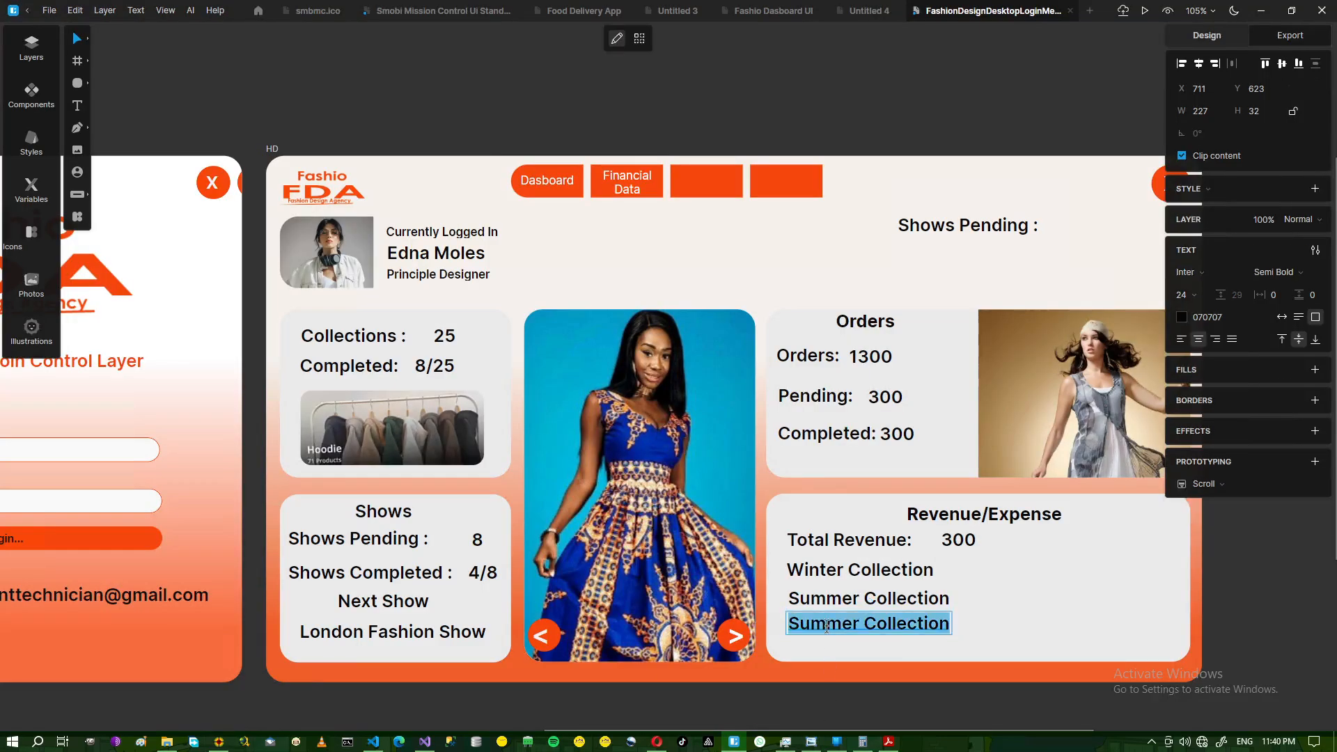
pyautogui.write('Total')
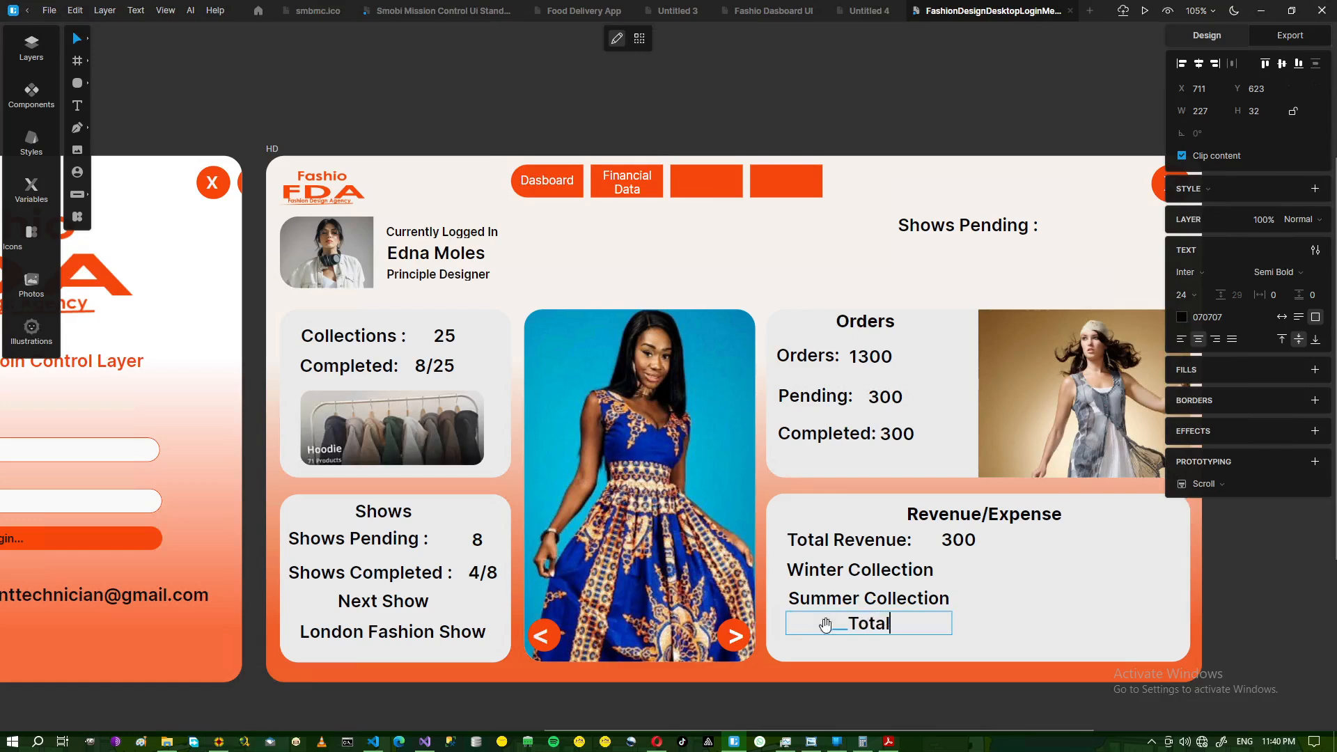
pyautogui.write(' Online Sales')
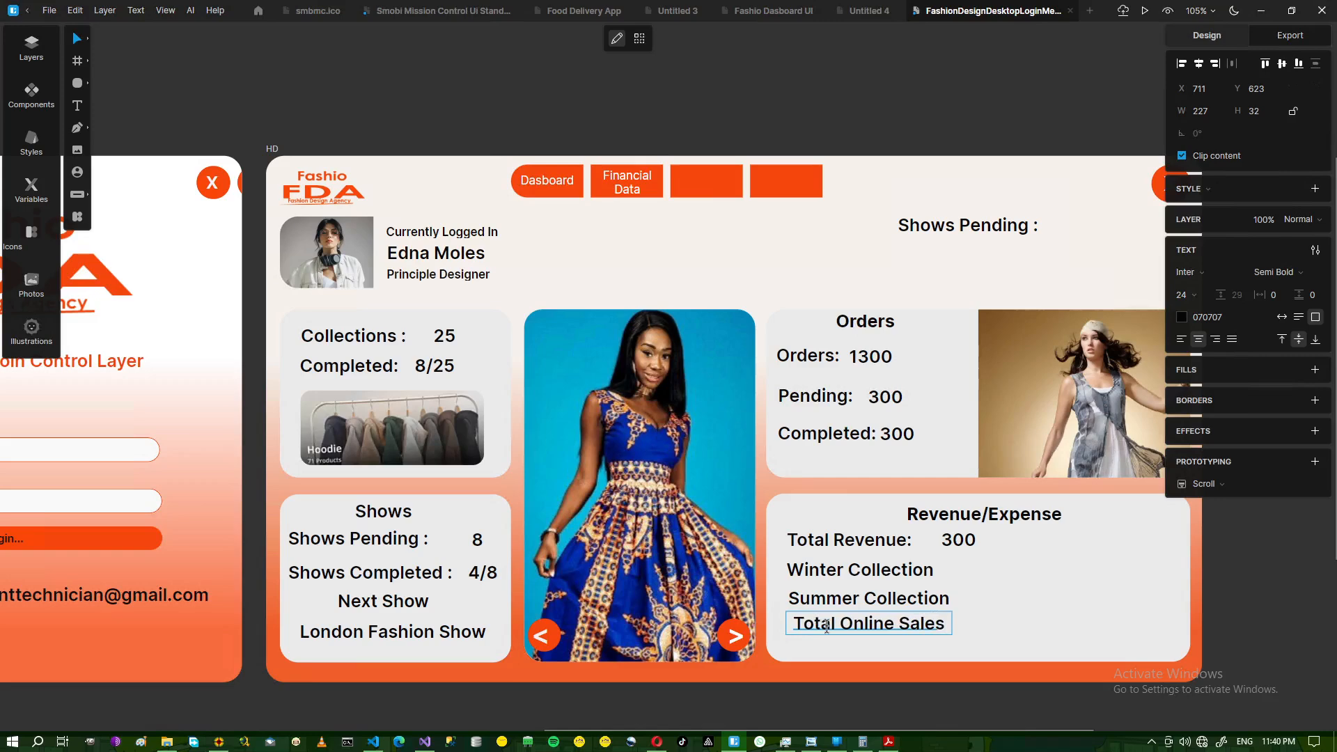
pyautogui.press('Escape')
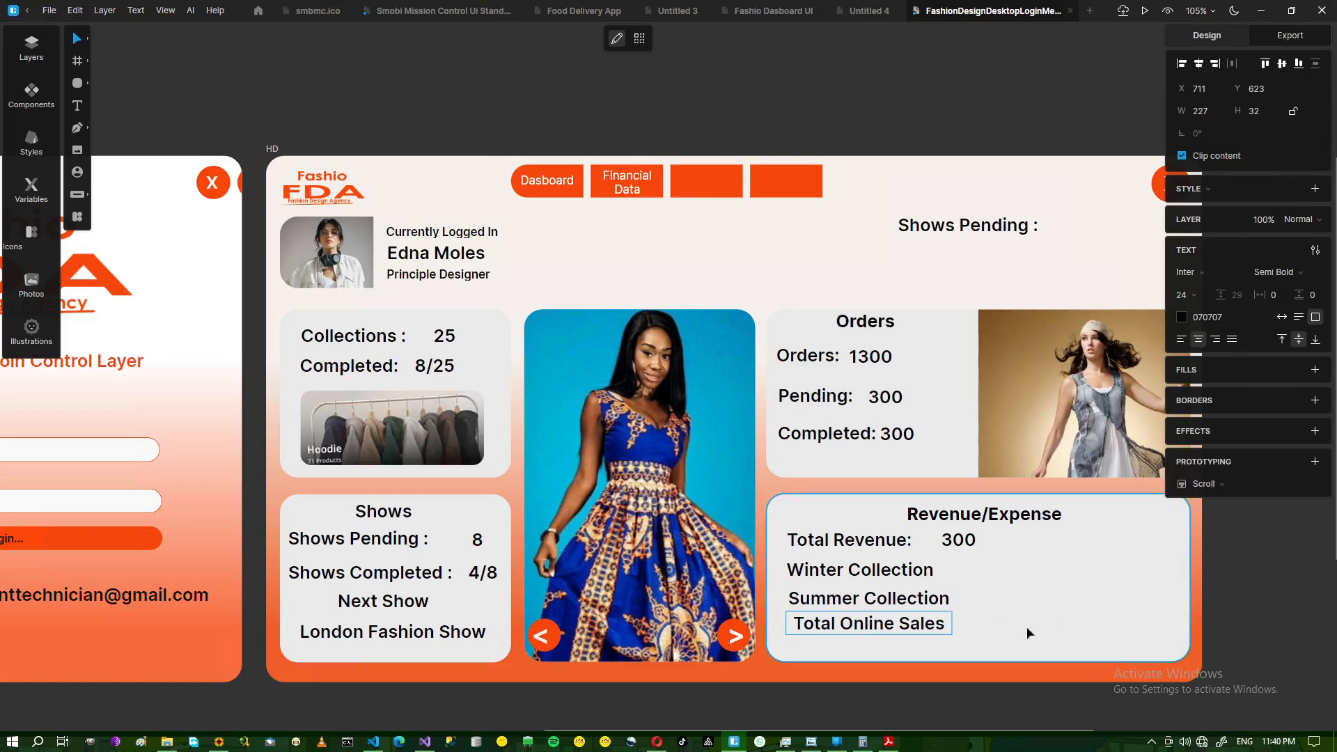
pyautogui.press('Escape')
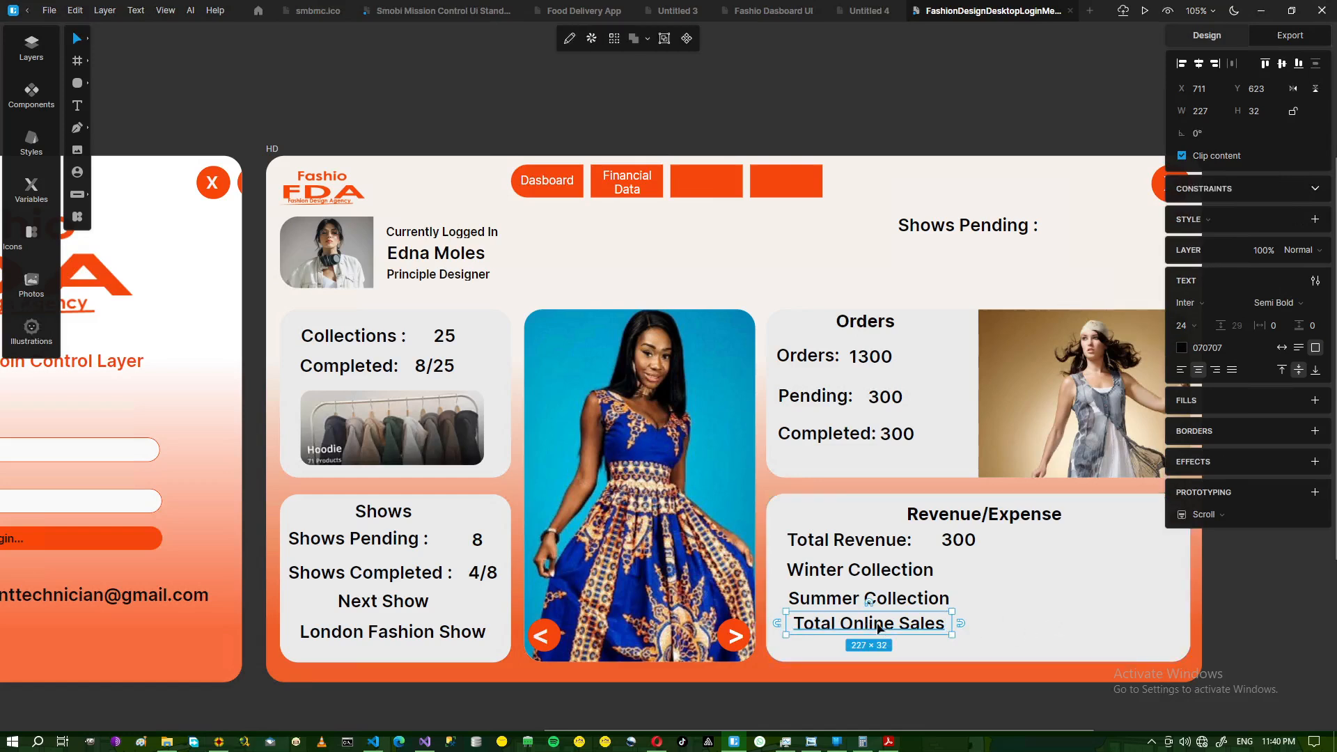
# - Duplicate Total Online Sales below itself and change the copy to Total Retail Stores
pyautogui.hotkey('ctrl', 'd')
pyautogui.moveTo(973, 641); pyautogui.dragTo(871, 651)
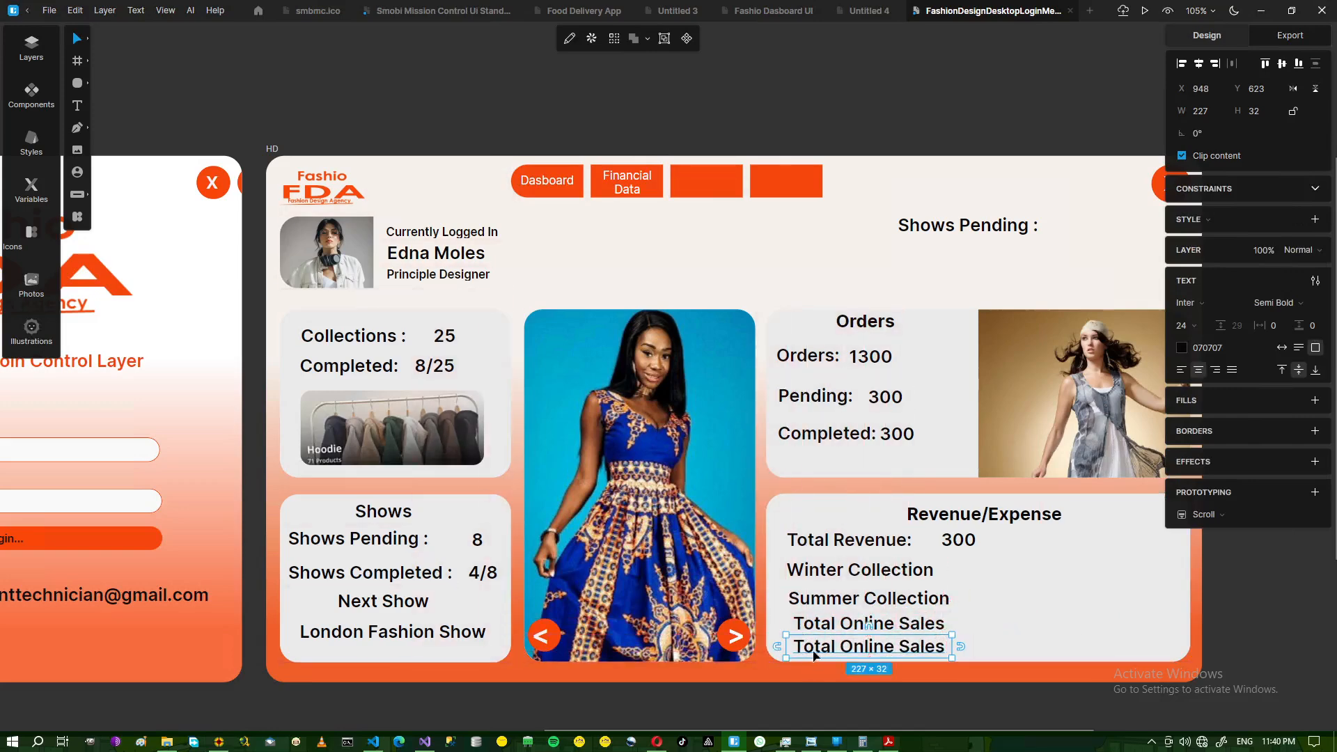
pyautogui.doubleClick(870, 651)
pyautogui.click(869, 648)
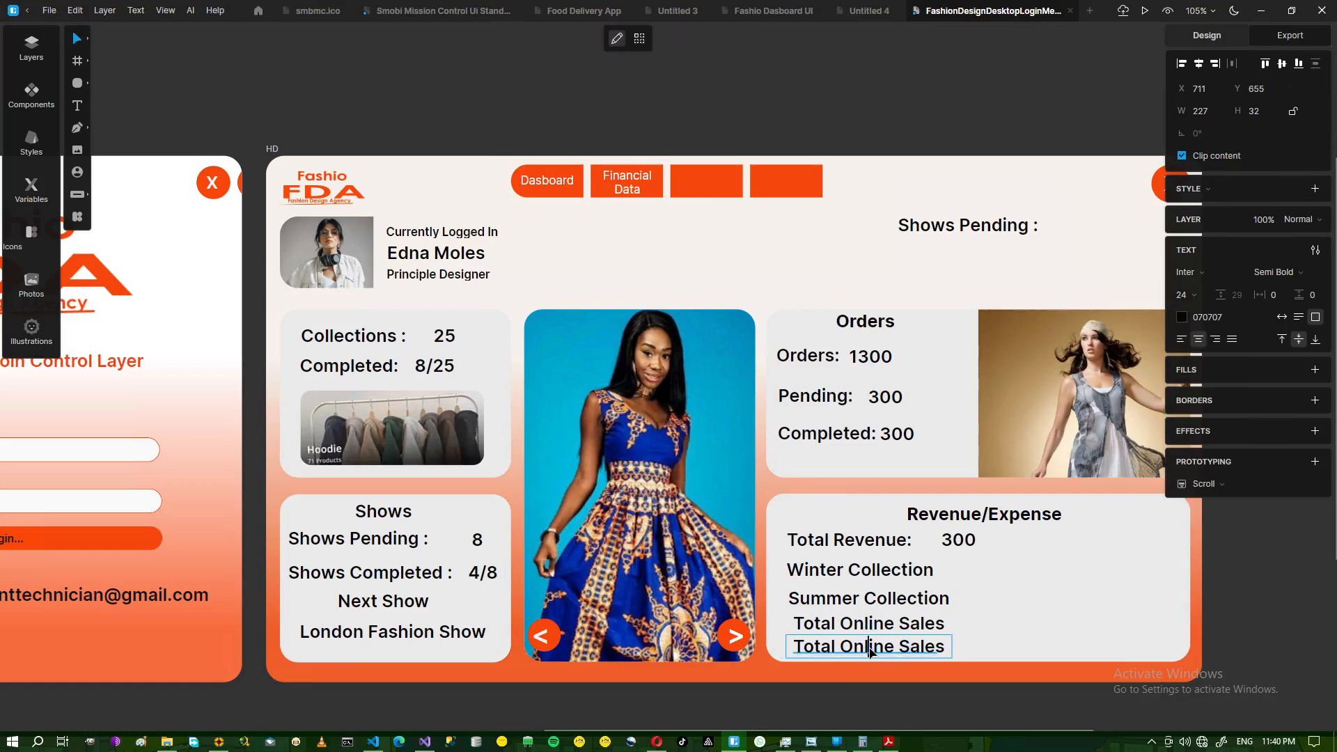
pyautogui.moveTo(841, 649); pyautogui.dragTo(894, 646)
pyautogui.write('Retail')
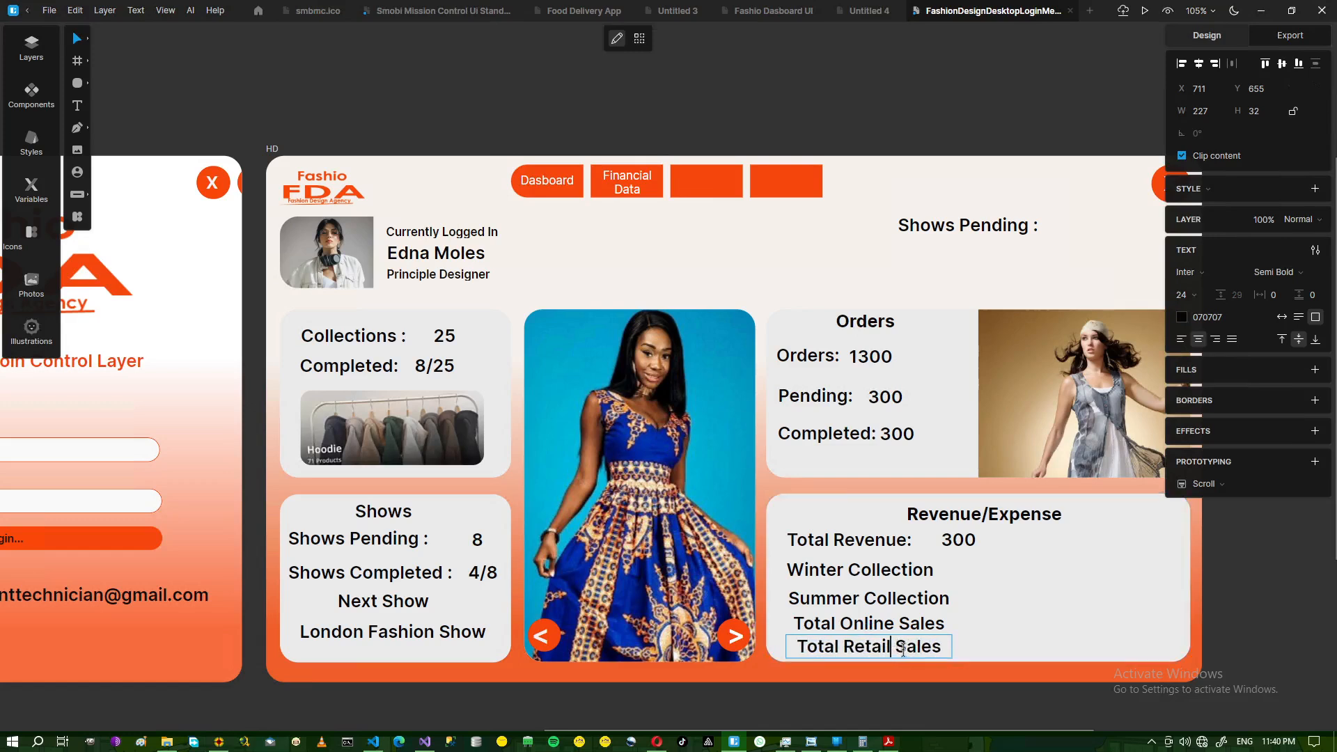
pyautogui.click(813, 743)
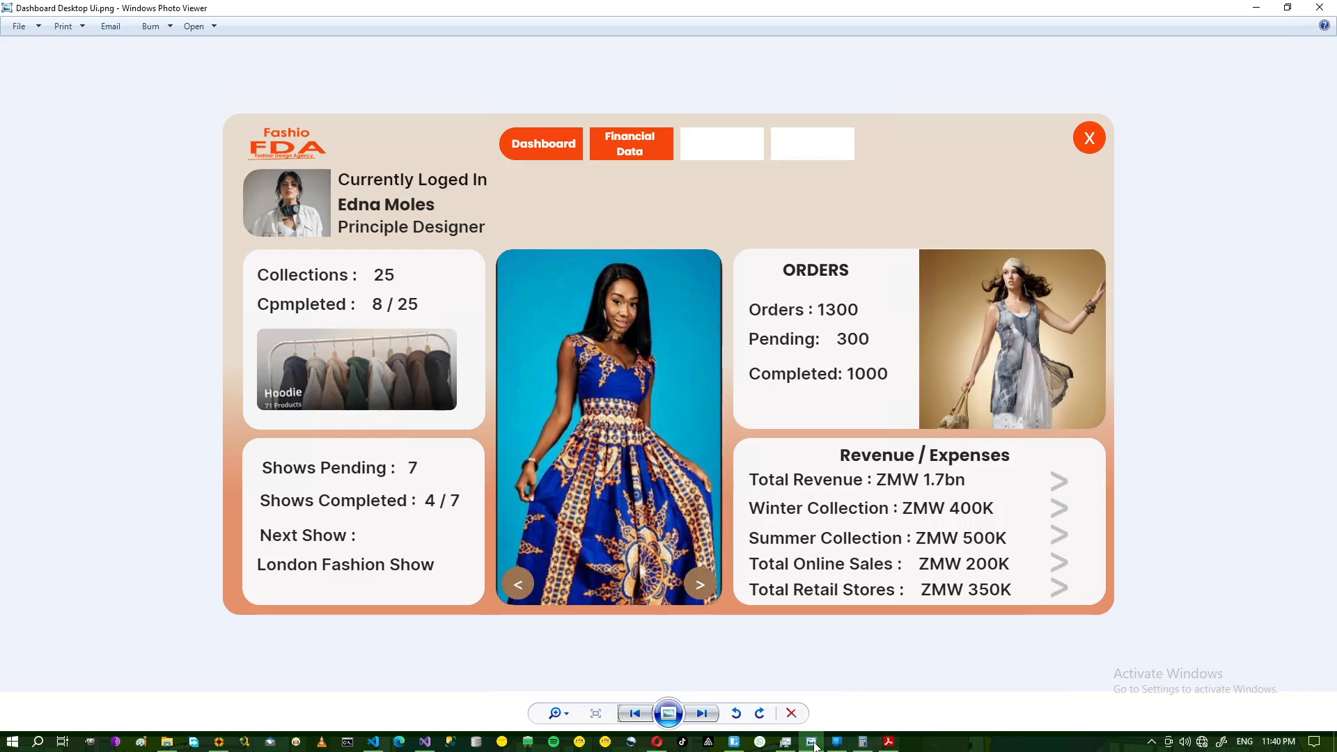
pyautogui.click(814, 746)
pyautogui.moveTo(896, 647); pyautogui.dragTo(941, 650)
pyautogui.write('Stores')
pyautogui.press('Escape')
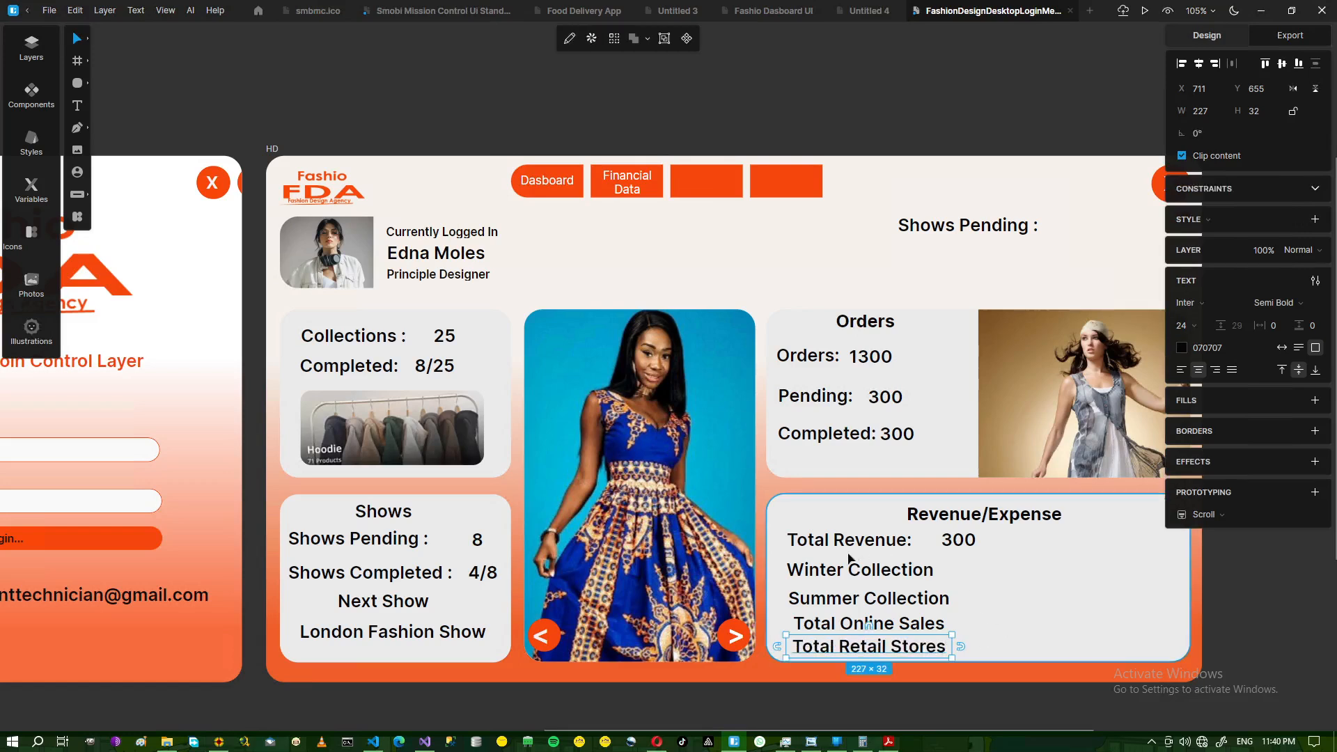
# - Nudge the Revenue/Expense heading up and align Total Online Sales with the other labels
pyautogui.click(977, 514)
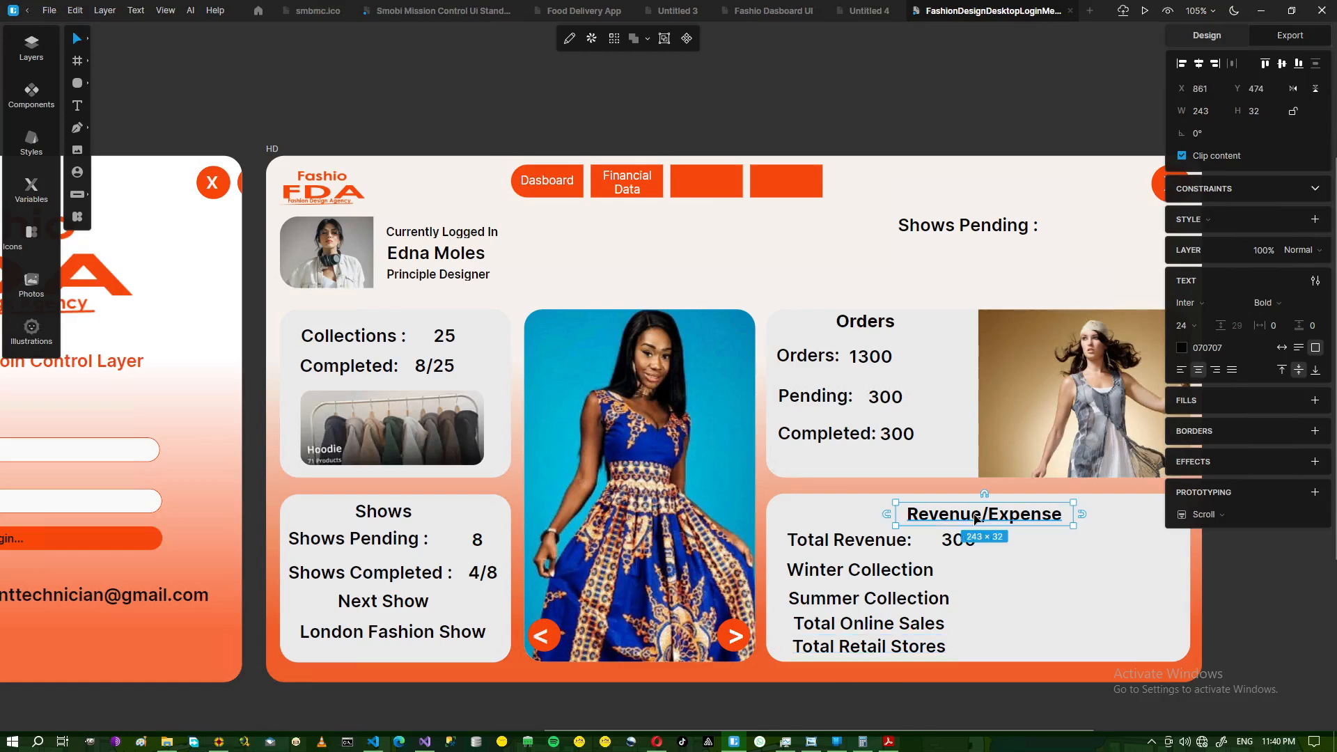
pyautogui.press('Up')
pyautogui.press('Up')
pyautogui.press('Up')
pyautogui.press('Up')
pyautogui.press('Up')
pyautogui.press('Up')
pyautogui.press('Up')
pyautogui.press('Up')
pyautogui.press('Up')
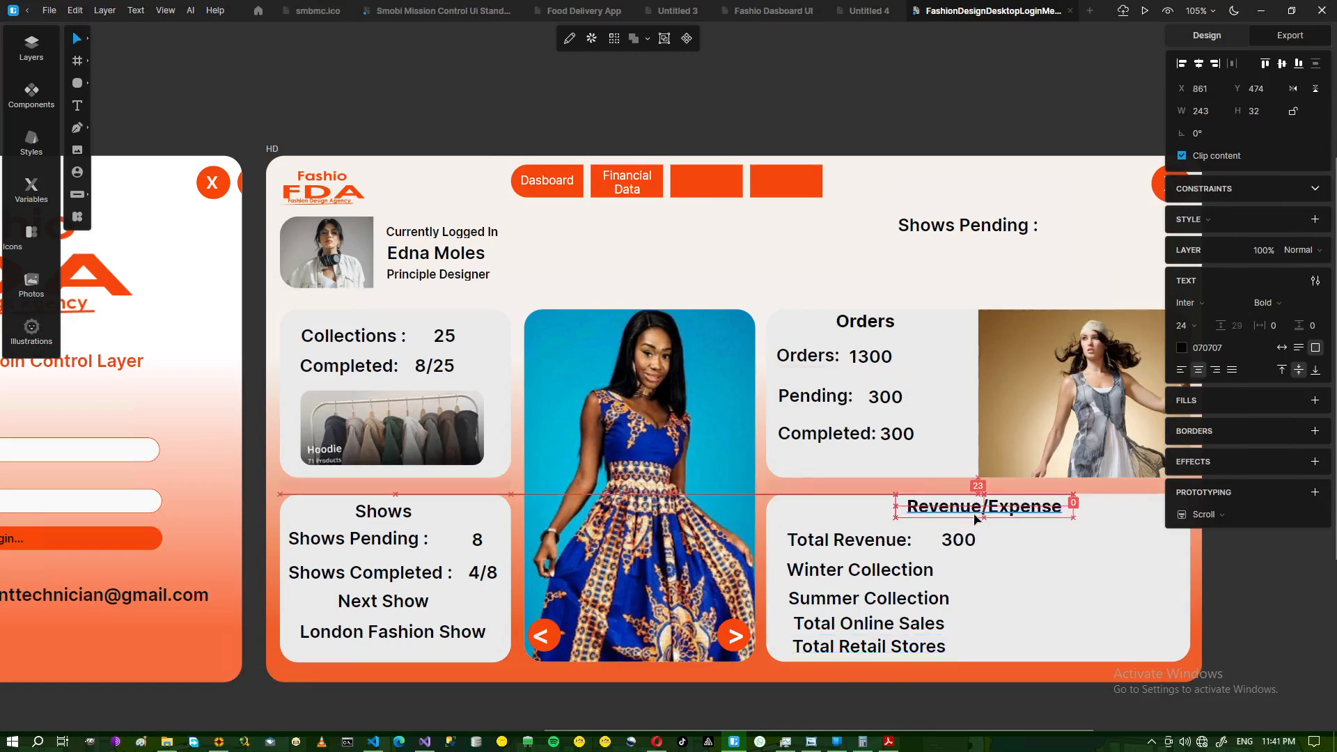
pyautogui.click(1013, 529)
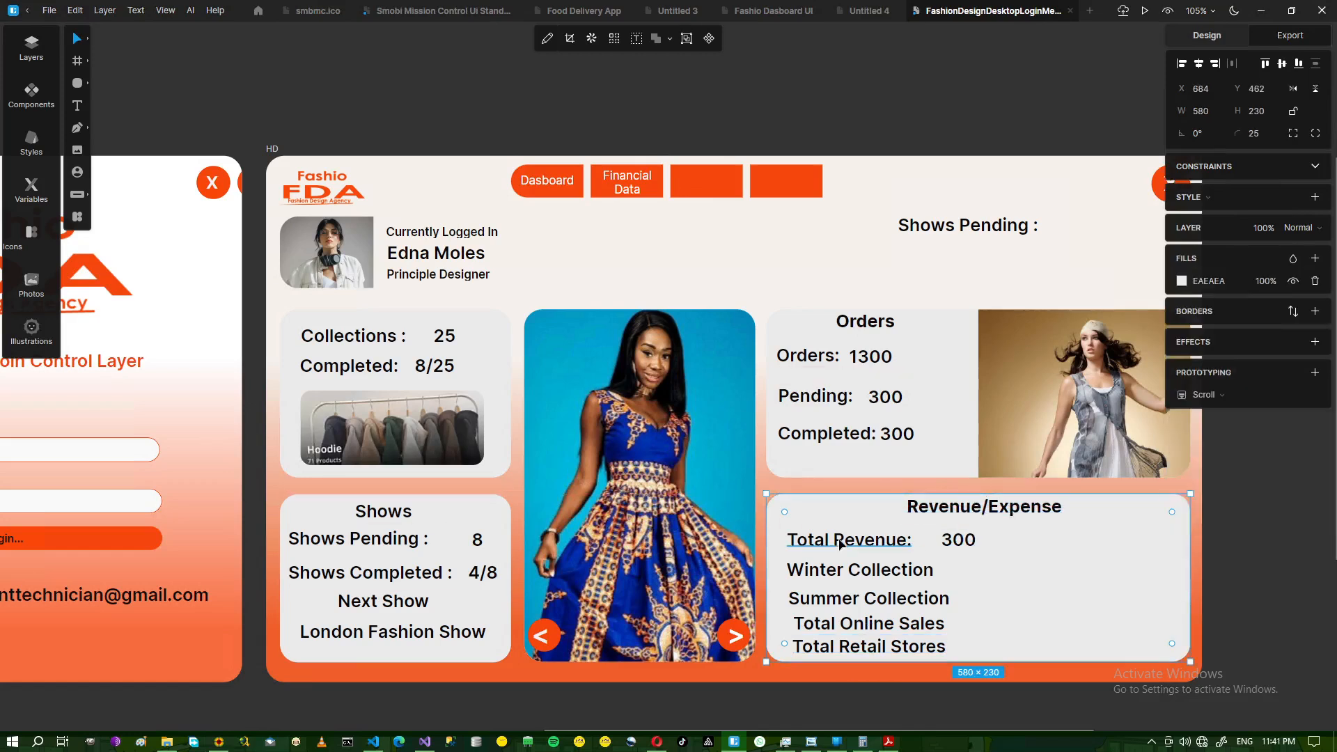
pyautogui.click(839, 543)
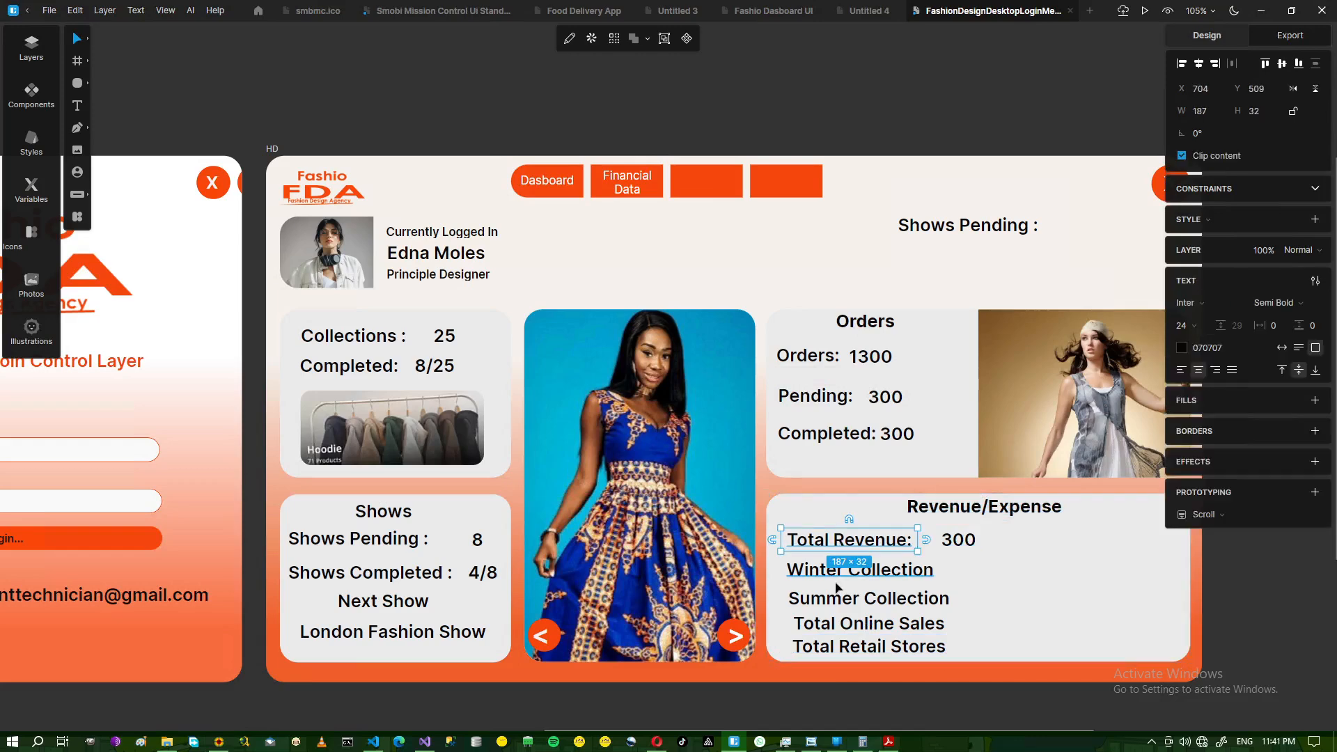
pyautogui.click(828, 626)
pyautogui.moveTo(829, 625); pyautogui.dragTo(838, 654)
pyautogui.click(835, 648)
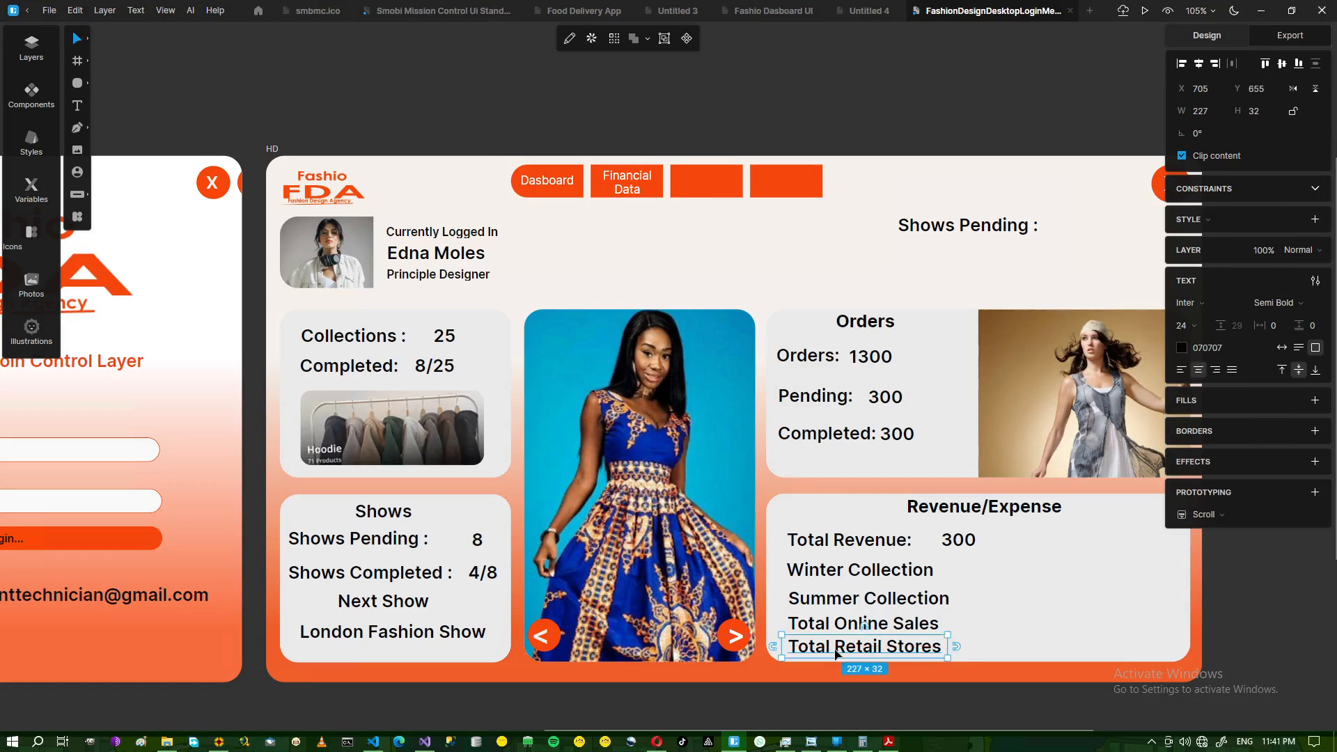
# - Select all five labels, from Total Revenue to Total Retail Stores, and move them up together
pyautogui.click(860, 550)
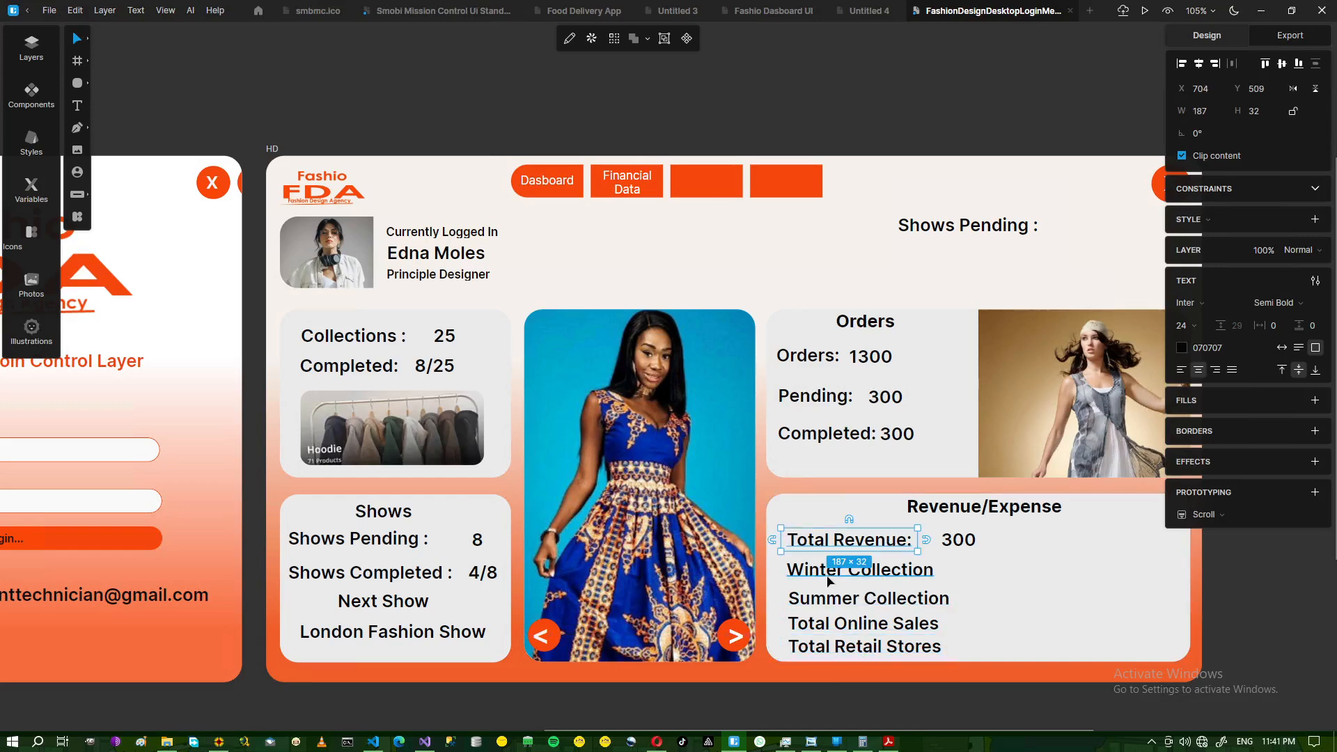
pyautogui.keyDown('shift'); pyautogui.click(835, 575); pyautogui.keyUp('shift')
pyautogui.keyDown('shift'); pyautogui.click(821, 603); pyautogui.keyUp('shift')
pyautogui.keyDown('shift'); pyautogui.click(822, 624); pyautogui.keyUp('shift')
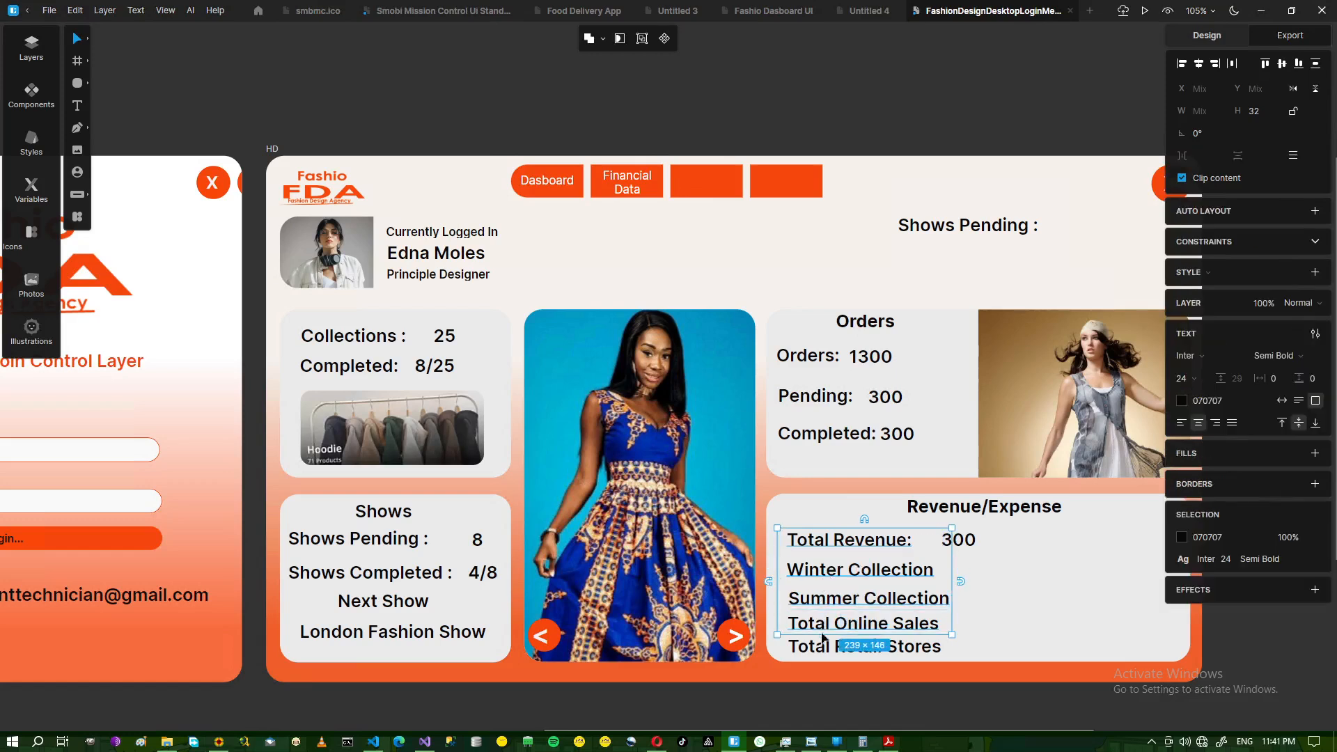
pyautogui.keyDown('shift'); pyautogui.click(823, 648); pyautogui.keyUp('shift')
pyautogui.press('Up')
pyautogui.press('Up')
pyautogui.press('Up')
pyautogui.press('Up')
pyautogui.press('Up')
pyautogui.press('Up')
pyautogui.press('Up')
pyautogui.press('Up')
pyautogui.press('Up')
pyautogui.press('Up')
pyautogui.press('Up')
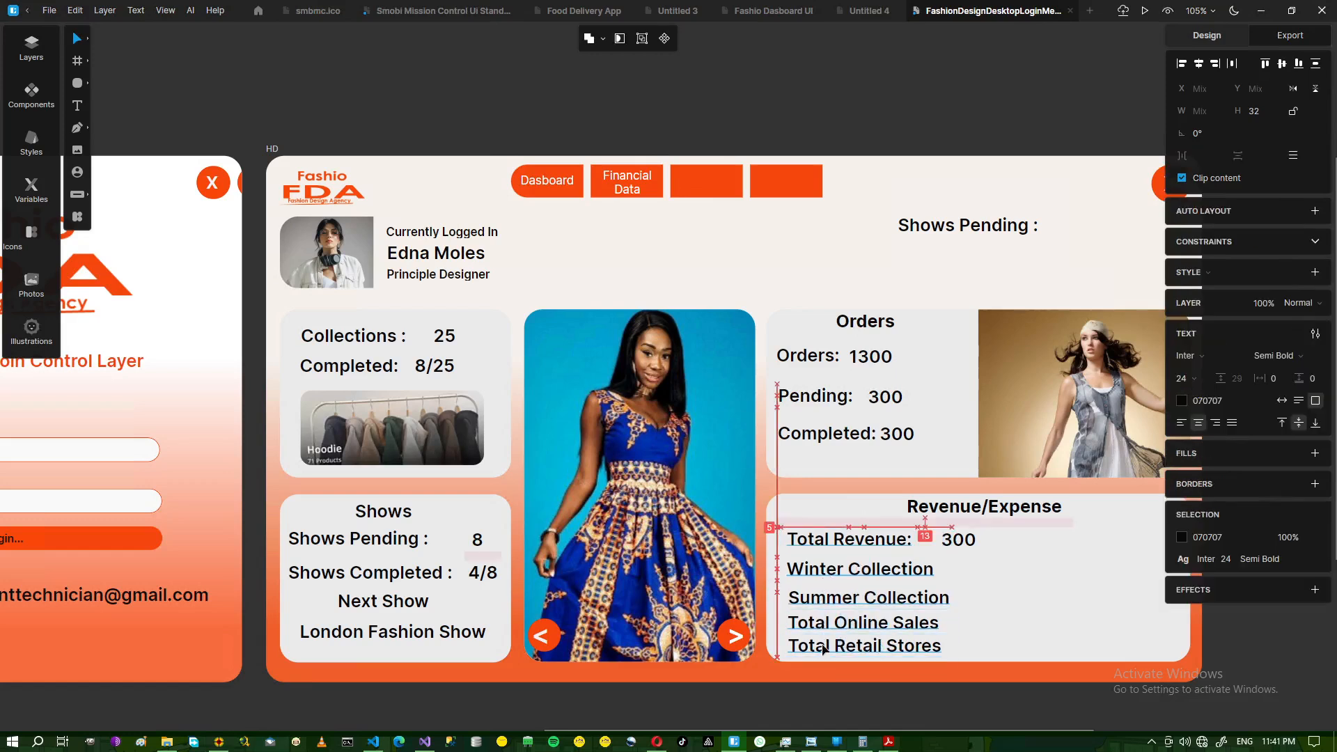
pyautogui.press('Up')
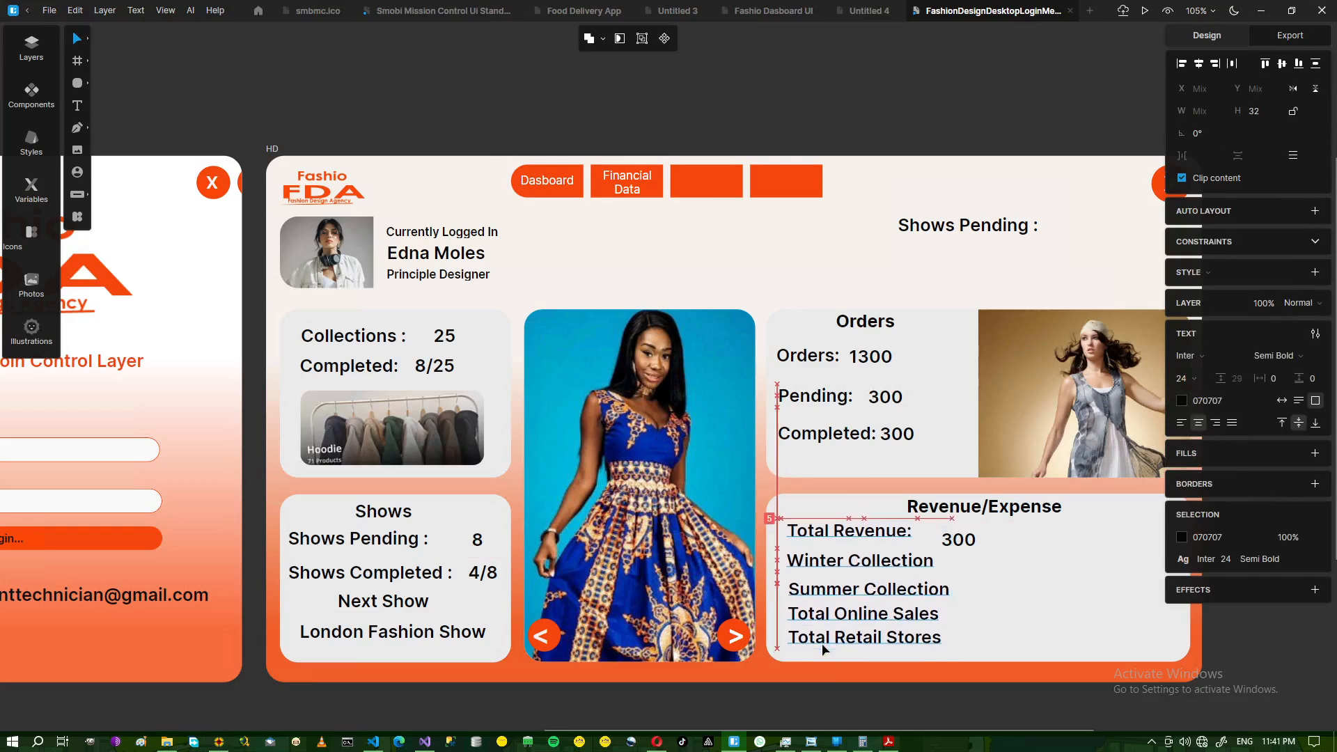
# - Space Summer Collection, Total Online Sales and Total Retail Stores evenly under Winter Collection; select the 300 value
pyautogui.click(1004, 589)
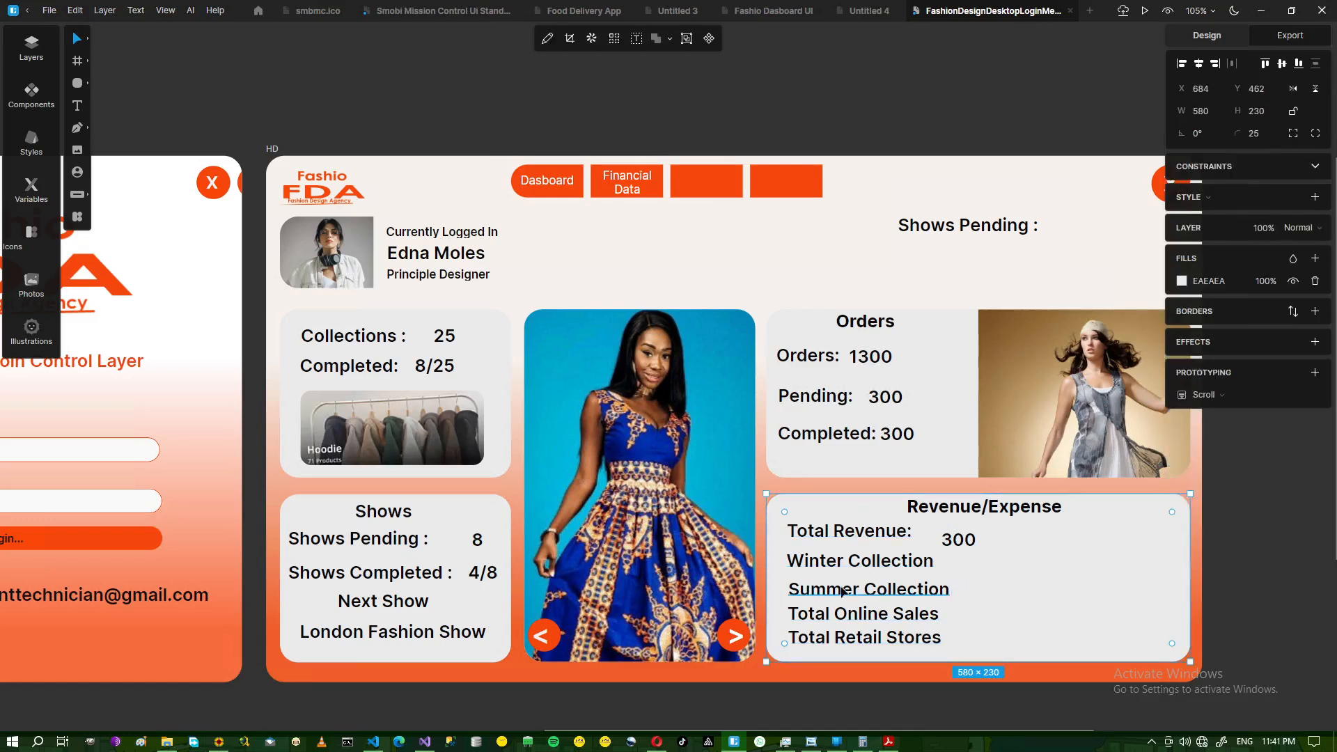
pyautogui.moveTo(981, 570); pyautogui.dragTo(907, 594)
pyautogui.hotkey('ctrl', 'z')
pyautogui.click(876, 590)
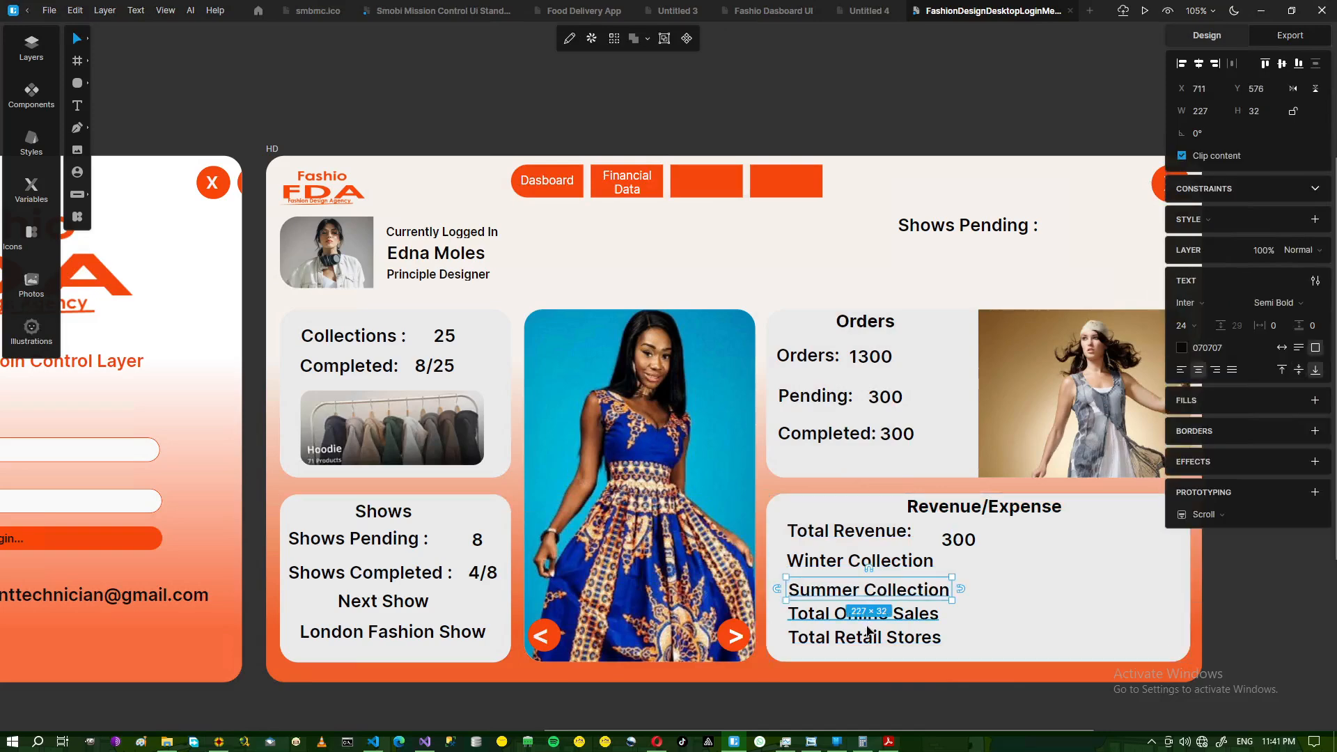
pyautogui.keyDown('shift'); pyautogui.click(854, 616); pyautogui.keyUp('shift')
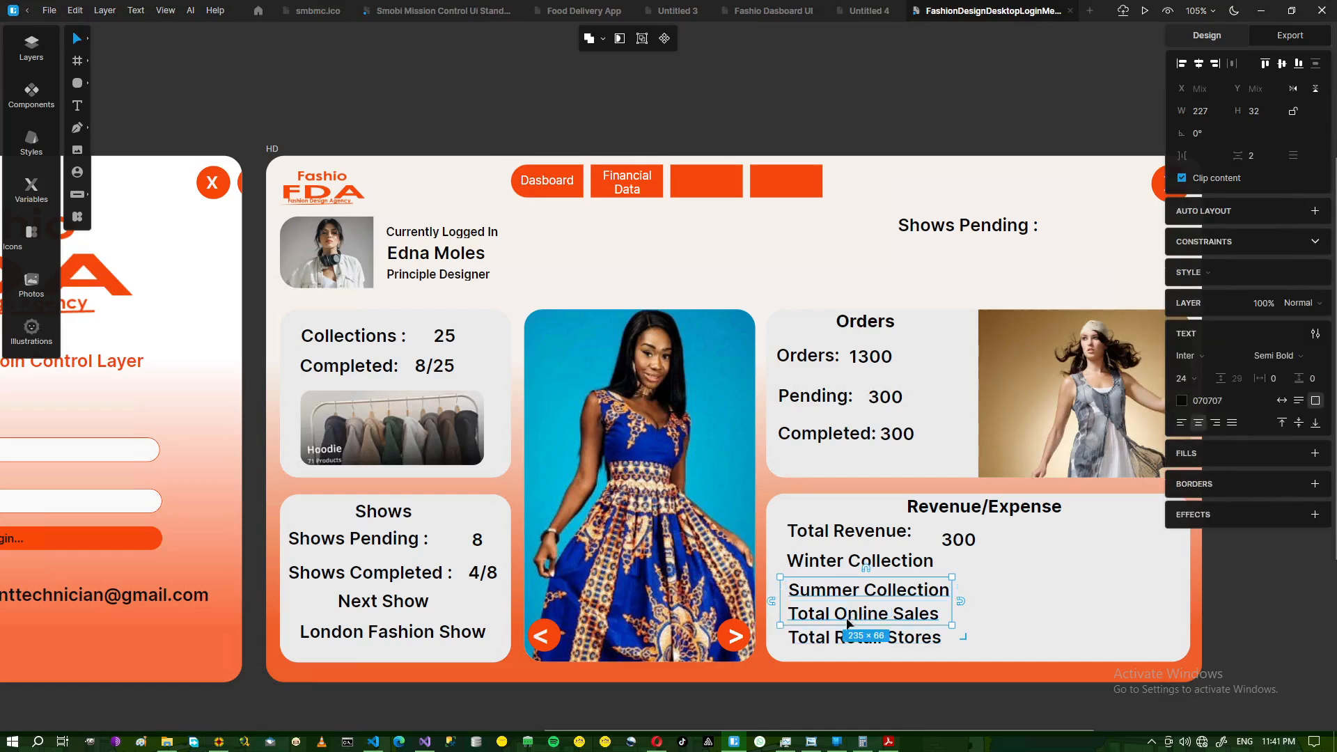
pyautogui.keyDown('shift'); pyautogui.click(852, 640); pyautogui.keyUp('shift')
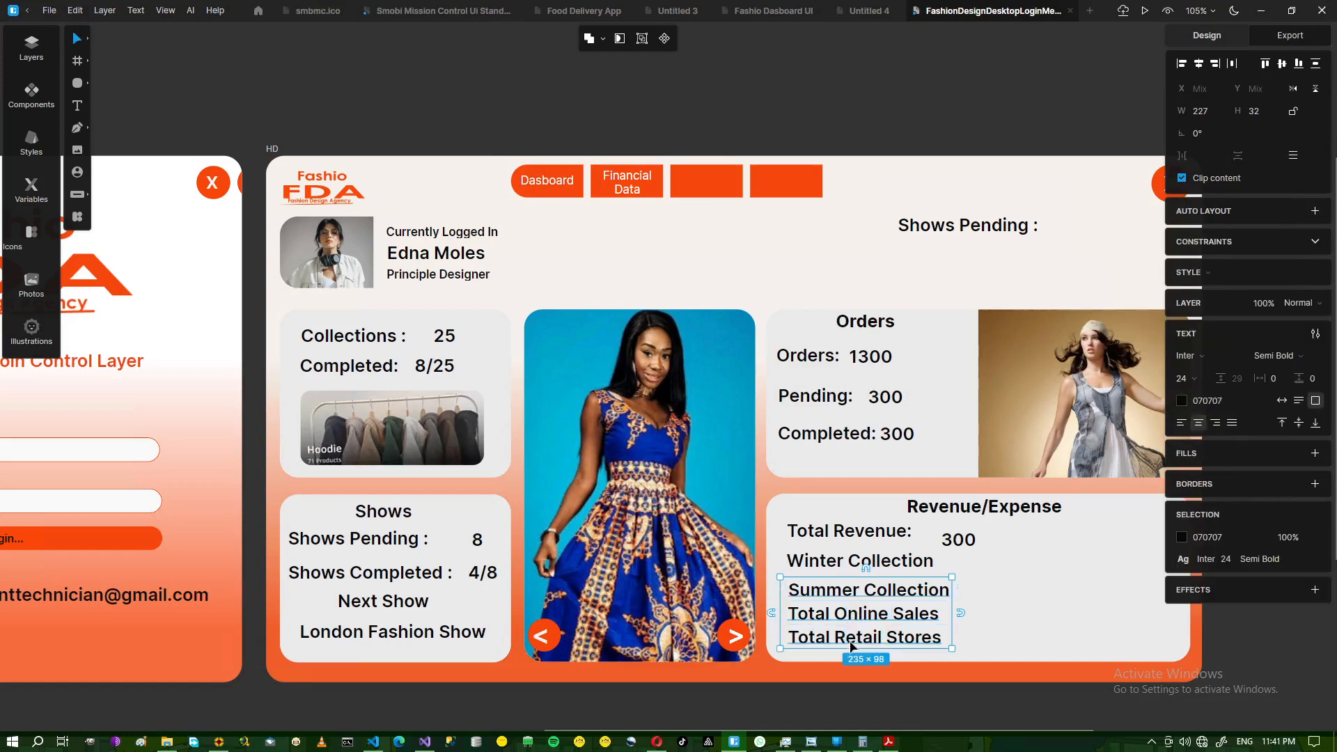
pyautogui.press('Up')
pyautogui.press('Up')
pyautogui.press('Up')
pyautogui.press('Up')
pyautogui.press('Up')
pyautogui.press('Up')
pyautogui.press('Up')
pyautogui.press('Up')
pyautogui.press('Up')
pyautogui.press('Up')
pyautogui.press('Up')
pyautogui.press('Up')
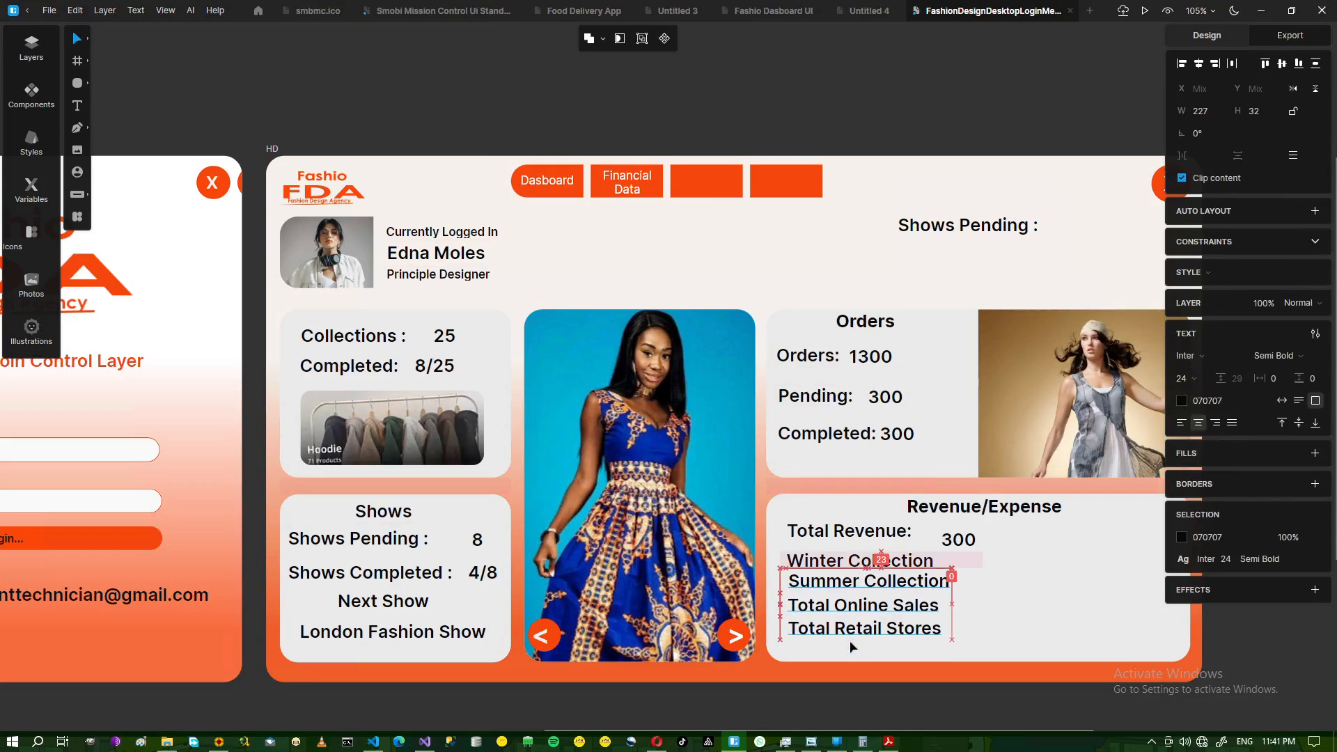
pyautogui.press('Down')
pyautogui.press('Down')
pyautogui.press('Down')
pyautogui.press('Down')
pyautogui.press('Down')
pyautogui.press('Down')
pyautogui.press('Down')
pyautogui.press('Down')
pyautogui.press('Down')
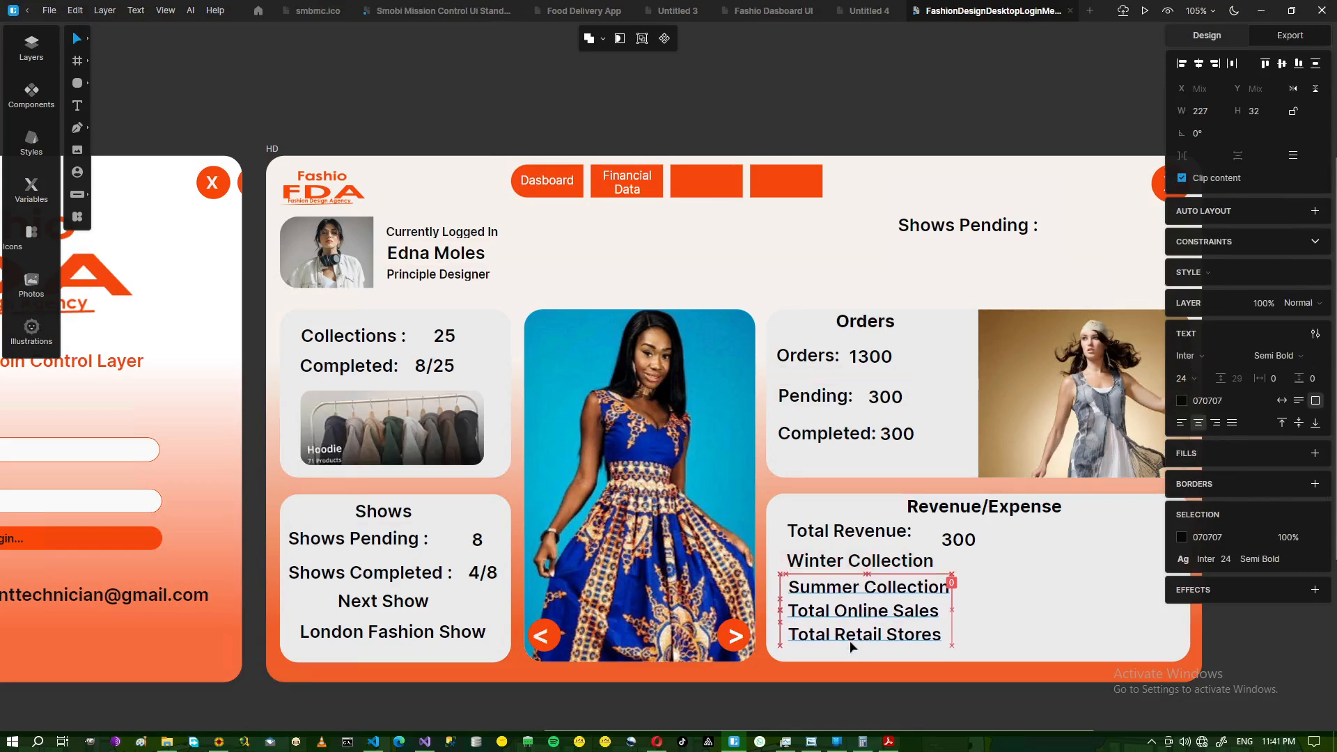
pyautogui.press('Up')
pyautogui.press('Up')
pyautogui.press('Up')
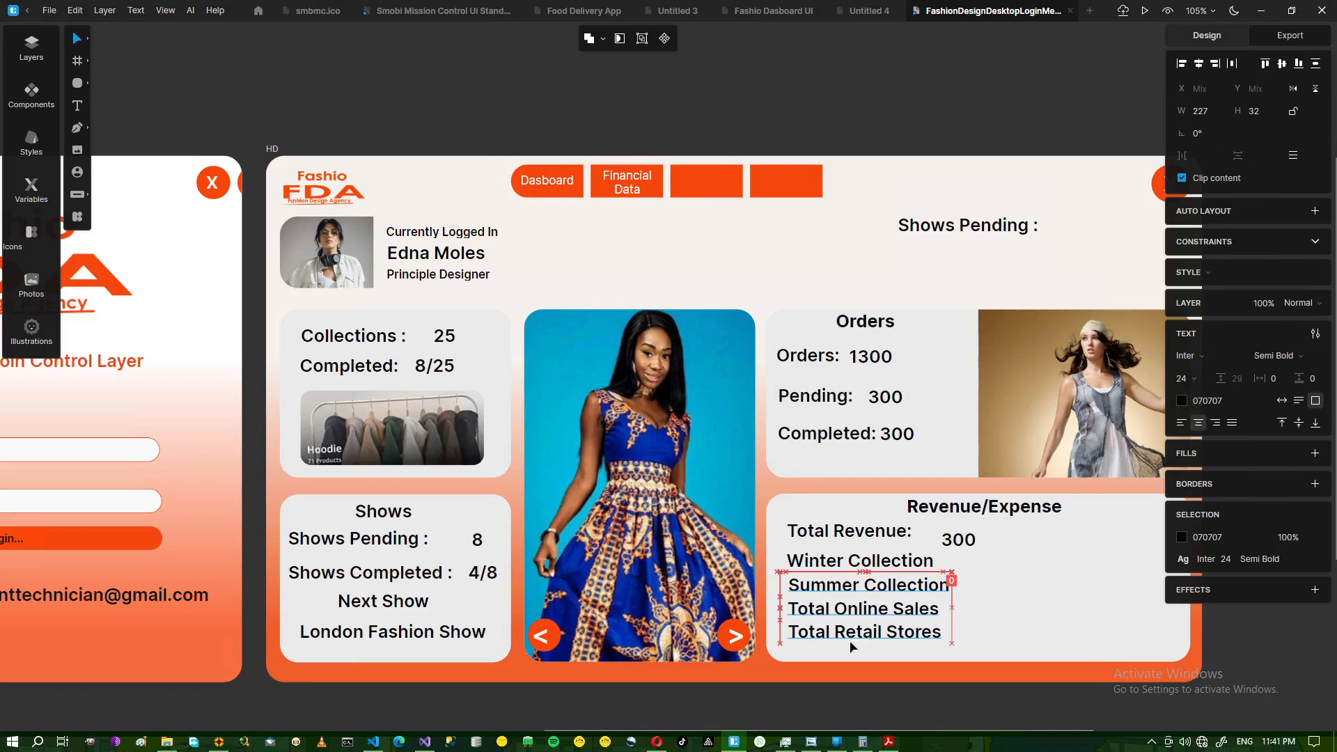
pyautogui.press('Down')
pyautogui.press('Down')
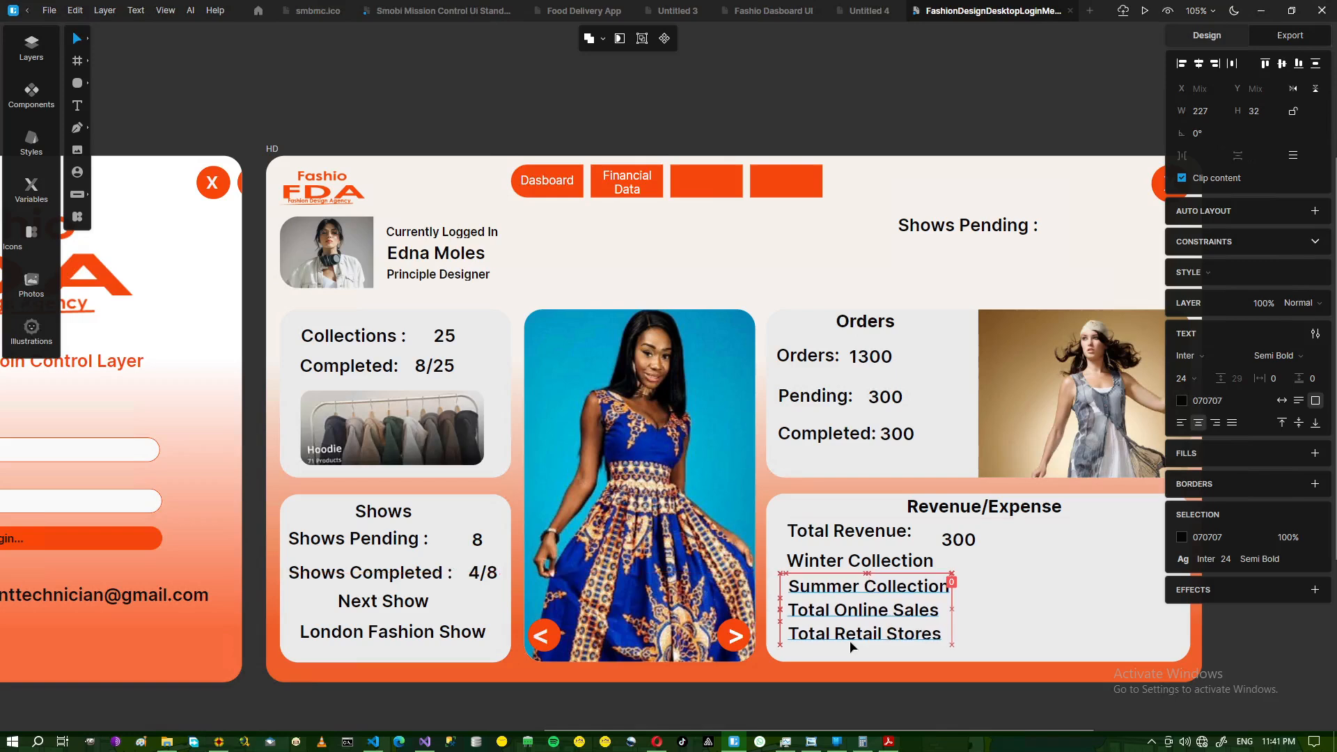
pyautogui.click(850, 646)
pyautogui.click(959, 548)
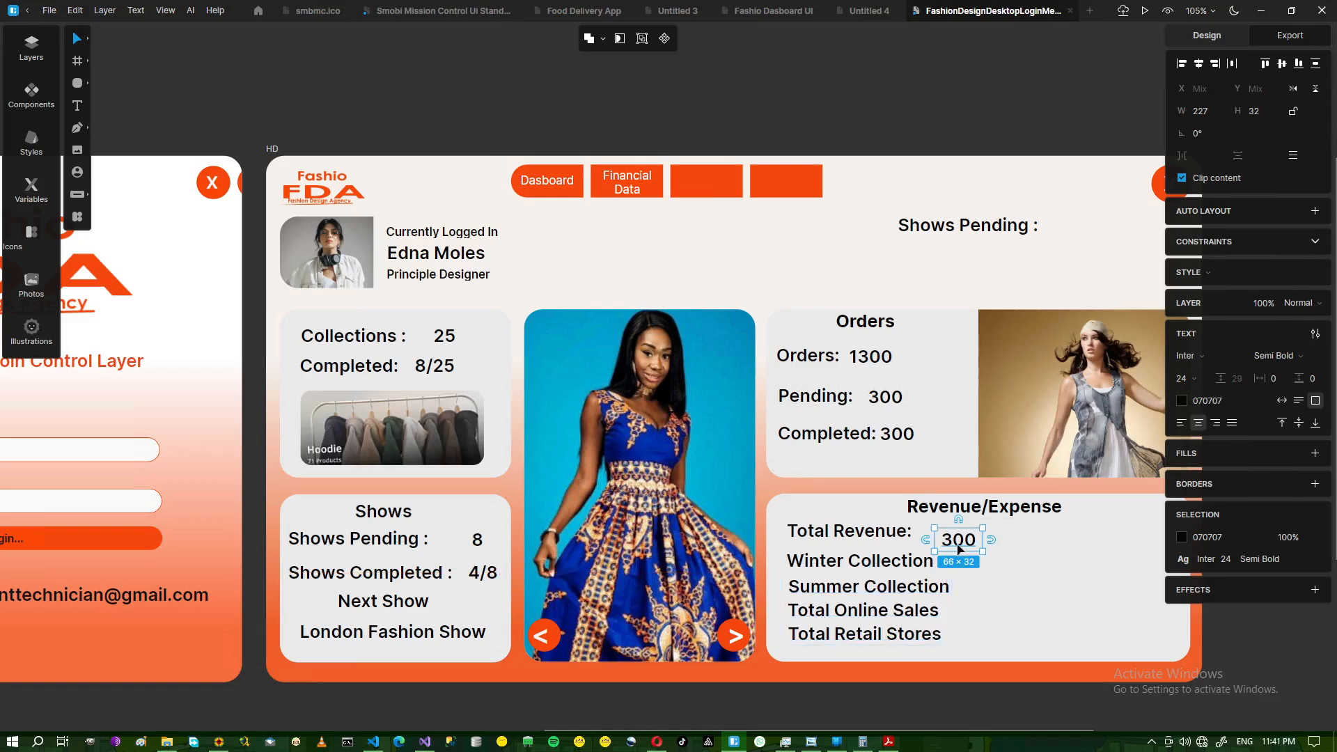
# - Shift the 300 value right and fine-tune the label rows by single-pixel nudges
pyautogui.press('Right')
pyautogui.press('Right')
pyautogui.press('Right')
pyautogui.press('Right')
pyautogui.press('Right')
pyautogui.press('Right')
pyautogui.press('Right')
pyautogui.press('Right')
pyautogui.press('Right')
pyautogui.press('Right')
pyautogui.press('Right')
pyautogui.press('Right')
pyautogui.press('Right')
pyautogui.press('Right')
pyautogui.press('Right')
pyautogui.press('Right')
pyautogui.press('Right')
pyautogui.press('Right')
pyautogui.press('Right')
pyautogui.press('Right')
pyautogui.press('Right')
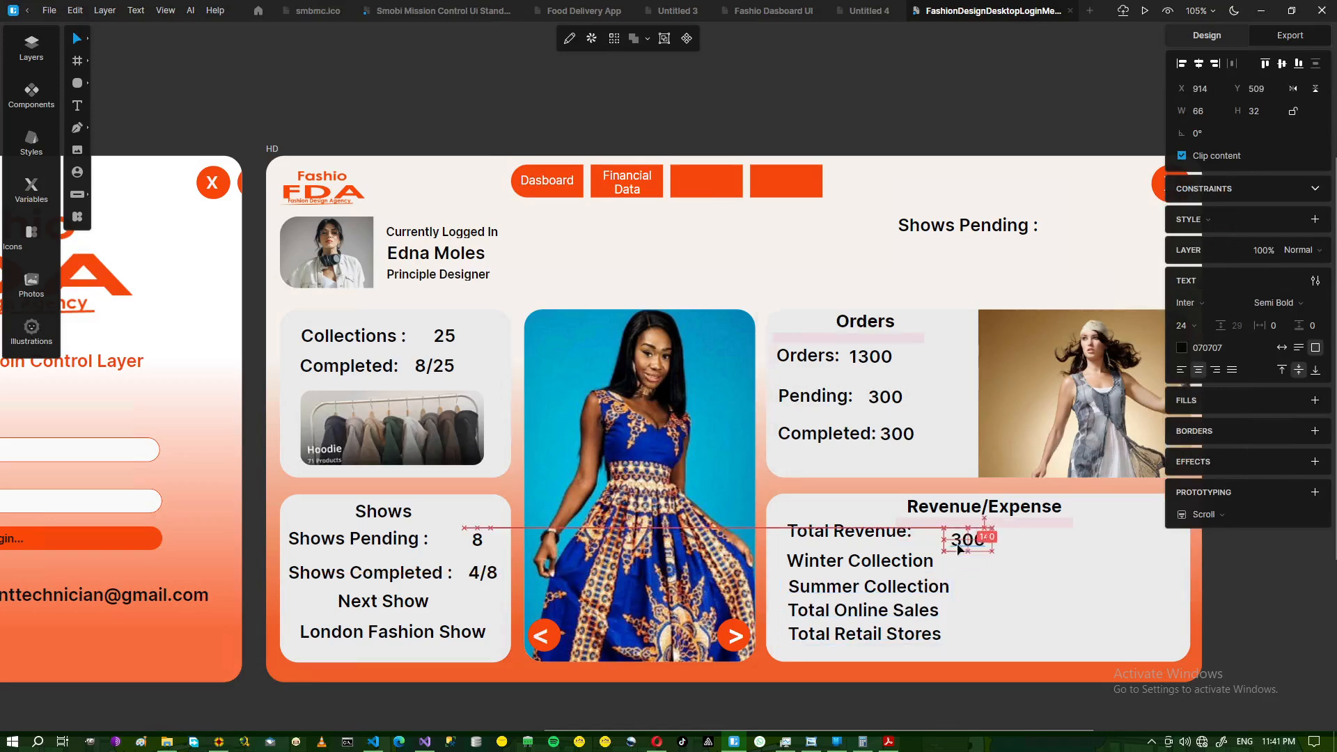
pyautogui.click(825, 538)
pyautogui.press('Down')
pyautogui.press('Down')
pyautogui.press('Down')
pyautogui.press('Down')
pyautogui.press('Down')
pyautogui.press('Down')
pyautogui.press('Down')
pyautogui.press('Down')
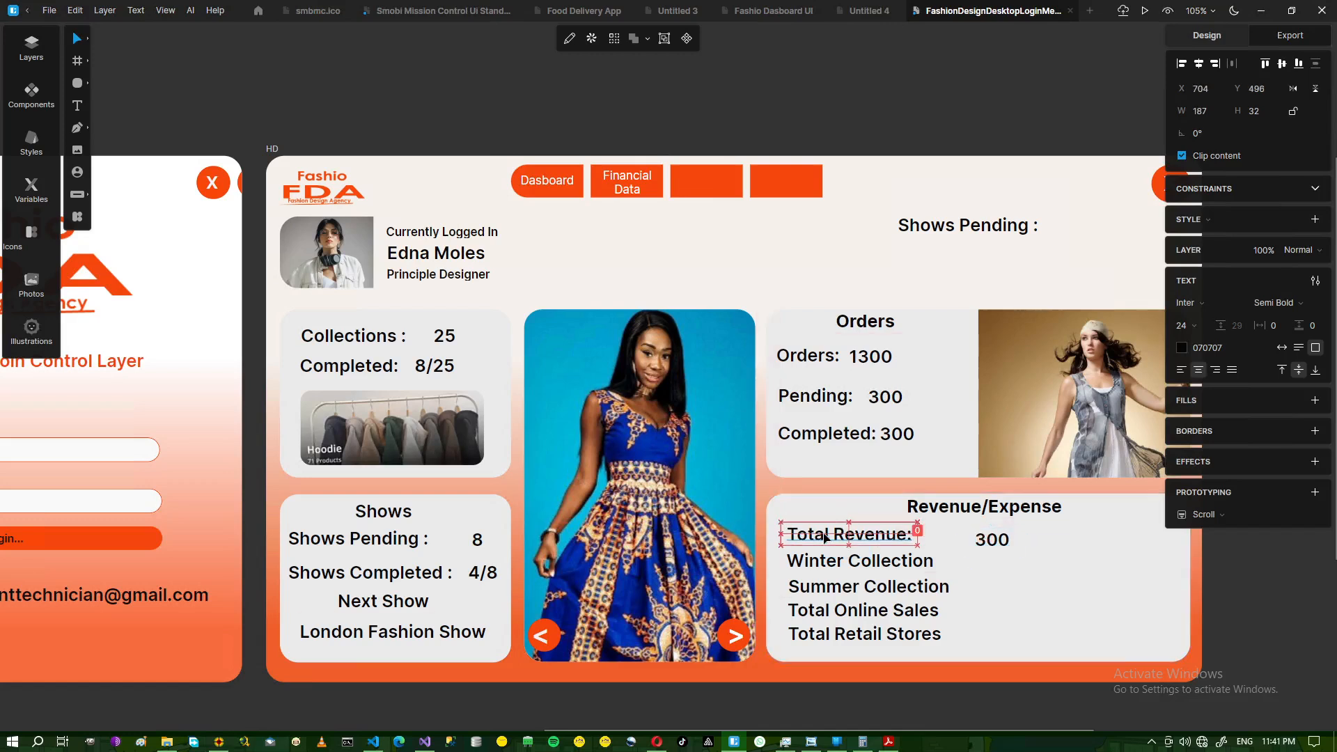
pyautogui.press('Up')
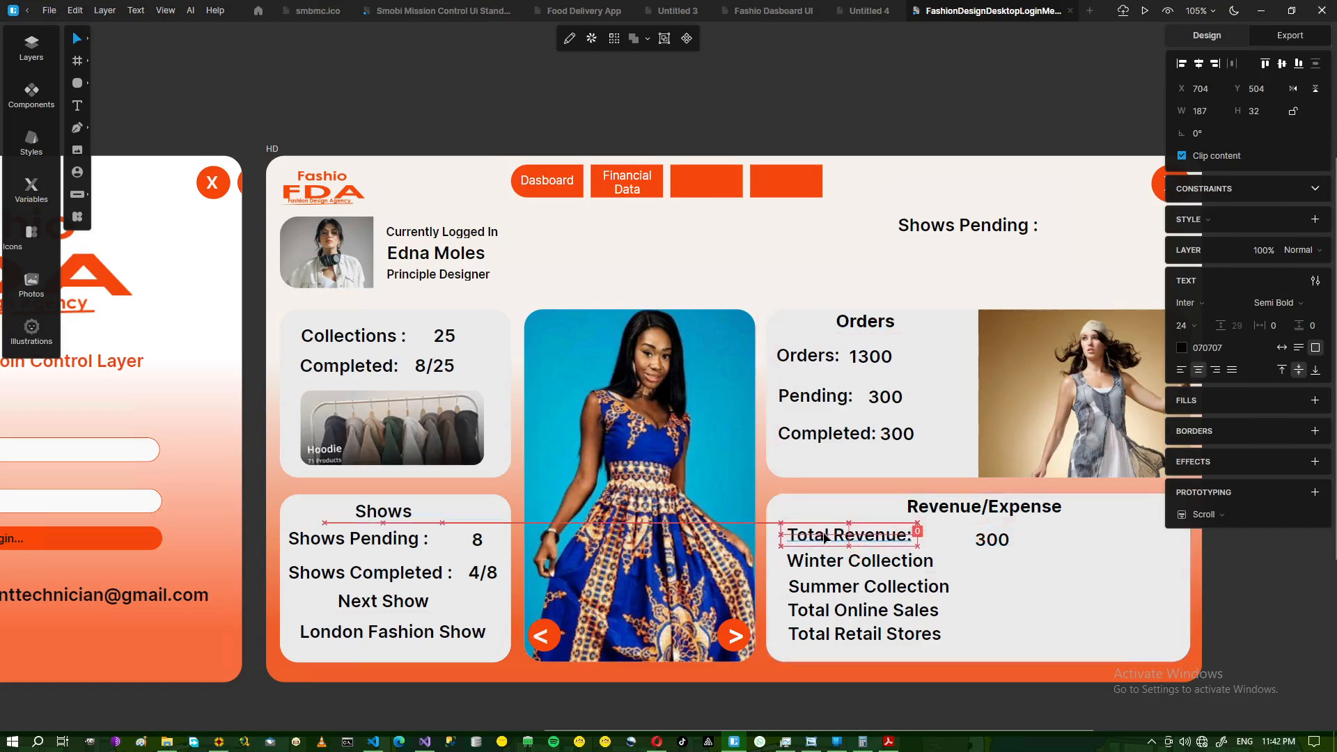
pyautogui.click(825, 641)
pyautogui.press('Down')
pyautogui.press('Down')
pyautogui.press('Down')
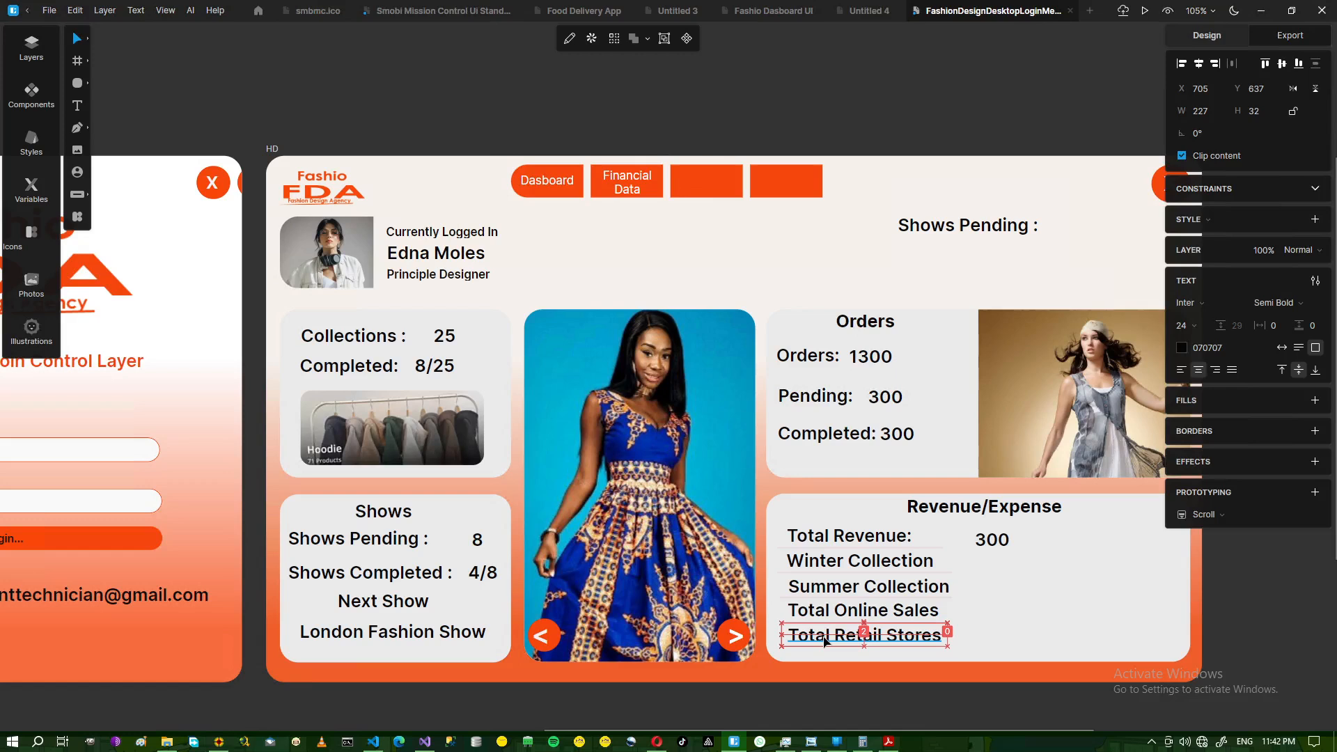
pyautogui.click(828, 617)
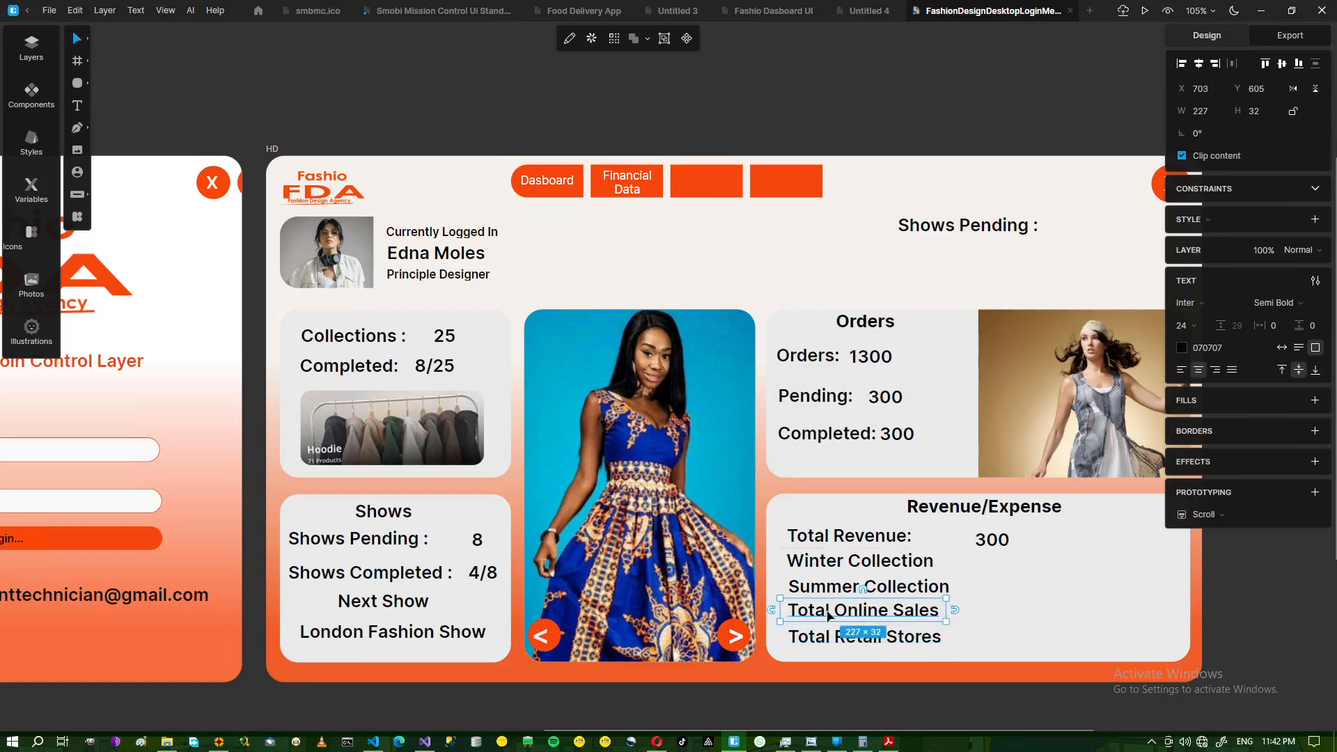
pyautogui.press('Down')
pyautogui.press('Down')
pyautogui.click(839, 589)
pyautogui.press('Down')
pyautogui.press('Down')
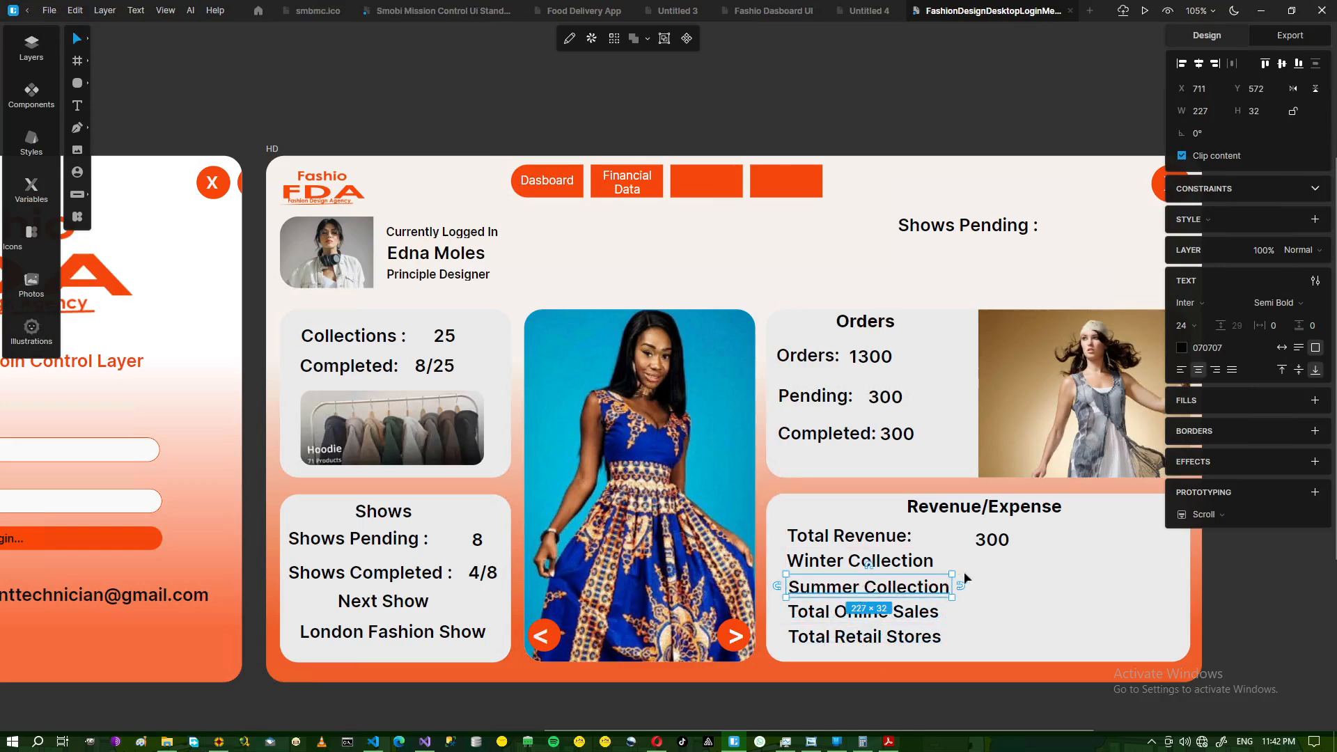
# - Duplicate the 300 value and place a copy beside Winter Collection, aligned with the first
pyautogui.click(990, 567)
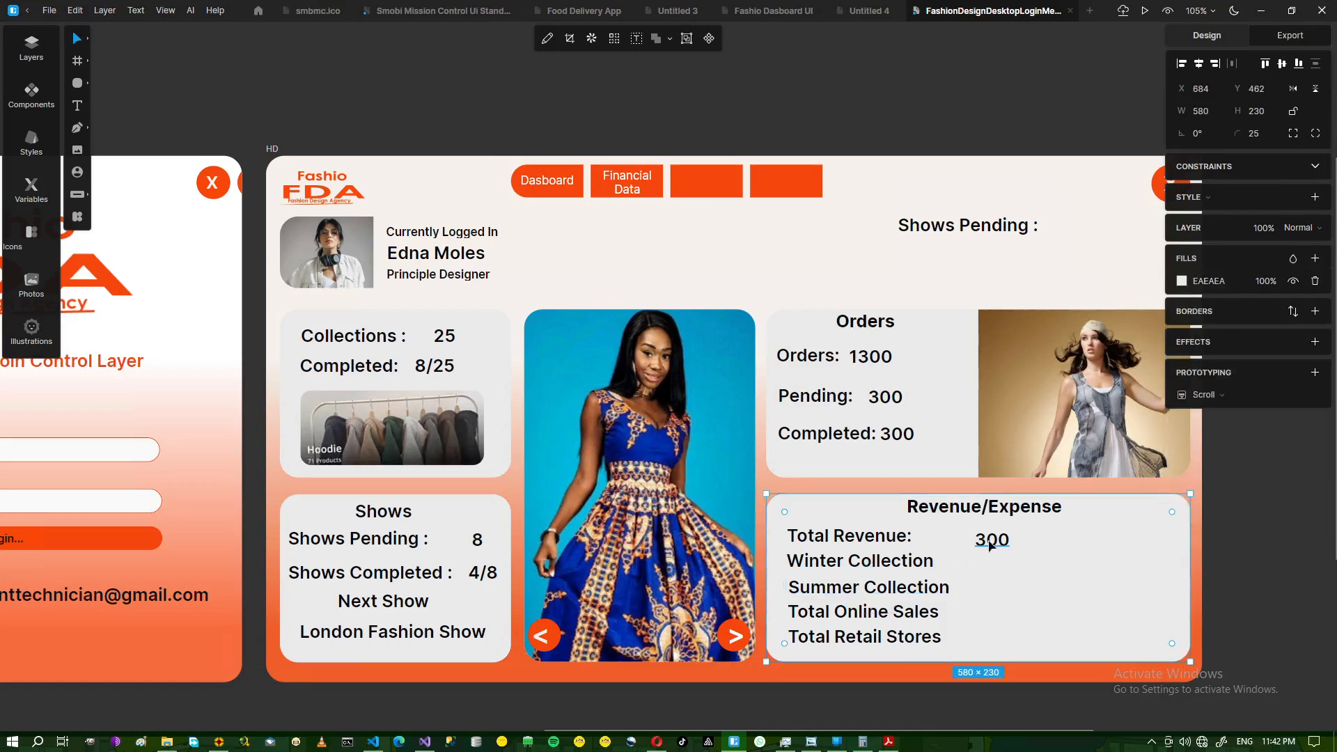
pyautogui.click(992, 544)
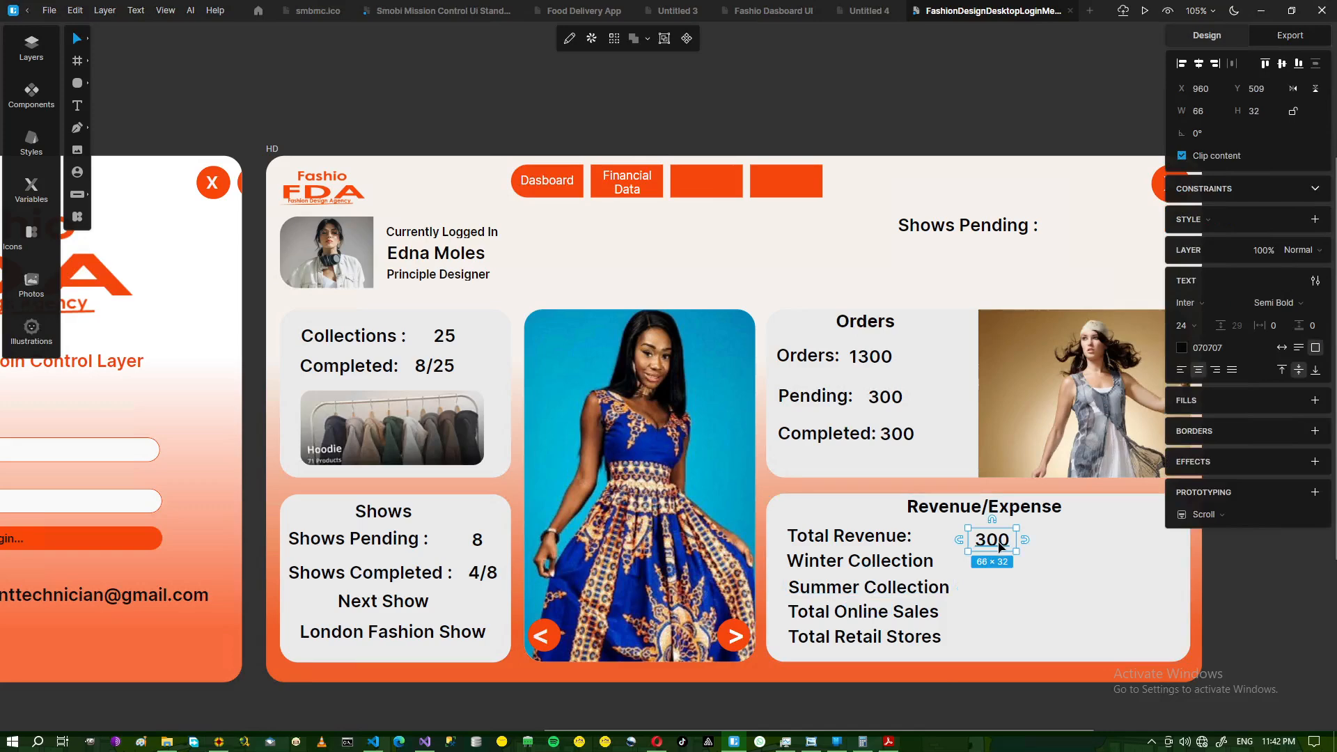
pyautogui.hotkey('ctrl', 'd')
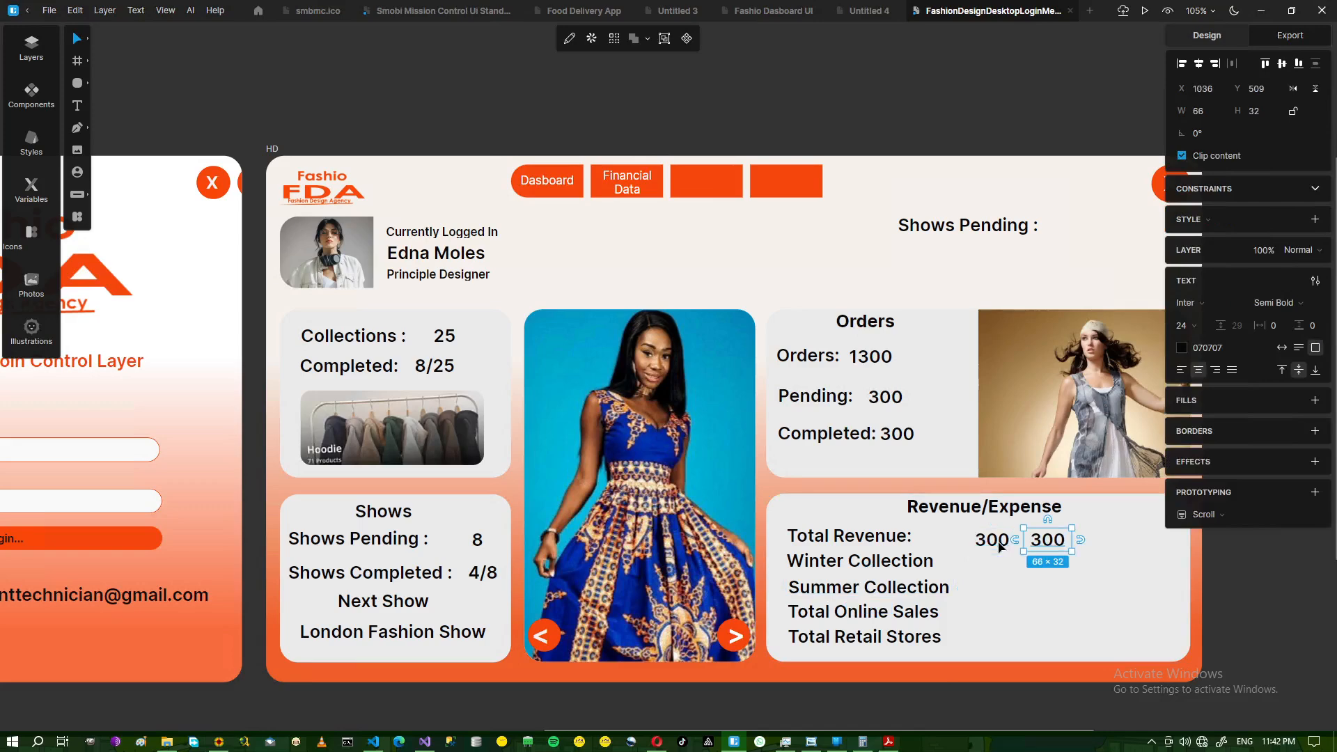
pyautogui.hotkey('ctrl', 'd')
pyautogui.hotkey('ctrl', 'd')
pyautogui.hotkey('ctrl', 'd')
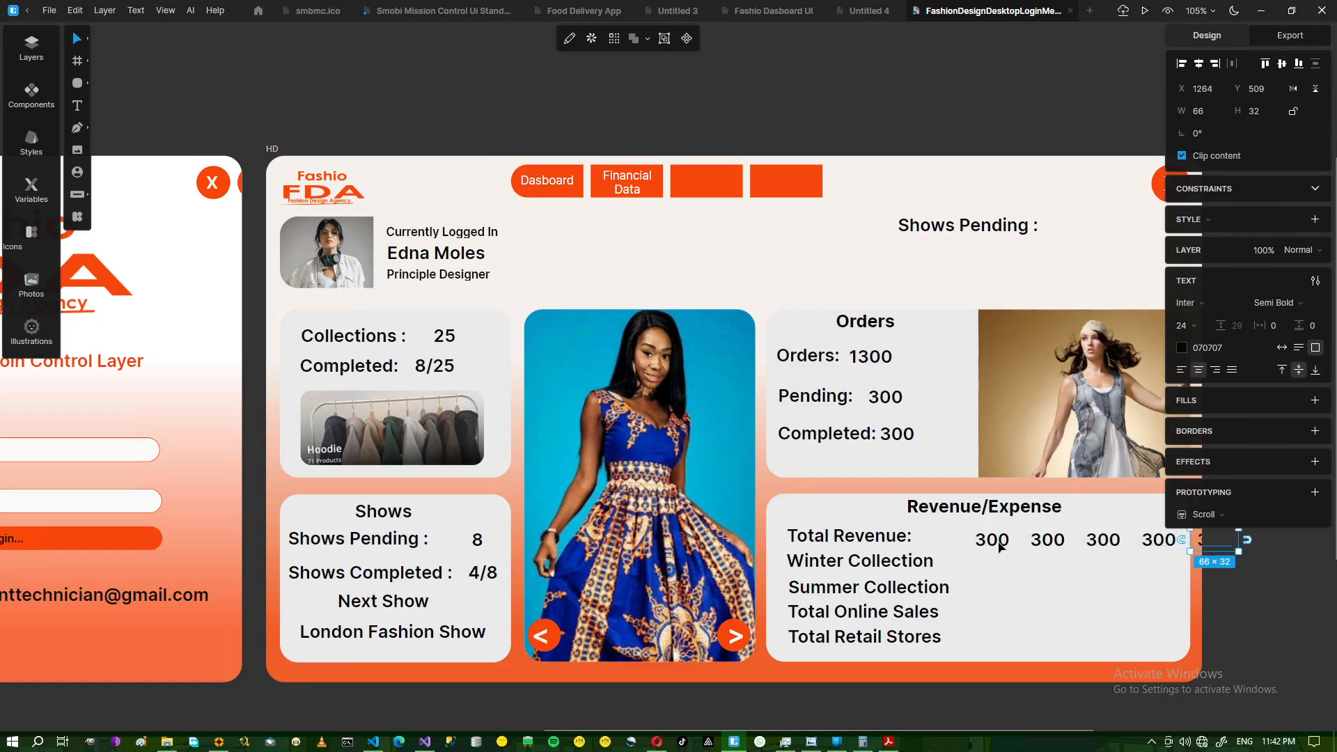
pyautogui.moveTo(1002, 540); pyautogui.dragTo(951, 568)
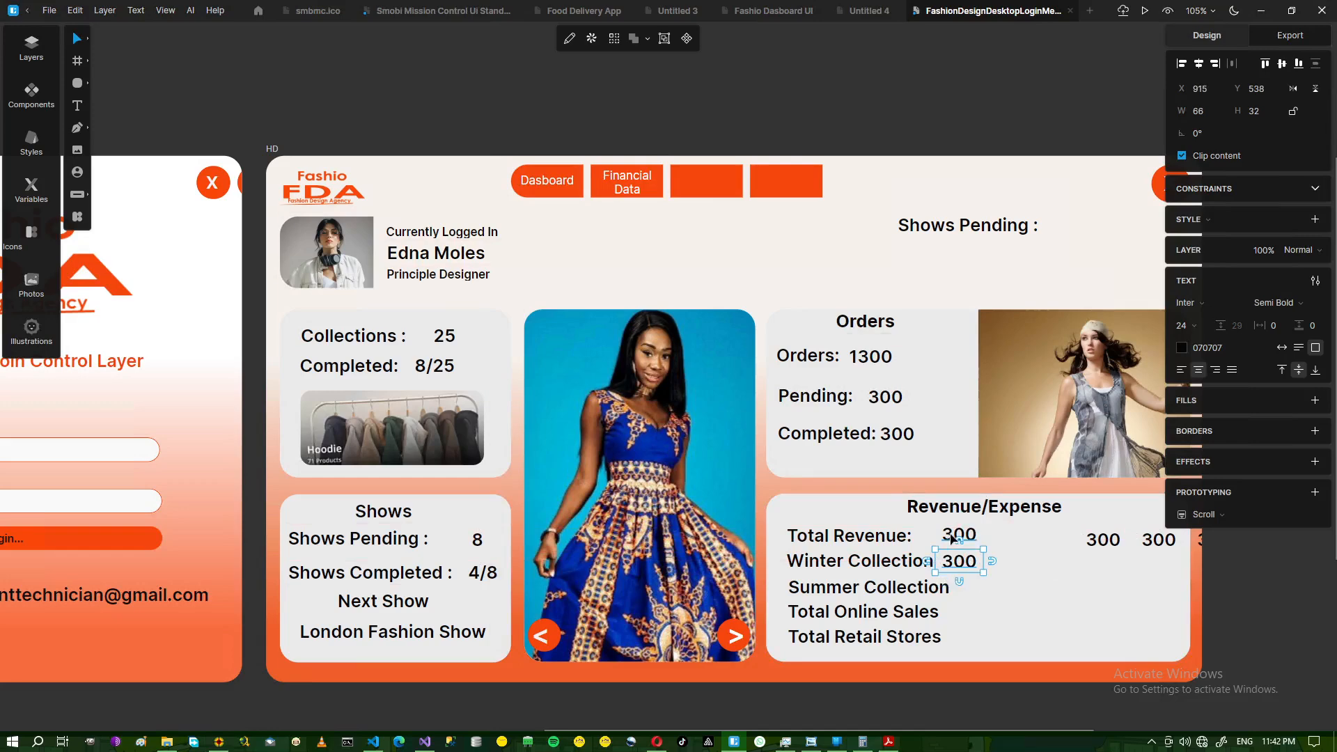
pyautogui.hotkey('ctrl', 'z')
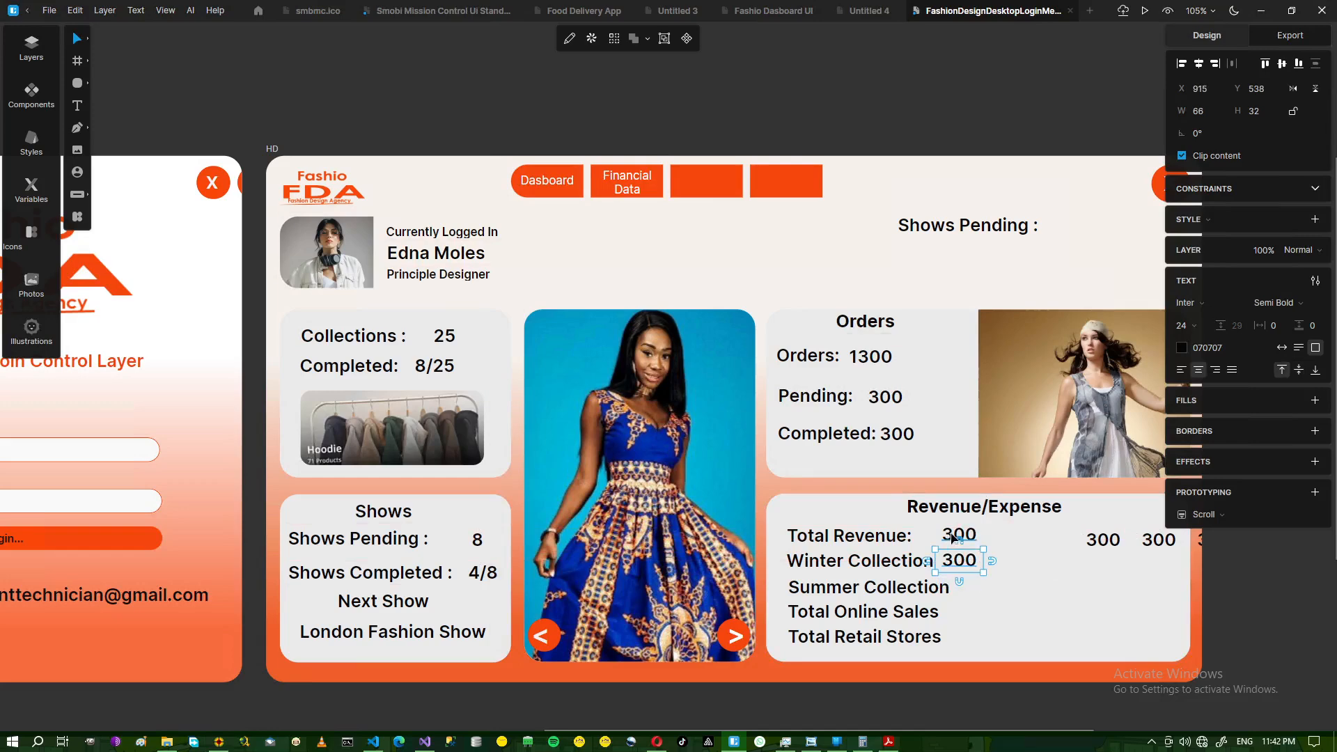
pyautogui.click(959, 540)
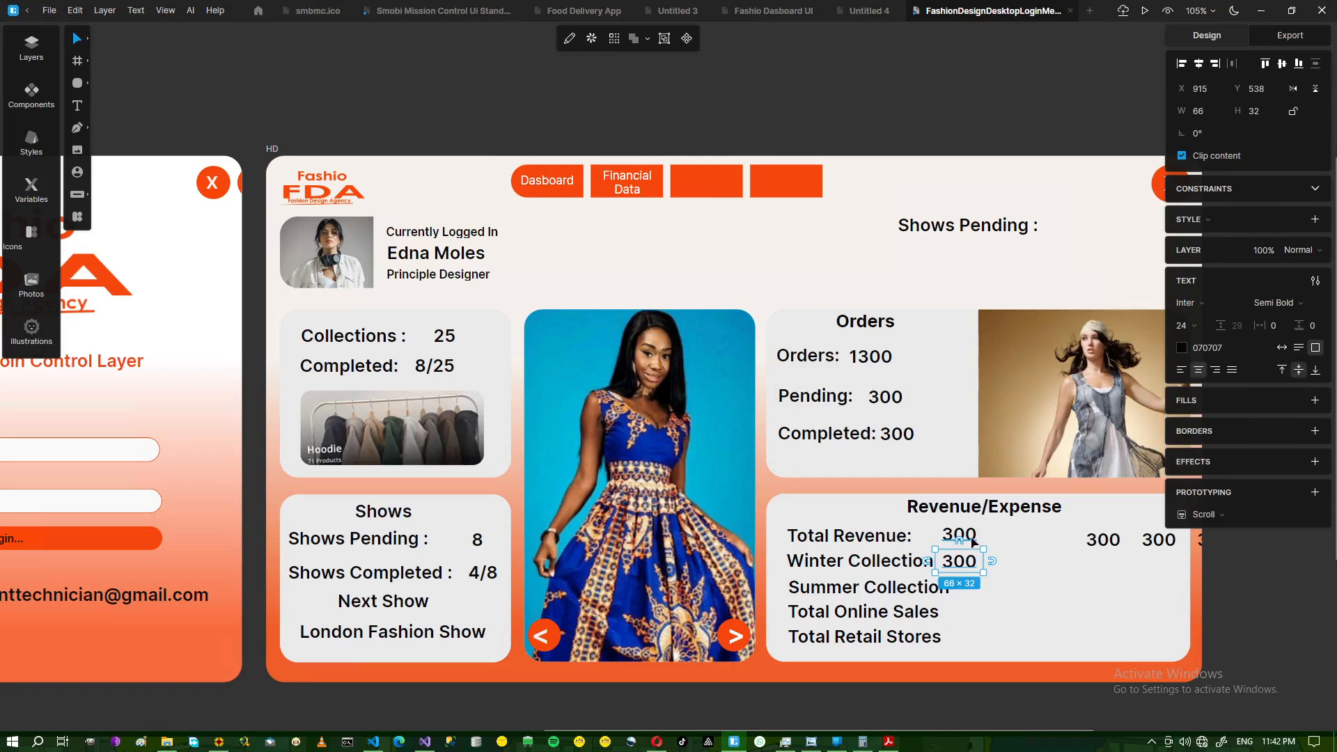
pyautogui.keyDown('shift'); pyautogui.click(973, 542); pyautogui.keyUp('shift')
pyautogui.press('Right')
pyautogui.press('Right')
pyautogui.press('Right')
pyautogui.press('Right')
pyautogui.press('Right')
pyautogui.press('Right')
pyautogui.press('Right')
pyautogui.press('Right')
pyautogui.press('Right')
pyautogui.press('Right')
pyautogui.press('Right')
pyautogui.press('Right')
pyautogui.press('Right')
pyautogui.press('Right')
pyautogui.press('Right')
pyautogui.press('Right')
pyautogui.press('Right')
pyautogui.press('Right')
pyautogui.press('Right')
pyautogui.press('Right')
pyautogui.press('Right')
pyautogui.press('Right')
pyautogui.press('Right')
pyautogui.press('Right')
pyautogui.press('Right')
pyautogui.press('Right')
pyautogui.press('Right')
pyautogui.press('Right')
pyautogui.press('Right')
pyautogui.press('Right')
pyautogui.press('Right')
pyautogui.press('Right')
pyautogui.press('Right')
pyautogui.press('Right')
pyautogui.press('Right')
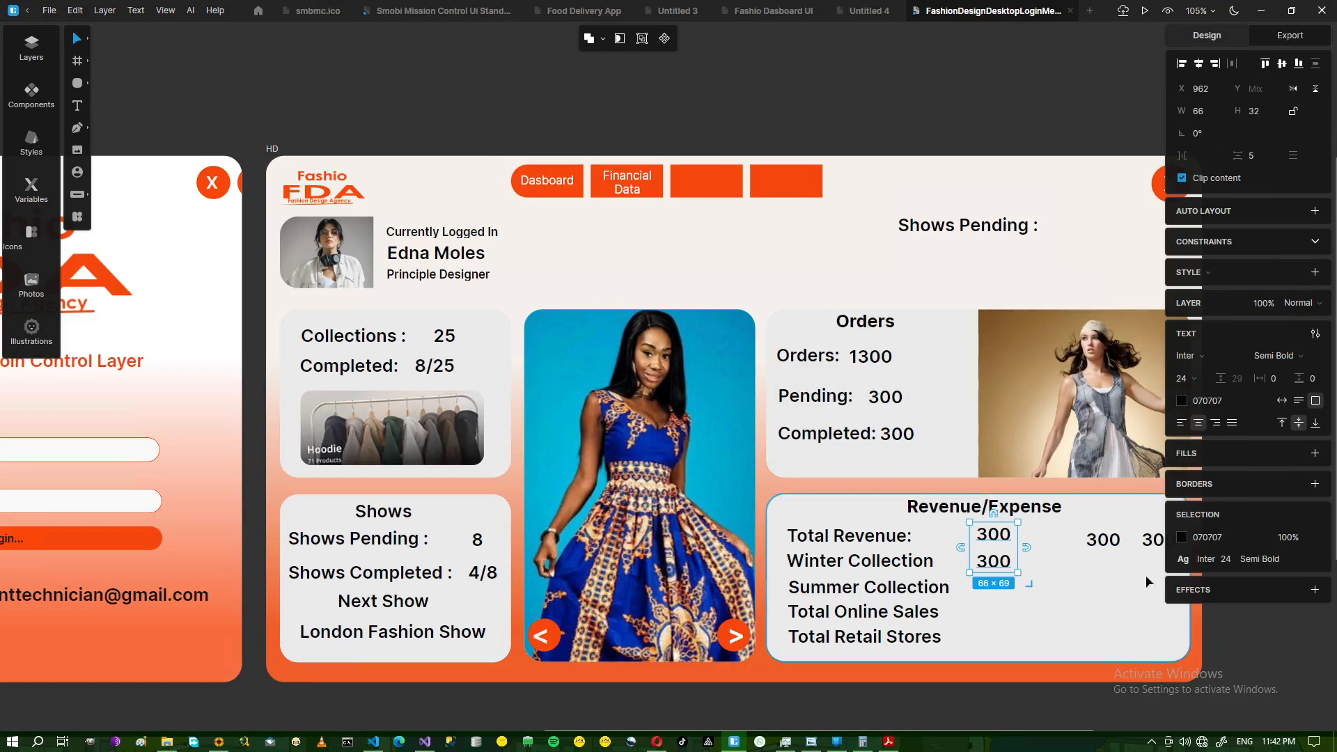
# - Place the remaining 300 copies beside Summer Collection, Total Online Sales and Total Retail Stores
pyautogui.click(1107, 541)
pyautogui.moveTo(1120, 548); pyautogui.dragTo(992, 593)
pyautogui.moveTo(1151, 543); pyautogui.dragTo(983, 620)
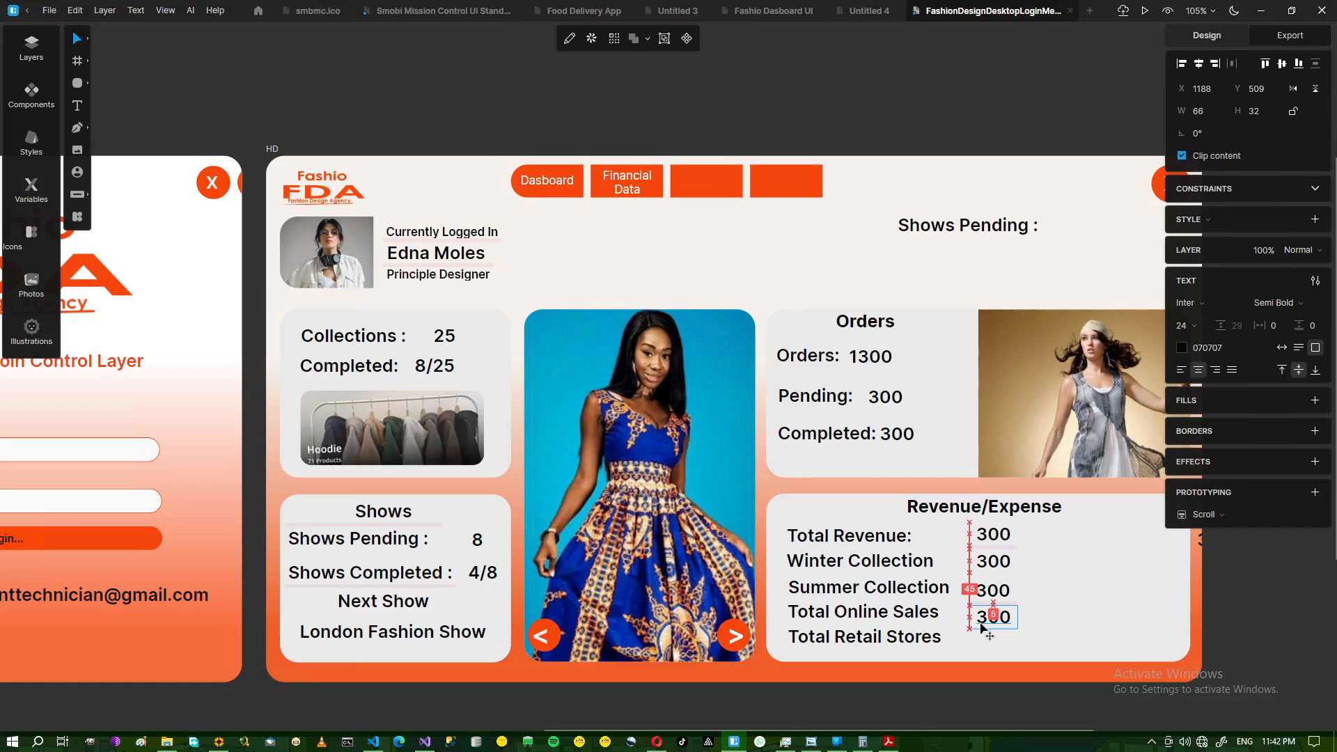
pyautogui.click(1202, 546)
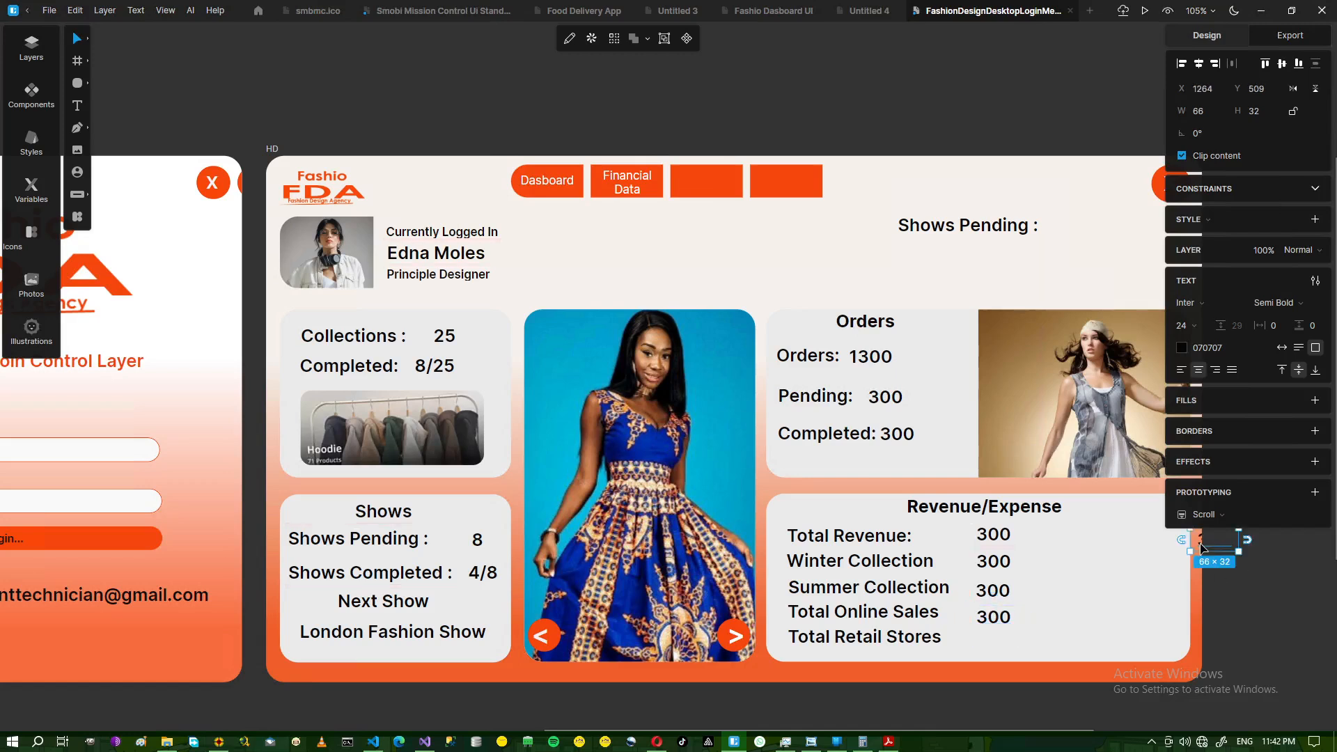
pyautogui.moveTo(1178, 554); pyautogui.dragTo(994, 645)
pyautogui.click(1047, 569)
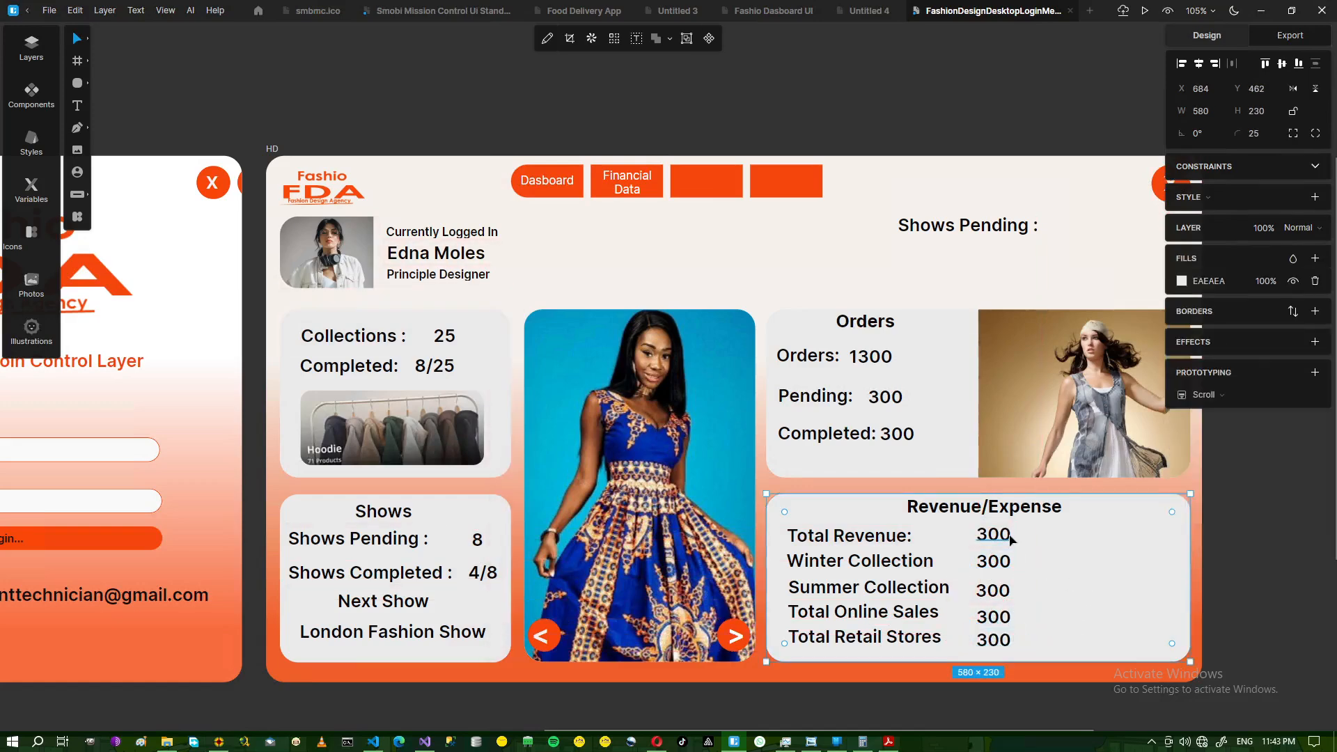
# - Change the Total Revenue value from 300 to ZMW 1.7, checking the reference image
pyautogui.click(995, 542)
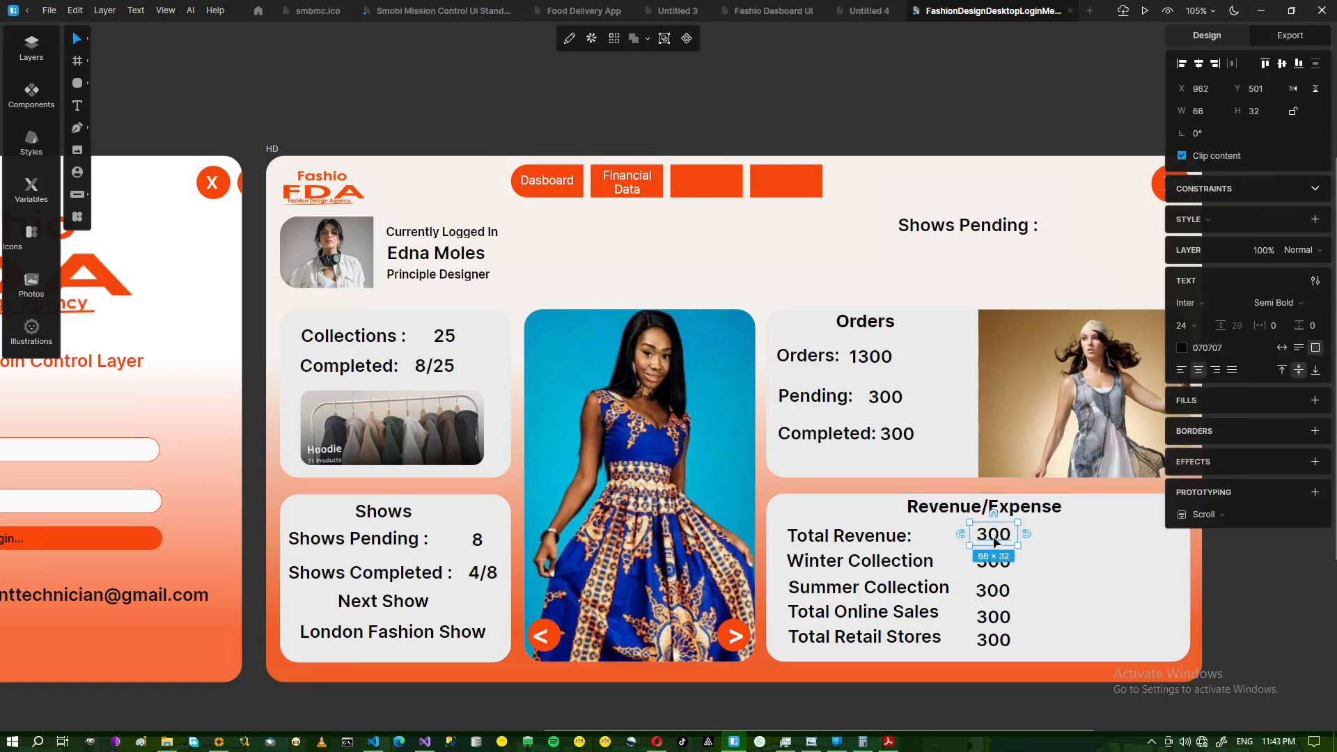
pyautogui.doubleClick(994, 543)
pyautogui.write('1.7')
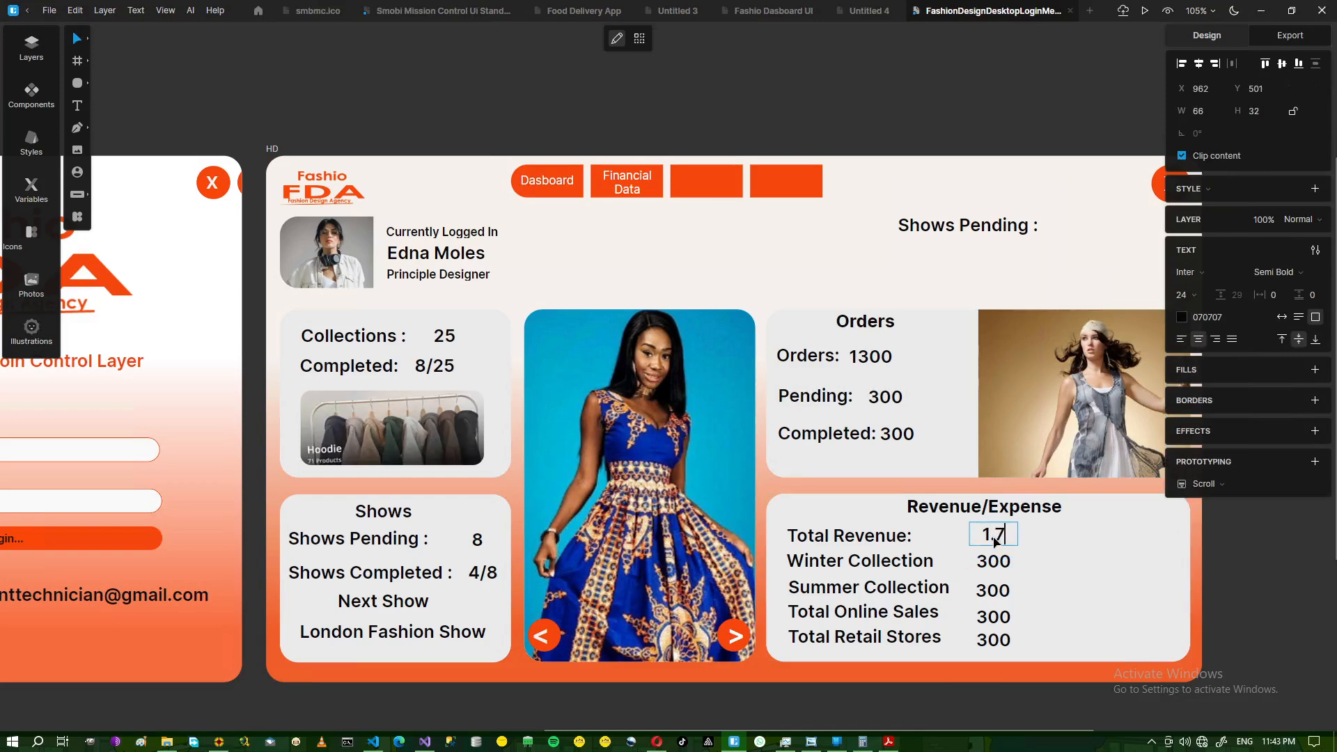
pyautogui.click(810, 744)
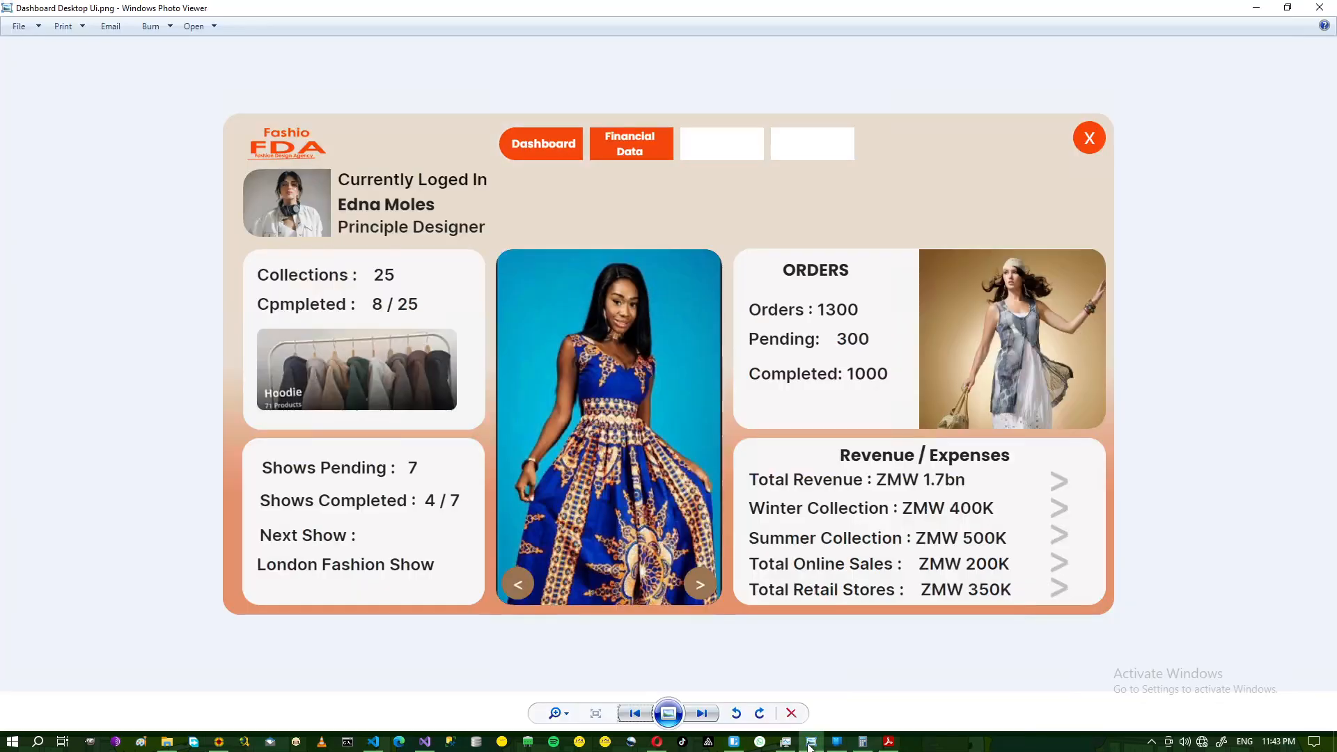
pyautogui.click(810, 743)
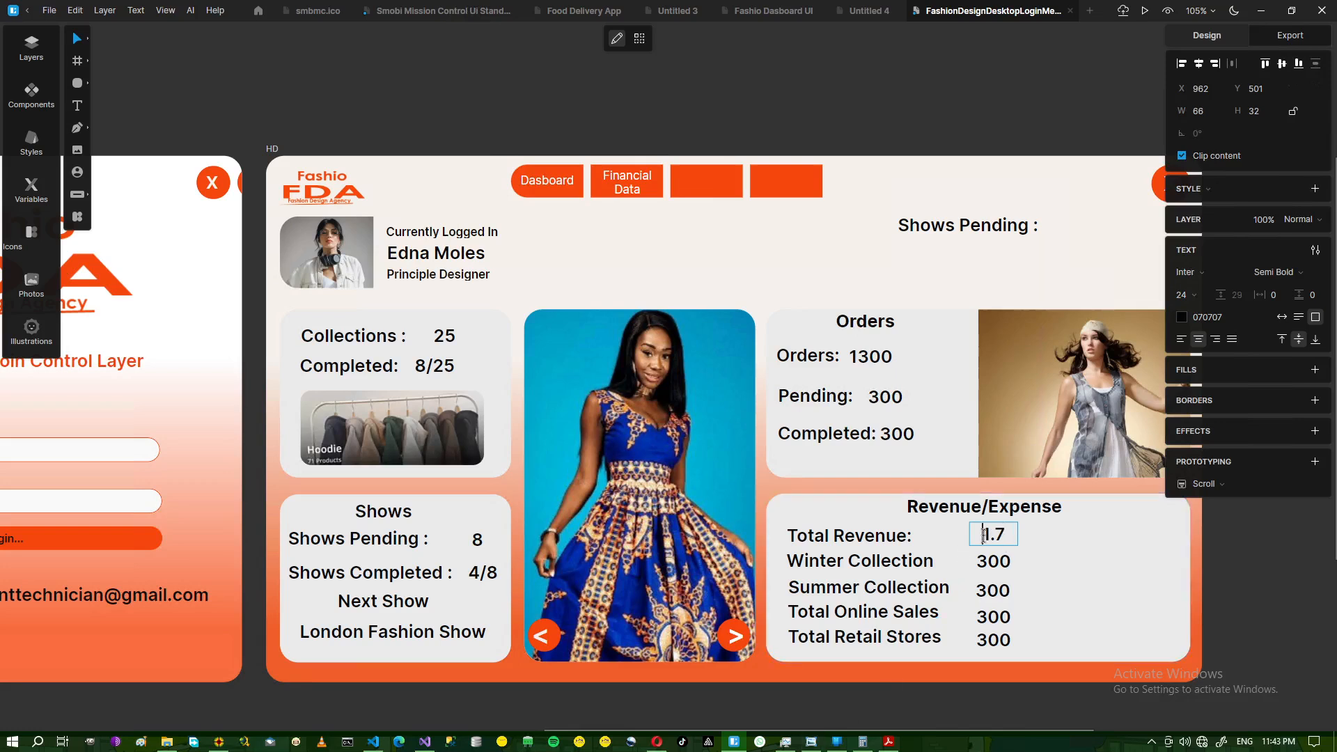
pyautogui.write('ZMW')
pyautogui.press('Escape')
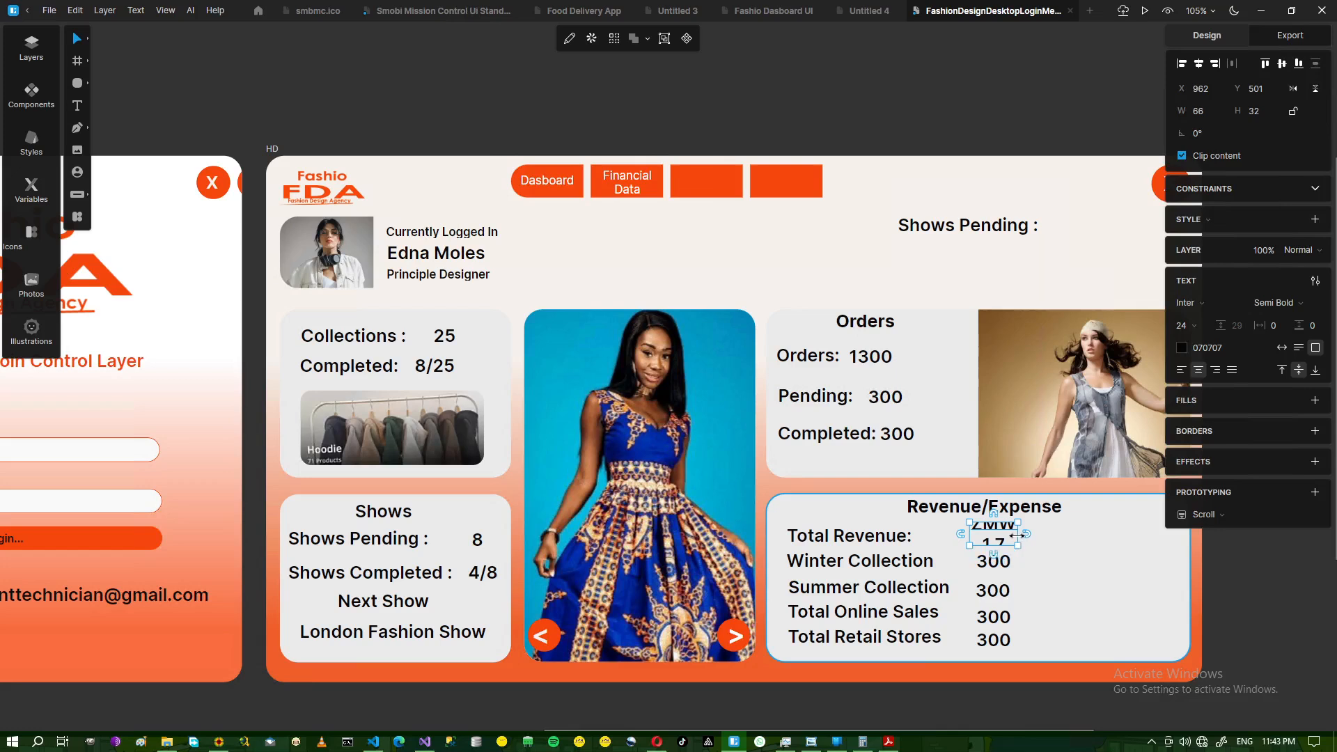
# - Widen the Total Revenue value box to 142 px and make it read ZMW 1.7bn
pyautogui.moveTo(1020, 533); pyautogui.dragTo(1058, 533)
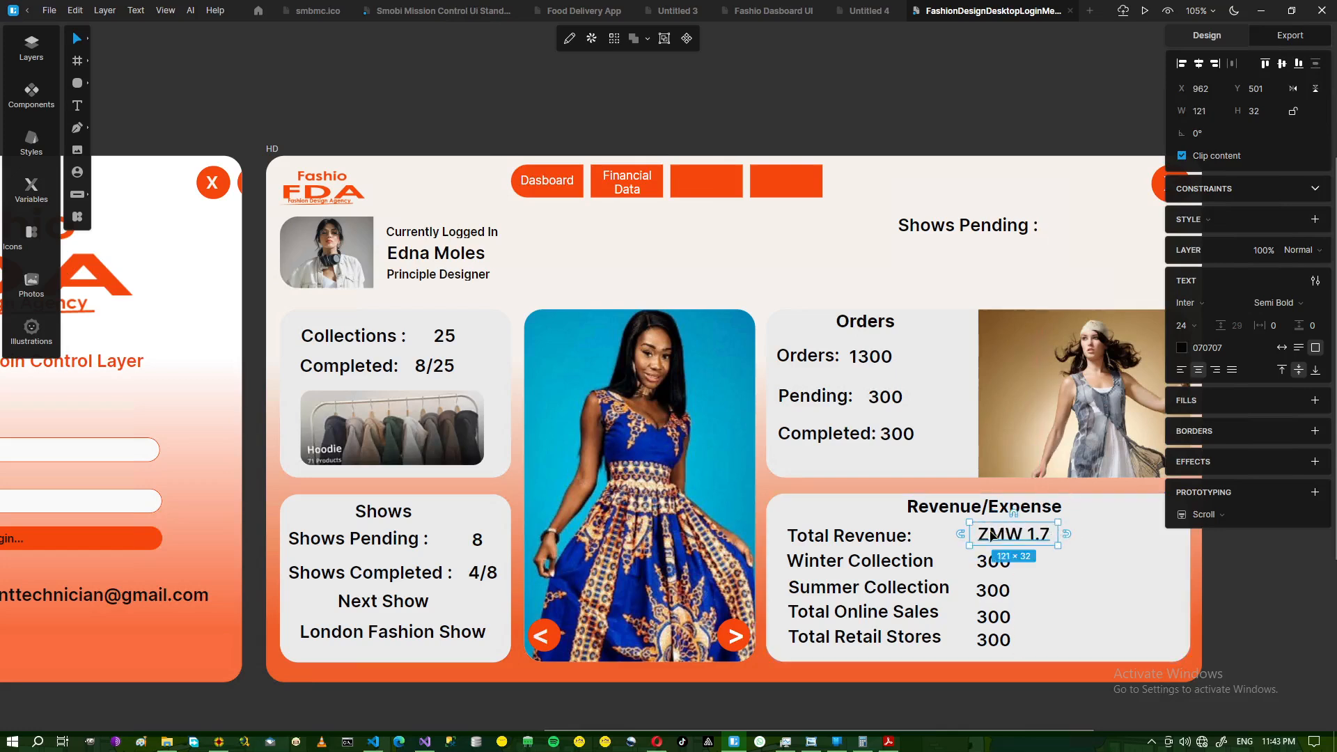
pyautogui.click(1075, 541)
pyautogui.click(1044, 535)
pyautogui.moveTo(1075, 532); pyautogui.dragTo(1073, 533)
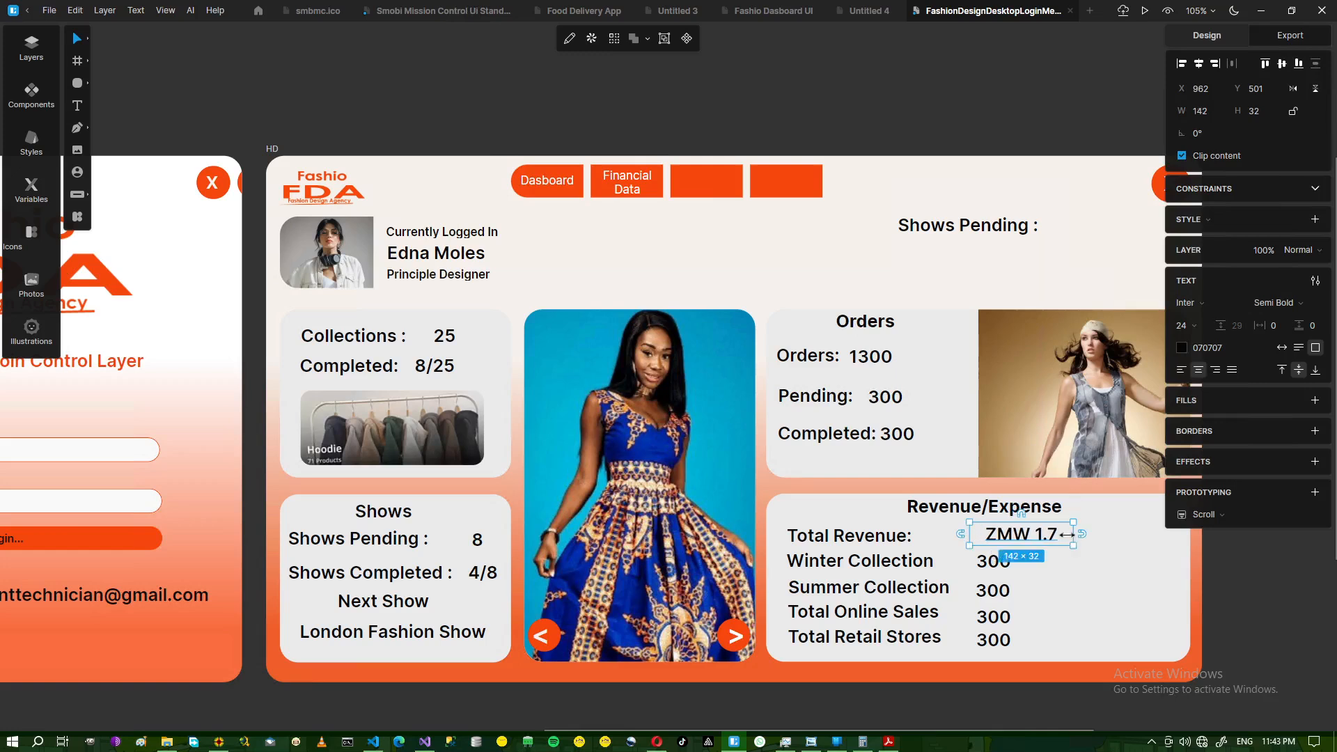
pyautogui.doubleClick(1059, 531)
pyautogui.click(1061, 533)
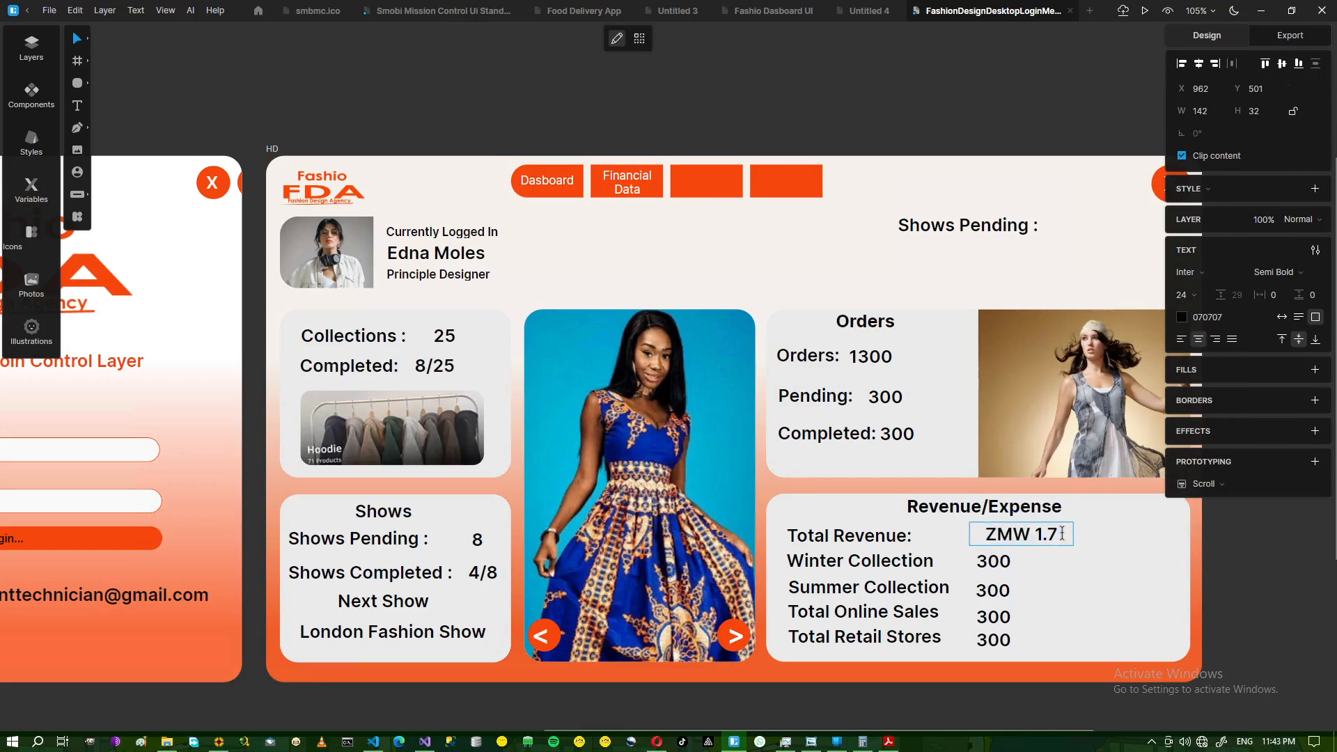
pyautogui.write('B')
pyautogui.press('BackSpace')
pyautogui.write('bn')
pyautogui.press('Escape')
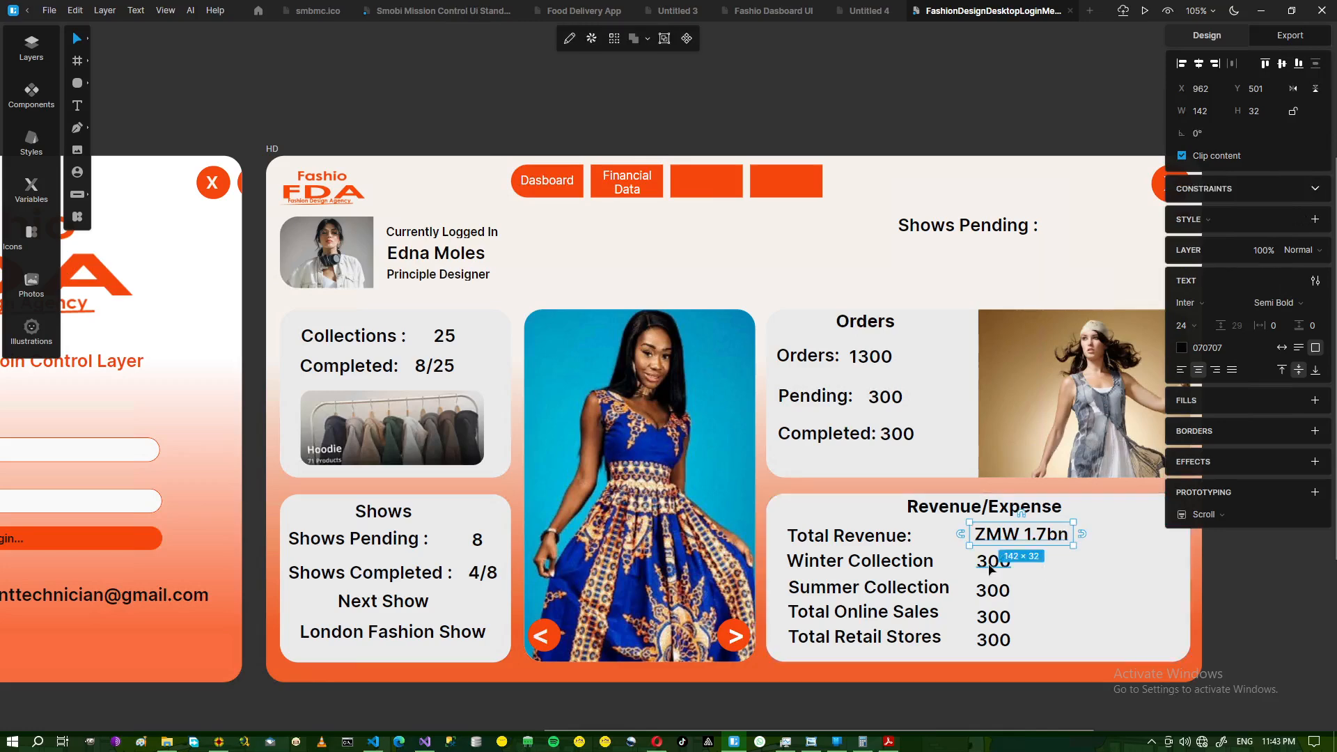
pyautogui.click(812, 745)
pyautogui.click(813, 745)
# - Set the Winter Collection value to ZMW 400K and widen its box to one line
pyautogui.doubleClick(986, 567)
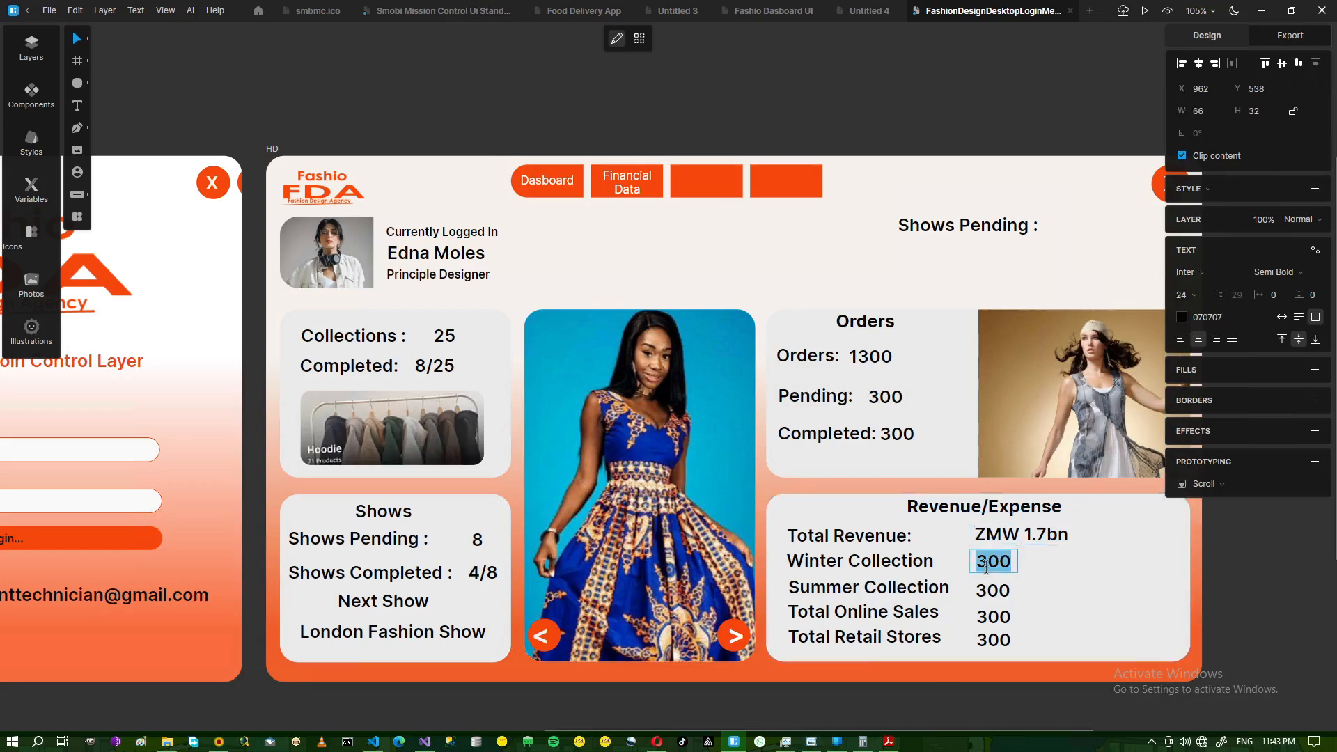
pyautogui.write('ZMW')
pyautogui.press('Return')
pyautogui.write('400K')
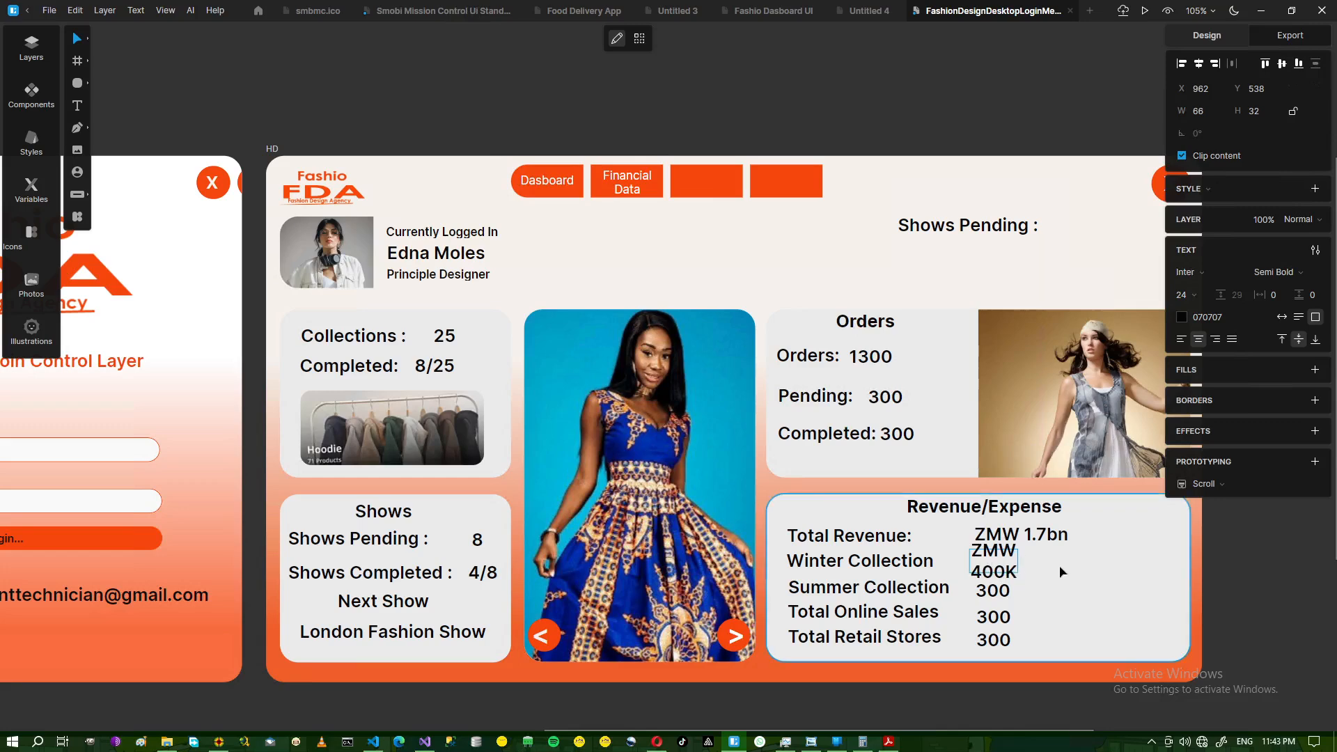
pyautogui.press('Escape')
pyautogui.moveTo(1018, 561); pyautogui.dragTo(1075, 557)
pyautogui.click(1093, 573)
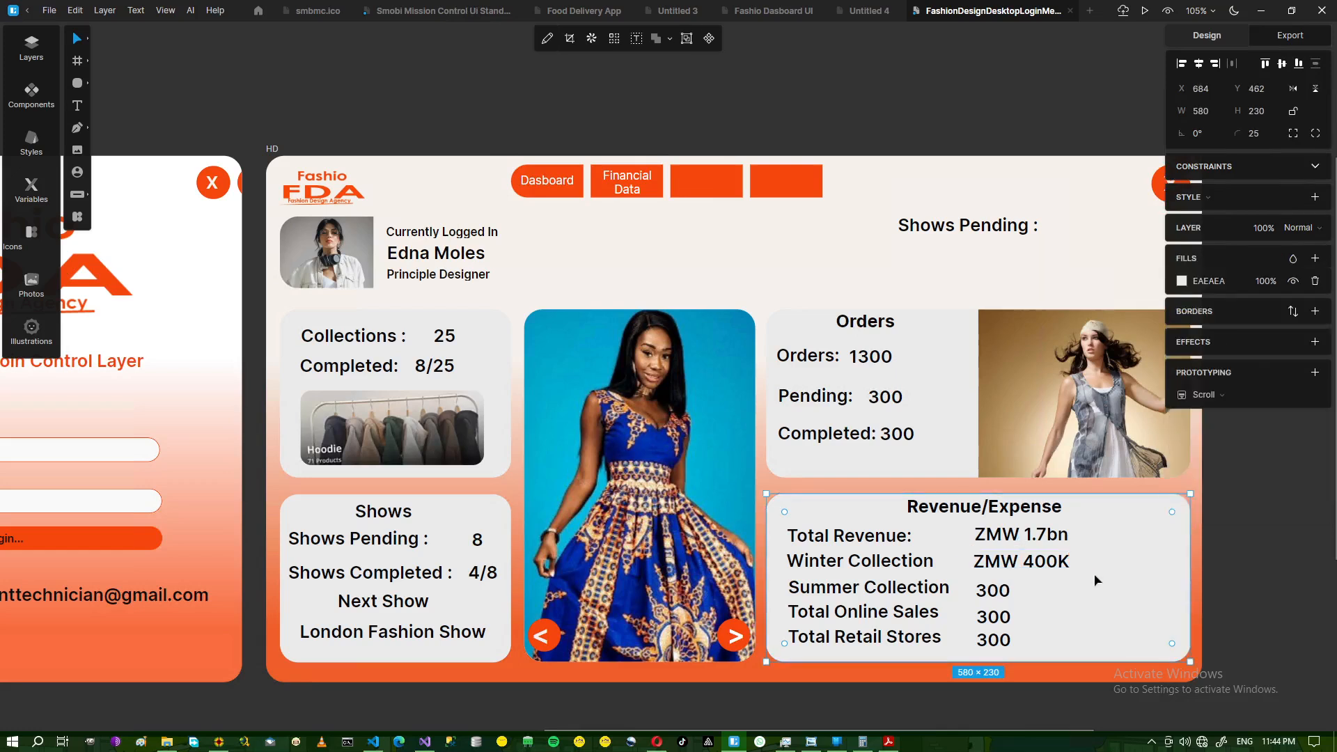
pyautogui.click(996, 592)
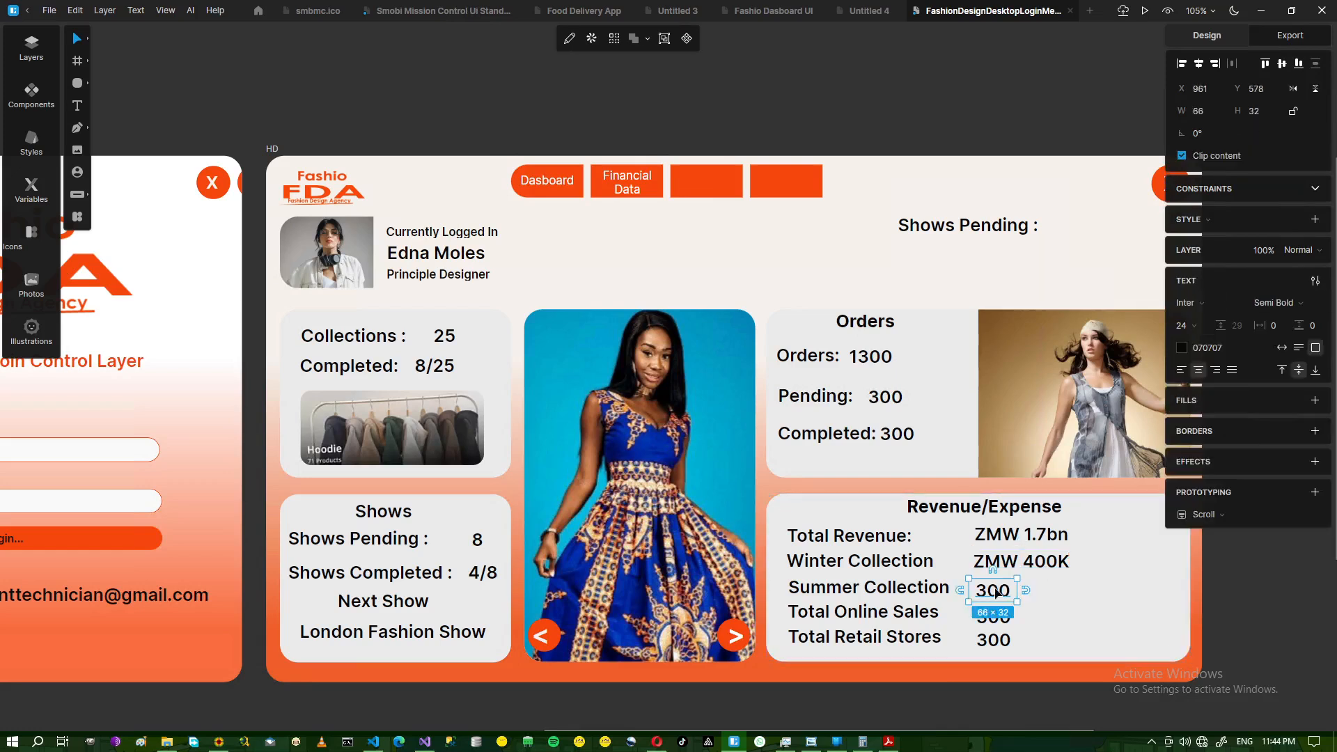
# - Widen the Summer Collection value box and set it to ZMW 500K per the reference
pyautogui.moveTo(1017, 590); pyautogui.dragTo(1073, 587)
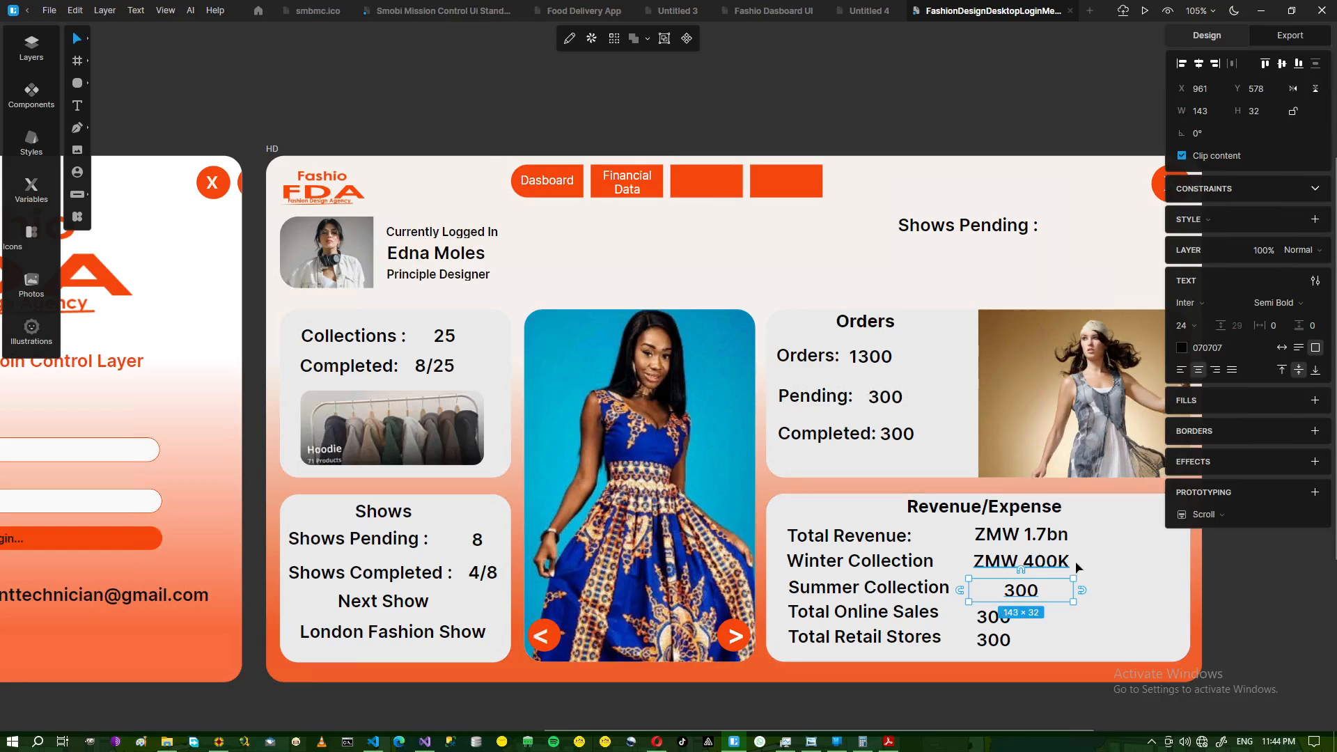
pyautogui.doubleClick(1014, 592)
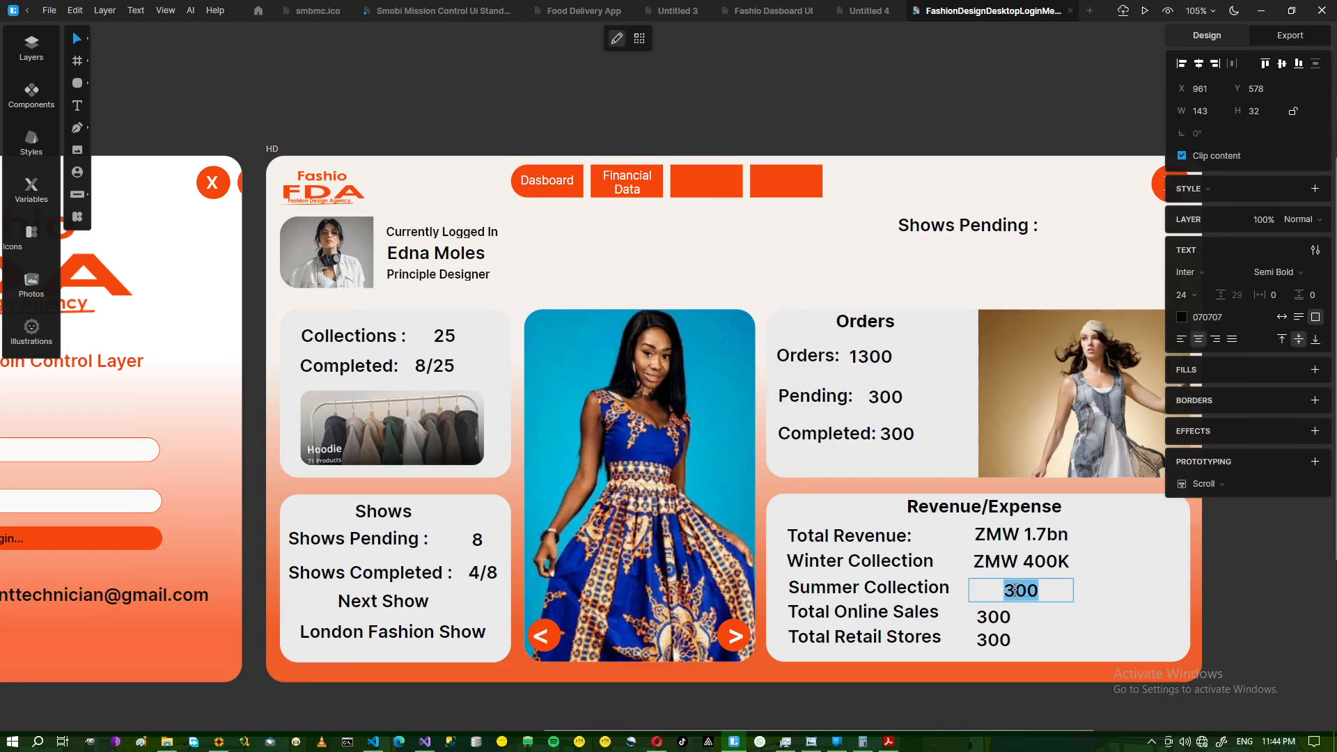
pyautogui.write('ZMW')
pyautogui.click(810, 742)
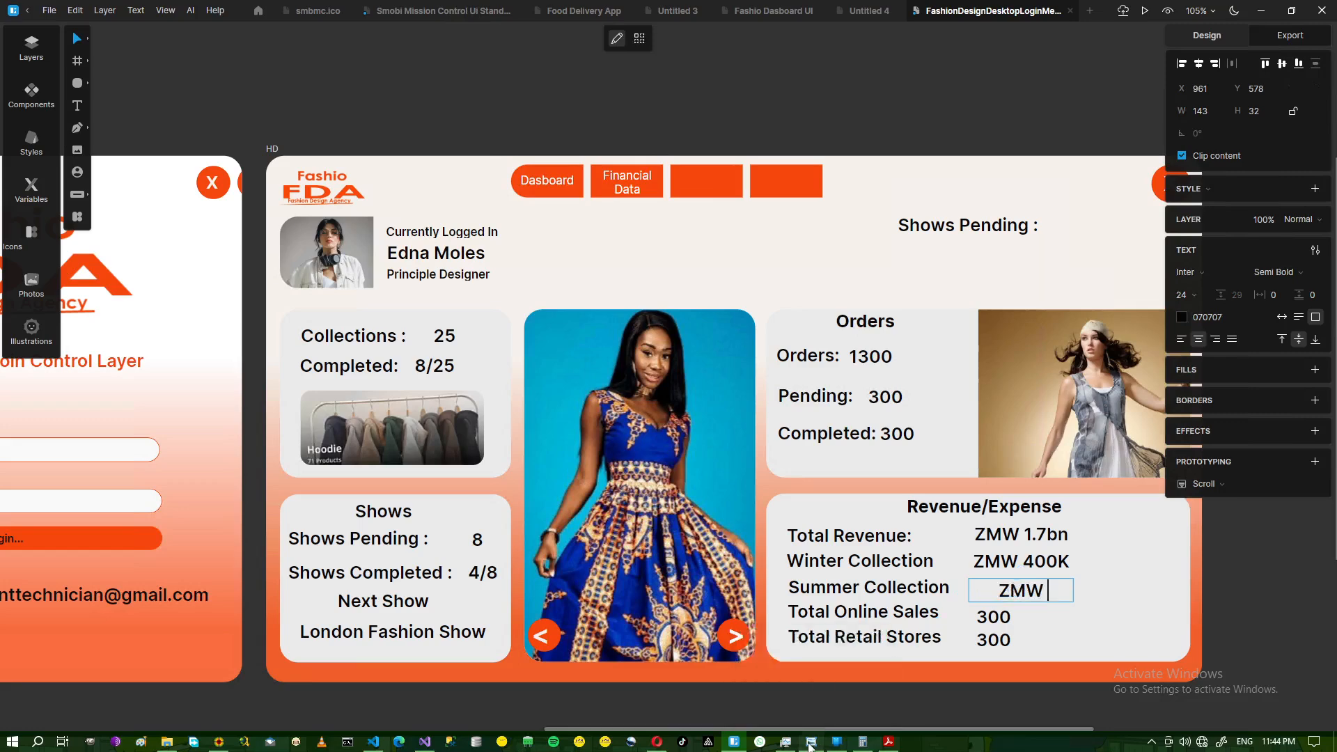
pyautogui.click(810, 743)
pyautogui.write('500')
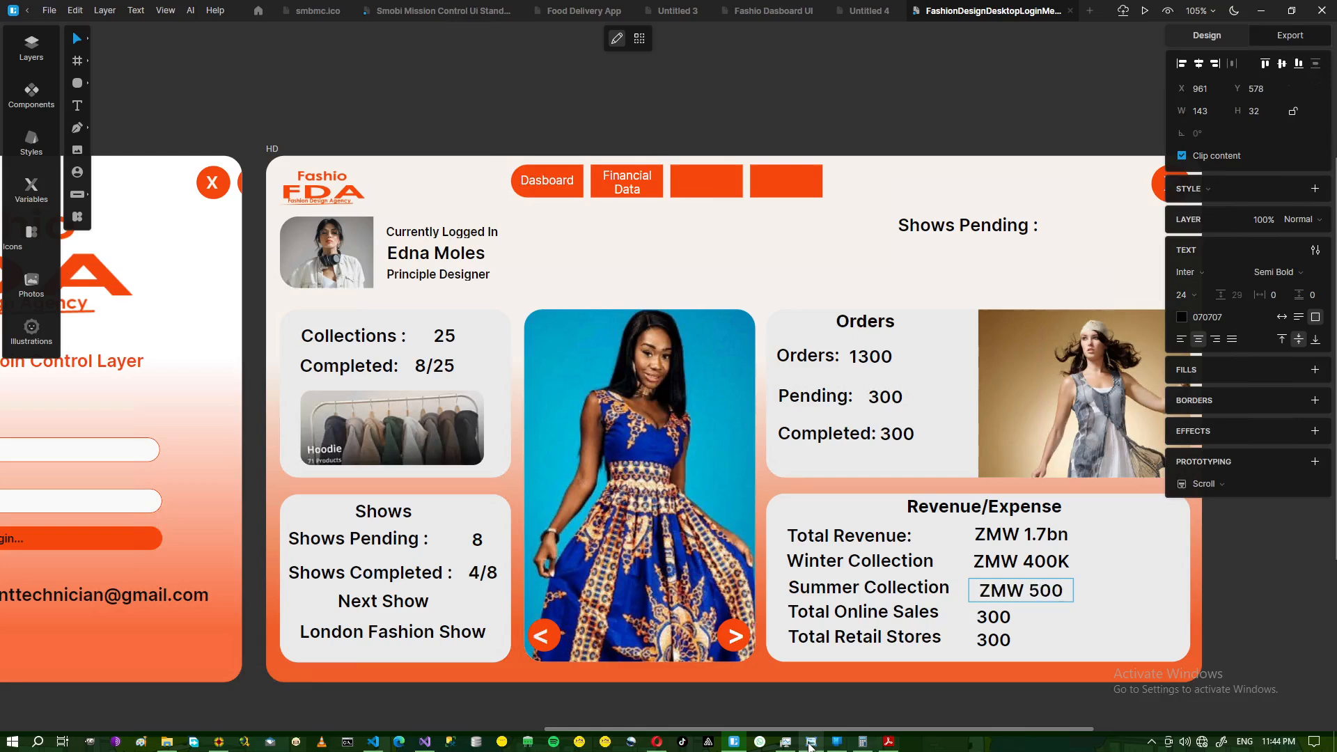
pyautogui.write('K')
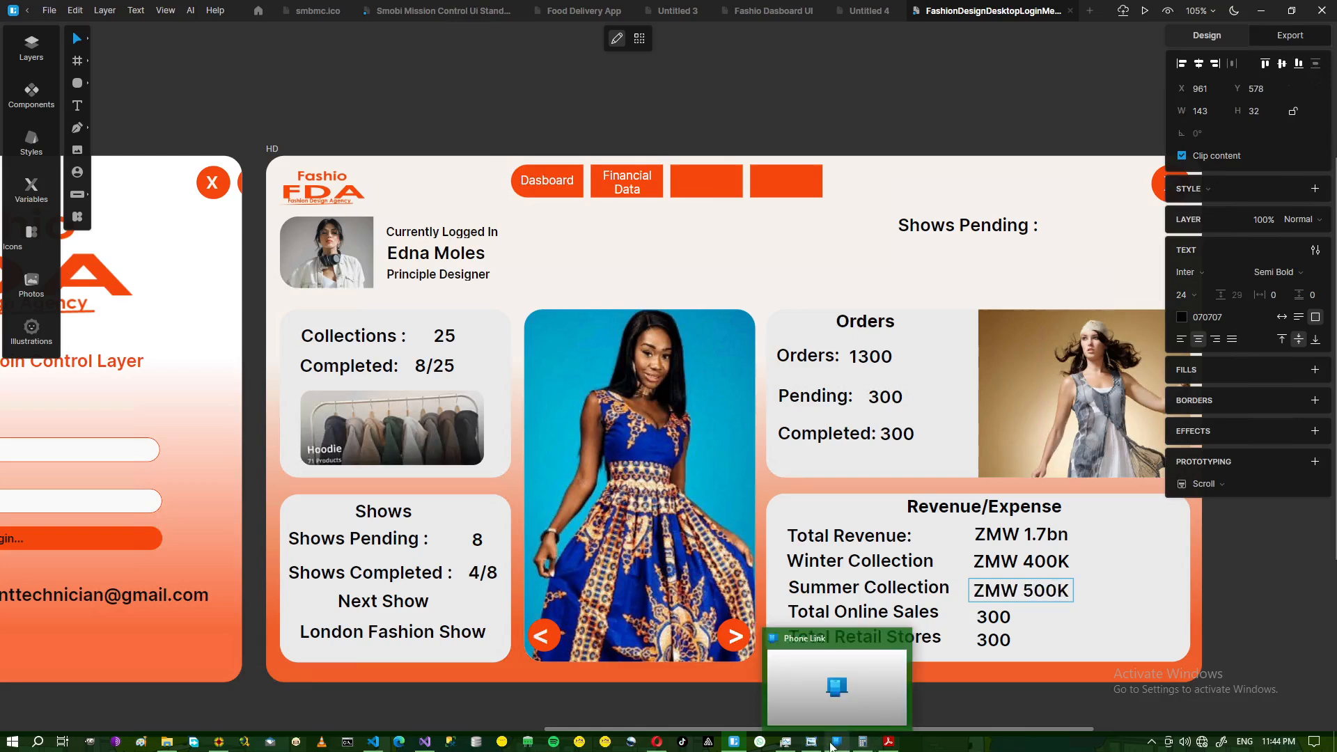
pyautogui.click(813, 744)
pyautogui.click(813, 744)
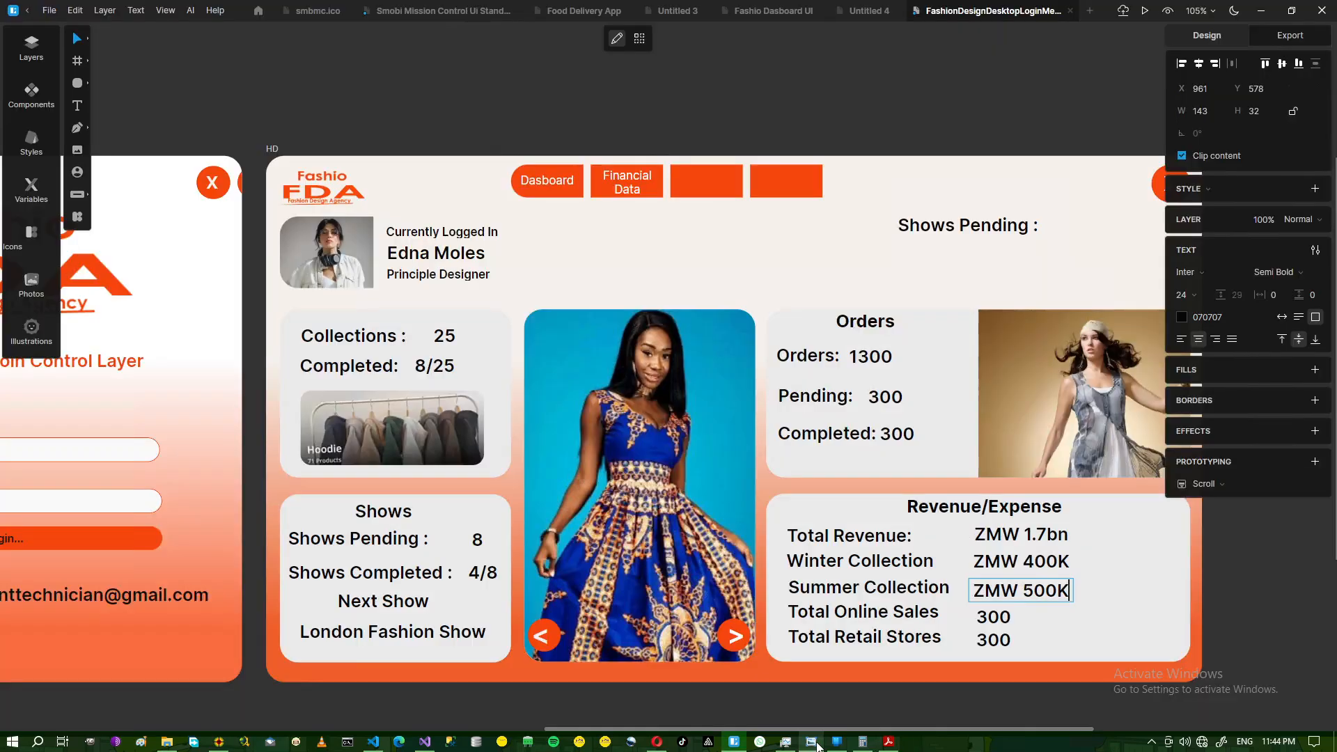
# - Widen the Total Online Sales value box and set it to ZMW 200K
pyautogui.doubleClick(997, 615)
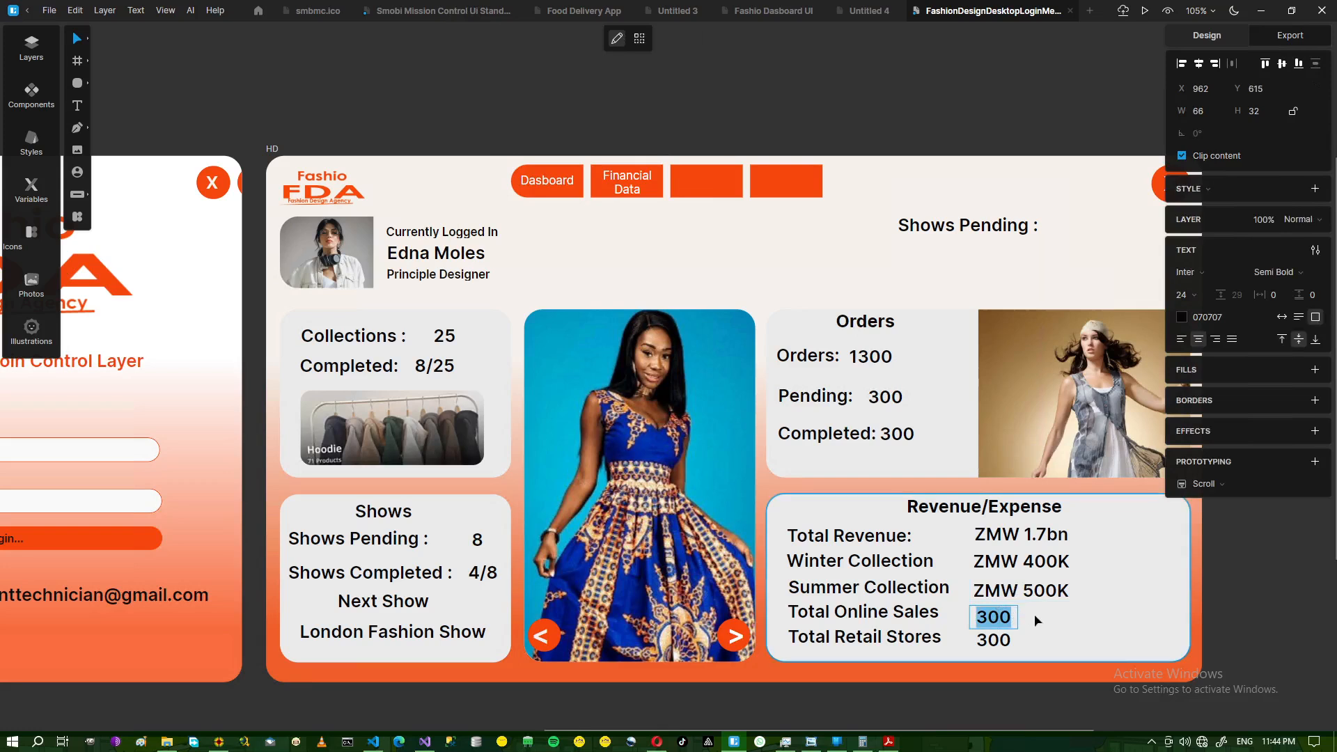
pyautogui.press('Escape')
pyautogui.moveTo(1018, 617); pyautogui.dragTo(1074, 616)
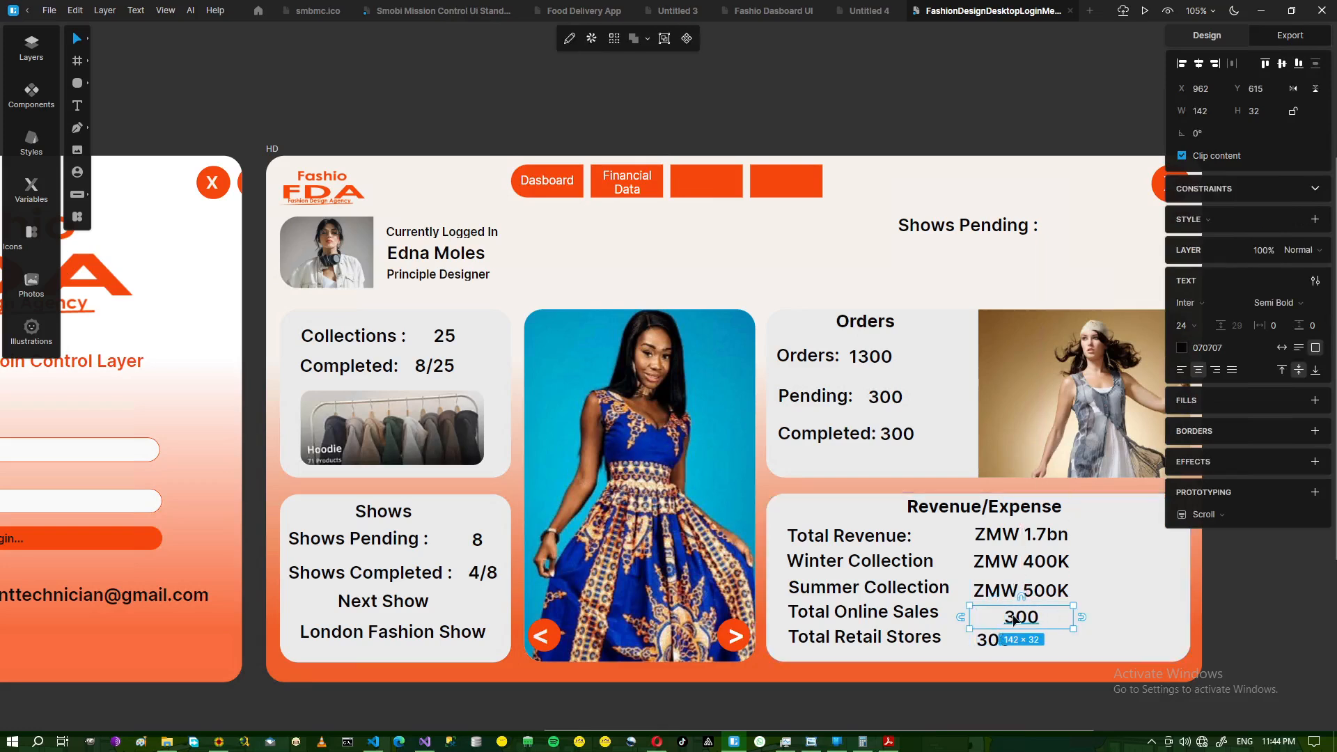
pyautogui.doubleClick(1014, 616)
pyautogui.write('ZMW')
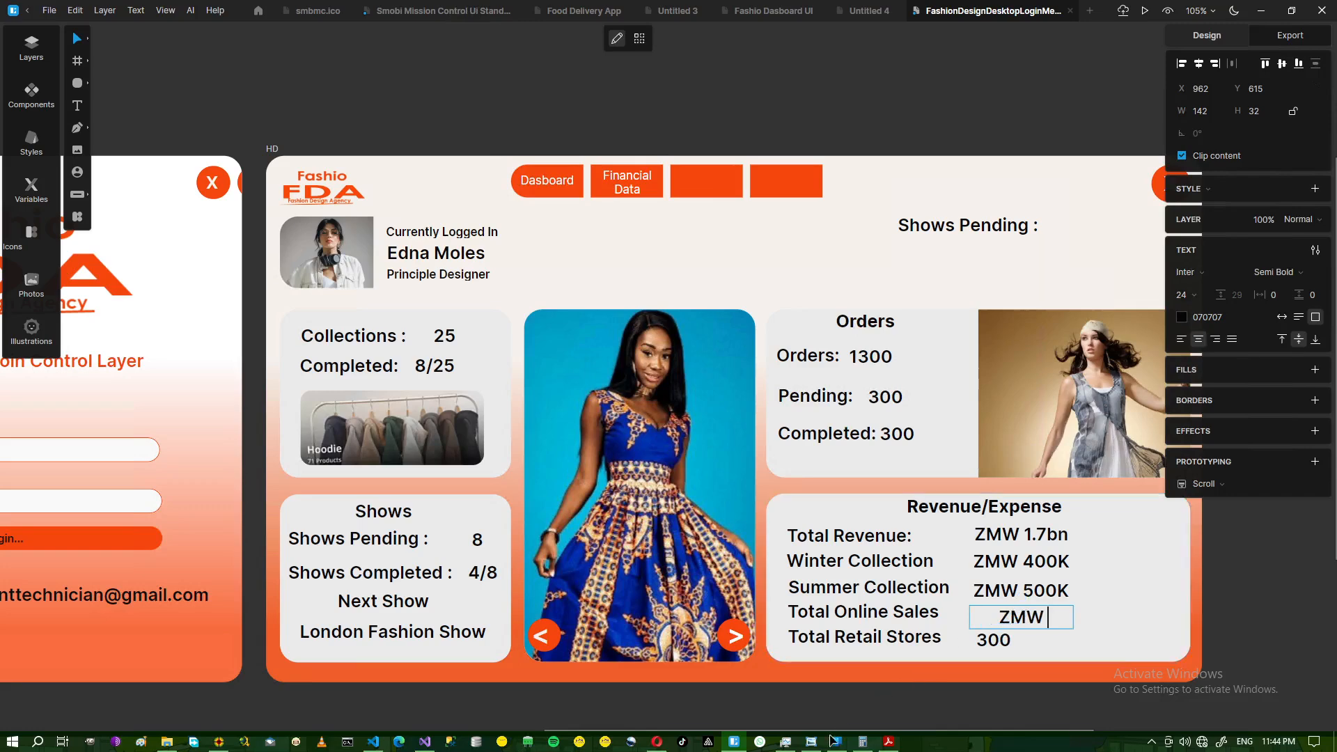
pyautogui.moveTo(830, 742)
pyautogui.click(812, 742)
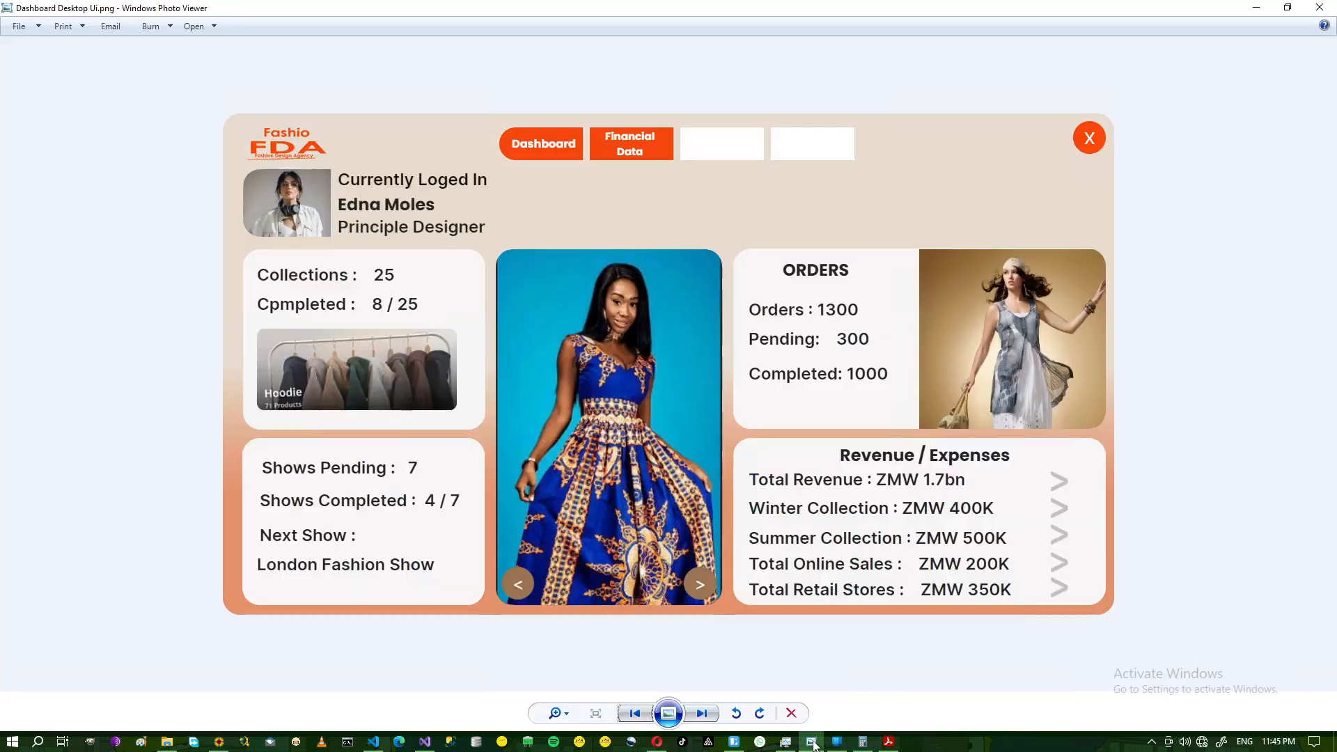
pyautogui.click(812, 742)
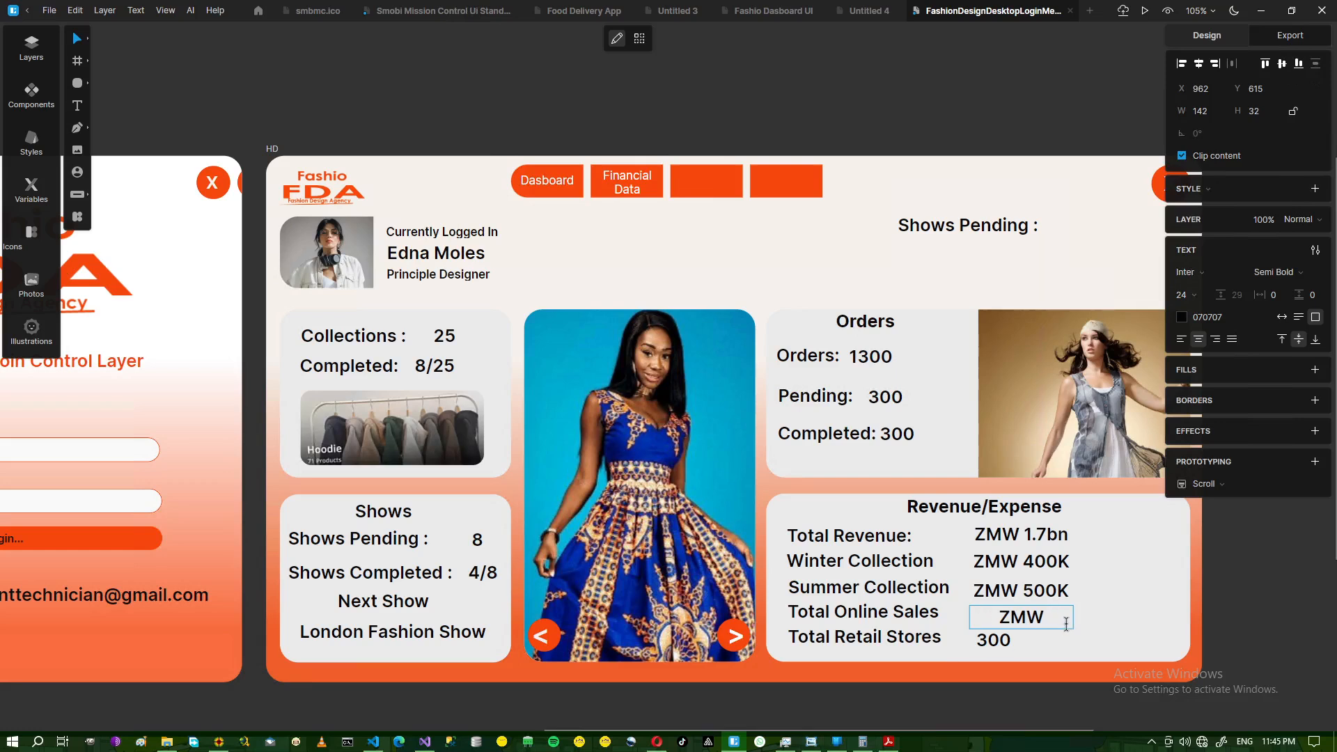
pyautogui.write('200K')
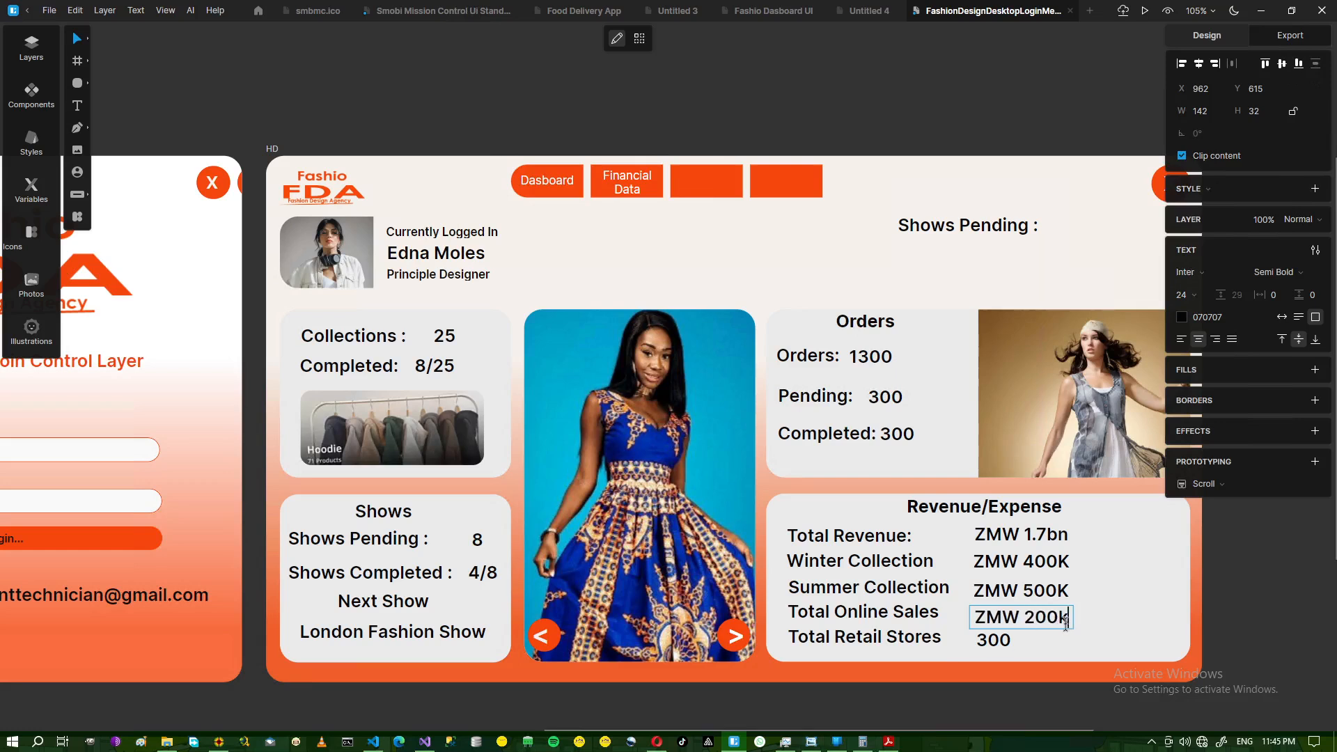
pyautogui.click(812, 743)
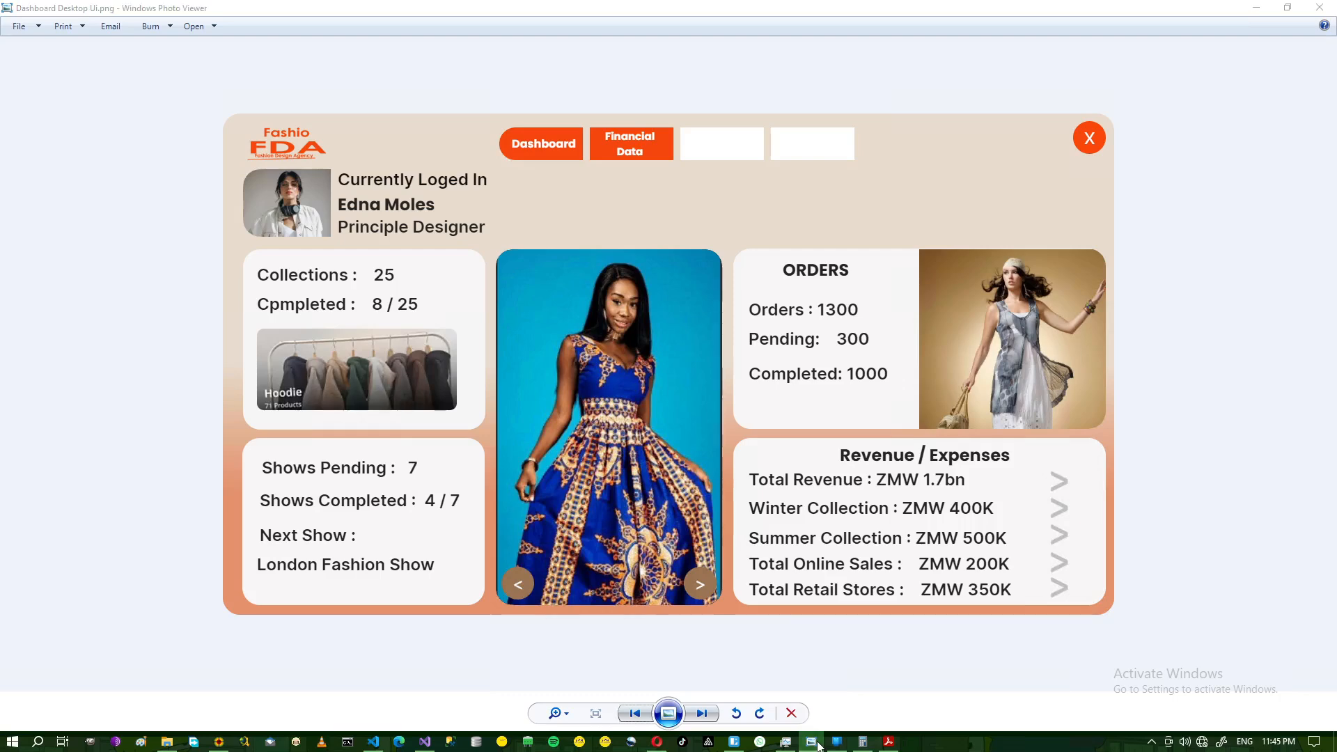
pyautogui.click(812, 742)
# - Widen the Total Retail Stores value box and set it to ZMW 350K
pyautogui.click(984, 646)
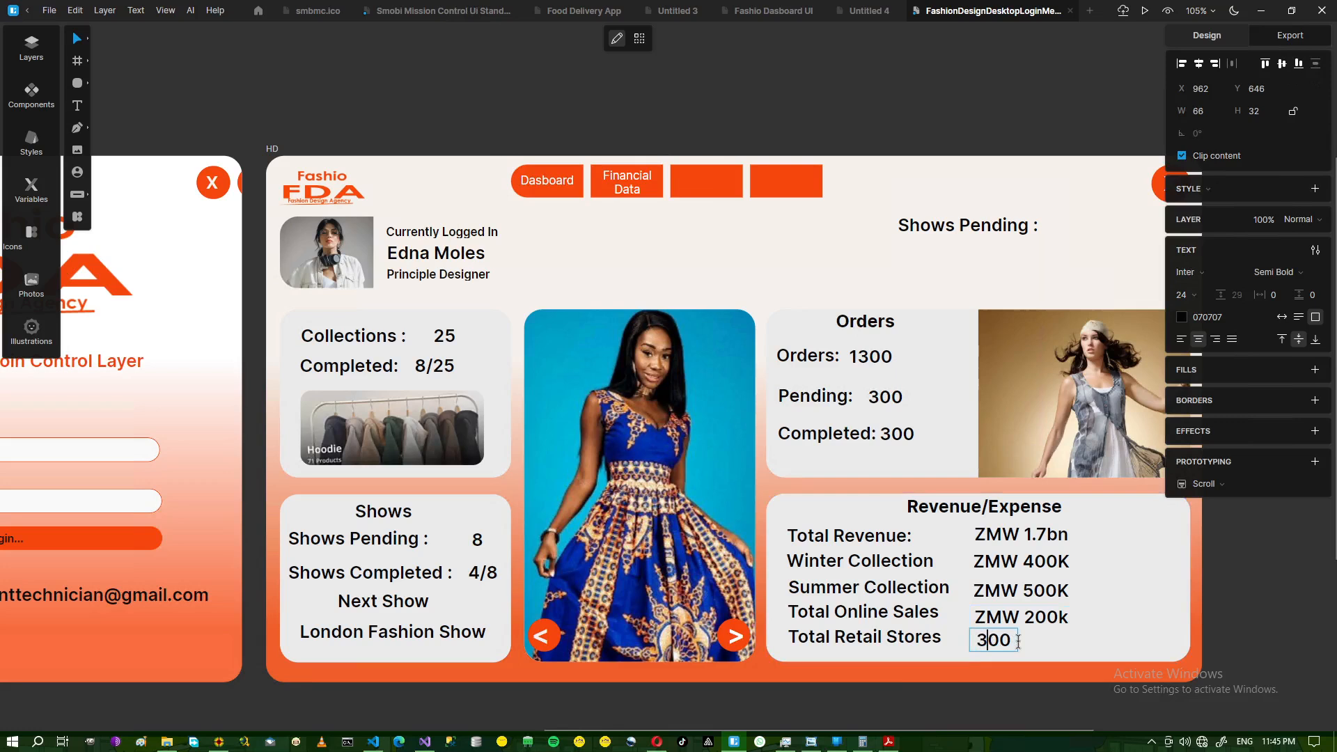
pyautogui.press('Escape')
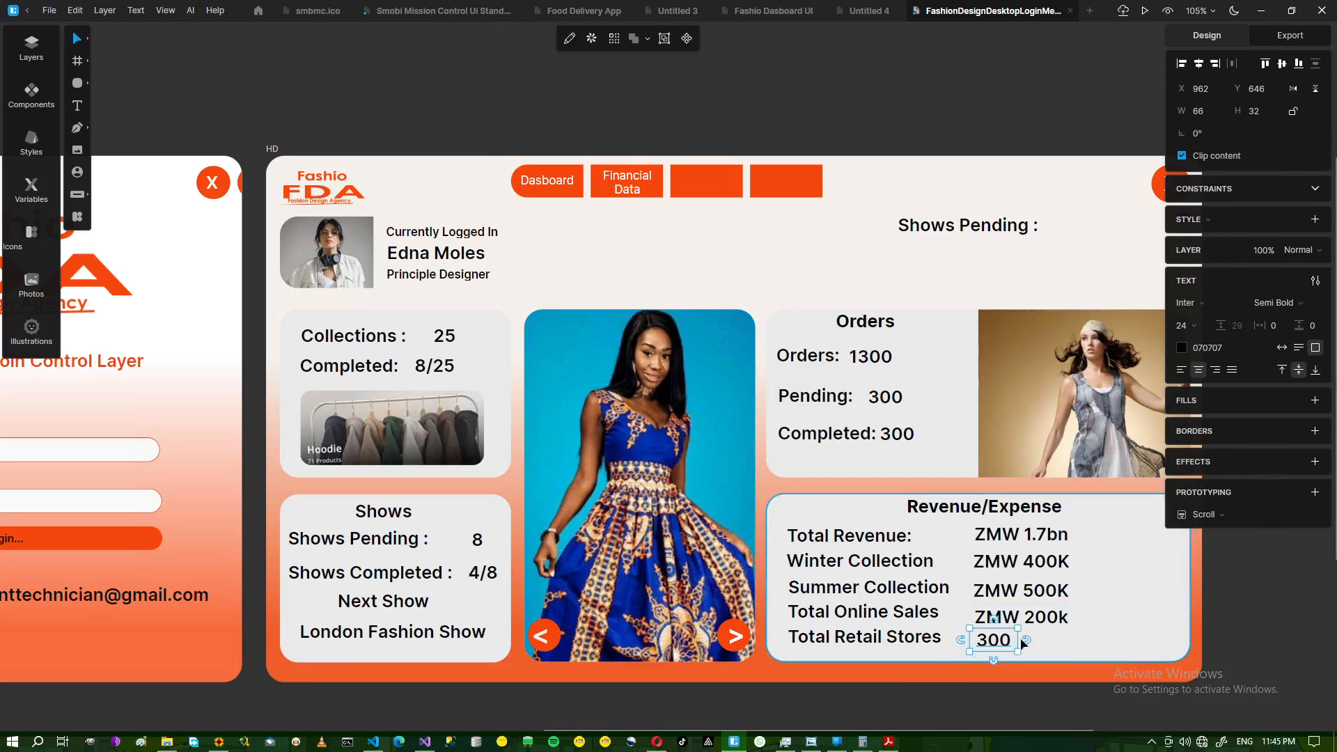
pyautogui.moveTo(1051, 640); pyautogui.dragTo(1073, 639)
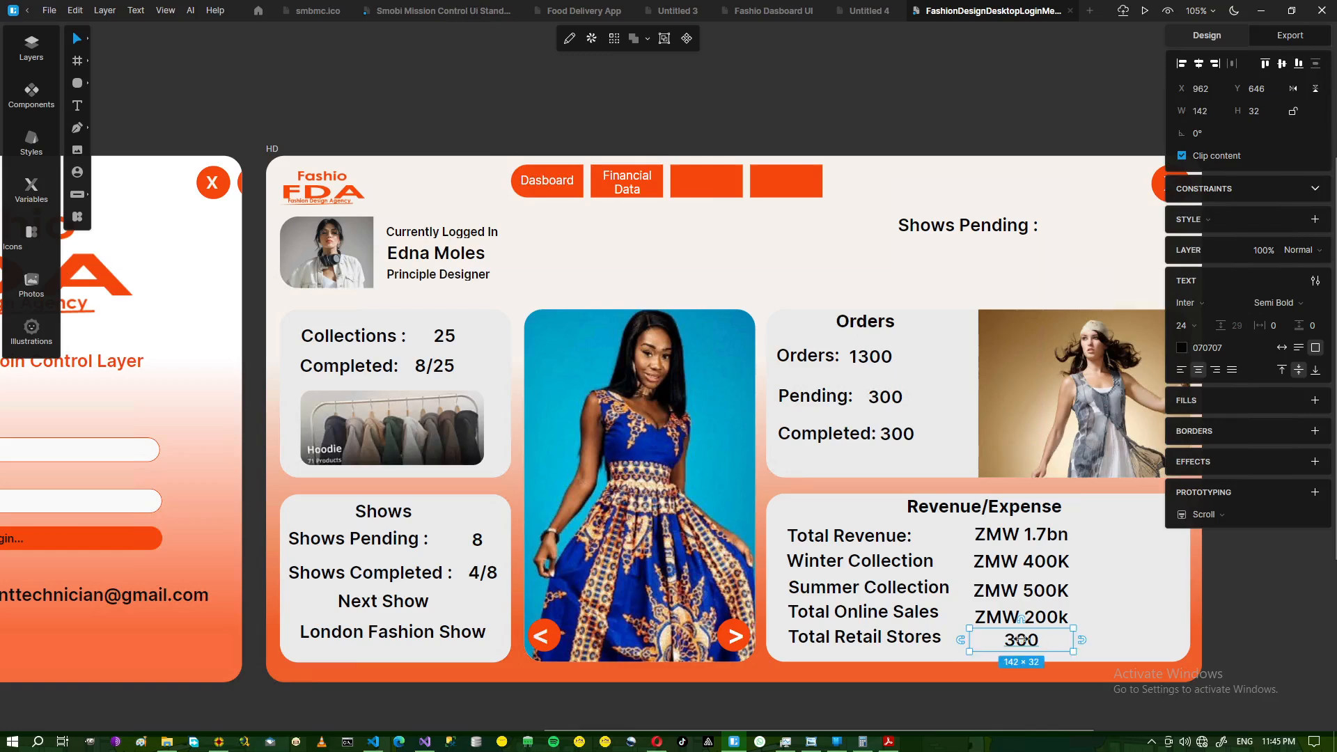
pyautogui.doubleClick(985, 639)
pyautogui.write('_ZM')
pyautogui.write('W')
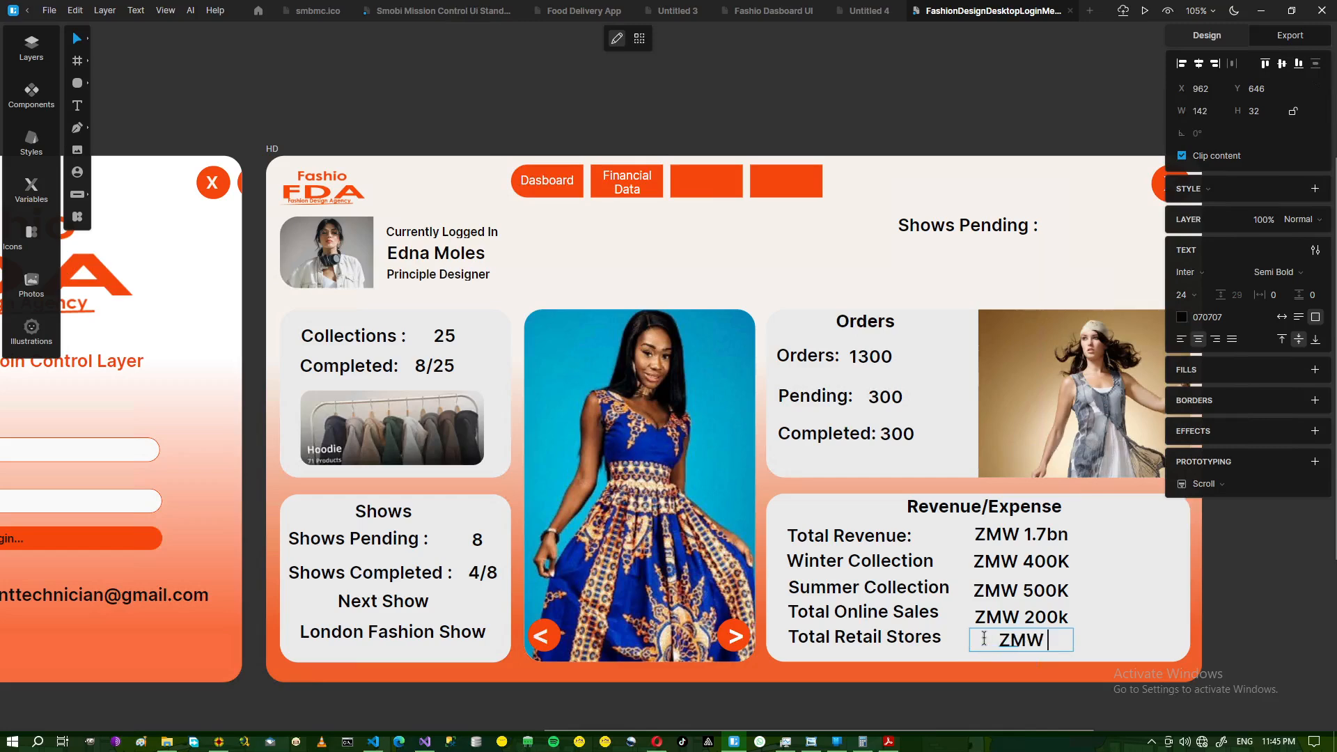
pyautogui.write(' 350K')
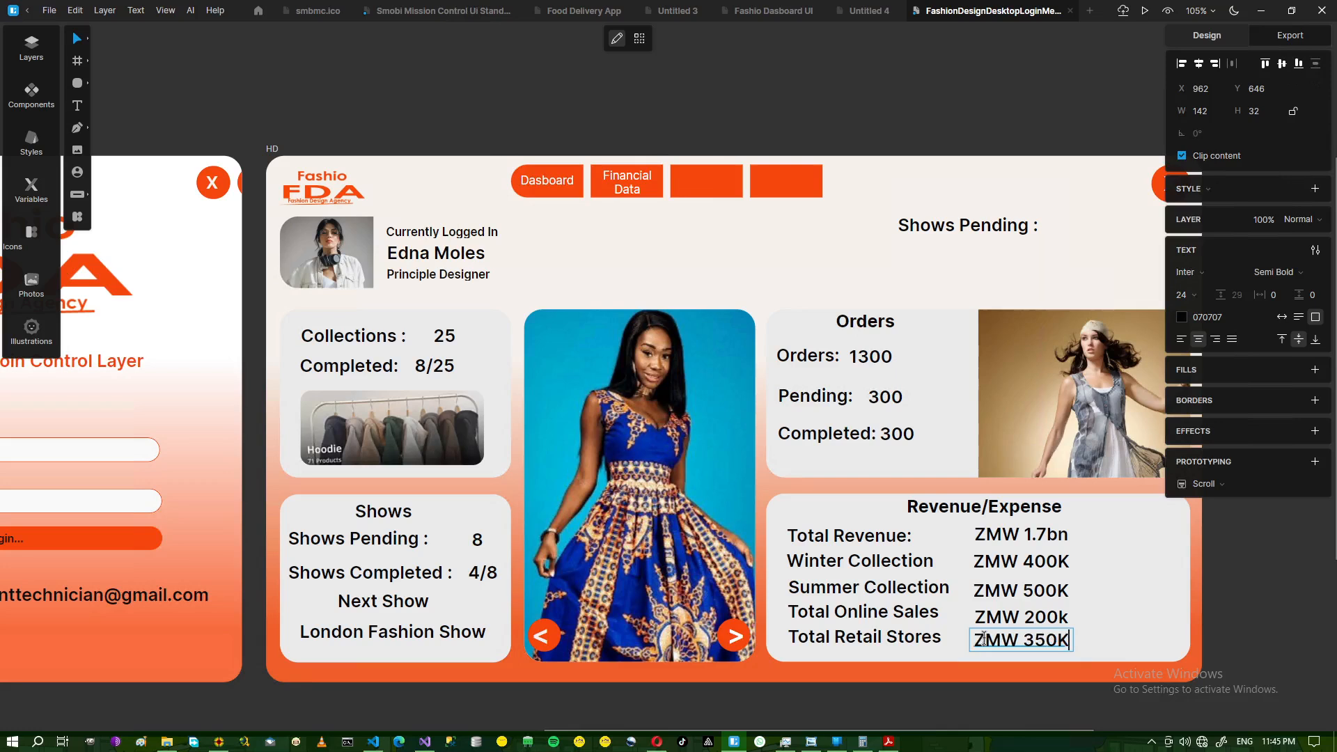
pyautogui.press('Escape')
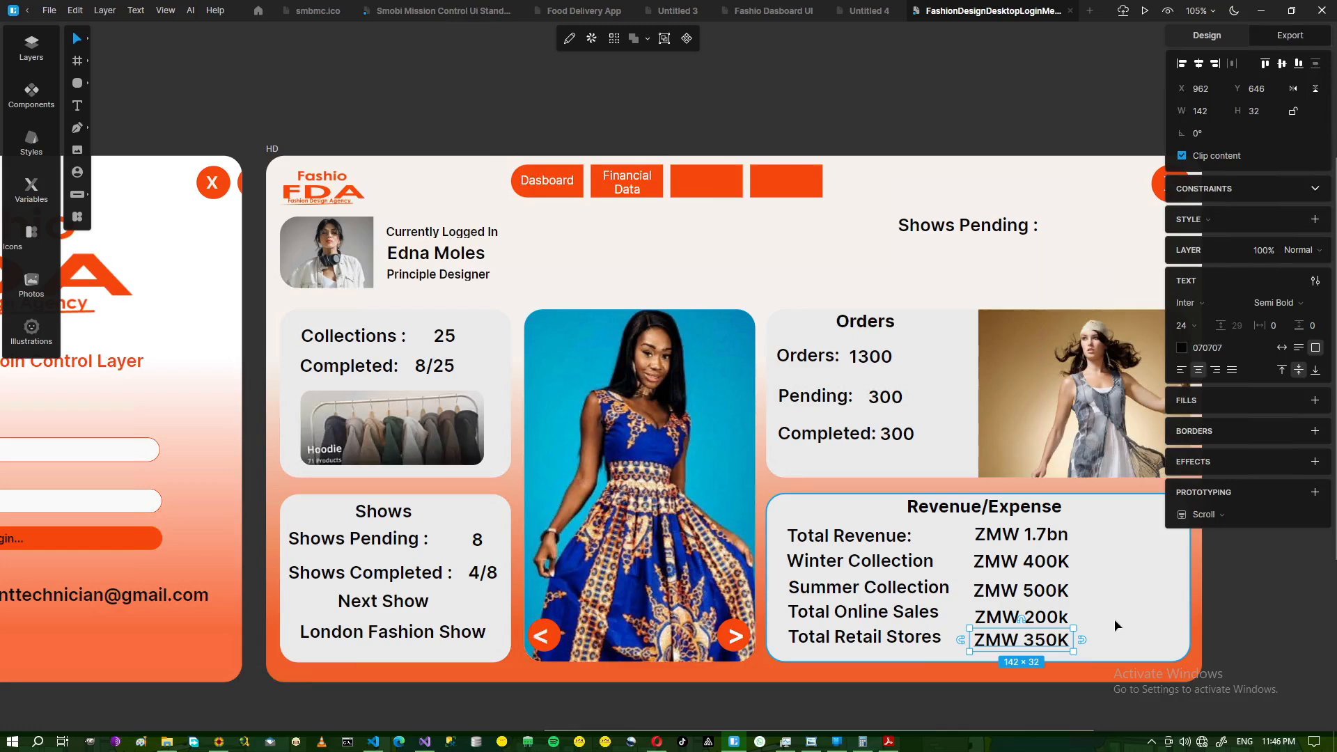
# - Deselect the ZMW 350K text and open Dashboard Desktop Ui.png in Windows Photo Viewer
pyautogui.click(1212, 617)
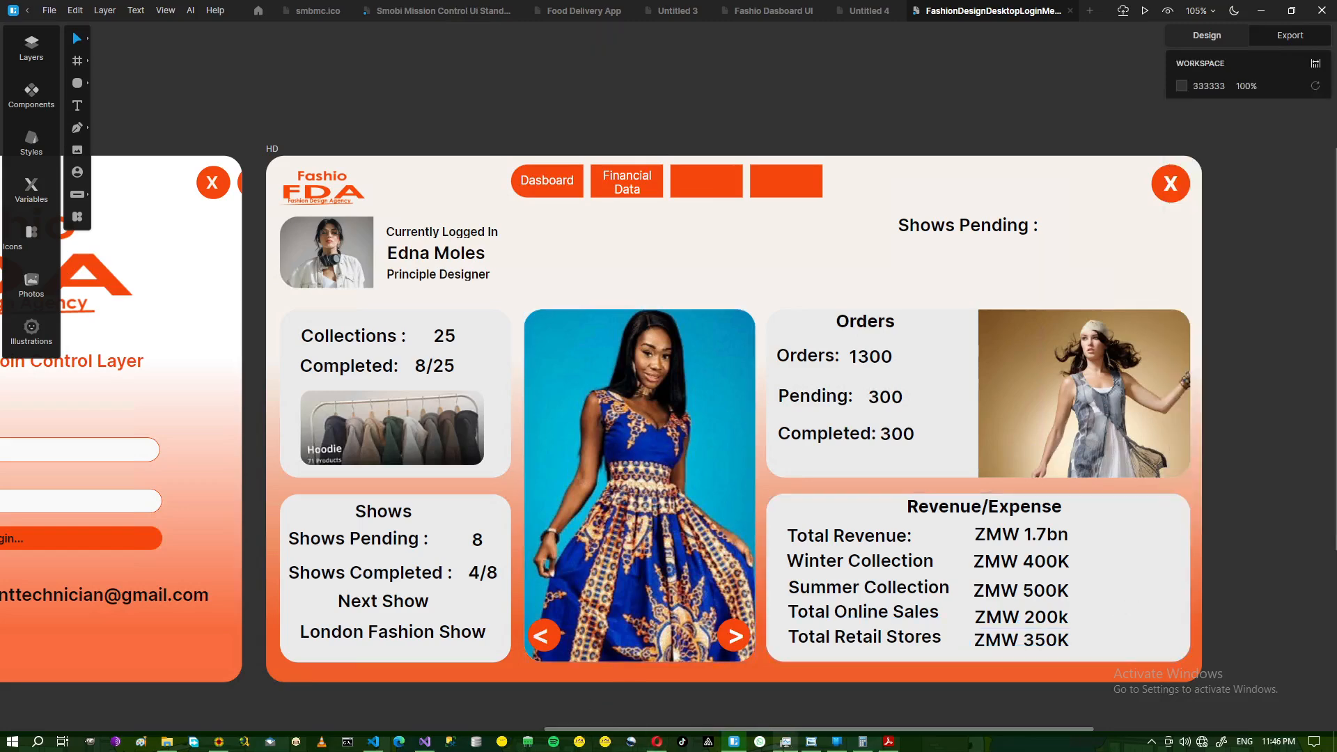
pyautogui.click(810, 742)
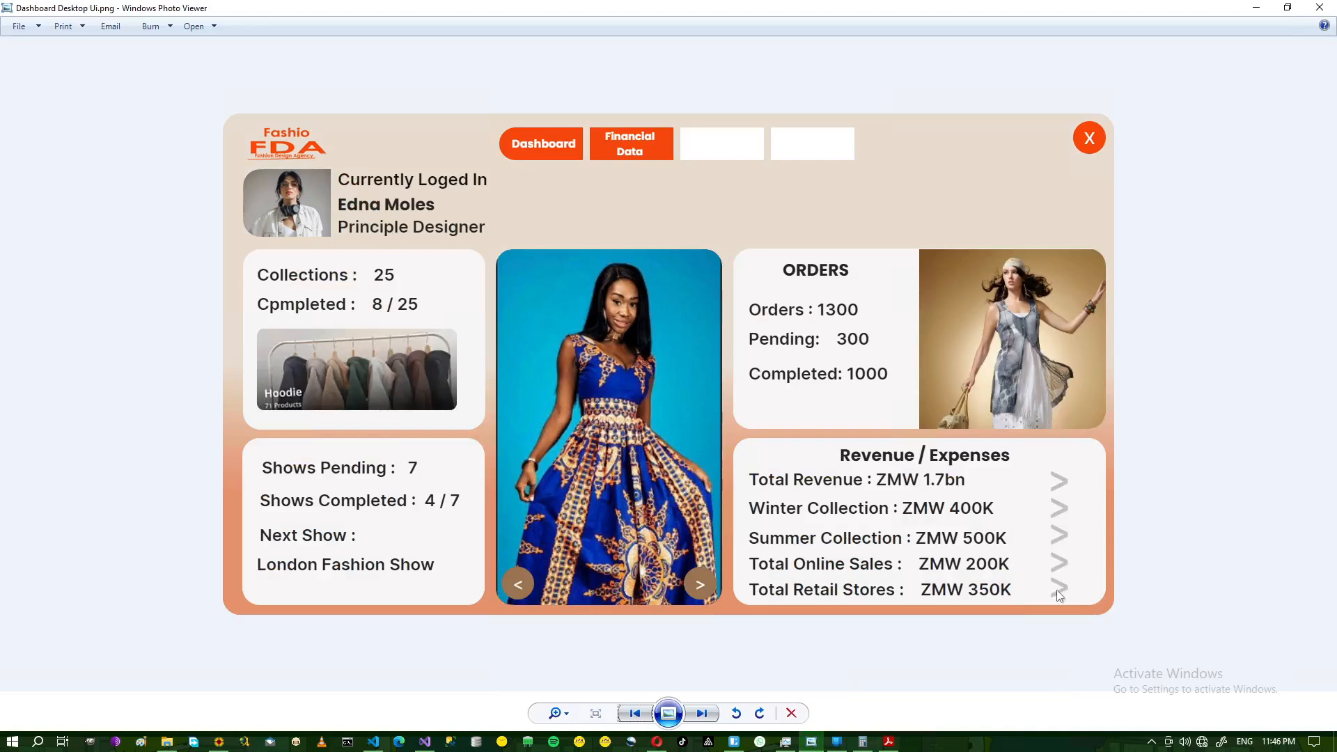
# - Switch from the reference image back to the Fashio design in Lunacy
pyautogui.click(735, 742)
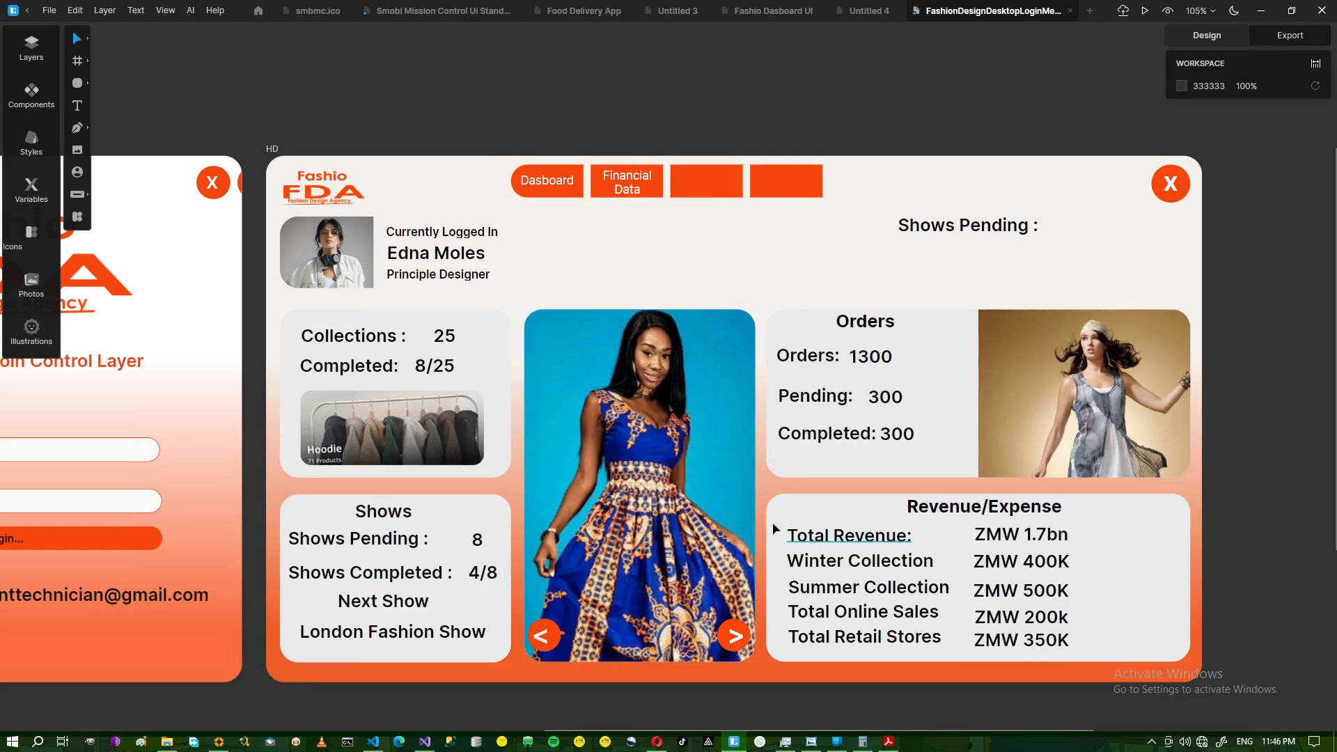
# - Copy the photo's '>' arrow beside Total Revenue and read the left arrow's colour code
pyautogui.click(737, 640)
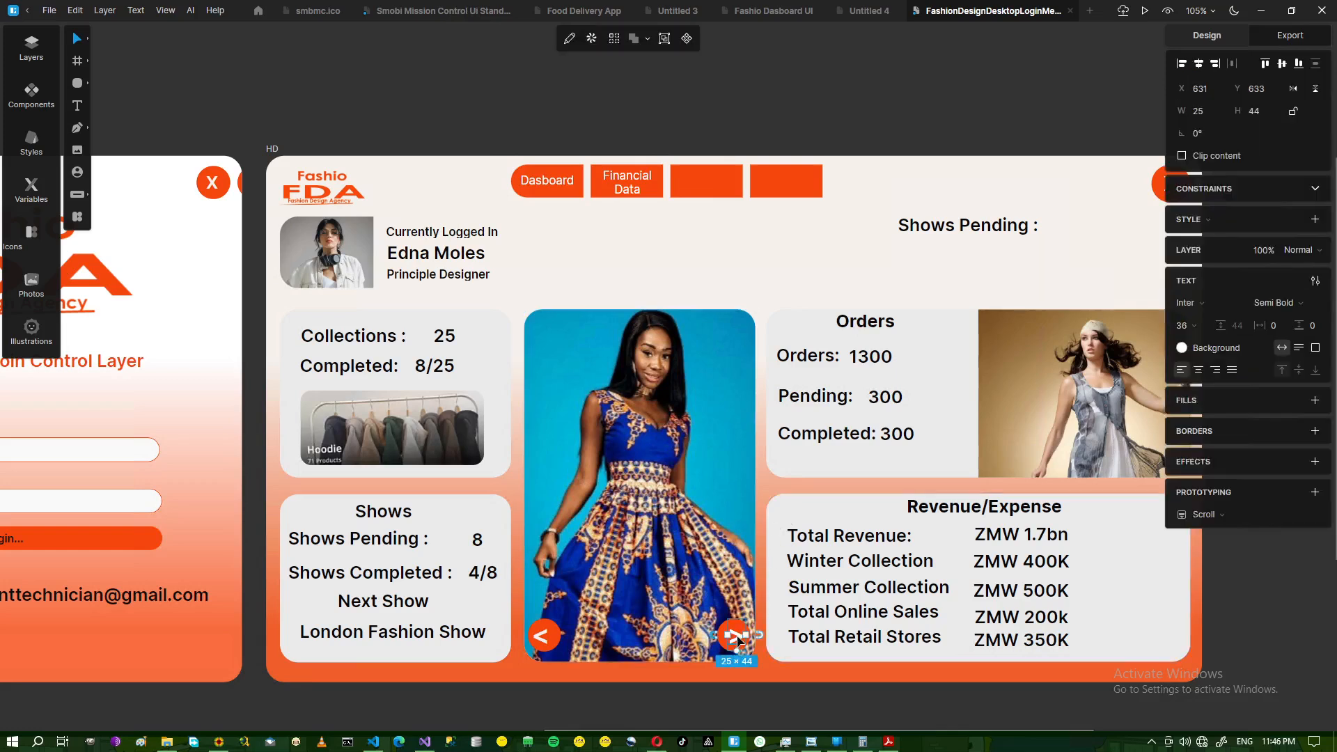
pyautogui.moveTo(738, 641); pyautogui.dragTo(1121, 541)
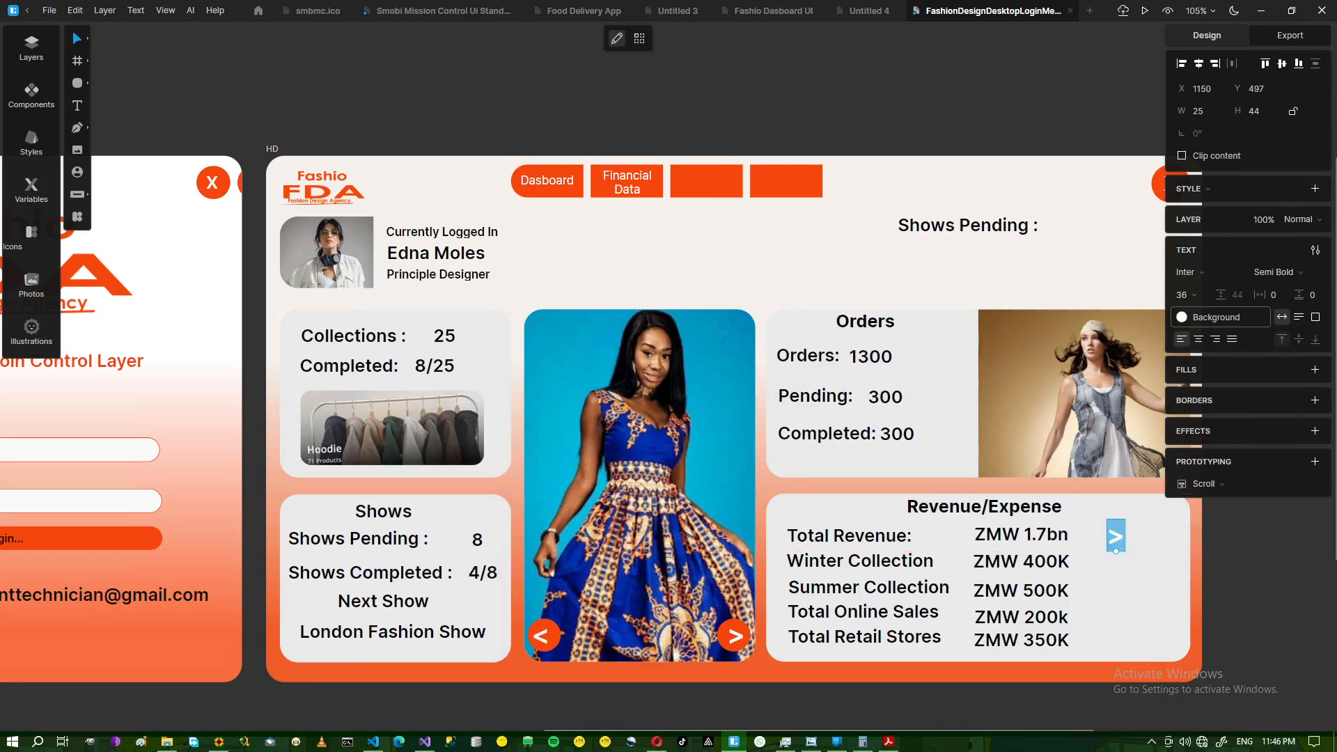
pyautogui.press('Escape')
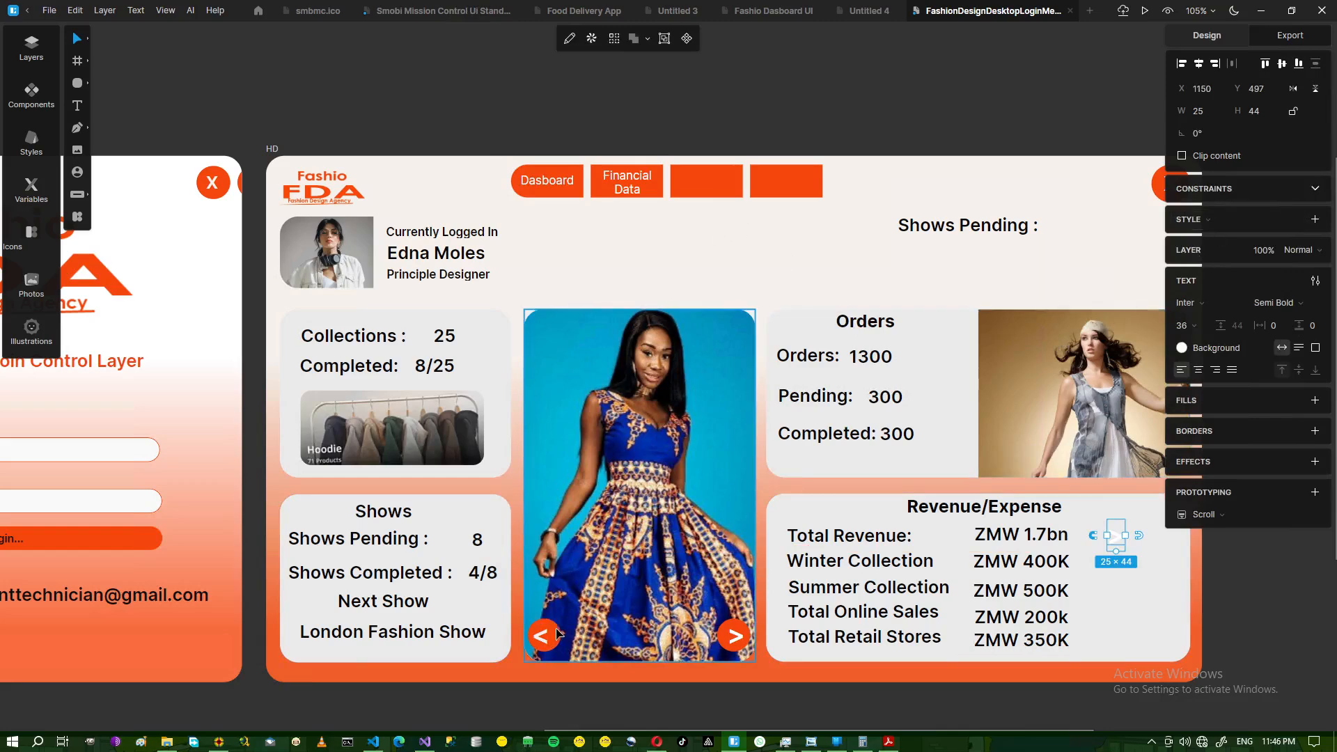
pyautogui.doubleClick(554, 638)
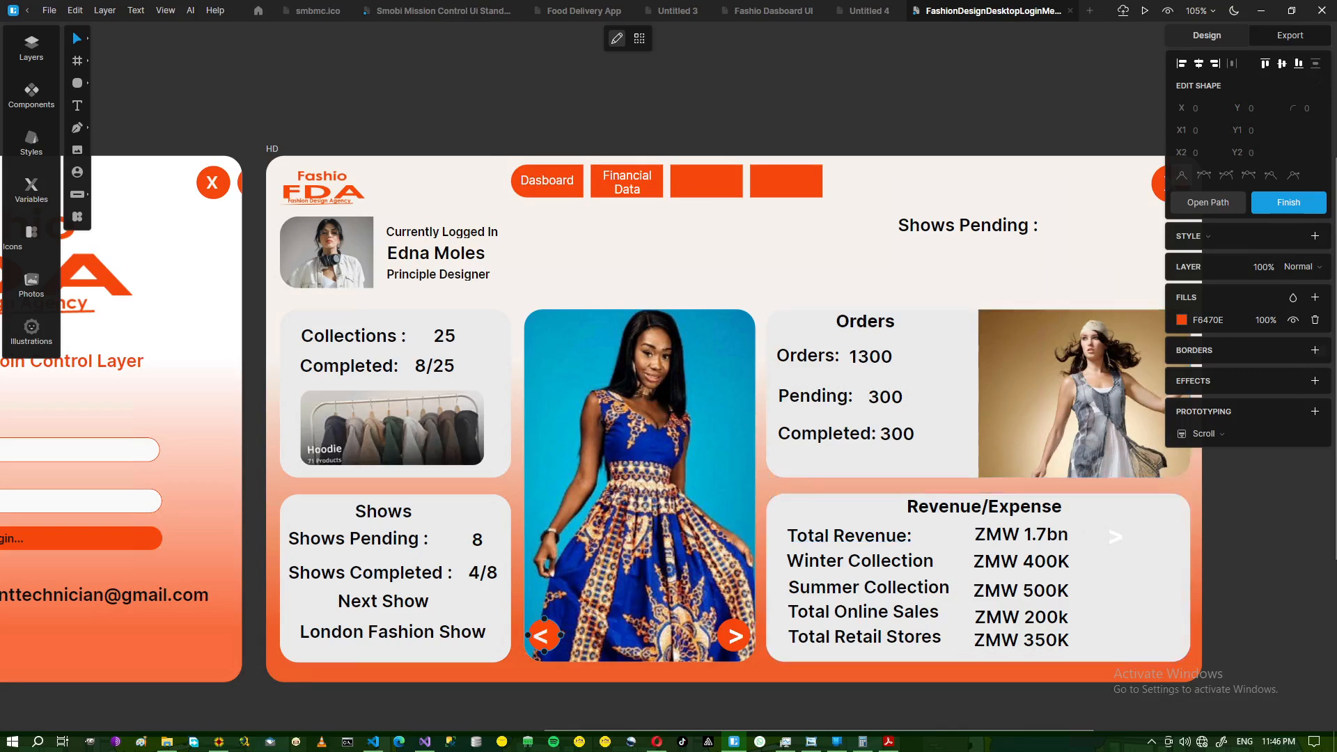
pyautogui.click(1208, 320)
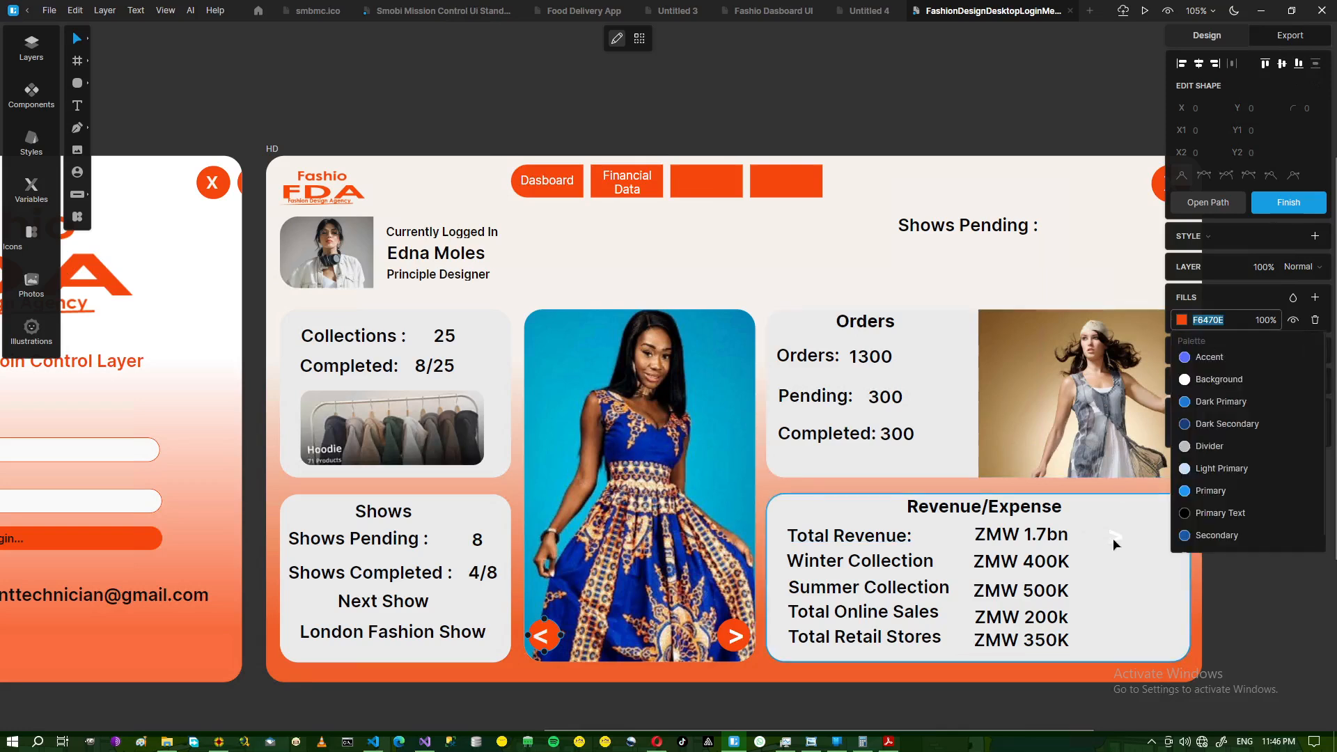
pyautogui.click(1112, 537)
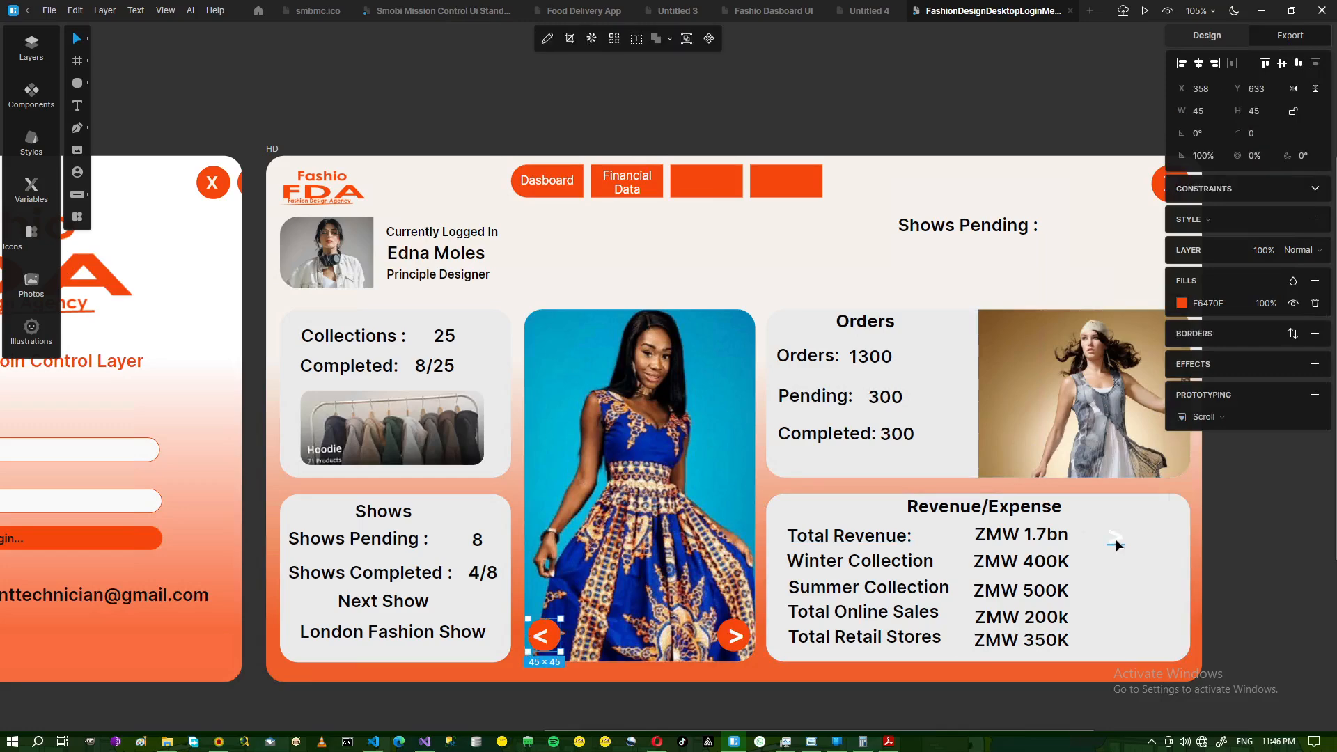
# - Set the new arrow's text colour to F6470E
pyautogui.doubleClick(1115, 539)
pyautogui.click(1217, 317)
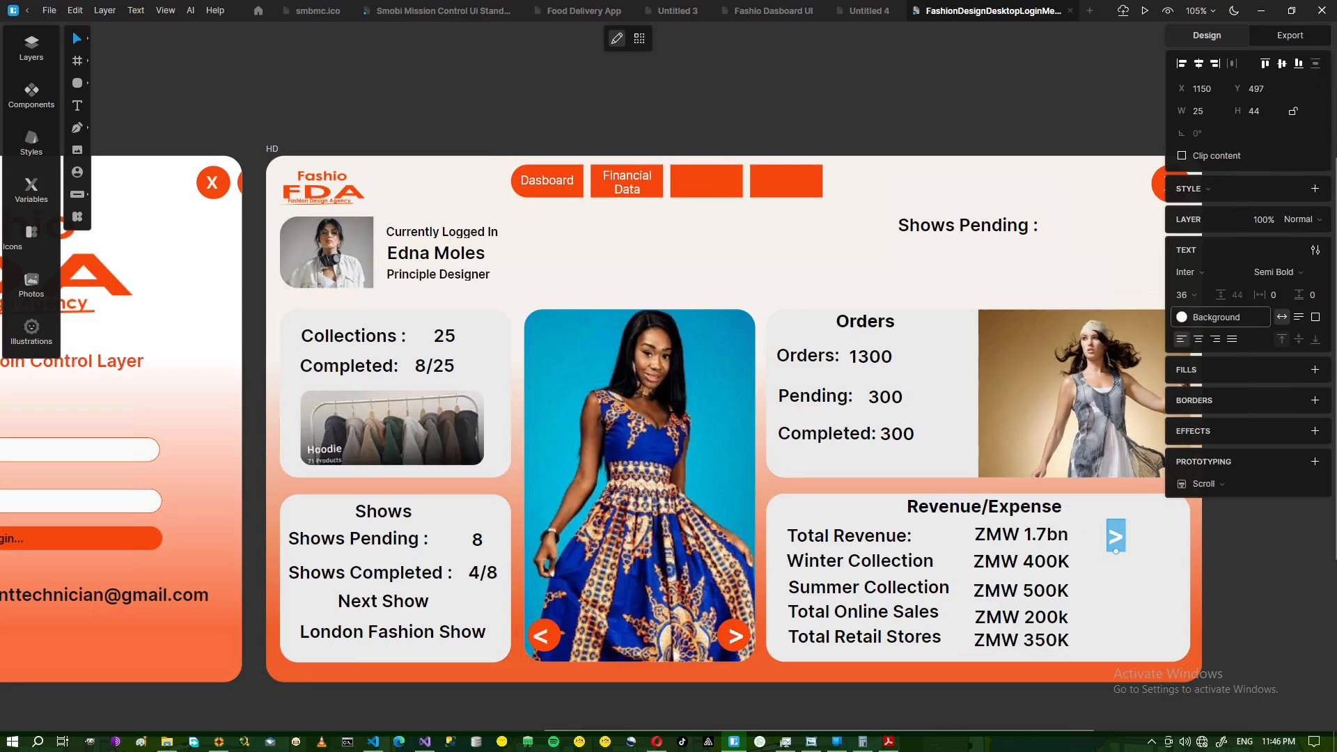
pyautogui.write('F6470E')
pyautogui.press('Return')
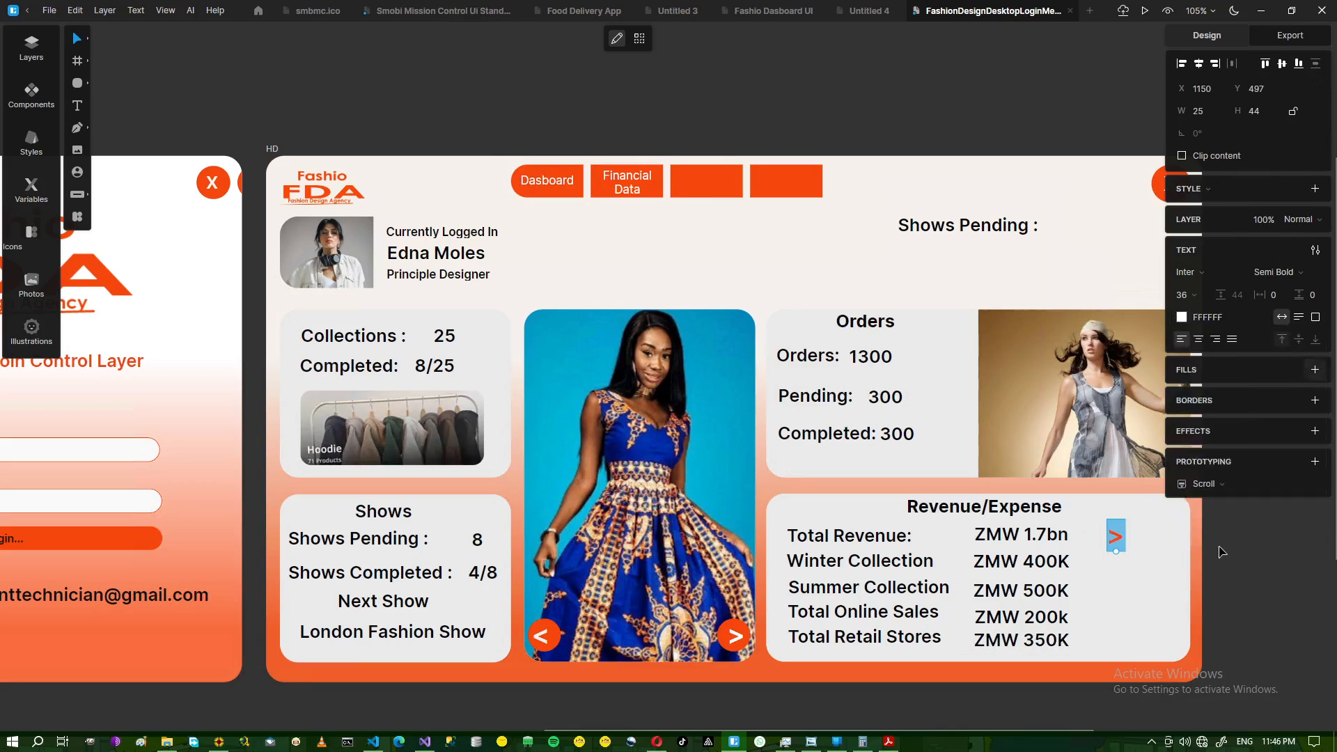
pyautogui.click(1249, 549)
pyautogui.click(1281, 561)
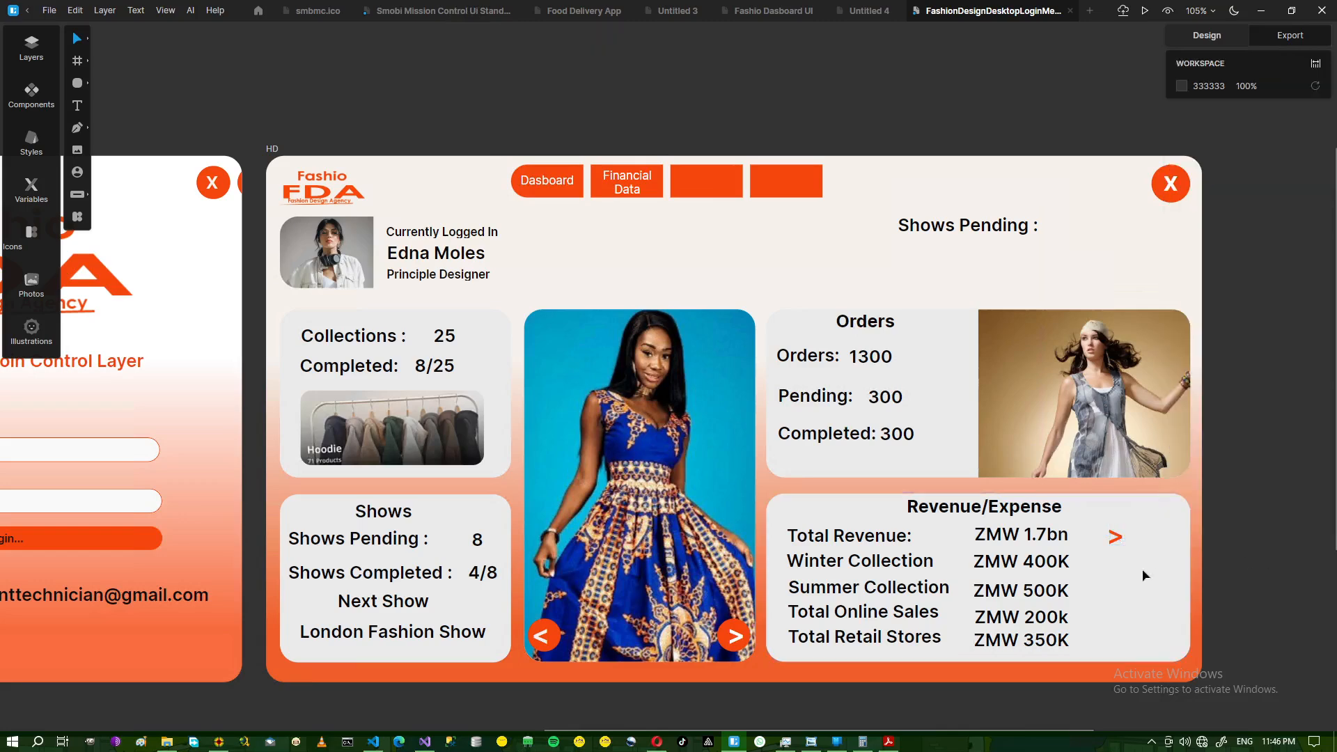
pyautogui.click(1116, 541)
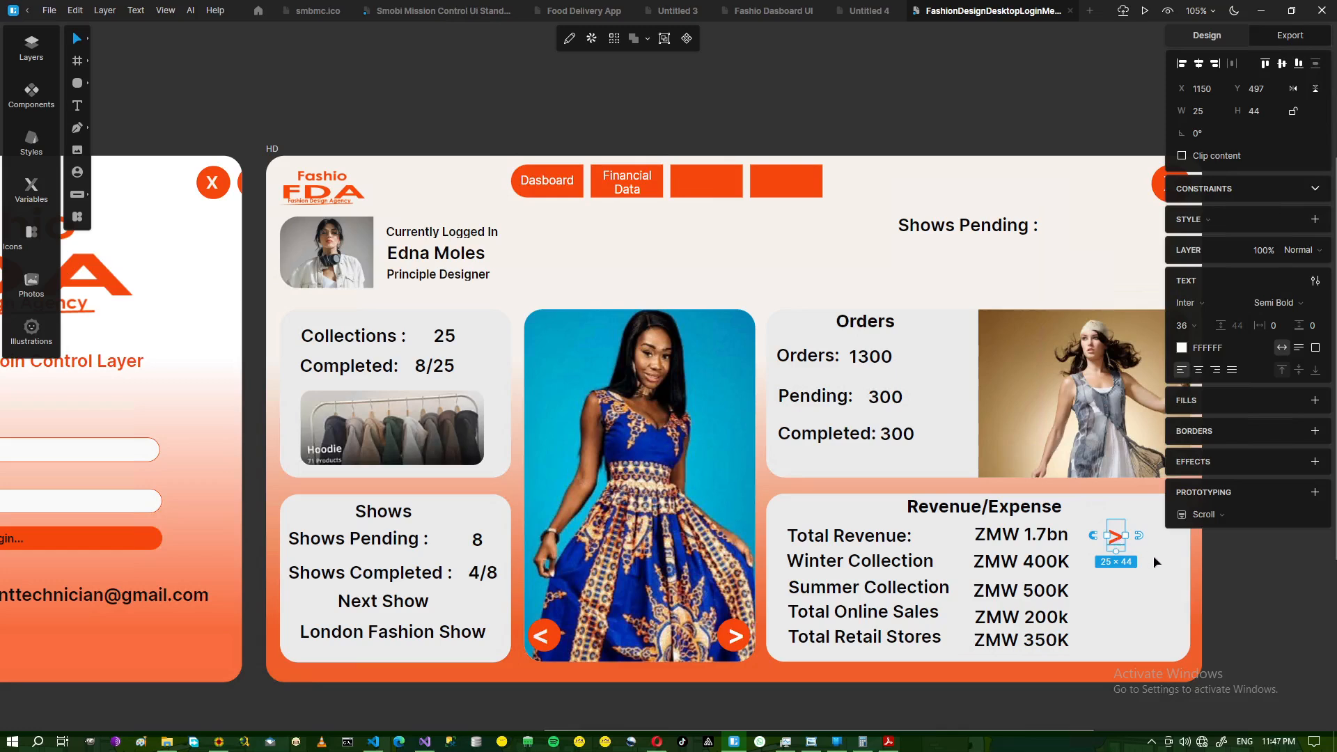
# - Duplicate the orange arrow beside the next row, Total Online Sales and Total Retail Stores
pyautogui.click(1243, 558)
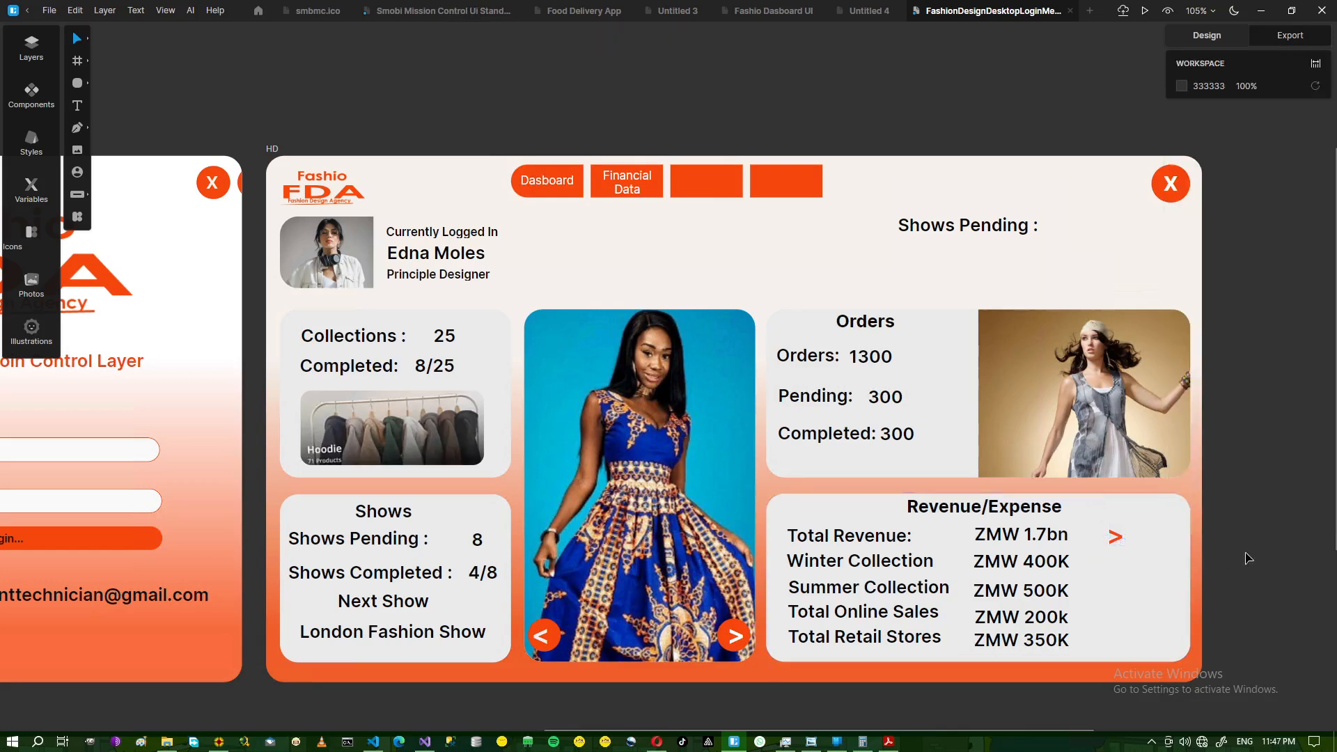
pyautogui.click(1114, 541)
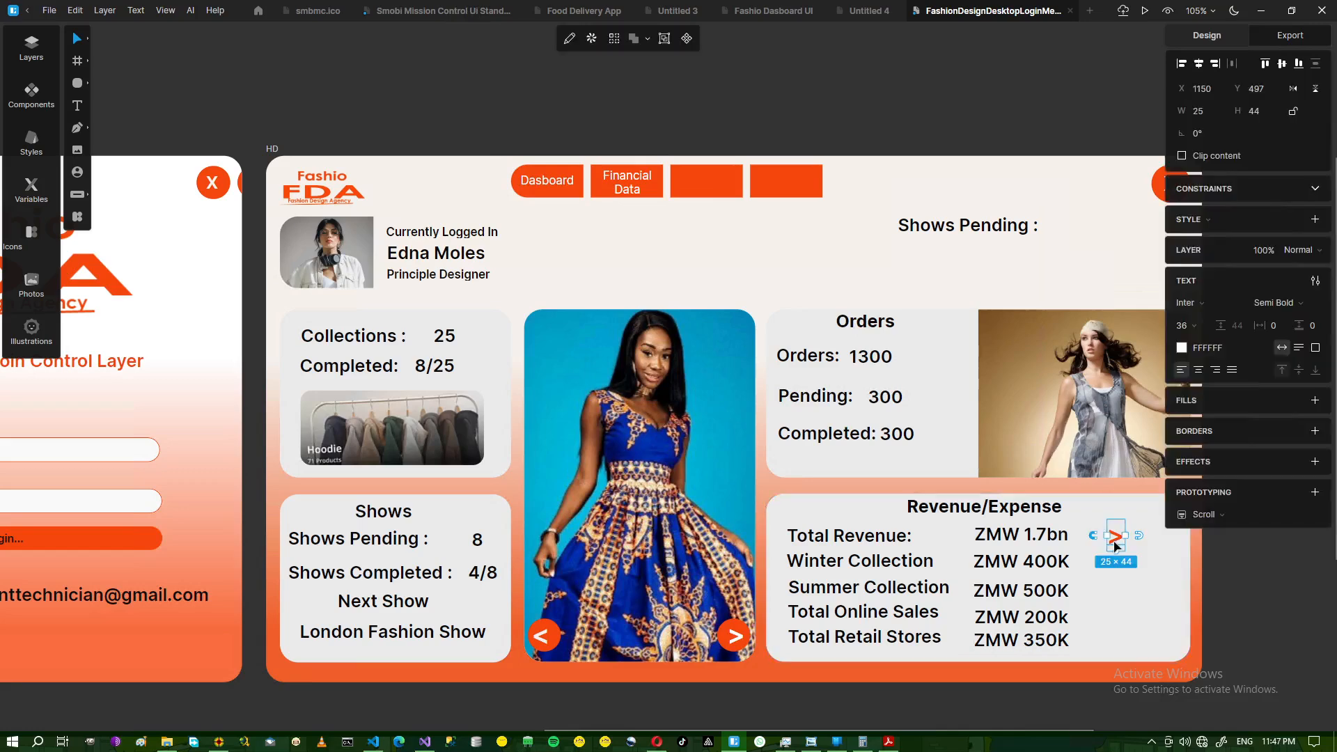
pyautogui.hotkey('ctrl', 'd')
pyautogui.hotkey('ctrl', 'd')
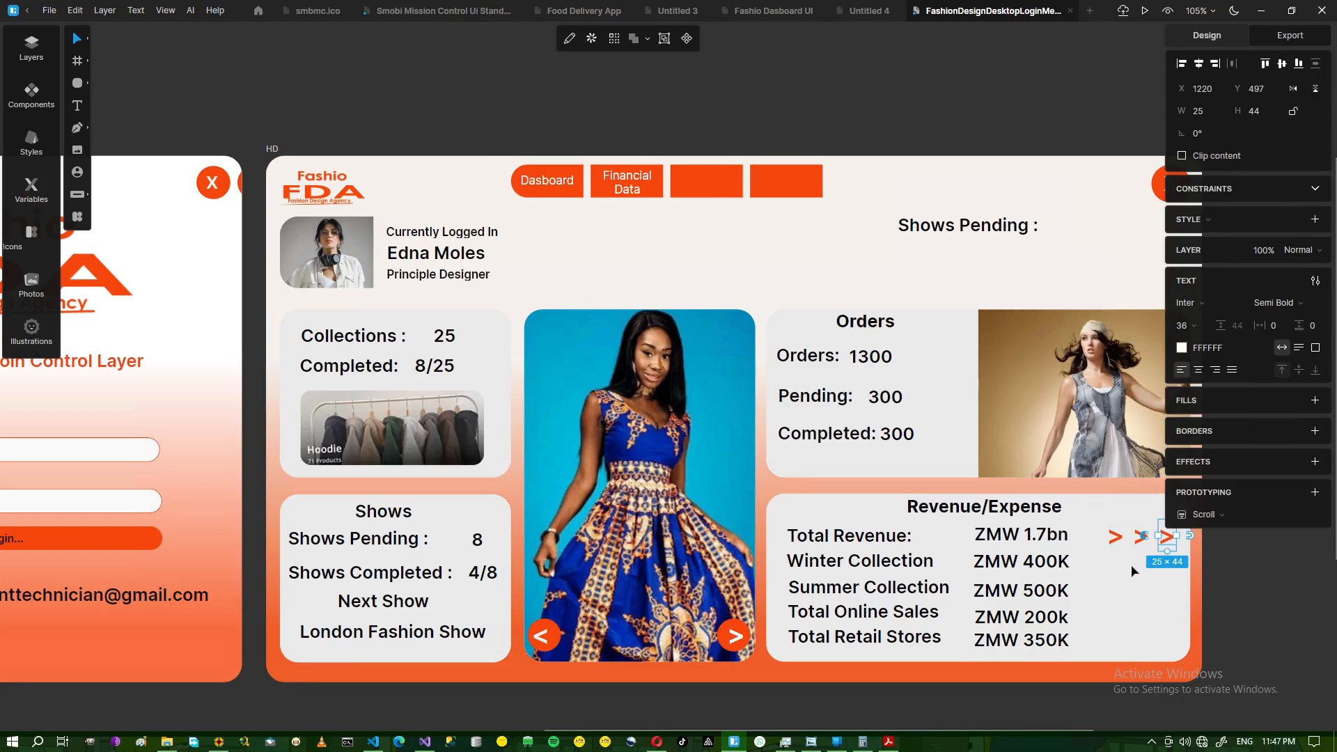
pyautogui.moveTo(1153, 555); pyautogui.dragTo(1112, 604)
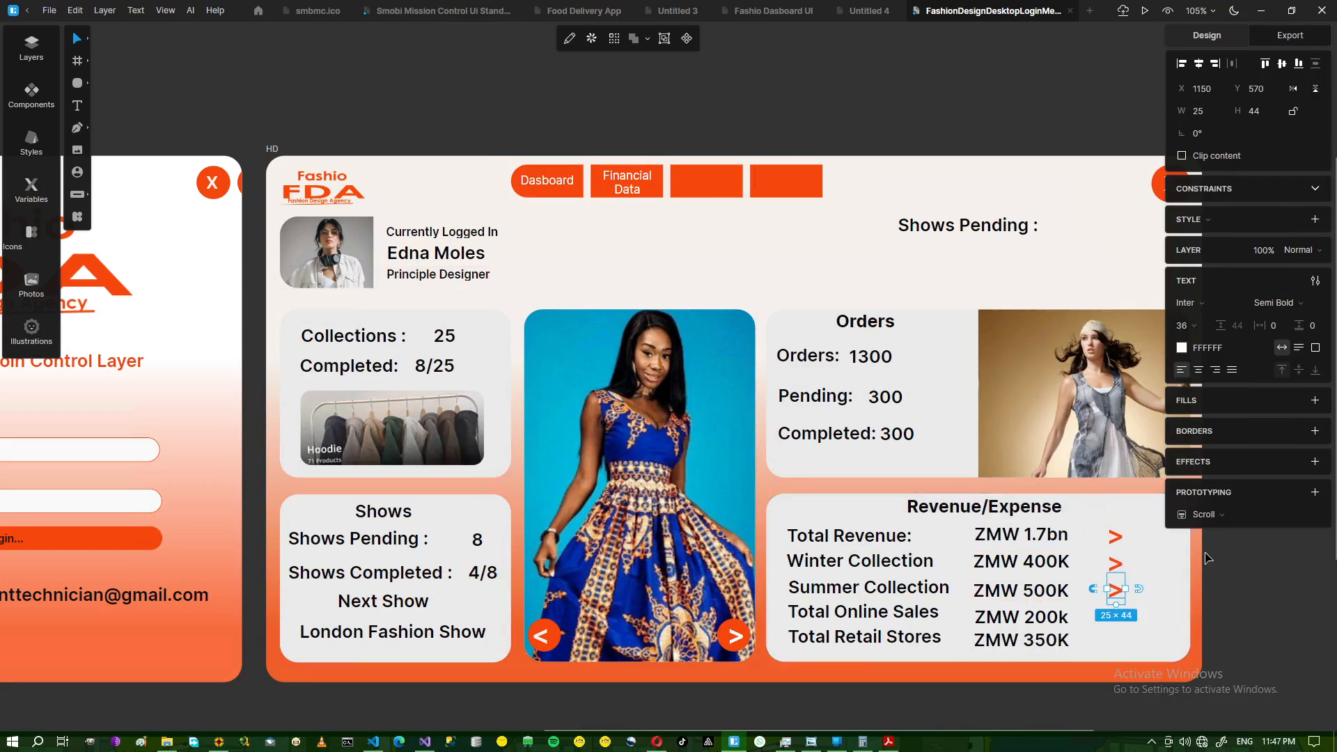
pyautogui.hotkey('ctrl', 'd')
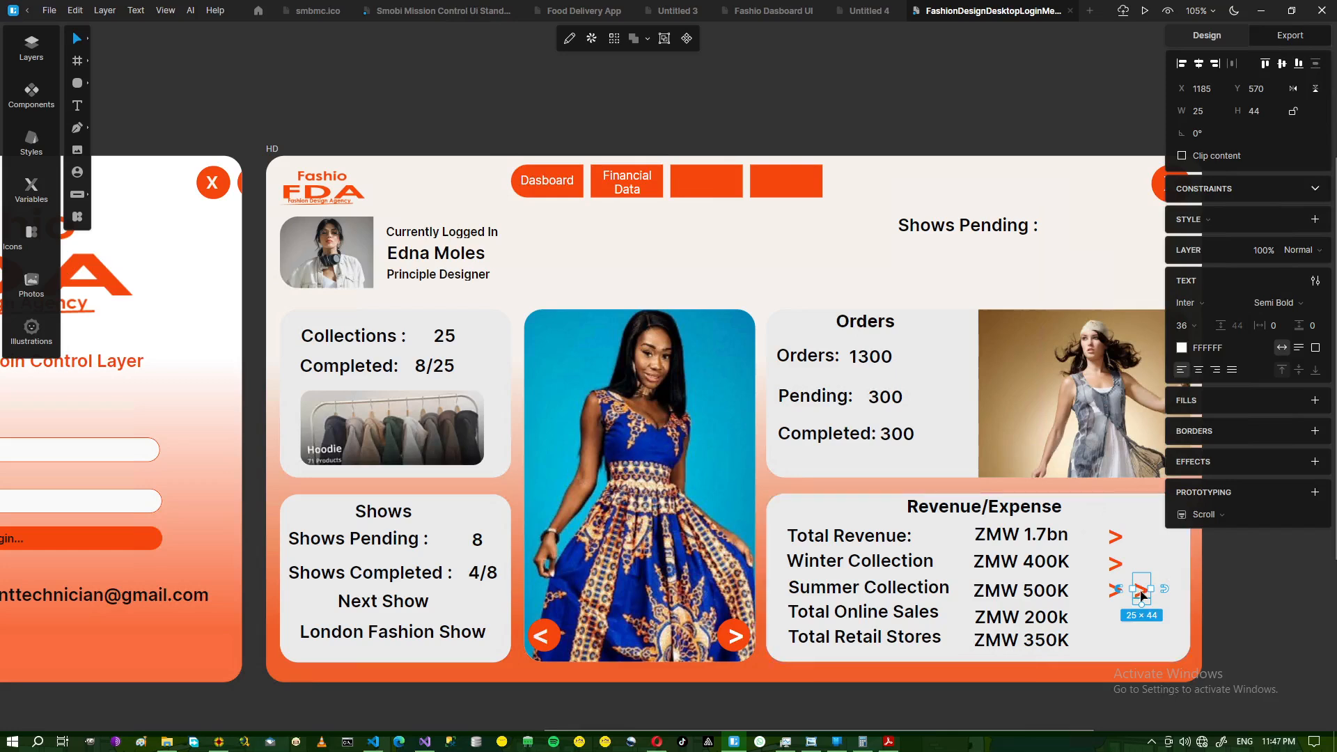
pyautogui.moveTo(1139, 598); pyautogui.dragTo(1116, 624)
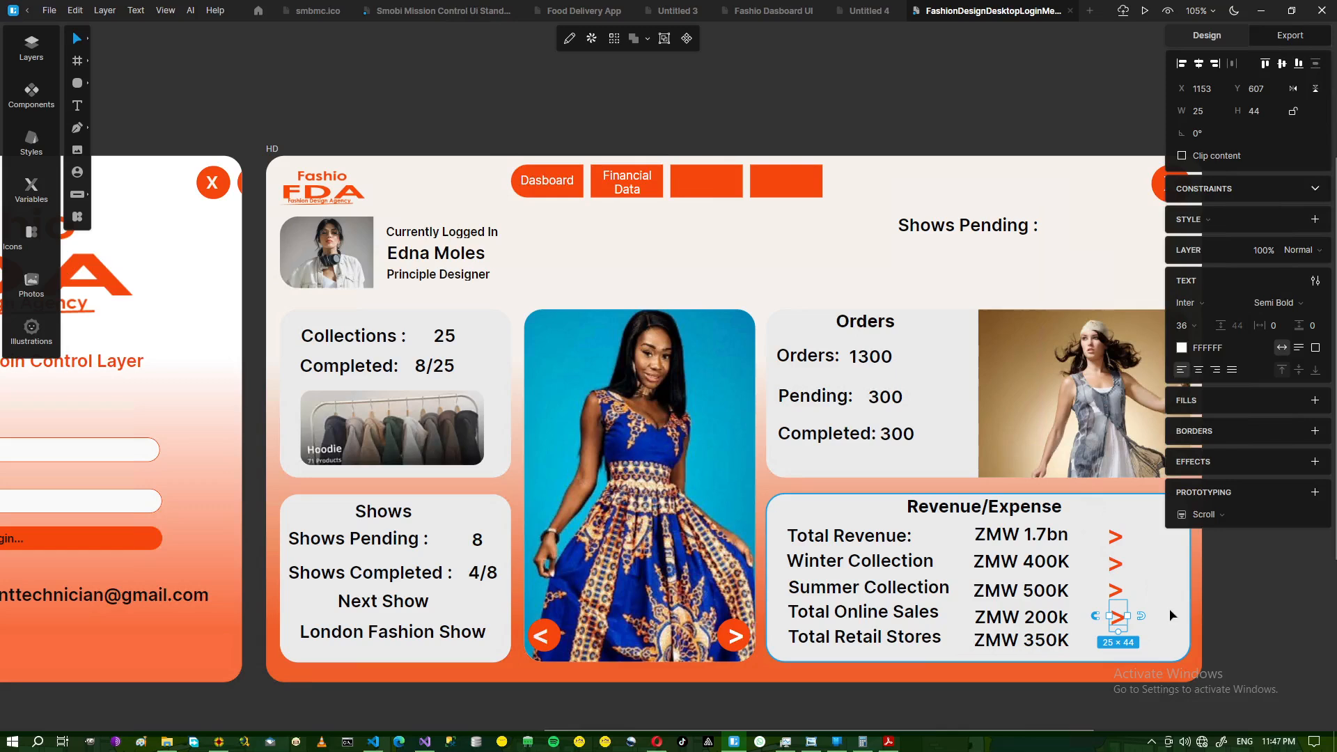
pyautogui.hotkey('ctrl', 'd')
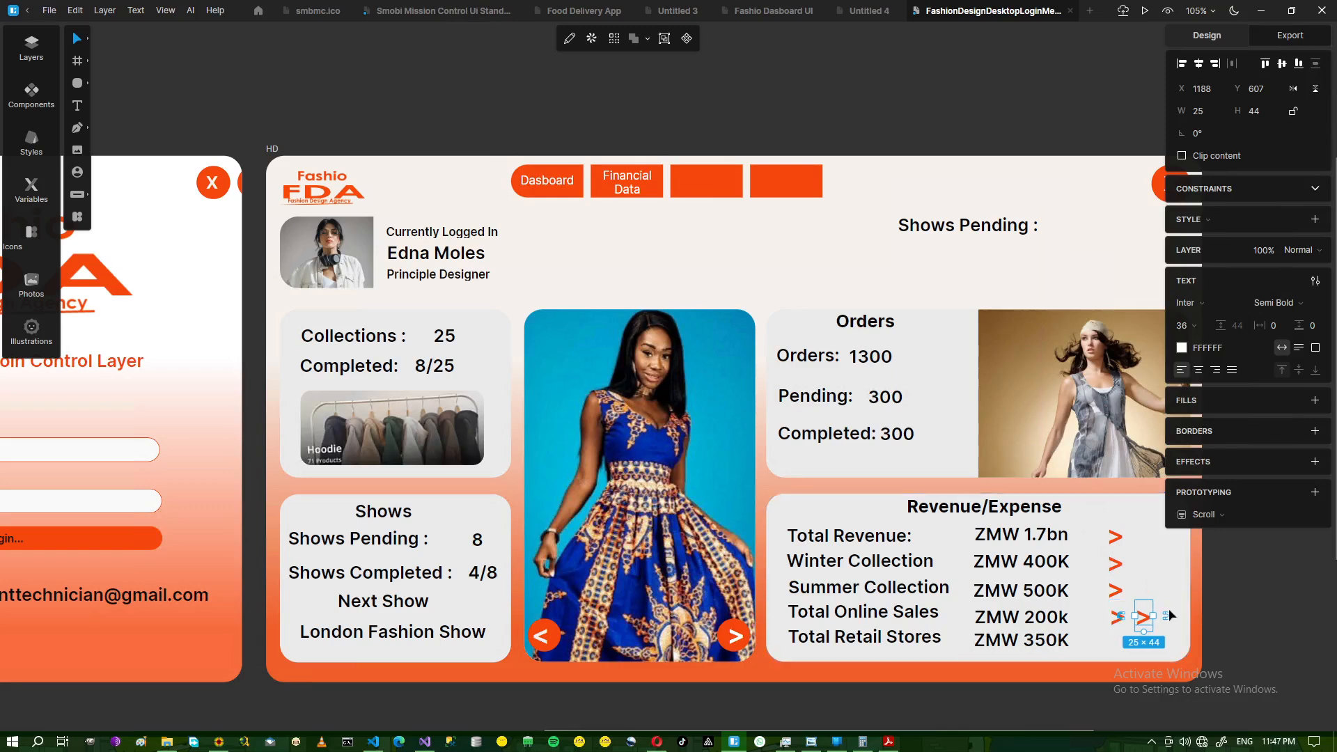
pyautogui.moveTo(1140, 632); pyautogui.dragTo(1117, 656)
pyautogui.click(1161, 624)
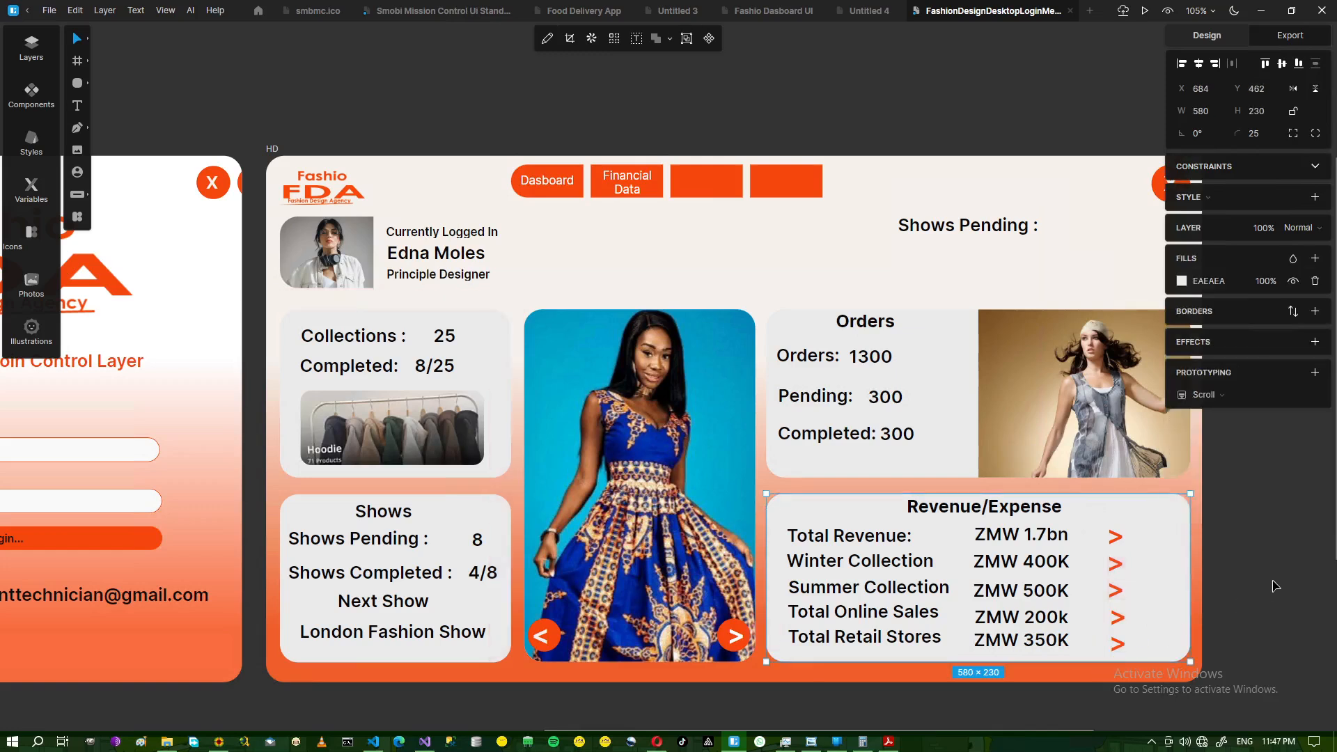
# - Drag the 'Shows Pending :' label above the frame, then check the reference image
pyautogui.click(979, 229)
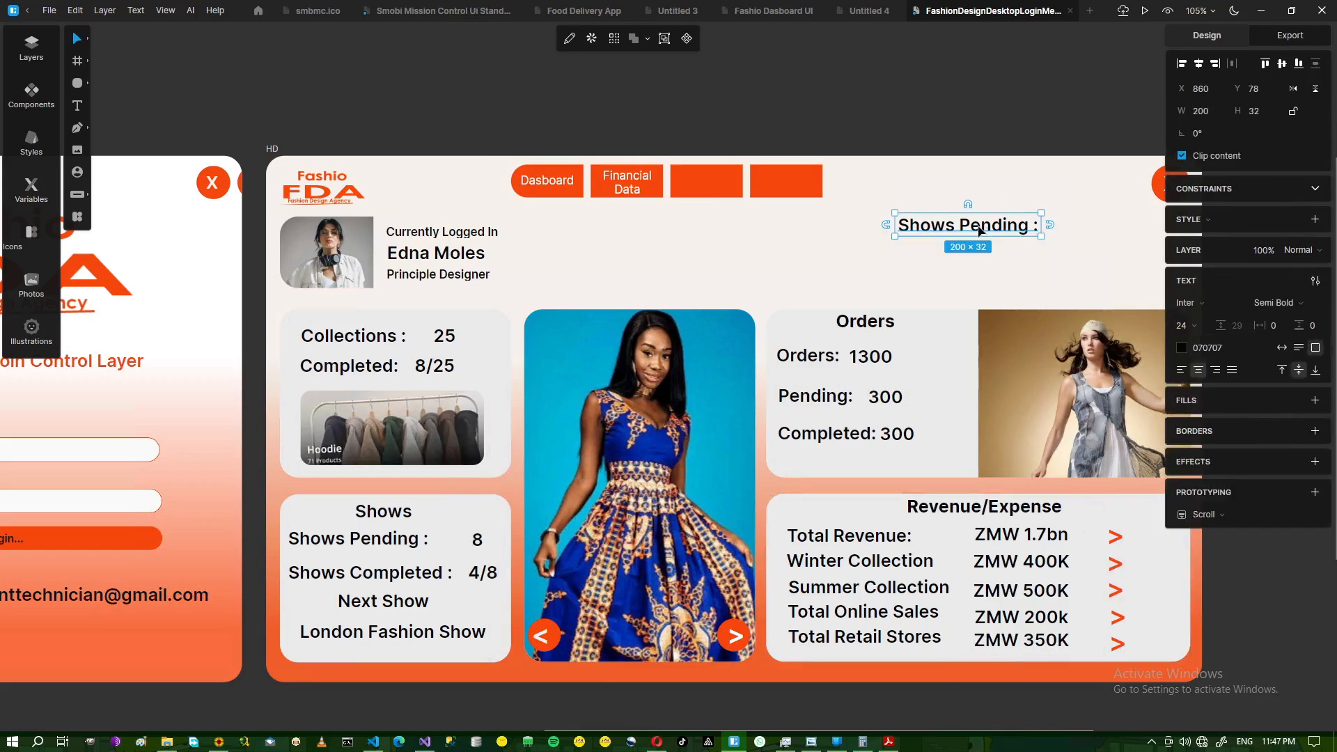
pyautogui.moveTo(979, 230); pyautogui.dragTo(910, 73)
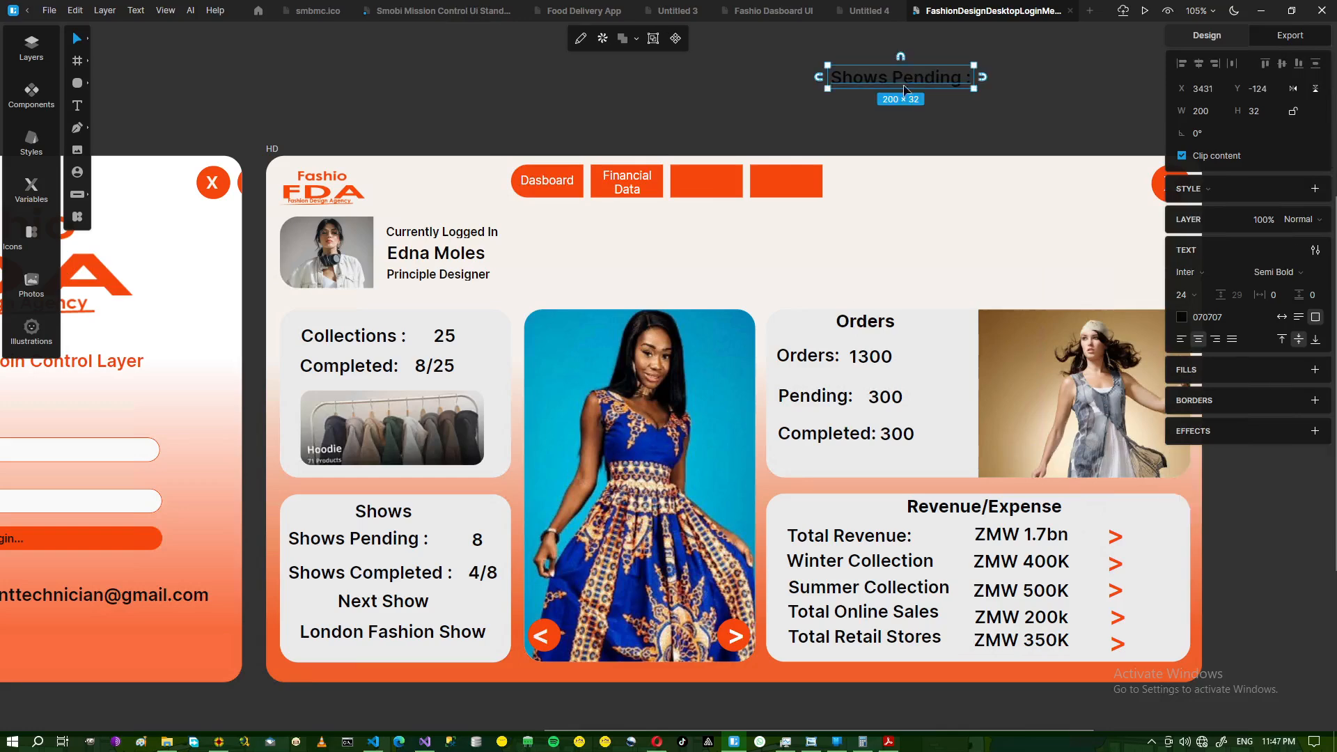
pyautogui.click(1257, 595)
pyautogui.moveTo(963, 730); pyautogui.dragTo(1004, 731)
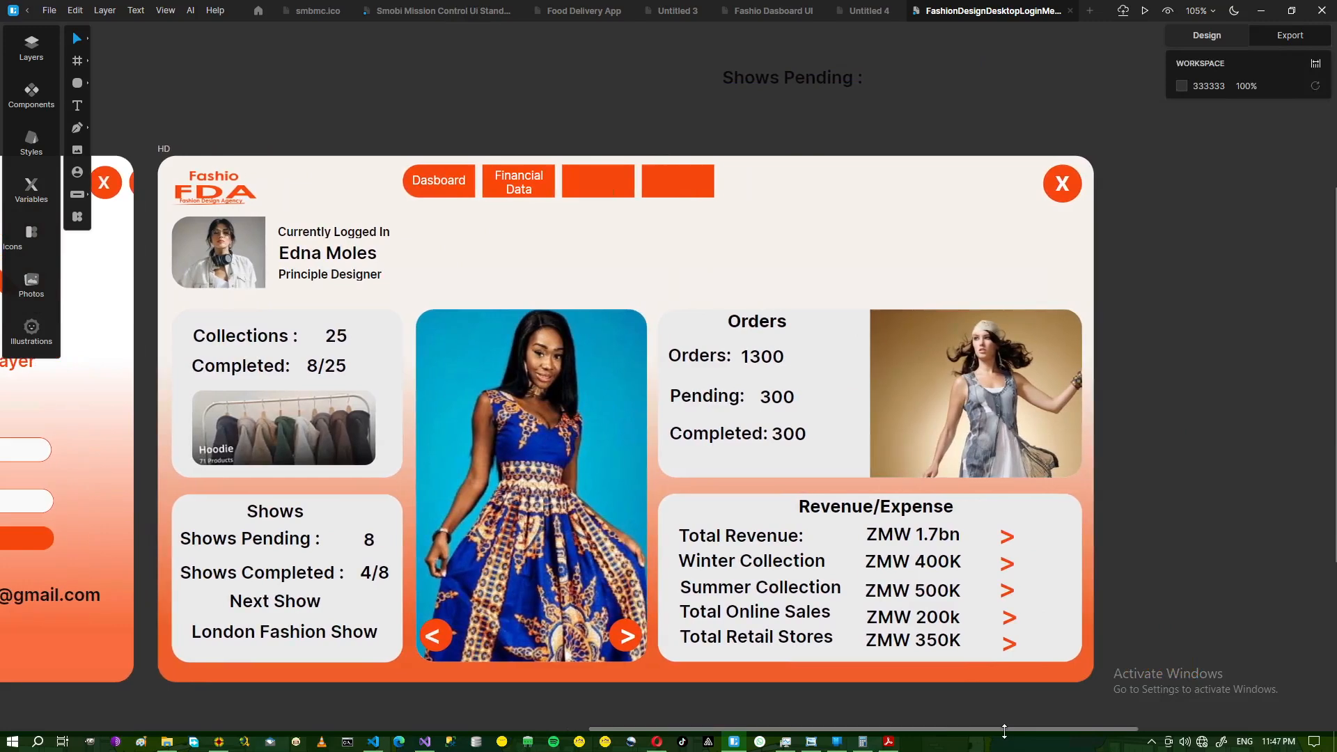
pyautogui.click(818, 743)
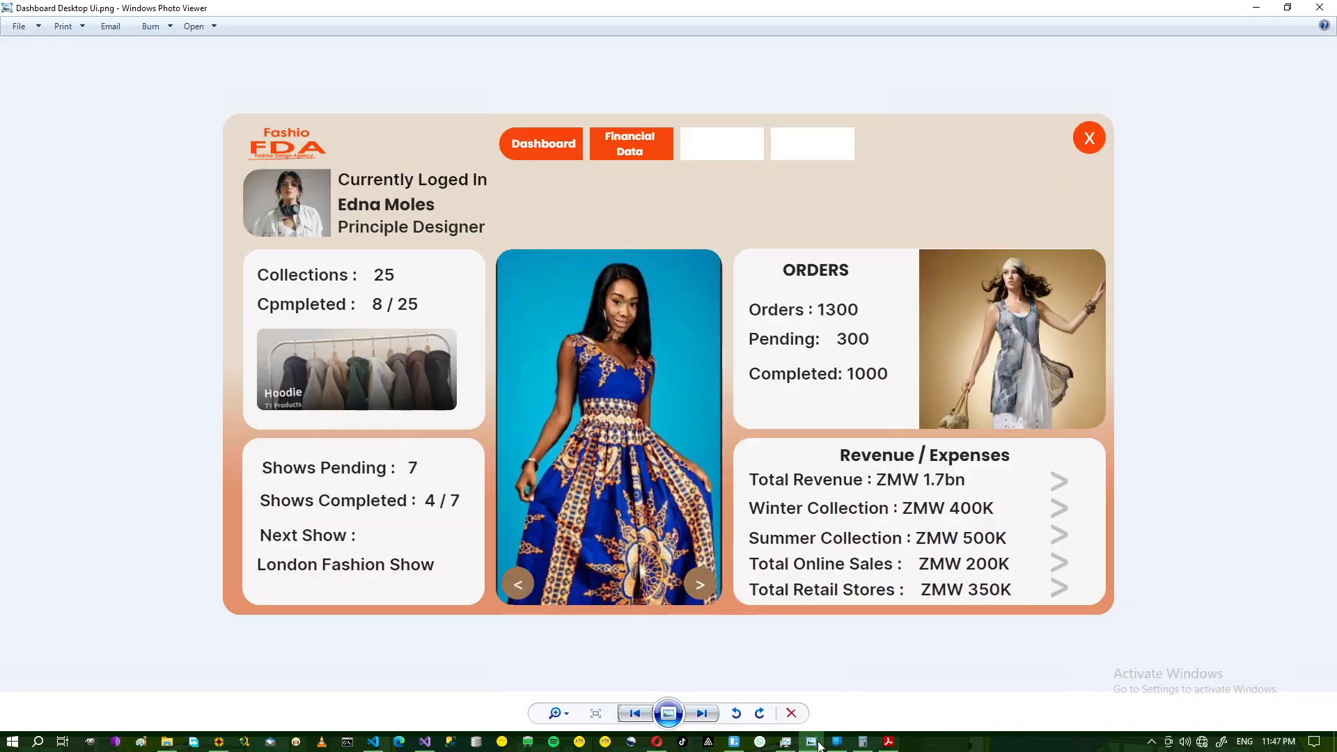
pyautogui.click(818, 745)
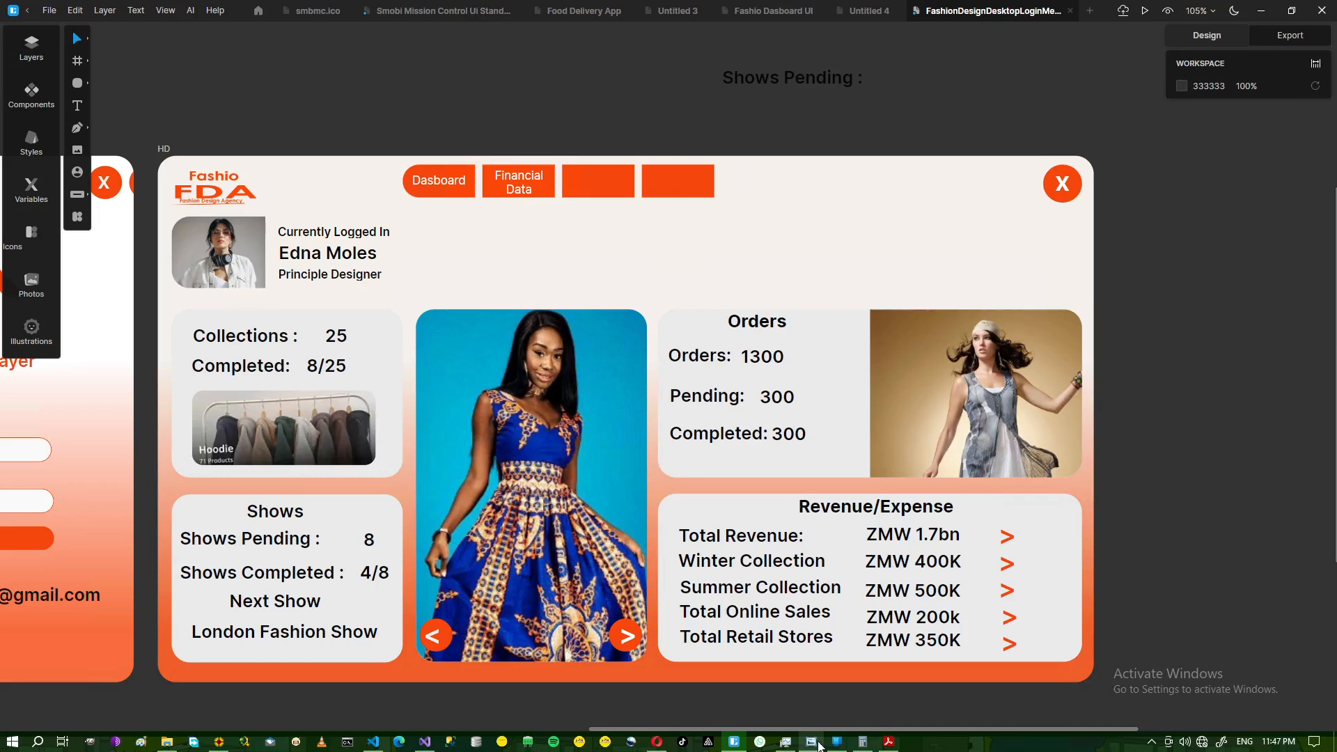